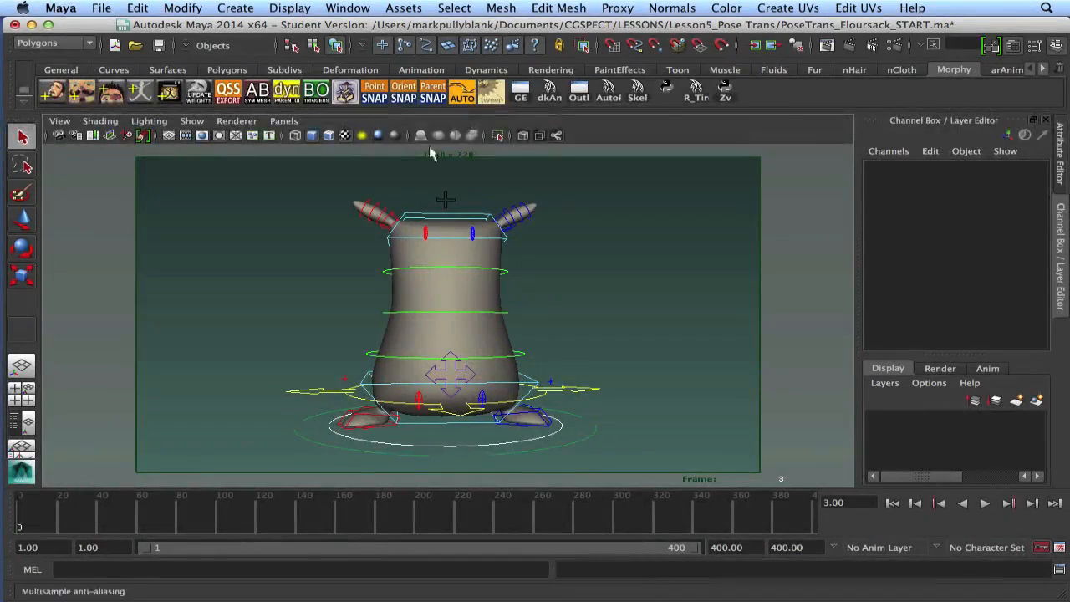
Set the end of the playback and animation range to frame 30.
left_click(430, 266)
left_click_drag(449, 195, 449, 192, "alt")
left_click_drag(412, 275, 441, 274, "alt")
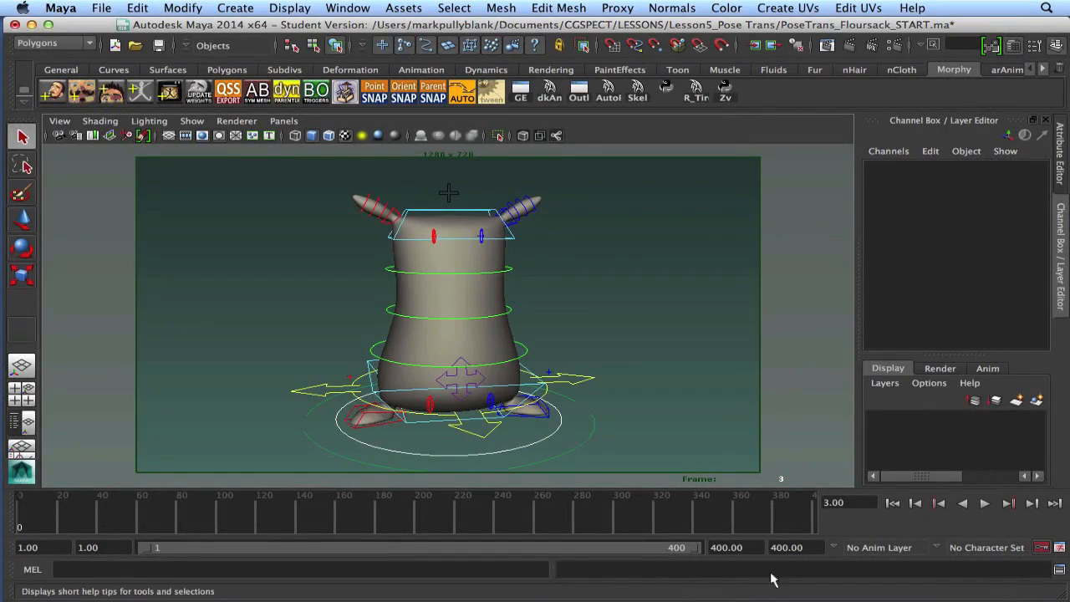
double_click(727, 548)
double_click(807, 548)
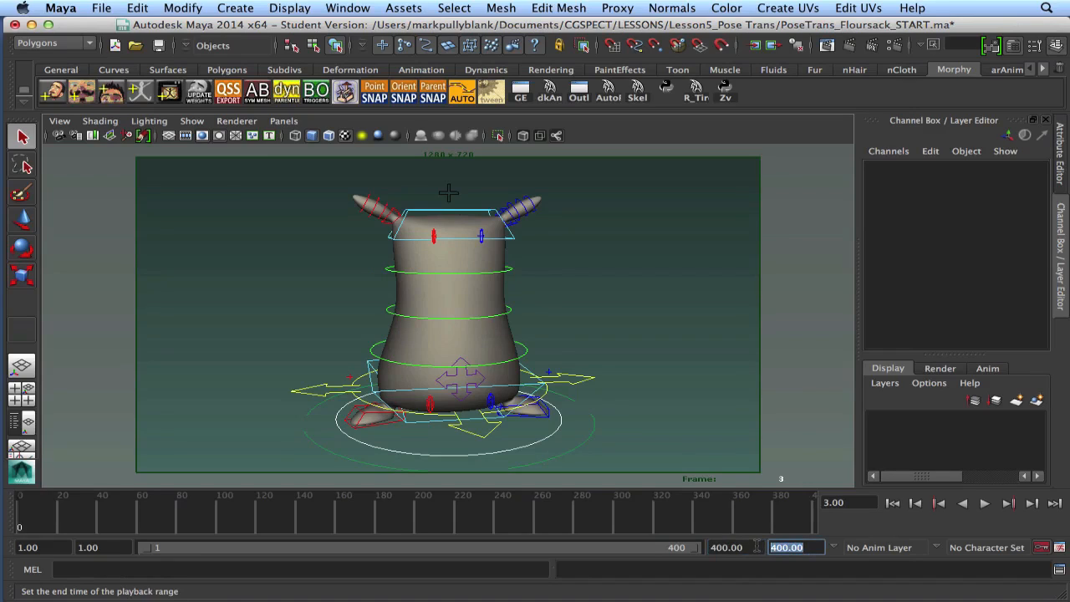
type("30")
key("Return")
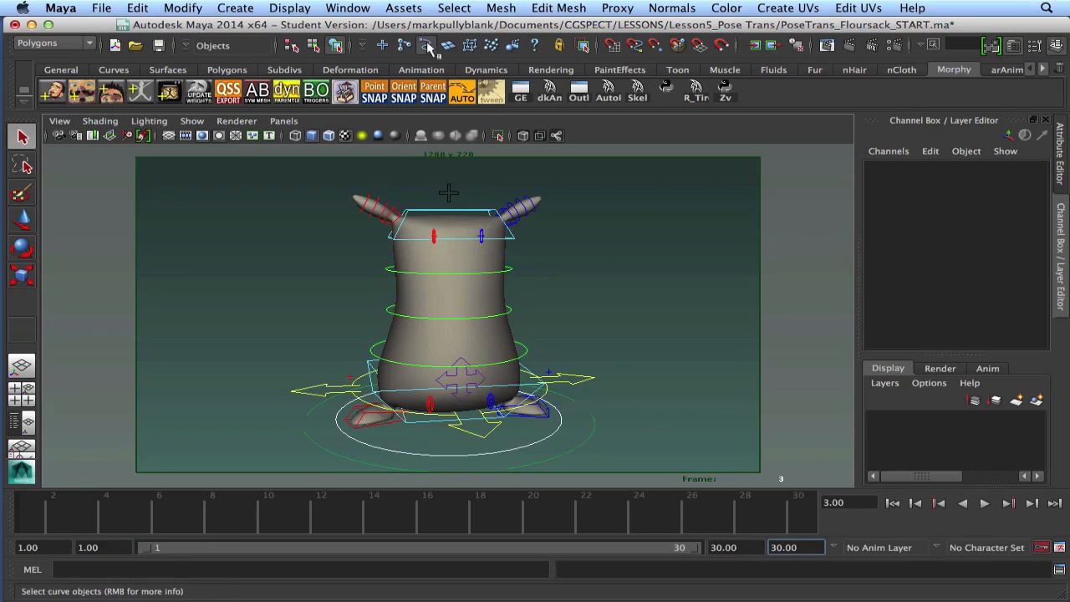
Select all the flour sack's rig controls, delete their key at frame 3 and key them at frame 1.
left_click_drag(420, 269, 434, 288)
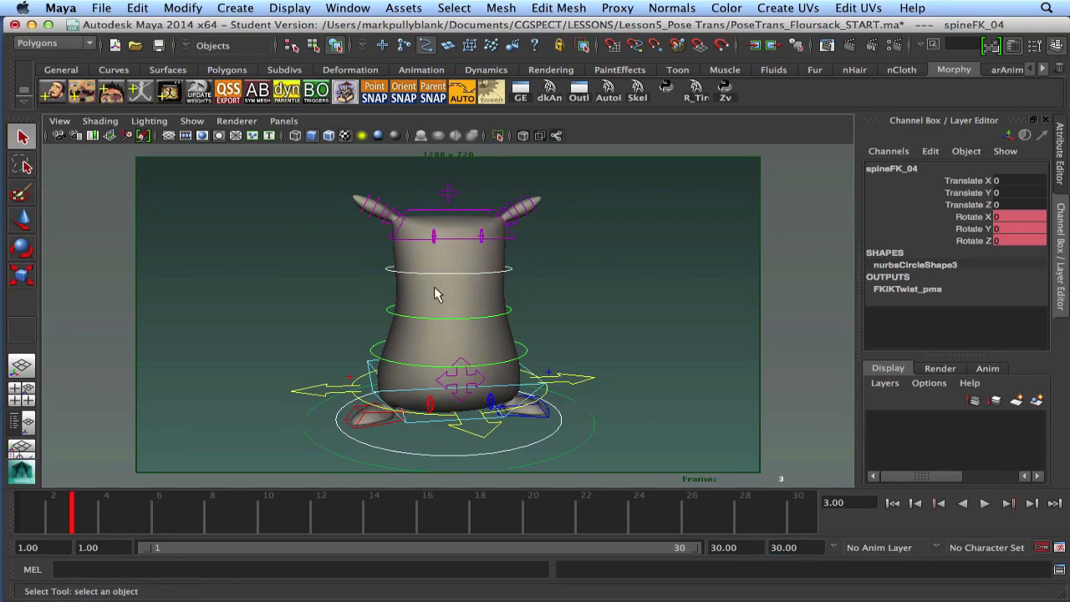
left_click_drag(304, 174, 458, 344)
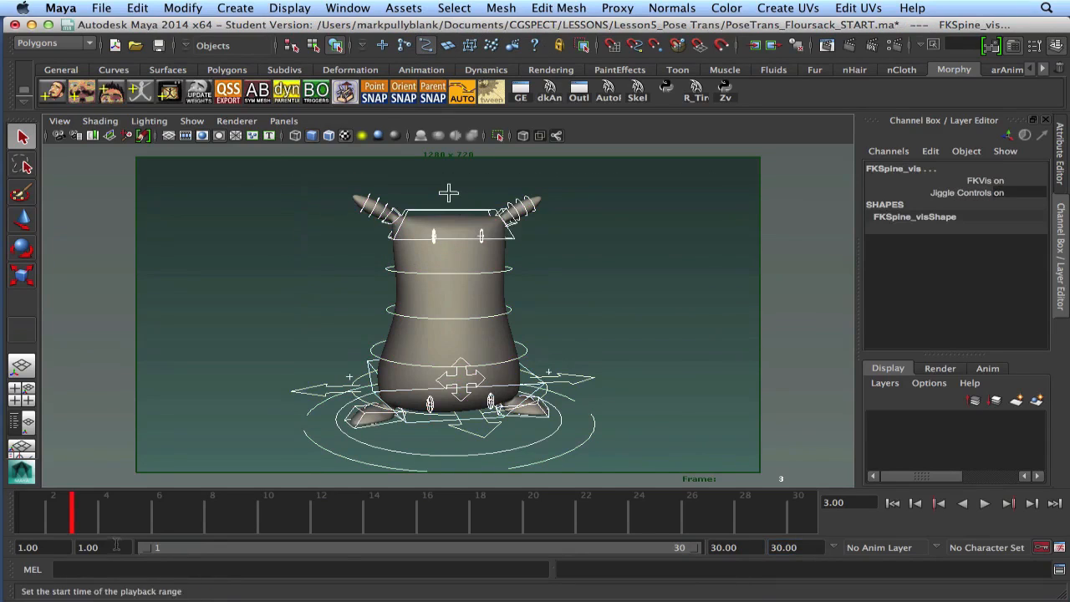
left_click_drag(234, 167, 669, 351)
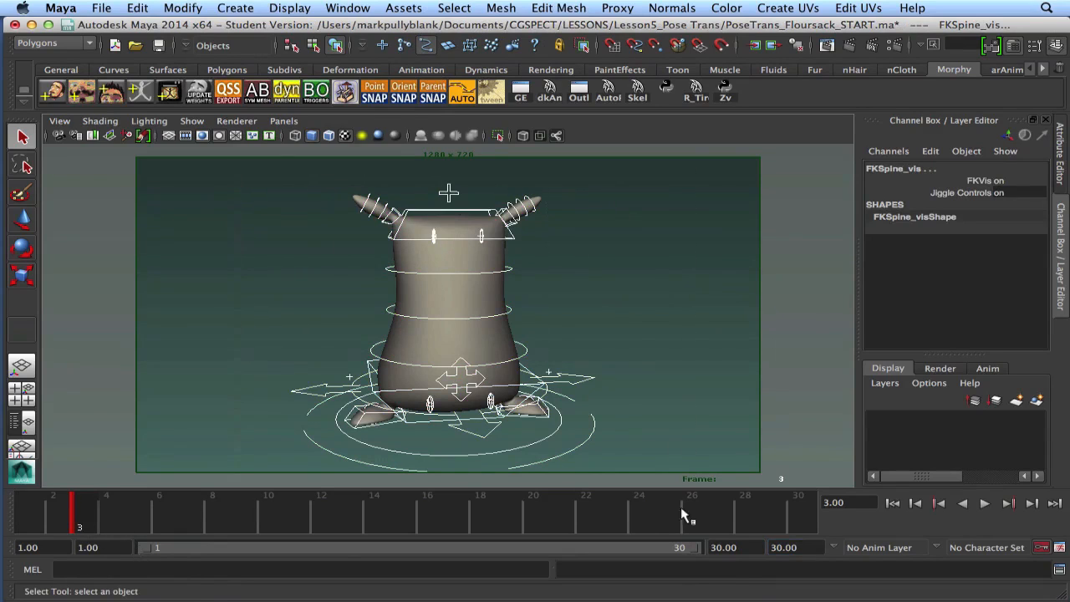
right_click(82, 518)
left_click(125, 348)
left_click(25, 519)
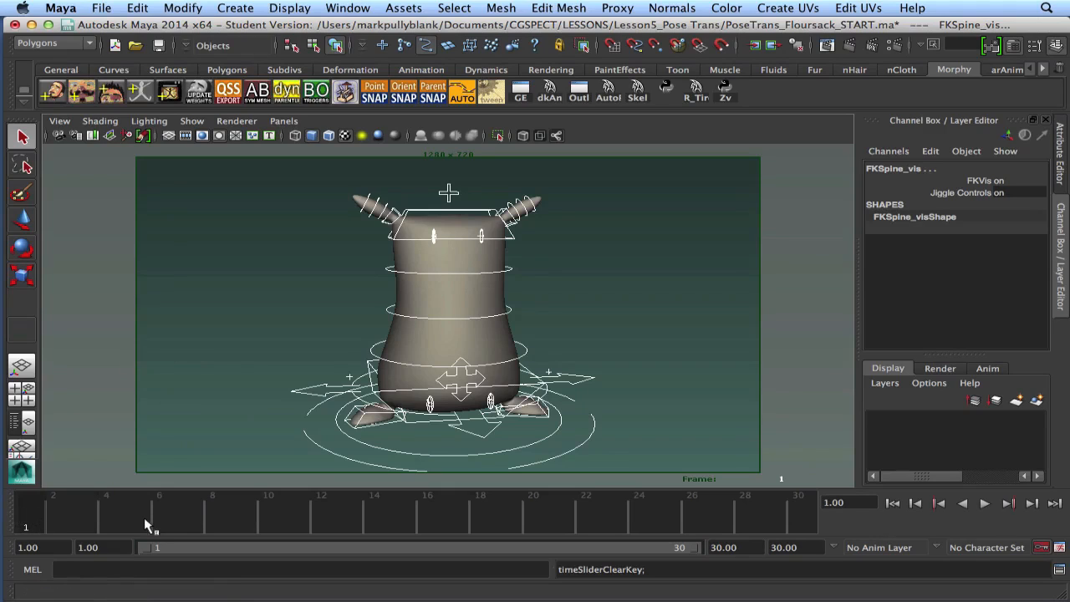
key("s")
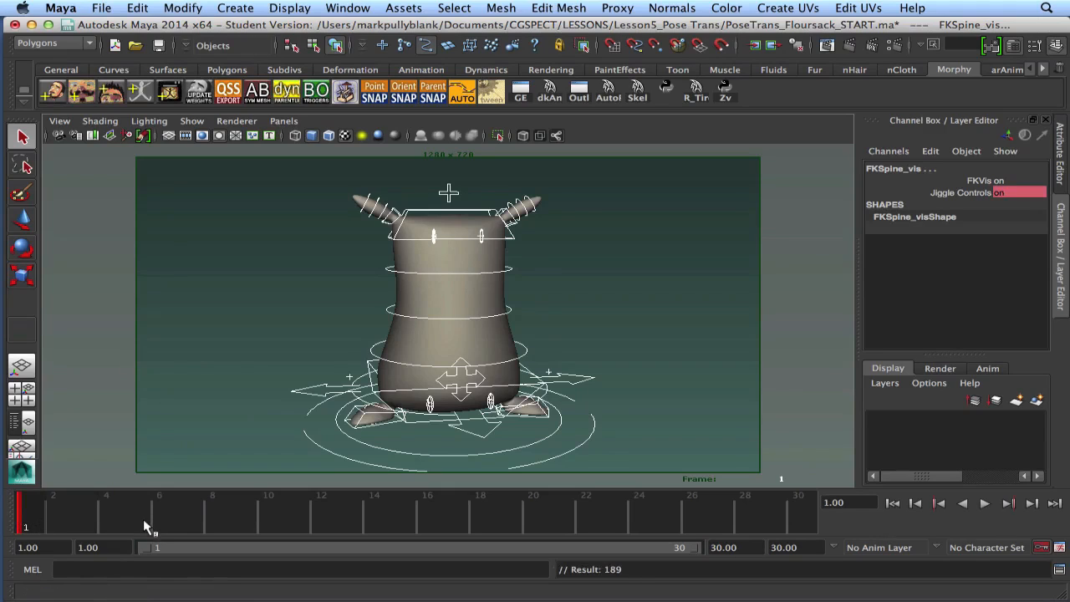
Set the default out tangent to Stepped in the animation preferences and save them.
left_click(1040, 548)
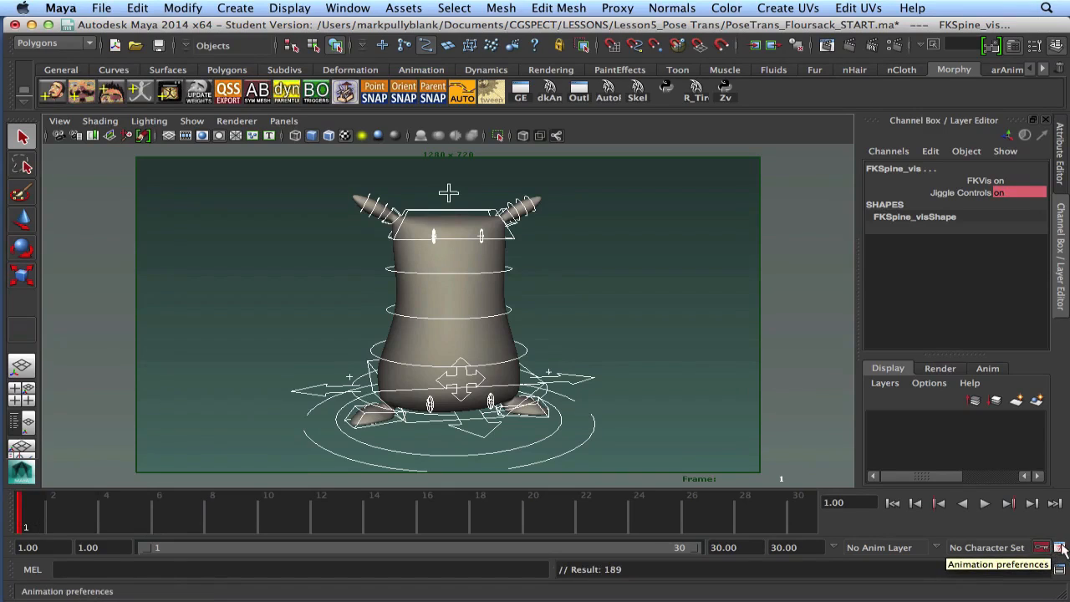
left_click(1060, 547)
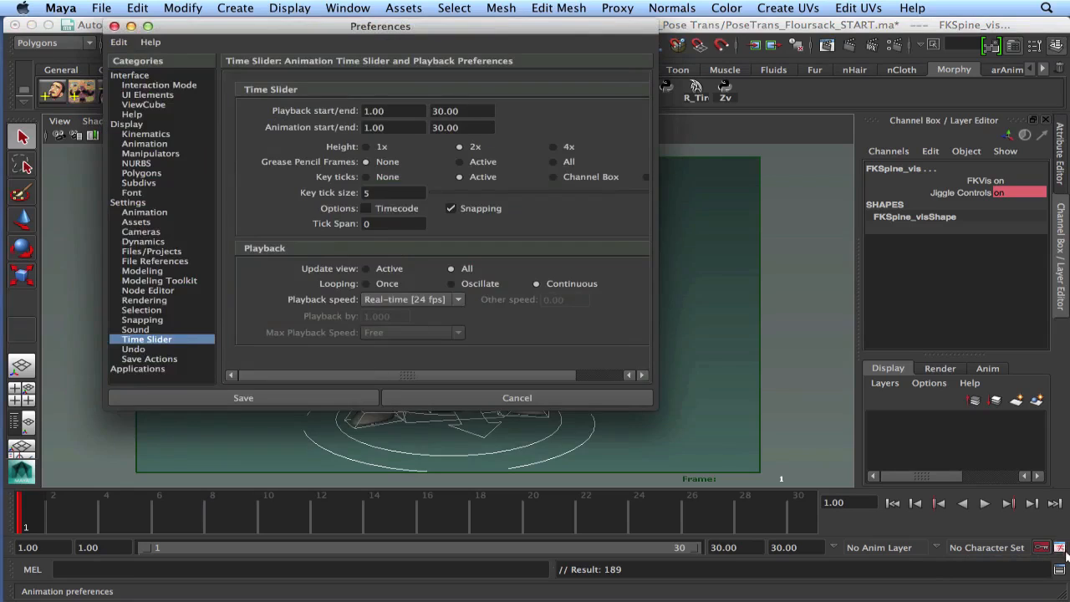
left_click(147, 214)
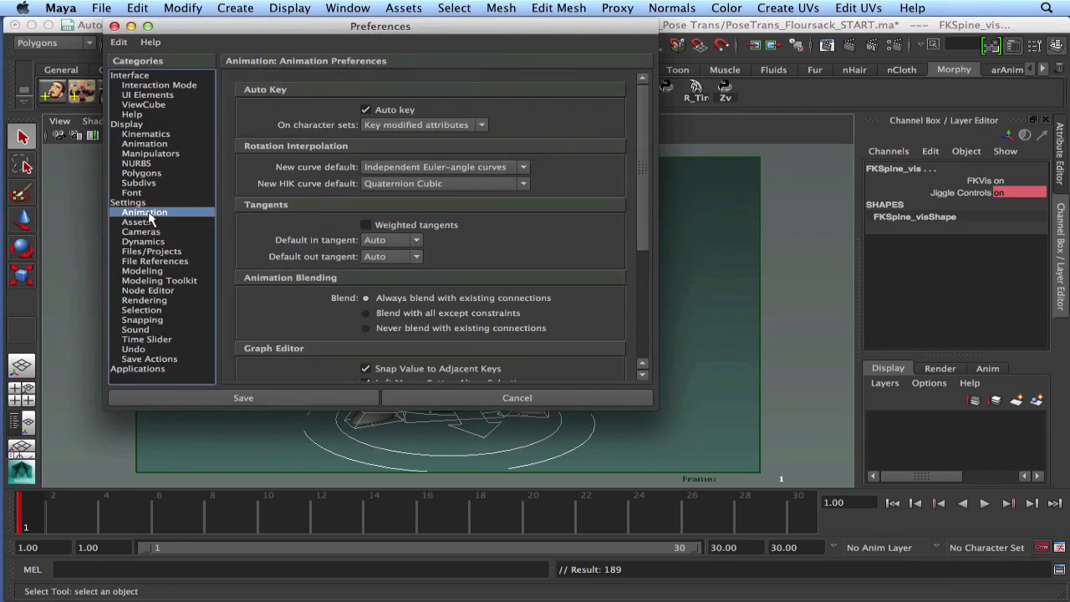
left_click(389, 255)
left_click(382, 311)
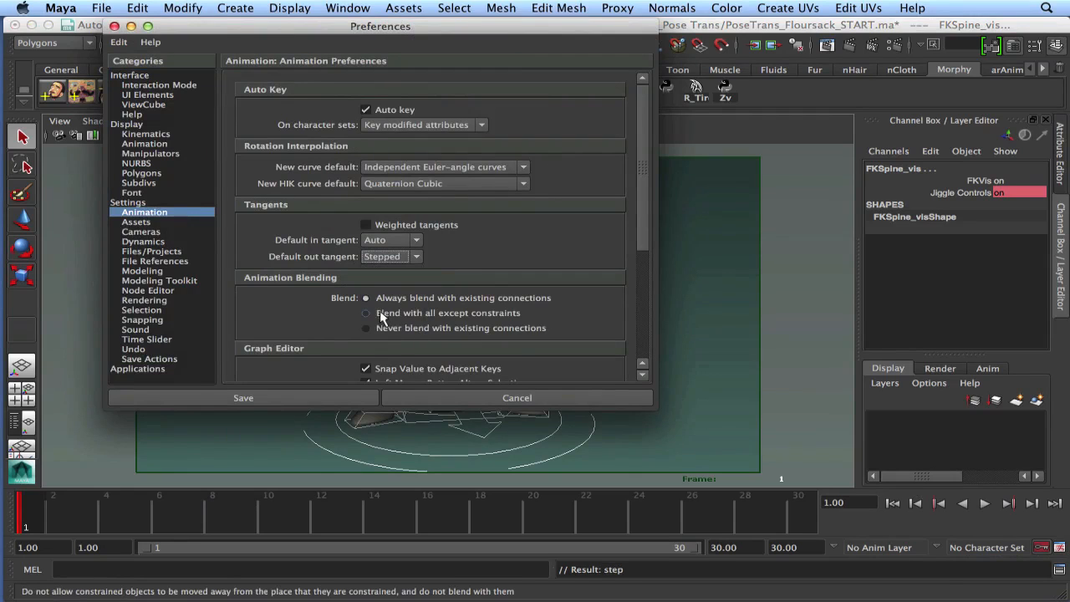
left_click(243, 398)
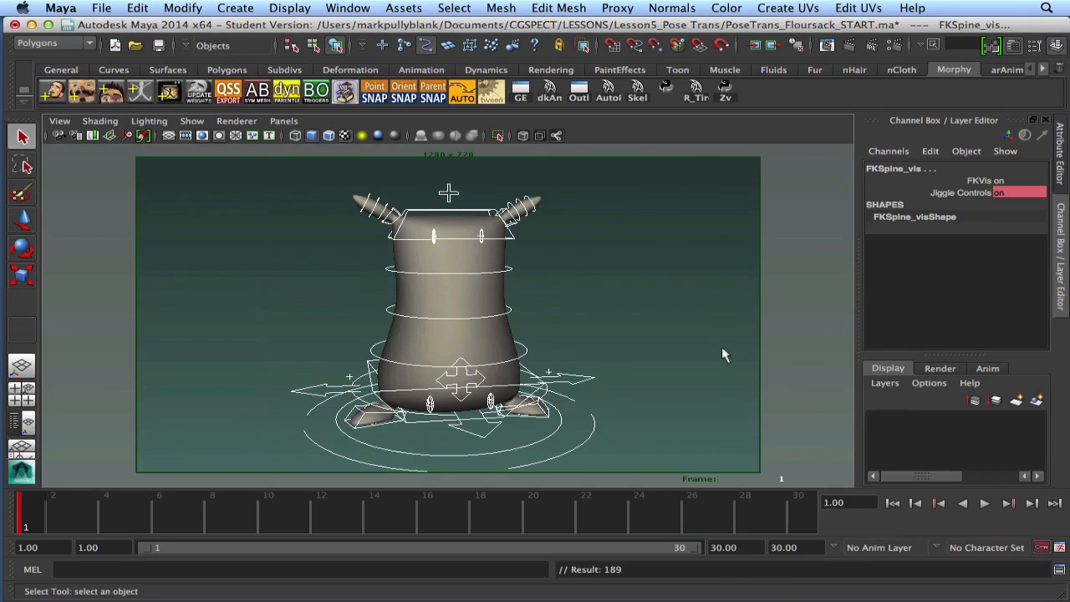
Select all the frame 1 keys in the Graph Editor to check their tangents, and close it.
left_click(519, 92)
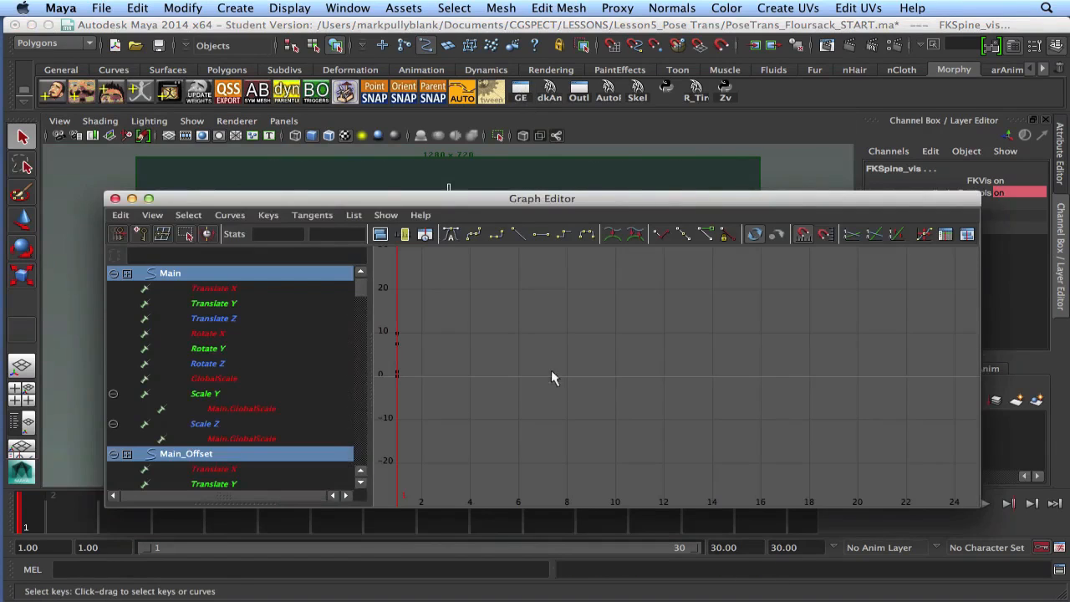
left_click_drag(466, 293, 341, 527)
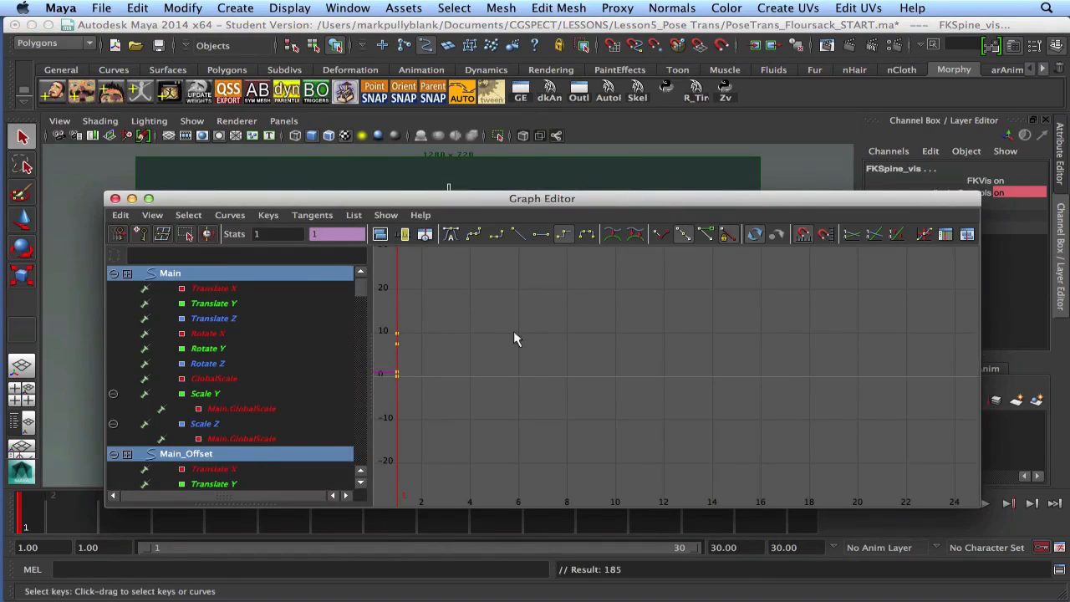
left_click(116, 198)
Try to lower the flour sack's hips with the IKHips control, and undo the move.
mouse_move(326, 336)
right_mouse_down("alt")
mouse_move(423, 337)
mouse_move(313, 341)
right_mouse_up("alt")
middle_click_drag(314, 341, 302, 329, "alt")
left_click_drag(302, 336, 321, 356, "alt")
left_click(408, 373)
key("w")
middle_click_drag(321, 357, 288, 351, "alt")
left_click_drag(288, 351, 316, 335, "alt")
left_click_drag(372, 280, 374, 290)
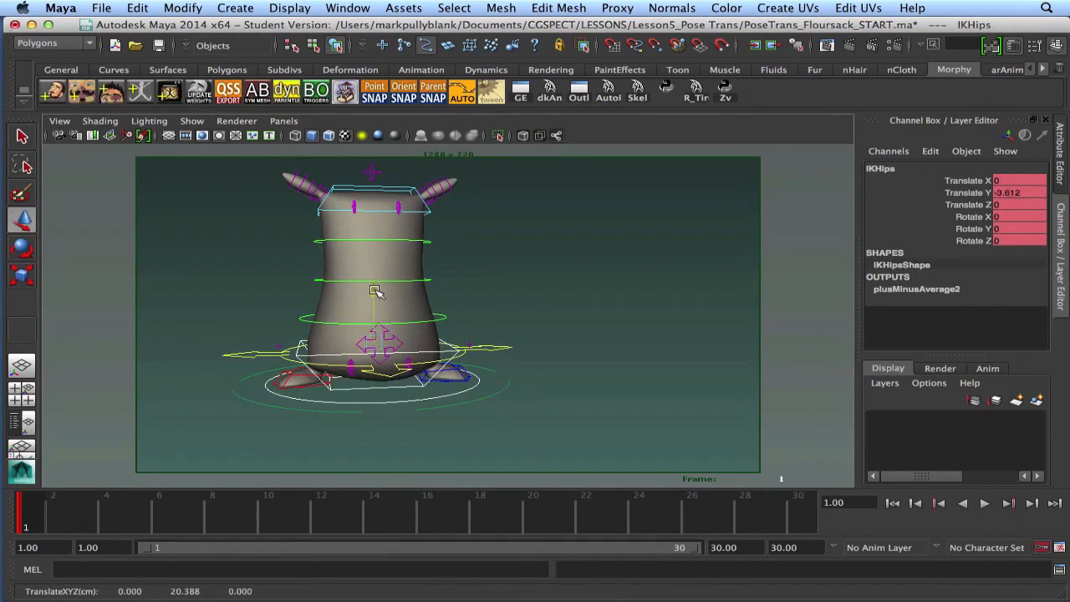
key("ctrl+z")
Bend the torso by rotating the spineFK_03, spineFK_04 and IKChest controls together to about -12.09 in X.
left_click(323, 345)
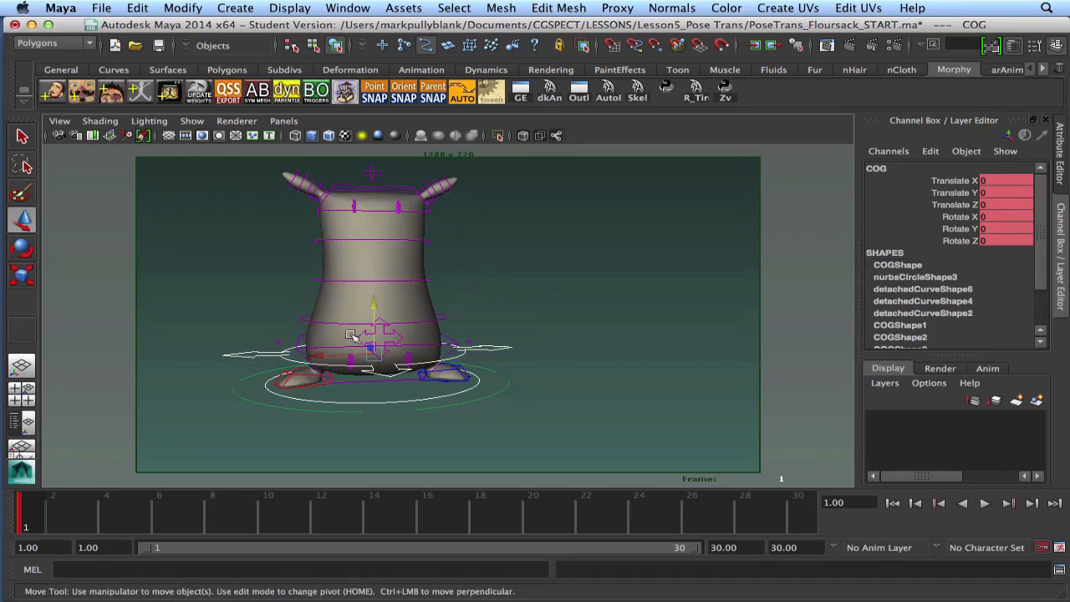
mouse_move(371, 303)
left_mouse_down()
mouse_move(401, 339)
mouse_move(471, 334)
mouse_move(382, 304)
left_mouse_up()
left_click(373, 305)
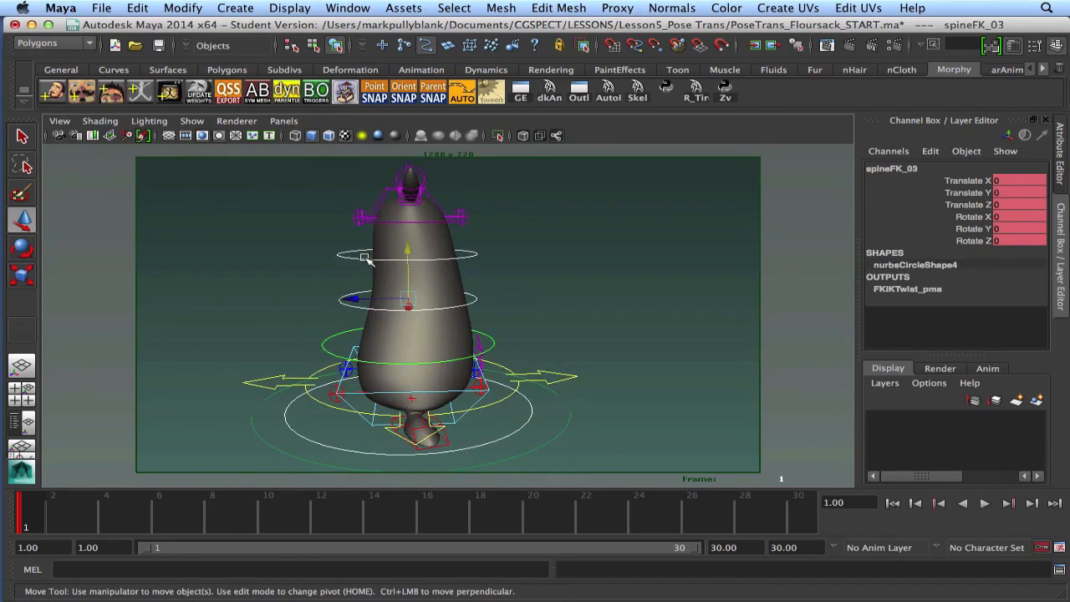
left_click(370, 258)
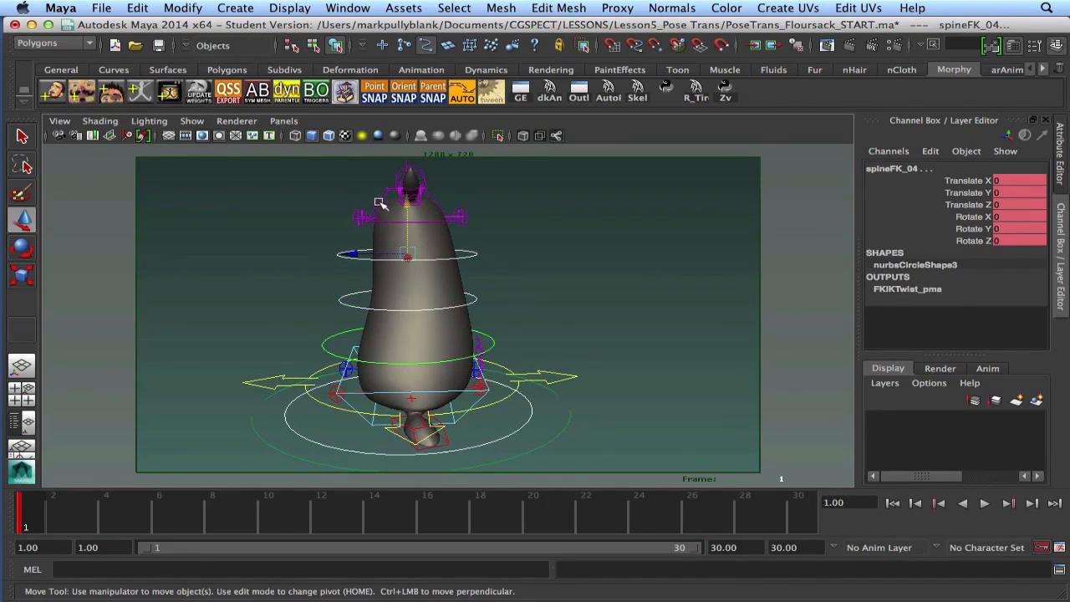
left_click(381, 205)
key("e")
left_click_drag(462, 185, 350, 315)
Rotate the IKHips control to about 9.84 in X and tilt the hips sideways.
left_click(459, 393)
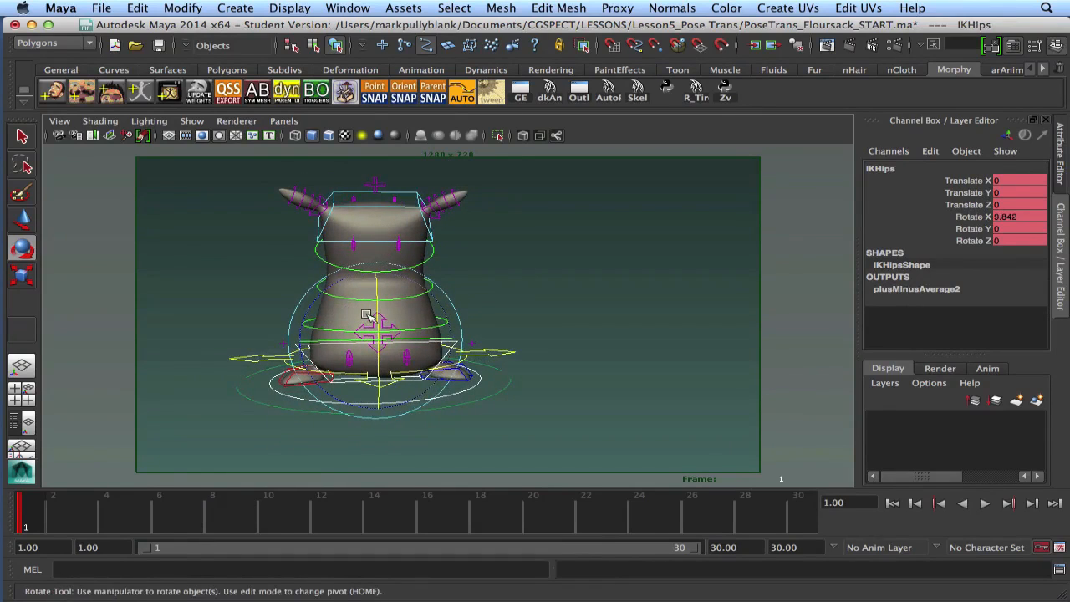
left_click_drag(333, 298, 309, 298)
left_click(262, 270)
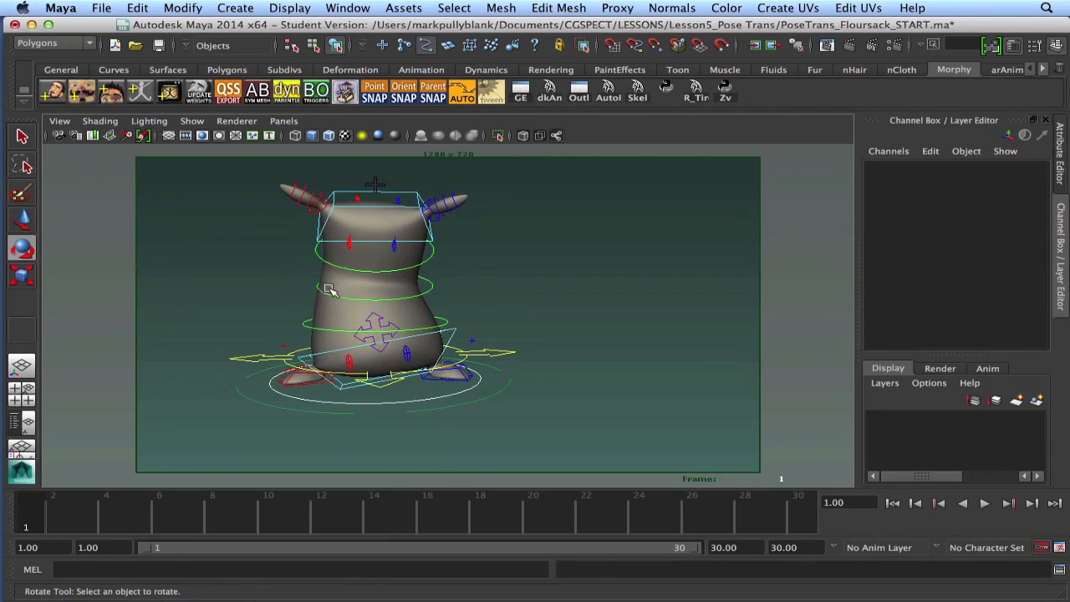
Tilt the upper torso opposite to the hips by rotating spineFK_03, spineFK_04 and IKChest together.
left_click(324, 293)
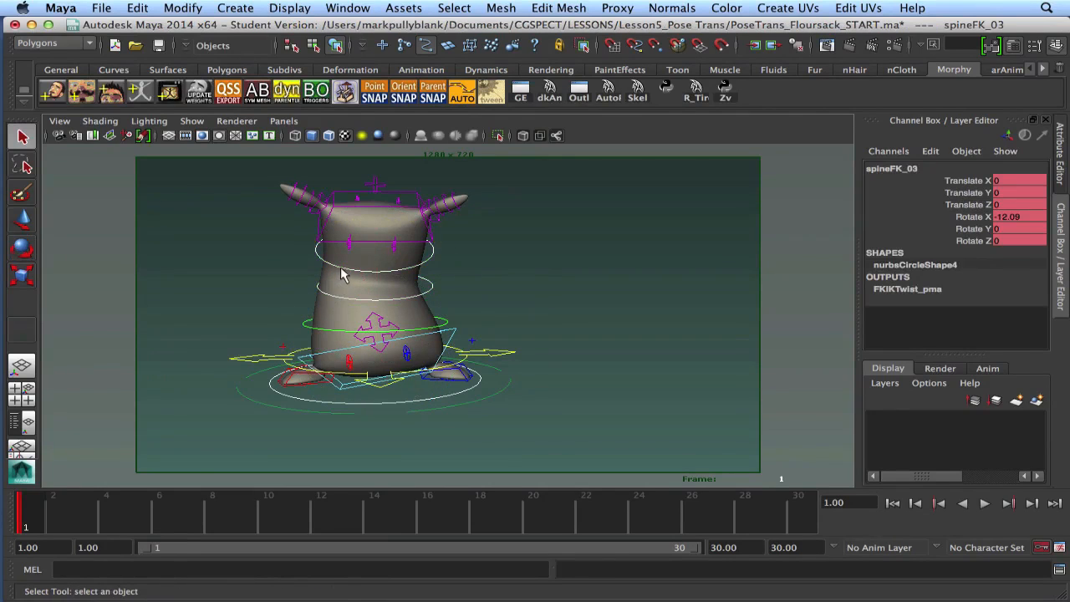
left_click(365, 281, "shift")
left_click(355, 211)
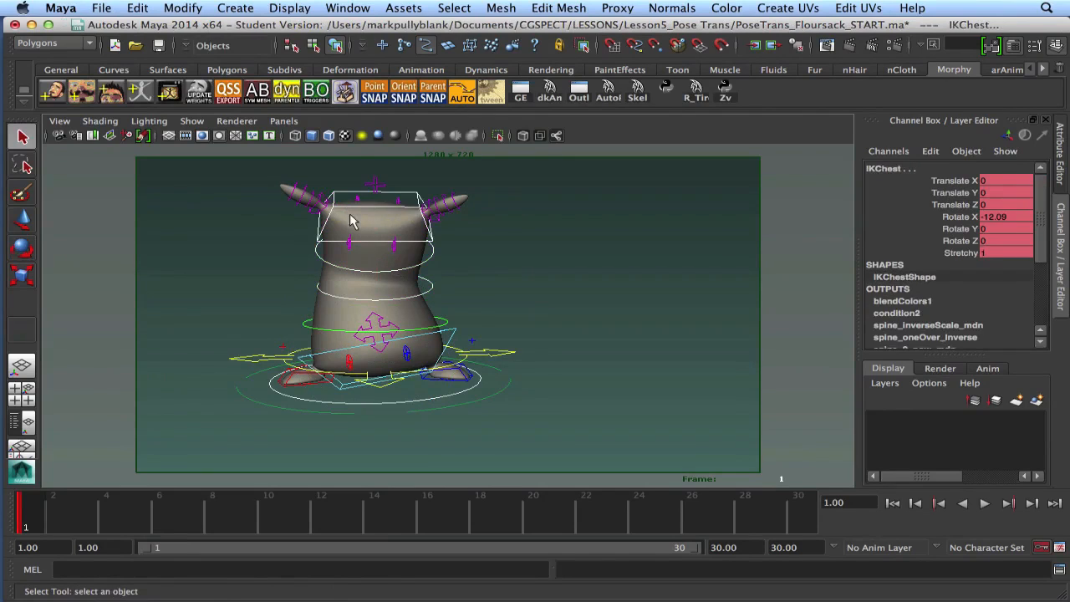
key("e")
left_click_drag(340, 180, 342, 179)
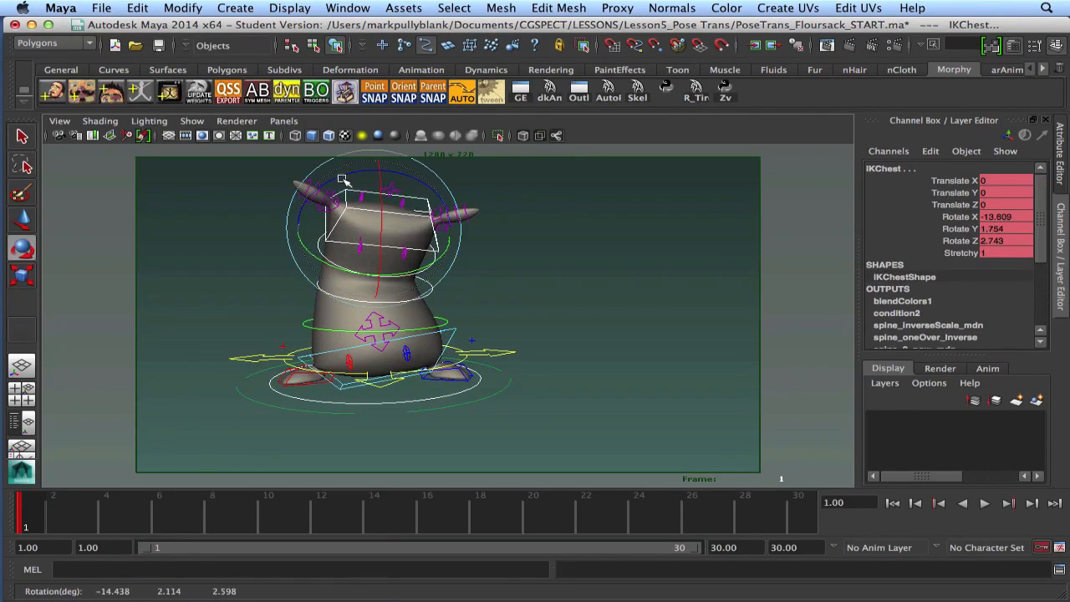
mouse_move(328, 318)
left_mouse_down()
mouse_move(485, 313)
mouse_move(409, 343)
mouse_move(468, 351)
mouse_move(363, 392)
mouse_move(320, 333)
left_mouse_up()
left_click(246, 287)
Rotate the scapulaR control to lower the right ear, and rotate scapulaL to about -9.84 in Y.
middle_click_drag(348, 241, 342, 265, "alt")
left_click(357, 271)
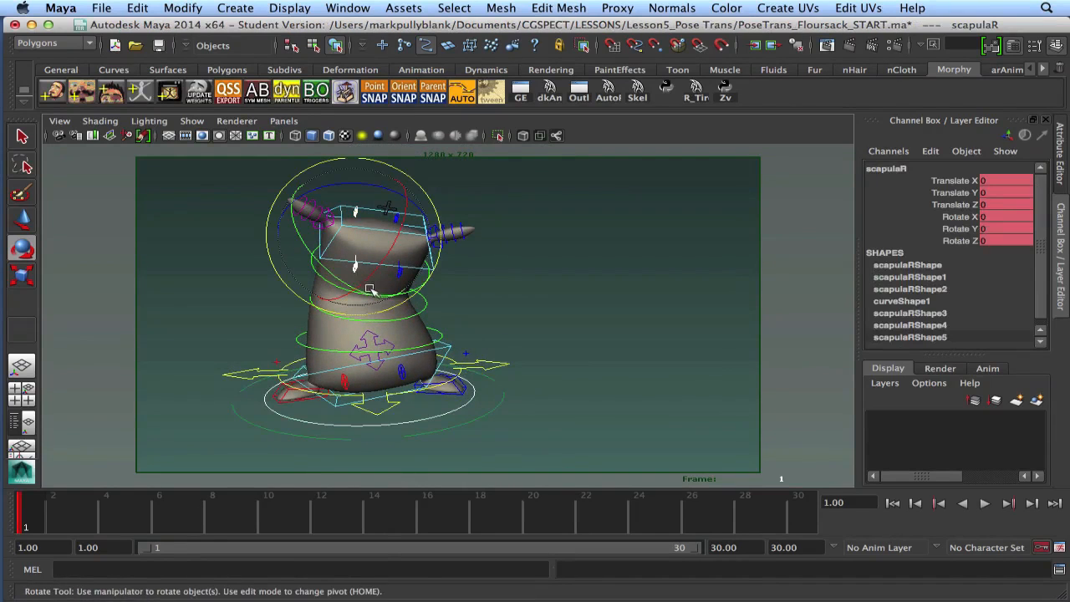
left_click_drag(323, 265, 334, 276)
left_click(510, 286)
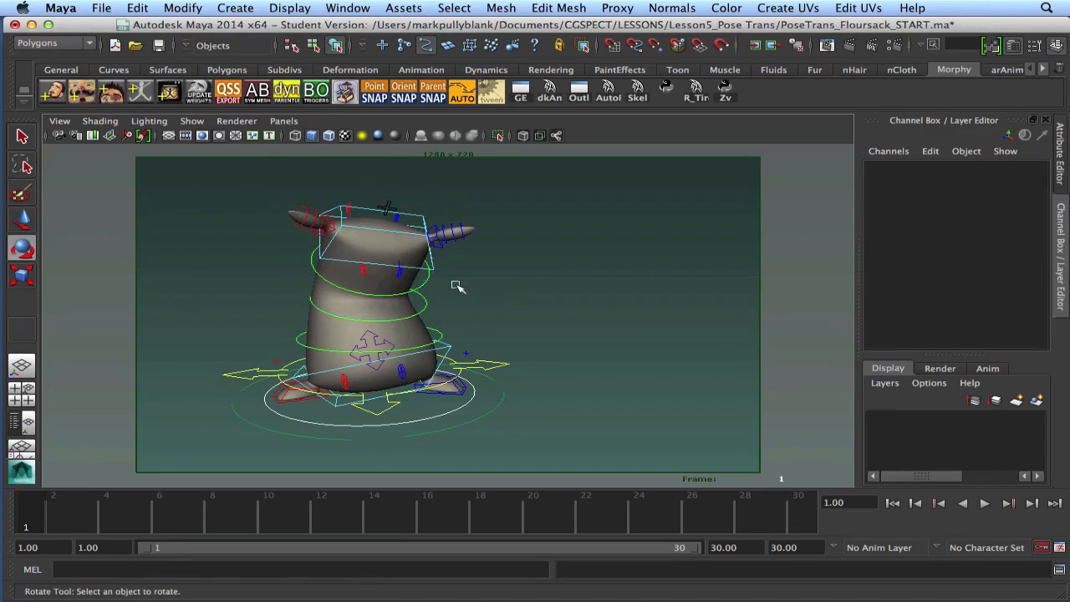
left_click(403, 279)
left_click_drag(427, 288, 411, 292)
Rotate the earR01 control to about 7.75 in X, -1.98 in Y and -26.6 in Z.
middle_click_drag(339, 279, 344, 297, "alt")
right_click_drag(200, 290, 277, 293, "alt")
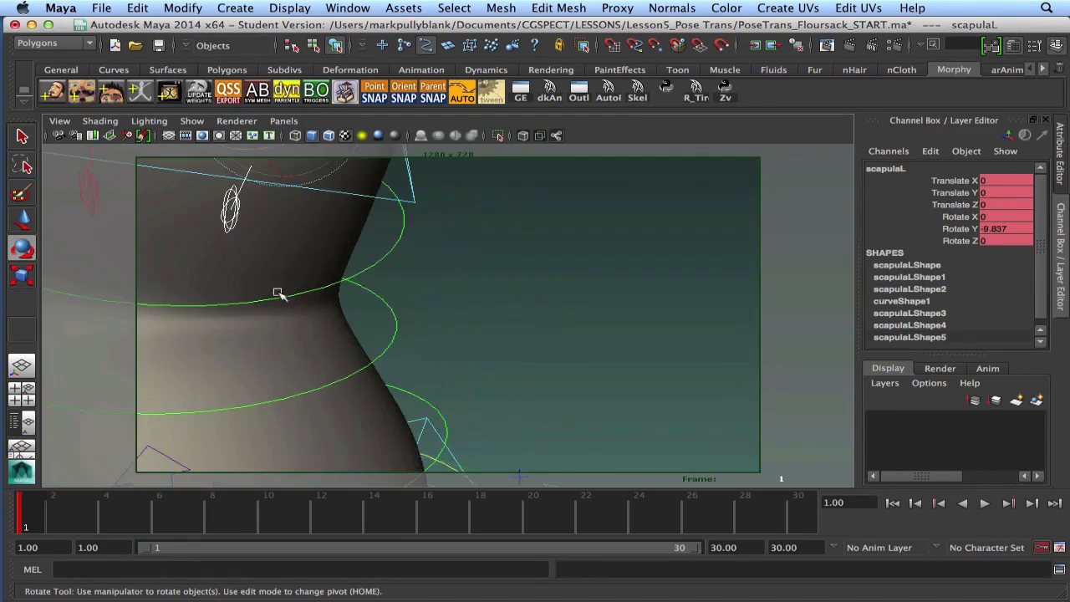
middle_click_drag(324, 294, 423, 356, "alt")
right_click_drag(423, 356, 375, 296, "alt")
left_click_drag(377, 296, 373, 306, "alt")
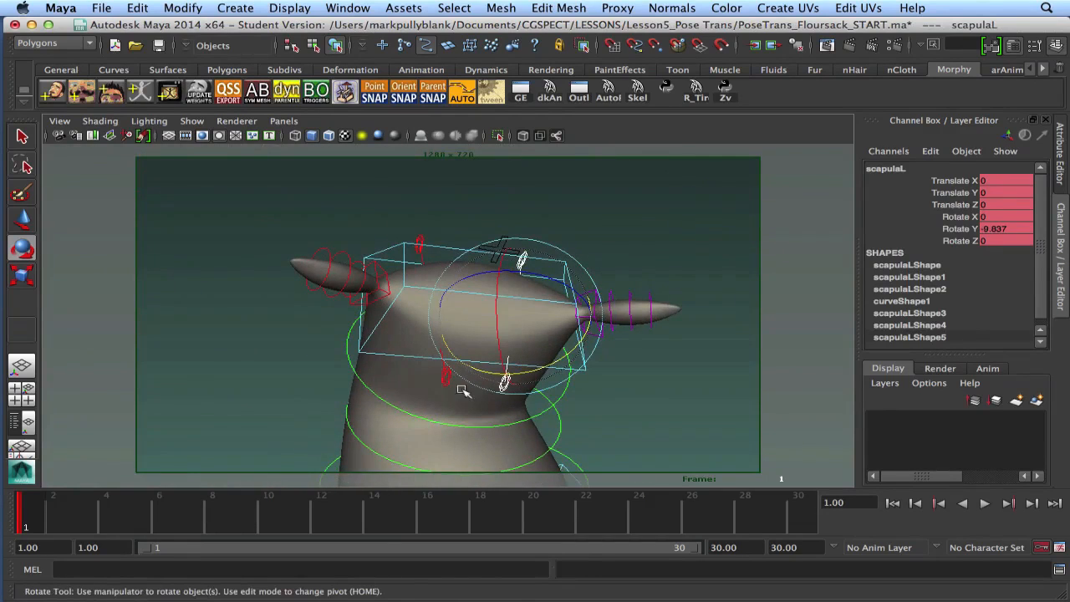
left_click_drag(300, 314, 309, 316, "alt")
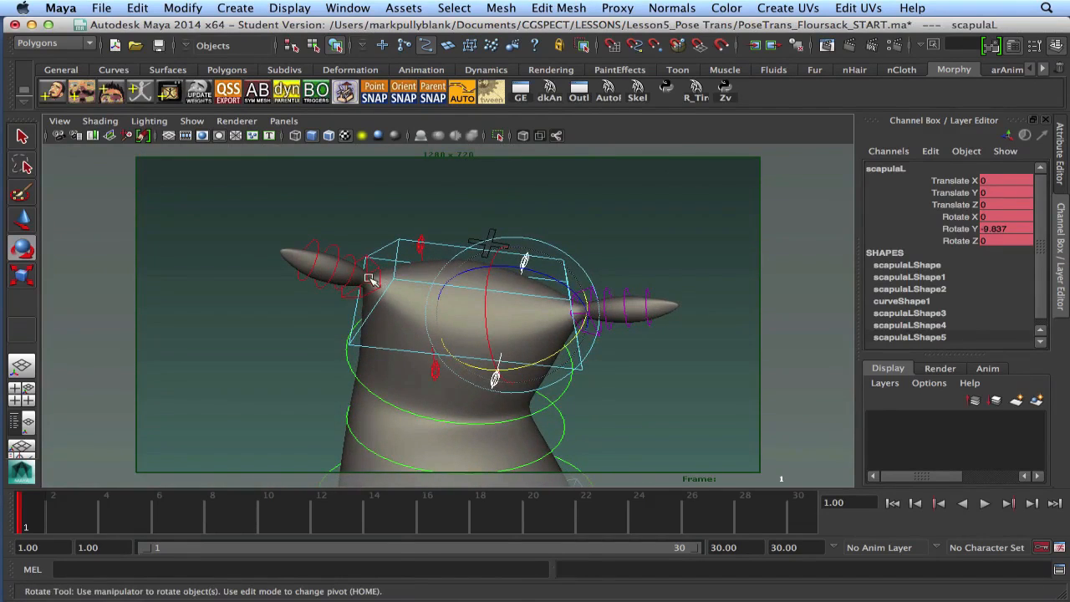
left_click(366, 284)
left_click_drag(366, 241, 337, 274)
Curl the right ear by rotating its three outer controls together to about -20.6 in Z and -9.9 in Y.
key("q")
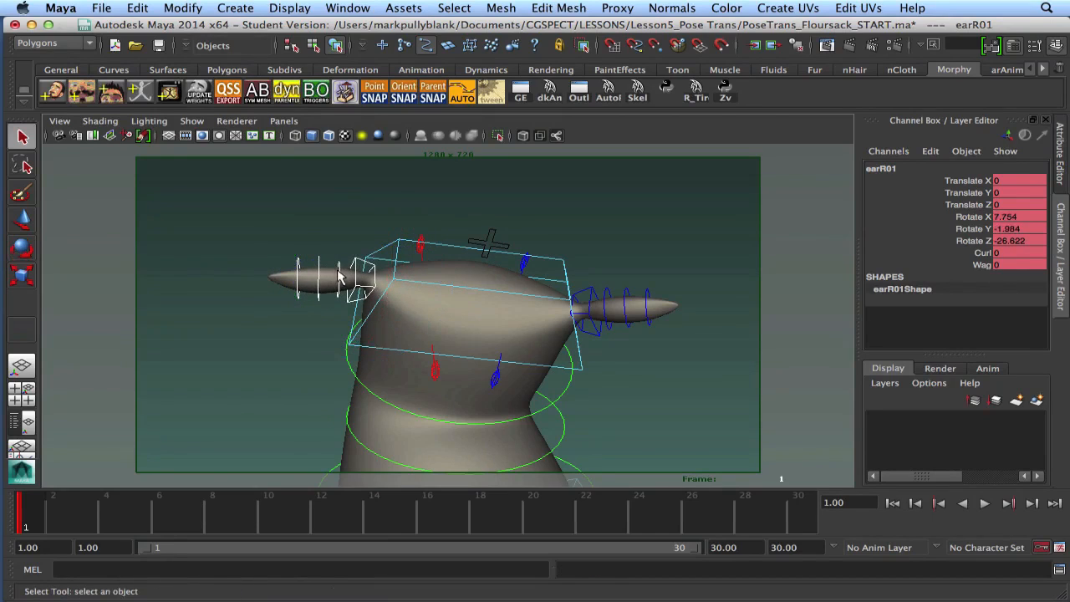
left_click(339, 276)
left_click(298, 279)
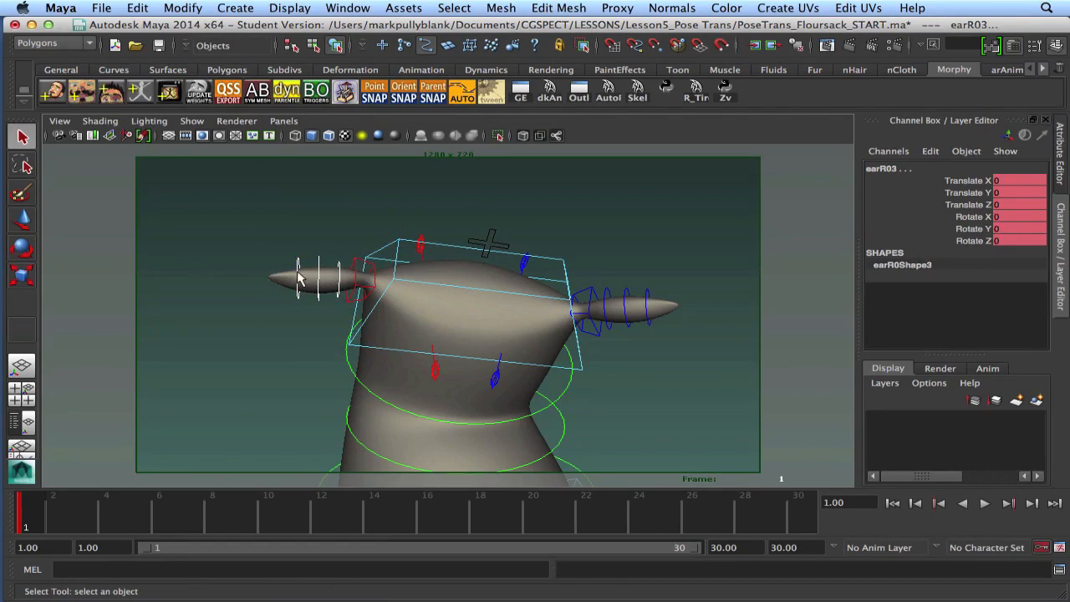
key("e")
left_click_drag(329, 239, 301, 251)
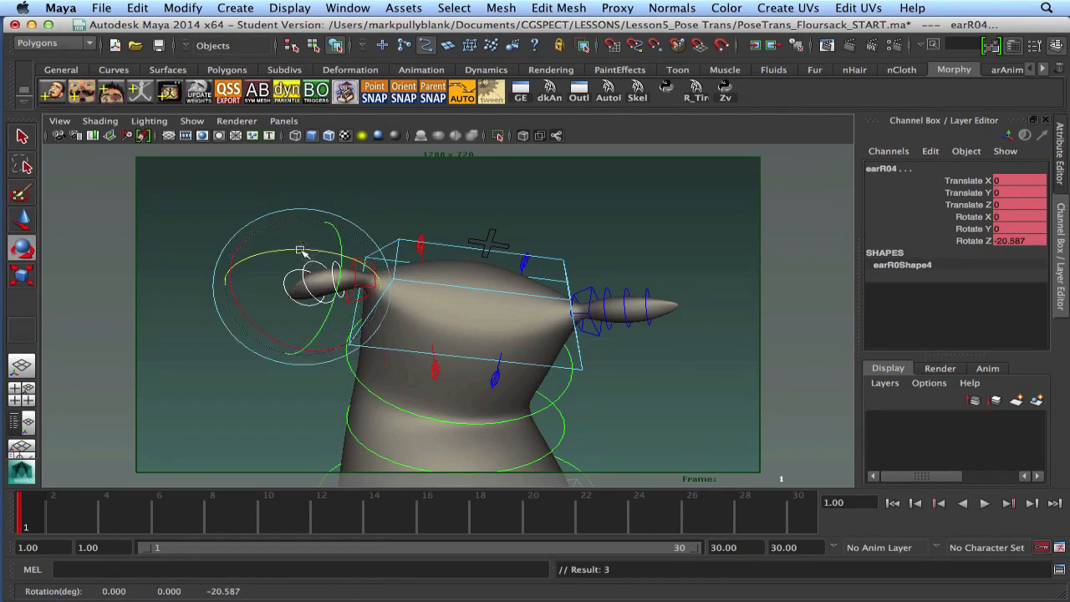
left_click_drag(335, 304, 341, 290)
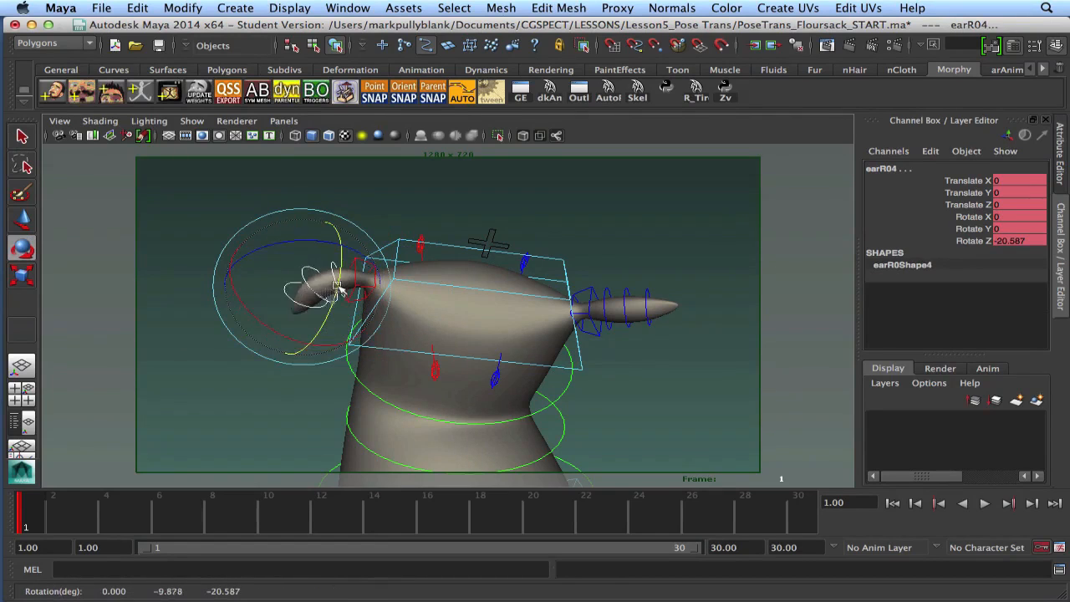
left_click(187, 326)
Move earR01 to about 0.56, 1.45, -1.68 and rotate it to about -3.3, -4.8, -43.2 in X, Y and Z.
left_click(371, 287)
left_click_drag(390, 274, 378, 292)
key("w")
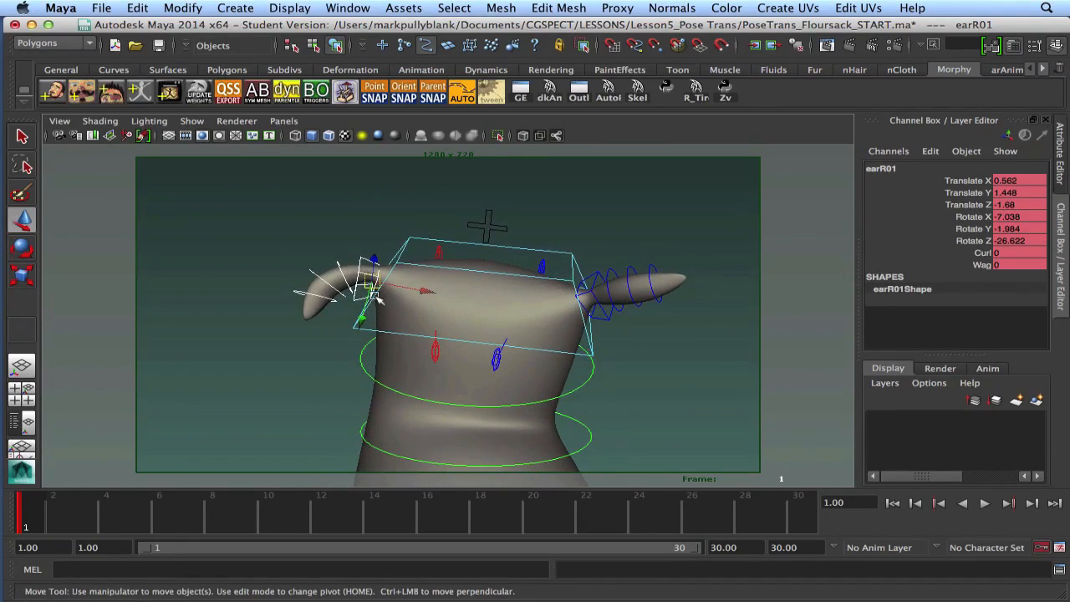
key("e")
left_click_drag(351, 220, 412, 313)
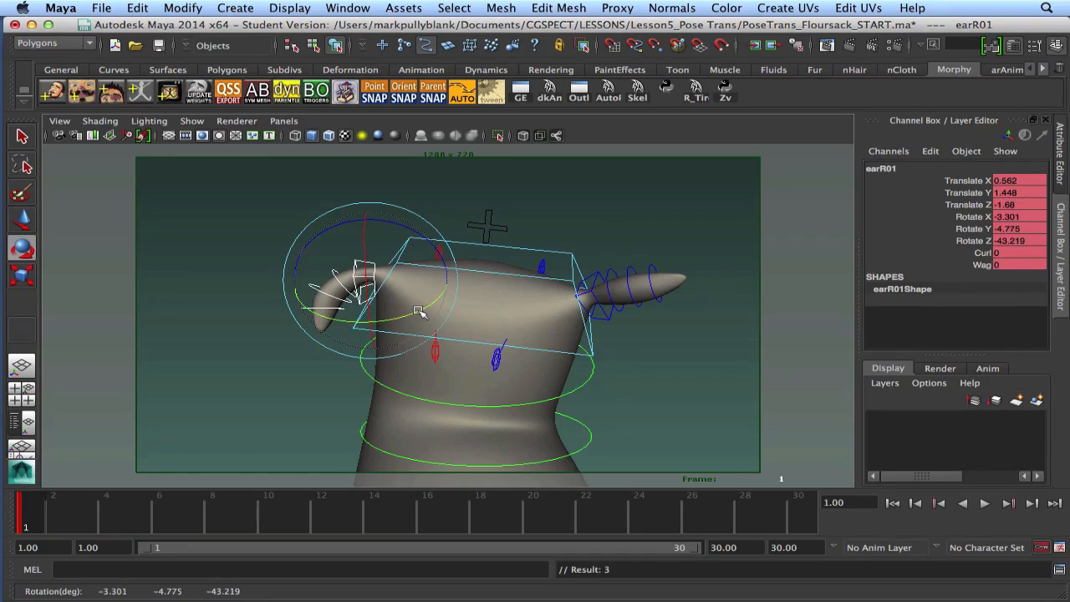
Rotate the earR01 control to about -3.2 in X, -4.84 in Y and -44.4 in Z.
left_click_drag(428, 239, 416, 254)
left_click_drag(422, 334, 440, 346, "alt")
scroll(436, 358, "up", 5)
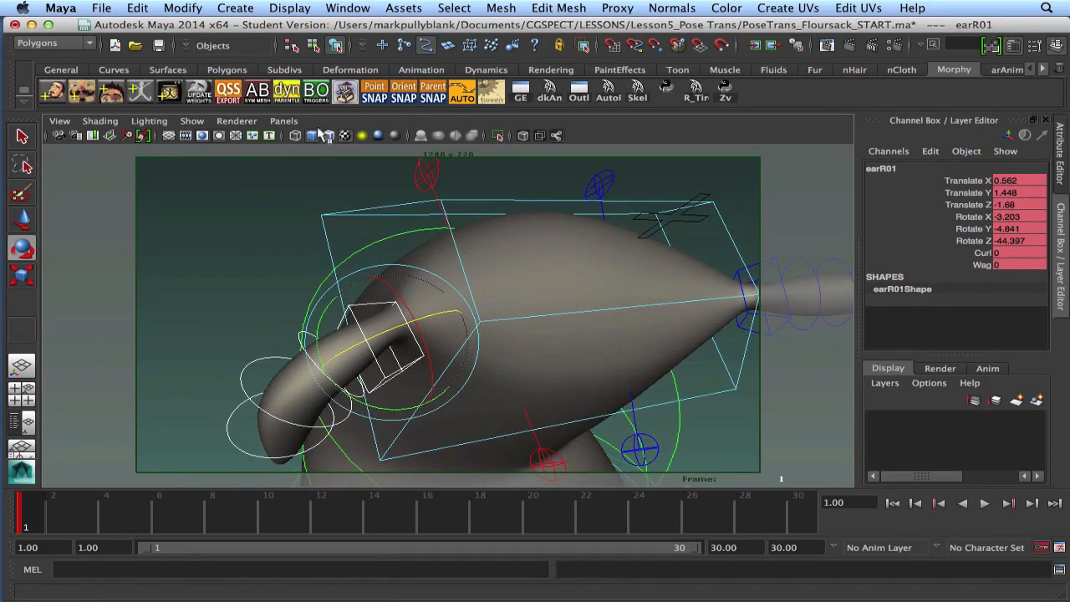
Compare the viewport shading modes and display the flour sack shaded with its wireframe on top.
left_click(296, 135)
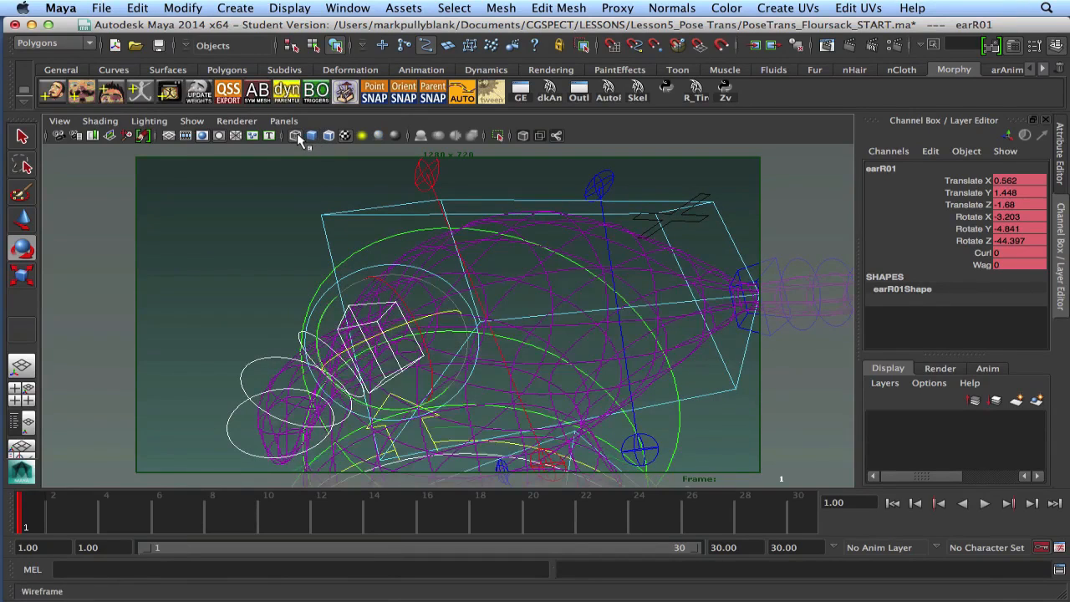
left_click(312, 135)
left_click(329, 135)
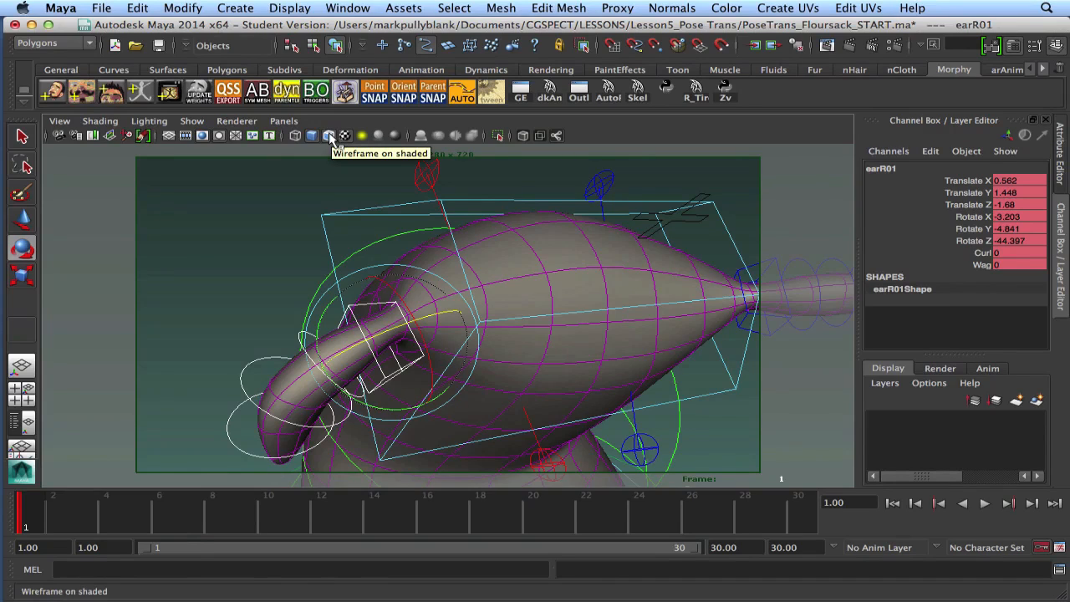
Move earR01 to about 1.86, 0.85, -2.3 and rotate it to about -14.3, -40.3, -31.4 in X, Y and Z.
left_click_drag(402, 306, 359, 277)
key("super+z")
middle_click_drag(359, 277, 365, 262, "alt")
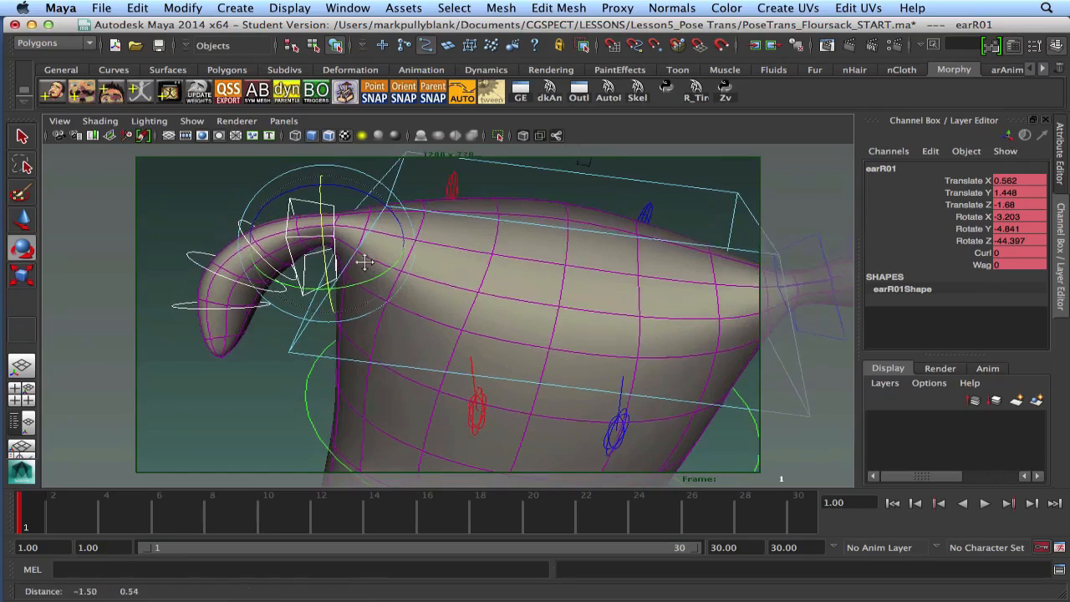
left_click_drag(364, 262, 367, 254, "alt")
left_click_drag(363, 186, 410, 282)
key("w")
key("e")
left_click(516, 275)
key("ctrl+z")
left_click(519, 276)
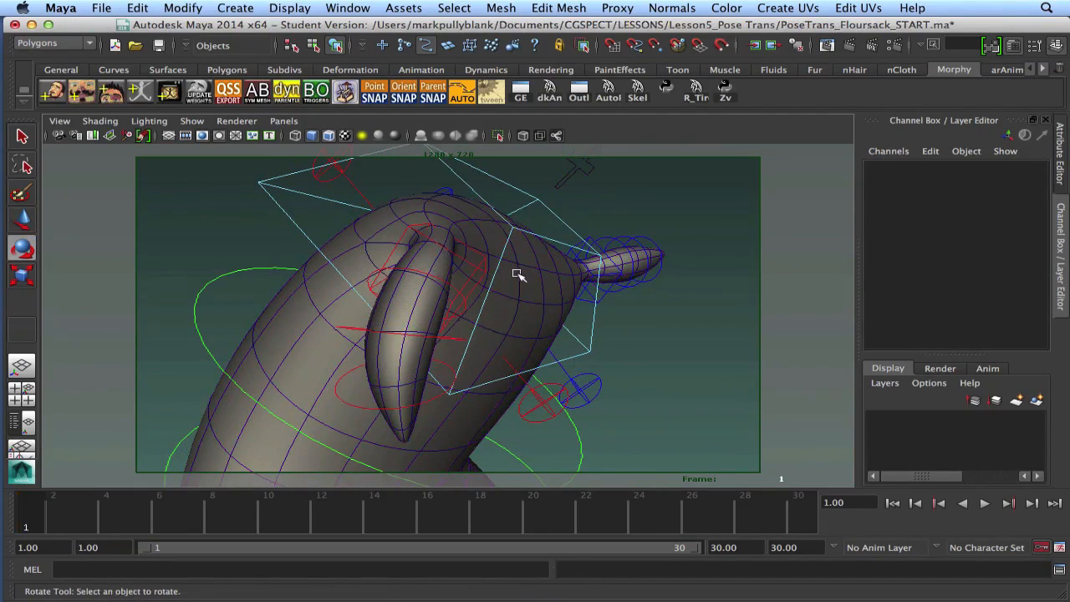
key("ctrl+z")
left_click_drag(514, 274, 402, 282)
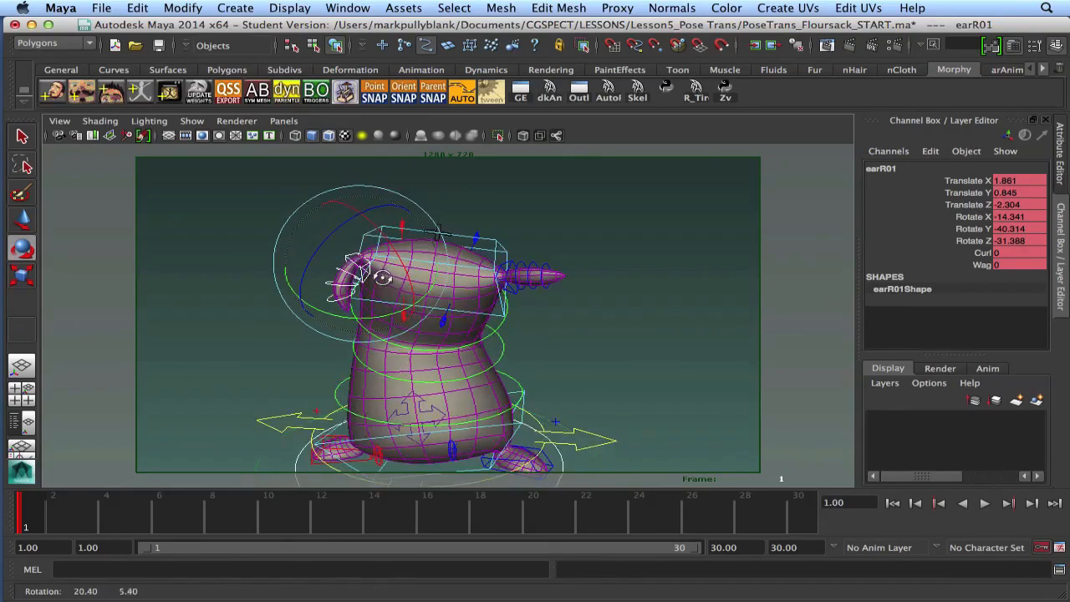
Rotate the earL01 control down to about 14.1 in X, -20.7 in Y and -12.3 in Z.
scroll(406, 286, "up", 5)
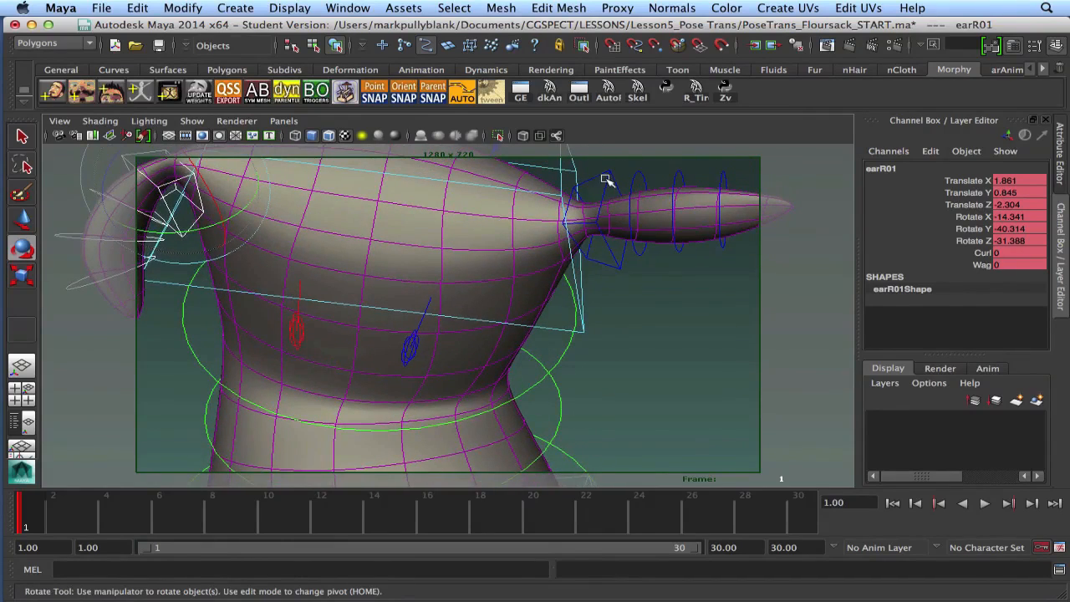
left_click(607, 180)
left_click_drag(567, 212, 602, 245, "alt")
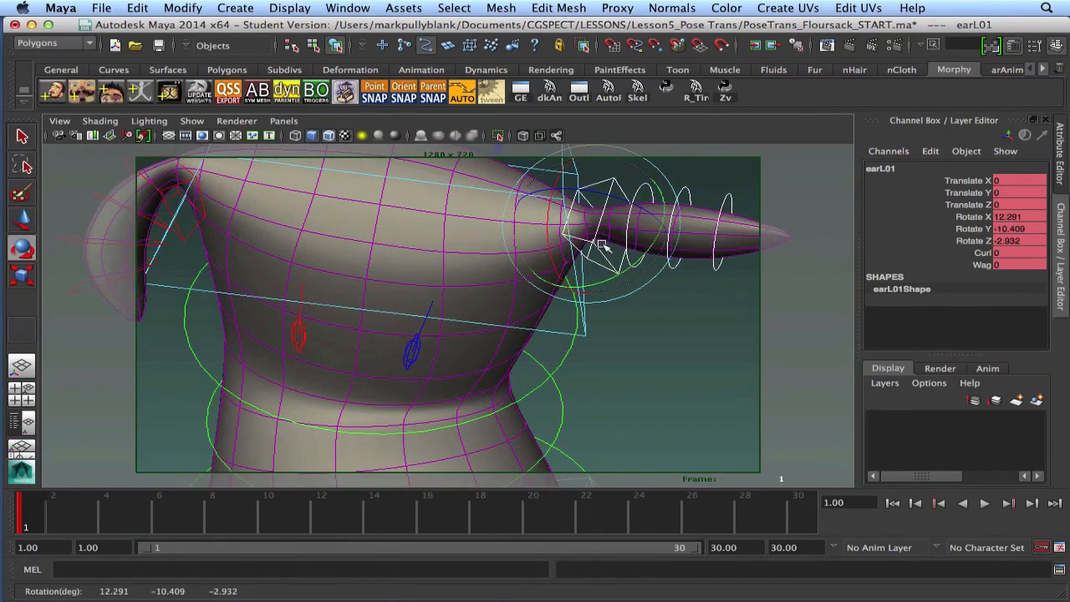
left_click_drag(603, 192, 627, 266)
key("q")
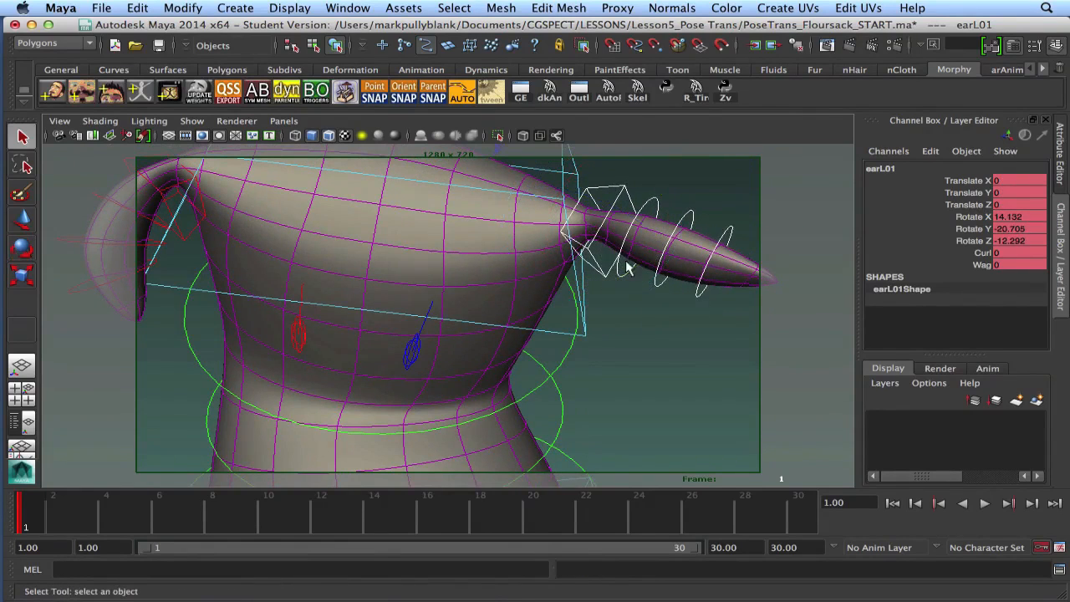
Curl the left ear by rotating its three outer controls together to about 10.4, -25.1, 0.35 in X, Y and Z.
left_click(654, 203)
left_click(709, 230)
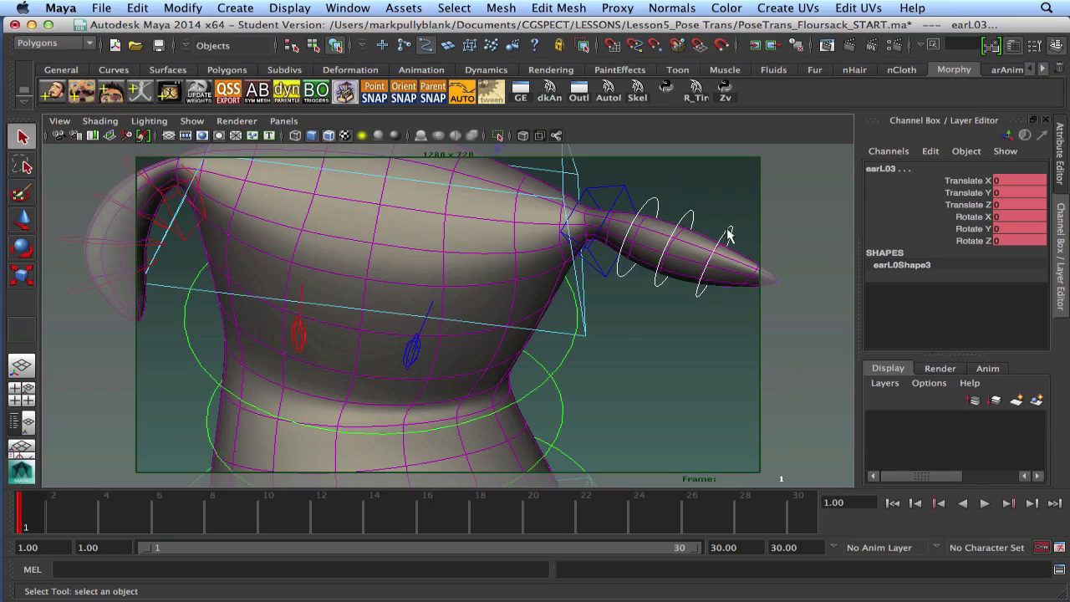
key("e")
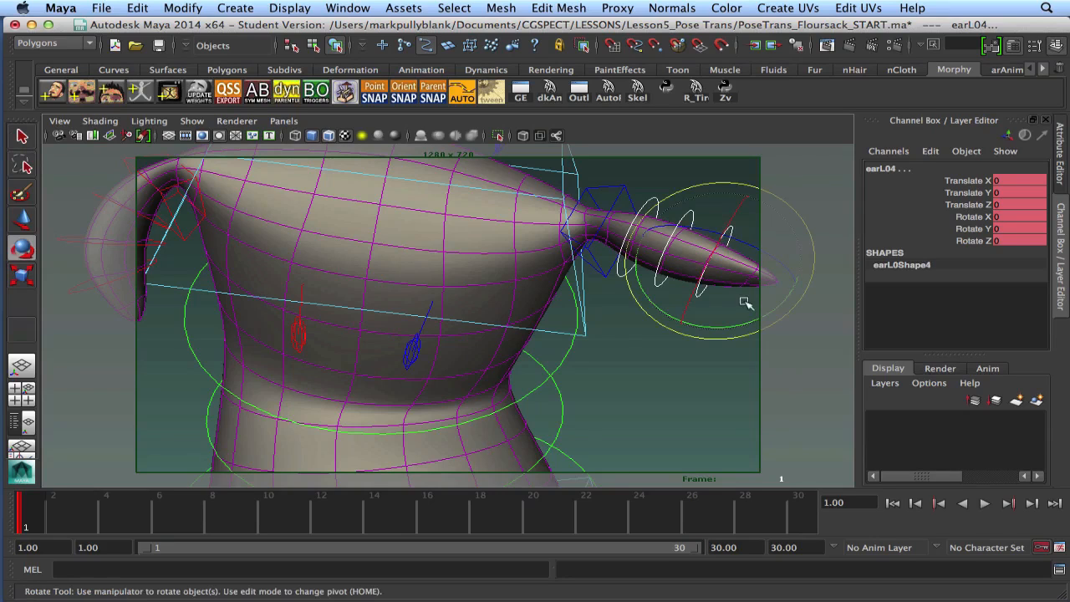
left_click_drag(749, 311, 709, 321)
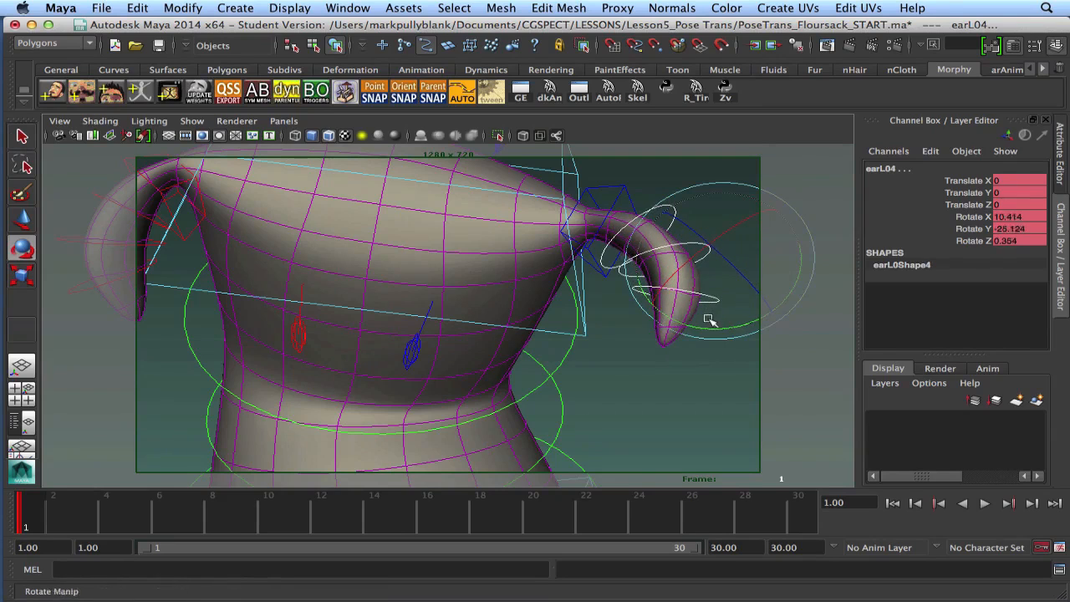
Rotate the base control of the left ear so the ear hangs closer to the body.
left_click(616, 187)
left_click_drag(653, 206, 577, 238)
key("w")
middle_click_drag(577, 238, 647, 239, "alt")
right_click_drag(647, 239, 566, 259, "alt")
middle_click_drag(566, 259, 561, 223, "alt")
left_click_drag(558, 220, 538, 226, "alt")
middle_click_drag(399, 262, 443, 262, "alt")
Set the Move tool to the World axis and lower the spineFK_03 control to about -5.23 in Translate Y.
left_click(444, 263)
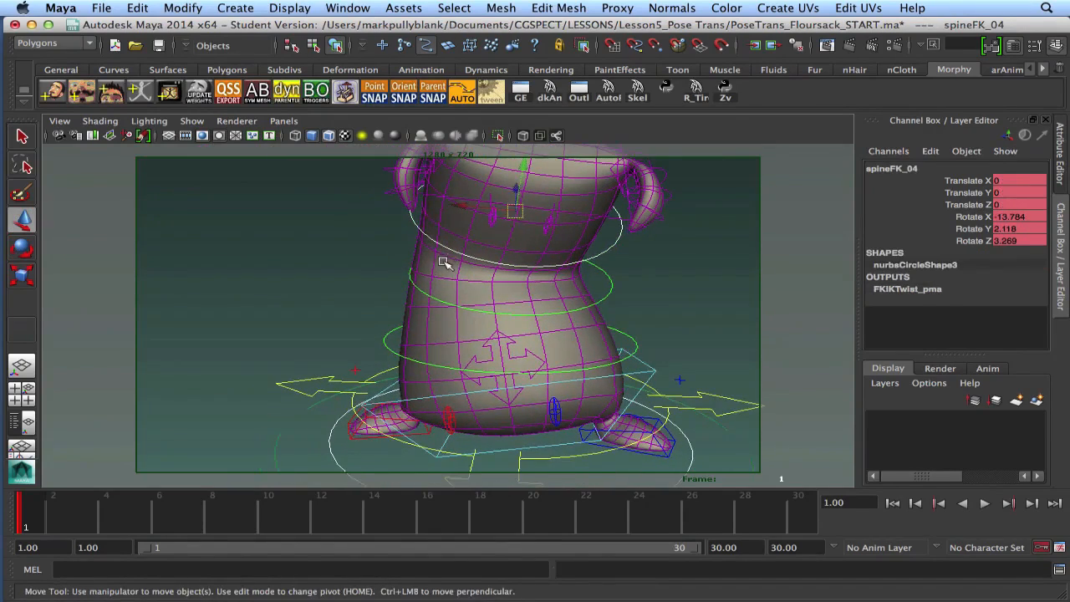
key("q")
left_click_drag(444, 280, 405, 275, "alt")
left_click(405, 298)
left_click_drag(360, 288, 471, 289, "alt")
key("e")
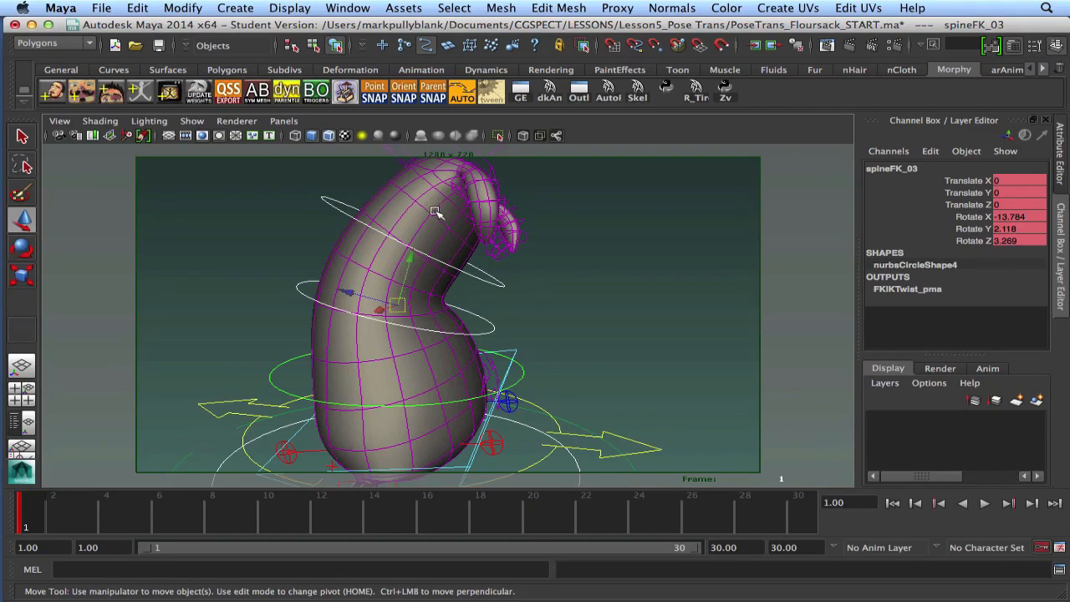
left_click_drag(413, 265, 403, 281)
key("ctrl+z")
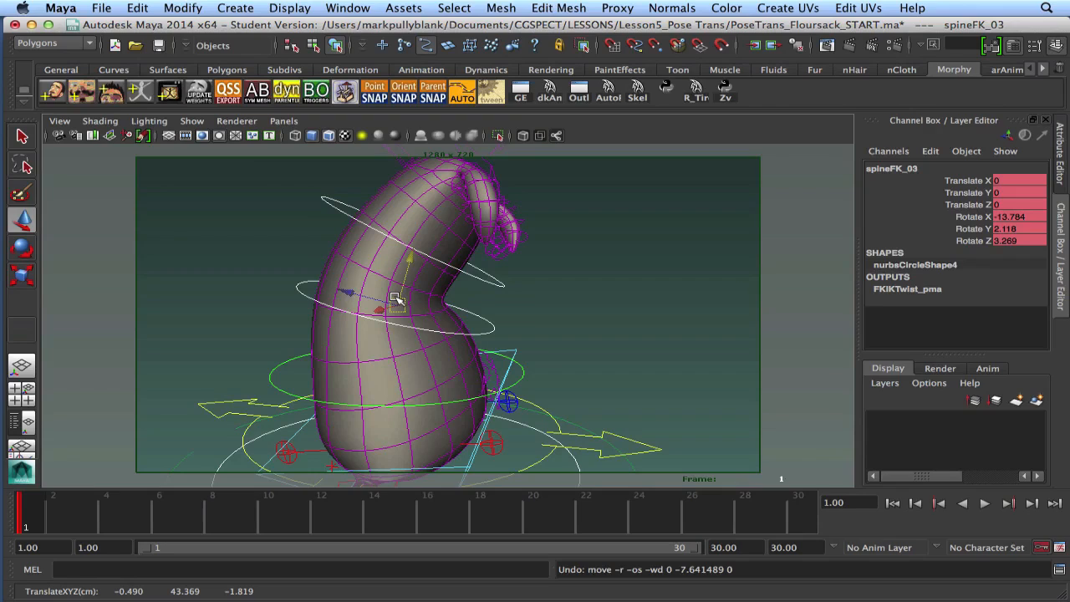
left_click(396, 299)
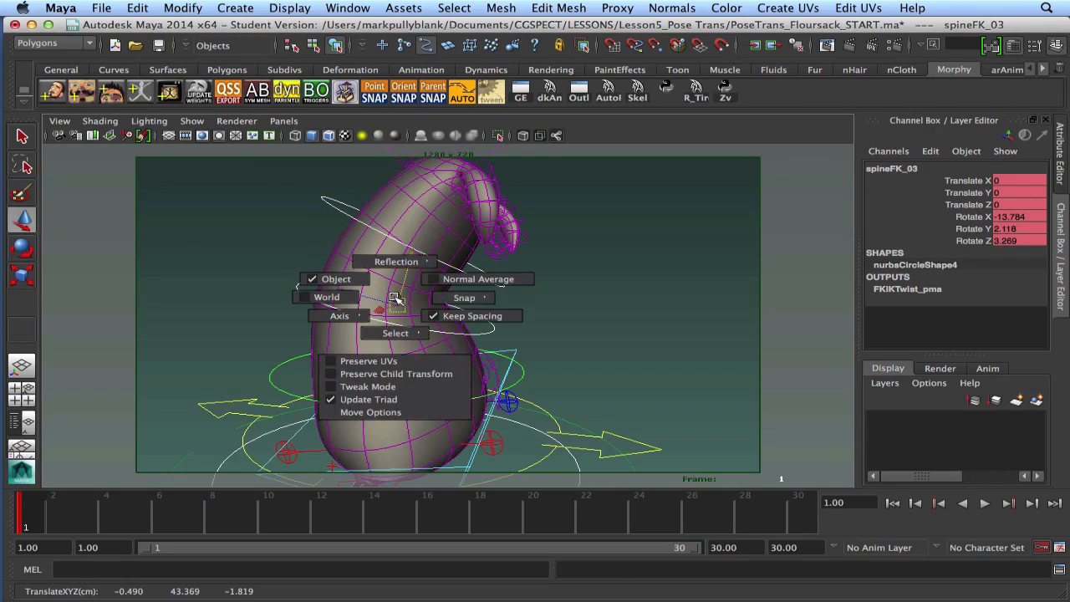
left_click_drag(396, 298, 341, 297)
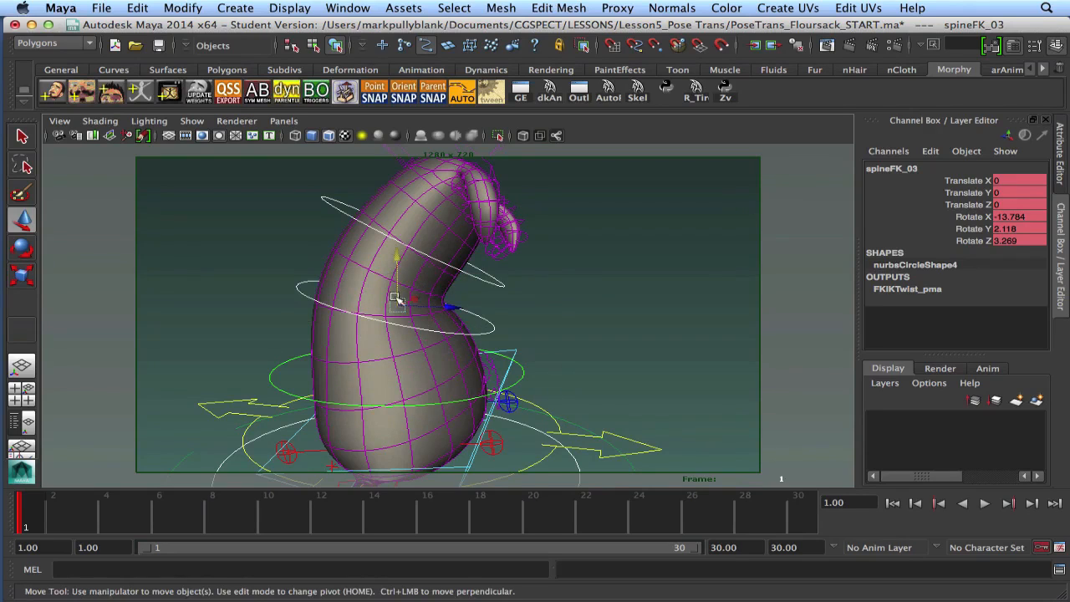
left_click_drag(396, 257, 398, 276)
Lower the spineFK_04 control along the world vertical to about -0.18, -2.99, -0.74 in translation.
middle_click_drag(382, 253, 383, 263, "alt")
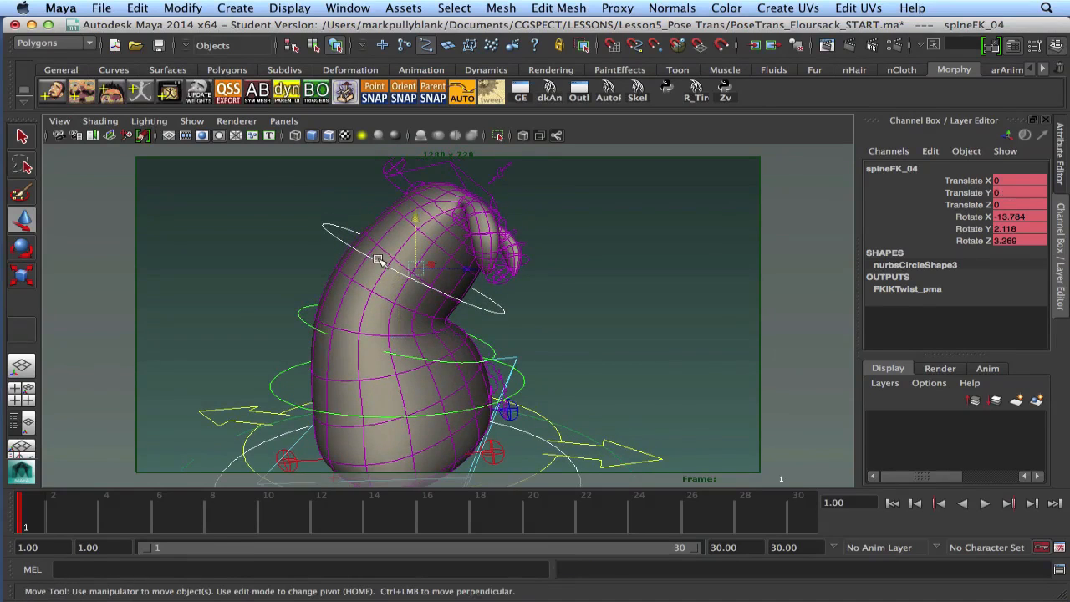
left_click_drag(415, 219, 418, 227)
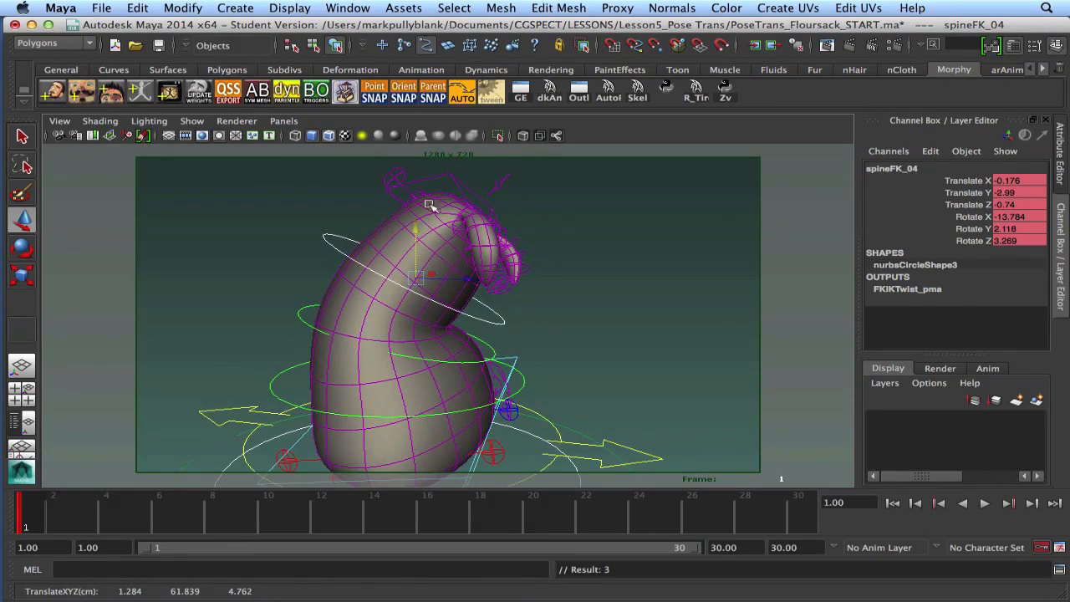
left_click(406, 206)
Raise the IKHips control to about 2.6 in Translate Y.
left_click_drag(406, 209, 338, 244, "alt")
middle_click_drag(408, 262, 396, 237, "alt")
left_click_drag(395, 242, 376, 237, "alt")
middle_click_drag(401, 257, 404, 215, "alt")
left_click(378, 350)
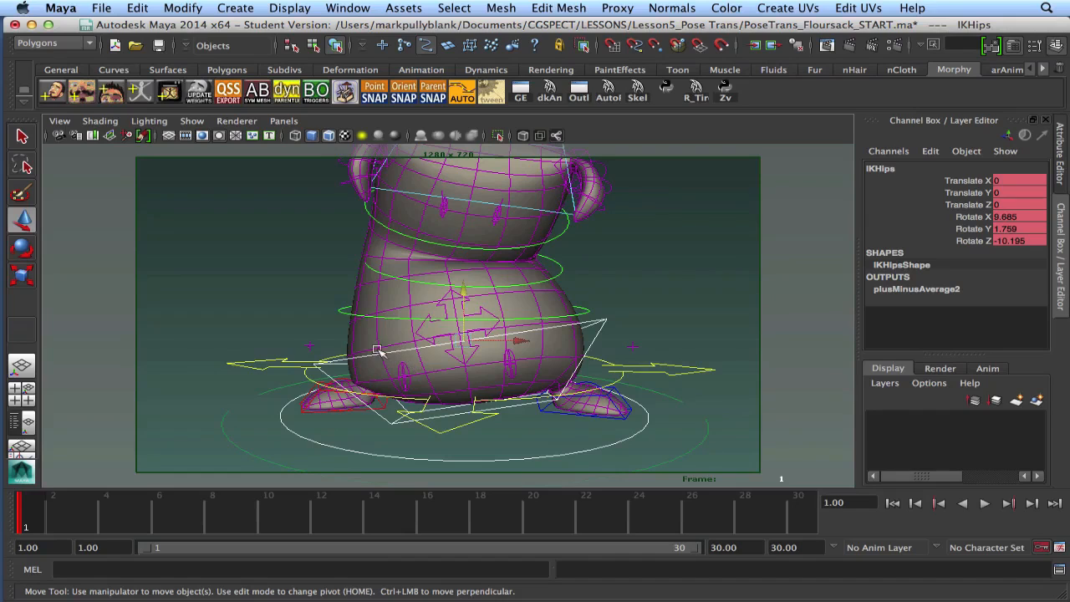
left_click_drag(465, 296, 462, 285)
left_click(440, 302)
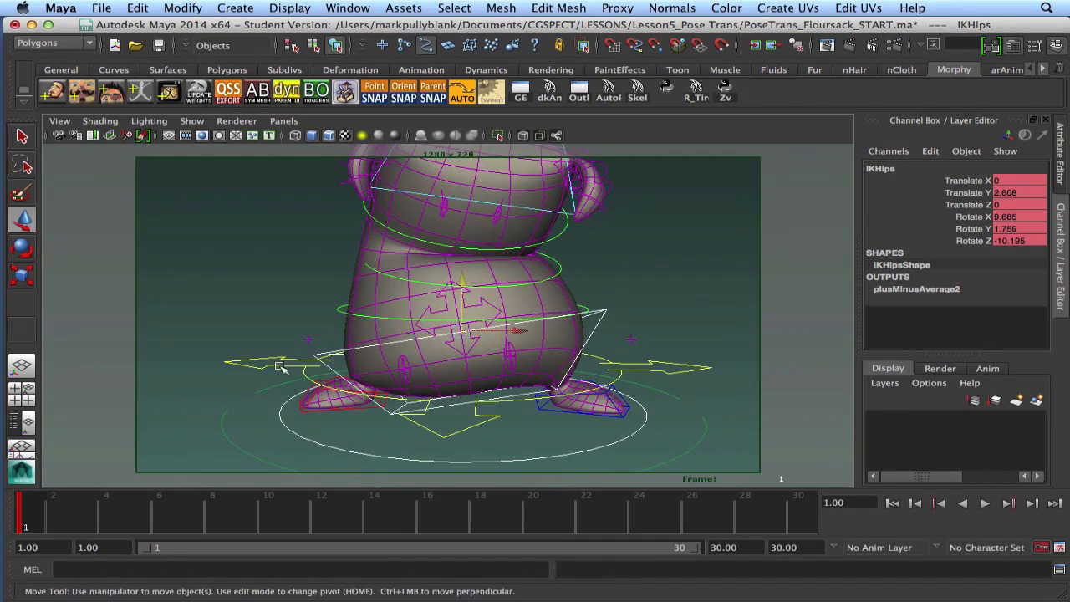
Shift the COG control sideways to about 1.5 in Translate X.
left_click_drag(464, 321, 479, 194)
left_click(499, 366)
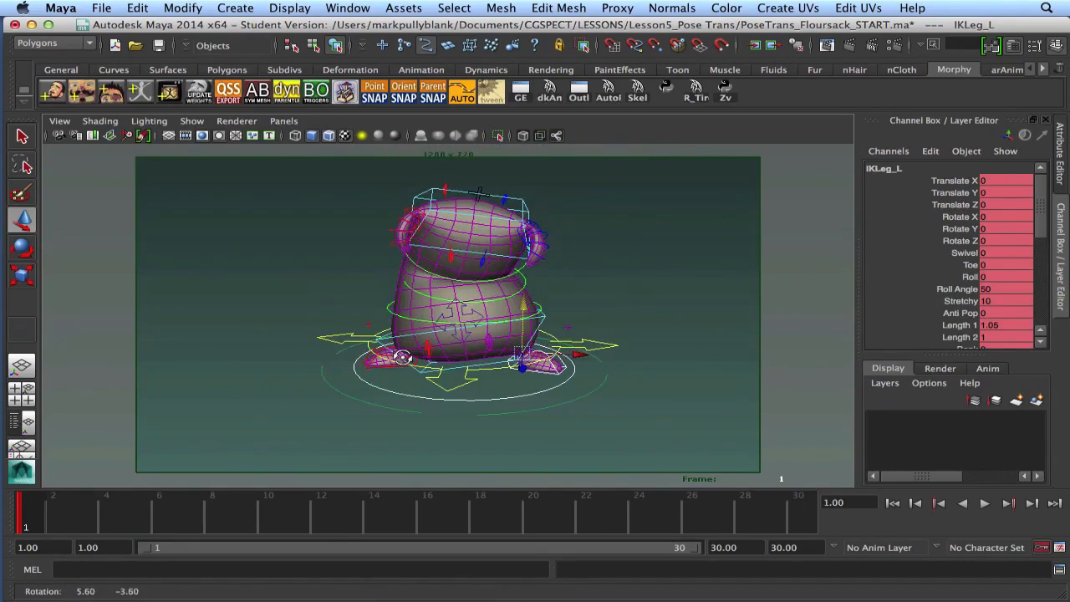
left_click(460, 385)
left_click_drag(512, 344, 518, 349)
Place the left foot control IKLeg_L at about 1.7 in Translate X and -0.62 in Translate Z, rotated about -11 in Y.
left_click_drag(405, 356, 444, 365, "alt")
right_click_drag(444, 365, 484, 370, "alt")
middle_click_drag(483, 370, 483, 292, "alt")
left_click(482, 371)
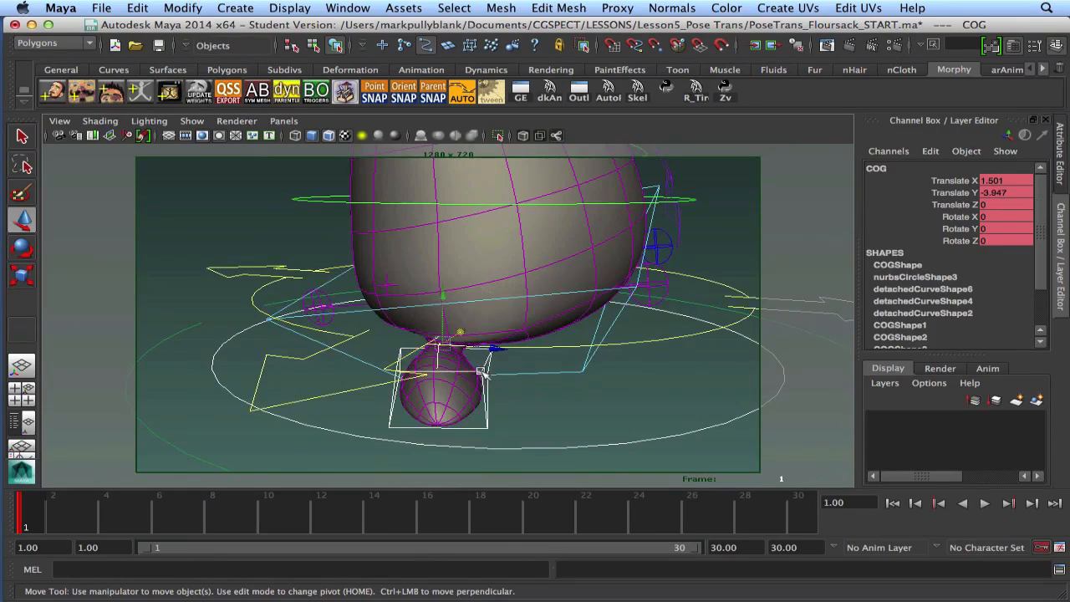
key("e")
left_click_drag(481, 365, 589, 329)
key("w")
left_click(438, 382)
key("e")
key("w")
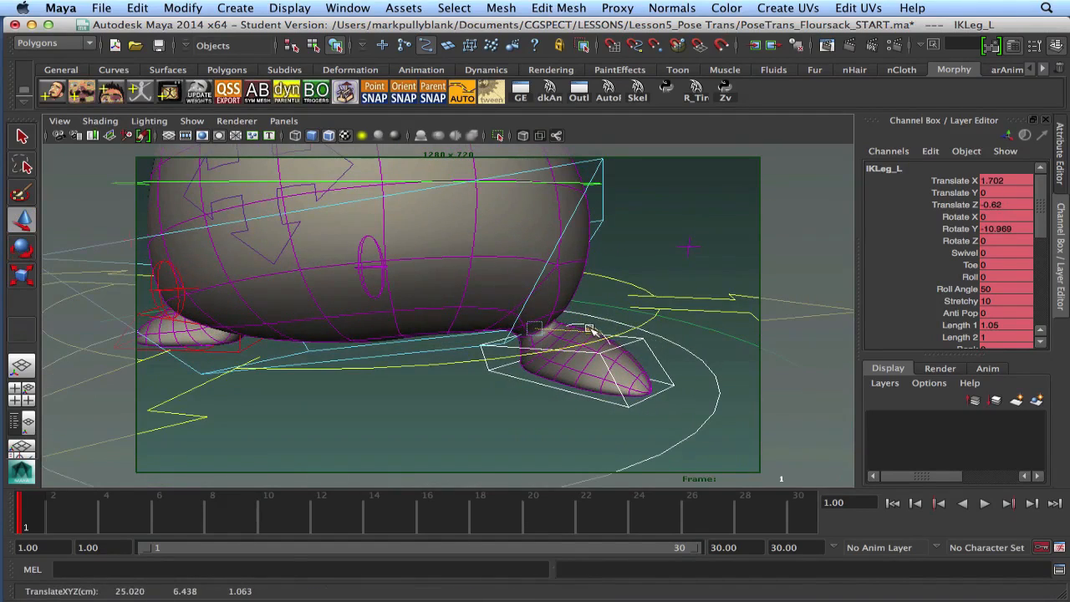
Move the COG control back to about 0.75 in Translate X and deselect it.
key("a")
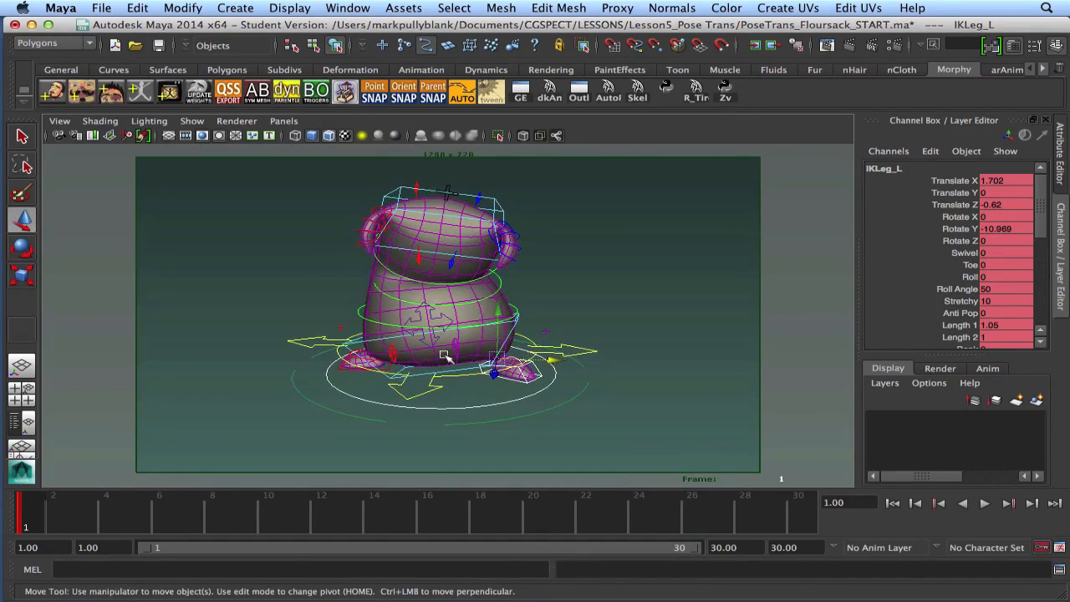
left_click(302, 343)
left_click_drag(489, 355, 491, 354)
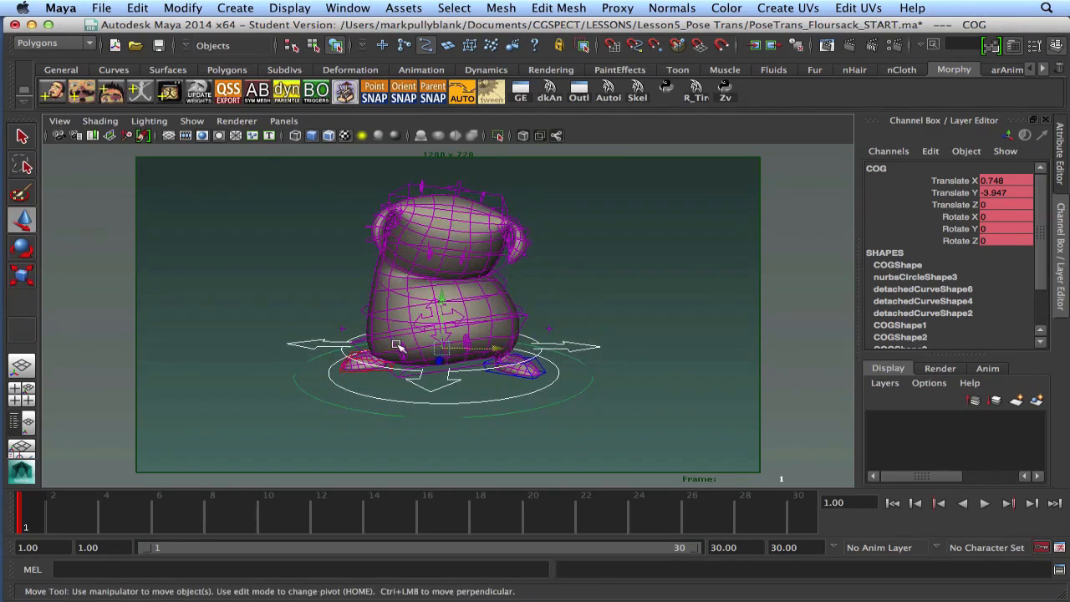
key("e")
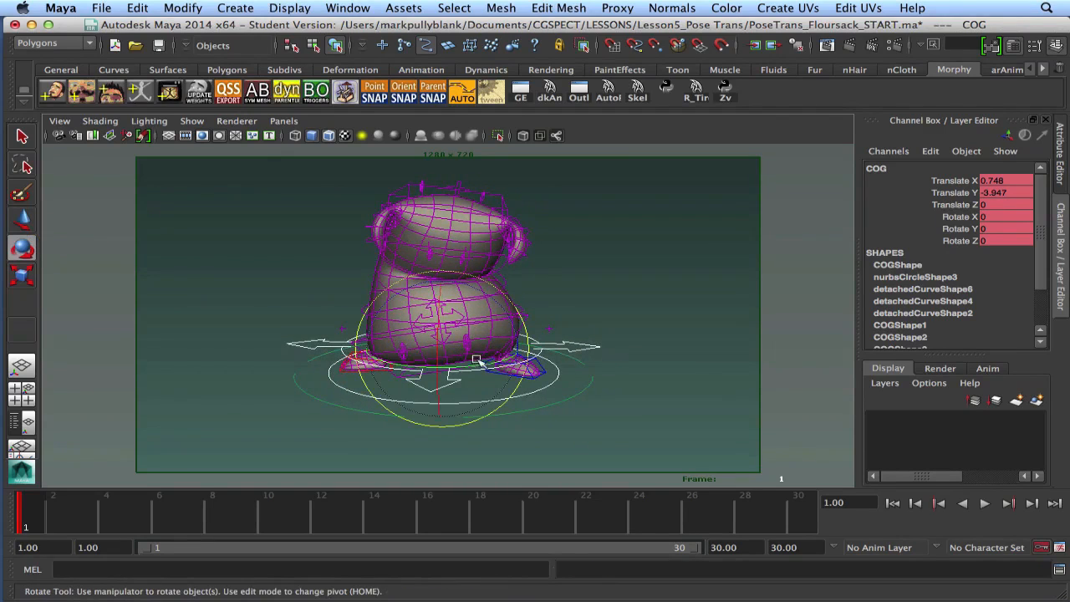
left_click(230, 284)
Select spineFK_03 and spineFK_04 together, adjust their rotation slightly, and clear the selection.
left_click(374, 341)
left_click_drag(355, 338, 475, 337, "alt")
middle_click_drag(450, 307, 387, 310, "alt")
left_click(314, 275)
left_click(387, 309)
key("q")
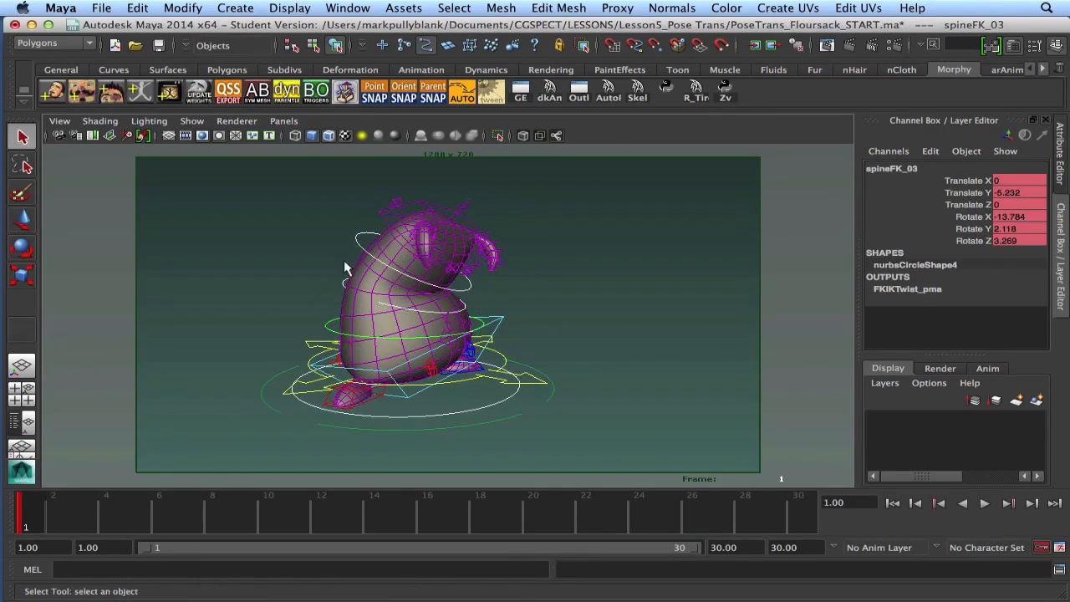
left_click(357, 244)
left_click_drag(398, 280, 278, 304, "alt")
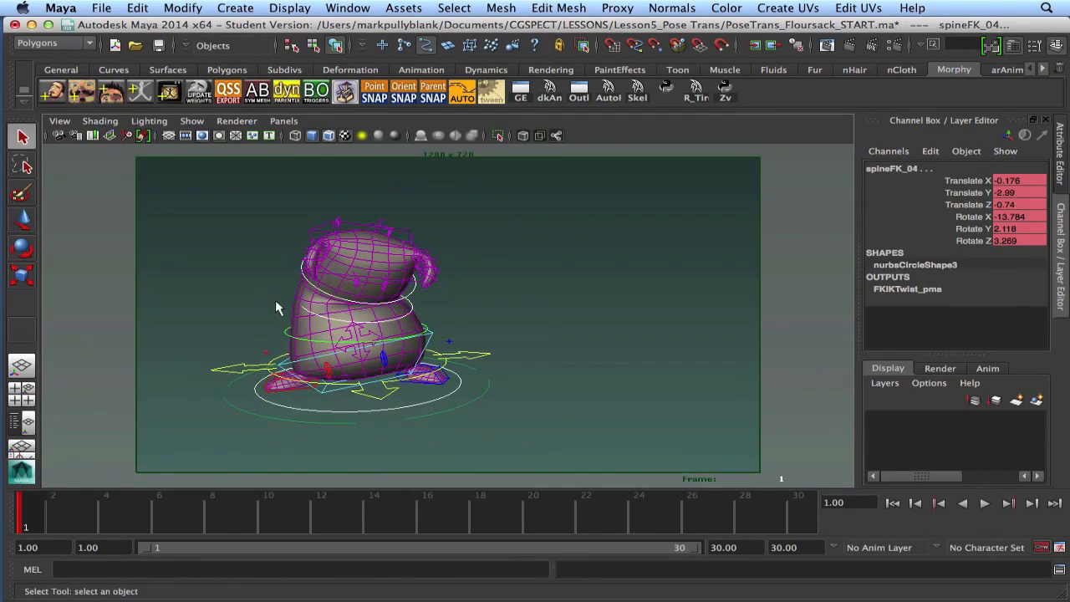
key("e")
left_click_drag(346, 308, 348, 308)
left_click(238, 202)
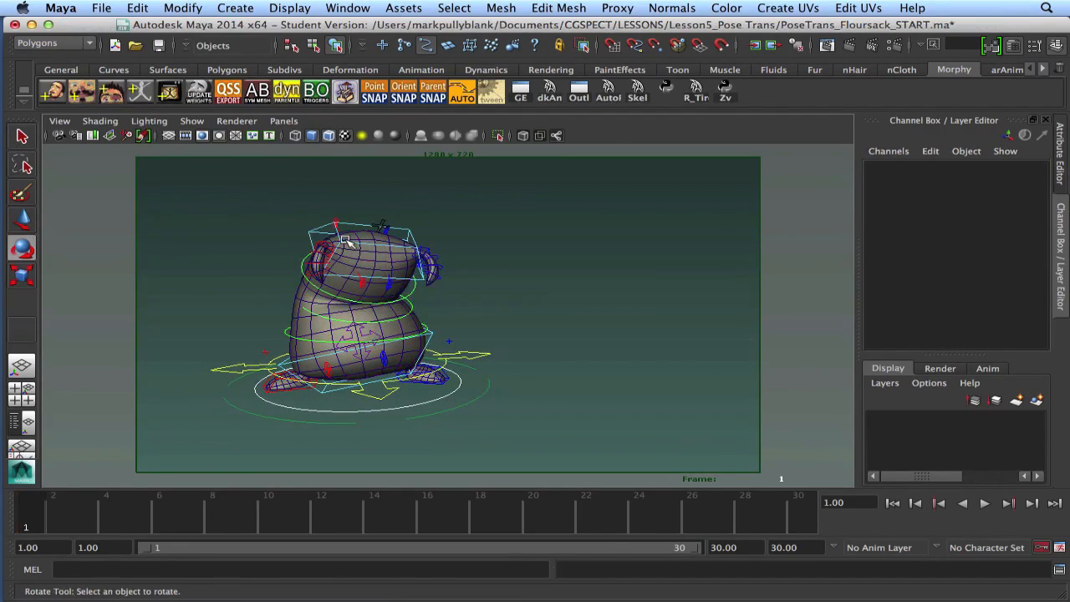
Shift the COG control over the right foot to about -0.53 in Translate X.
left_click_drag(391, 296, 358, 312, "alt")
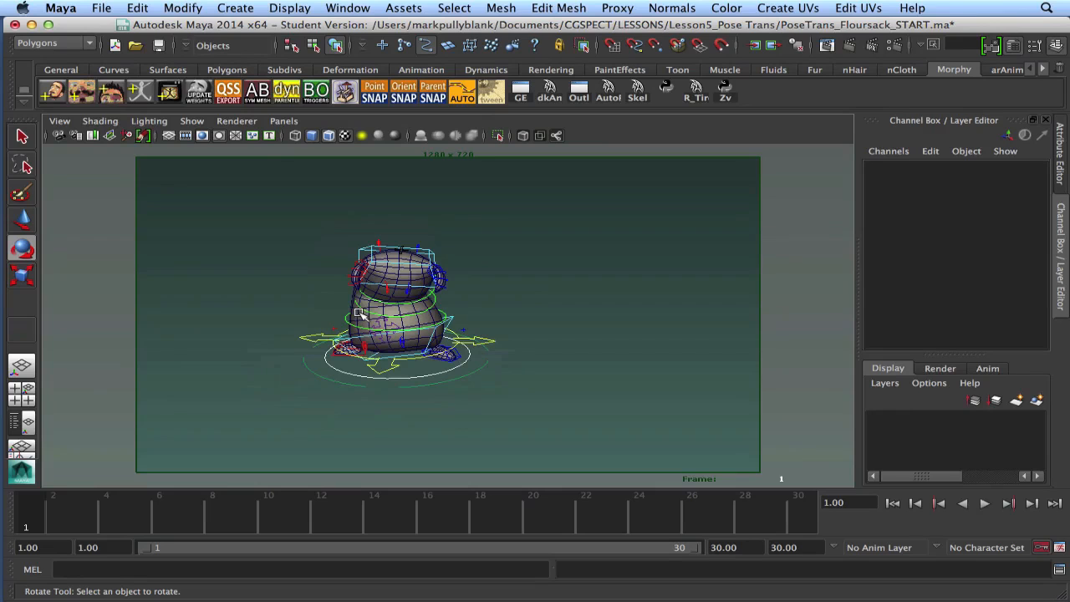
left_click(320, 338)
middle_click_drag(327, 346, 335, 356, "alt")
right_click_drag(335, 356, 364, 348, "alt")
left_click_drag(364, 348, 206, 392, "alt")
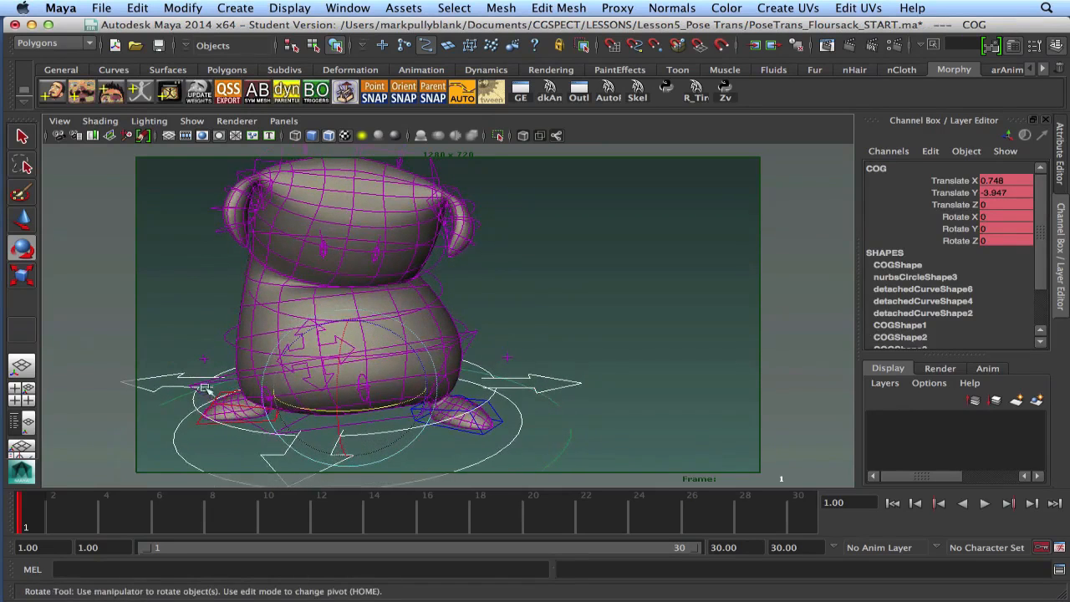
key("w")
left_click_drag(357, 401, 283, 413)
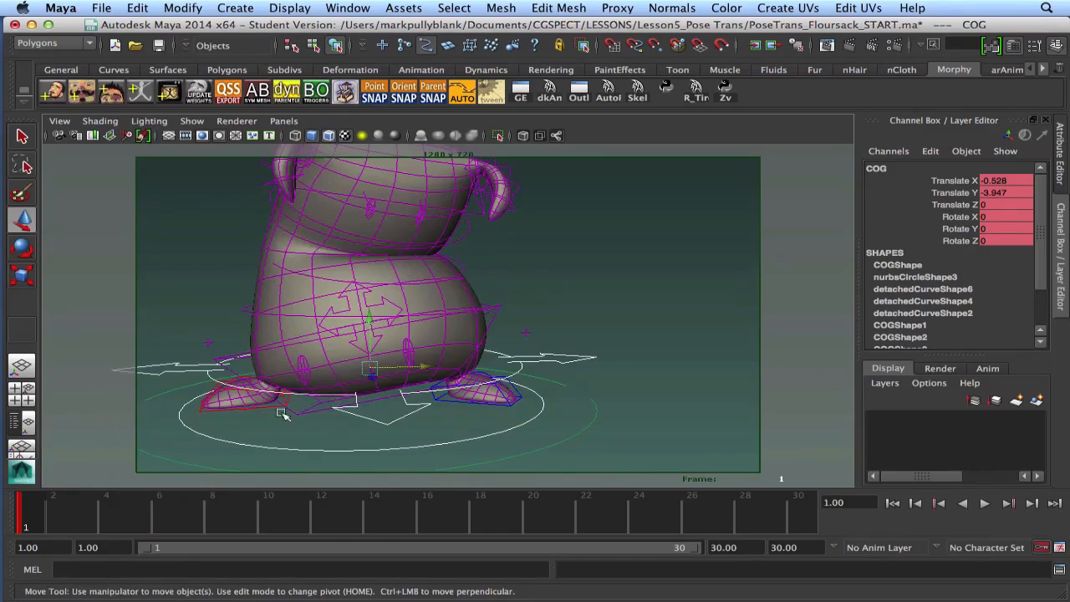
Reposition the right foot control IKLeg_R to about -2.08 in Translate X and 0.86 in Translate Z.
left_click(259, 408)
left_click_drag(326, 382, 356, 399)
scroll(354, 386, "down", 5)
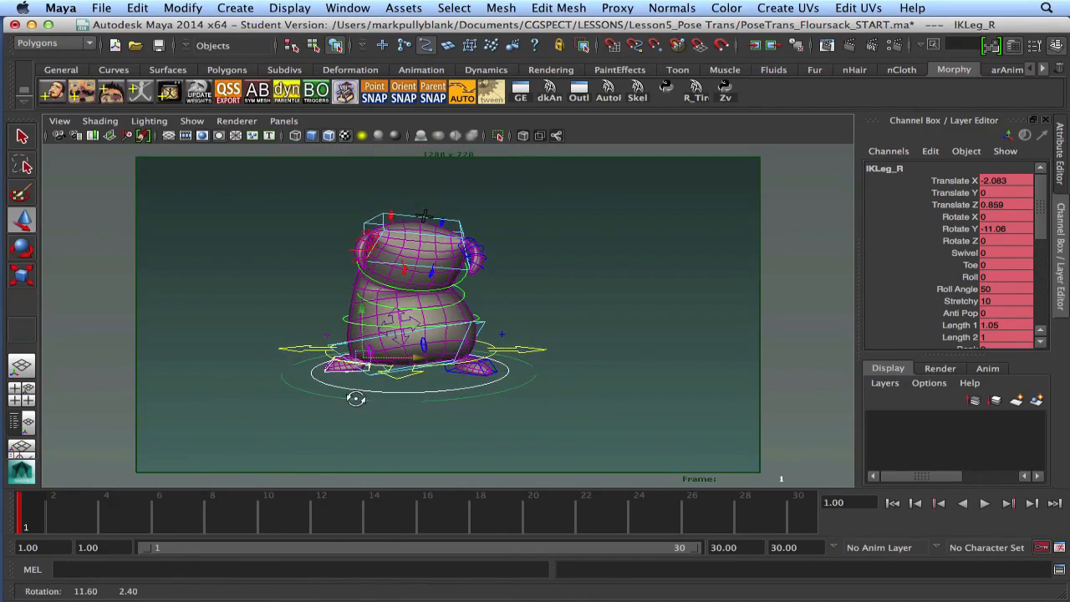
Rotate the hip control IKHips to about 8.99 in X, -7.84 in Y and -5.69 in Z.
left_click(469, 335)
key("e")
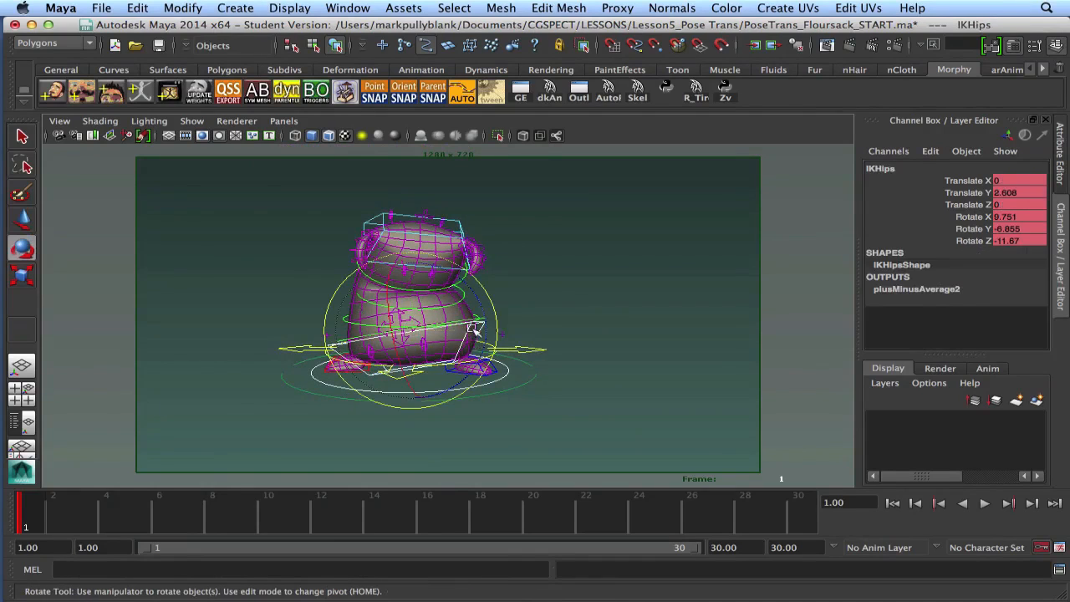
left_click_drag(476, 305, 206, 281)
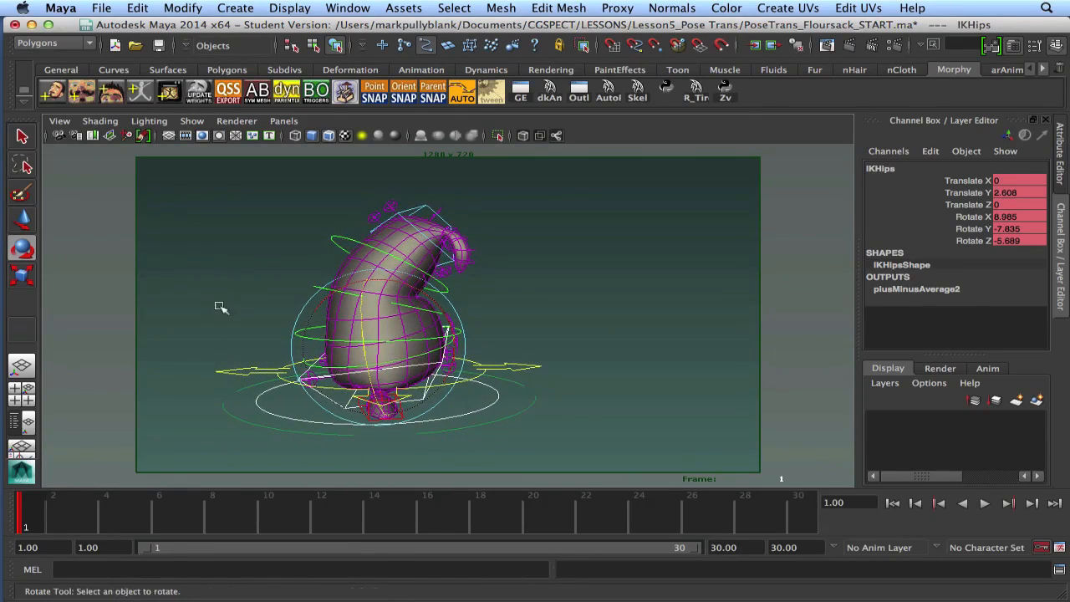
Rotate the lower spine control spineFK_02 to about -5.07 in X.
left_click(316, 358)
left_click(325, 290)
left_click_drag(330, 282, 336, 281)
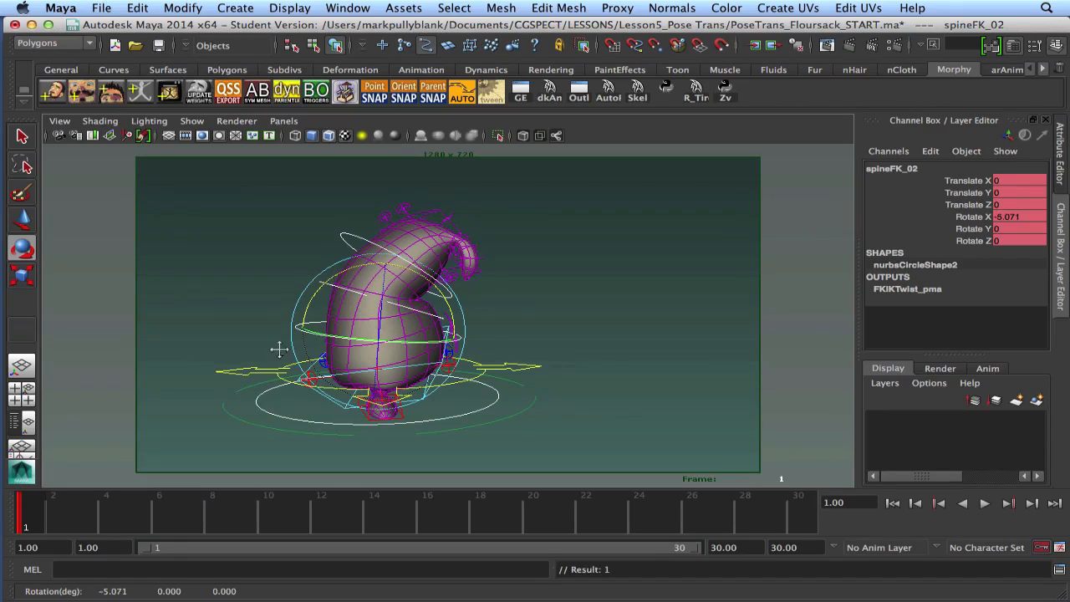
left_click_drag(279, 351, 280, 337, "alt")
key("w")
left_click_drag(449, 321, 443, 319)
key("ctrl+z")
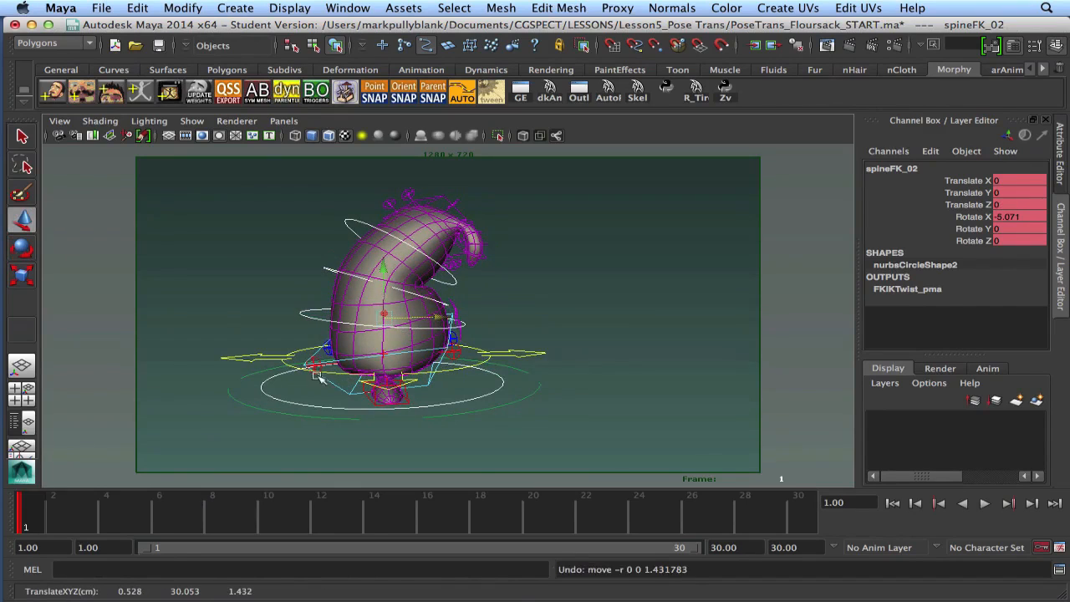
Move the hip control IKHips to about 2.55 in Translate Z.
left_click(386, 358)
left_click_drag(441, 334, 445, 335)
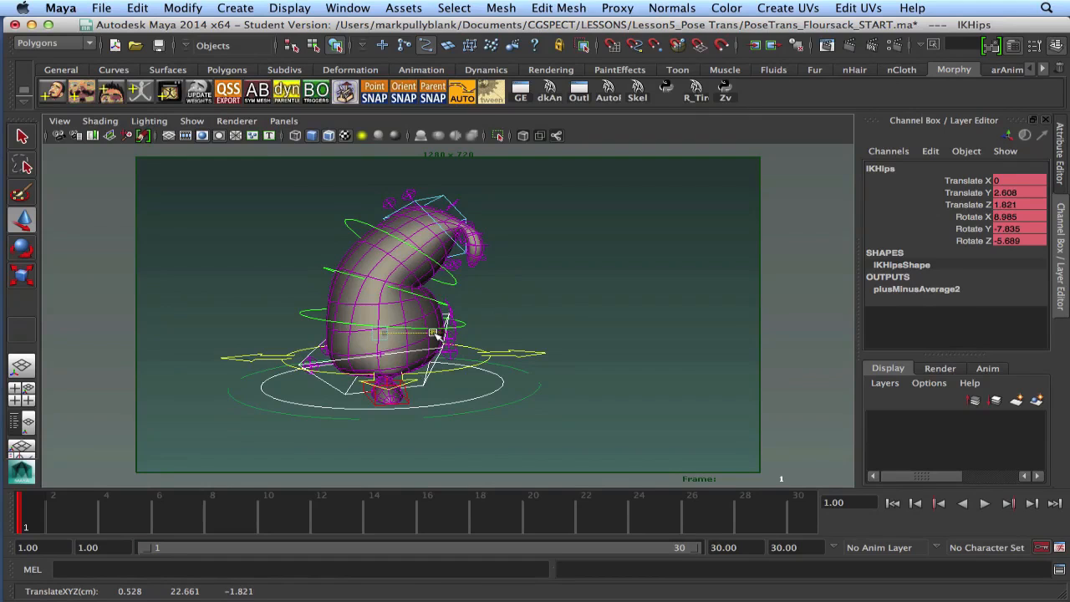
mouse_move(432, 335)
left_mouse_down("alt")
mouse_move(296, 341)
mouse_move(433, 335)
left_mouse_up("alt")
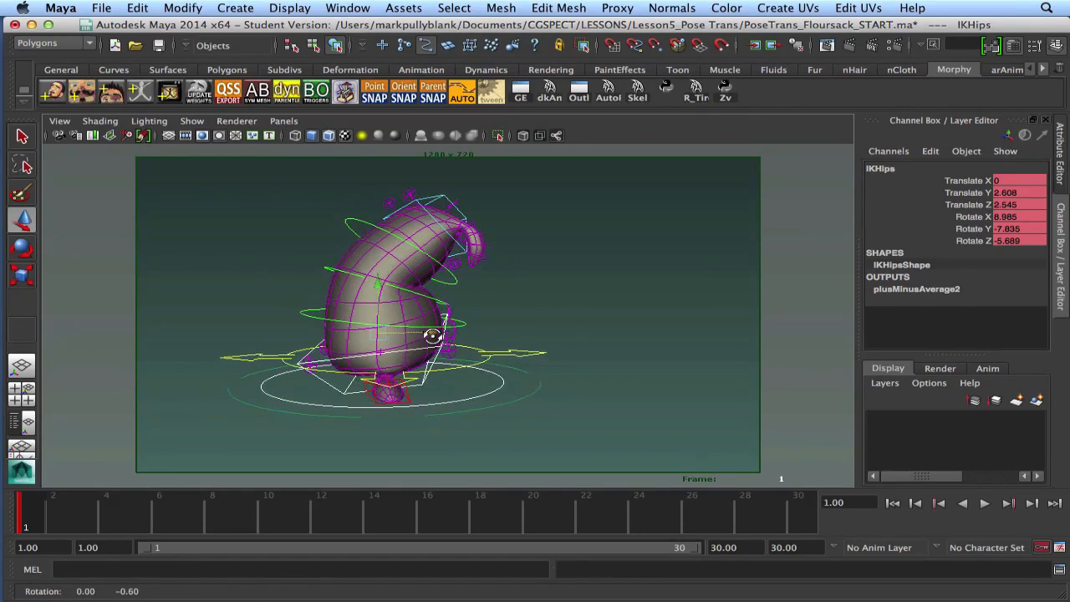
Tilt the COG control to about -5.18 in Rotate X and deselect it.
left_click(286, 358)
key("e")
left_click_drag(332, 319, 329, 353)
left_click(202, 344)
left_click_drag(202, 343, 262, 409, "alt")
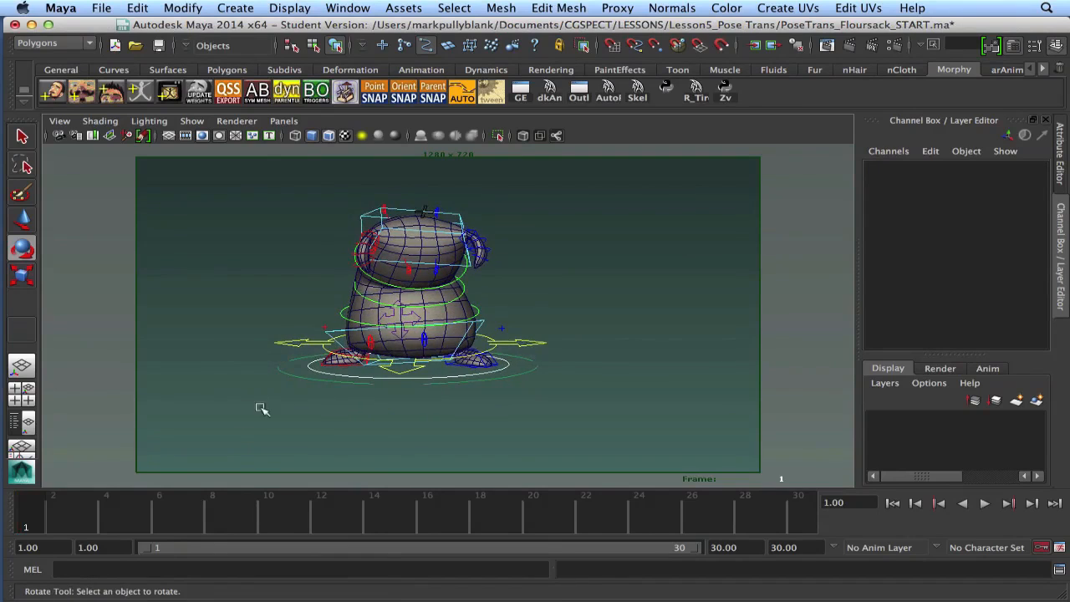
Reposition IKLeg_R to about -2.89 in X and 0.56 in Z, and IKLeg_L to about 6.53 in X and -2.38 in Z.
left_click(320, 358)
key("w")
left_click_drag(420, 358, 424, 356)
left_click(478, 368)
left_click_drag(514, 355, 500, 355)
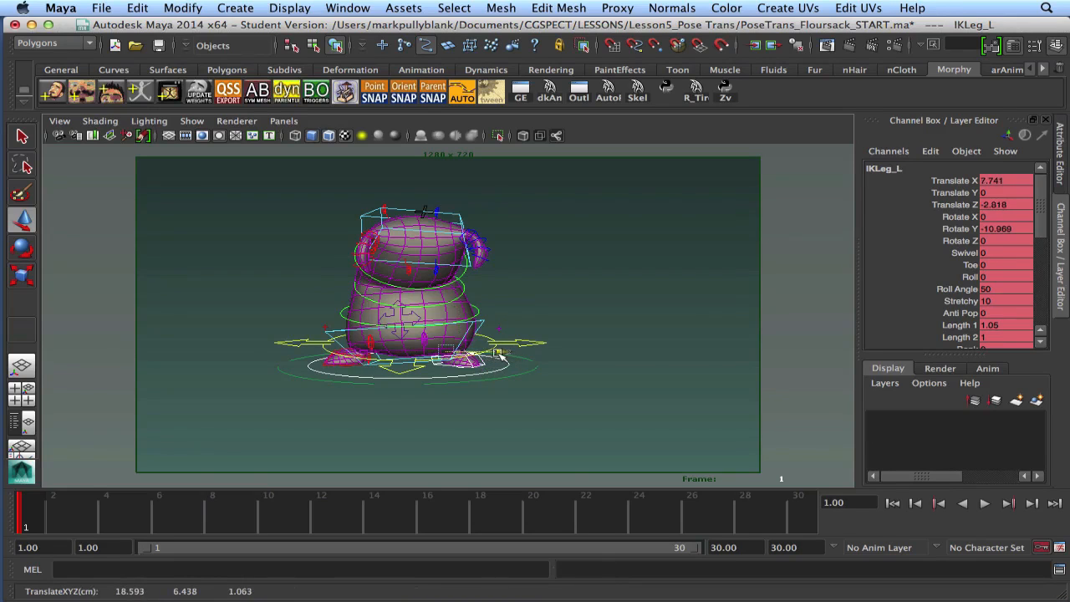
Rotate the upper spine control spineFK_04 to about -15.33 in X, -2.64 in Y and 2.17 in Z.
left_click(500, 356)
key("e")
middle_click_drag(503, 365, 569, 290)
left_click_drag(570, 291, 581, 285, "alt")
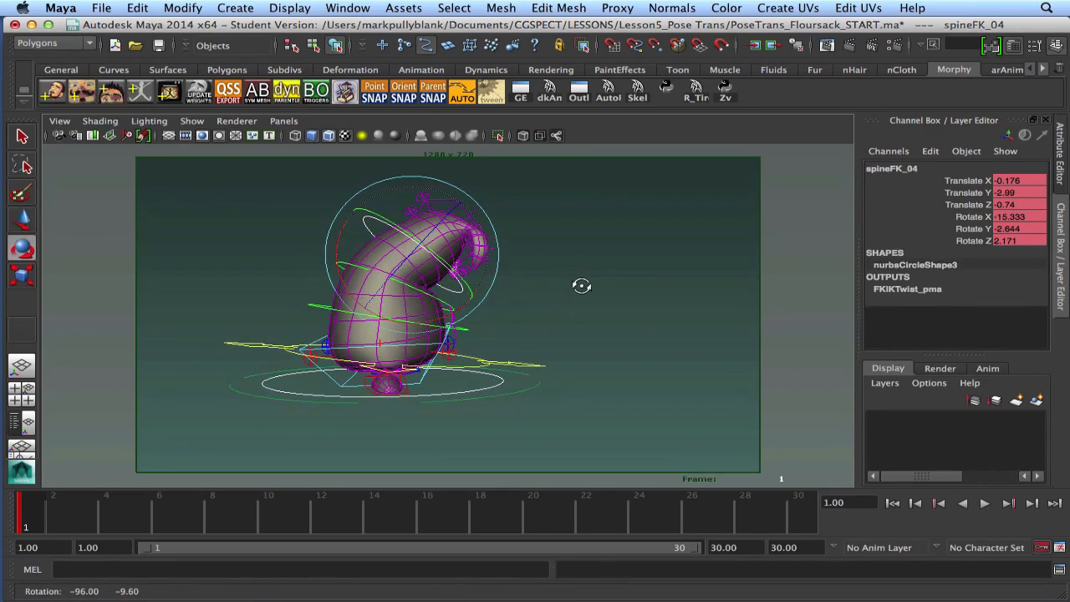
Set the COG control's Rotate X to 0.
left_click(255, 344)
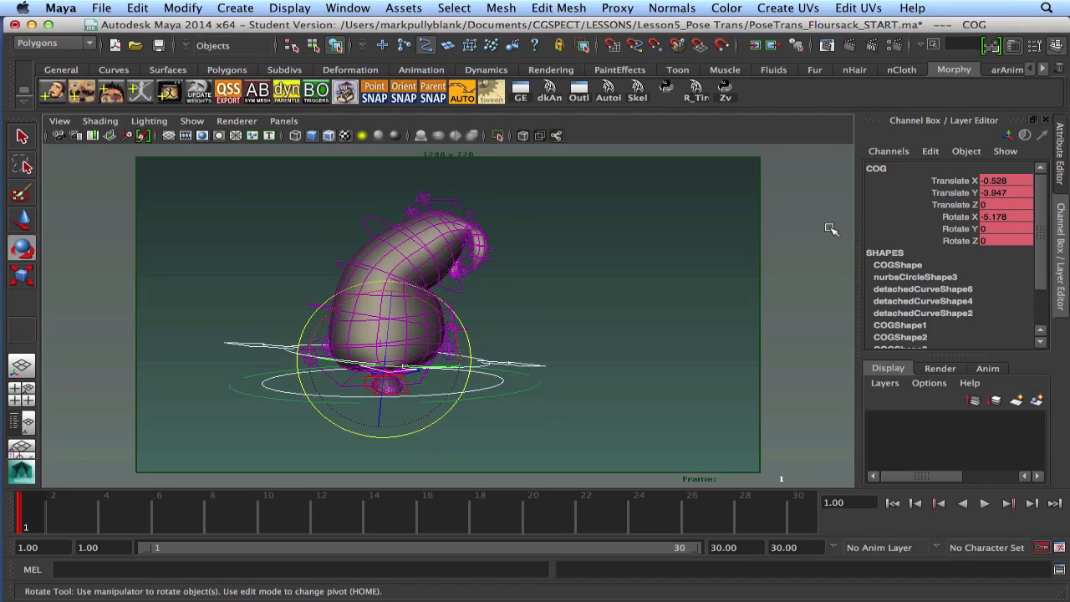
type("0")
key("Return")
Examine the frame 1 pose from several angles, checking the hip control and spineFK_03.
left_click_drag(500, 278, 480, 292, "alt")
left_click_drag(348, 341, 324, 365, "alt")
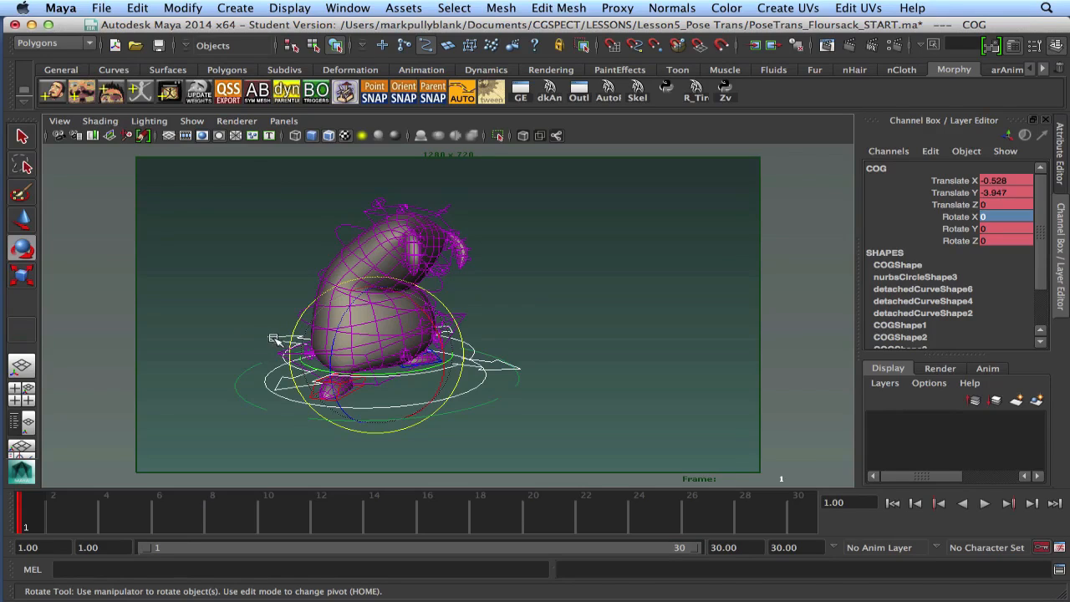
key("q")
left_click(373, 350)
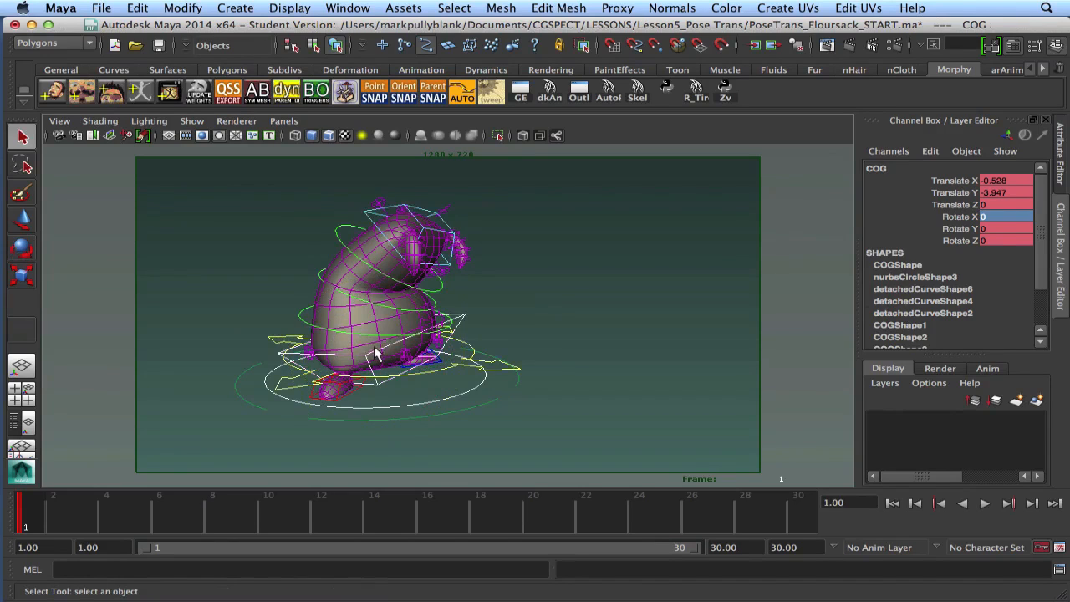
left_click(318, 329)
left_click_drag(352, 301, 404, 301, "alt")
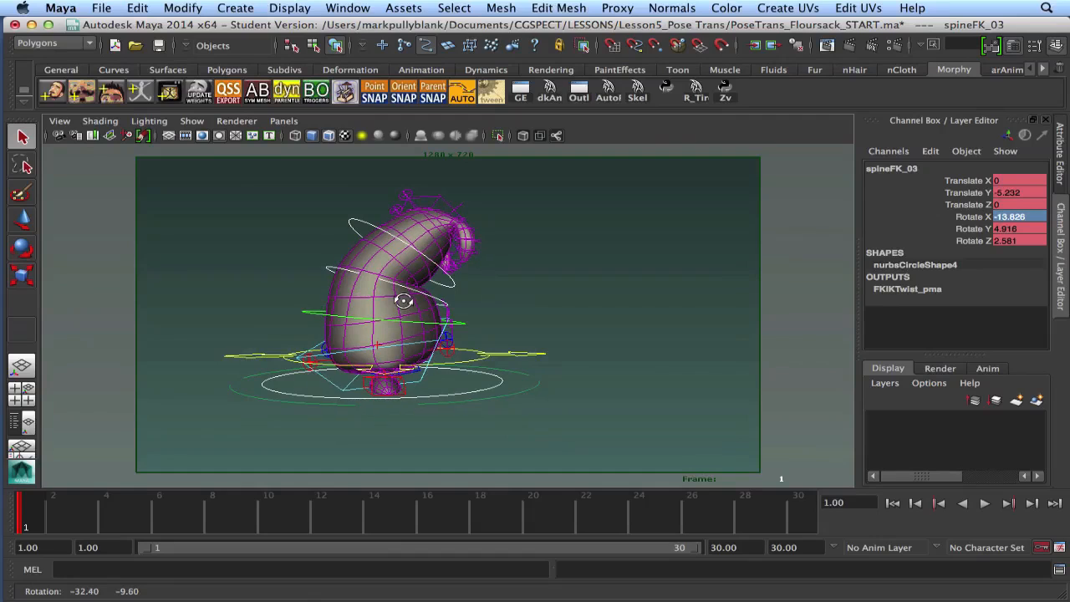
left_click_drag(341, 354, 273, 355, "alt")
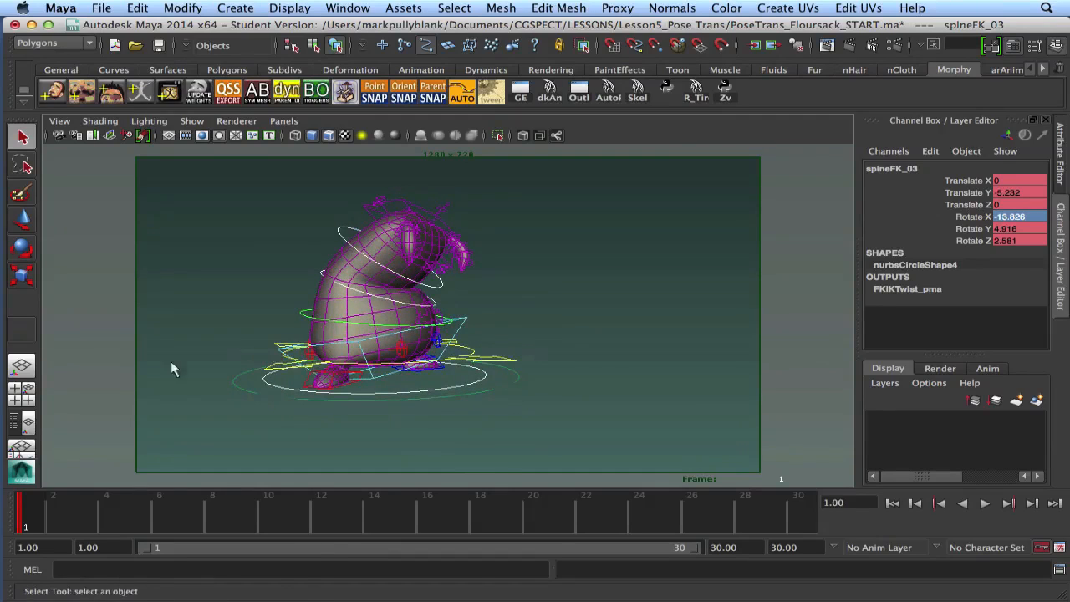
Go to frame 2, select all of the rig's controls and set a key on them.
left_click(37, 518)
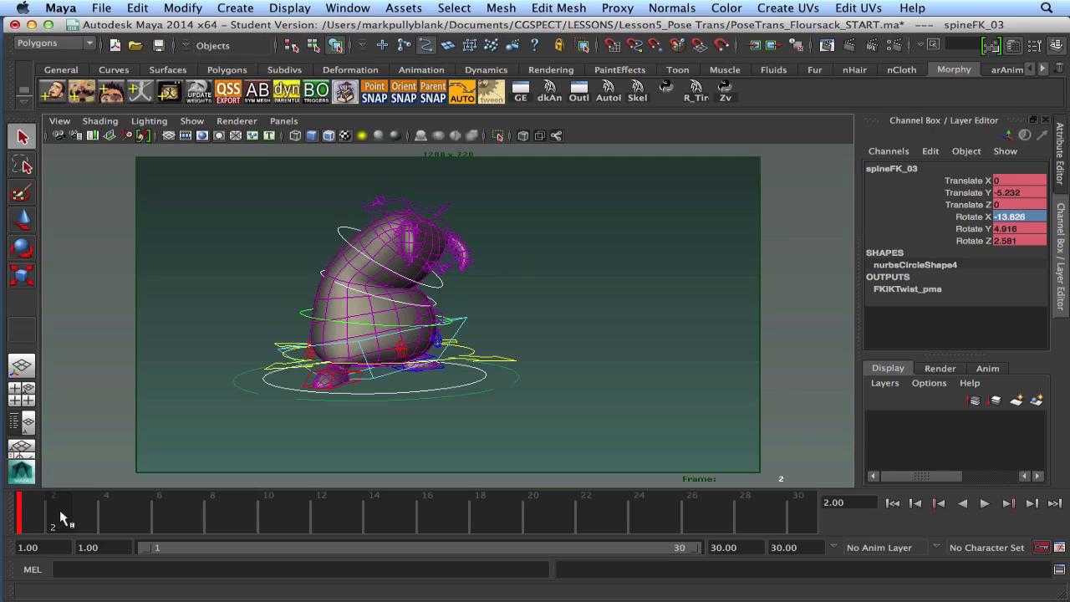
left_click_drag(295, 356, 362, 348, "alt")
left_click_drag(327, 279, 608, 425)
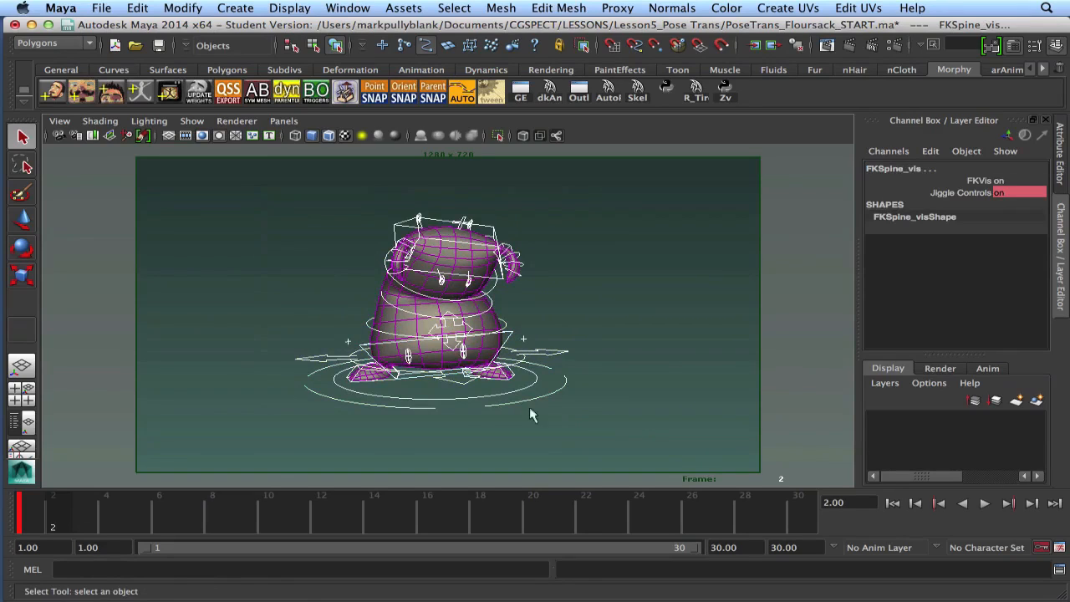
left_click_drag(255, 185, 655, 453)
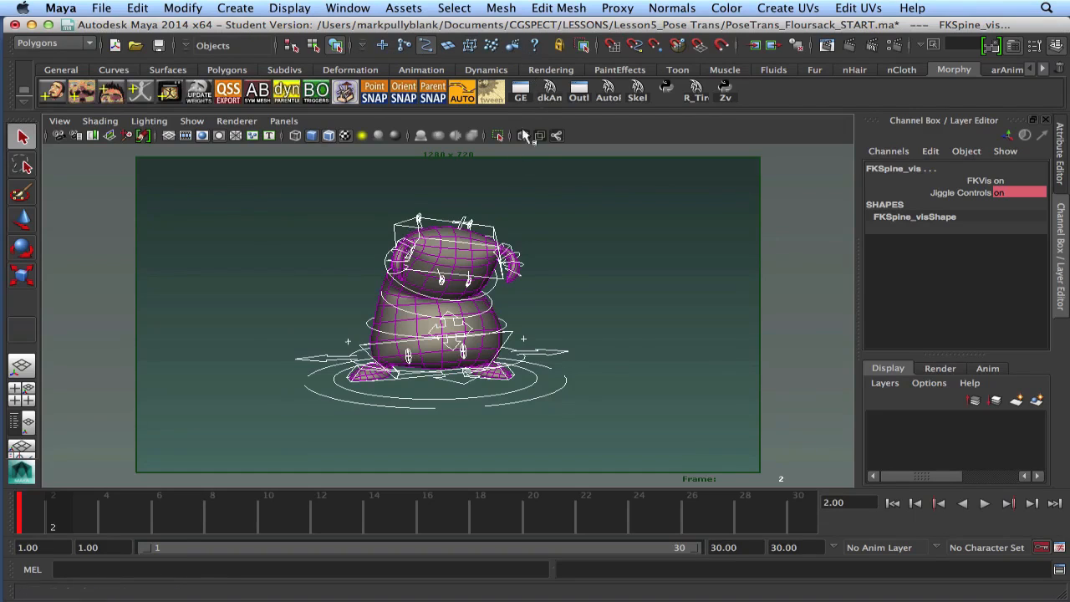
key("s")
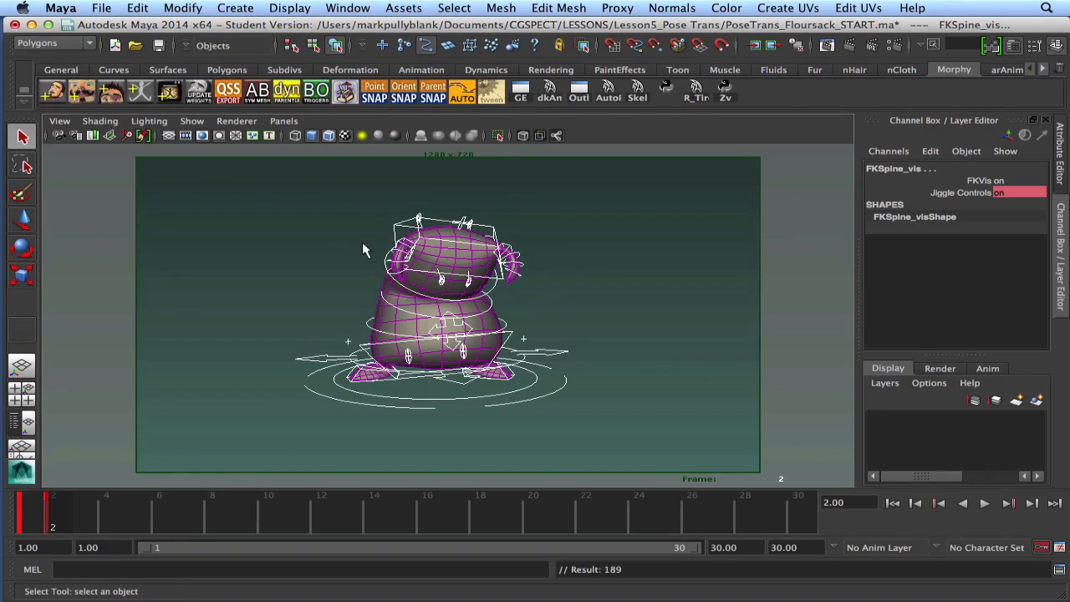
Raise the COG control at frame 2 to about 10.99 in Translate Y so the legs extend.
left_click_drag(362, 242, 596, 296, "alt")
left_click_drag(495, 268, 323, 274, "alt")
left_click_drag(448, 251, 460, 252, "alt")
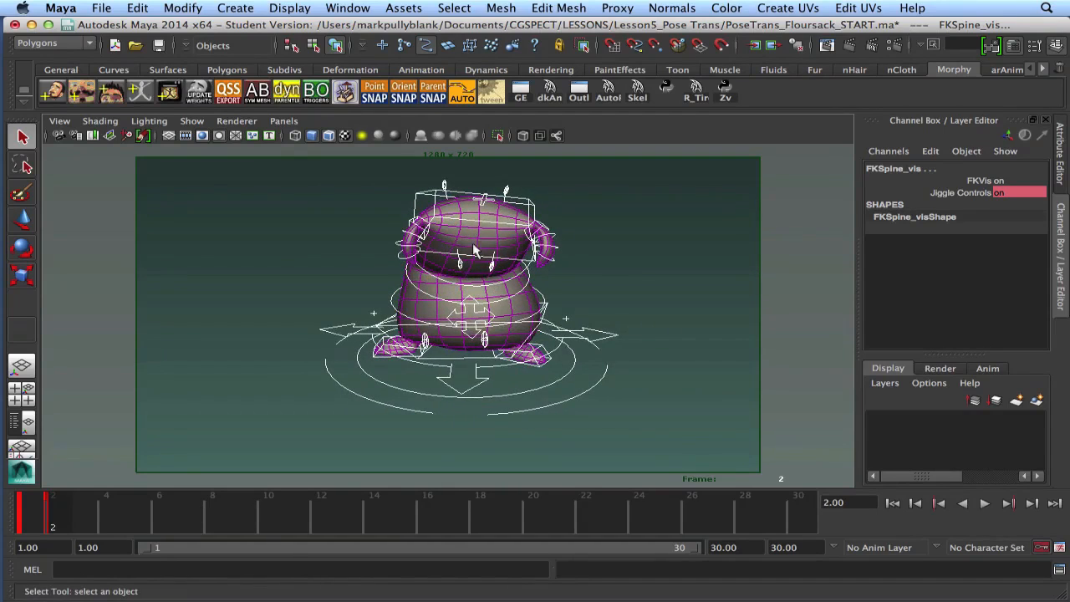
left_click_drag(459, 313, 461, 278, "alt")
left_click_drag(359, 309, 427, 310, "alt")
left_click(371, 344)
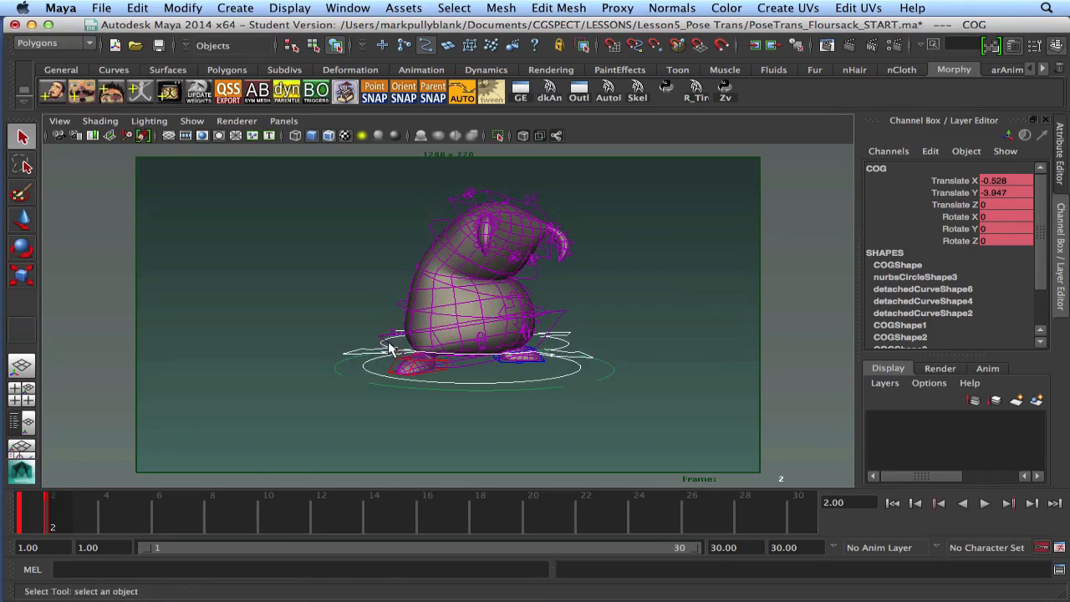
key("w")
left_click_drag(474, 301, 450, 318)
Adjust the Roll attribute of the right foot control IKLeg_R at frame 2.
left_click(406, 366)
left_click(380, 369)
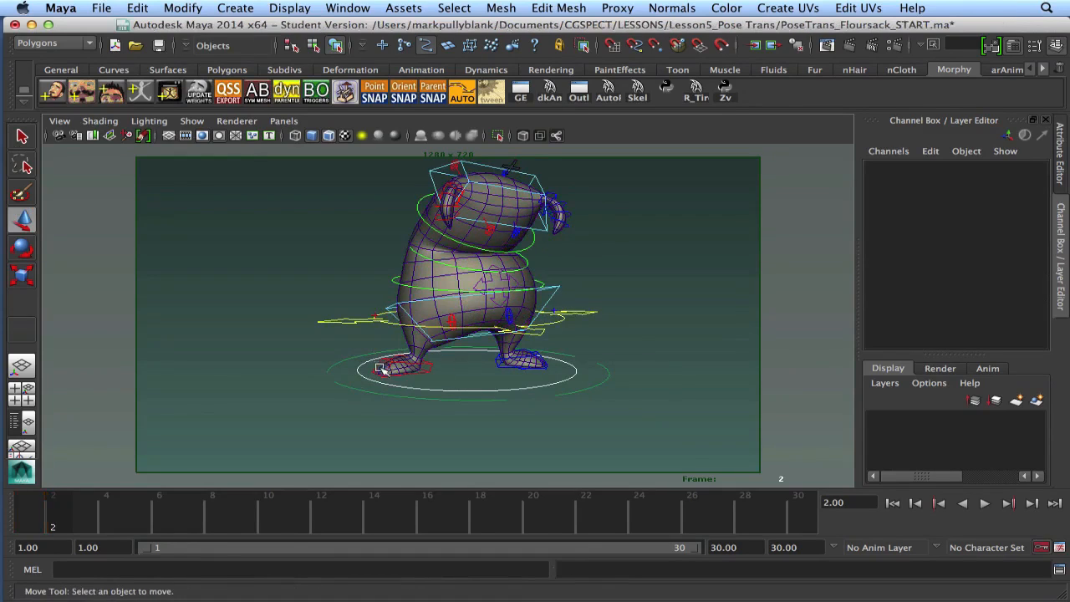
left_click(426, 363)
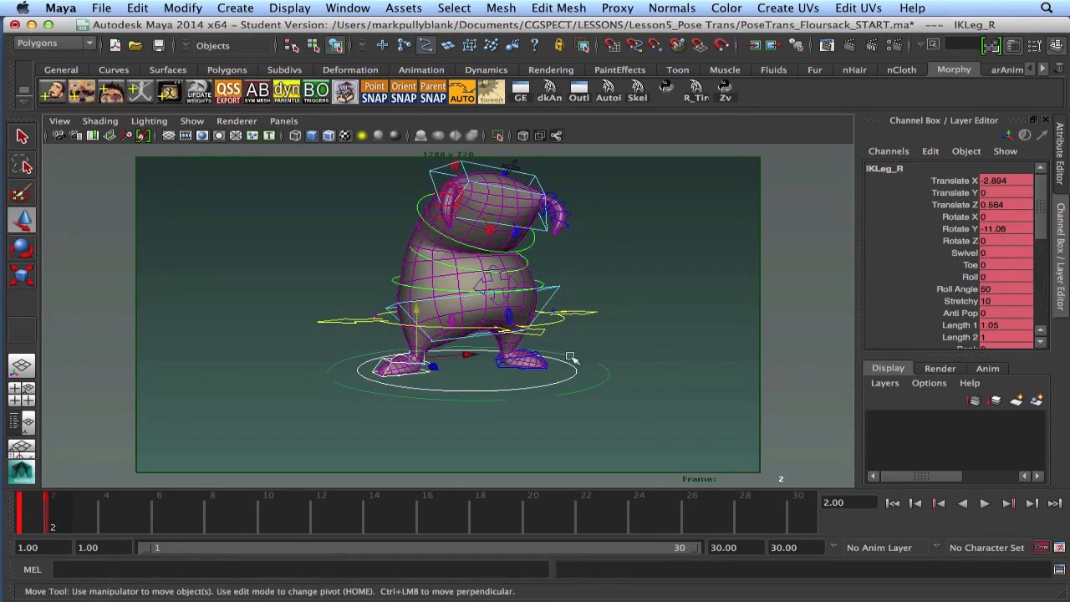
left_click(968, 277)
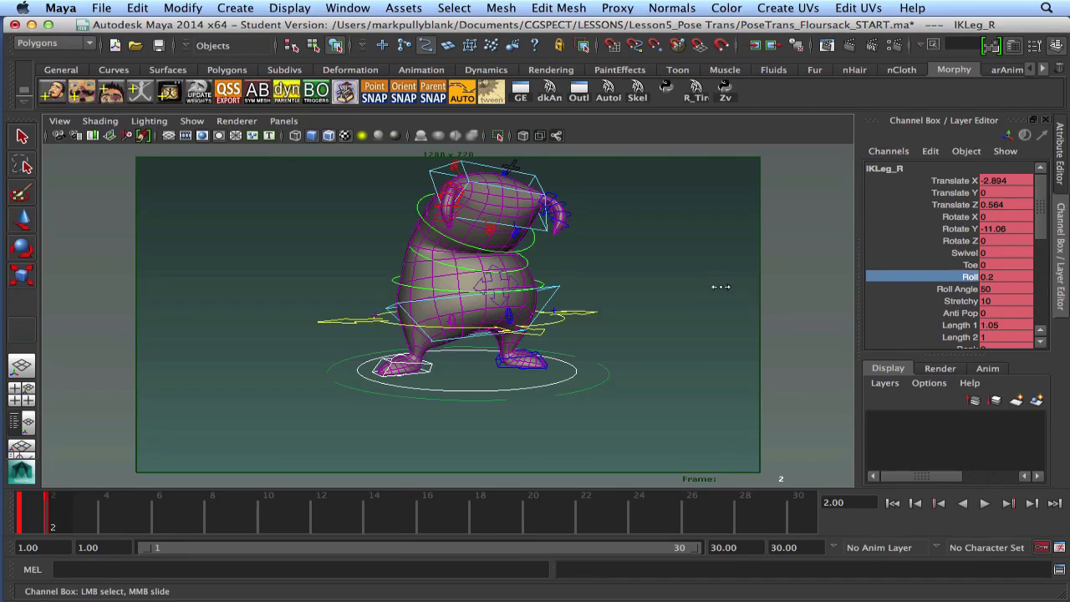
middle_click_drag(736, 288, 976, 285)
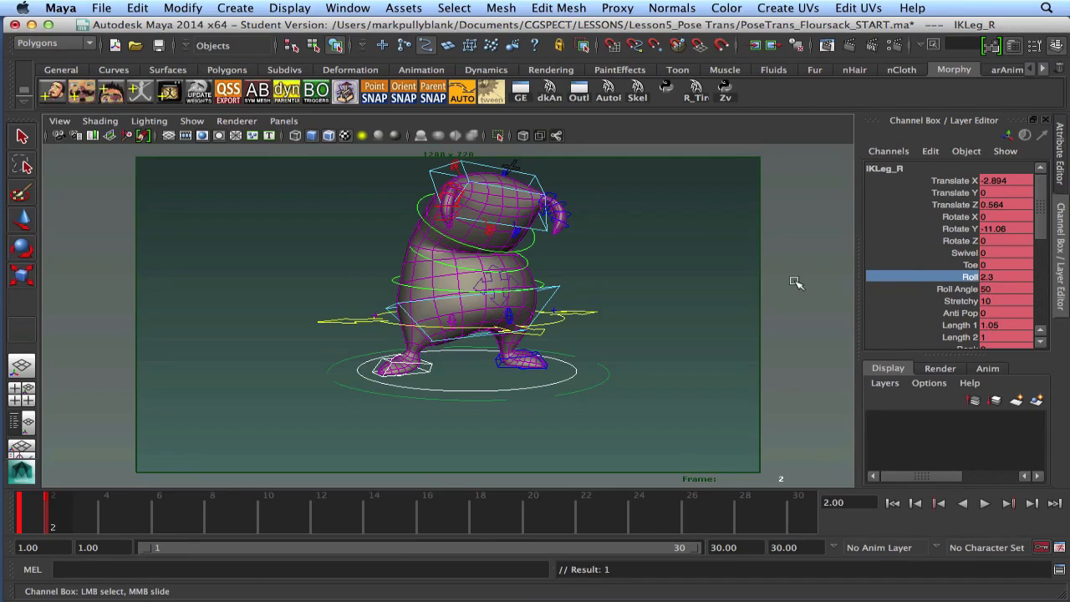
mouse_move(763, 287)
middle_mouse_down()
mouse_move(777, 284)
mouse_move(712, 282)
mouse_move(770, 285)
middle_mouse_up()
left_click_drag(572, 316, 514, 328, "alt")
Adjust the Roll attribute of the left foot control IKLeg_L at frame 2.
left_click(540, 365)
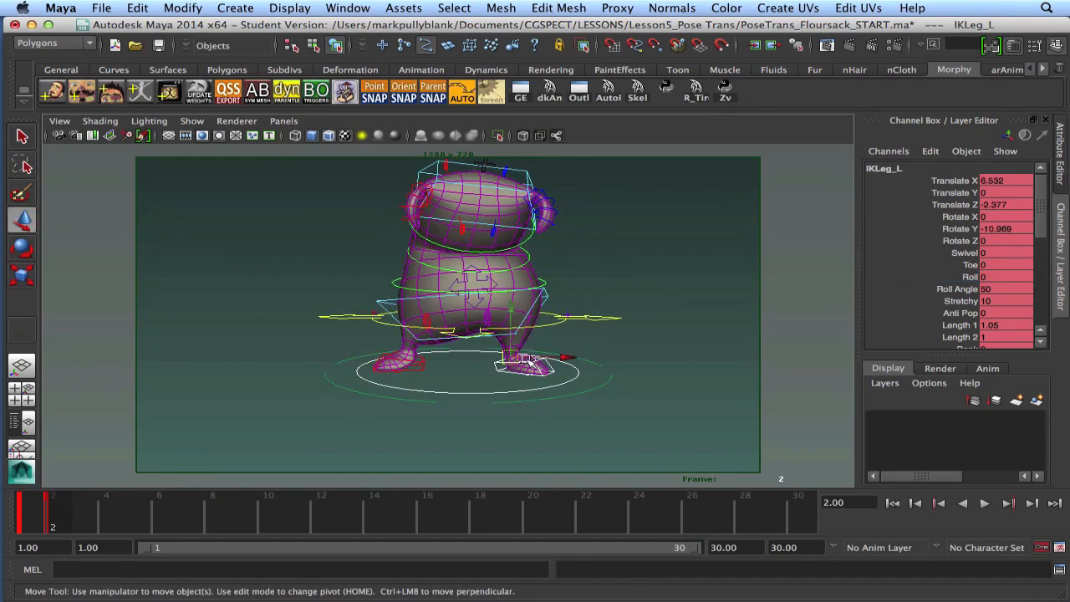
left_click(968, 276)
middle_click_drag(738, 284, 754, 286)
Select the COG control and flip repeatedly between the keys at frames 1 and 2 to compare the two poses.
left_click(614, 320)
key("w")
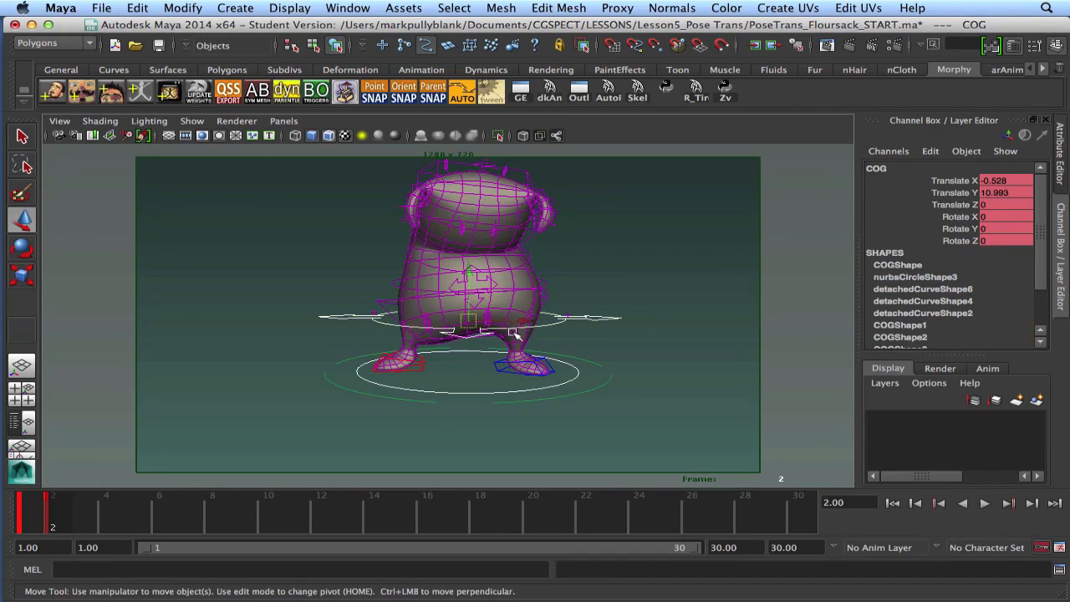
key("comma")
key("period")
key("comma")
key("period")
key("comma")
key("period")
key("comma")
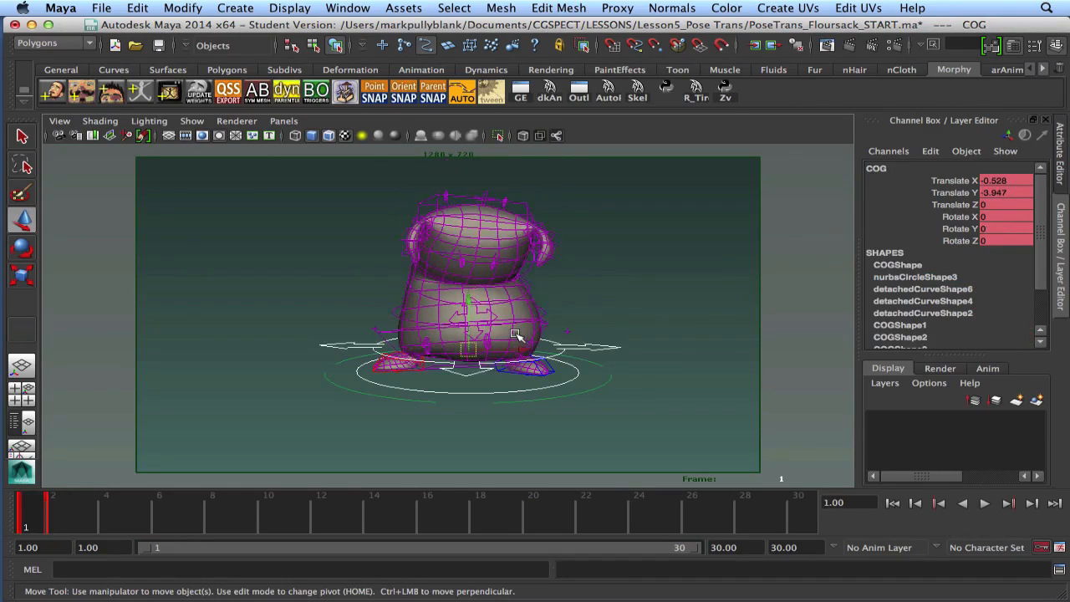
key("period")
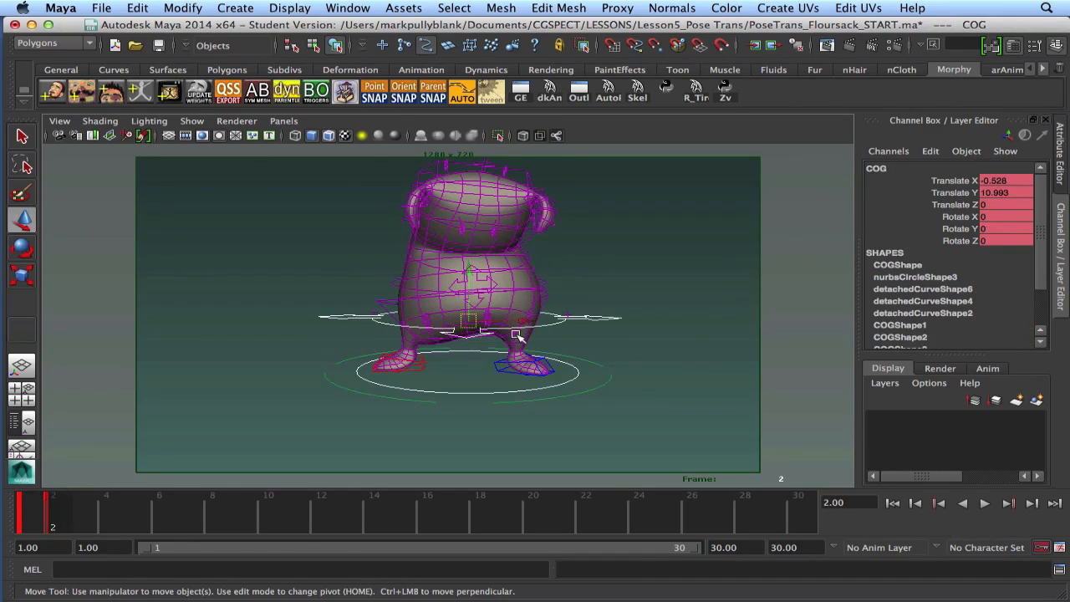
key("comma")
key("period")
key("comma")
key("period")
key("comma")
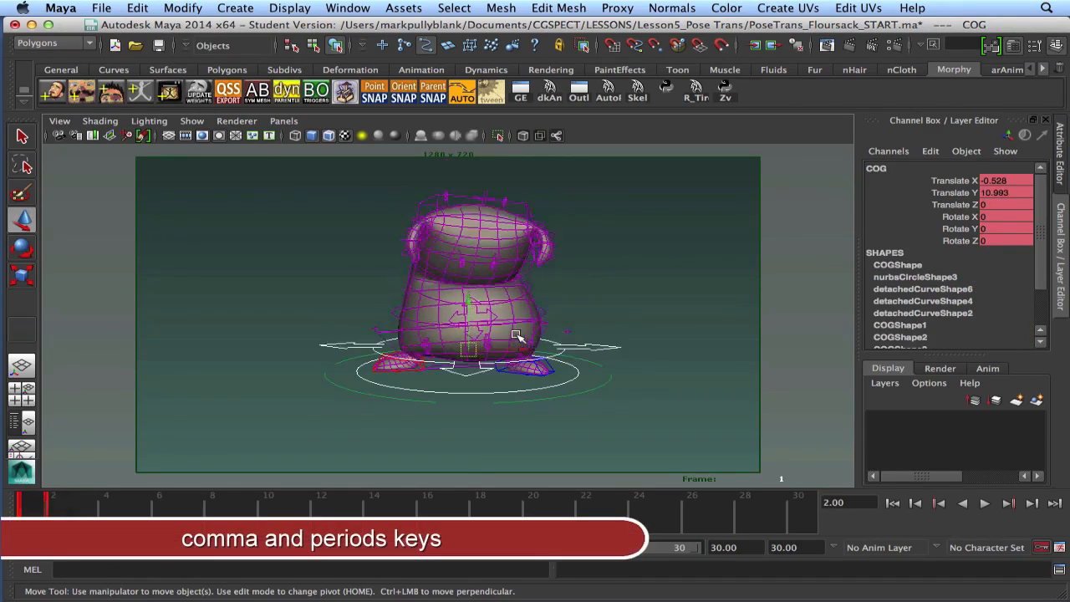
key("period")
Rotate IKHips at frame 2 to about -9.44 in X, -11.1 in Y and 1.55 in Z, and compare it with frame 1.
left_click_drag(527, 322, 604, 279)
left_click(503, 307)
left_click_drag(500, 302, 368, 319, "alt")
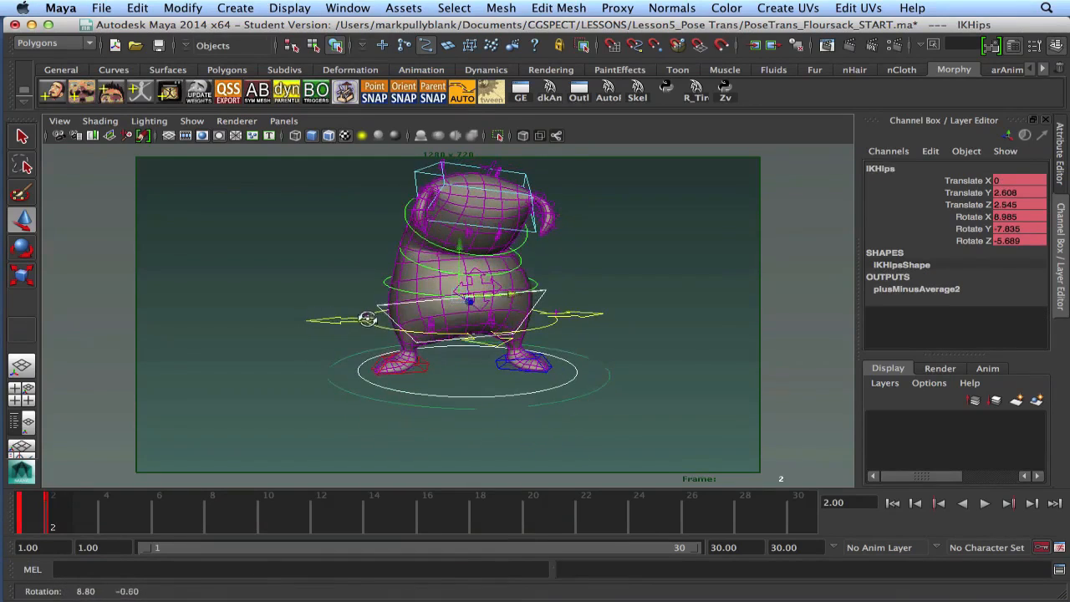
key("e")
left_click_drag(459, 250, 458, 266)
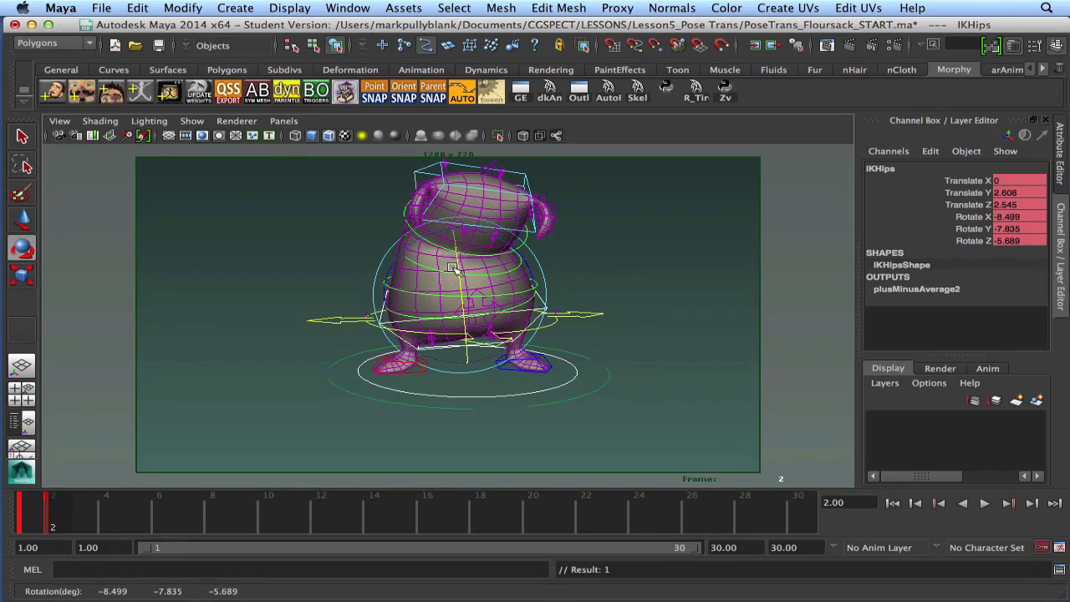
left_click_drag(404, 253, 408, 250)
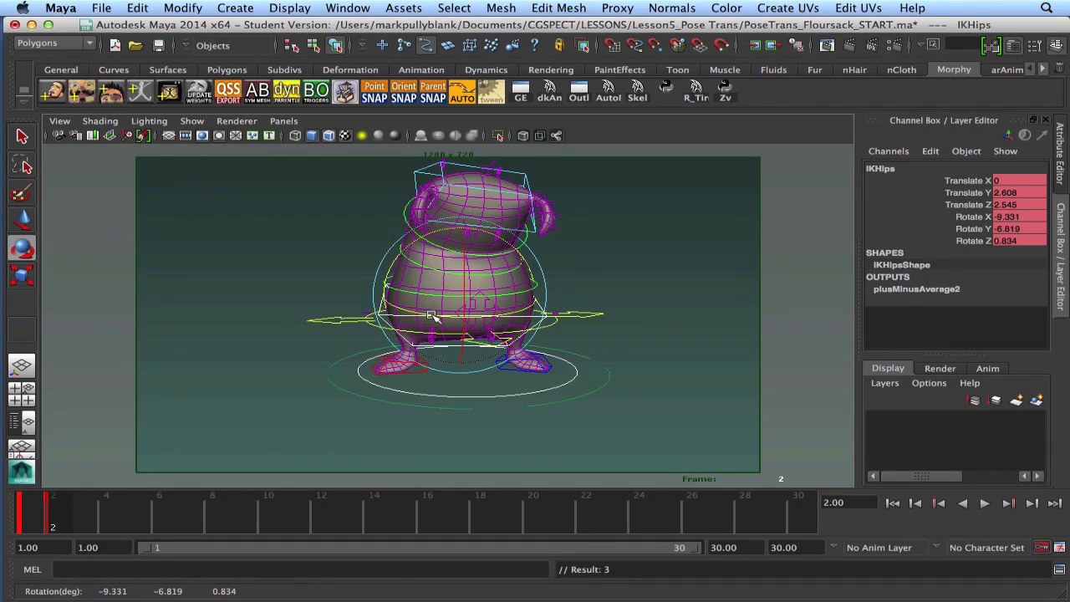
left_click_drag(431, 316, 418, 320)
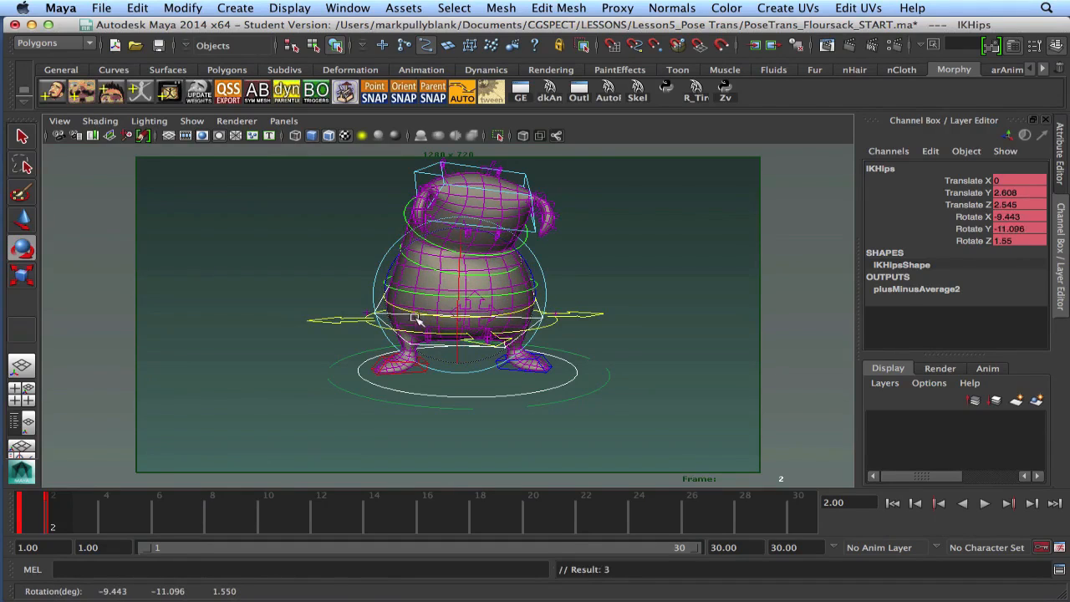
key("comma")
key("period")
Rotate spineFK_02, spineFK_03, spineFK_04 and IKChest together at frame 2 to straighten the forward-bent torso.
left_click_drag(396, 293, 490, 287, "alt")
left_click(346, 232)
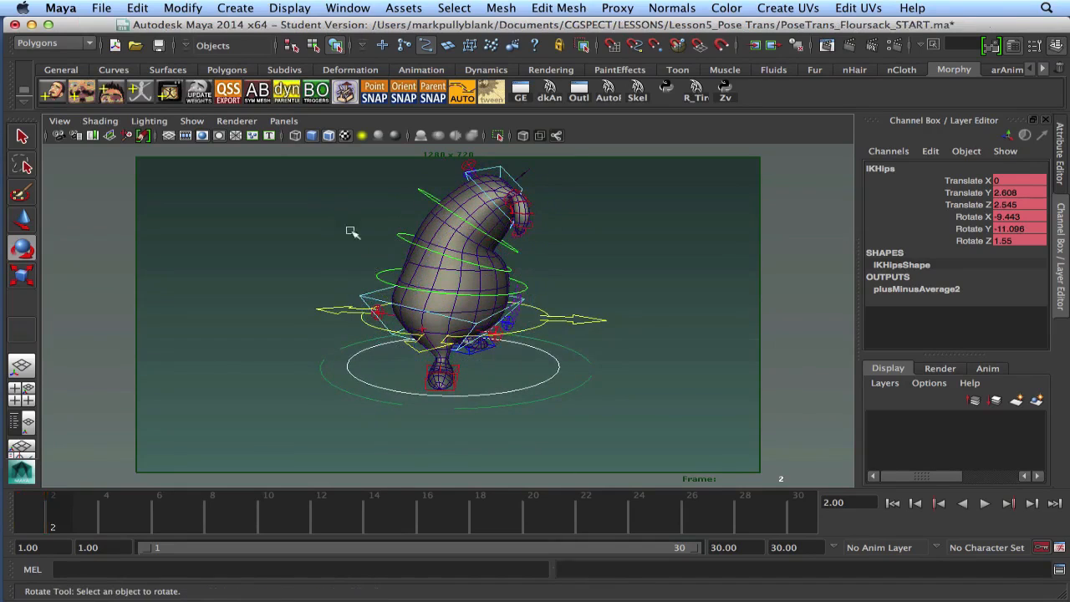
left_click(382, 278)
key("q")
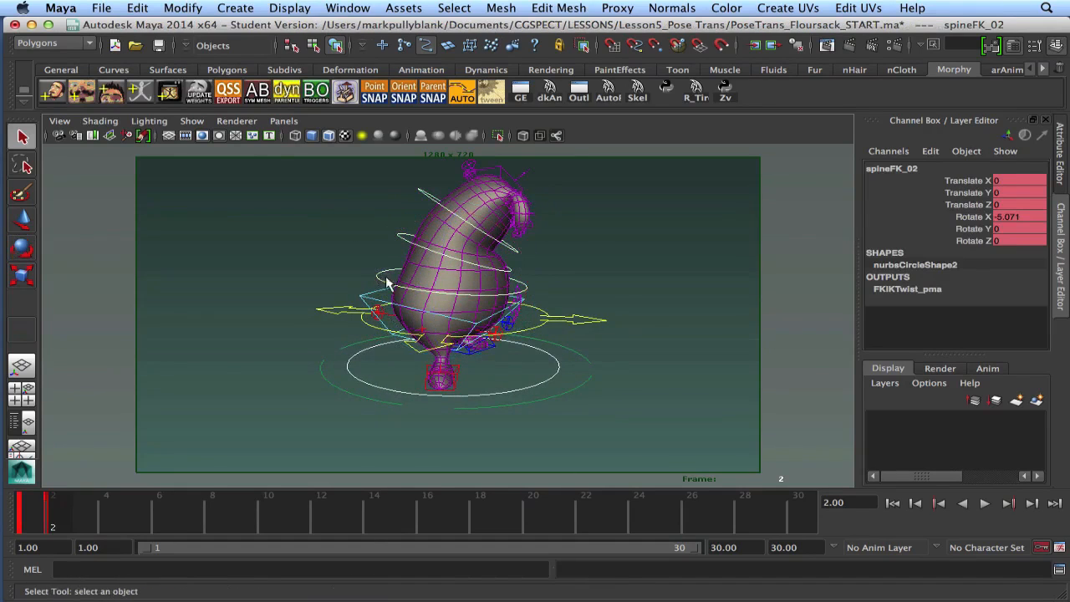
left_click(402, 239, "shift")
left_click(428, 199, "shift")
left_click(498, 177, "shift")
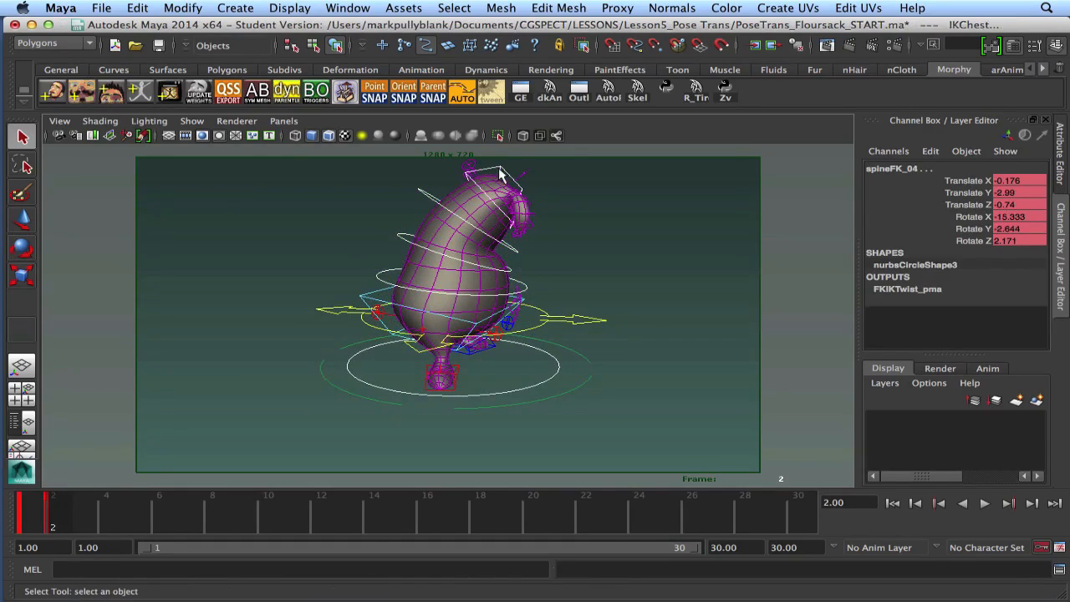
key("e")
left_click_drag(545, 223, 542, 208)
Move the COG control at frame 2 to about -4.3 in Translate Z.
left_click_drag(499, 241, 595, 345, "alt")
left_click(586, 320)
key("w")
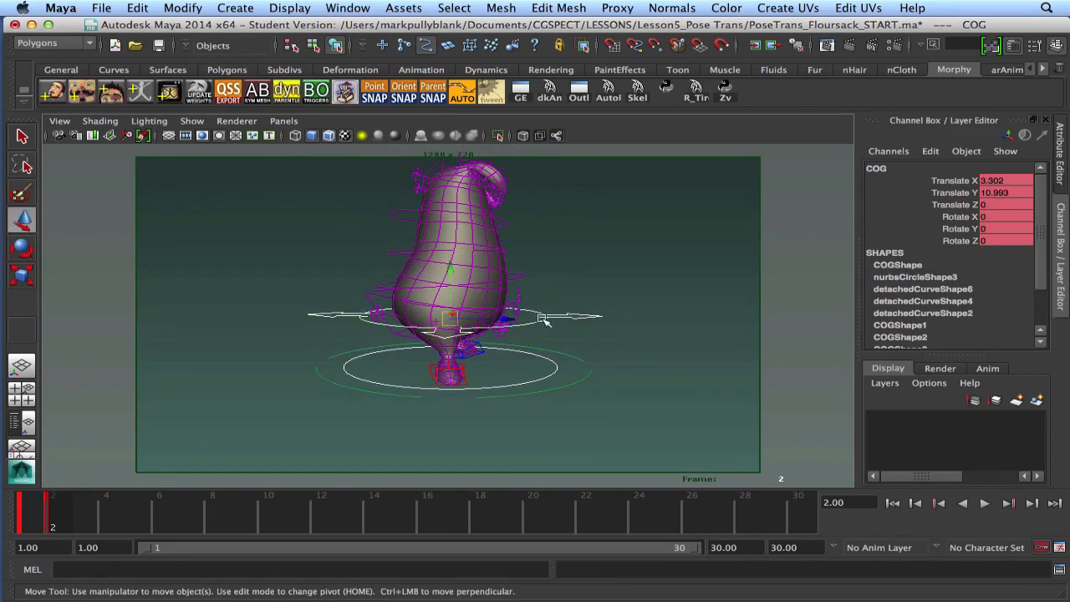
left_click_drag(512, 322, 433, 335)
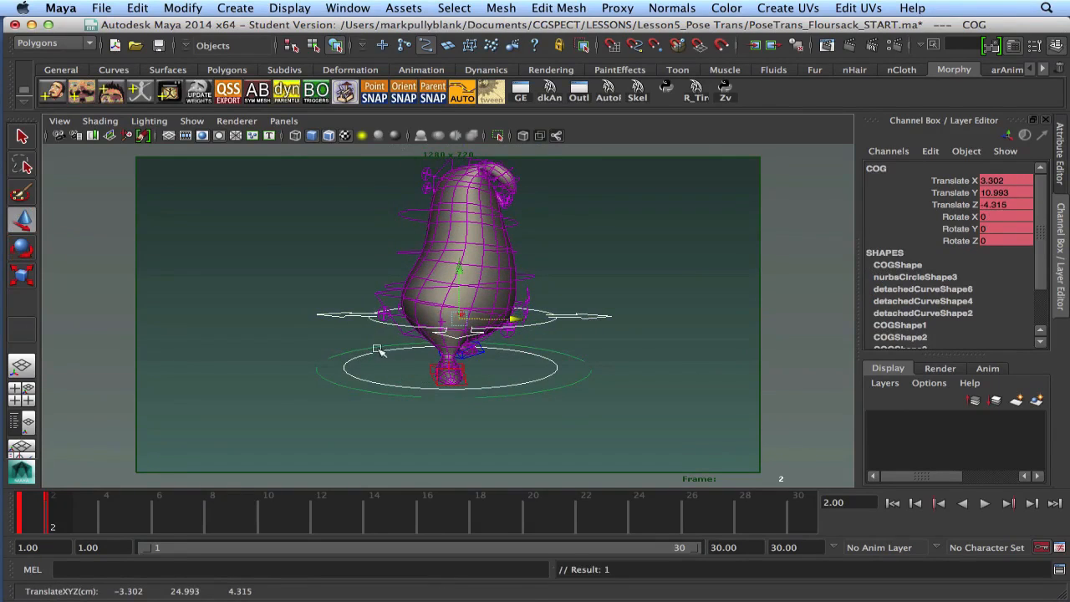
Rotate IKHips at frame 2 to about -12.25 in X.
left_click(404, 335)
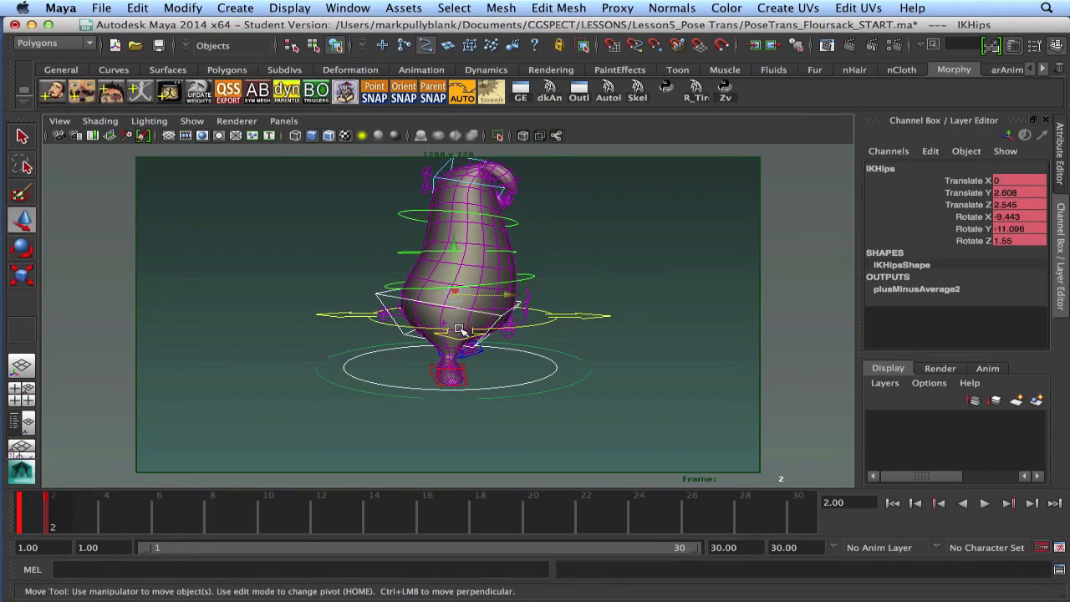
key("e")
left_click_drag(490, 299, 524, 267)
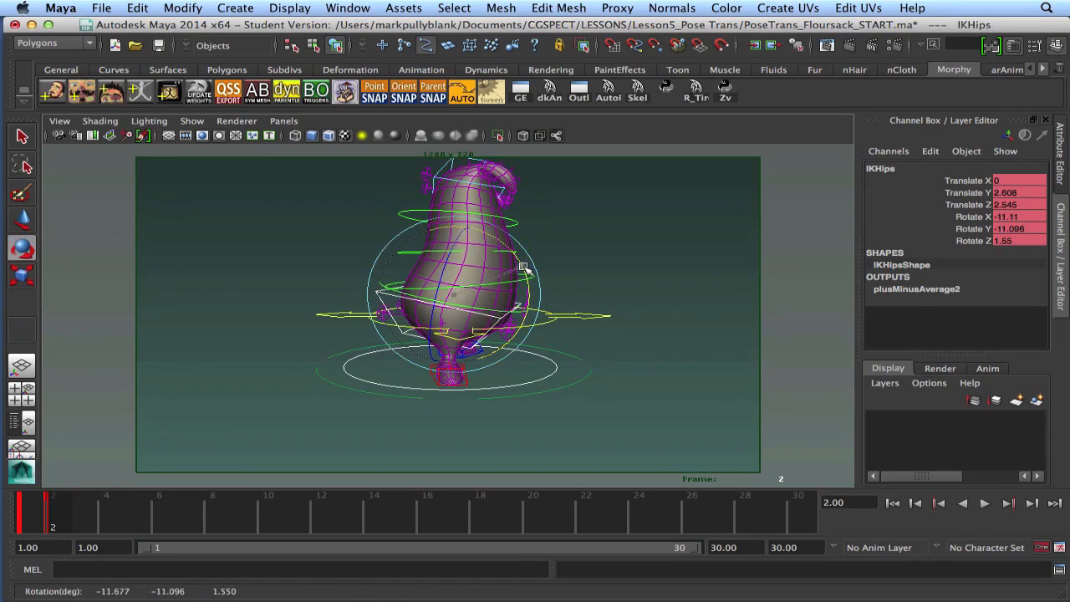
left_click(343, 254)
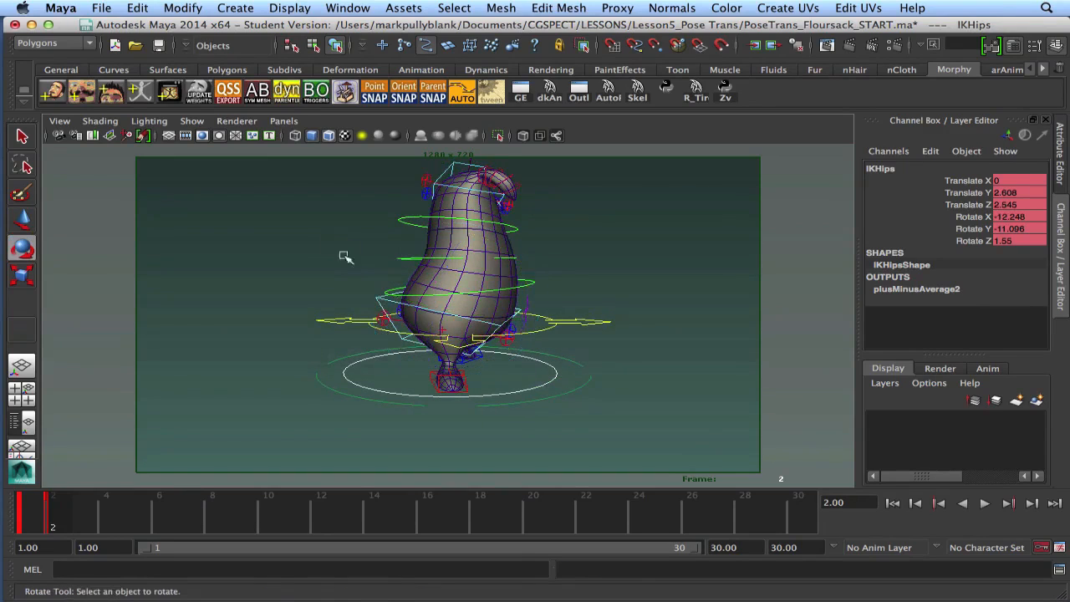
Rotate the lowest spine control at frame 2 to adjust the torso's forward-back curve.
left_click(499, 294)
mouse_move(531, 262)
left_mouse_down()
mouse_move(522, 230)
mouse_move(530, 248)
mouse_move(553, 246)
mouse_move(520, 276)
left_mouse_up()
left_click(431, 173)
Move IKHips at frame 2 to about -6.61 in Translate Z.
left_click(410, 336)
key("w")
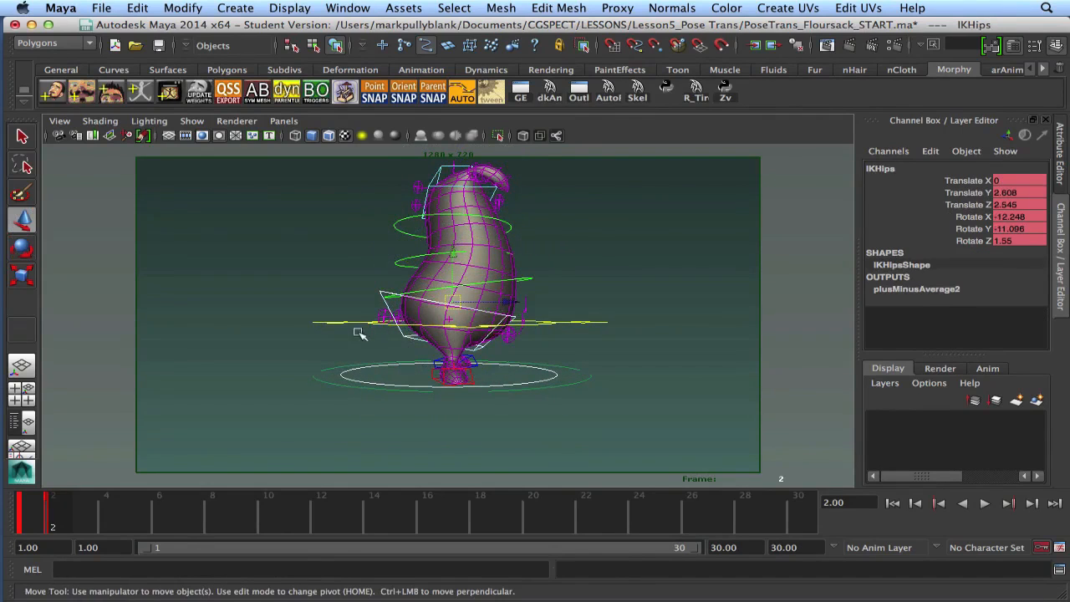
left_click(331, 323)
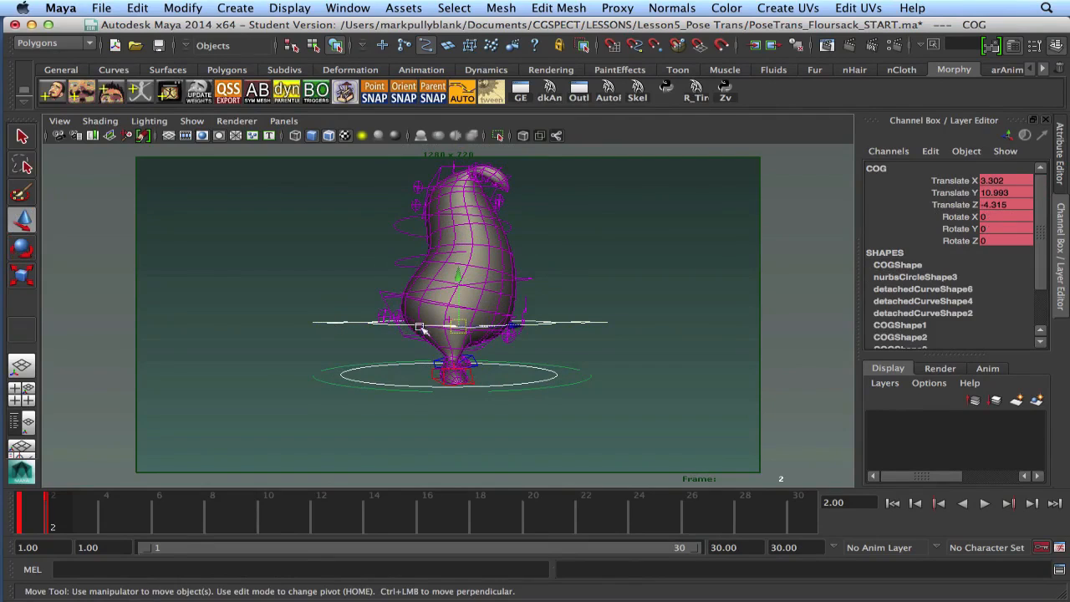
left_click(380, 291)
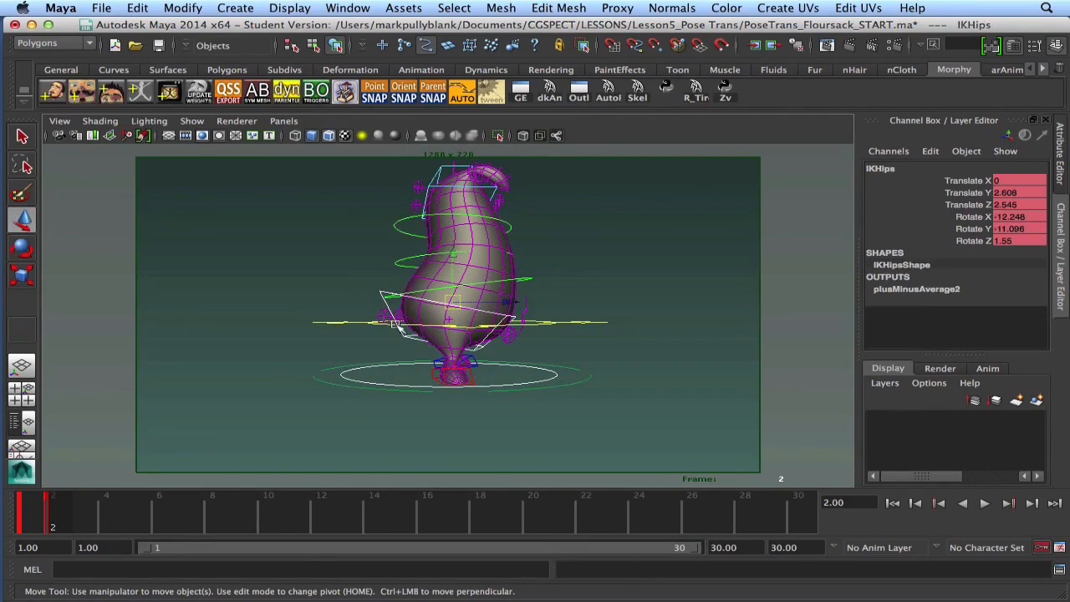
left_click(358, 321)
left_click(380, 295)
left_click_drag(512, 304, 360, 310)
right_click_drag(360, 310, 365, 316, "alt")
left_click_drag(365, 316, 369, 314, "alt")
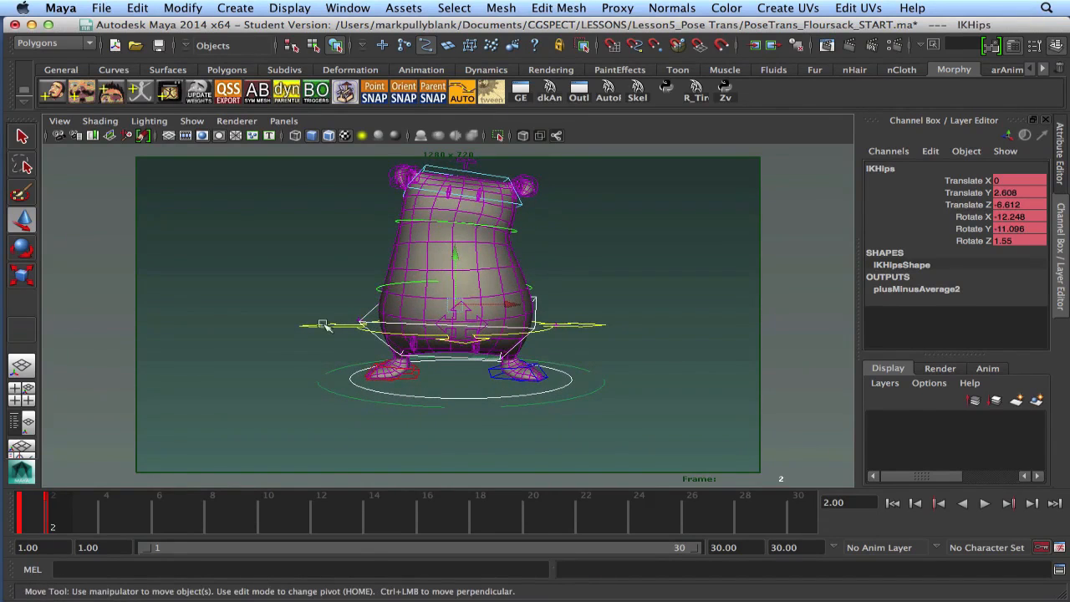
Tilt spineFK_03 and spineFK_04 sideways together at frame 2, bringing spineFK_03 to about -5.44 in Rotate Z.
left_click(416, 220)
left_click(391, 285, "shift")
left_click(412, 219)
left_click_drag(421, 232, 515, 251, "alt")
left_click(419, 265, "shift")
left_click_drag(419, 266, 382, 266, "alt")
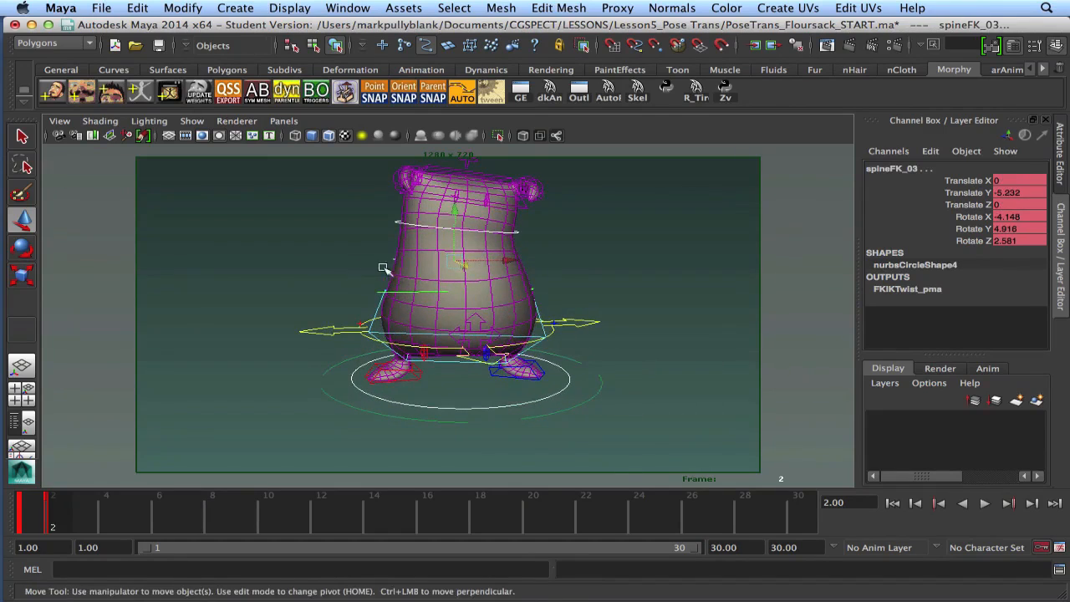
key("e")
left_click_drag(402, 203, 402, 214)
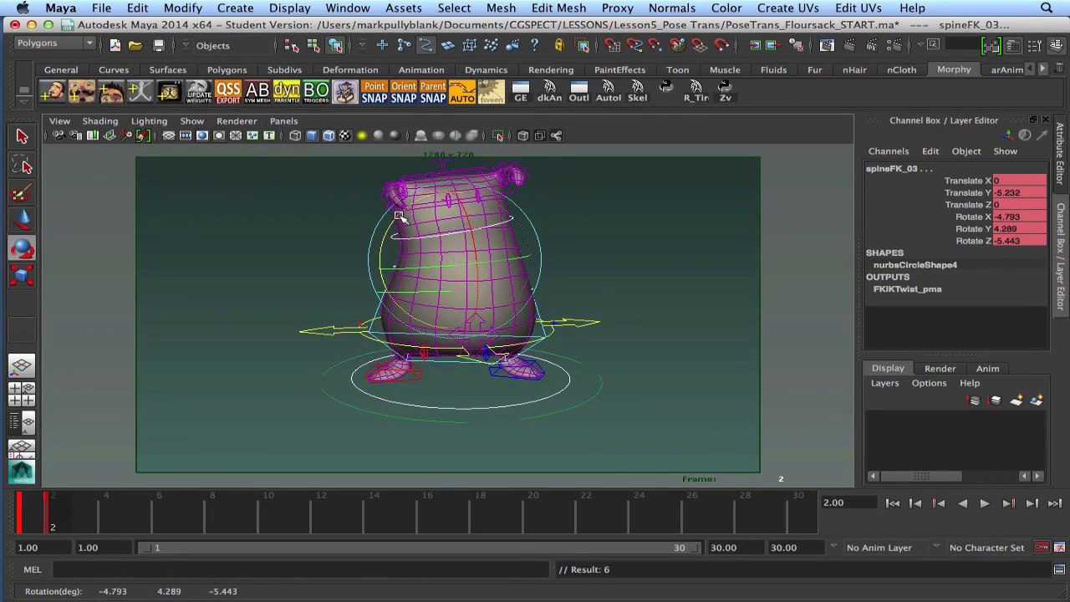
Compare with frame 1, twist the two selected spine controls so spineFK_03 is about -2.55 in Rotate Y at frame 2, and key them.
key("comma")
key("period")
key("comma")
key("period")
left_click_drag(416, 267, 401, 266)
key("s")
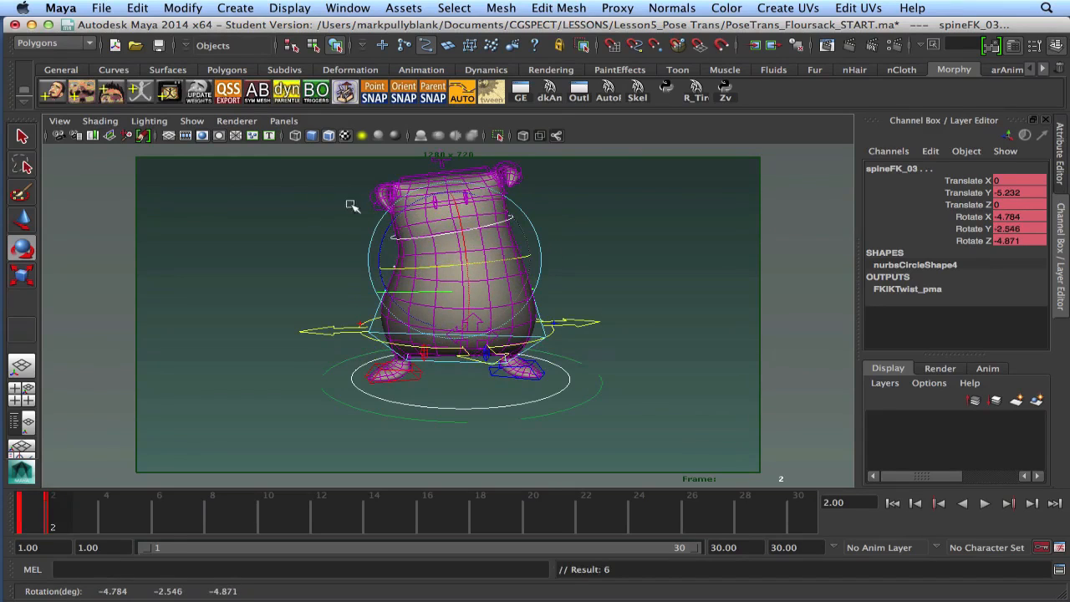
Spread the small red and blue controls on the front of the sack's upper body apart at frame 2.
left_click(365, 202)
left_click(434, 201)
left_click_drag(414, 201, 380, 193)
left_click(275, 246)
left_click(472, 200)
left_click_drag(472, 200, 384, 273)
Set Translate Y of spineFK_04 and spineFK_03 to 0 at frame 2.
left_click(381, 274)
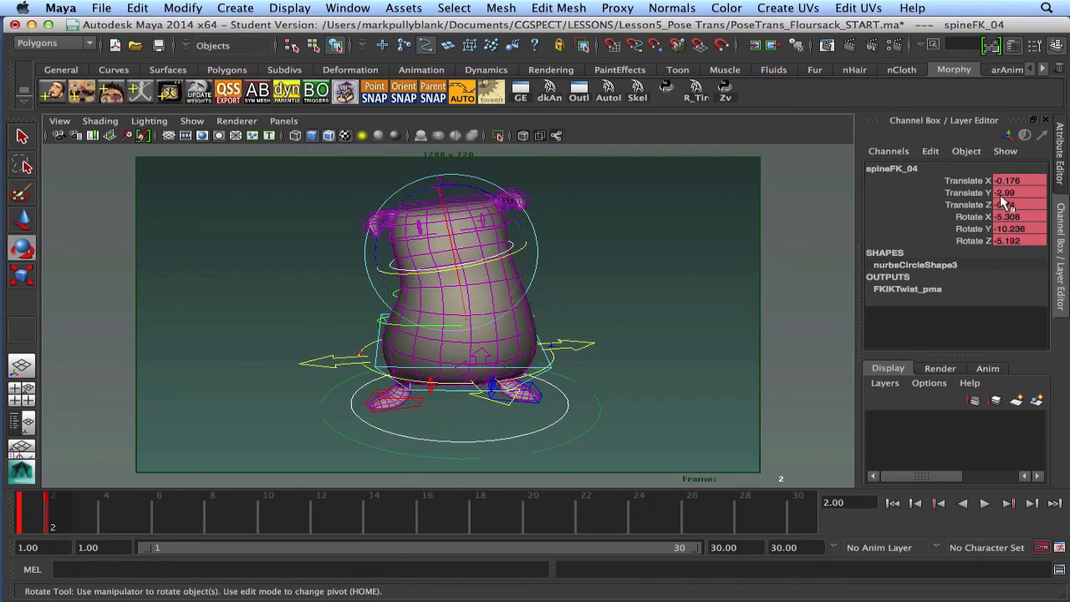
key("q")
left_click_drag(356, 286, 398, 270, "alt")
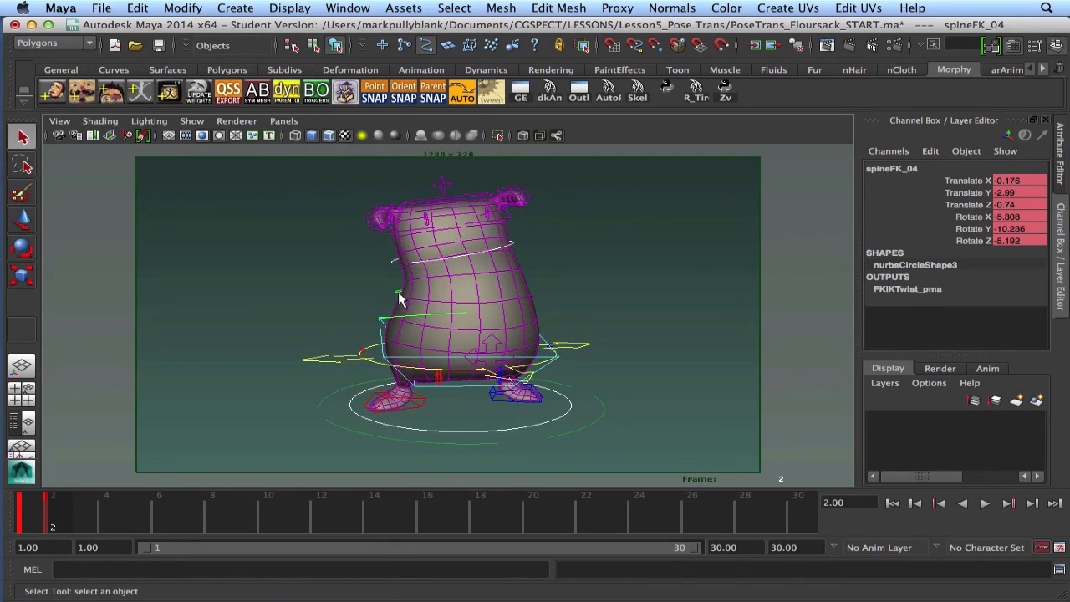
left_click(409, 302, "shift")
double_click(1008, 192)
type("0")
key("Return")
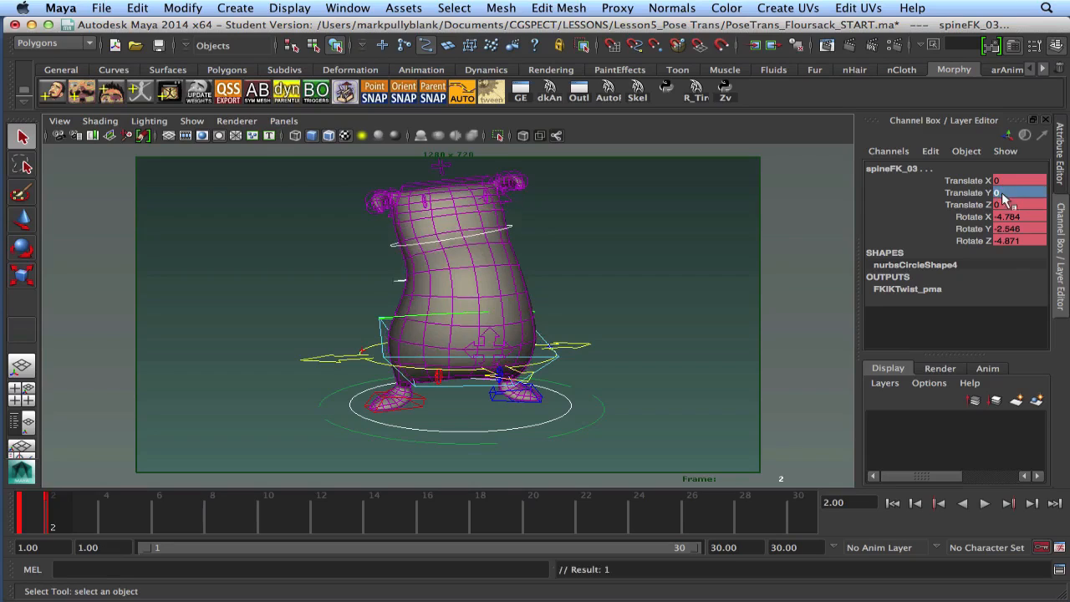
Try to move the spineFK_02 control down at frame 2.
left_click(408, 323)
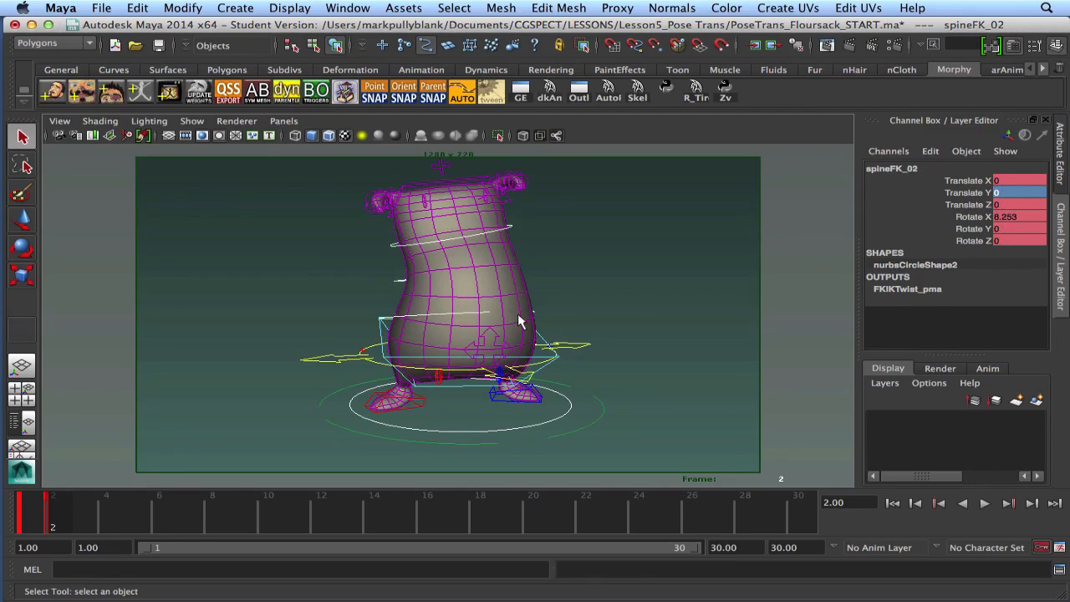
key("w")
left_click_drag(457, 263, 449, 283)
key("ctrl+z")
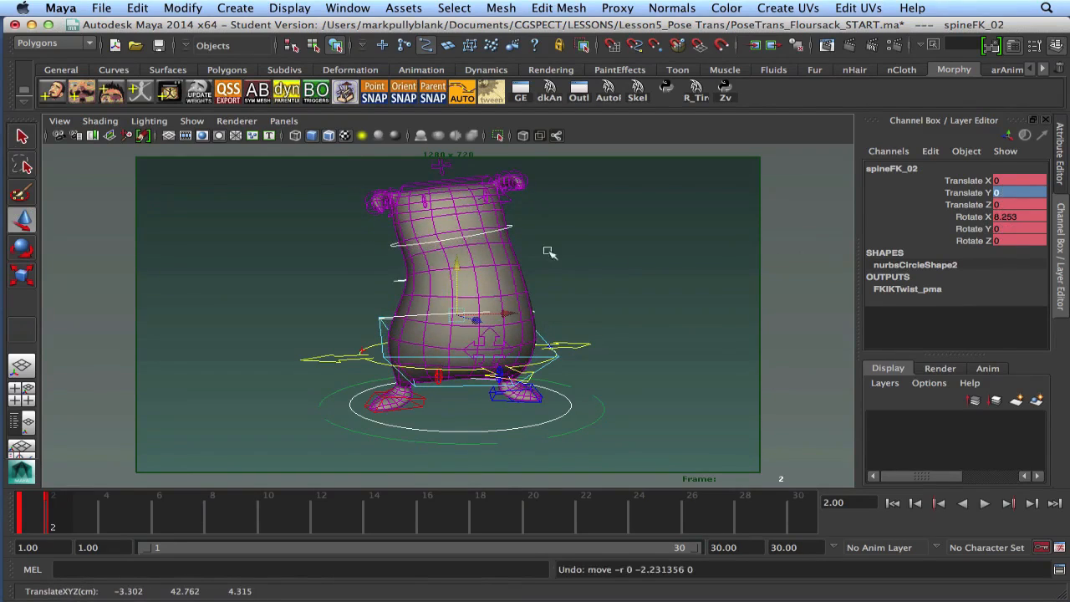
Rotate IKChest at frame 2 to about 2.33 in X, 2.3 in Y and -1.02 in Z, and compare it with frame 1.
left_click(449, 224)
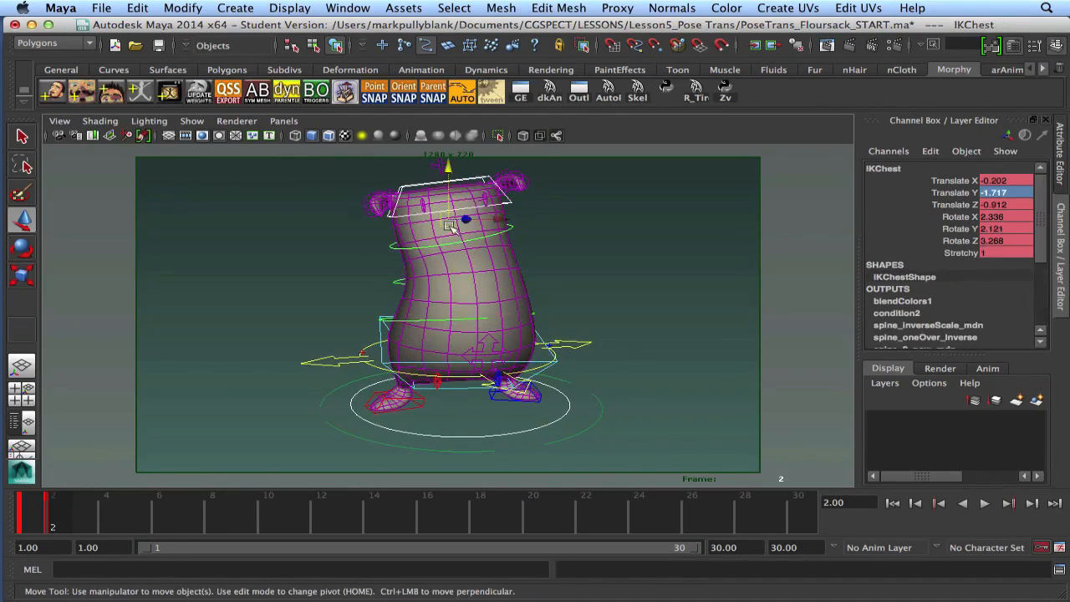
key("e")
left_click_drag(390, 189, 379, 184)
left_click_drag(377, 320, 379, 312, "alt")
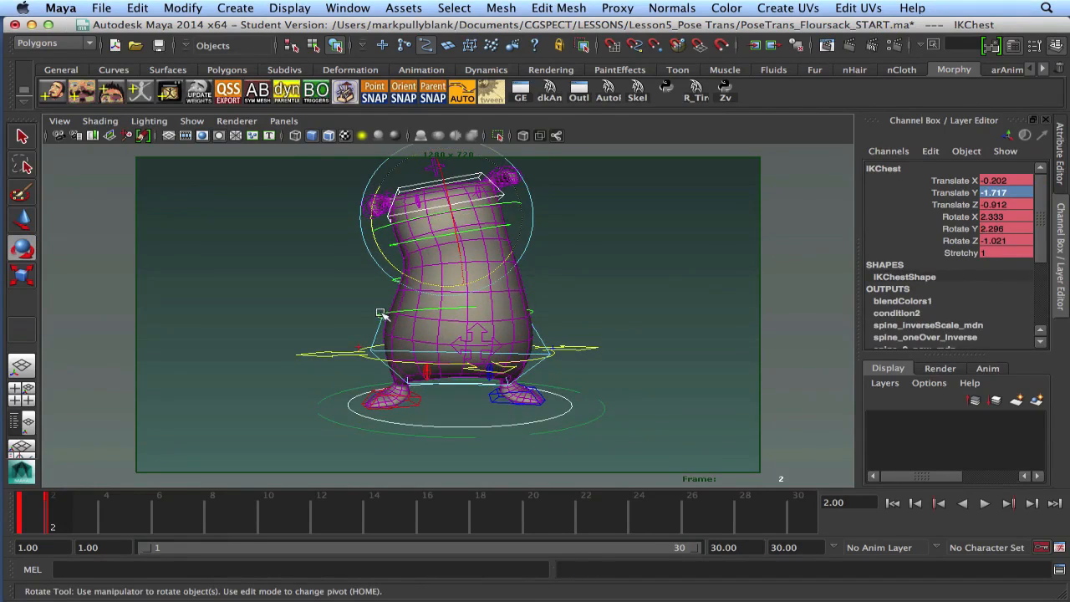
key("alt+comma")
key("alt+period")
key("alt+comma")
key("alt+period")
key("alt+comma")
key("alt+period")
Move IKHips at frame 2 to about -3.89 in Translate X and key it.
left_click(410, 357)
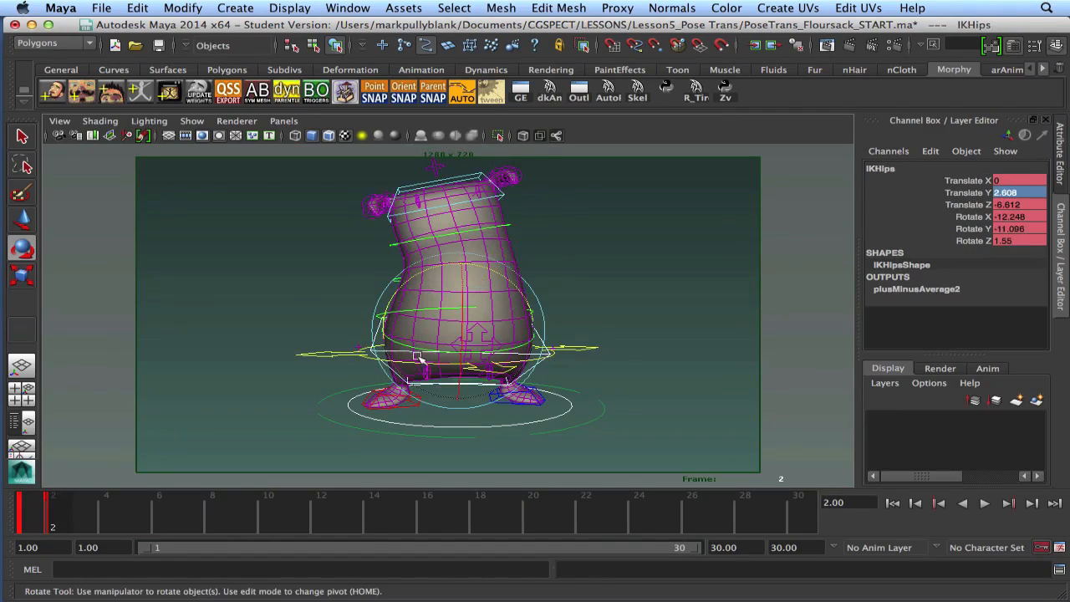
key("w")
mouse_move(510, 334)
left_mouse_down()
mouse_move(498, 332)
mouse_move(520, 333)
left_mouse_up()
key("s")
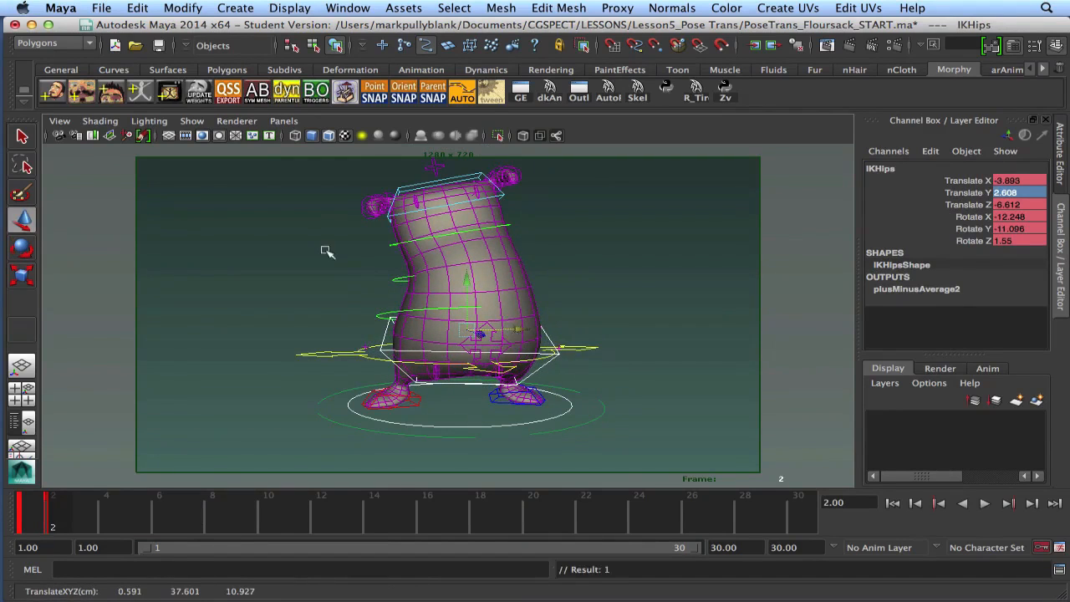
Move IKHips at frame 1 to about 3.21 in Translate X and key it.
left_click_drag(341, 250, 326, 266, "alt")
key("alt+comma")
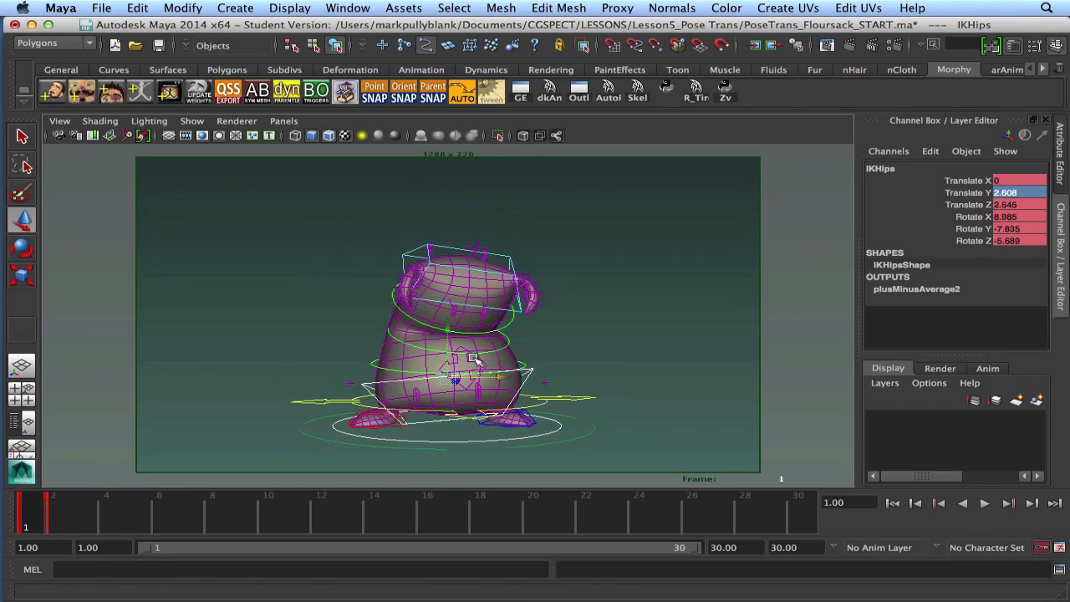
left_click_drag(502, 376, 497, 378)
key("s")
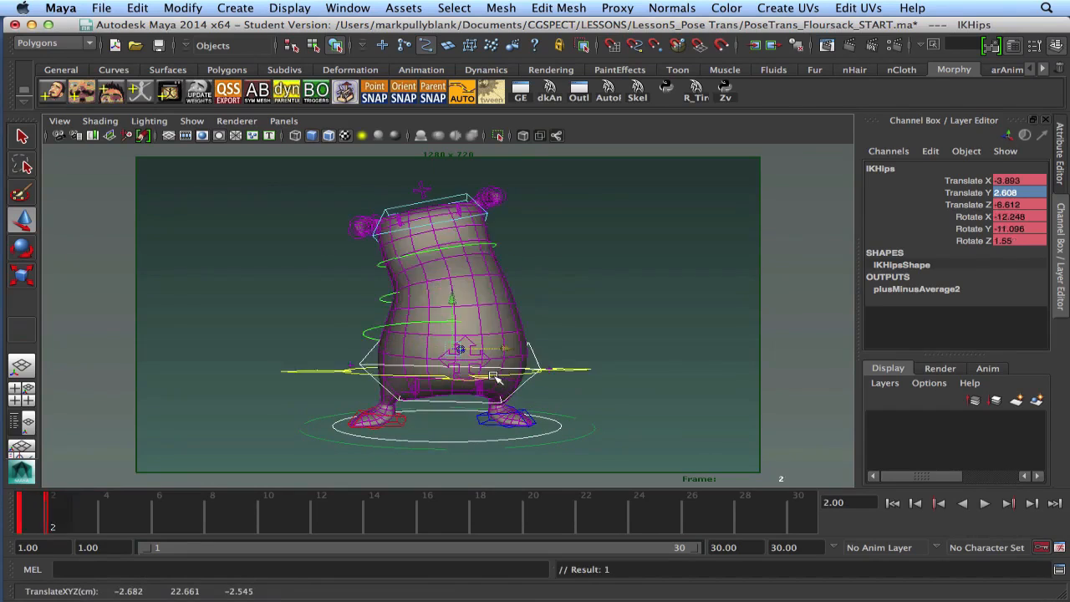
Flip repeatedly between the keys at frames 1 and 2 to compare the shifted hips in both poses.
key("alt+period")
key("alt+comma")
key("alt+period")
key("alt+comma")
key("alt+period")
key("alt+comma")
key("alt+period")
key("alt+comma")
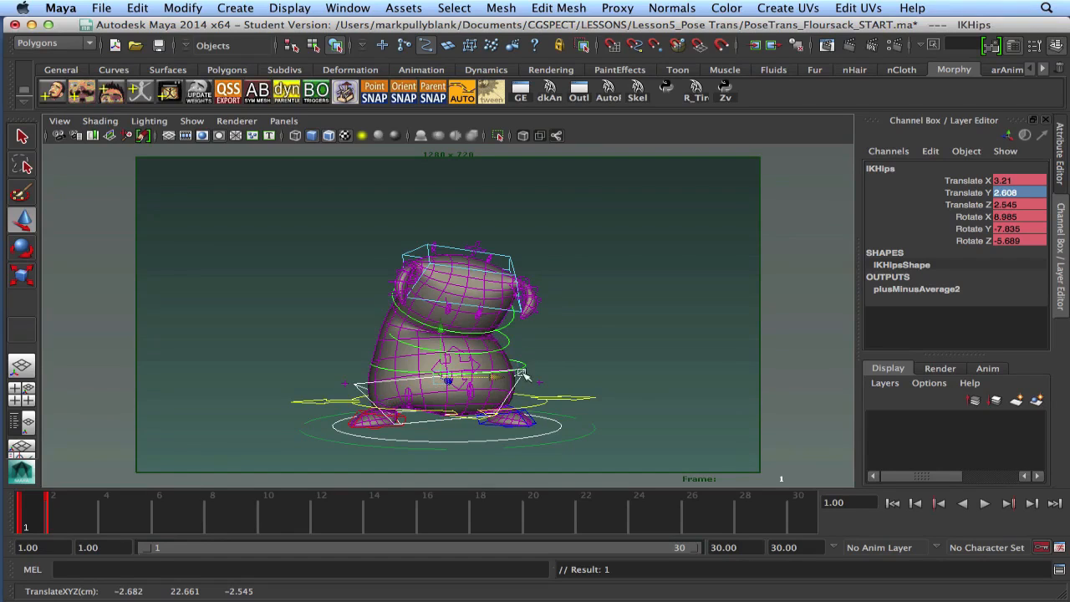
key("alt+period")
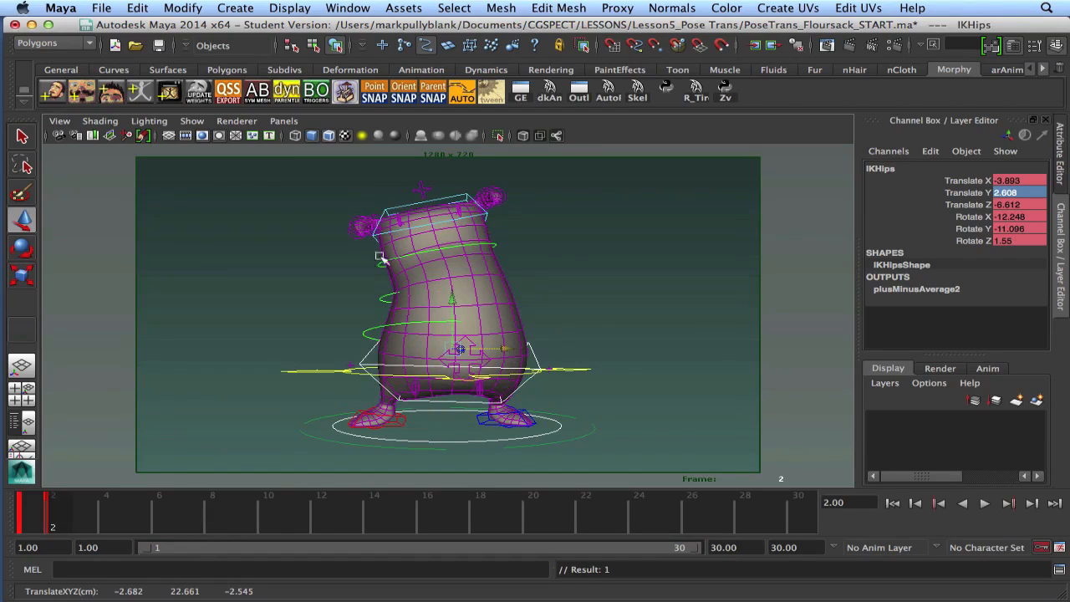
Rotate the uppermost spine ring control at frame 2 to adjust the tilt of the upper body.
left_click(430, 247)
left_click(427, 251)
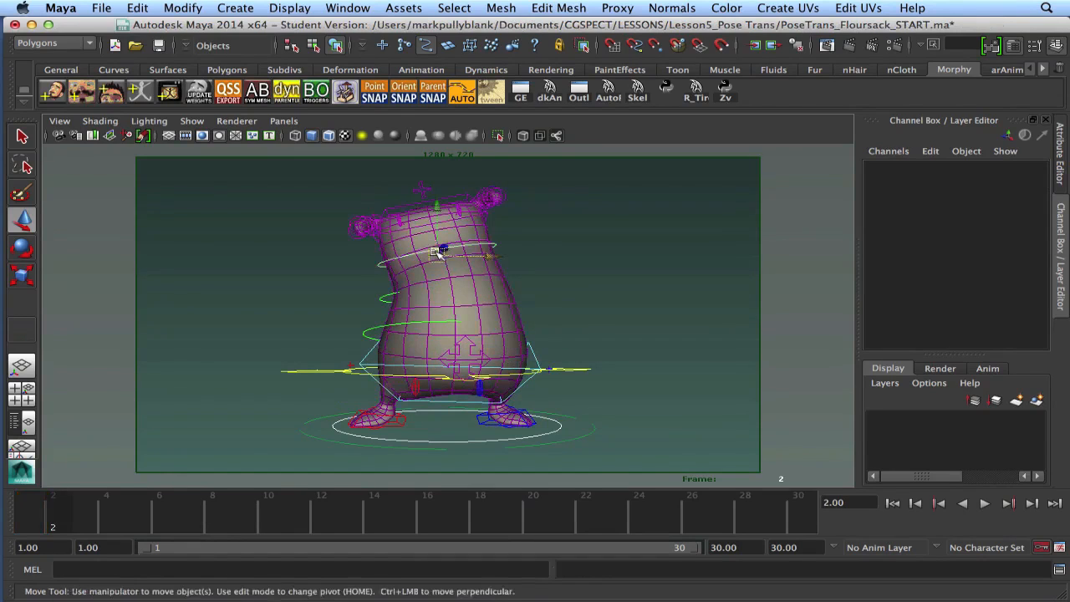
key("e")
left_click_drag(485, 227, 495, 216)
left_click(318, 229)
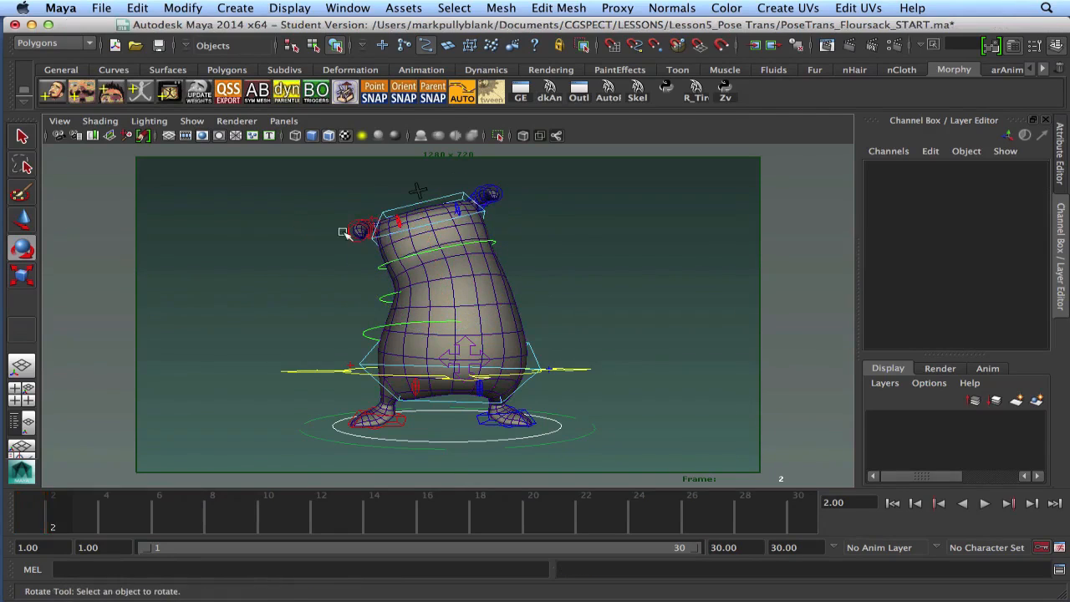
Rotate spineFK_03 to about -6.29 in Z at frame 2 and slightly tilt spineFK_02.
left_click(385, 236)
left_click_drag(403, 290, 374, 318)
left_click(386, 300)
left_click(385, 298)
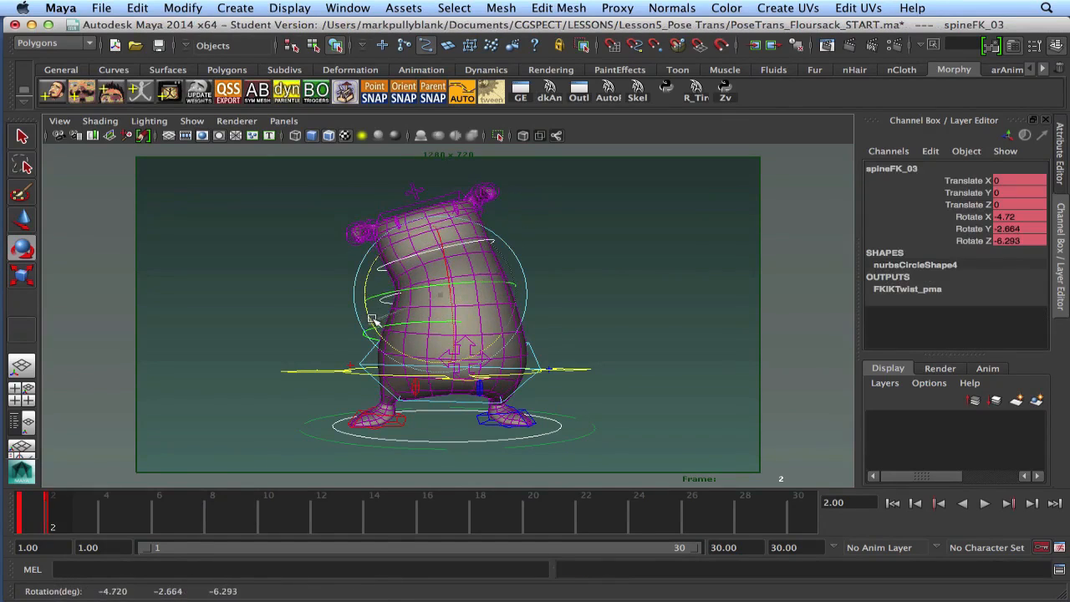
left_click(275, 315)
left_click(367, 333)
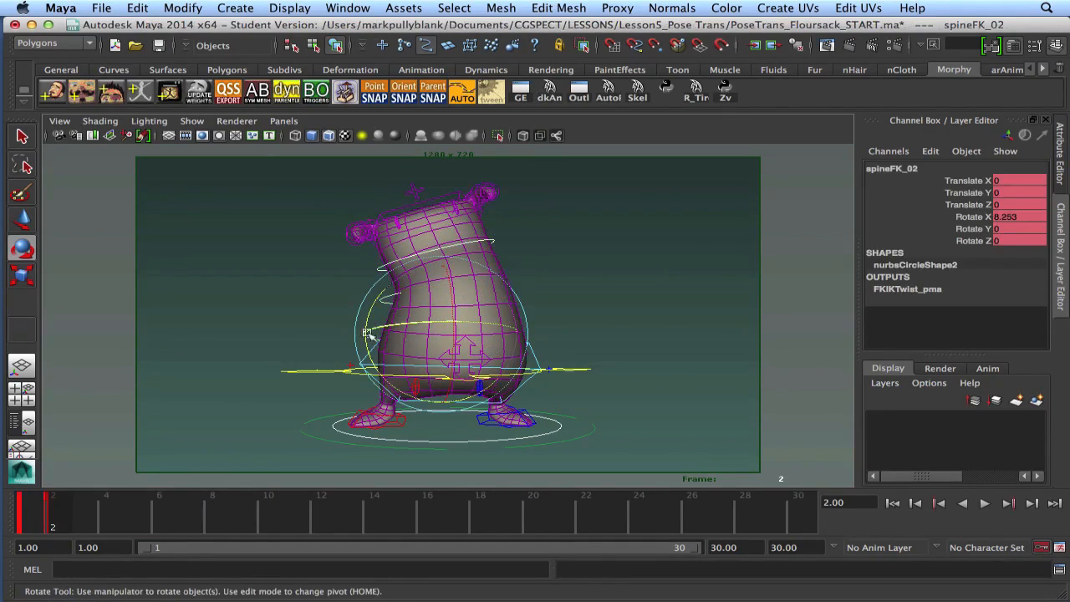
left_click_drag(374, 320, 371, 323)
Reset the translation and rotation of the earR01 to earR04 controls to 0 at frame 2.
scroll(420, 286, "up", 8)
middle_click_drag(418, 254, 448, 348, "alt")
left_click(291, 243)
left_click_drag(330, 246, 272, 321, "alt")
key("q")
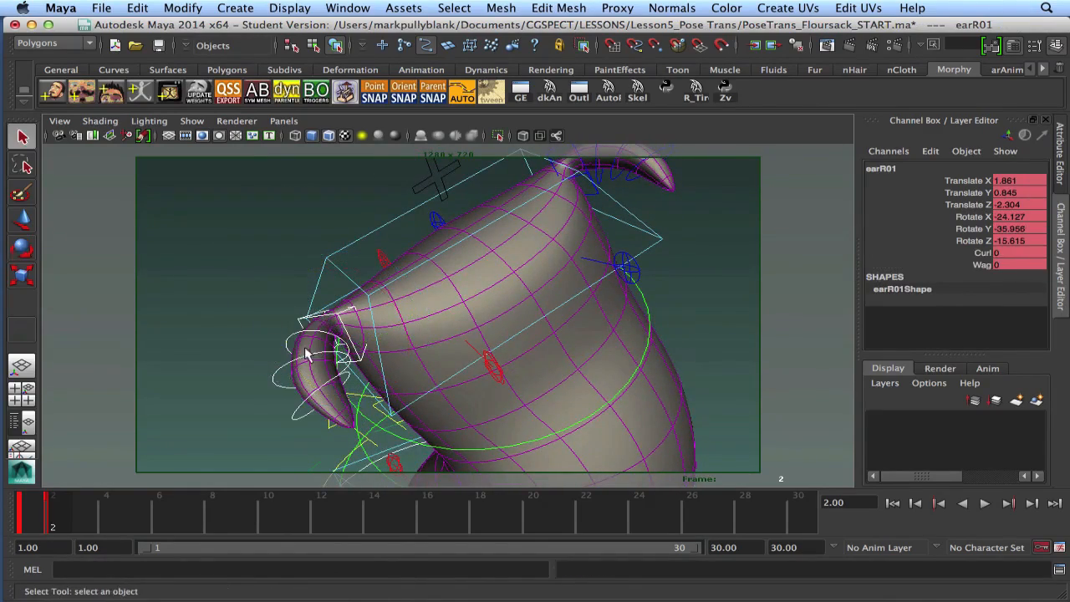
left_click_drag(311, 356, 266, 340, "alt")
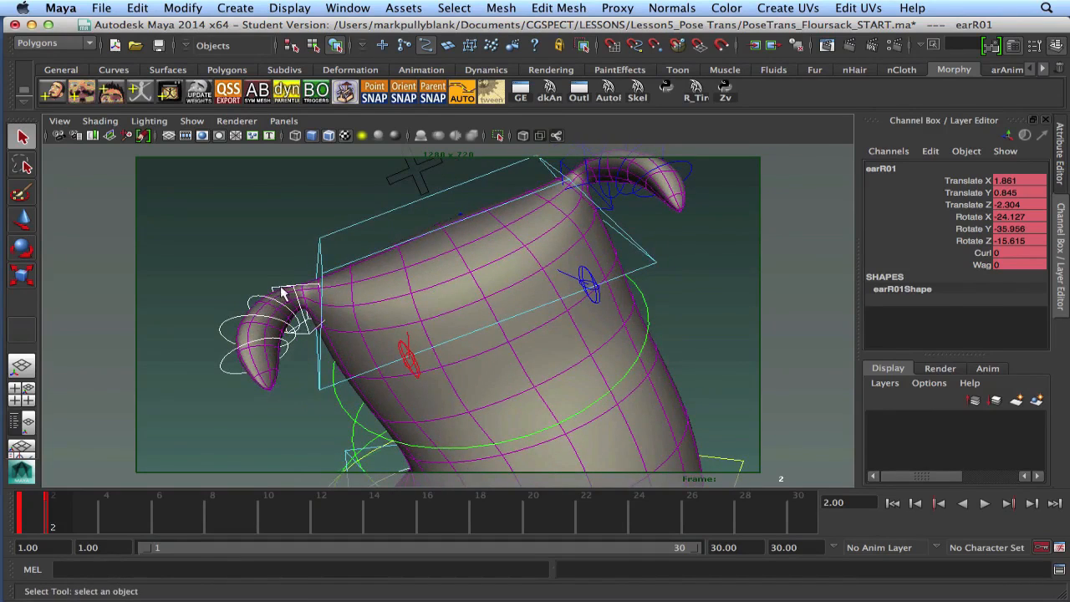
left_click(234, 319)
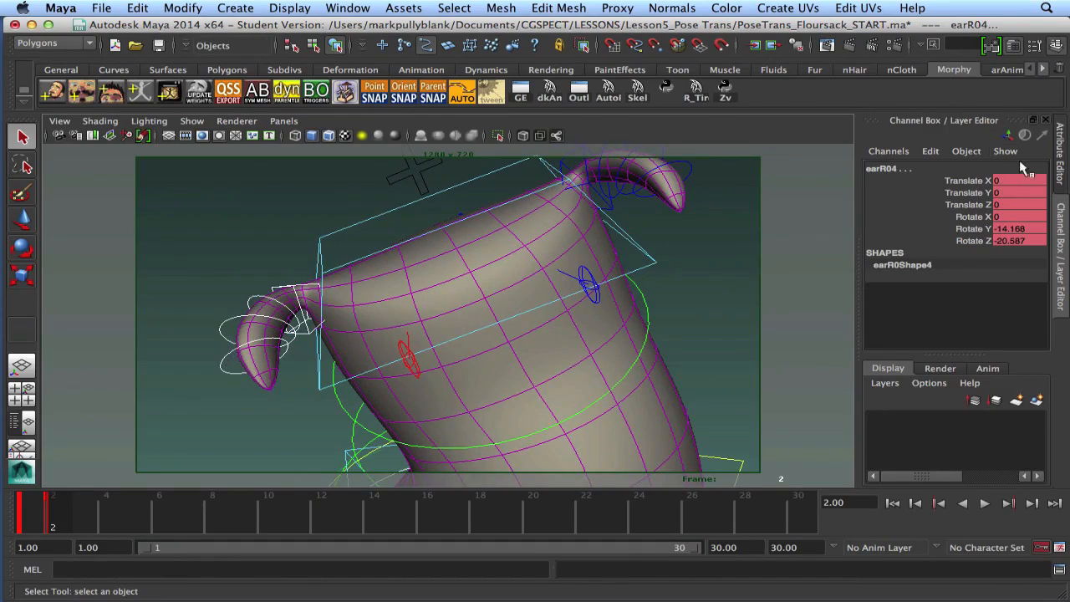
left_click_drag(1024, 182, 1018, 240, "shift")
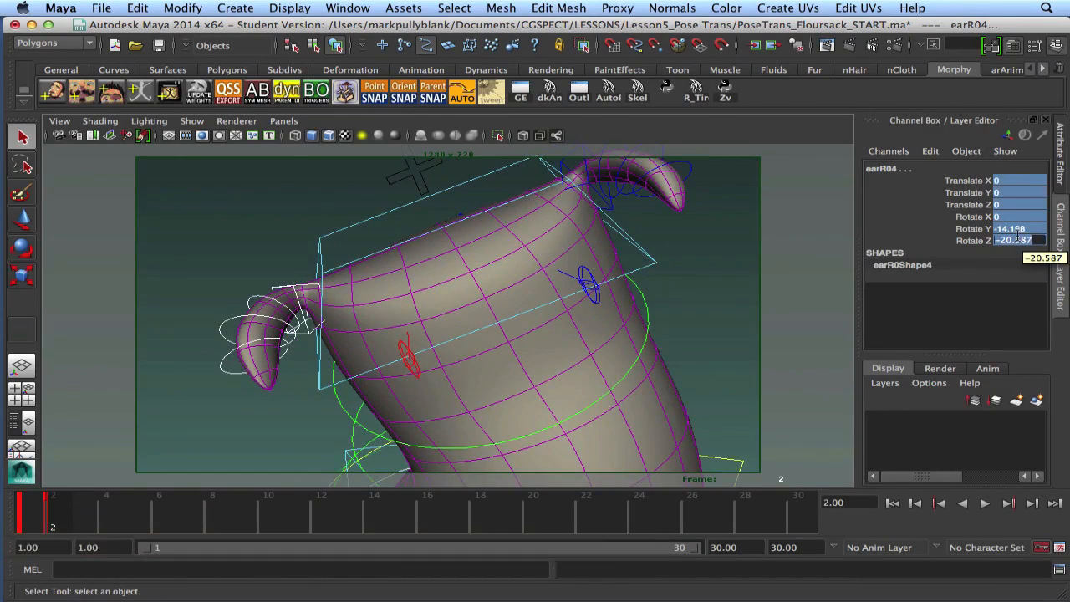
type("0")
key("Return")
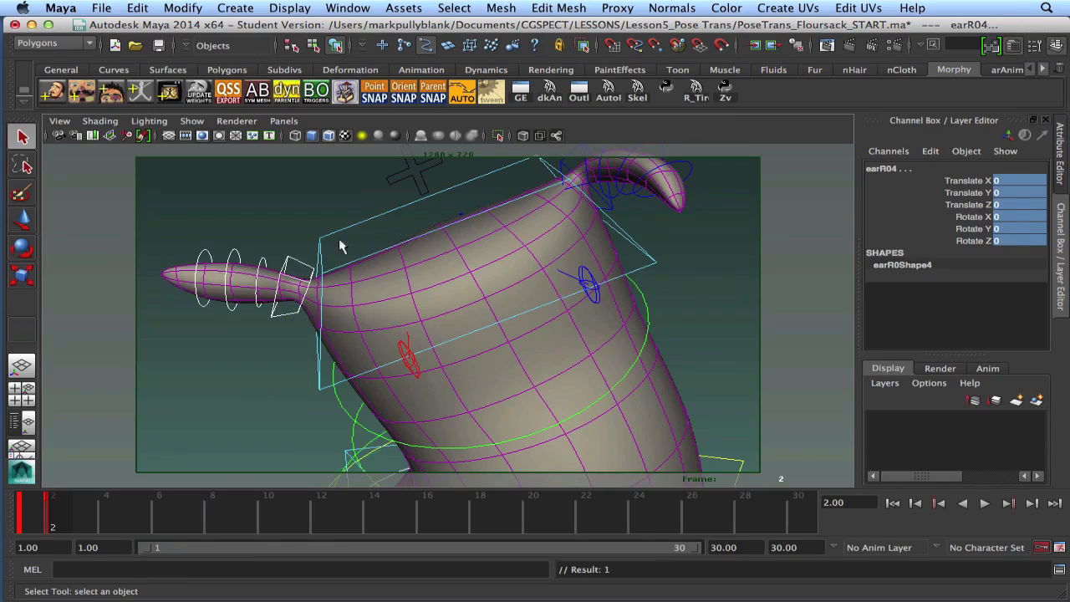
Rotate the base ear control earR01 so the straightened ear angles up from the head's corner.
left_click(288, 282)
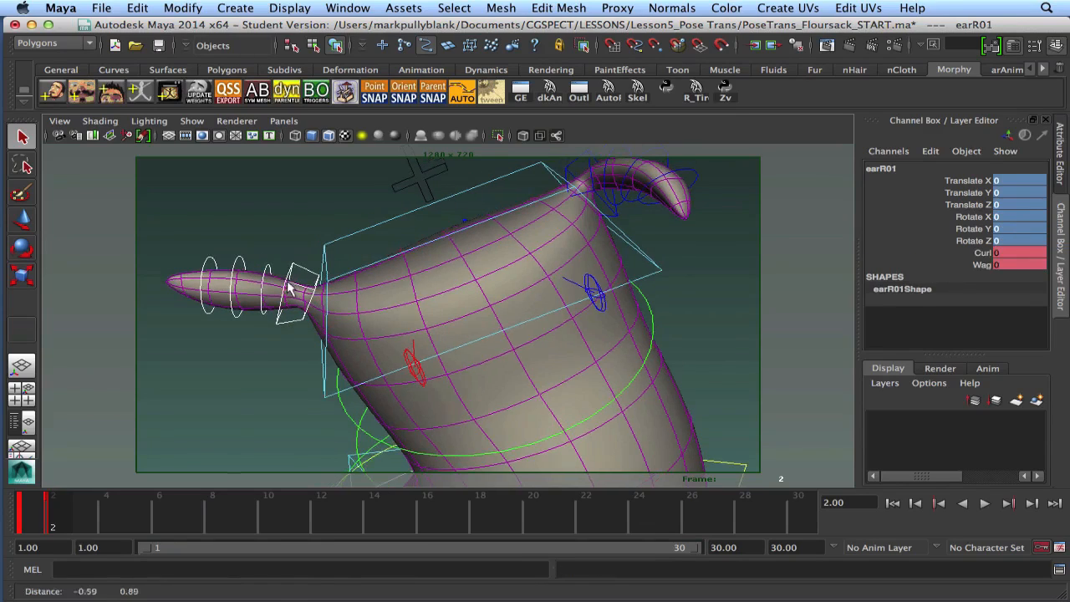
middle_click_drag(286, 282, 287, 289, "alt")
key("e")
left_click_drag(282, 239, 314, 265)
key("w")
key("e")
left_click_drag(305, 223, 315, 224)
left_click(306, 183)
Curl the ear by rotating earR02, earR03 and earR04 together to about 5.51 in Y and 19.13 in Z.
left_click(285, 259)
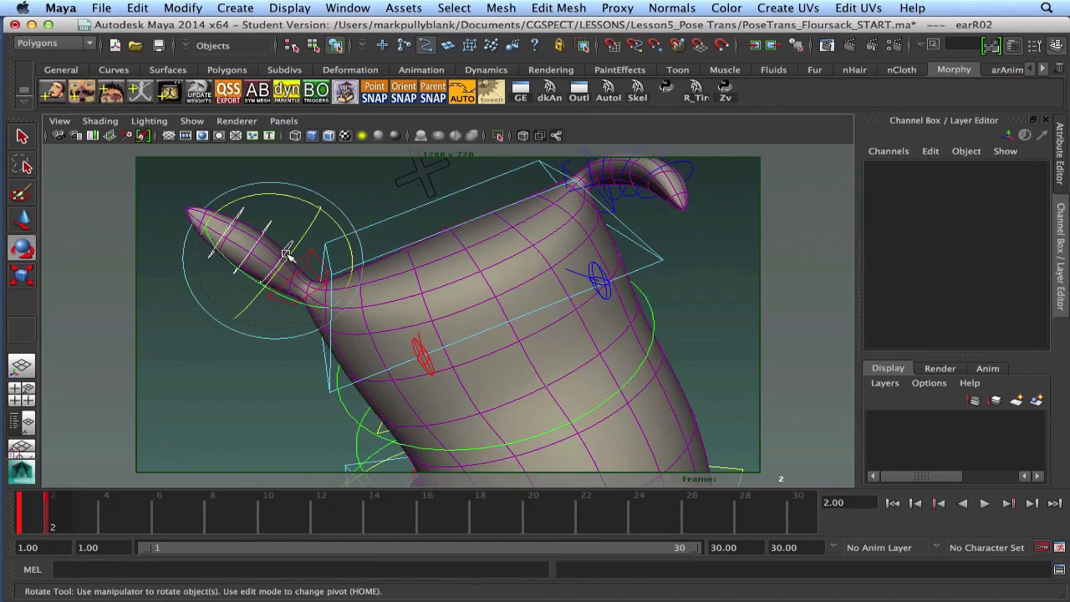
key("q")
left_click(231, 236)
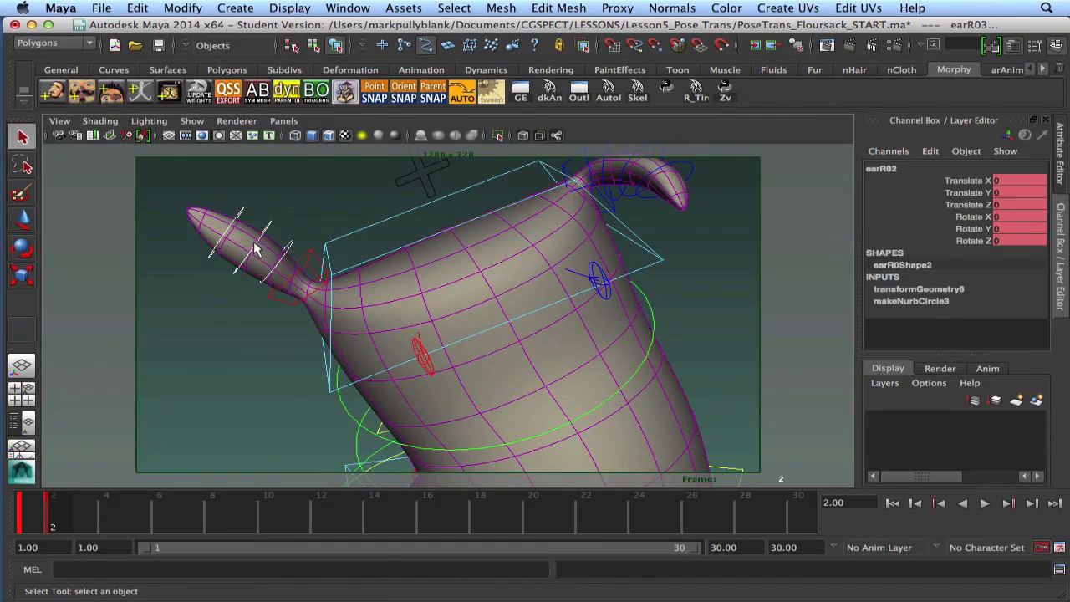
key("e")
left_click_drag(287, 199, 437, 234)
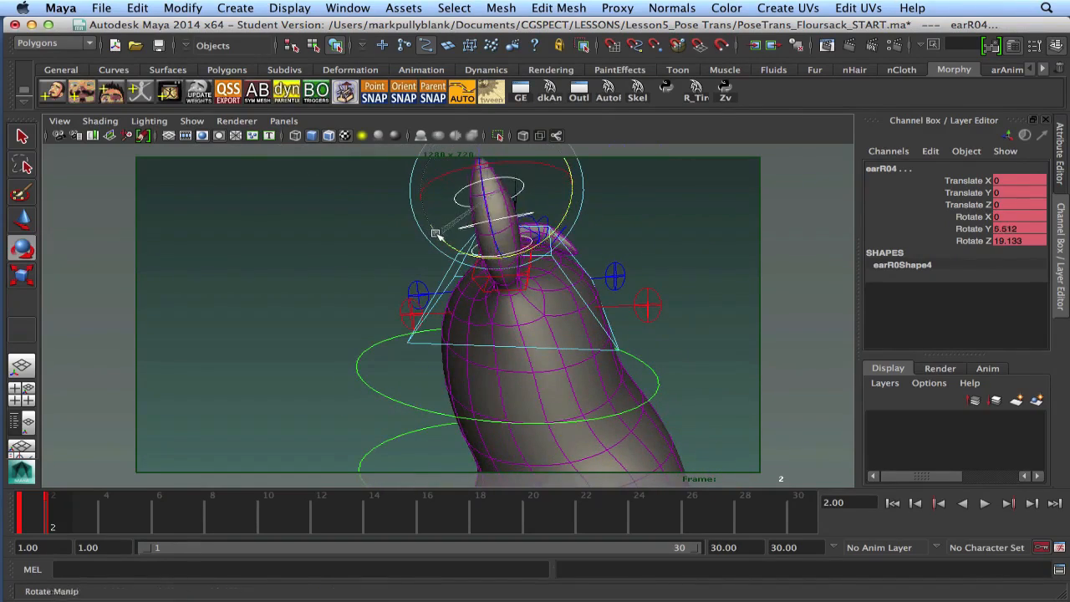
Adjust the ear's base control earR01 to a rotation of about -3.56, 4.40 and 36.24.
left_click(497, 288)
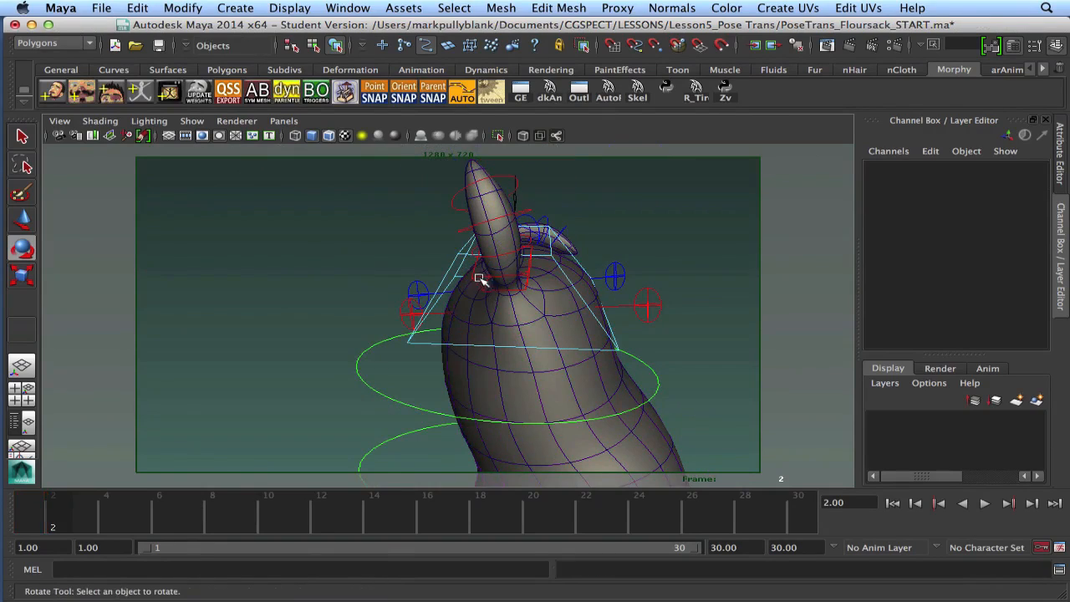
left_click(488, 285)
left_click_drag(557, 298, 422, 267)
middle_click_drag(422, 267, 401, 310, "alt")
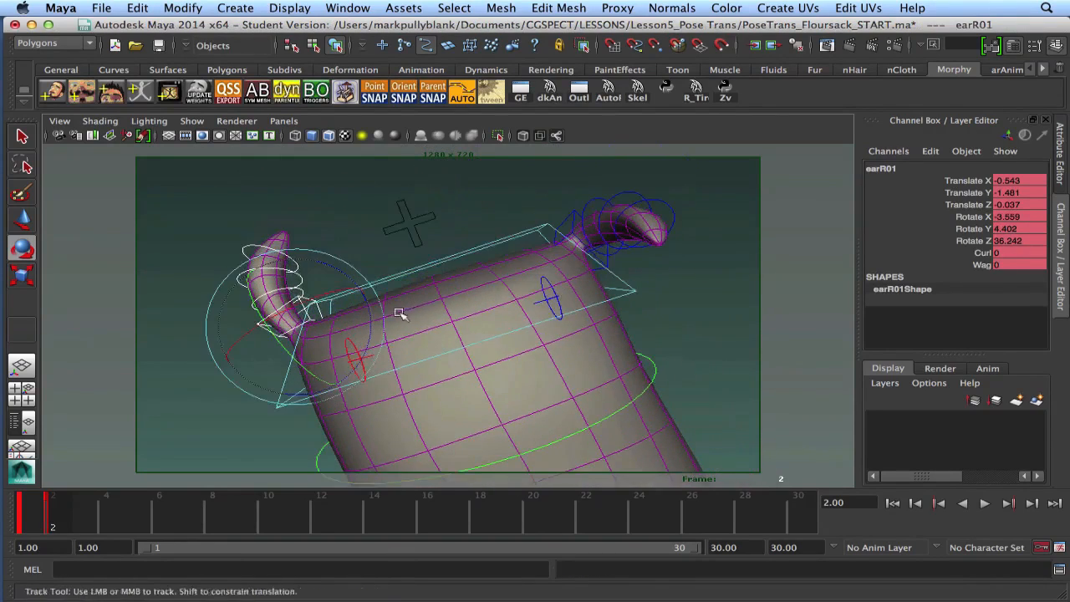
Reset the translation and rotation of the earL01 to earL04 controls to 0 at frame 2.
left_click(568, 222)
key("q")
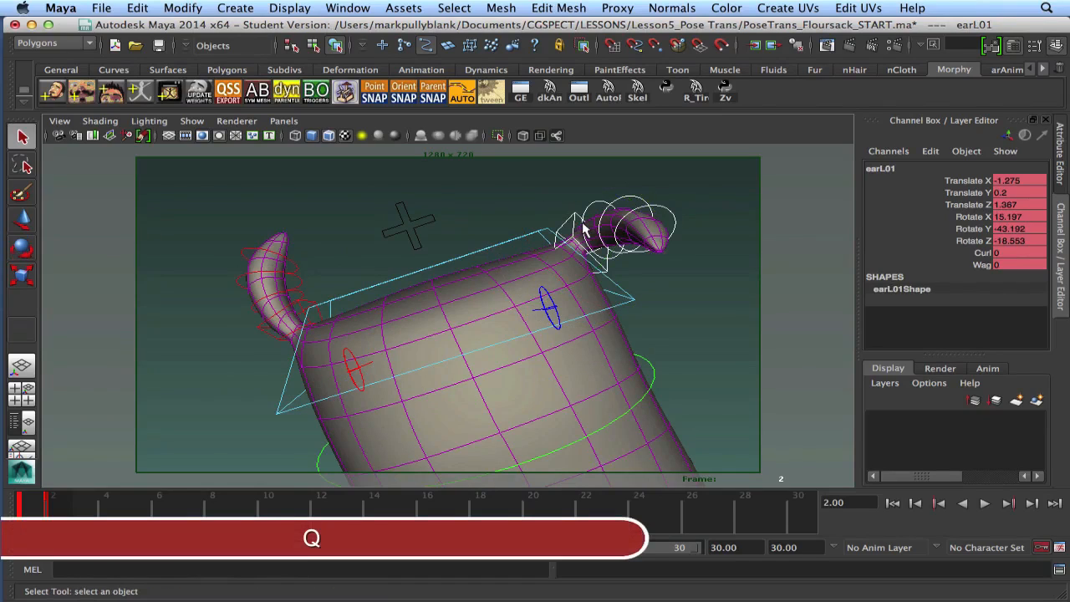
key("w")
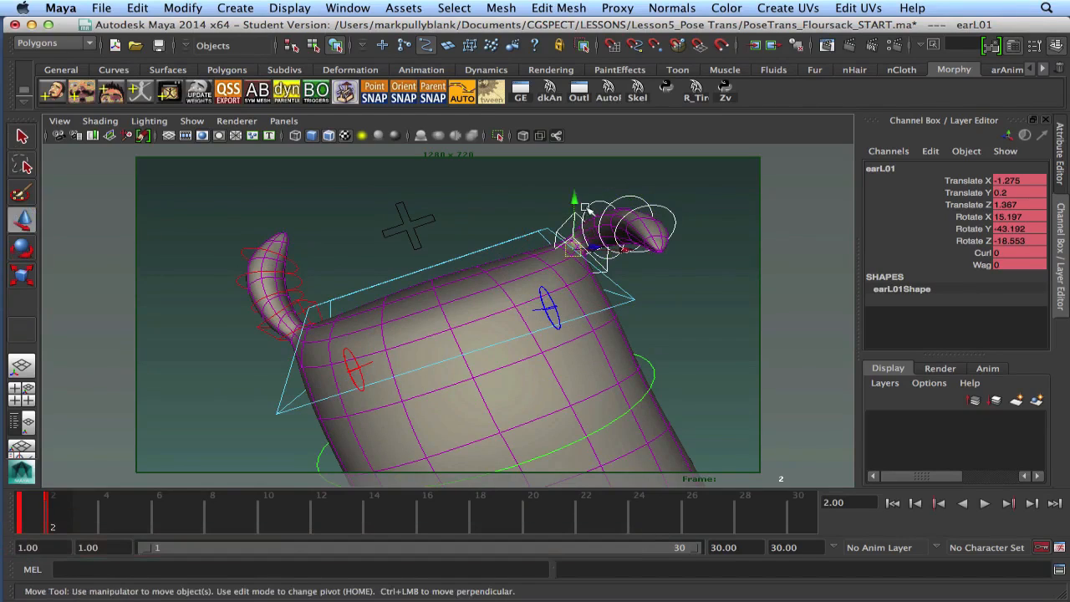
key("e")
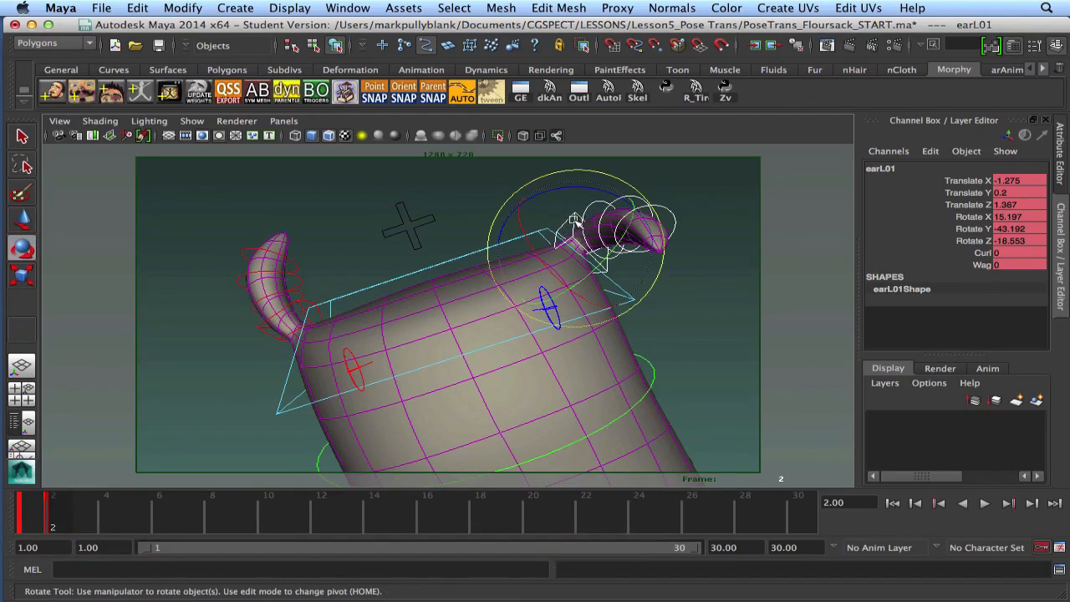
left_click(568, 216)
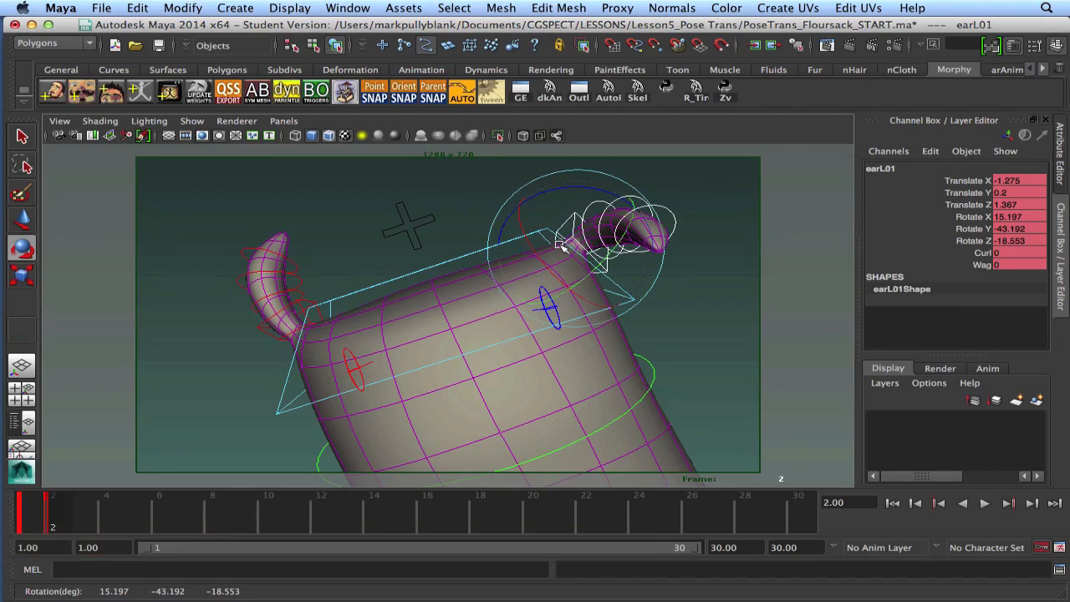
key("q")
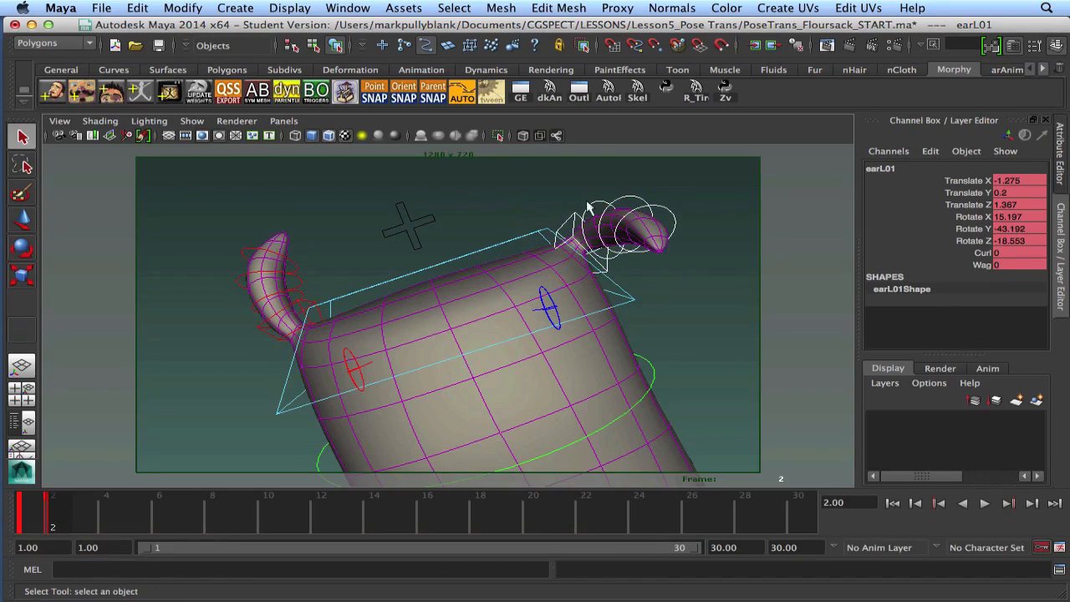
left_click(626, 204)
left_click(654, 213)
left_click_drag(1000, 182, 1004, 242)
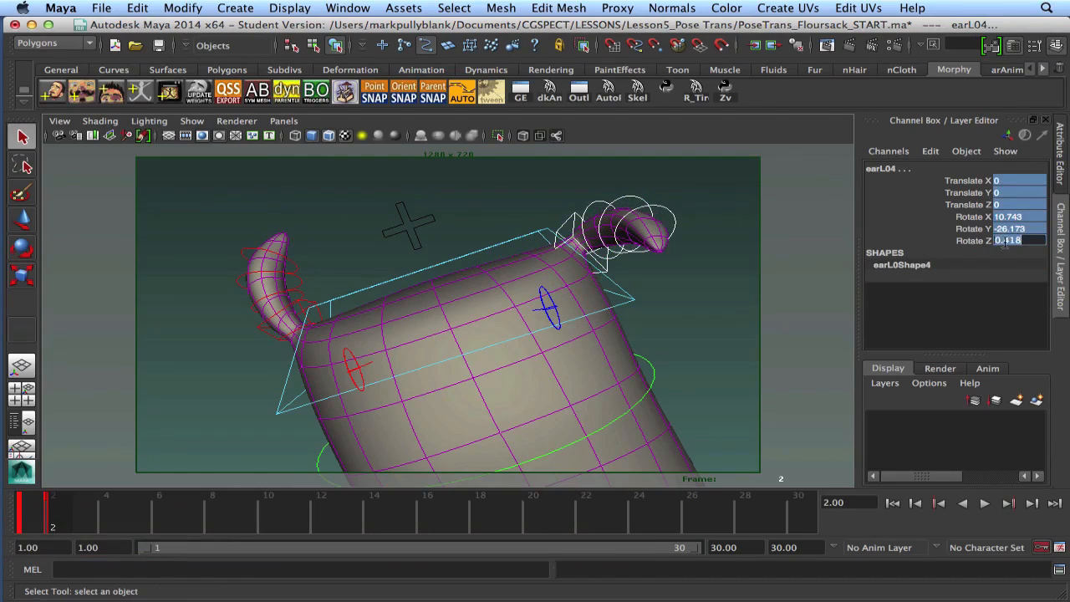
type("0")
key("Return")
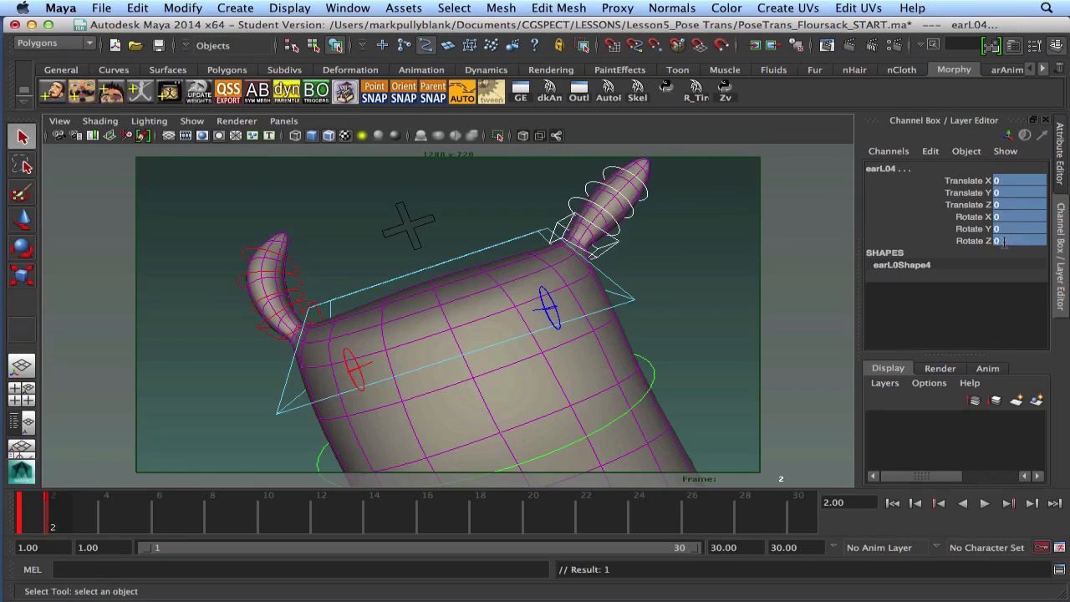
Rotate earL01 to about 20.19 in Z and move it to about 0.65 in Translate Y.
left_click(566, 233)
key("e")
left_click_drag(535, 203, 437, 216)
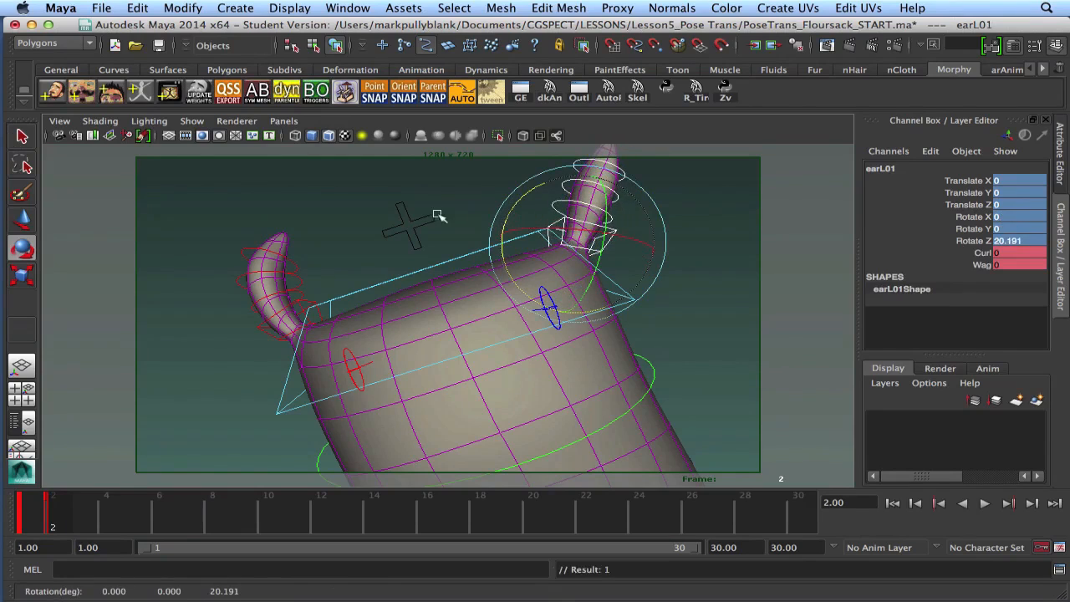
key("w")
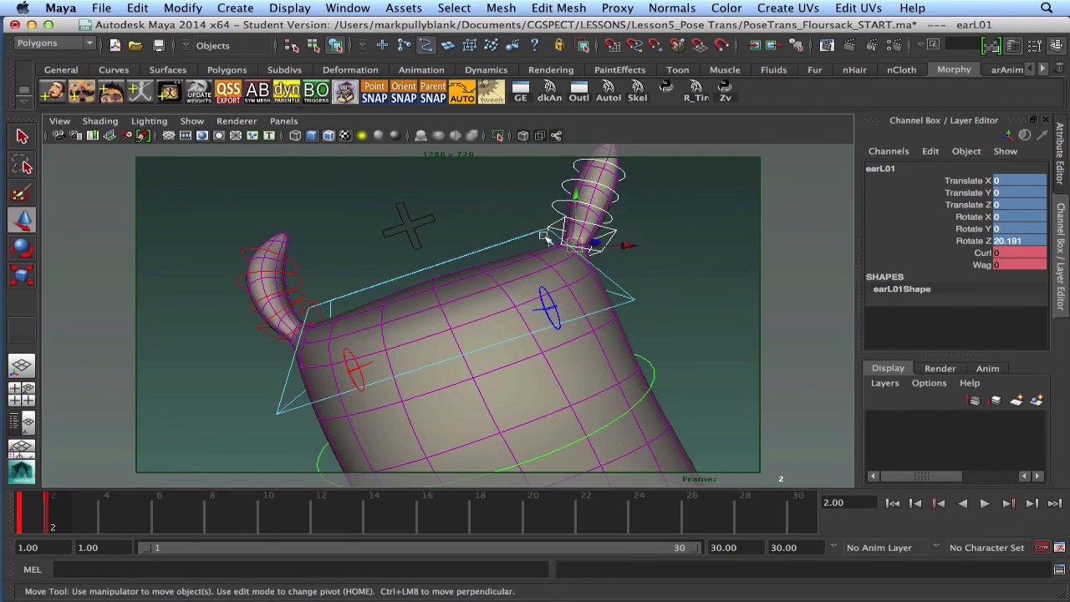
left_click_drag(592, 255, 587, 240)
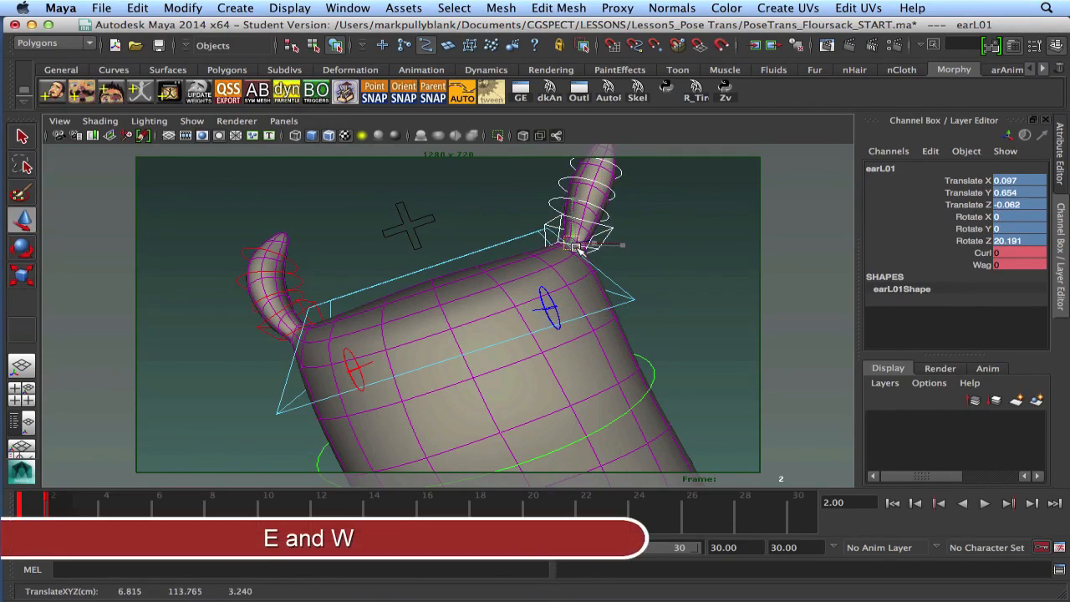
key("e")
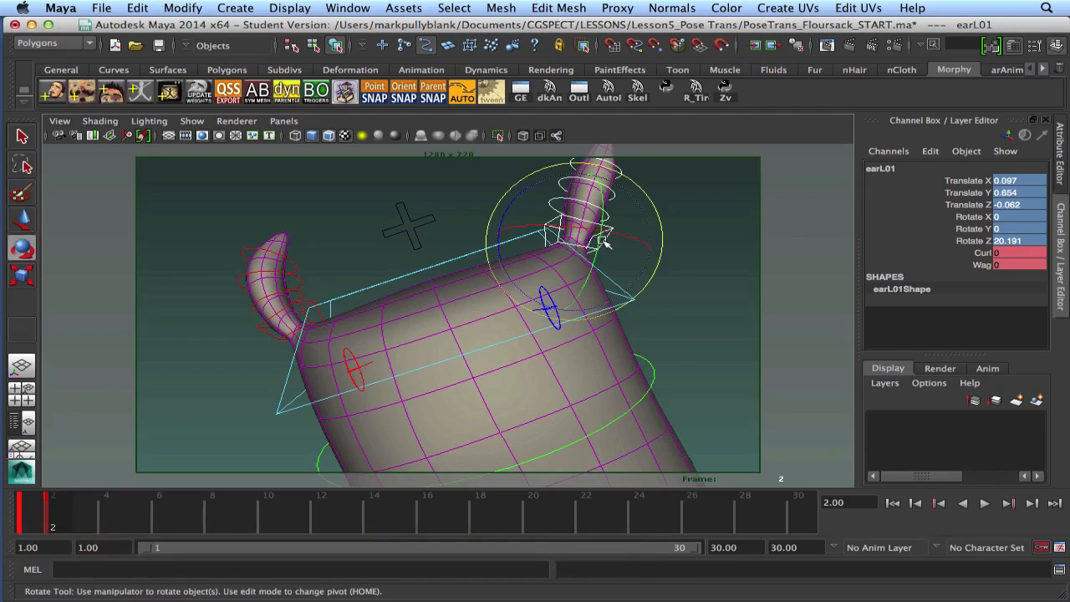
left_click(681, 238)
Curl the other ear inward by rotating earL02, earL03 and earL04 together to about 20.72 in Z.
left_click_drag(591, 214, 589, 223, "alt")
middle_click_drag(588, 214, 570, 230, "alt")
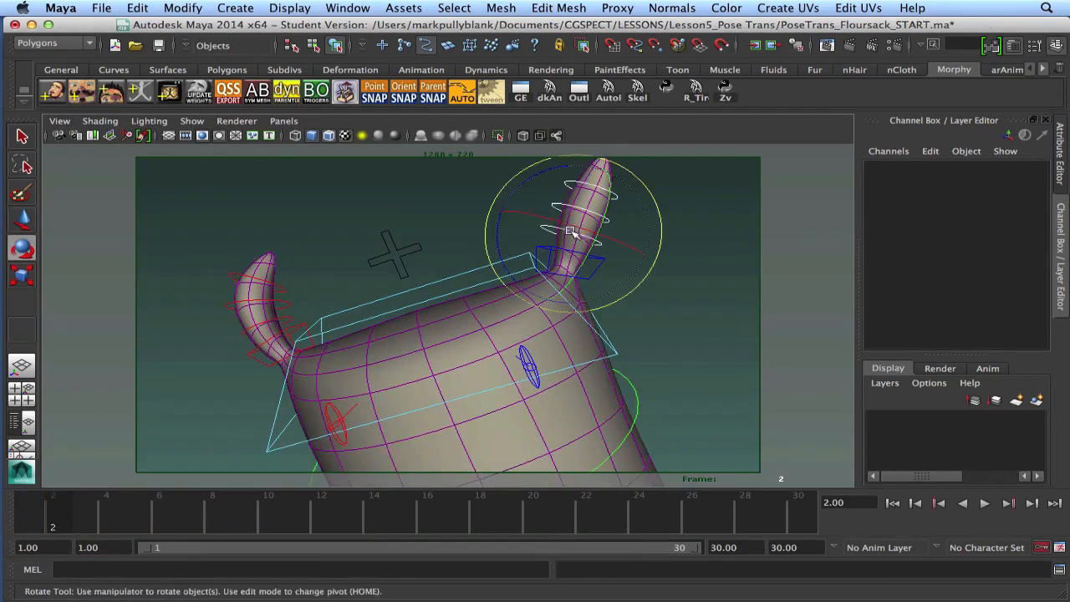
left_click(569, 229)
key("q")
left_click(590, 192)
key("e")
left_click_drag(513, 217, 519, 235)
Rotate earL01 to about 28.17 in Z and move it to about 1.11, 1.48 and -0.25.
left_click(586, 276, "shift")
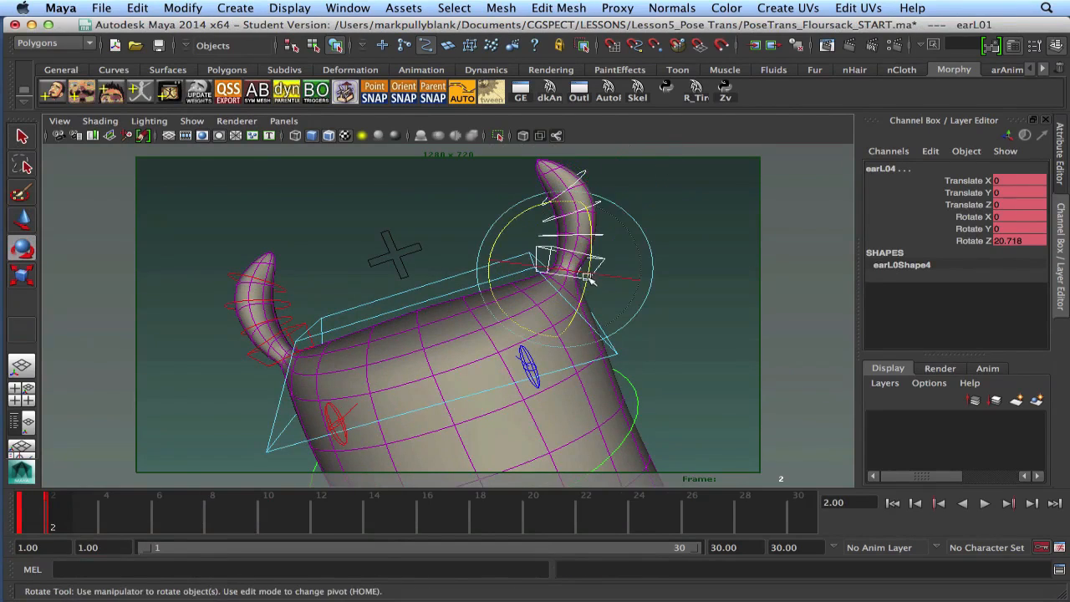
left_click(589, 279)
left_click_drag(518, 217, 520, 226)
key("w")
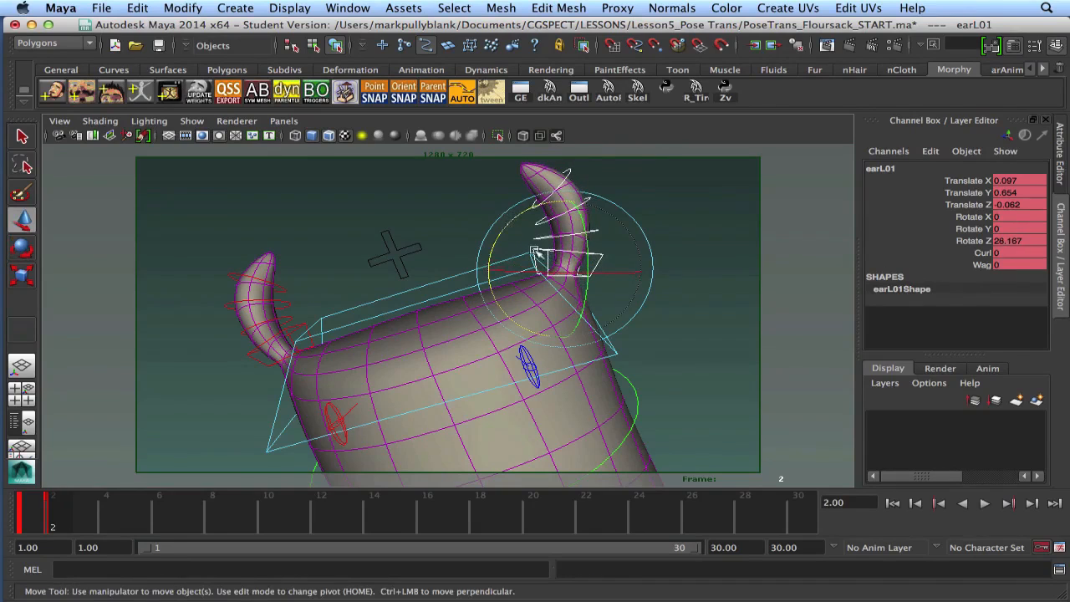
mouse_move(562, 264)
left_mouse_down()
mouse_move(547, 248)
mouse_move(545, 259)
left_mouse_up()
scroll(561, 278, "down", 3)
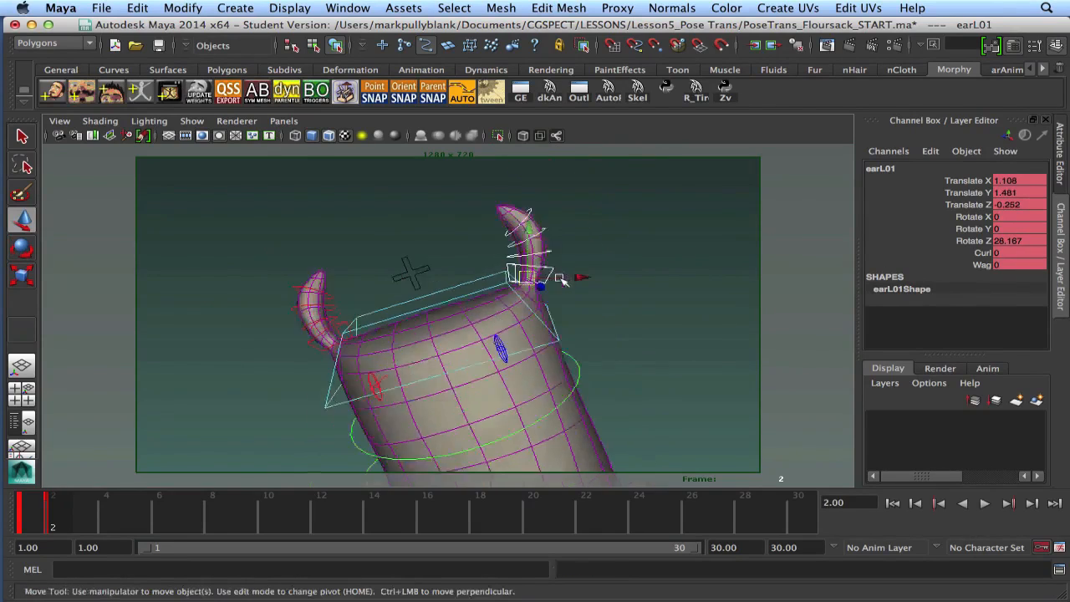
scroll(560, 277, "down", 2)
Raise IKChest at frame 2 to about 1.48 in Translate Y to stretch the upper body.
left_click(458, 266)
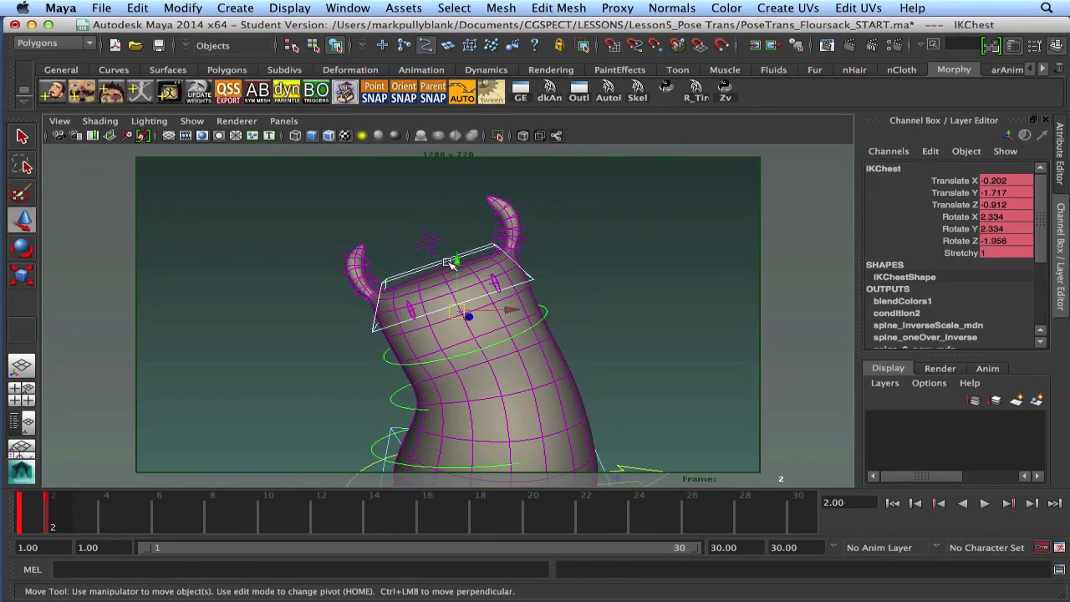
left_click(458, 271)
mouse_move(457, 272)
left_mouse_down()
mouse_move(405, 270)
mouse_move(433, 262)
mouse_move(432, 244)
left_mouse_up()
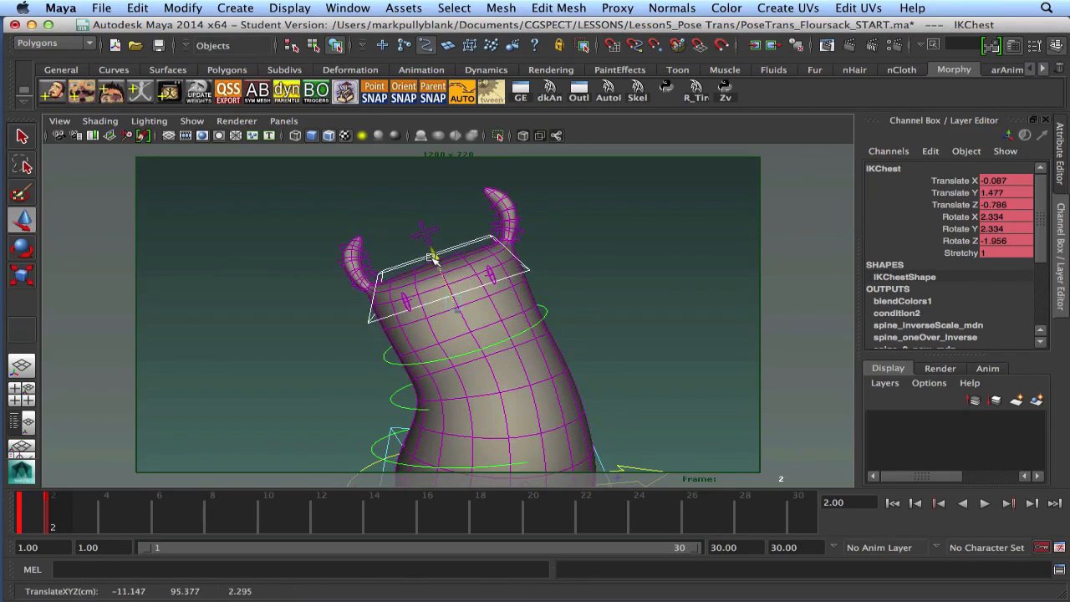
left_click_drag(454, 292, 449, 252, "alt")
Move spineFK_03 at frame 2 to about 0.16, 1.38 and -0.11 to reshape the torso curve.
left_click(465, 301)
left_click(411, 366)
left_click_drag(475, 316, 470, 313)
middle_click_drag(493, 417, 497, 334, "alt")
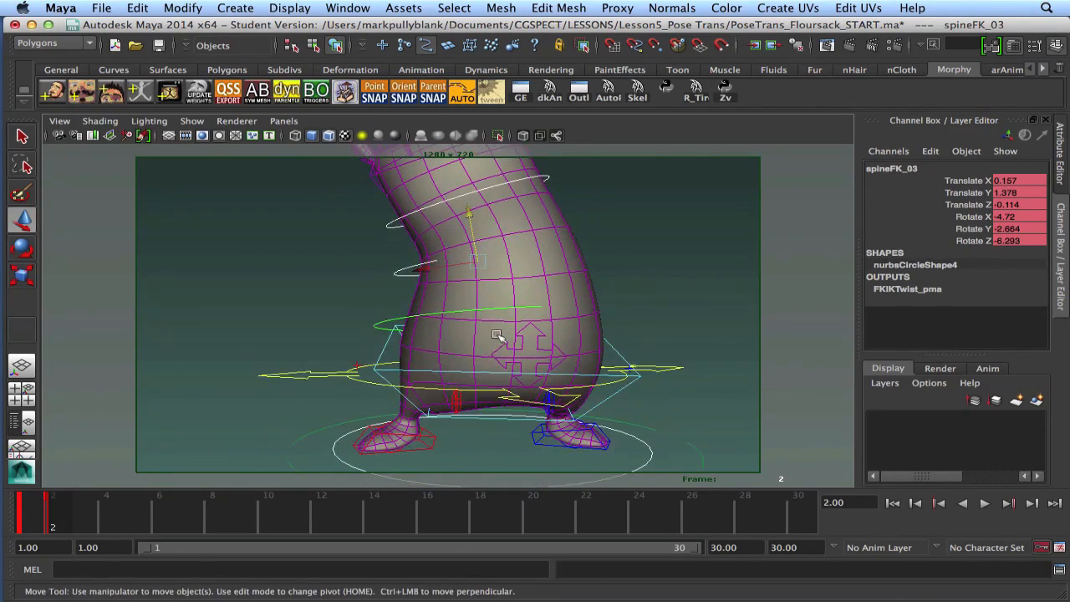
Lower IKHips at frame 2 to about 0.23 in Translate Y, key its translation, and flip between the two keys to compare the poses.
left_click(459, 372)
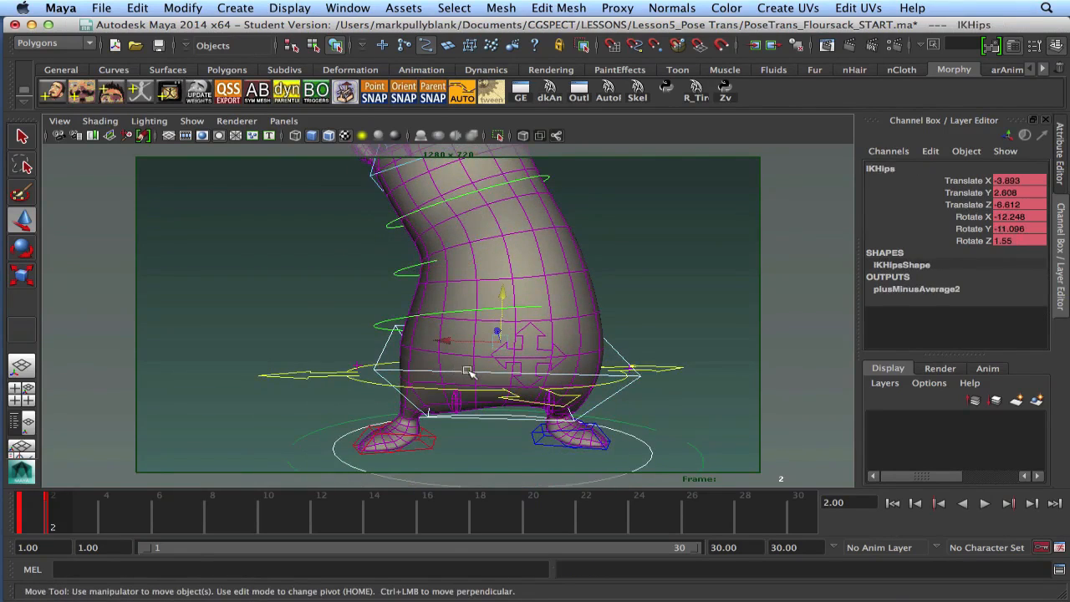
left_click_drag(504, 297, 499, 307)
key("shift+w")
key("alt+comma")
key("alt+period")
key("alt+comma")
key("alt+period")
Rotate IKChest at frame 2 in side view to tilt the top of the sack backward.
scroll(483, 315, "down", 5)
middle_click_drag(488, 293, 504, 338, "alt")
left_click_drag(505, 341, 652, 322, "alt")
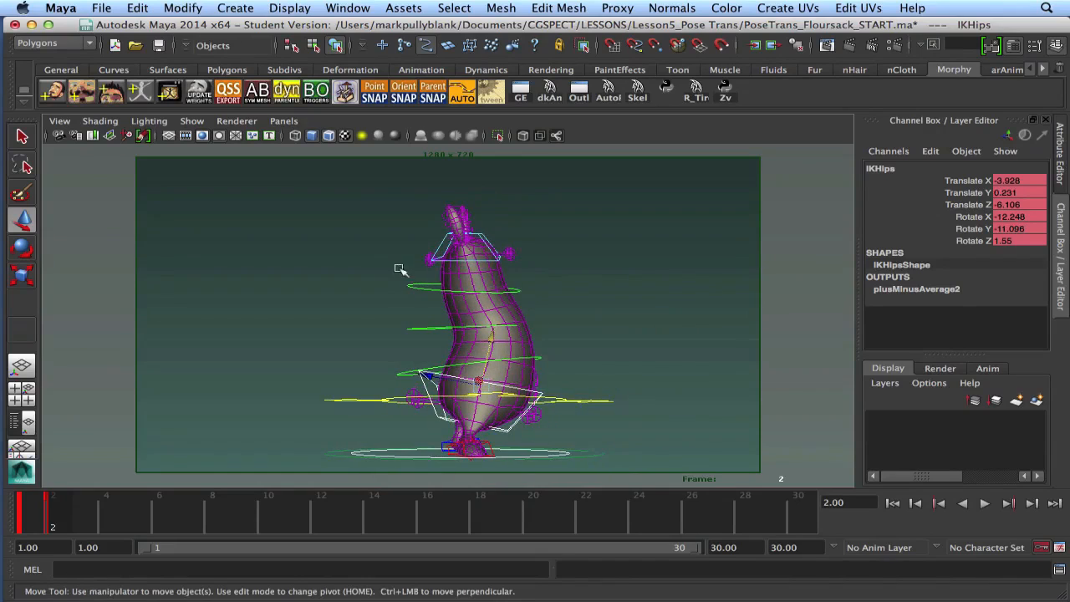
left_click(452, 246)
key("e")
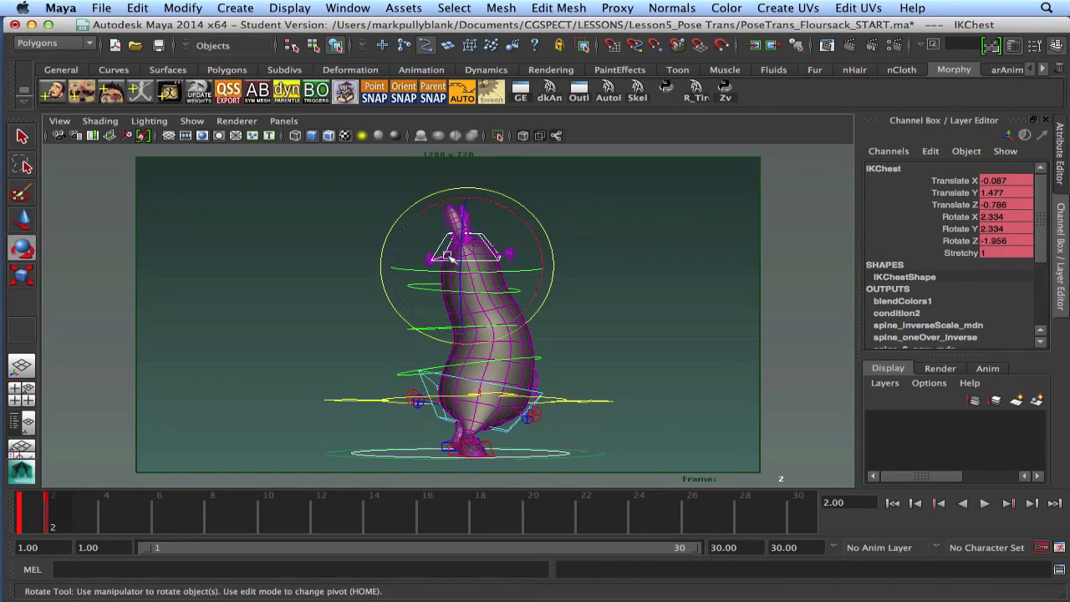
left_click_drag(535, 224, 508, 215)
Rotate spineFK_04 at frame 2 to arch the upper body further back, and go to frame 1.
left_click(363, 263)
left_click(506, 242)
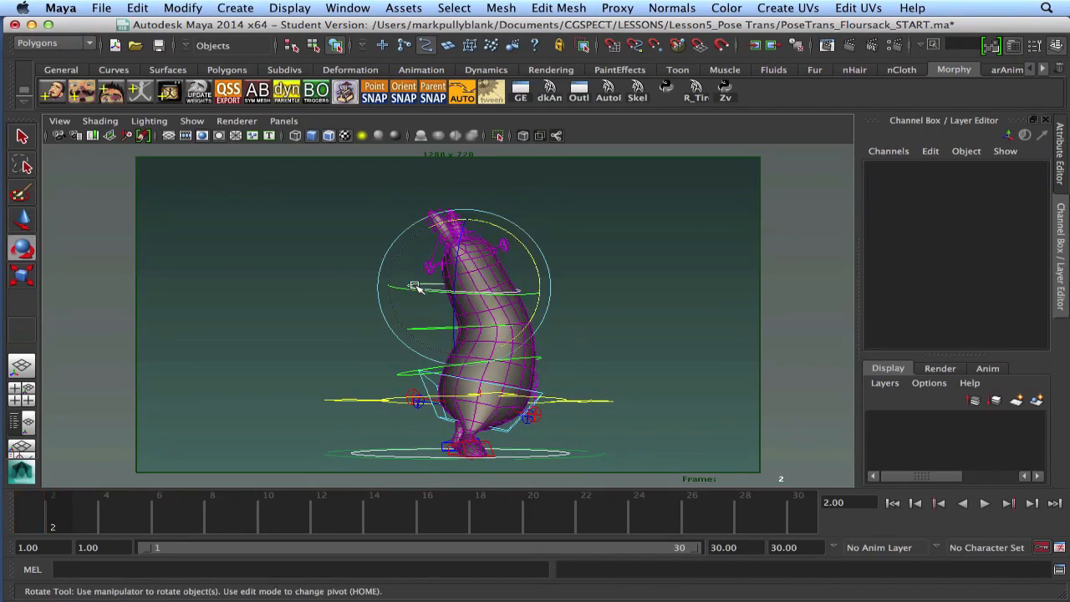
left_click_drag(525, 250, 468, 266)
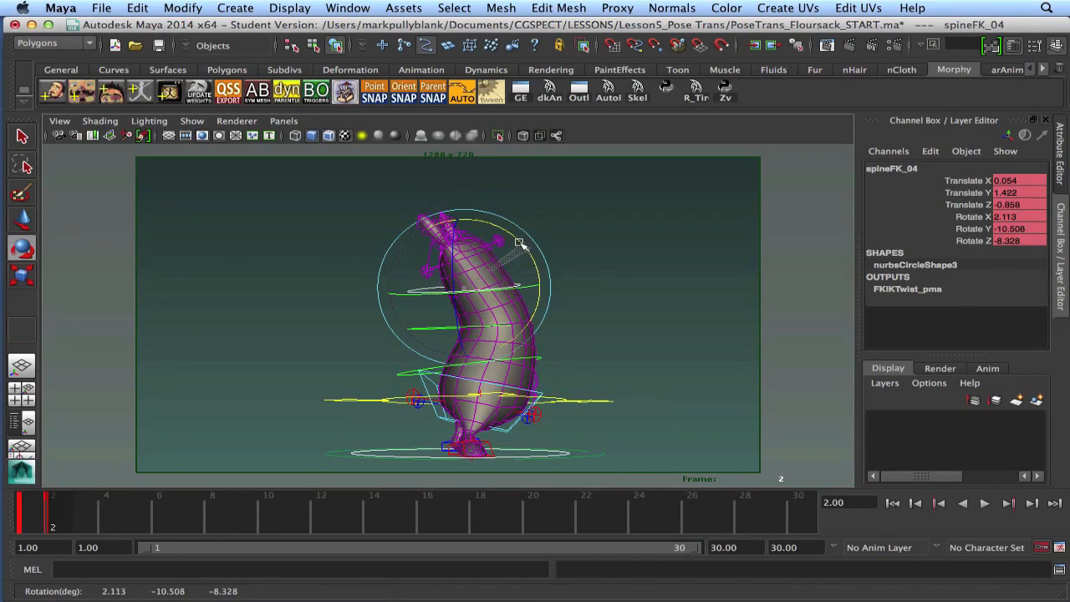
left_click_drag(393, 309, 370, 318, "alt")
left_click(34, 511)
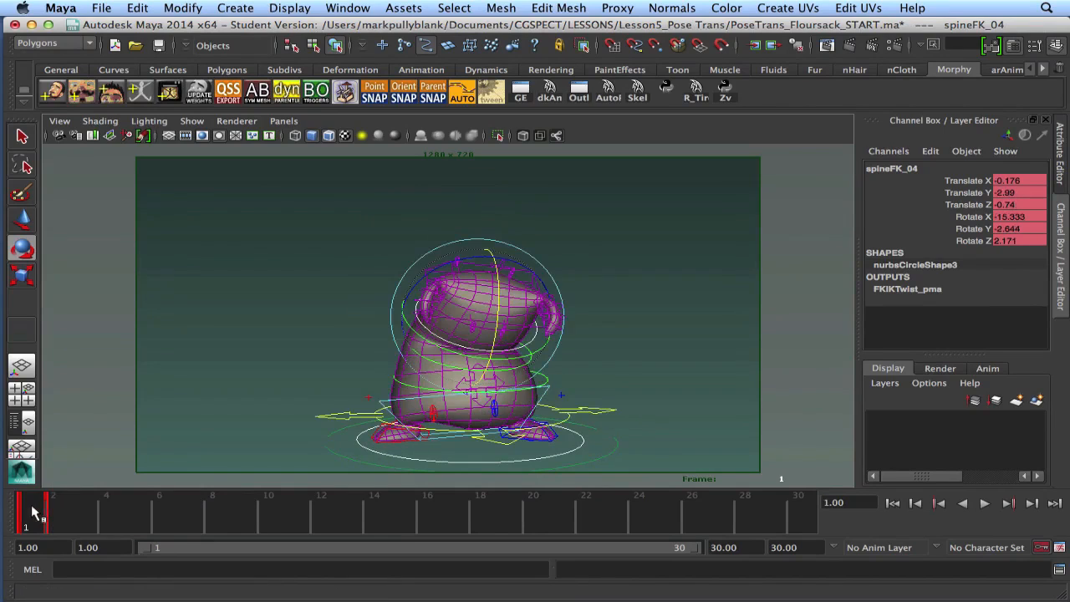
Flip repeatedly between the frame 1 and frame 2 keys to compare the crouch with the stretched pose.
key("period")
key("comma")
key("period")
key("comma")
key("period")
key("comma")
key("period")
key("comma")
key("period")
key("comma")
key("period")
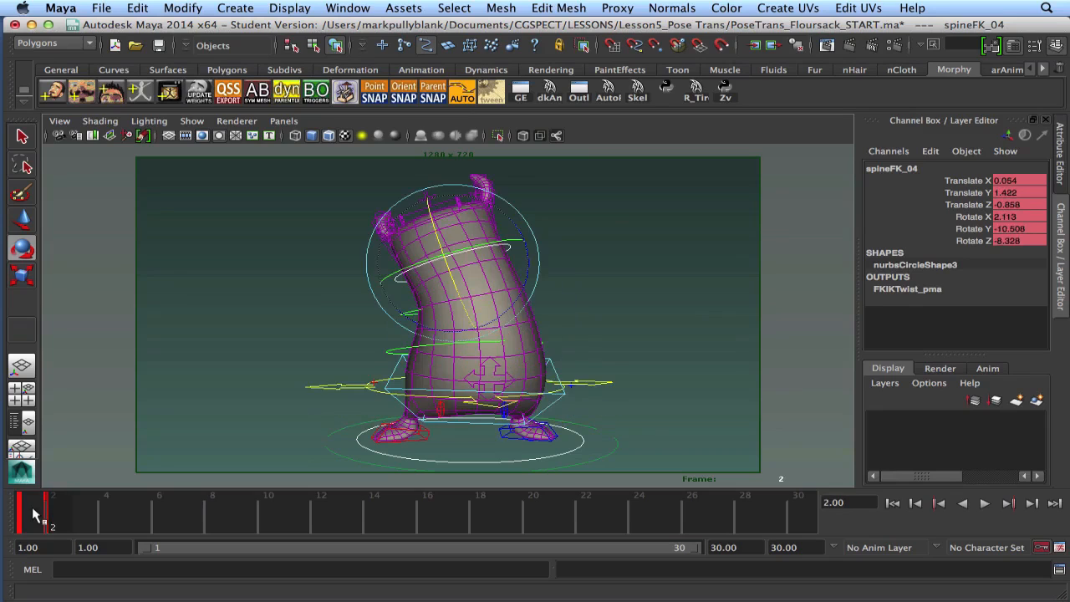
Move the foot control IKLeg_R at frame 2 to about -3.62 in X and 0.42 in Z, and compare the two key poses.
left_click(387, 433)
key("w")
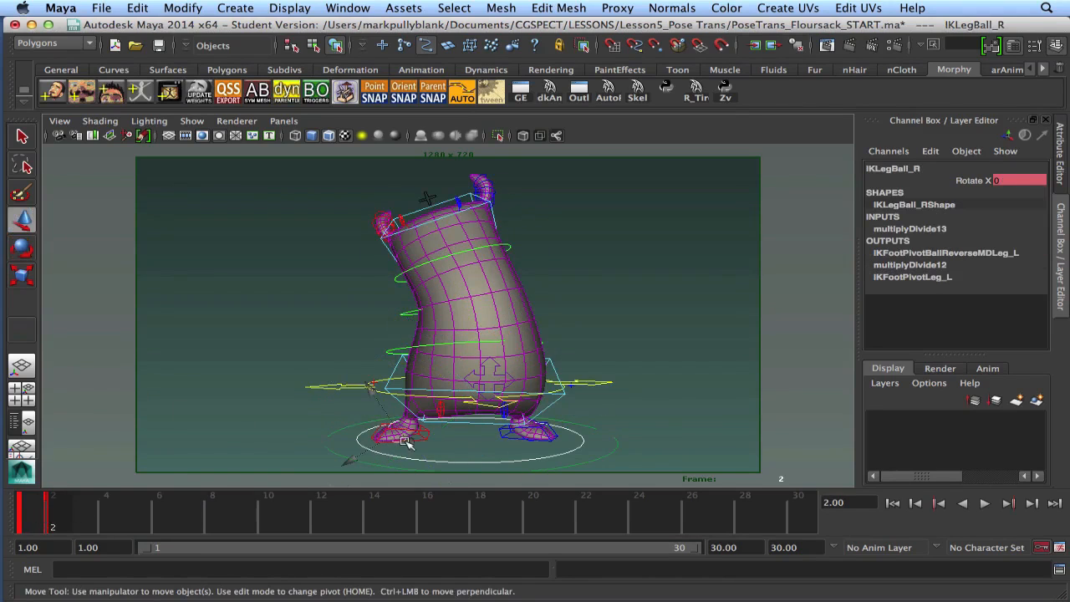
left_click(424, 432)
left_click_drag(362, 430, 368, 432)
key("comma")
key("period")
key("comma")
key("period")
key("comma")
key("period")
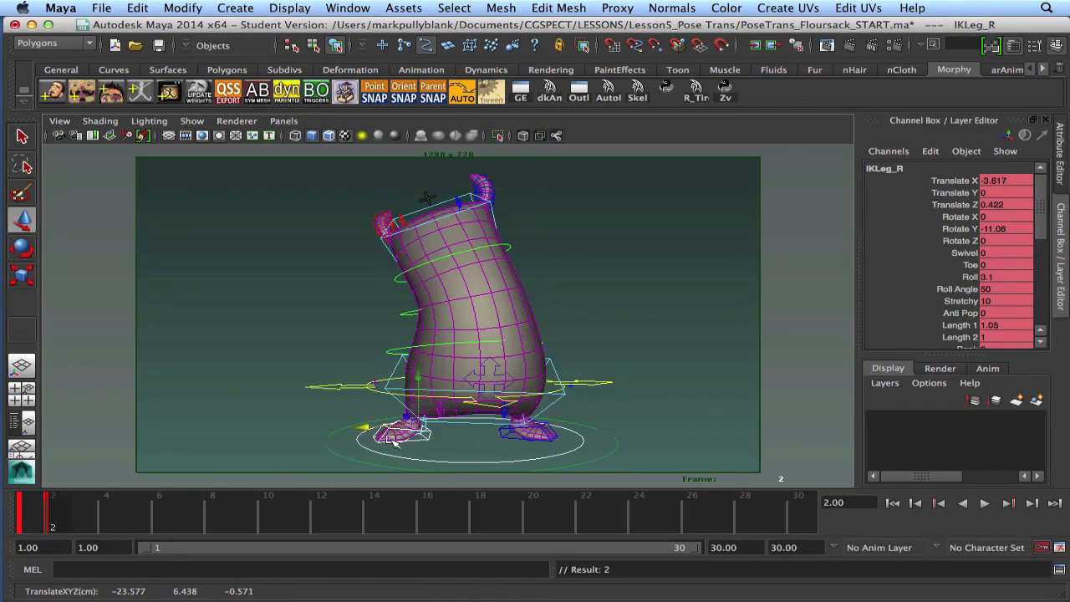
key("comma")
key("period")
Set IKLeg_L's Toe Pivot to -4.5 and Heel Pivot to -2.5 at frame 2, and flip between the keys to compare.
left_click(552, 437)
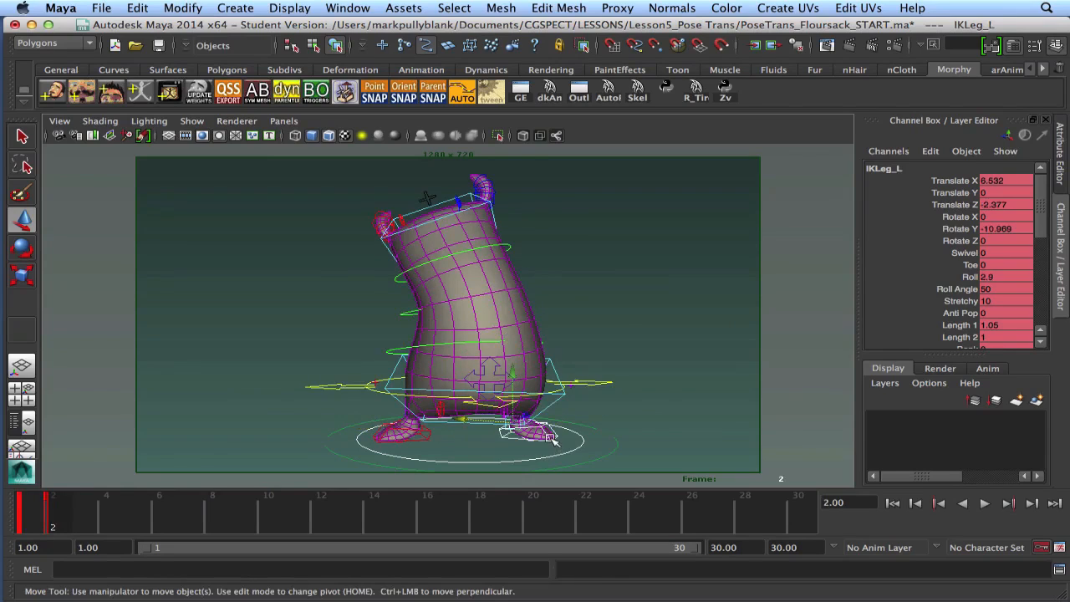
scroll(980, 301, "down", 2)
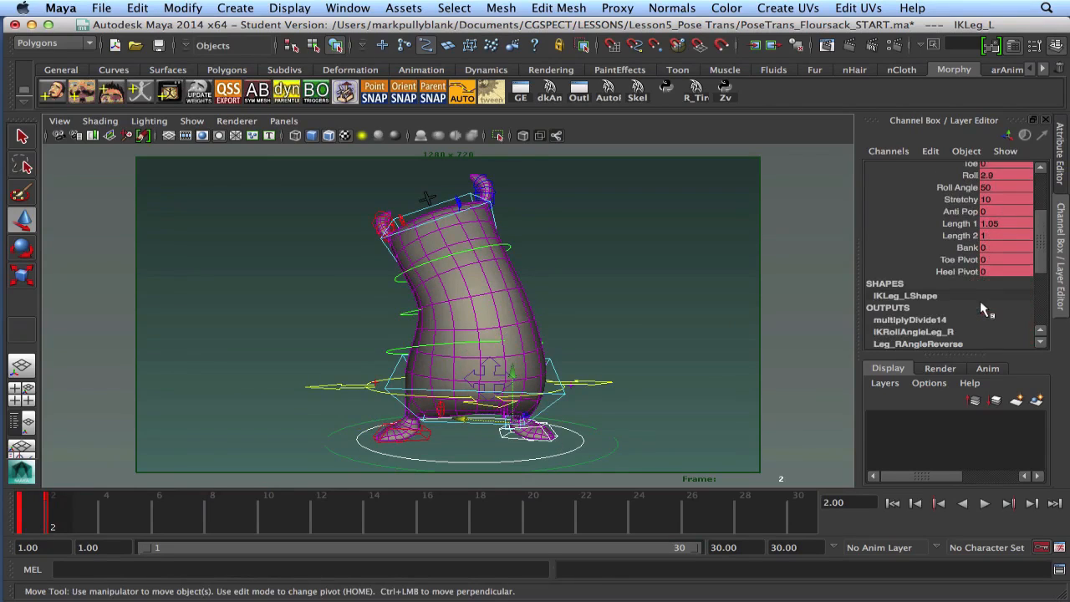
left_click(962, 305)
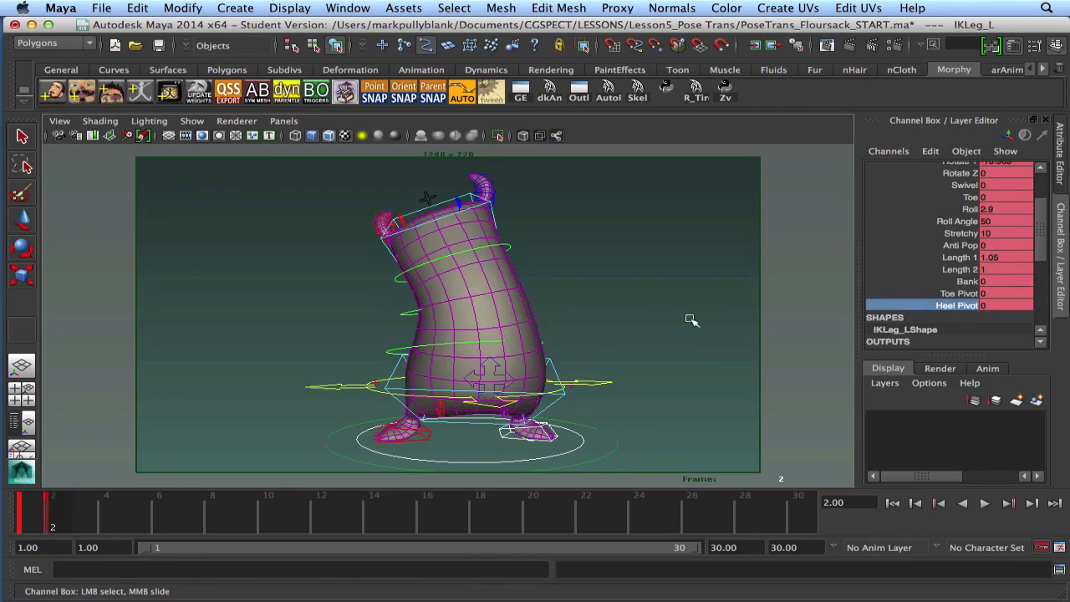
mouse_move(658, 321)
middle_mouse_down()
mouse_move(702, 318)
mouse_move(657, 320)
middle_mouse_up()
key("z")
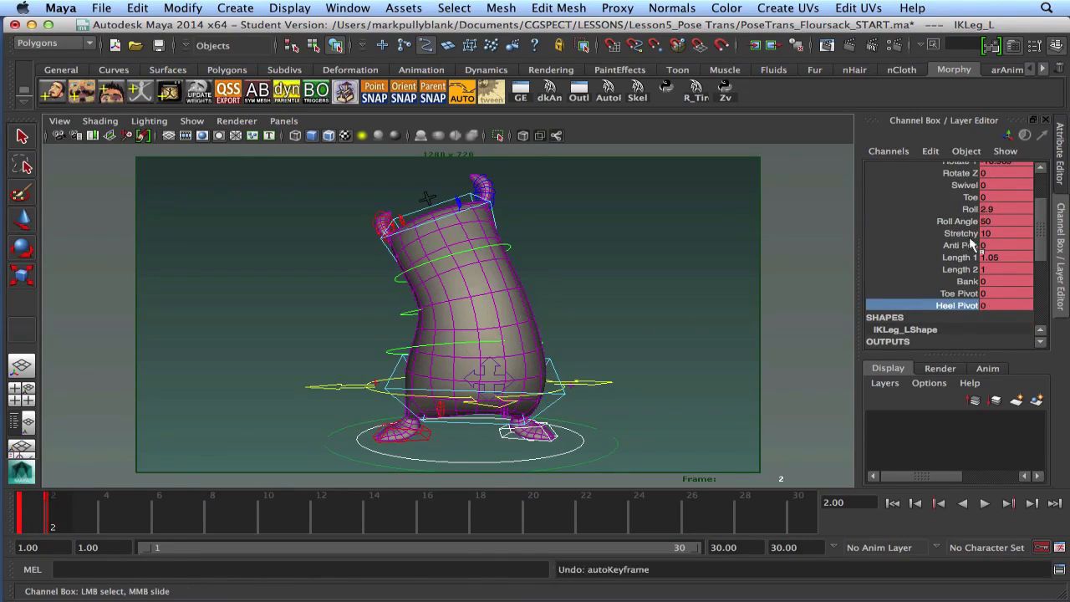
left_click(960, 293)
middle_click_drag(665, 315, 642, 321)
key("comma")
key("period")
key("comma")
key("period")
key("comma")
key("period")
key("comma")
key("period")
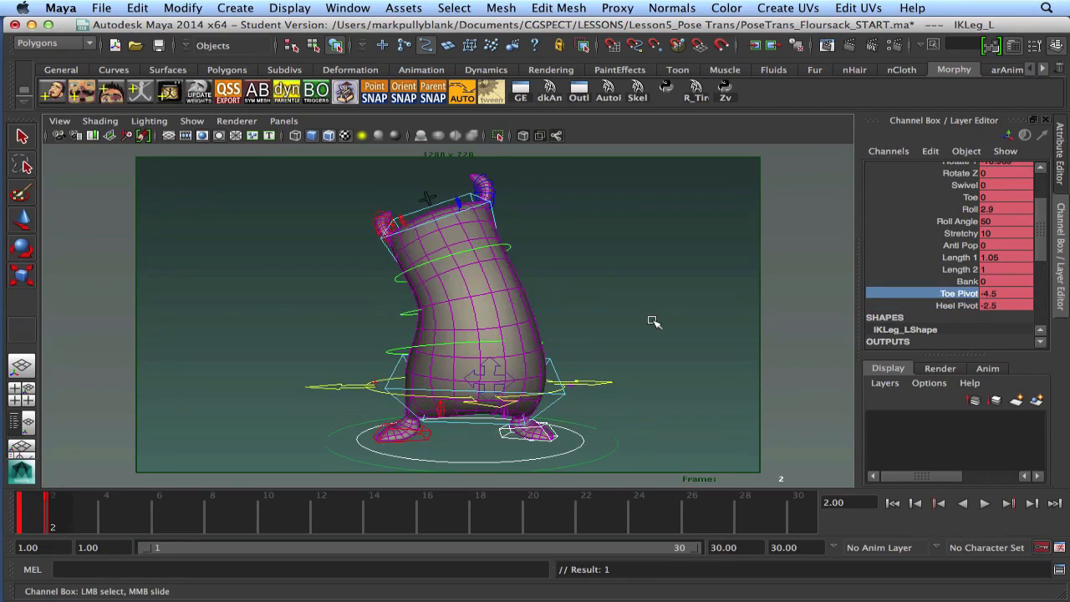
Rotate earR01 at frame 2 to about 3.43, -4.07 and 34.62, and check the pose against frame 1.
left_click_drag(473, 291, 584, 303, "alt")
scroll(584, 303, "up", 5)
middle_click_drag(535, 286, 513, 365, "alt")
left_click_drag(516, 339, 504, 334, "alt")
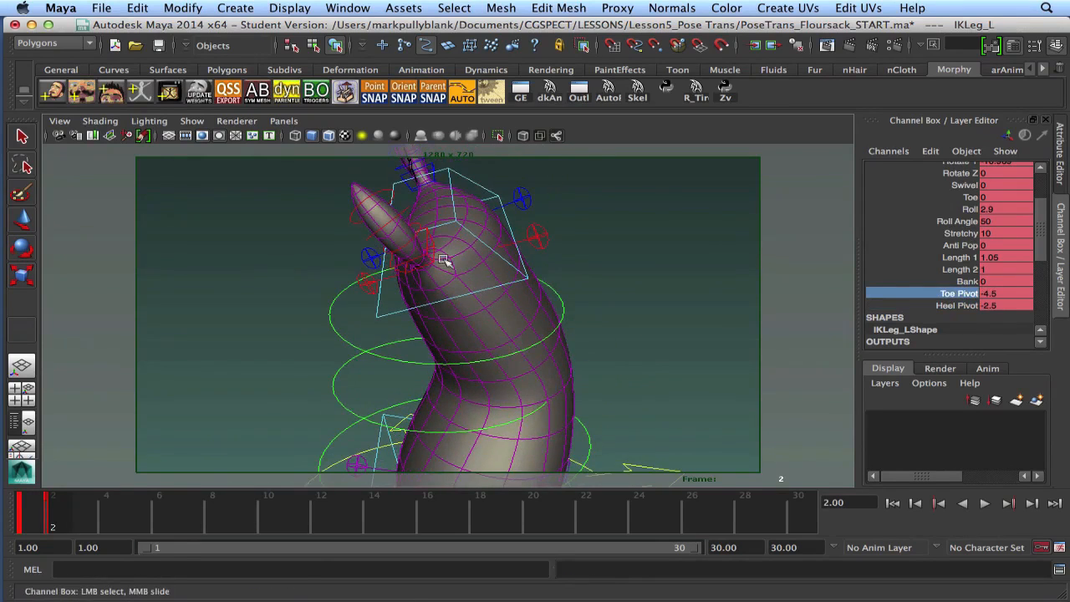
left_click(424, 251)
key("w")
key("e")
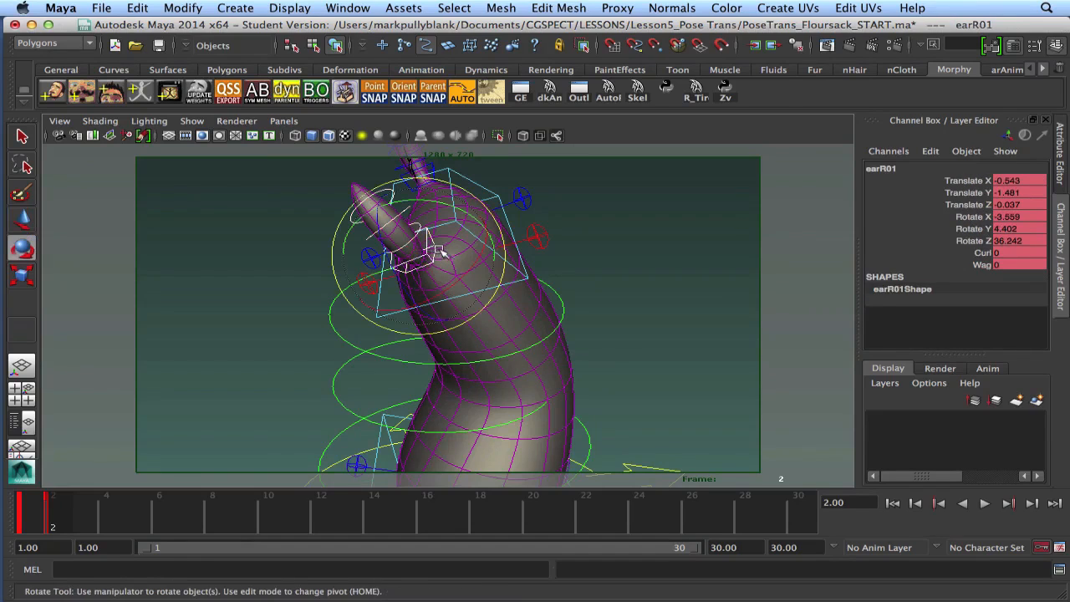
left_click_drag(446, 237, 474, 272)
left_click_drag(478, 294, 357, 306, "alt")
right_click_drag(357, 307, 322, 294, "alt")
left_click_drag(376, 289, 391, 269, "alt")
middle_click_drag(391, 269, 395, 299, "alt")
left_click_drag(394, 299, 396, 297, "alt")
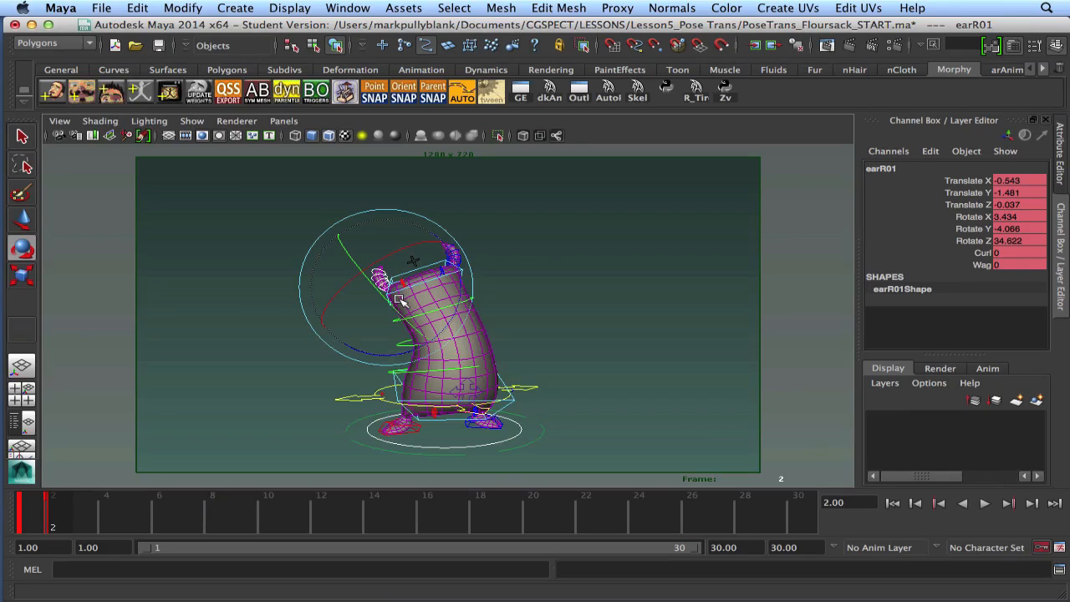
key("alt+comma")
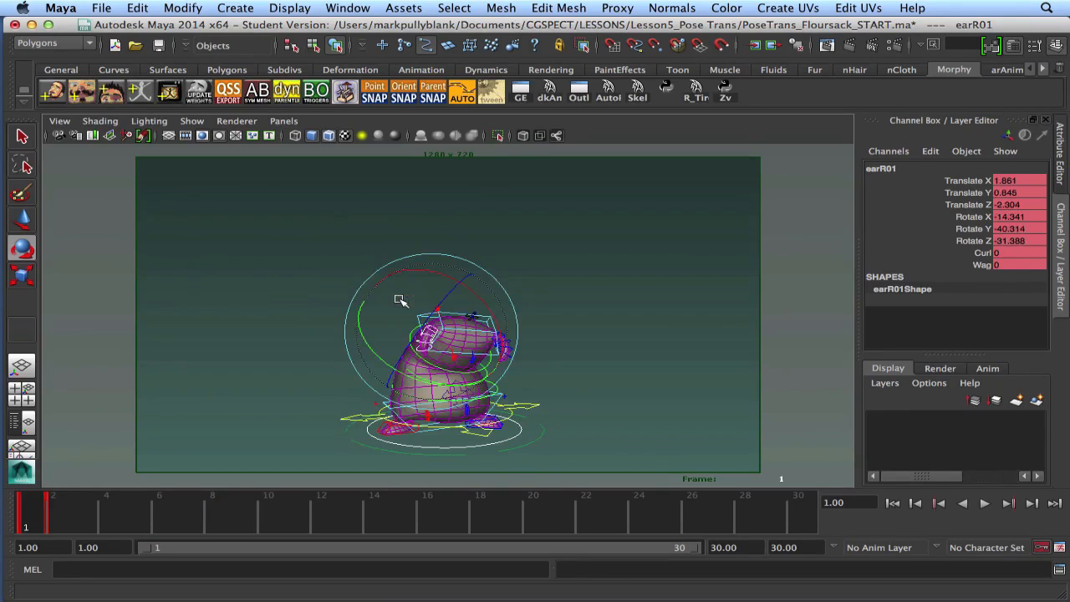
left_click(61, 508)
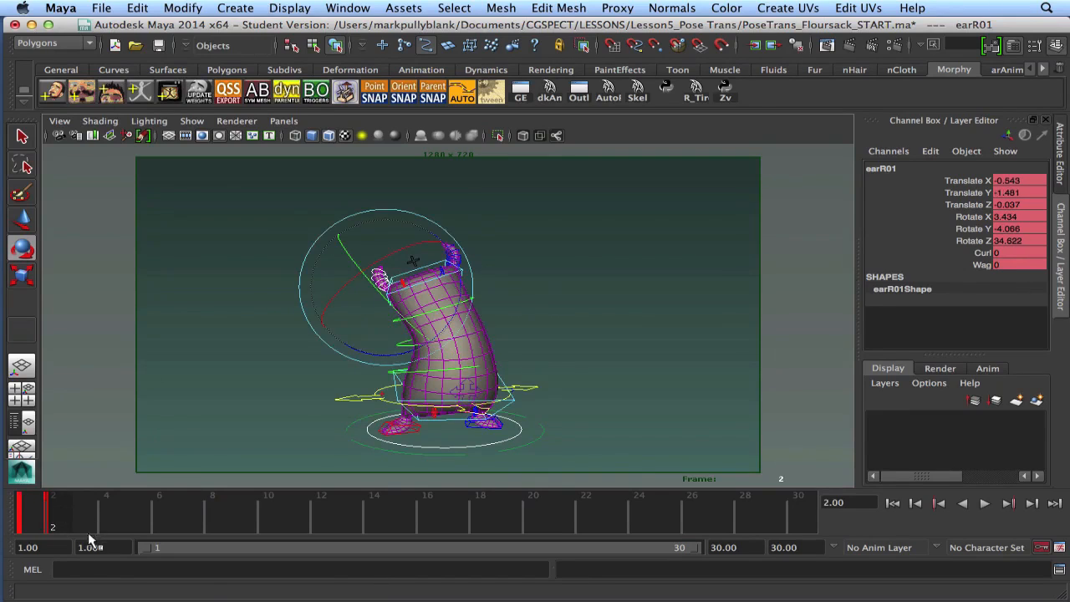
Extend the animation and playback range to end at frame 48.
left_click(789, 547)
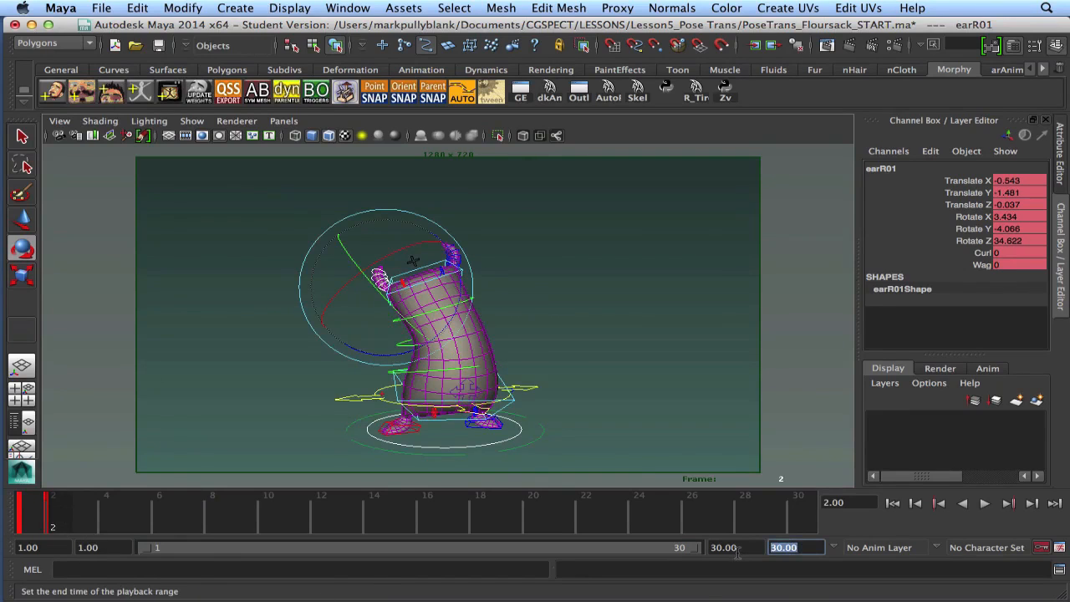
type("48")
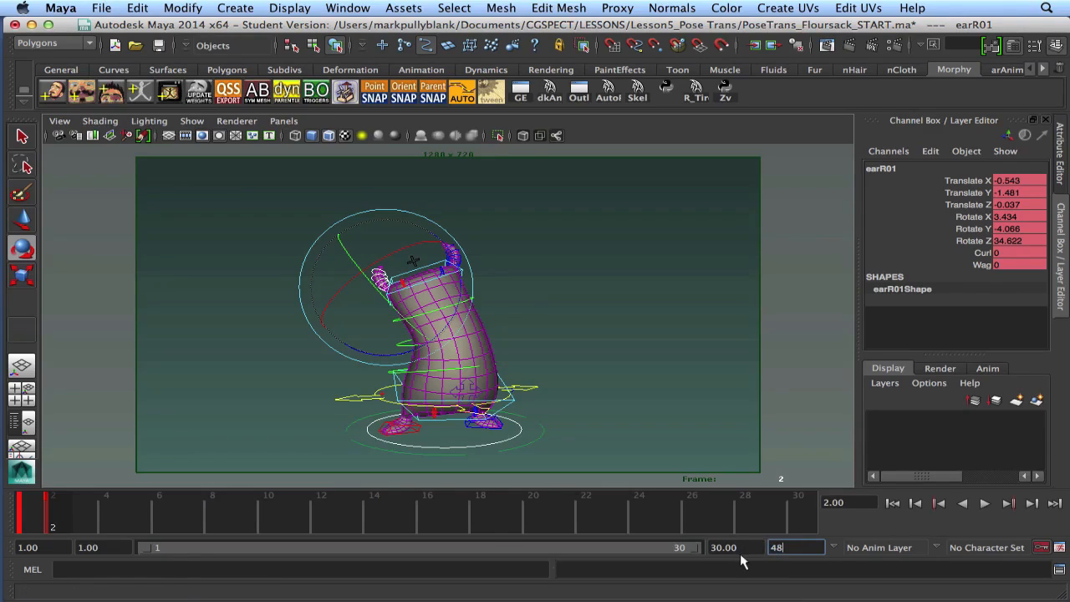
key("Return")
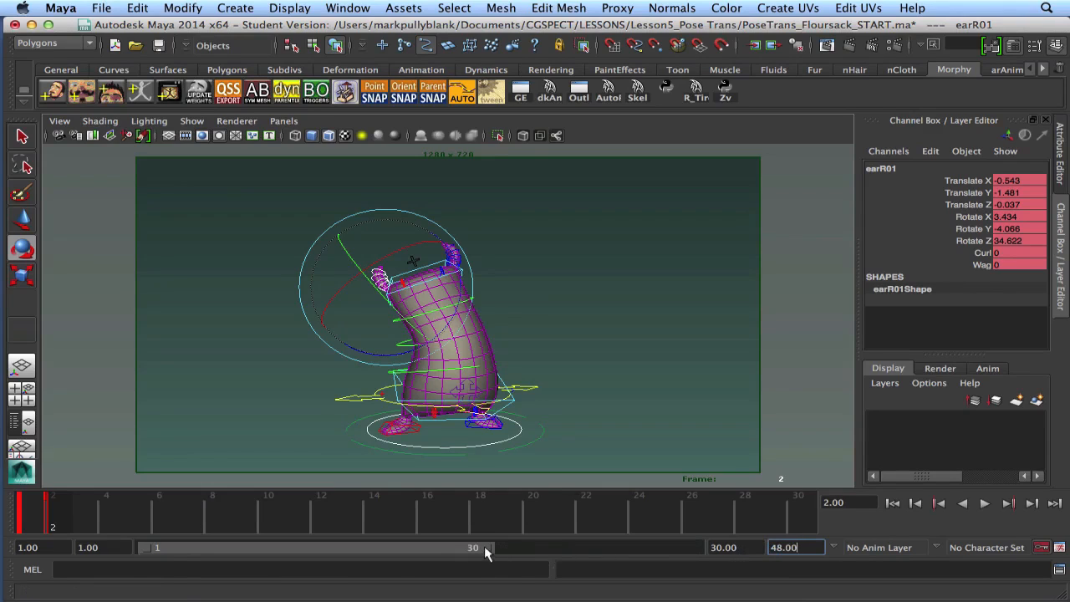
left_click_drag(484, 546, 703, 547)
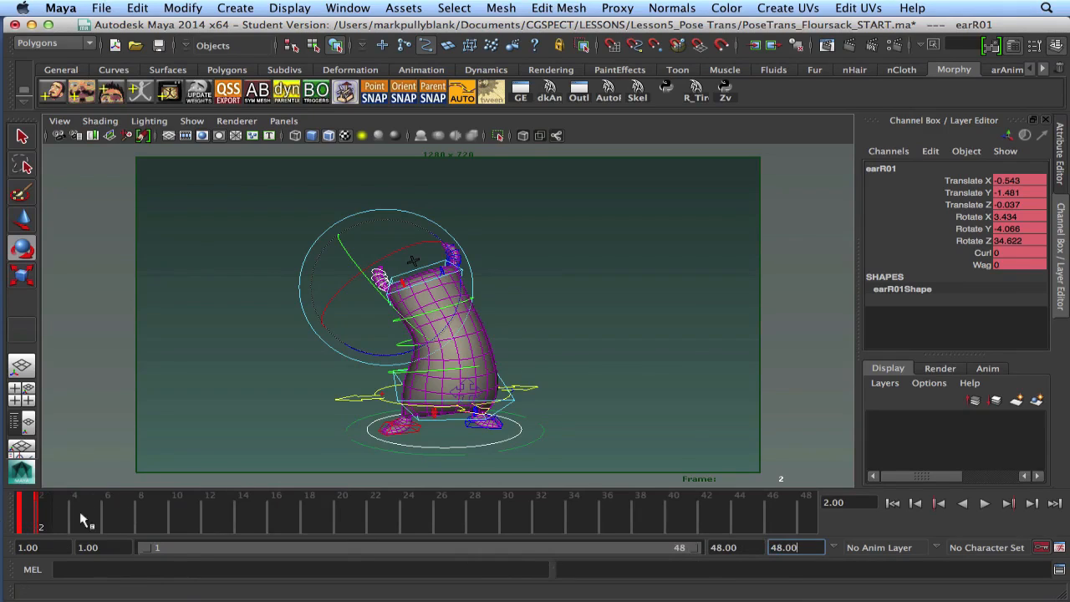
Try to move only earR01's frame 2 key to frame 20 in the timeline, and undo the move.
left_click(45, 511, "shift")
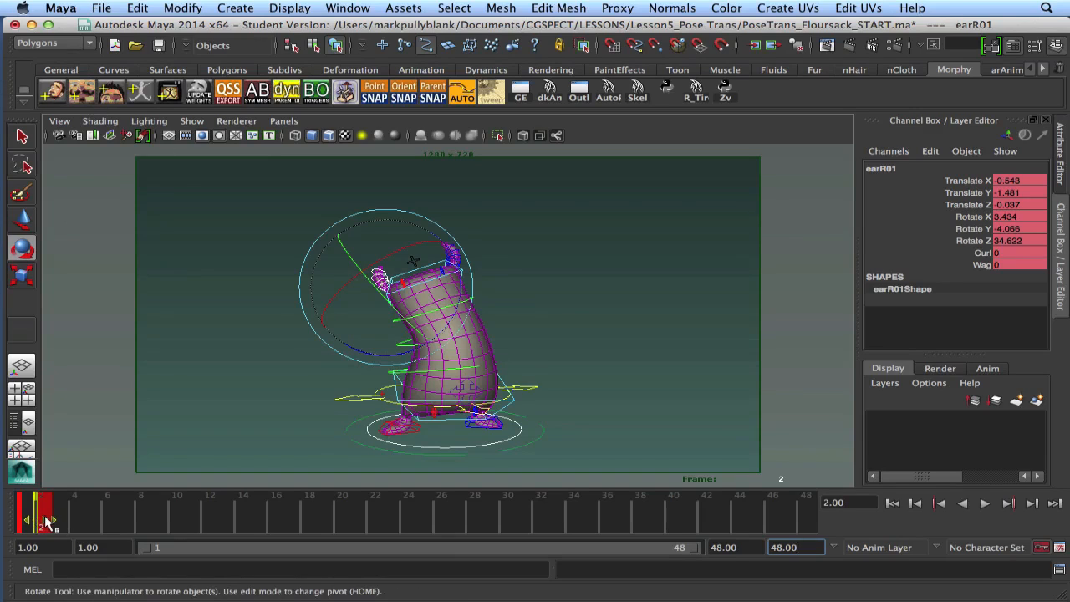
left_click_drag(46, 521, 310, 543)
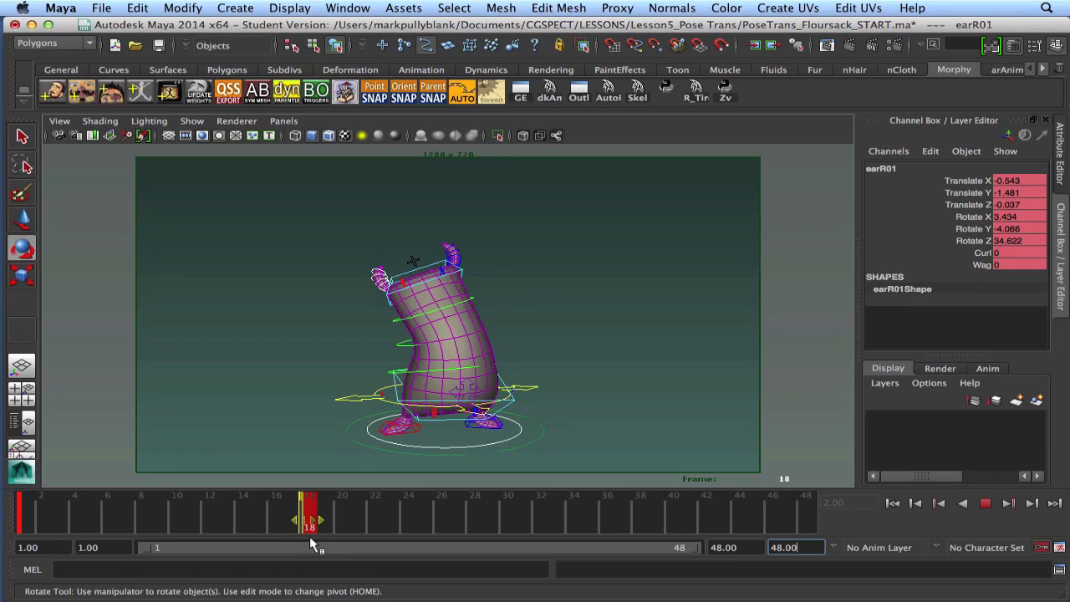
mouse_move(309, 536)
left_mouse_down()
mouse_move(298, 535)
mouse_move(347, 545)
left_mouse_up()
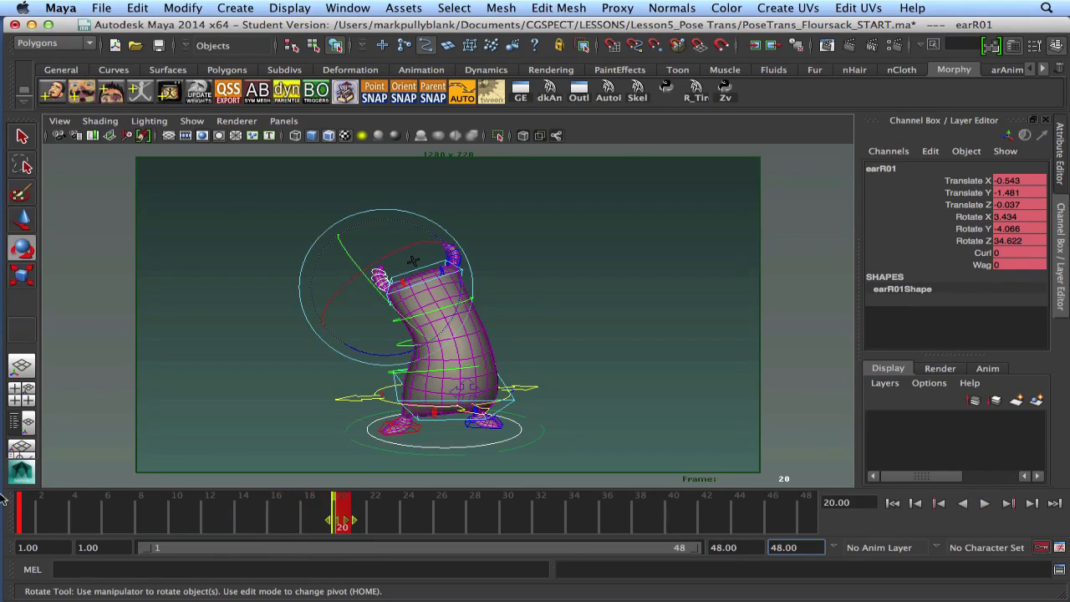
left_click(53, 517)
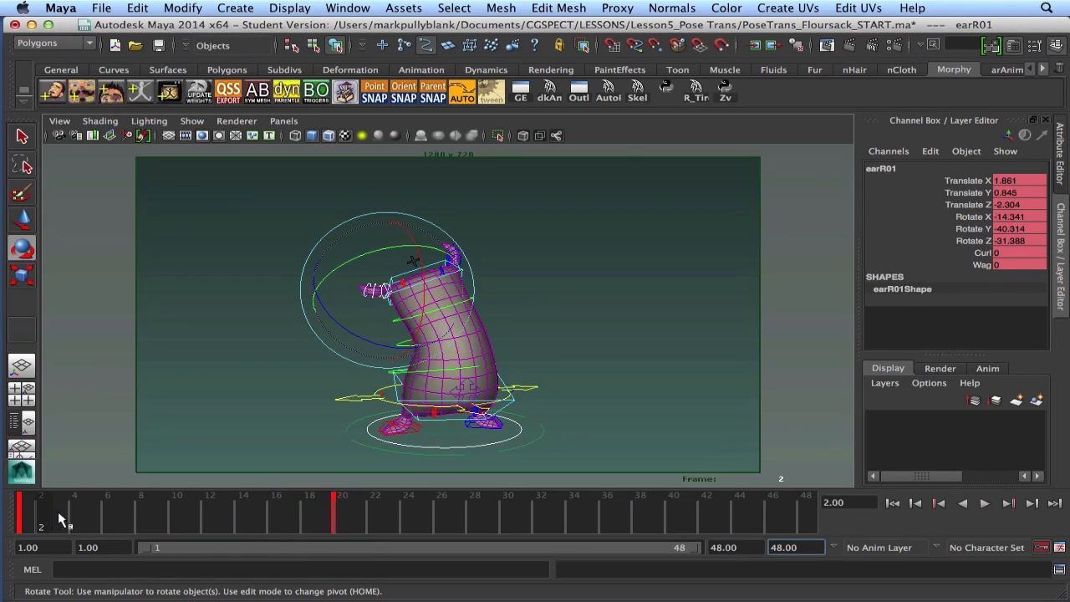
key("ctrl+z")
key("ctrl+z")
key("ctrl+z")
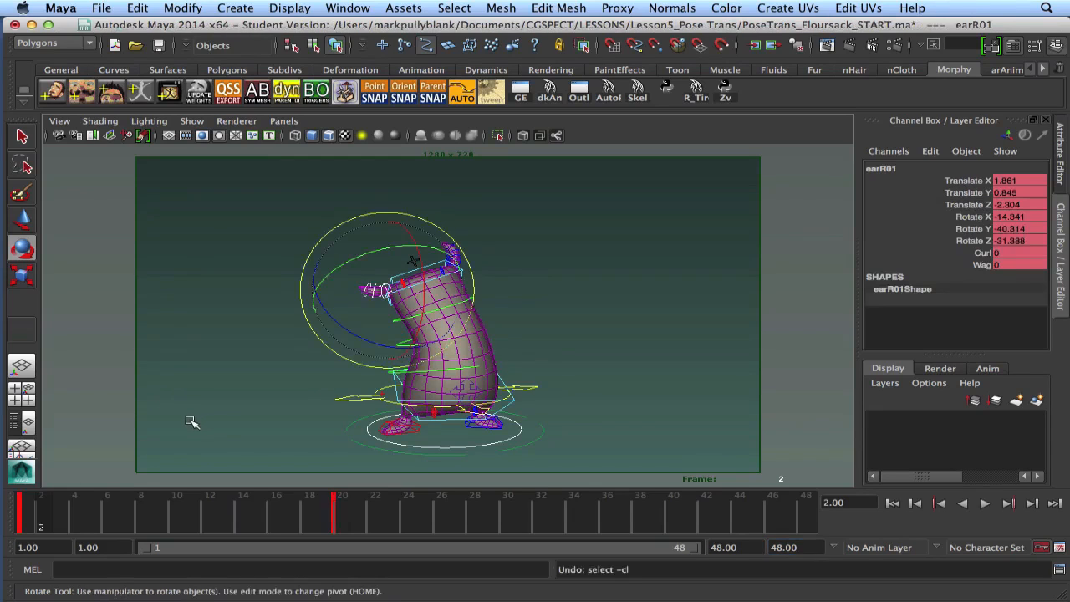
Select all of the flour sack's rig controls.
left_click_drag(255, 193, 585, 529)
key("q")
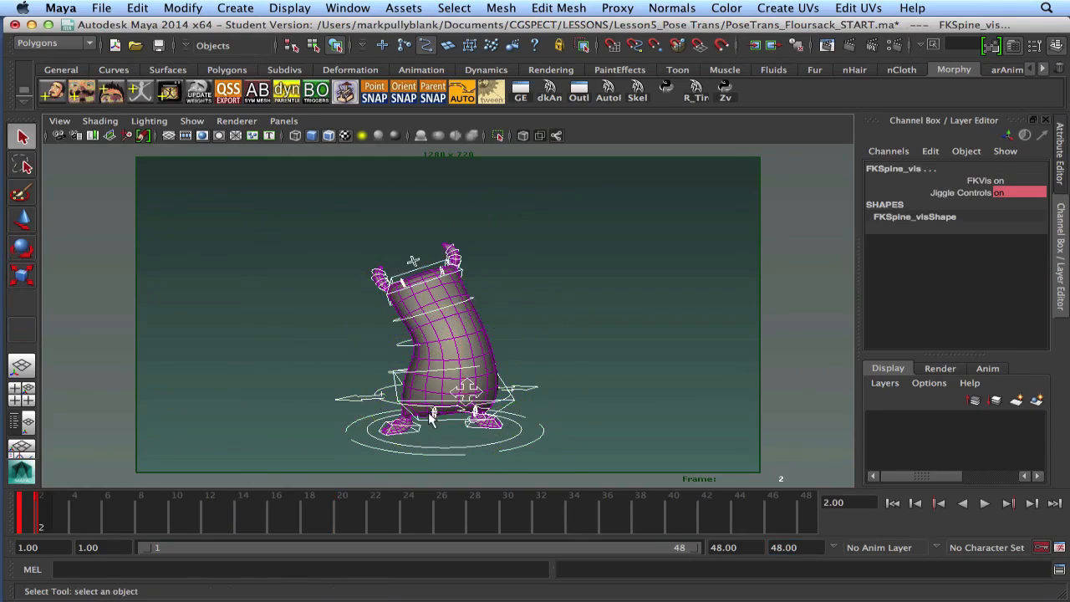
Try to retime the selected controls' frame 2 keys to frame 20 in the timeline, compare the poses, and undo the move.
left_click(49, 520, "shift")
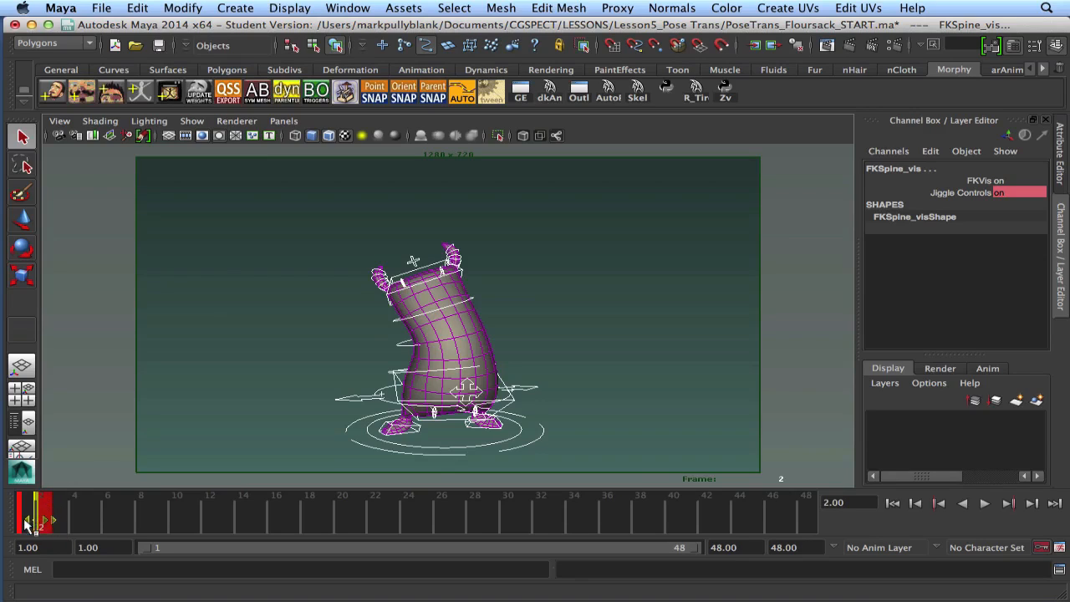
left_click_drag(43, 521, 348, 546)
key("comma")
key("period")
key("comma")
key("period")
key("comma")
key("period")
key("comma")
key("period")
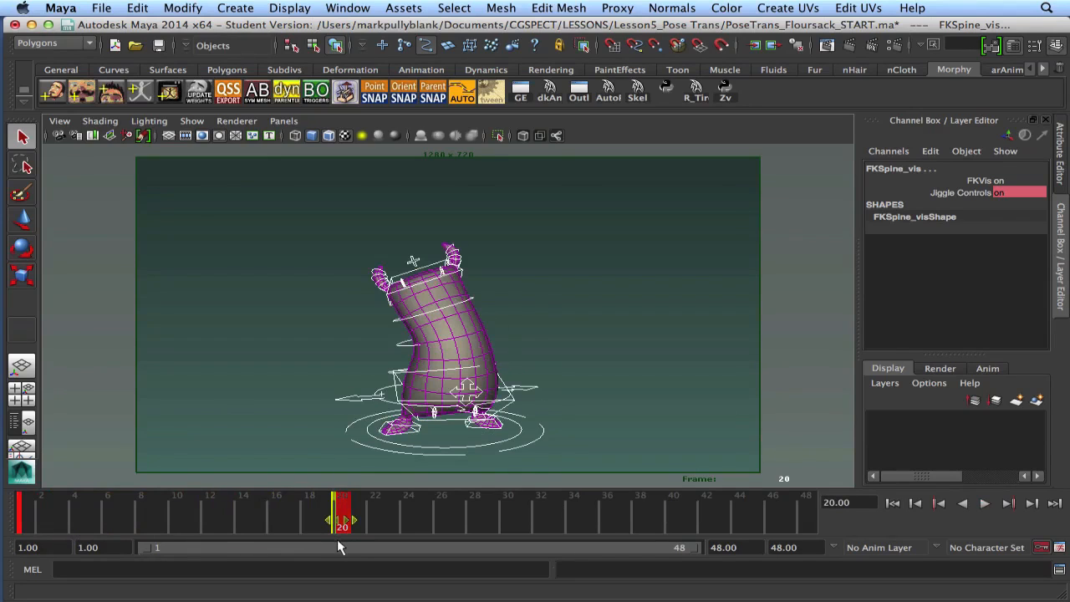
key("z")
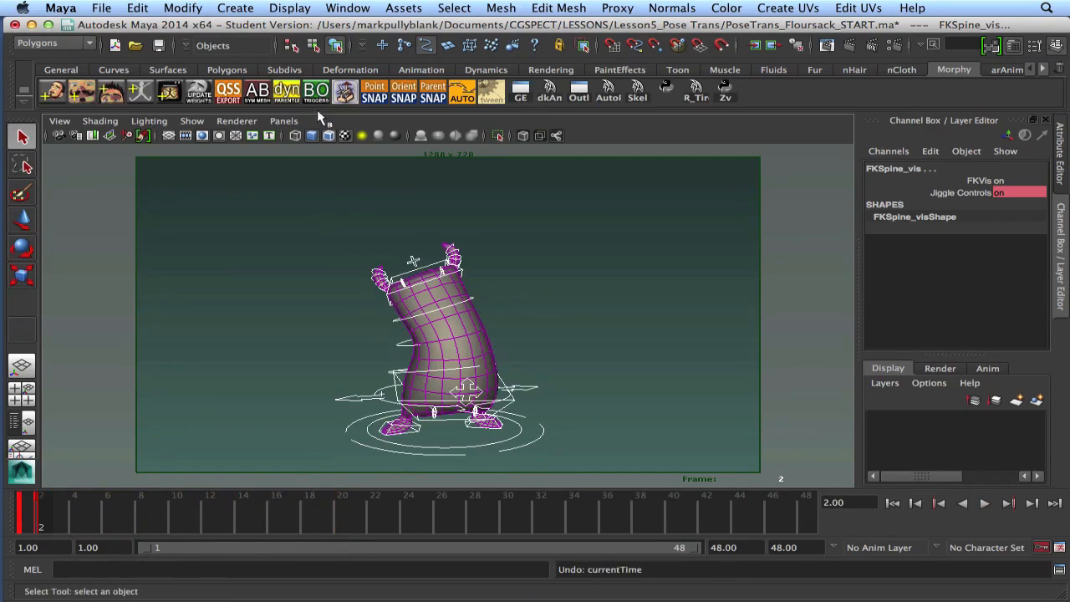
Open the Graph Editor, frame all curves, and retime all the frame 2 keys to frame 20.
left_click(520, 91)
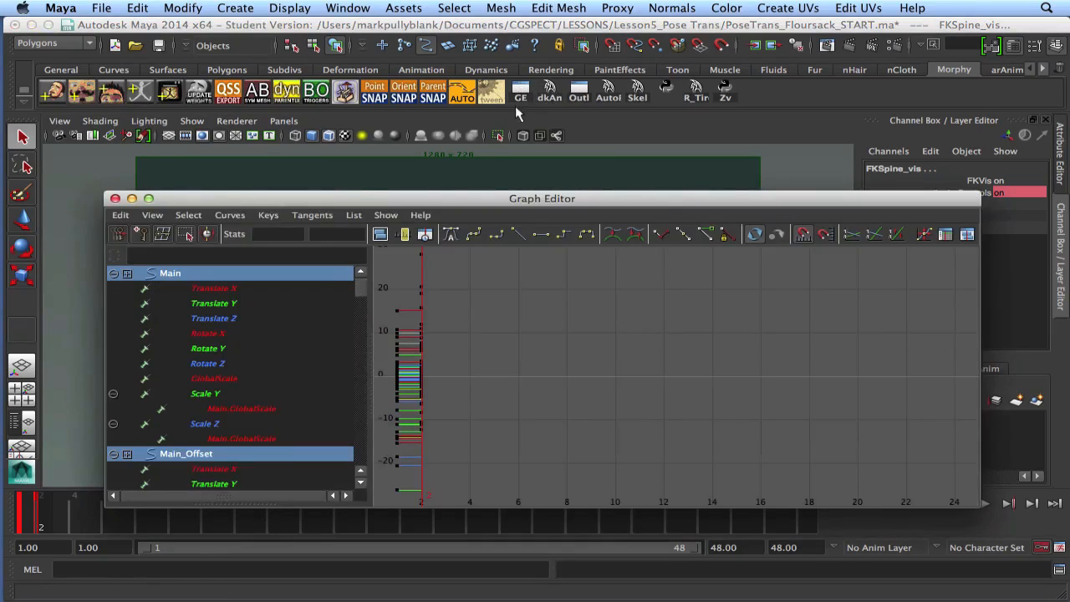
key("f")
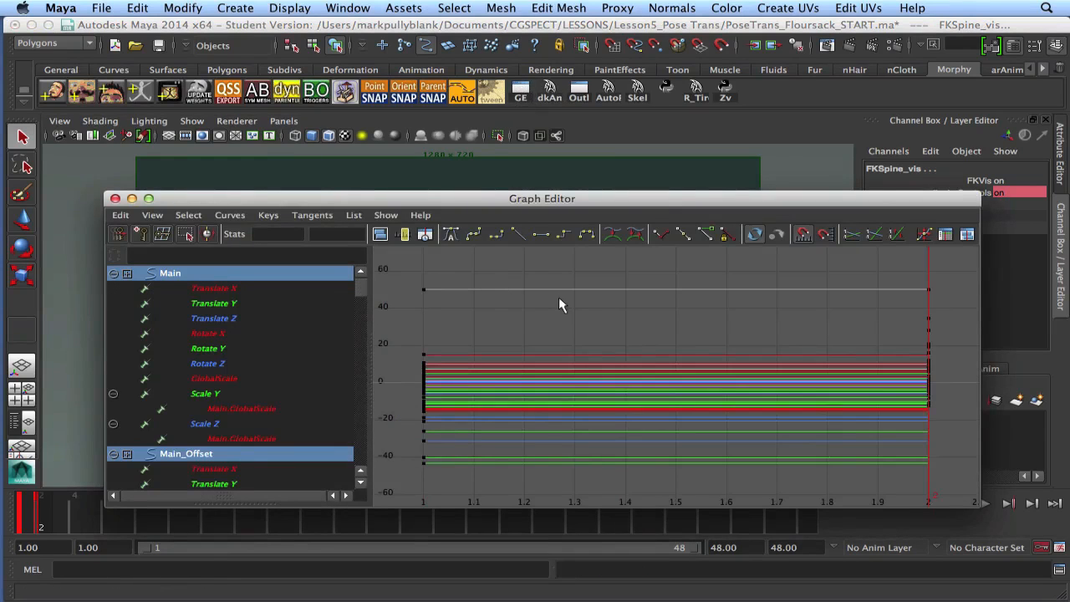
key("comma")
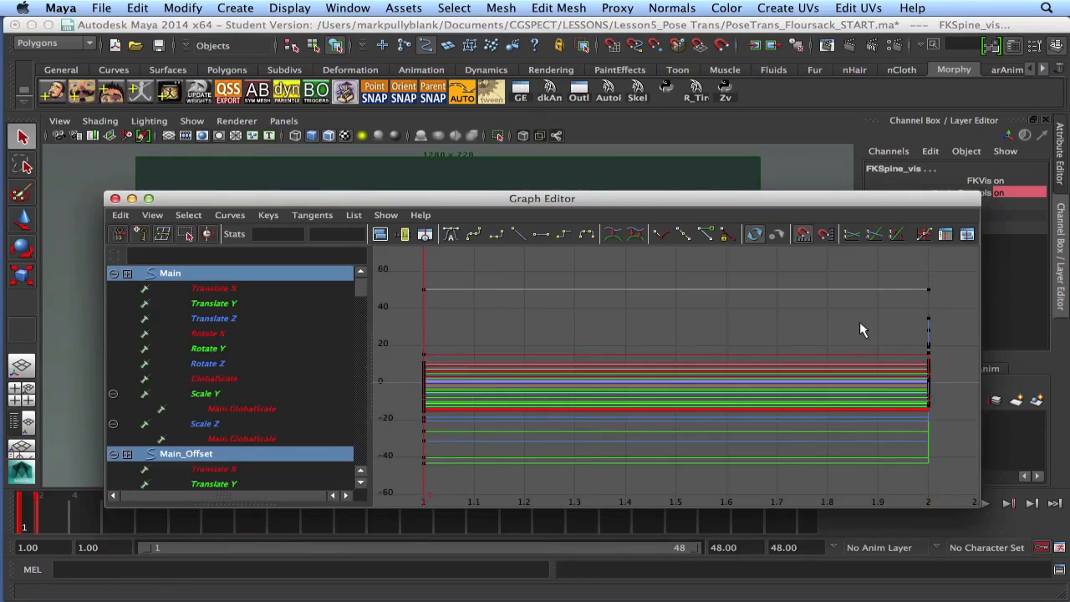
key("period")
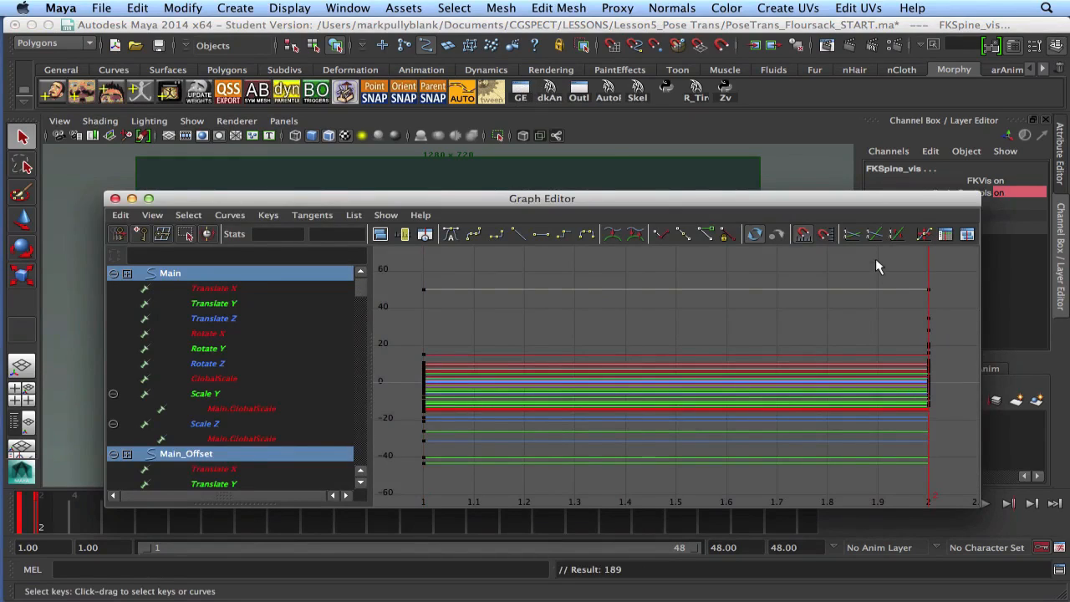
left_click_drag(925, 374, 973, 496)
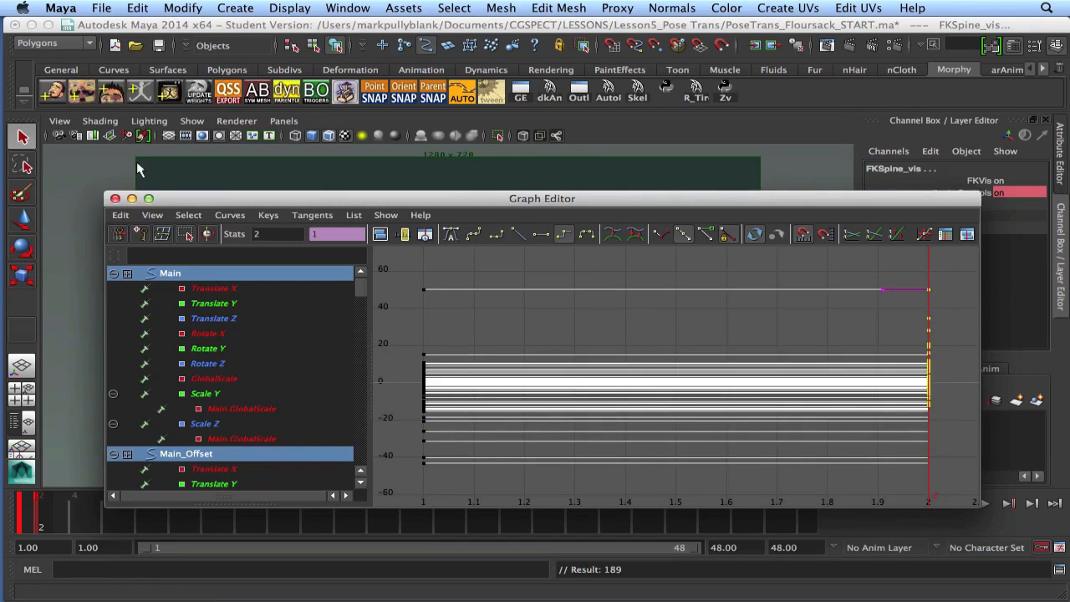
left_click(280, 235)
key("Return")
Try to slide the selected frame 20 keys in the Graph Editor with the Move tool, and undo the move.
right_click_drag(773, 354, 623, 383, "alt+shift")
right_click_drag(791, 378, 728, 393, "alt+shift")
middle_click_drag(734, 388, 624, 377, "alt")
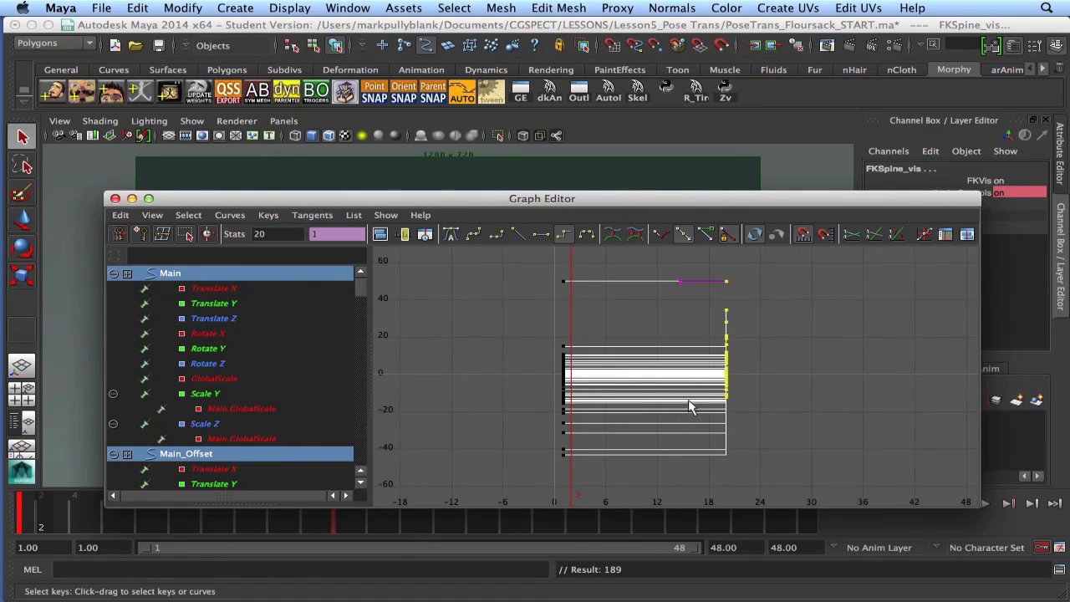
key("w")
mouse_move(684, 397)
middle_mouse_down("shift")
mouse_move(602, 398)
mouse_move(667, 401)
middle_mouse_up("shift")
key("z")
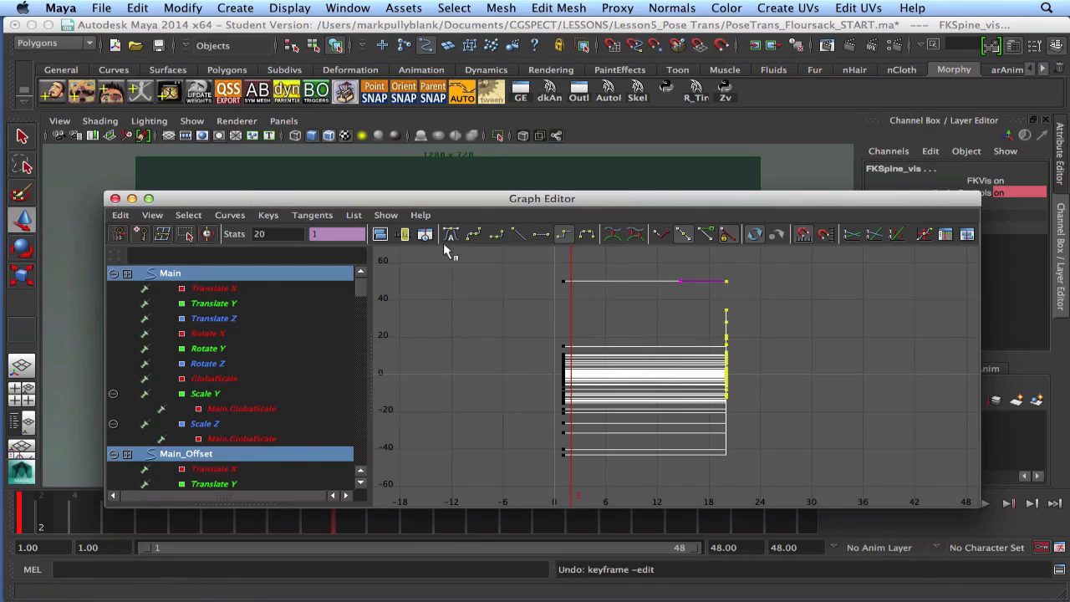
Close the Graph Editor and go to frame 1.
left_click(115, 198)
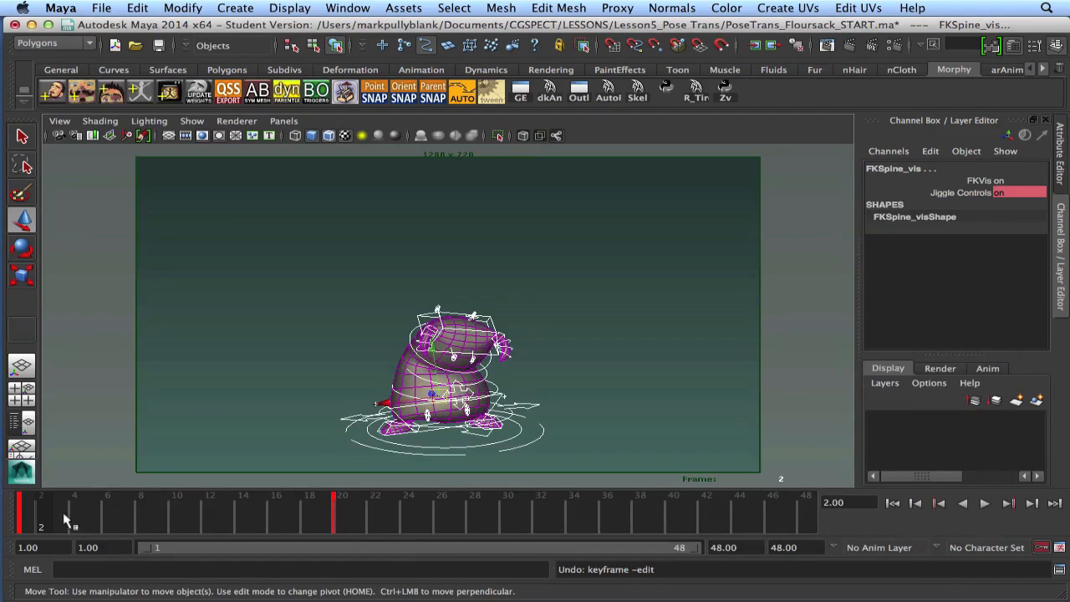
left_click(30, 520)
left_click_drag(280, 259, 362, 351)
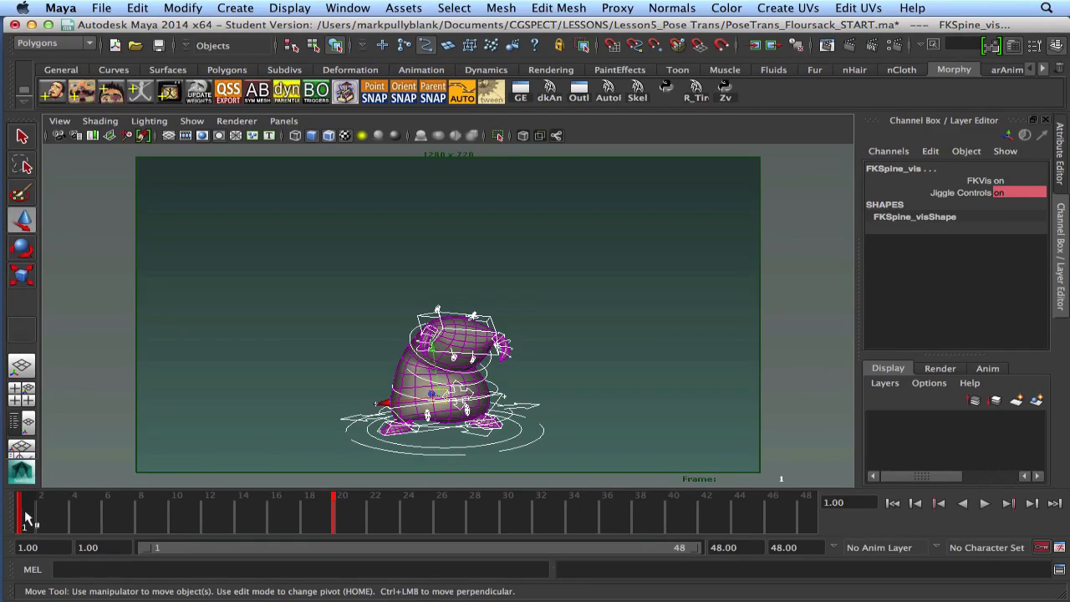
Key all the rig controls at frame 12 to hold the crouched pose from frame 1.
left_click_drag(309, 238, 640, 522)
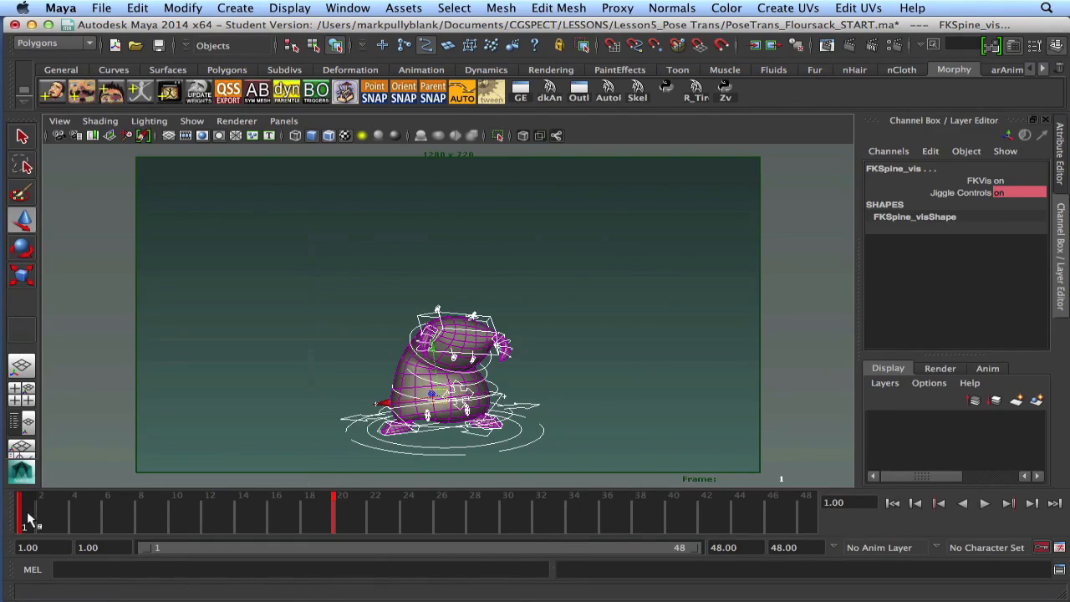
key("alt+v")
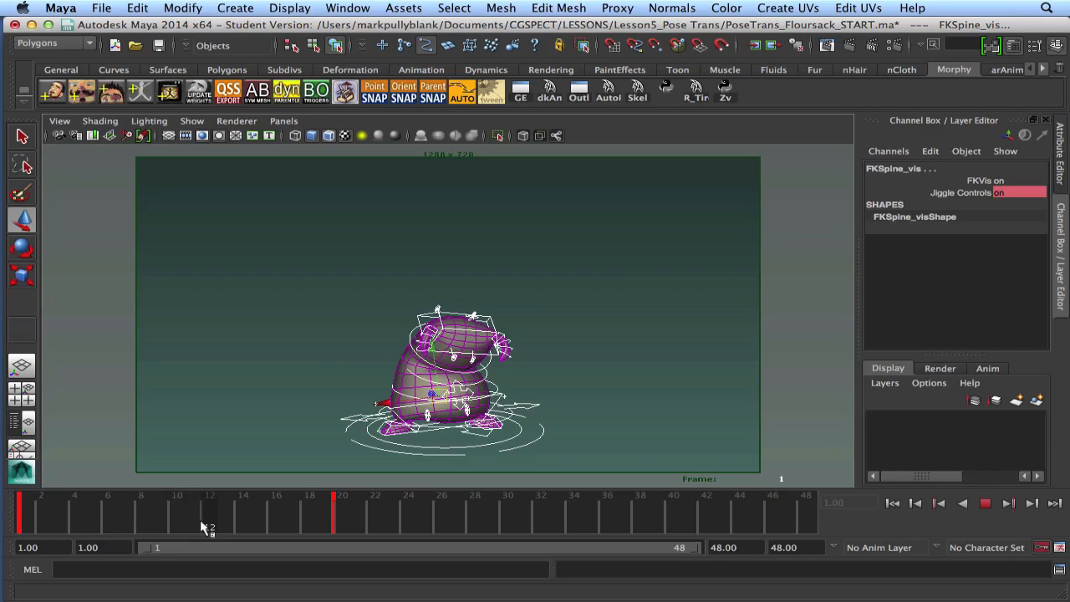
left_click_drag(200, 521, 199, 520)
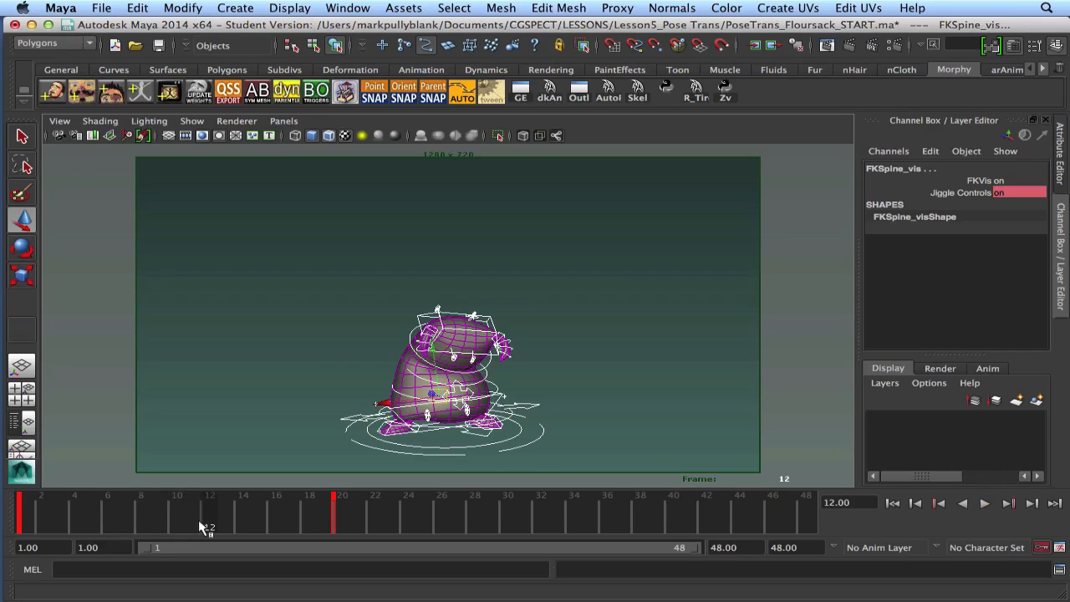
key("s")
Review the timing of the change between the held pose at frame 12 and the stretched pose at frame 20.
key("alt+v")
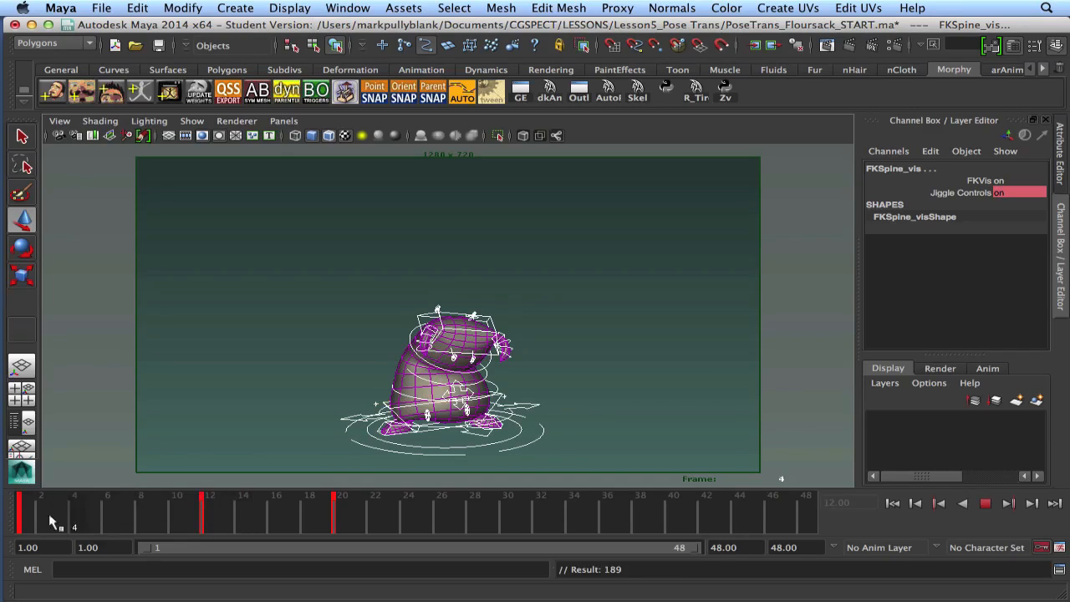
left_click(209, 524)
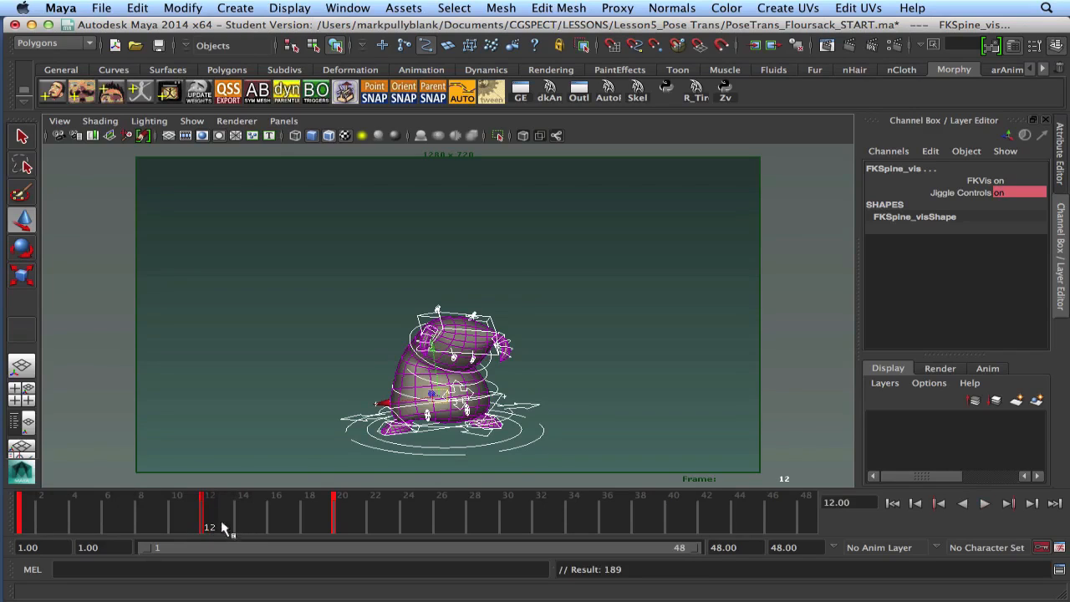
left_click(351, 519)
left_click(217, 520)
left_click(347, 520)
left_click(213, 514)
left_click(343, 516)
left_click(209, 515)
left_click(341, 518)
left_click(211, 519)
left_click(341, 518)
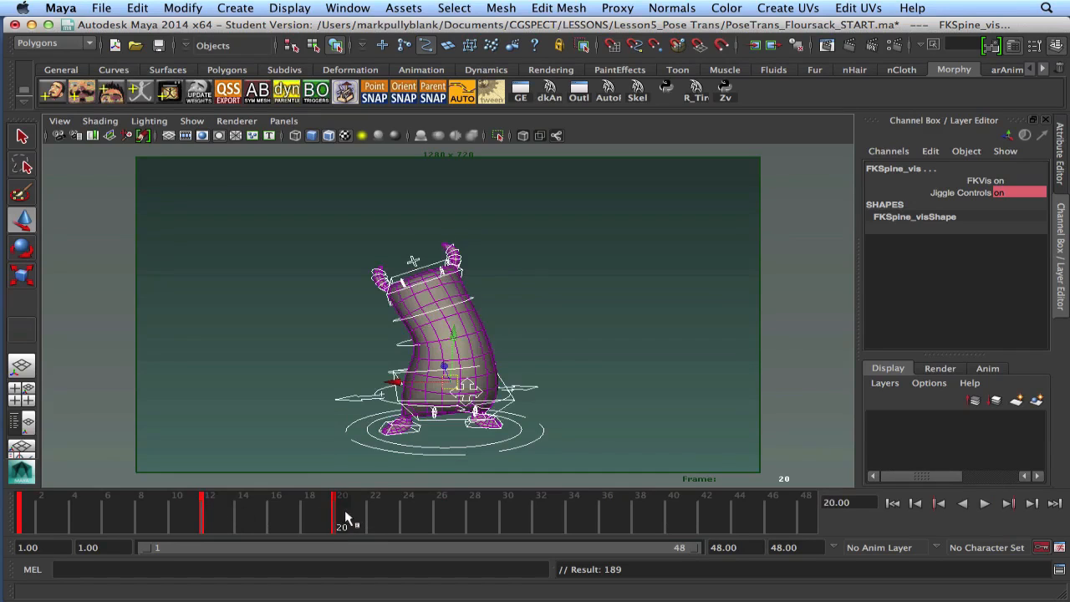
left_click(205, 511)
Key all the rig controls at frame 16 and compare the pose there with frame 20.
left_click(273, 519)
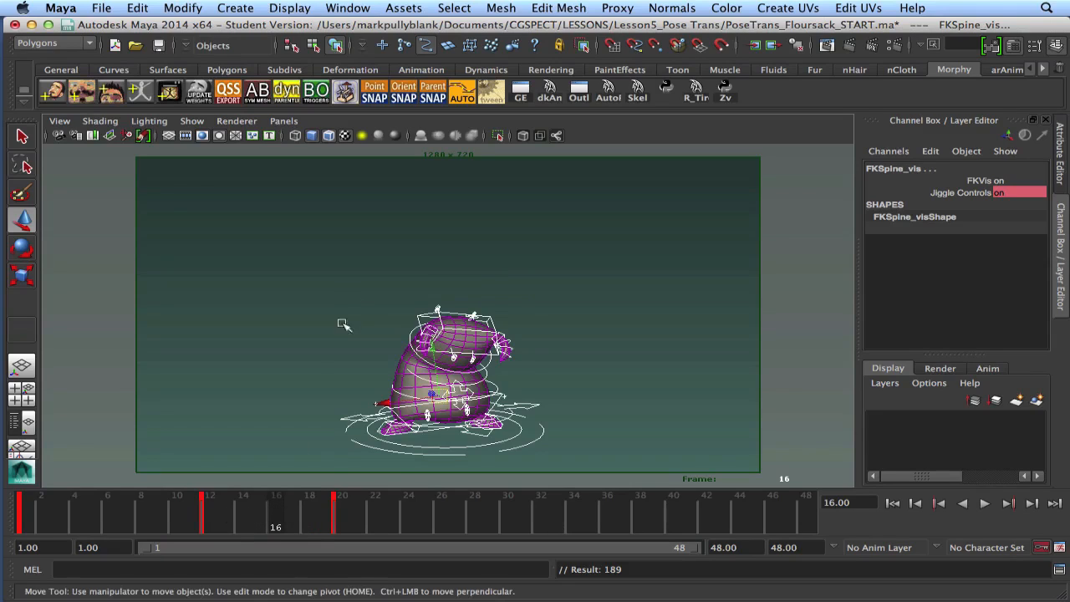
key("s")
left_click_drag(432, 388, 400, 378, "alt")
middle_click_drag(413, 391, 435, 316, "alt")
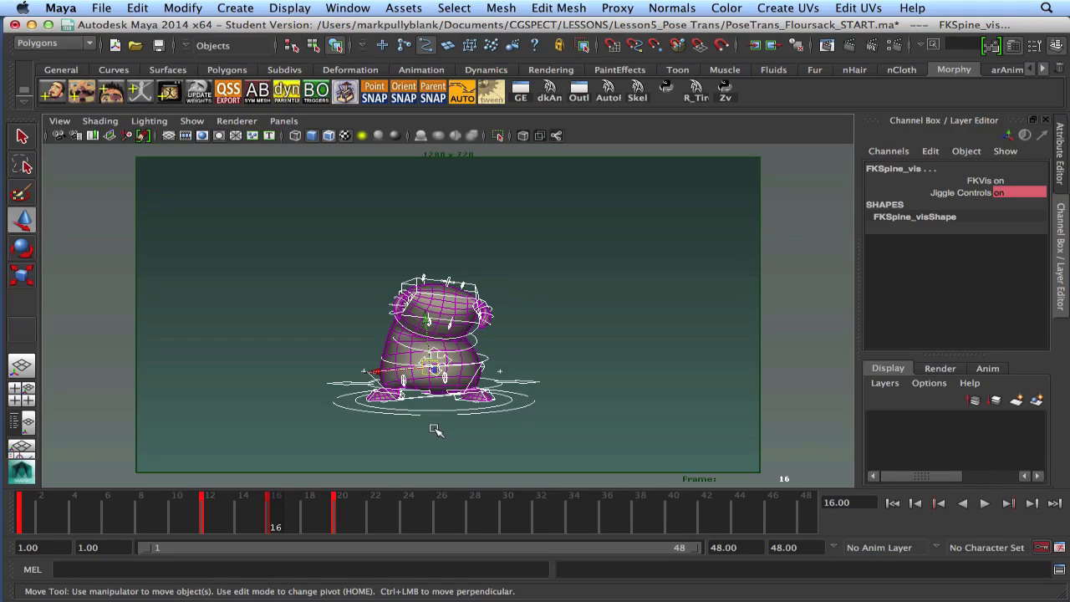
left_click(346, 516)
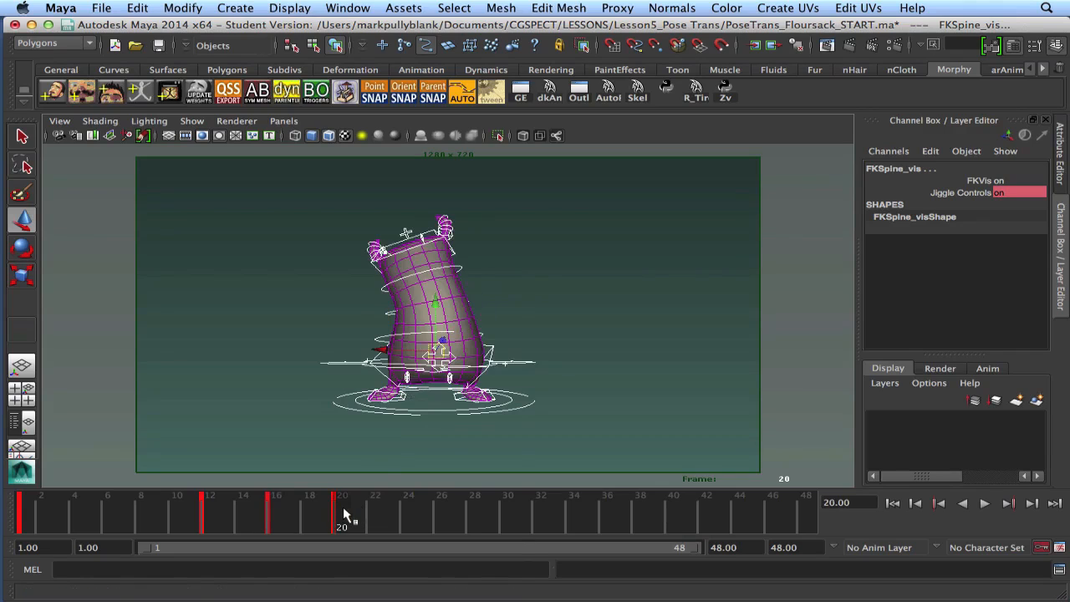
left_click_drag(346, 516, 274, 512)
Lower the COG control vertically at frame 16.
scroll(418, 362, "up", 4)
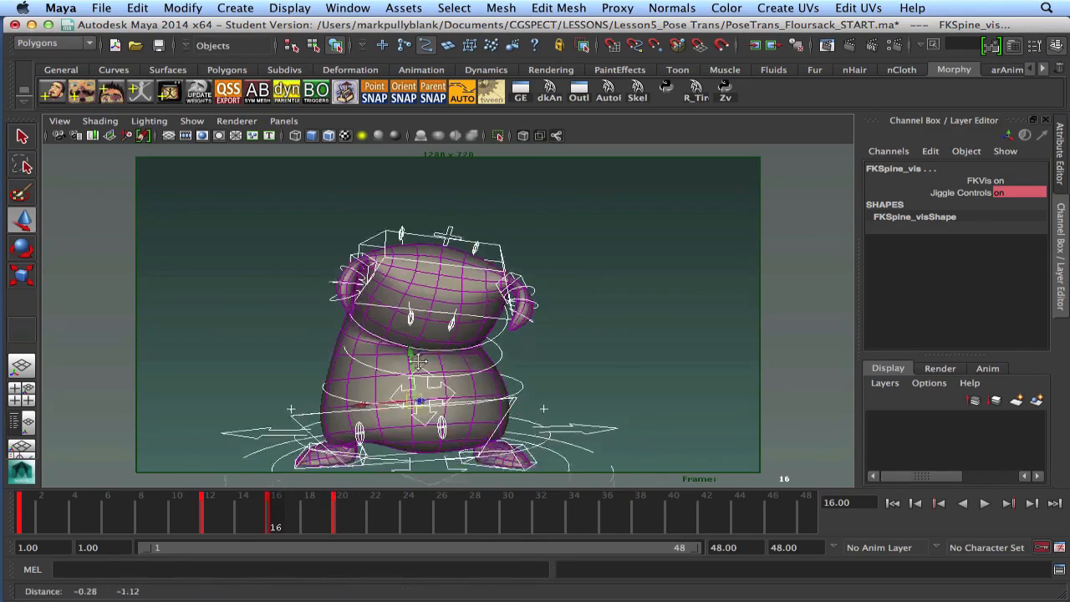
left_click_drag(418, 361, 238, 336, "alt")
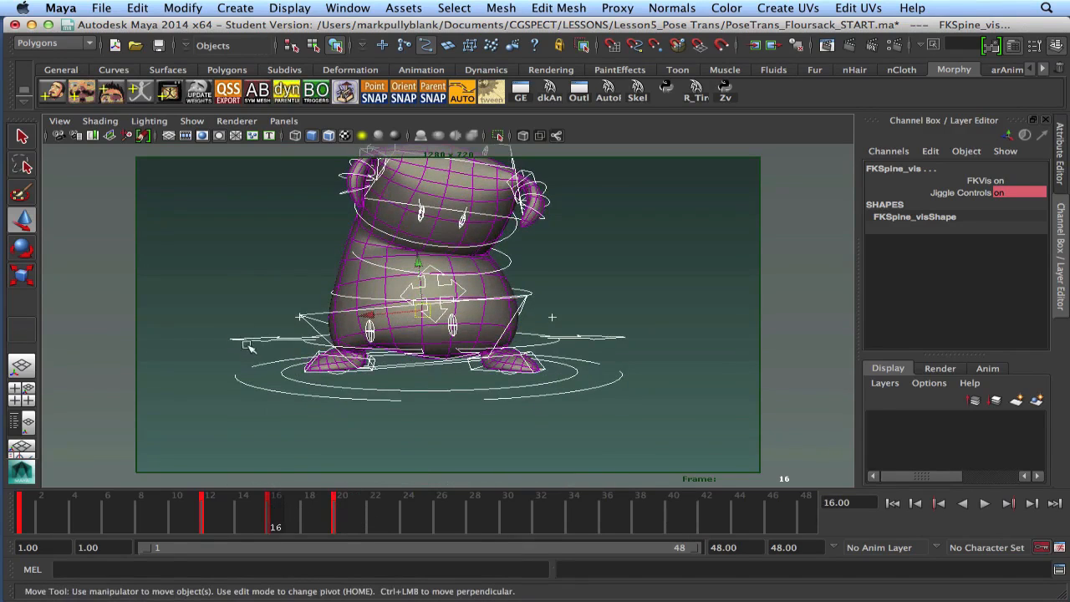
left_click(249, 339)
left_click_drag(430, 288, 431, 308)
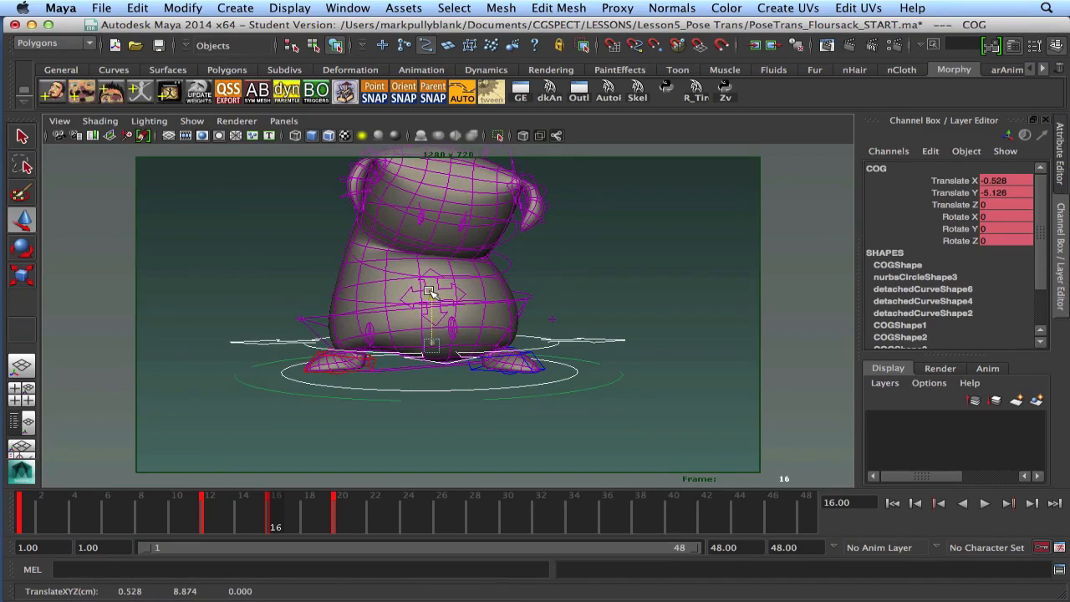
Raise the IKHips control along its object-space Y axis to Translate Y 5.532 at frame 16.
left_click(317, 333)
left_click_drag(416, 274, 576, 306, "alt")
key("w")
left_click(474, 304)
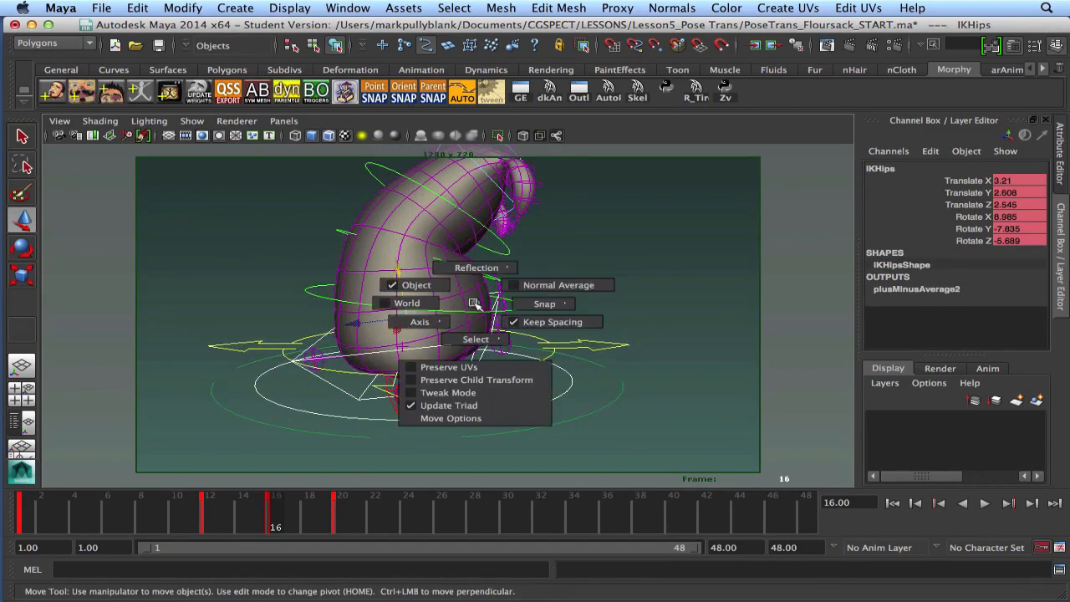
left_click_drag(410, 273, 406, 261)
Lower spineFK_02 to Translate Y -1.336 and spineFK_04 to Translate Y -3.465 at frame 16.
left_click_drag(459, 308, 435, 315, "alt")
left_click(318, 307)
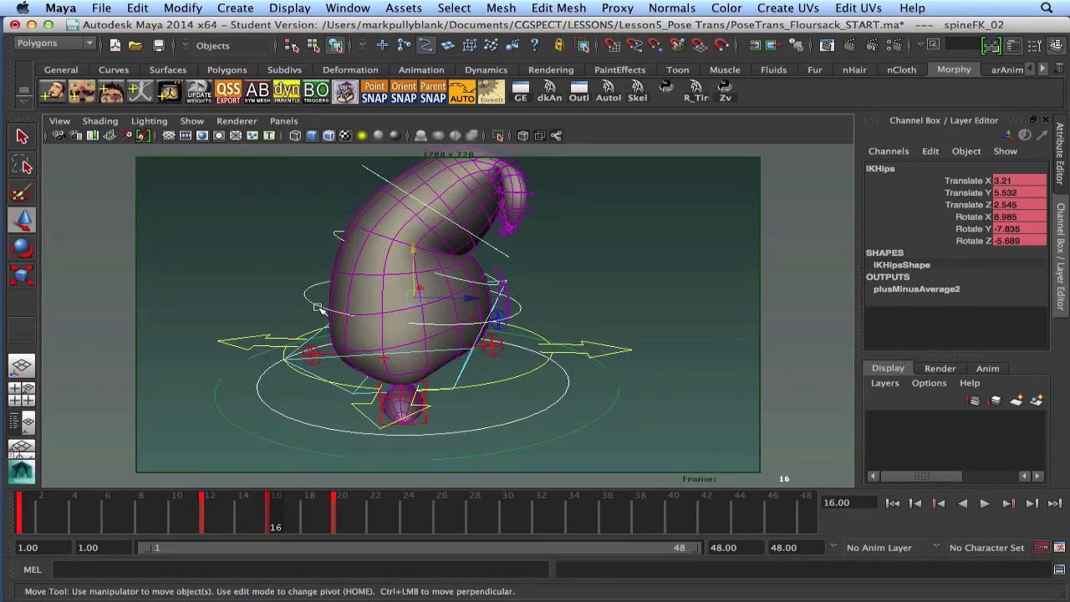
left_click_drag(413, 249, 413, 253)
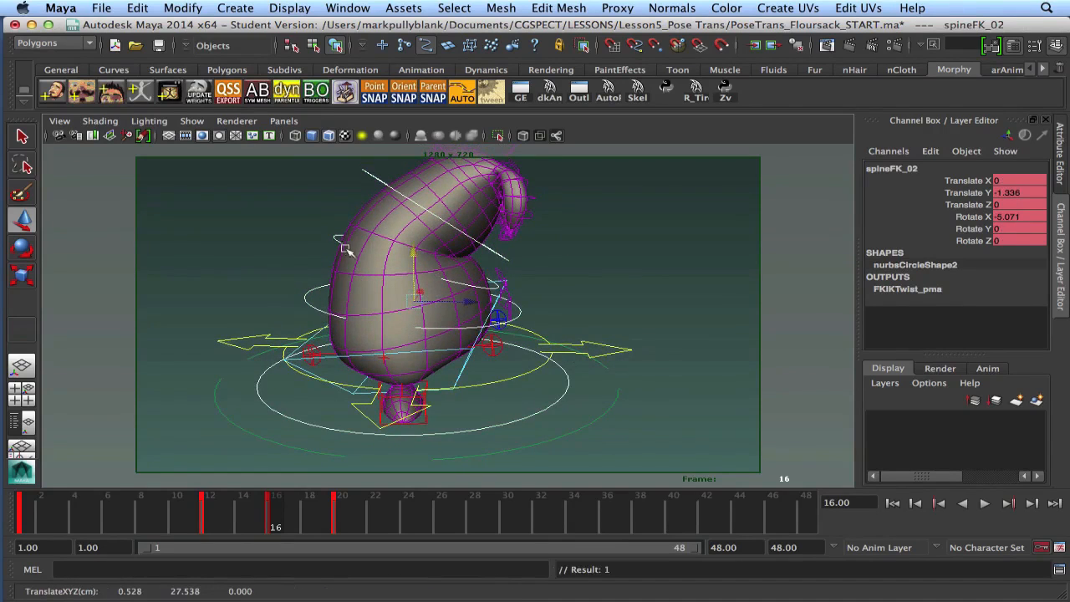
left_click(410, 209)
left_click(392, 190)
left_click_drag(440, 172, 440, 174)
Rotate spineFK_02 to Rotate X -10.312 at frame 16 and compare the pose with the neighbouring key.
left_click_drag(462, 285, 297, 276, "alt")
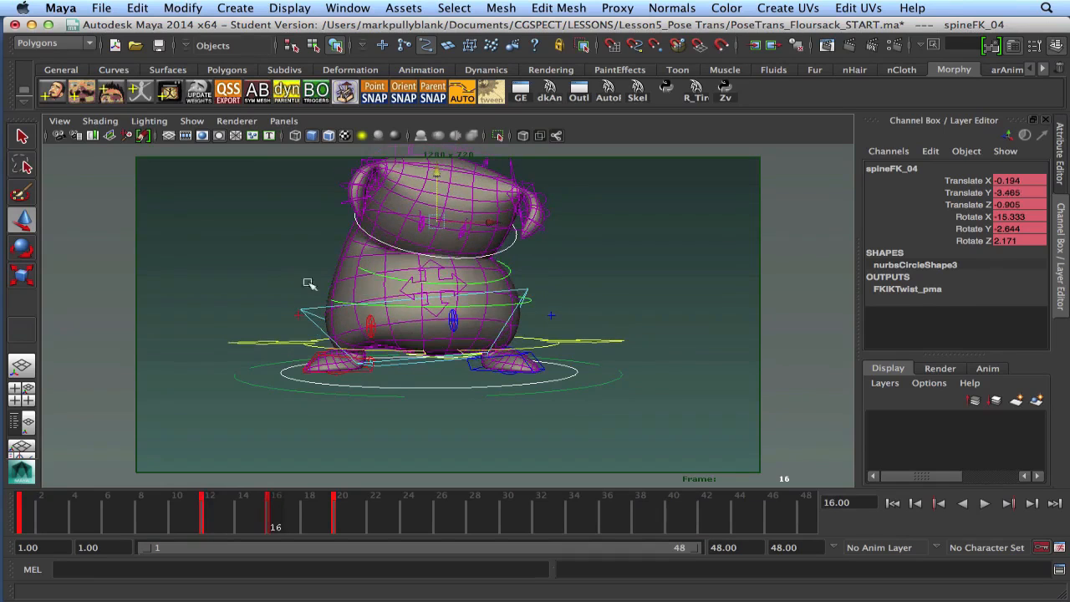
left_click_drag(369, 319, 256, 311, "alt")
left_click(369, 294)
key("e")
left_click_drag(471, 254, 342, 247)
key("comma")
key("period")
key("comma")
key("period")
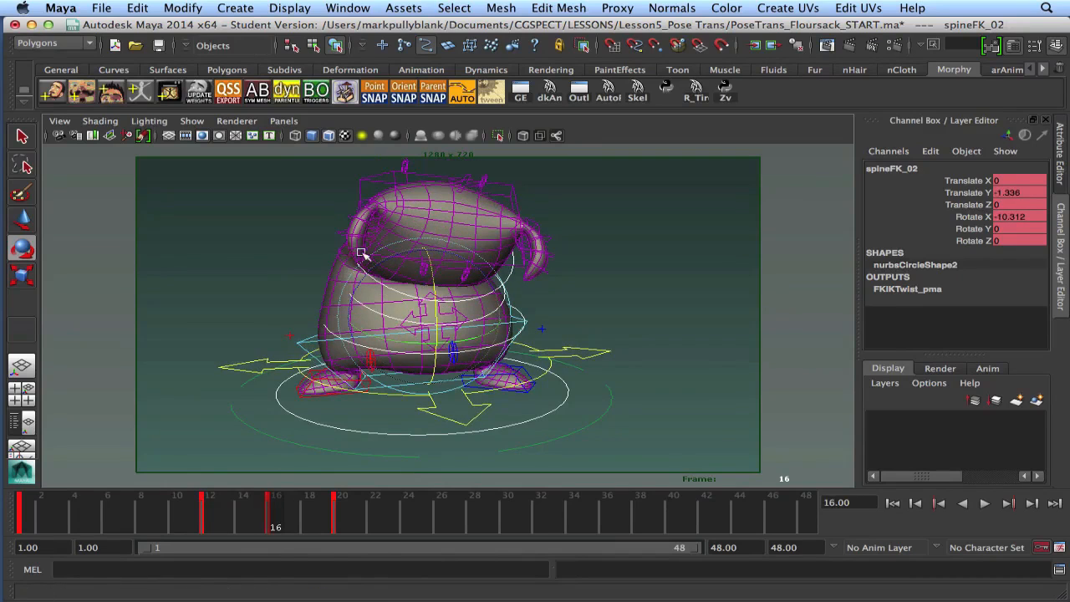
Tilt the IKChest control to Rotate X -14.159 at frame 16 and compare the pose with the previous key.
left_click(393, 182)
left_click_drag(394, 189, 399, 274)
key("comma")
key("period")
key("comma")
key("period")
key("comma")
key("period")
key("comma")
key("period")
key("comma")
key("period")
Rotate earR01 to about -27.3, -37.5, -20.1 and move it to 1.549, 0.345, -1.306 at frame 16.
left_click_drag(436, 274, 421, 284, "alt")
scroll(304, 268, "up", 5)
left_click_drag(304, 262, 360, 309, "alt")
mouse_move(333, 240)
left_mouse_down("alt")
mouse_move(318, 241)
mouse_move(342, 246)
left_mouse_up("alt")
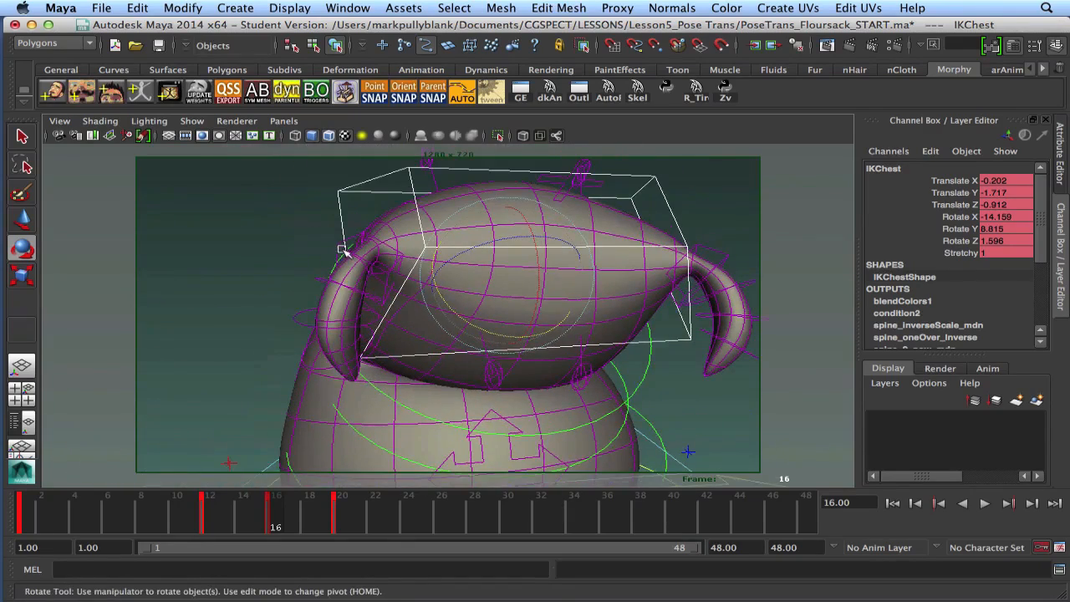
left_click(343, 253)
left_click_drag(310, 262, 292, 230)
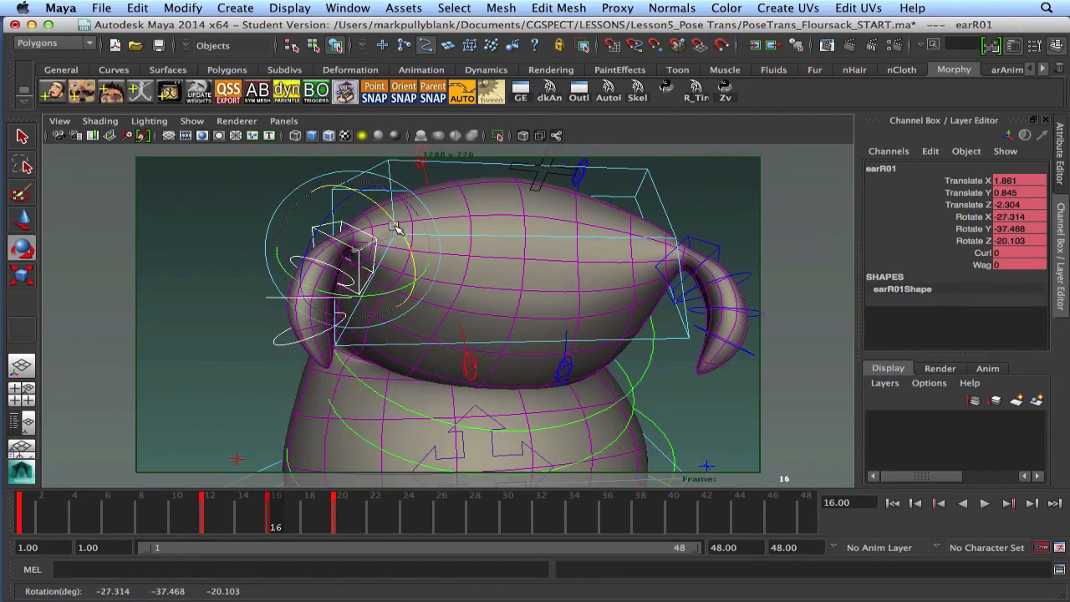
key("w")
left_click_drag(355, 203, 354, 194)
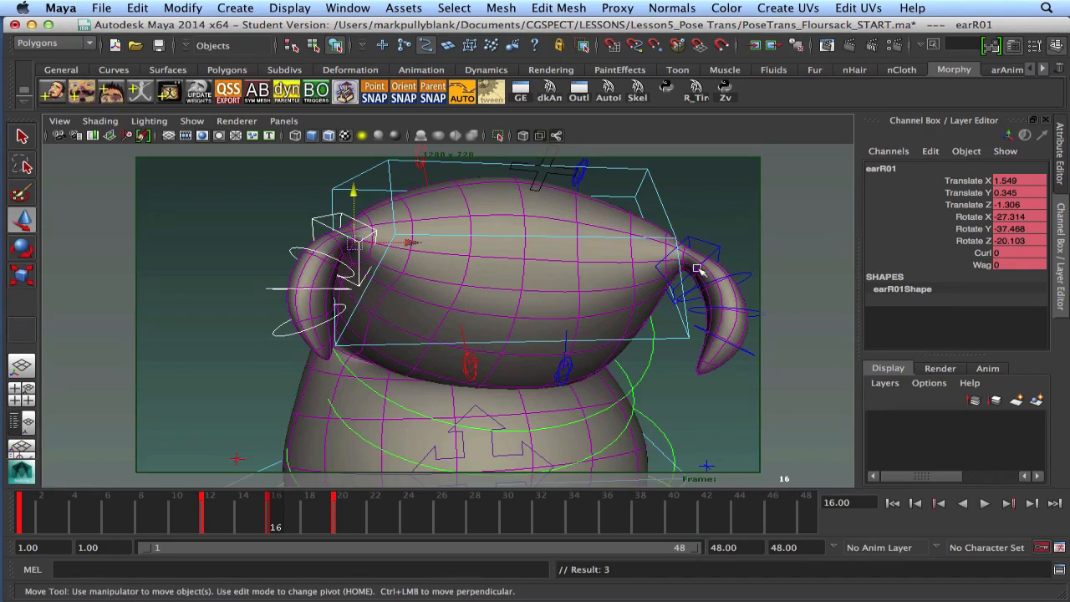
Move the left ear's base control earL01 to -1.578, 0.6, 0.138 at frame 16.
left_click(710, 244)
left_click_drag(681, 215, 611, 239)
left_click_drag(590, 289, 506, 289)
Rotate the right ear's segment controls together and earR02 on its own to reshape the ear at frame 16.
left_click_drag(378, 304, 420, 284, "alt")
left_click(428, 284)
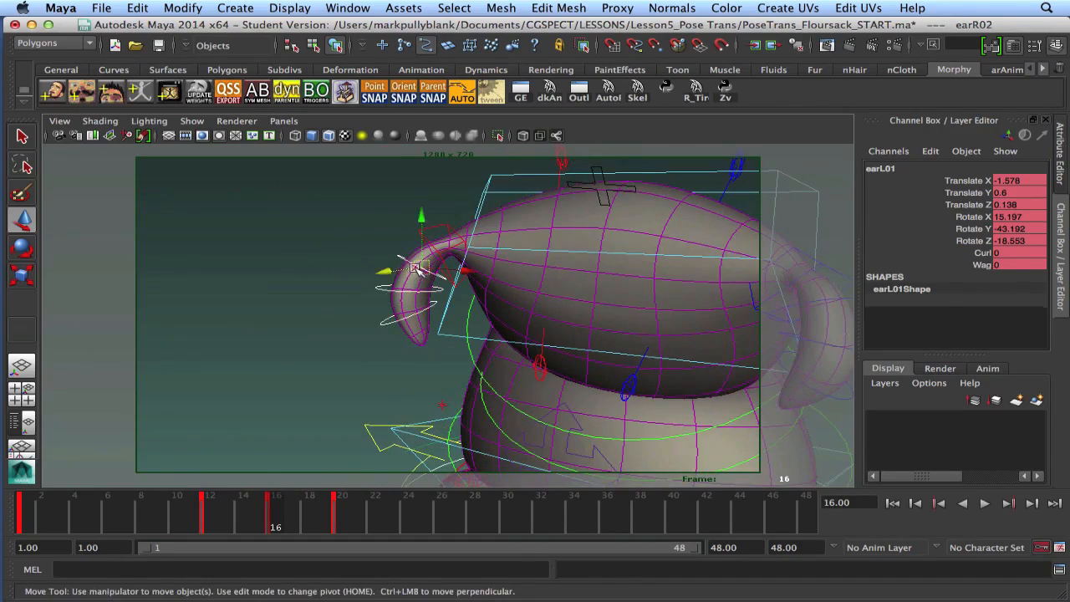
key("q")
left_click(398, 320)
left_click(407, 267)
key("e")
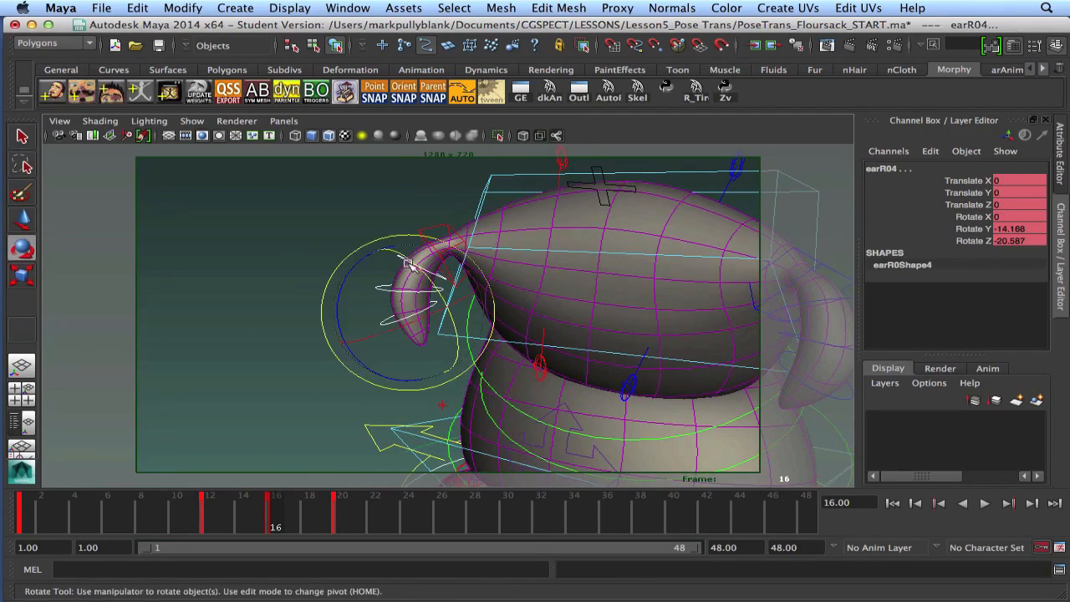
left_click_drag(366, 265, 354, 256)
left_click(399, 262)
left_click(404, 254)
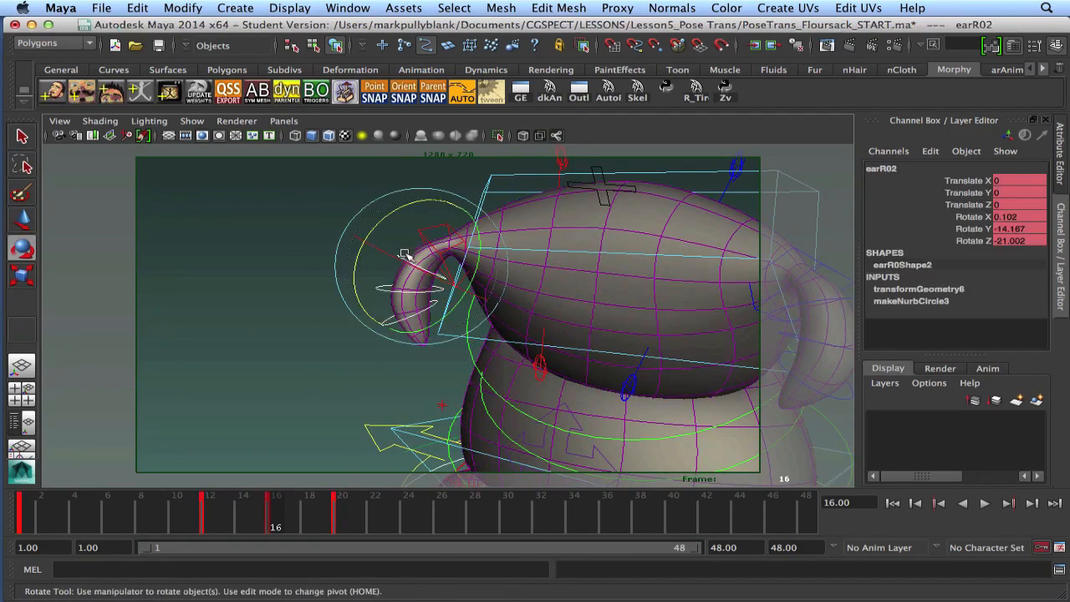
mouse_move(393, 217)
left_mouse_down()
mouse_move(381, 223)
mouse_move(412, 212)
left_mouse_up()
Rotate earR01 to about -34, -30, -9.1 at frame 16, checking against frame 12.
left_click(434, 238)
left_click(429, 242)
left_click_drag(466, 236, 401, 222)
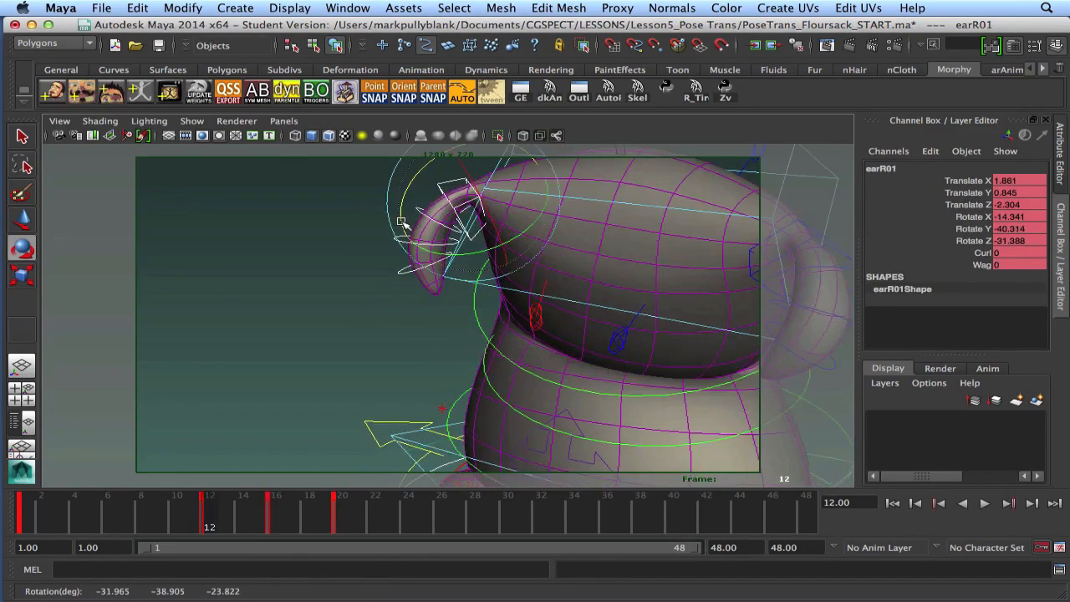
left_click_drag(459, 191, 472, 213)
key("z")
left_click(323, 222)
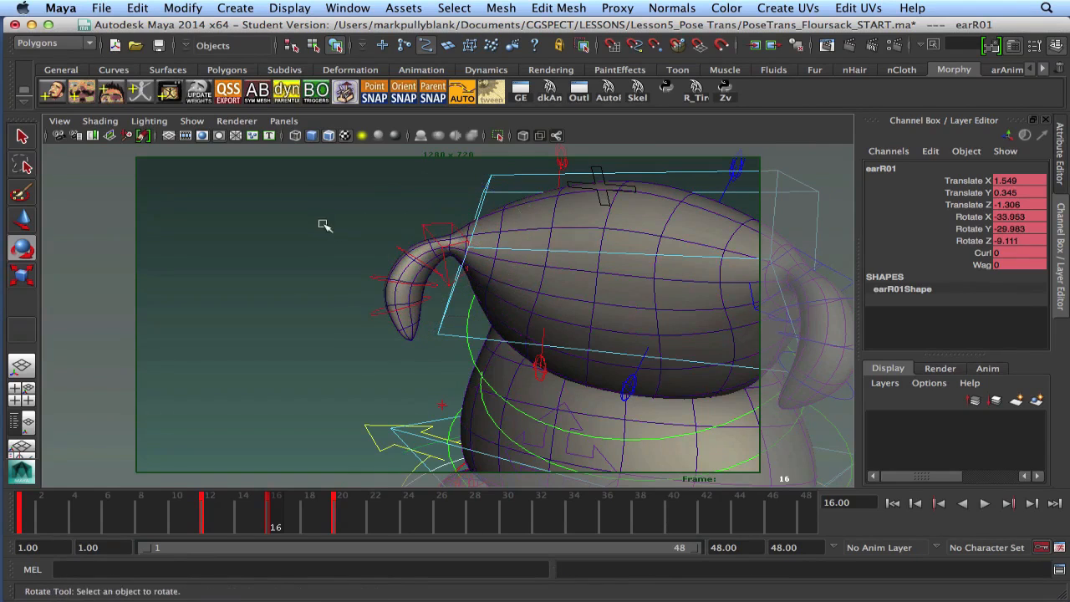
Rotate earR02 to 2.623, -13.198, -31.334 at frame 16 and compare the ear with frame 12.
left_click(418, 248)
left_click_drag(385, 205, 381, 213)
key("comma")
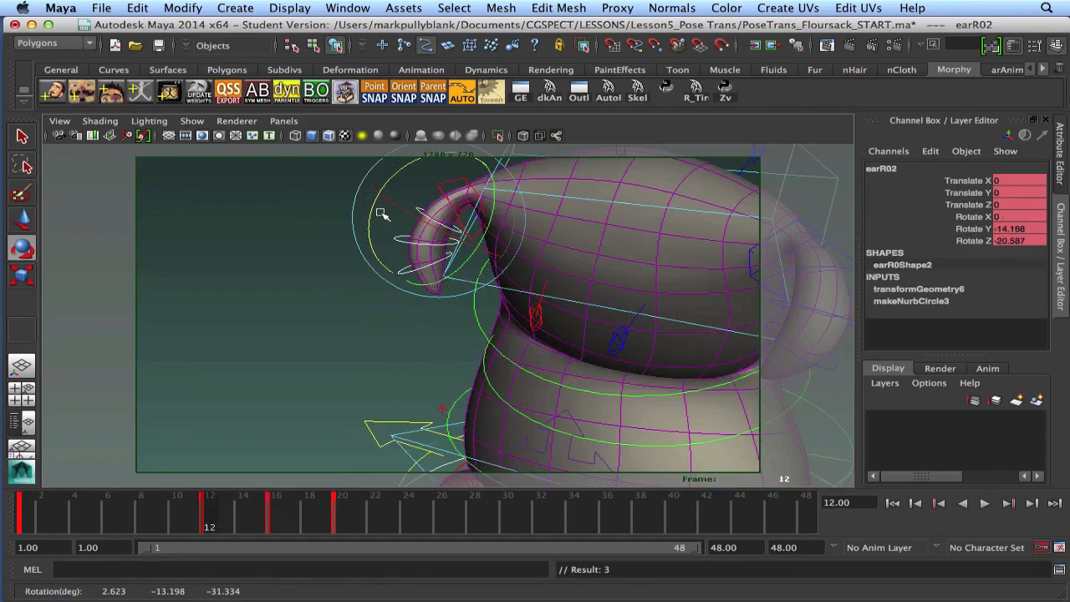
key("period")
key("comma")
key("period")
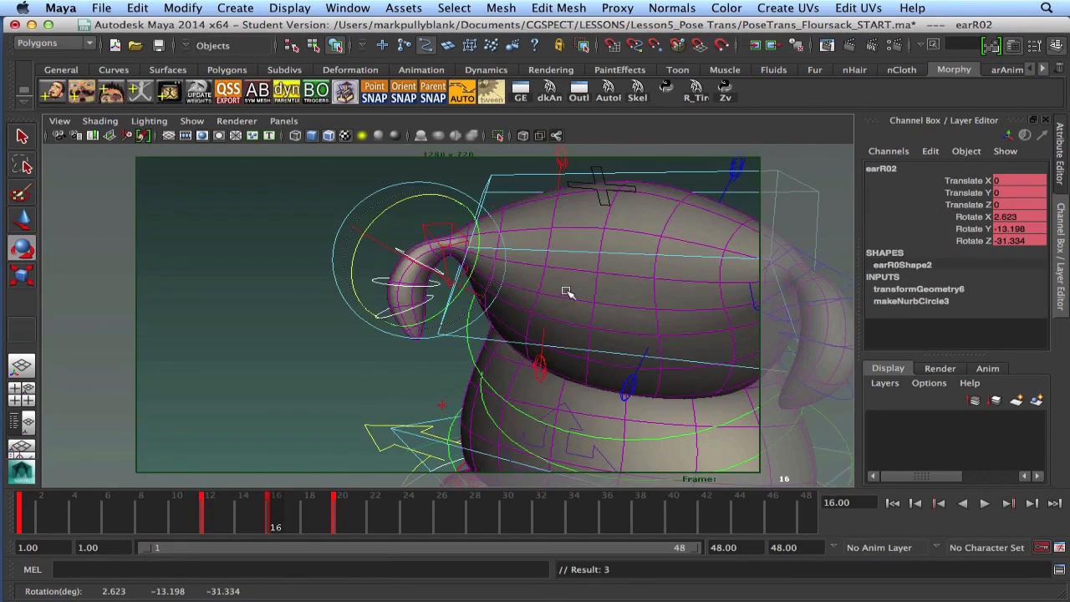
Move earL01 to -1.398, 1.138, -0.689 and rotate it to 13.512, -35.114, -15.89 at frame 16.
left_click_drag(566, 292, 632, 241, "alt")
left_click(621, 245)
left_click(621, 246)
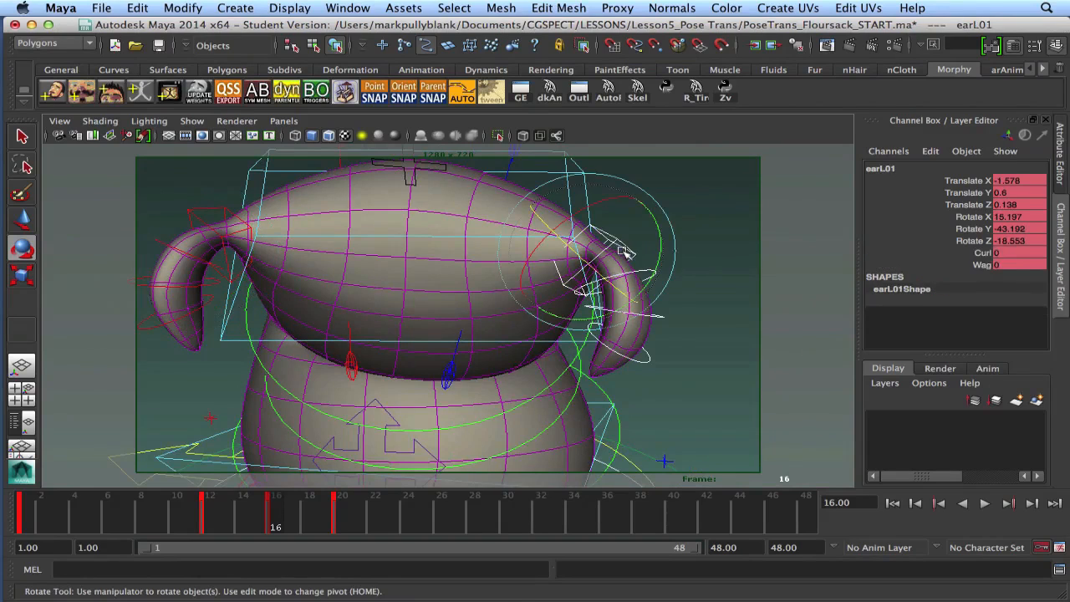
key("w")
mouse_move(587, 209)
left_mouse_down()
mouse_move(598, 219)
mouse_move(588, 201)
left_mouse_up()
key("e")
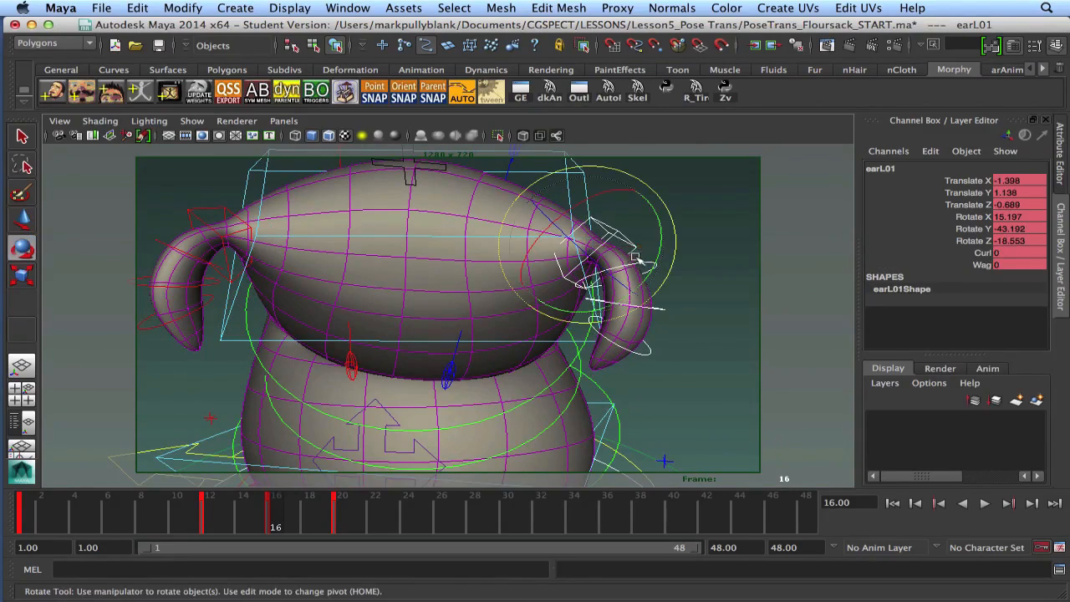
left_click_drag(665, 237, 650, 231)
Rotate the left ear's segment controls together, and bring earL02 to 10.992, -34.534, -0.05 at frame 16.
key("q")
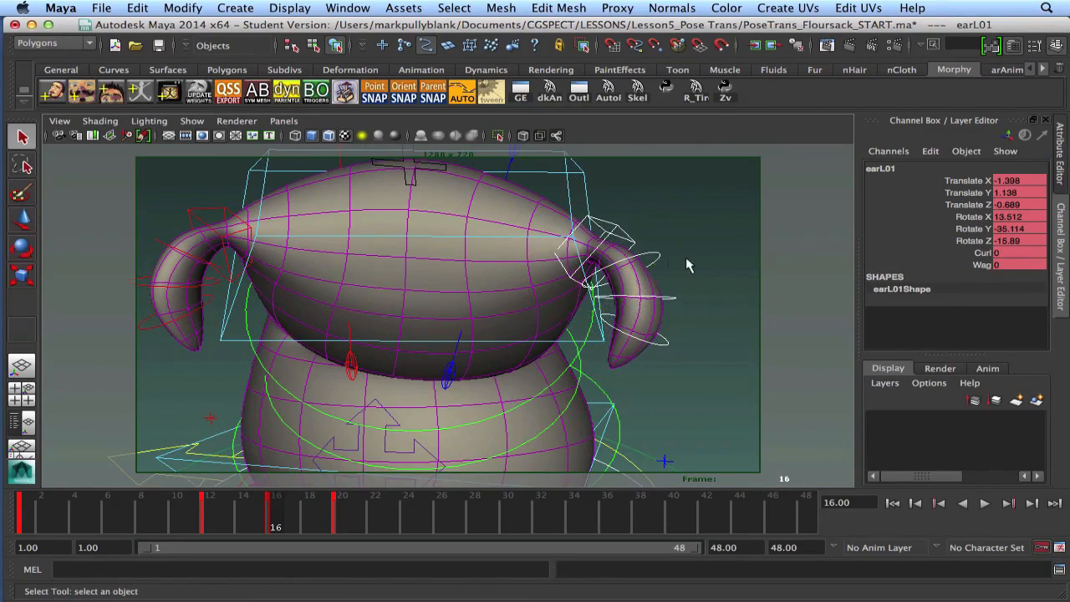
left_click(667, 305)
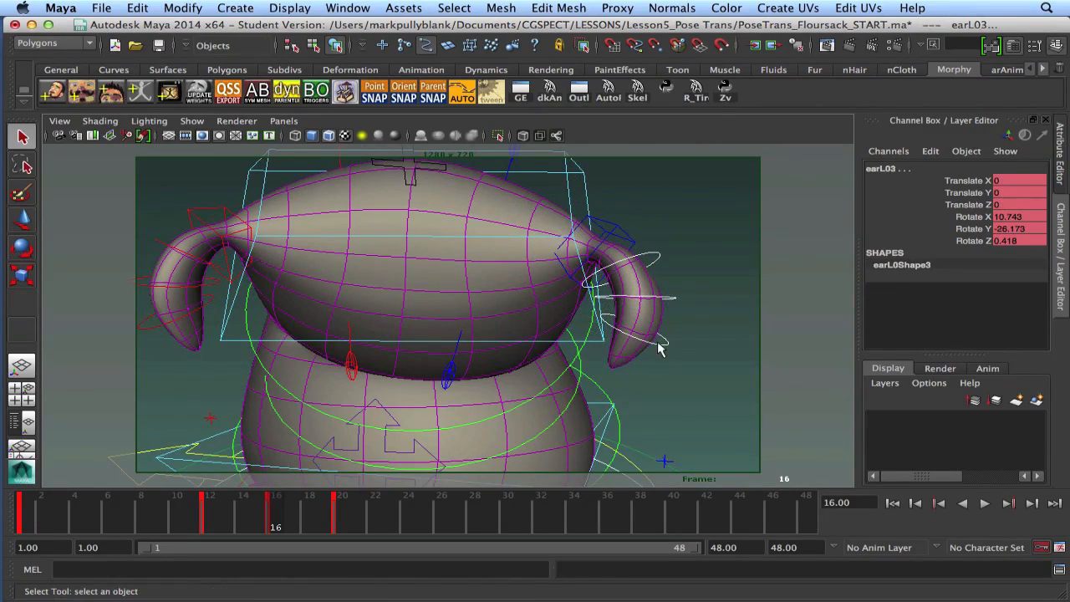
key("e")
left_click_drag(688, 279, 688, 282)
left_click(660, 255)
left_click(658, 256)
left_click_drag(690, 229, 685, 233)
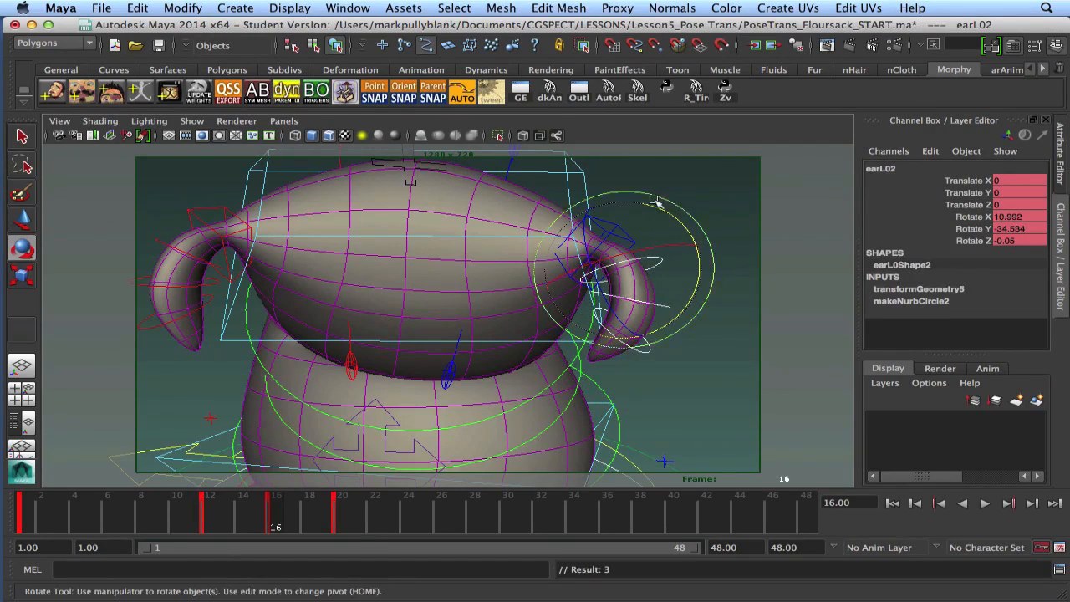
Select all the rig controls and check the whole flour sack's pose at frame 12.
left_click_drag(587, 219, 609, 218, "alt")
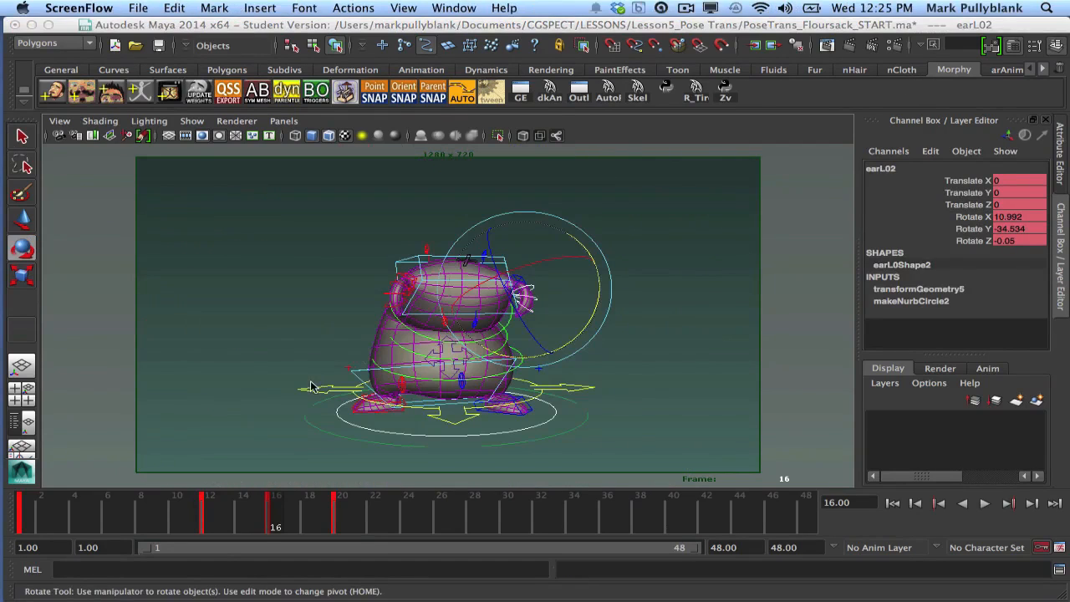
left_click(307, 368)
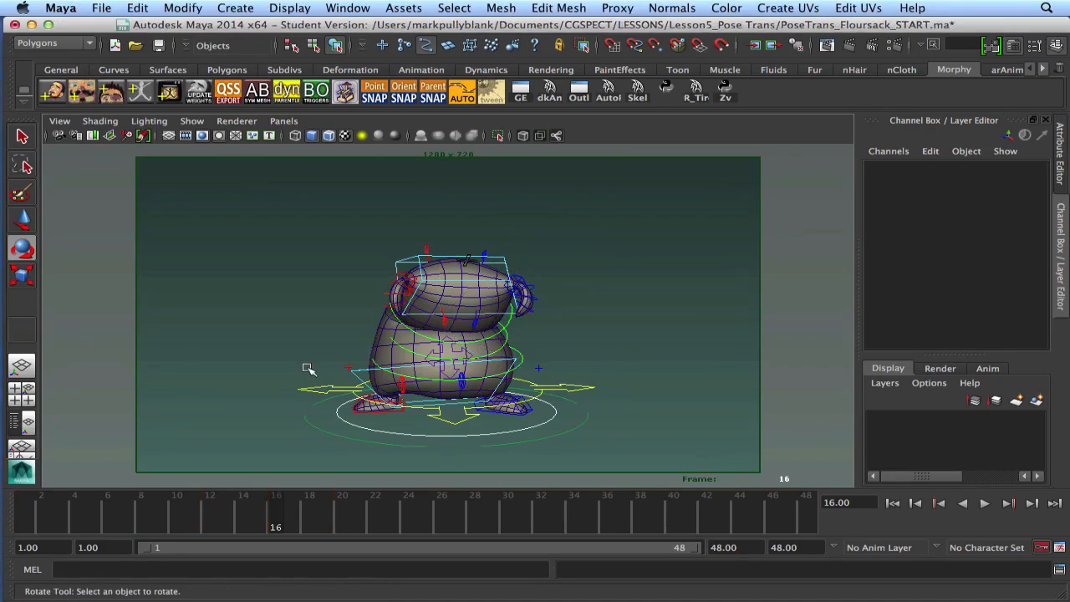
left_click(386, 338)
key("alt+shift+v")
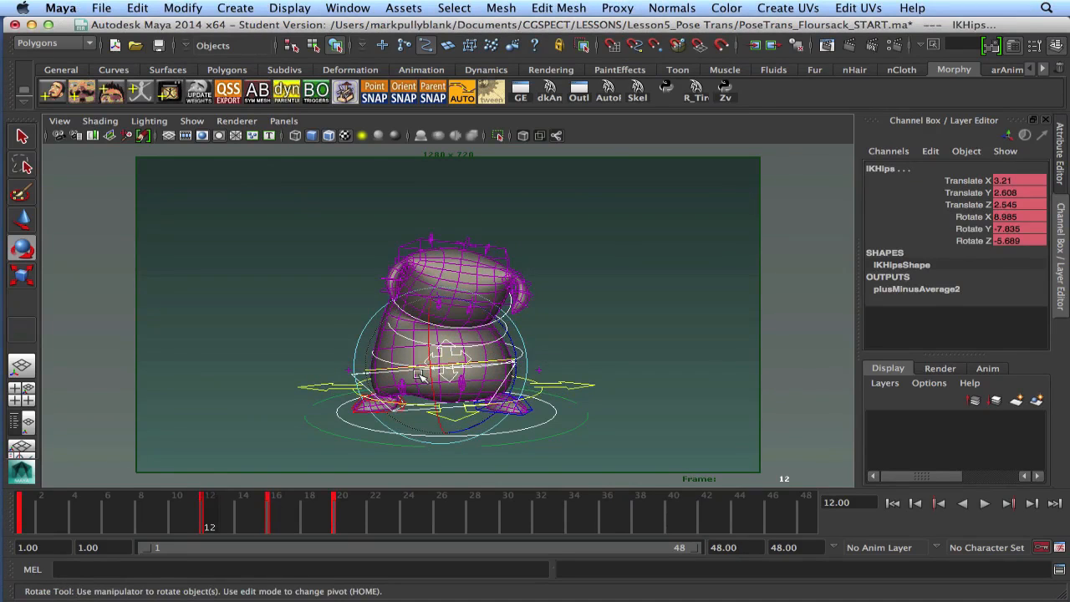
Step back and forth between frames 12, 16 and 20 to compare the crouch, anticipation and stretch poses.
key("period")
key("period")
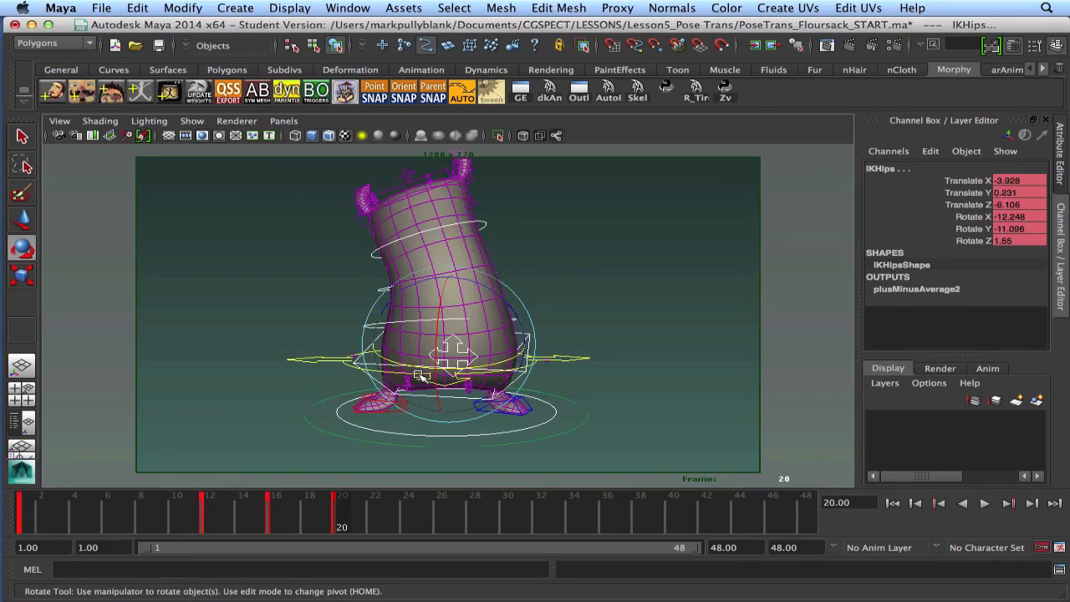
key("period")
key("comma")
key("period")
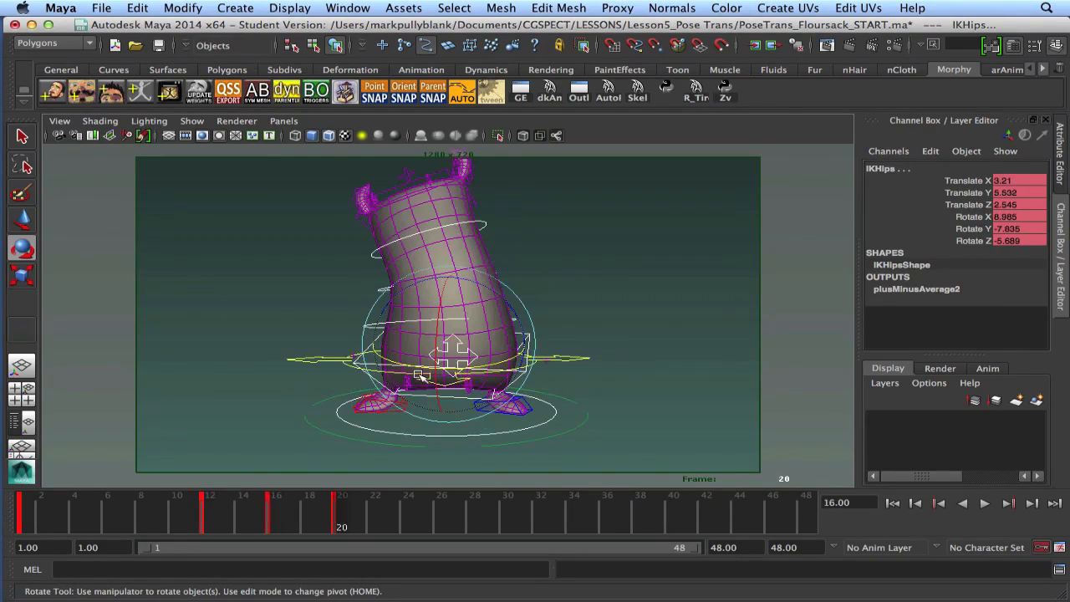
key("comma")
key("comma")
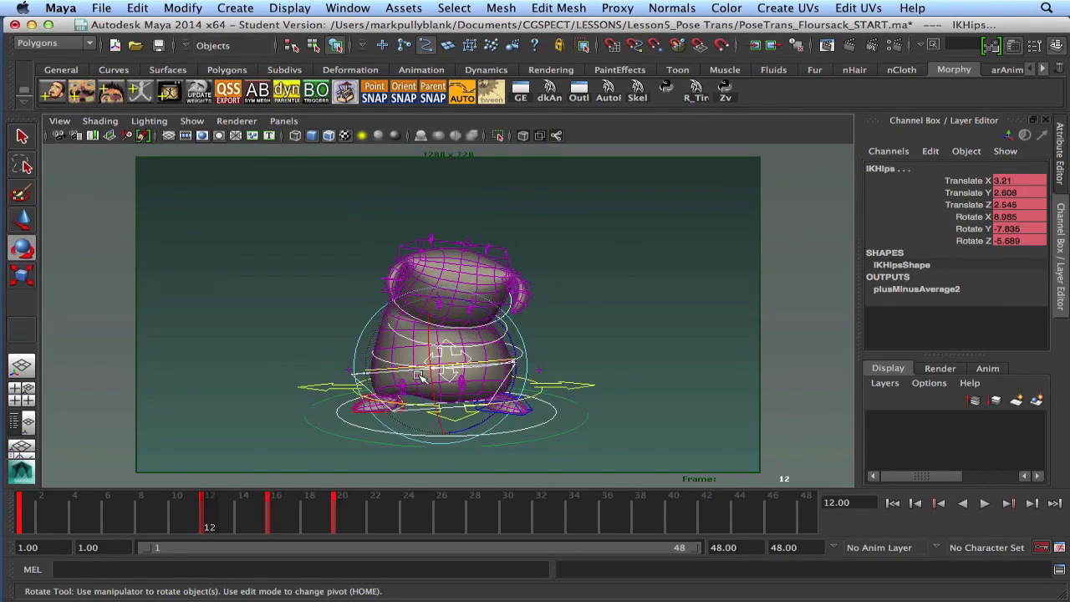
key("period")
key("comma")
key("period")
key("period")
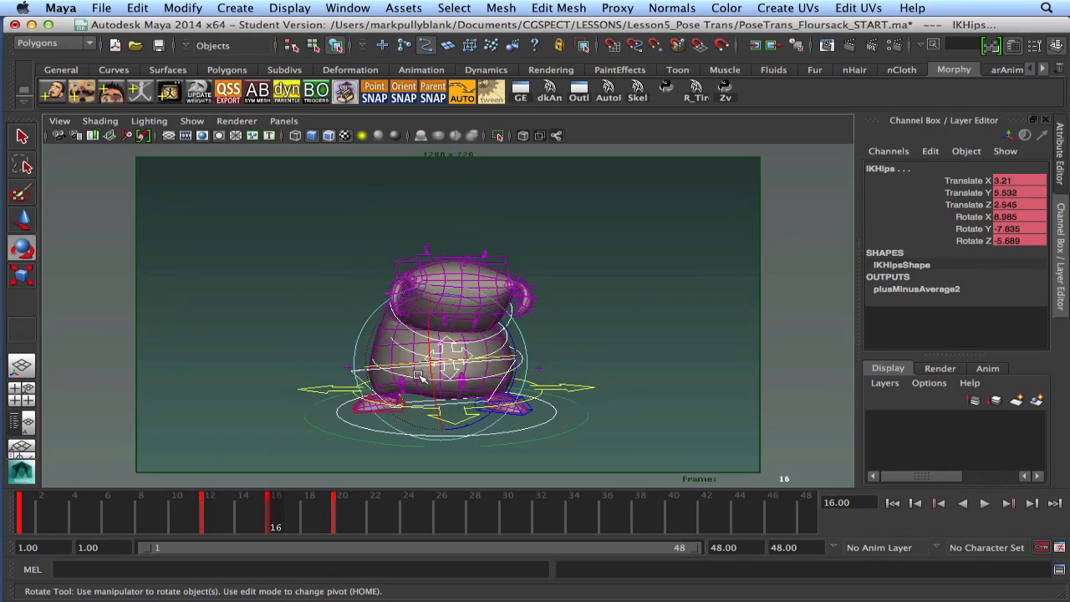
key("comma")
key("comma")
key("period")
key("period")
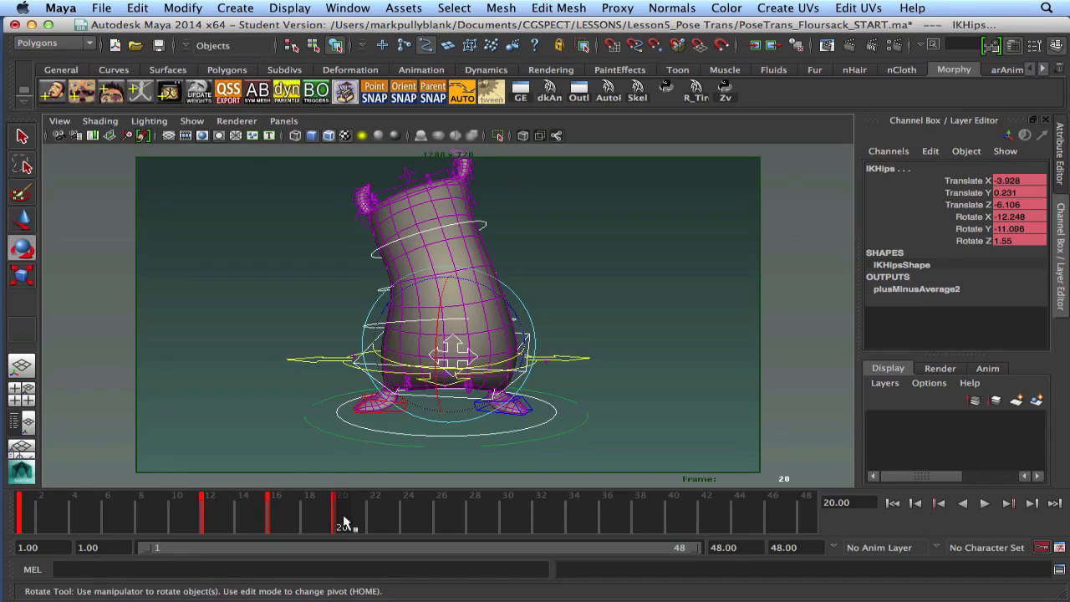
Go to frame 24 and key all the rig controls there, holding the frame 20 stretch pose.
left_click_drag(341, 518, 410, 526)
right_click_drag(445, 349, 419, 329, "alt")
middle_click_drag(419, 328, 423, 350, "alt")
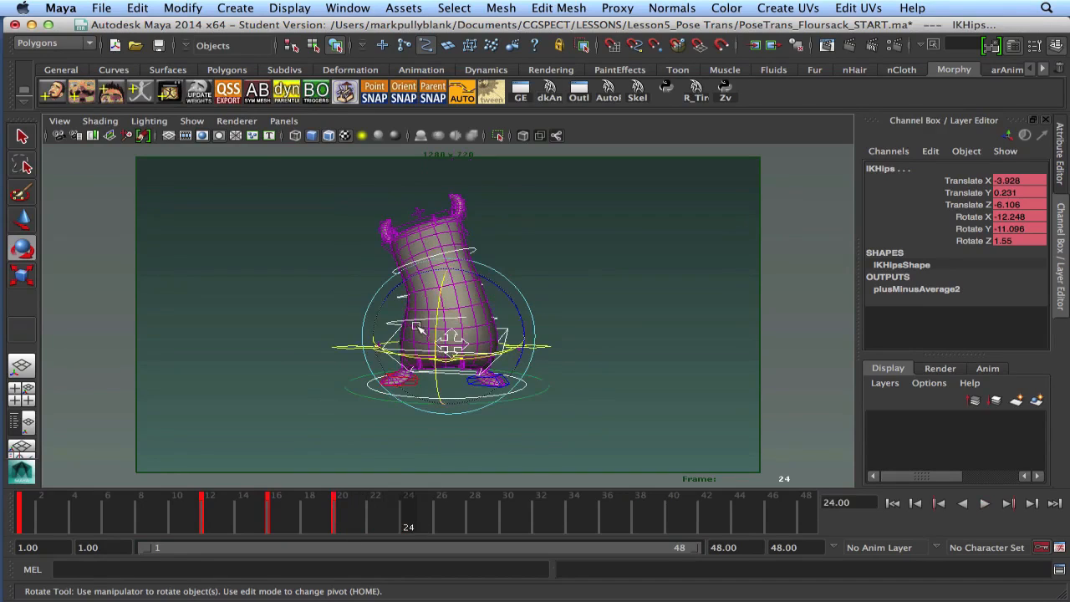
left_click(423, 235)
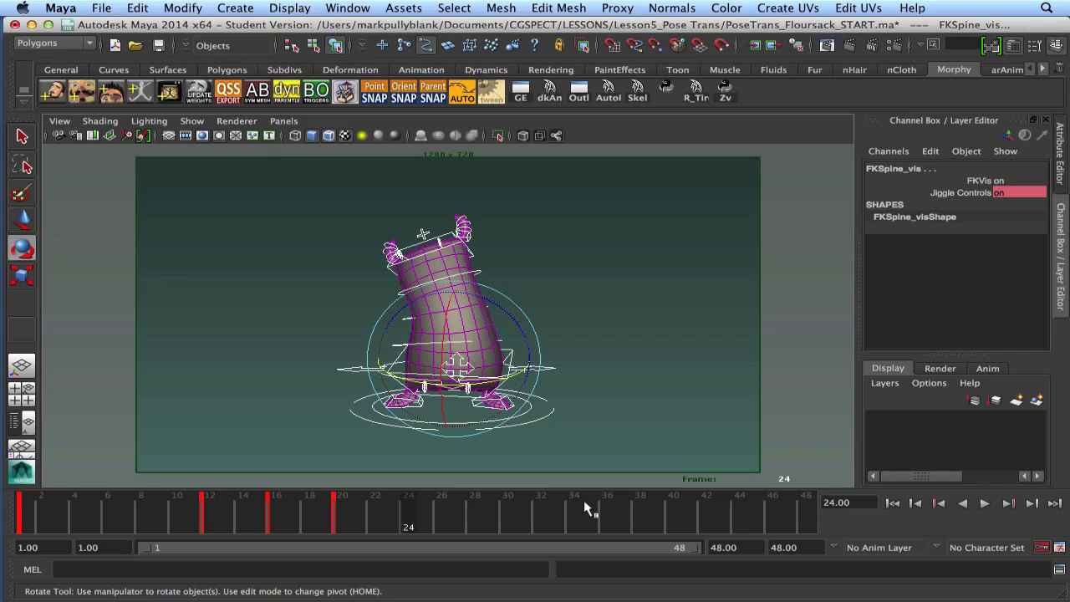
key("s")
scroll(488, 378, "up", 2)
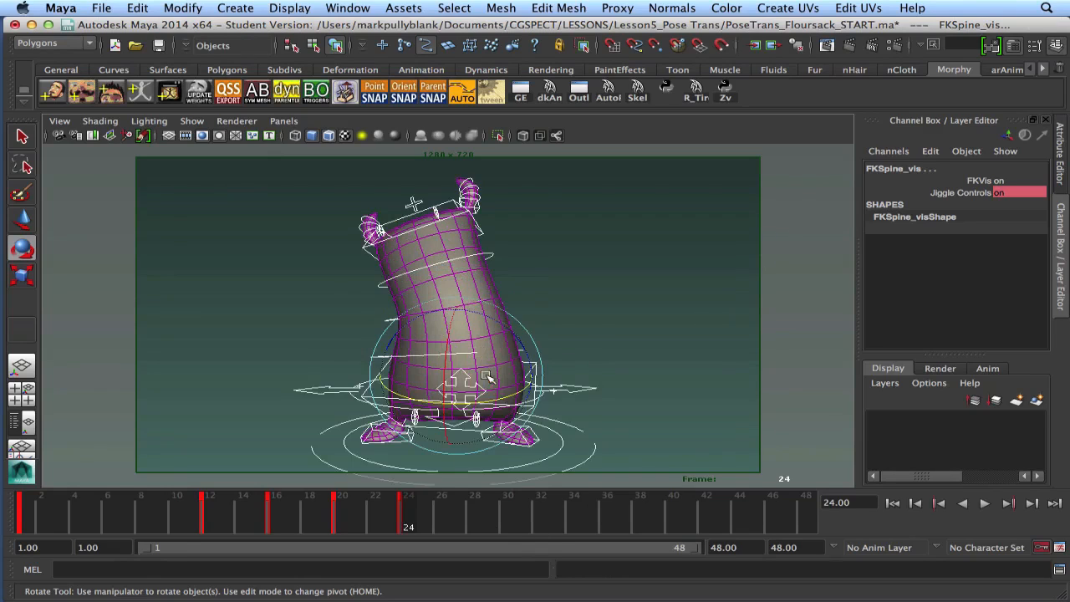
middle_click_drag(487, 378, 481, 353, "alt")
Lower the COG control to Translate Y 8.295 at frame 24.
left_click(328, 364)
left_click(388, 372)
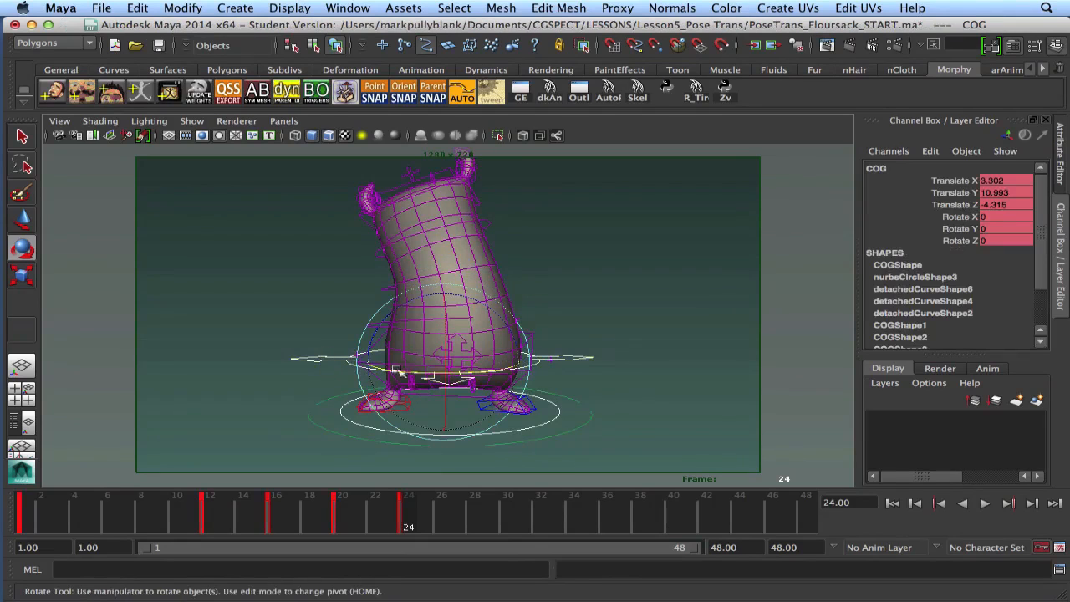
key("w")
left_click_drag(446, 316, 445, 321)
Set the right foot control IKLeg_R to Roll 1.5 and Toe Pivot -2.7 at frame 24.
left_click(401, 407)
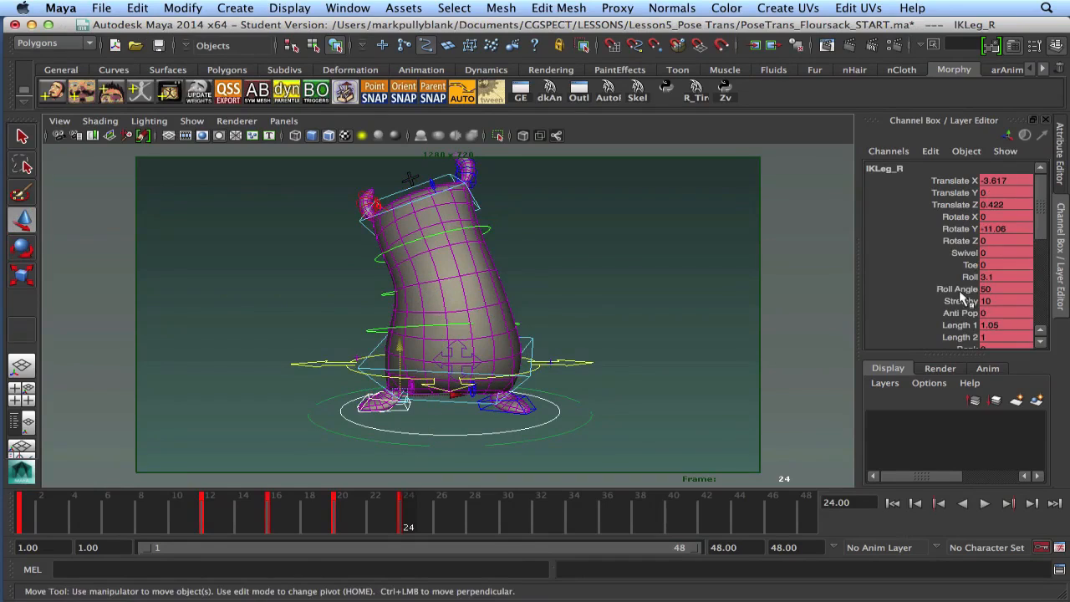
left_click(962, 290)
left_click(969, 277)
mouse_move(699, 306)
middle_mouse_down()
mouse_move(709, 304)
mouse_move(680, 310)
middle_mouse_up()
key("s")
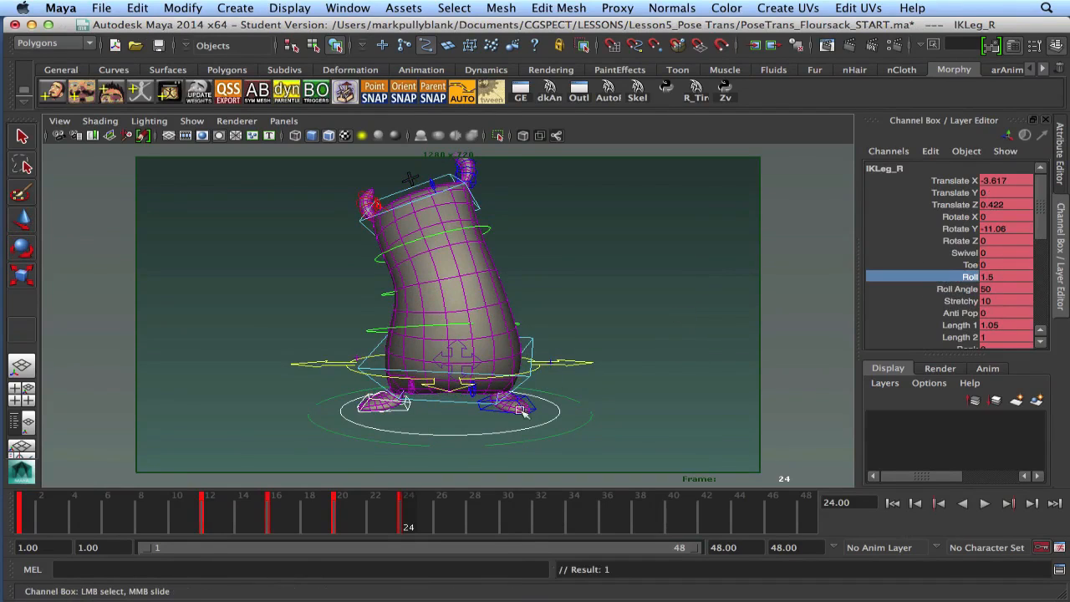
scroll(932, 310, "down", 3)
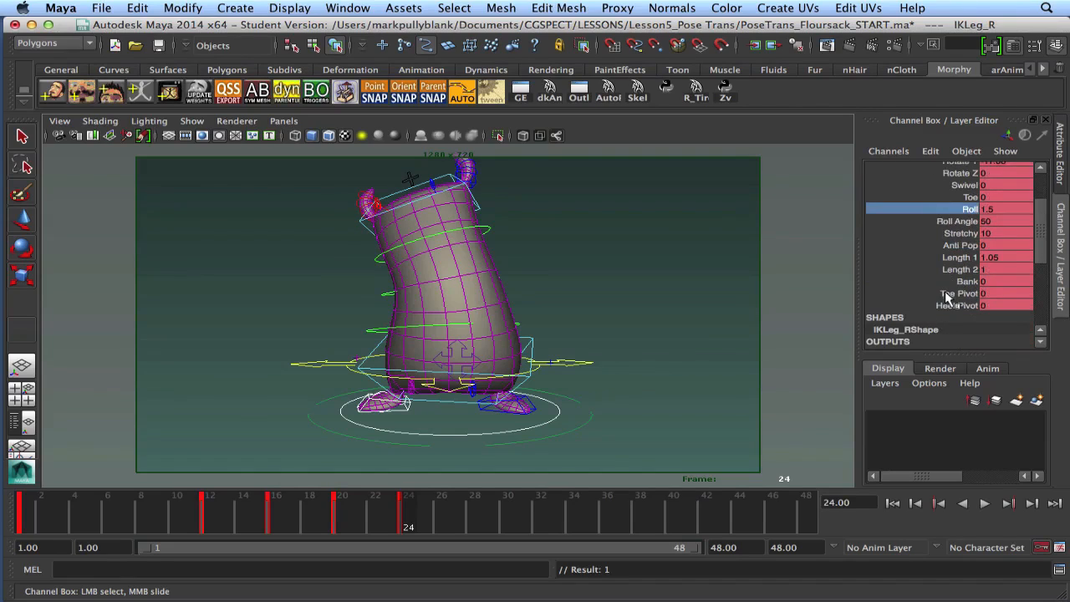
left_click(946, 295)
middle_click_drag(675, 326, 642, 331)
Set the left foot control IKLeg_L to Toe Pivot -4.1 and Roll 1.1 at frame 24.
left_click(525, 407)
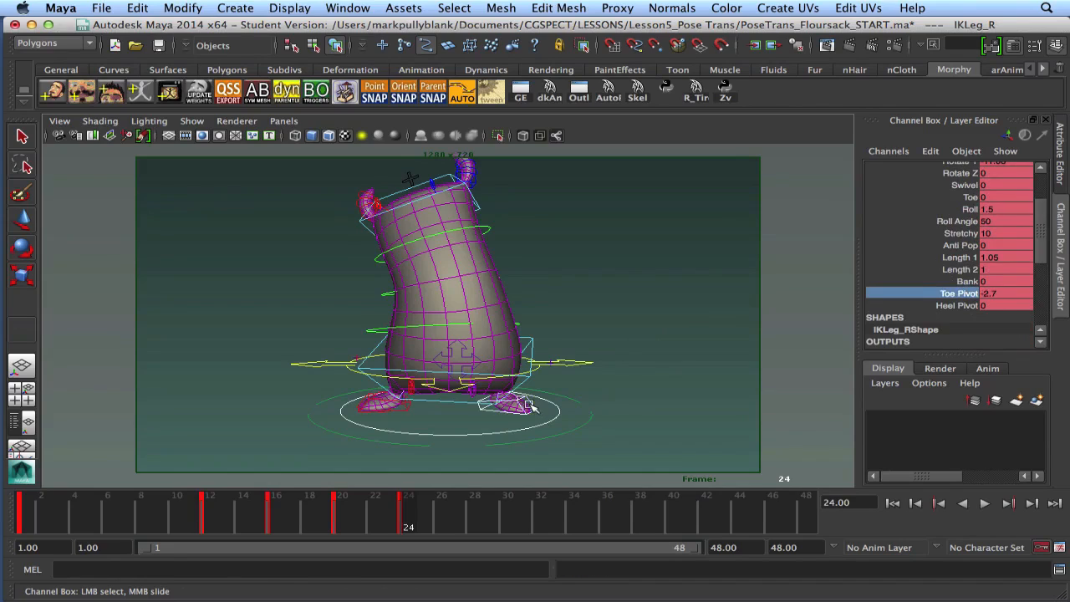
key("w")
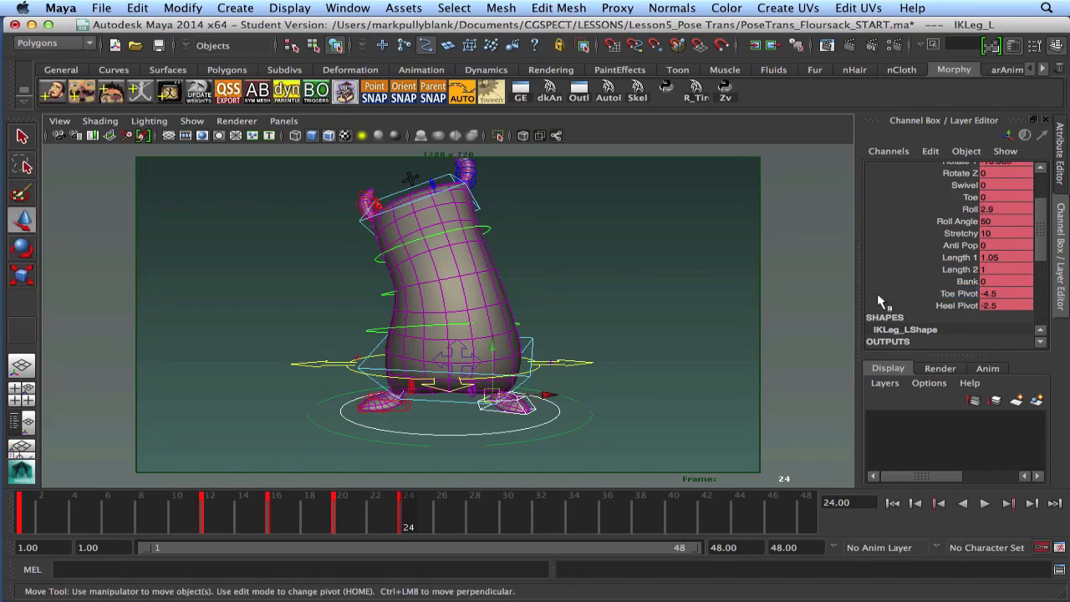
left_click(959, 294)
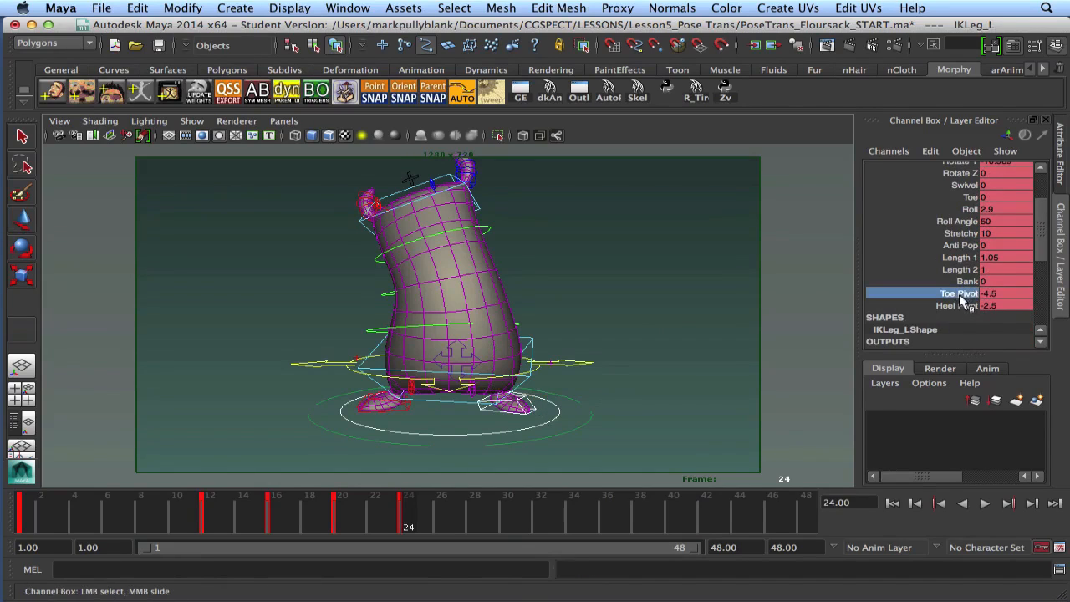
middle_click_drag(692, 310, 697, 311)
left_click(967, 211)
mouse_move(700, 324)
middle_mouse_down()
mouse_move(671, 333)
mouse_move(682, 333)
middle_mouse_up()
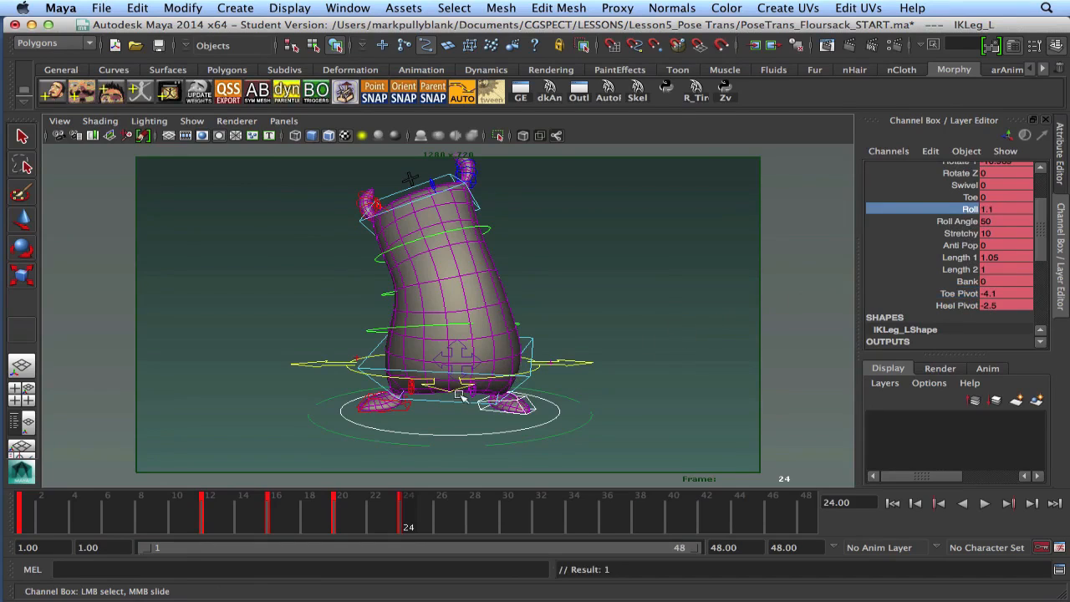
Compare the neighbouring key poses and lower IKHips to Translate Y -2.77 at frame 20.
left_click(299, 363)
key("w")
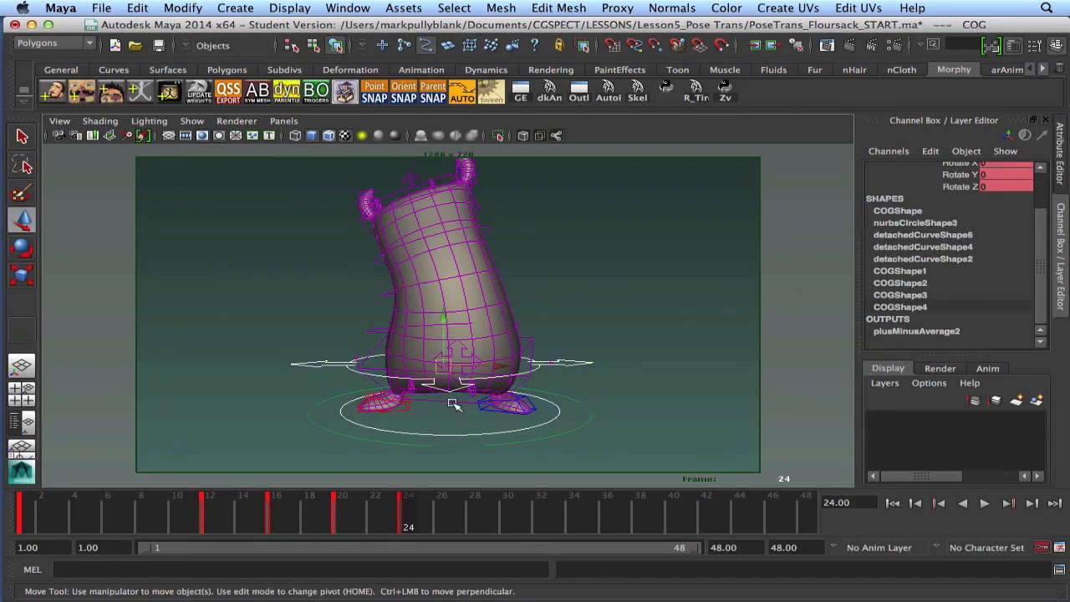
key("comma")
key("comma")
key("period")
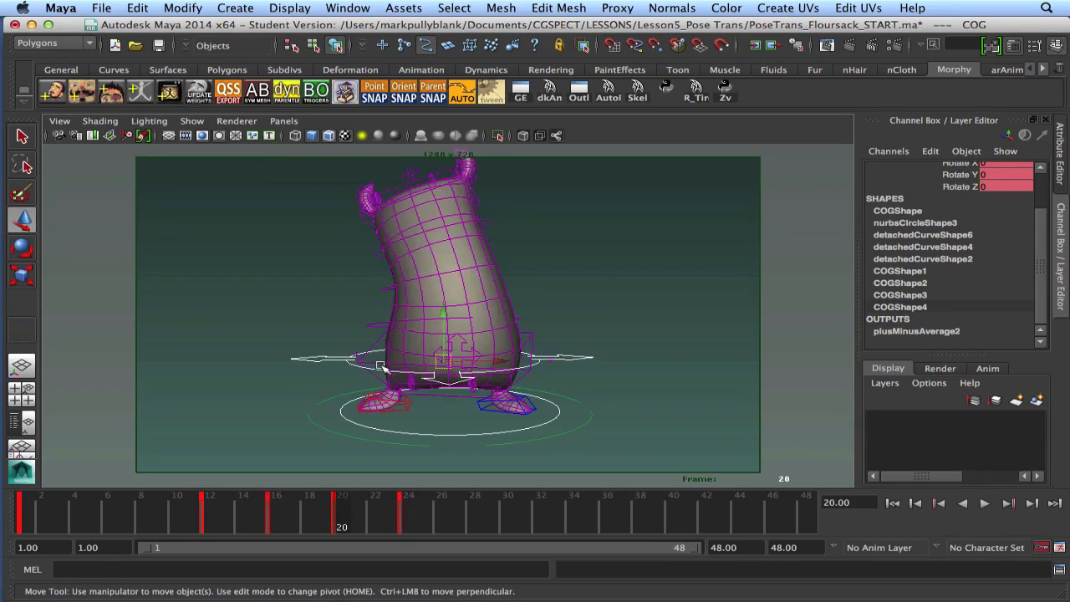
left_click(376, 346)
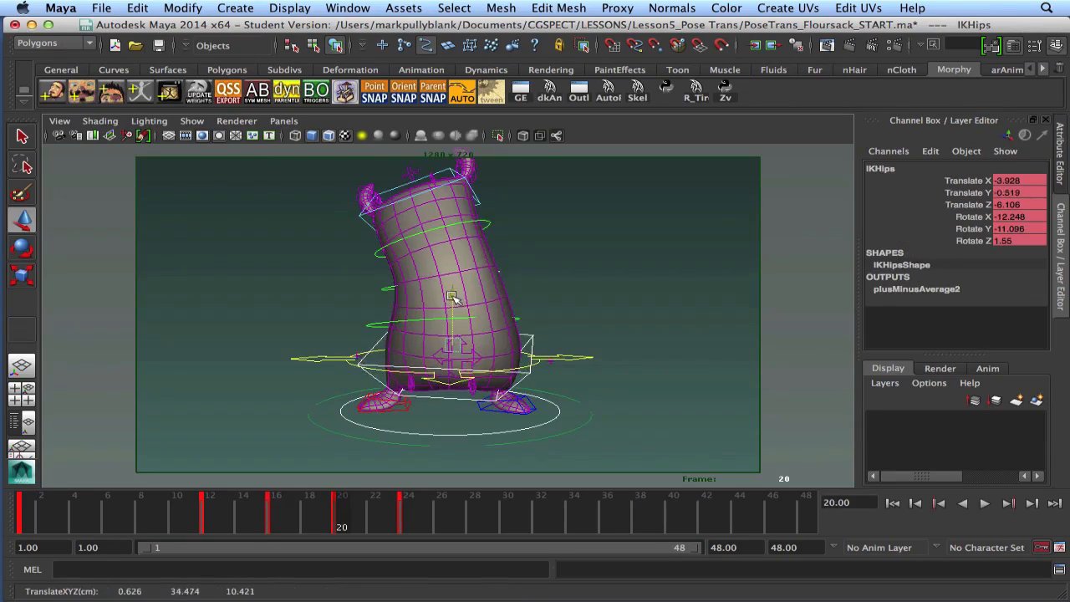
key("comma")
key("period")
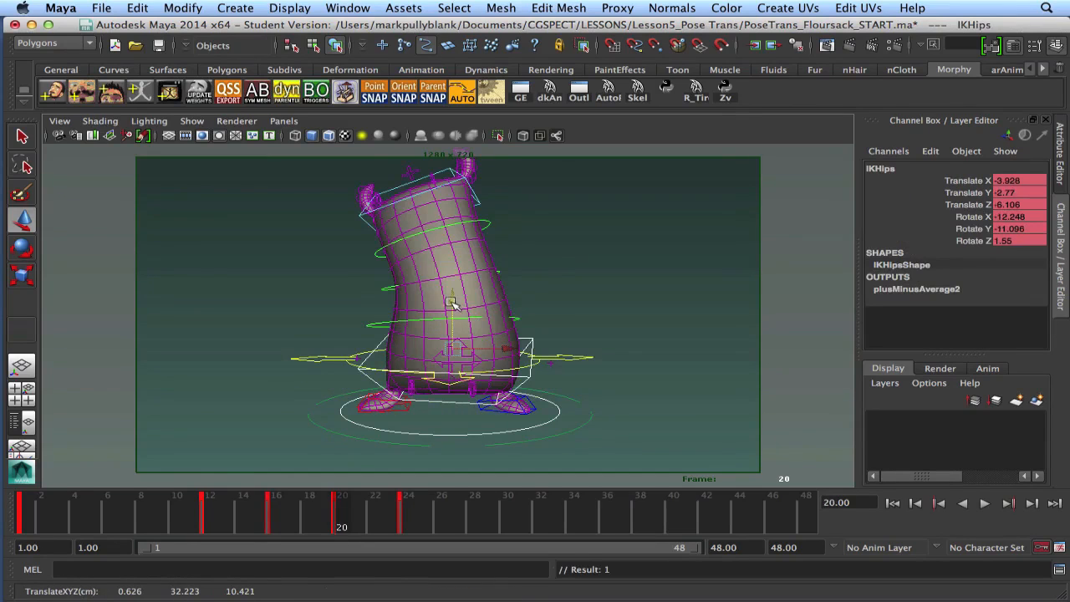
Raise IKHips to Translate Y 2.488 at frame 24 and key it.
key("period")
left_click_drag(452, 311, 453, 304)
key("s")
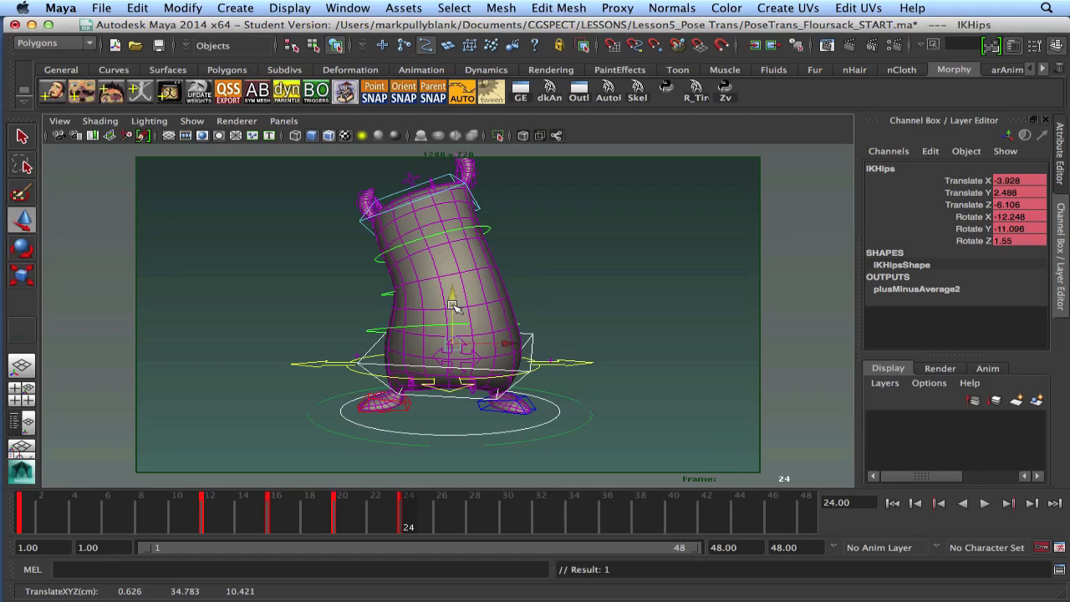
Set Translate Y to 0 on both spineFK_03 and spineFK_04 at frame 24.
left_click(422, 329)
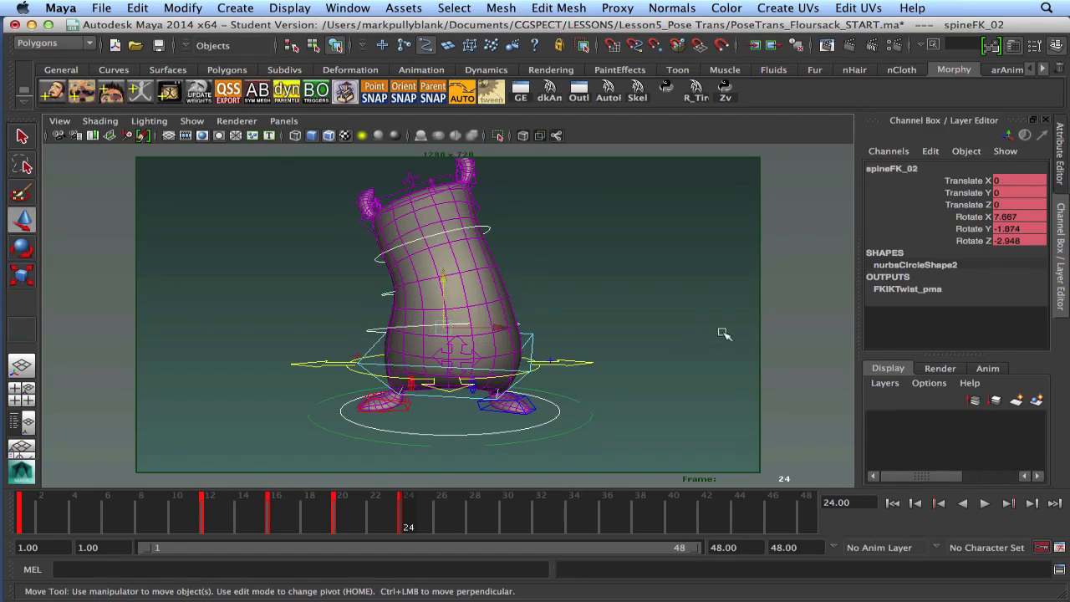
key("Down")
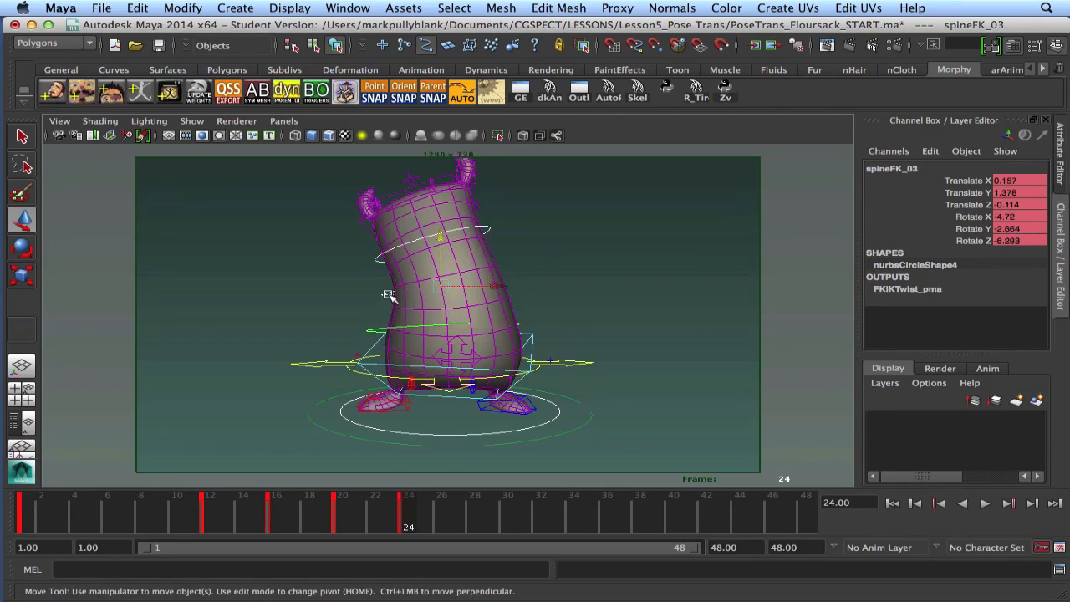
type("0")
key("Return")
key("Down")
double_click(1008, 192)
type("0")
key("Return")
Set the IKChest control's Translate Y to 0 at frame 24.
left_click(409, 219)
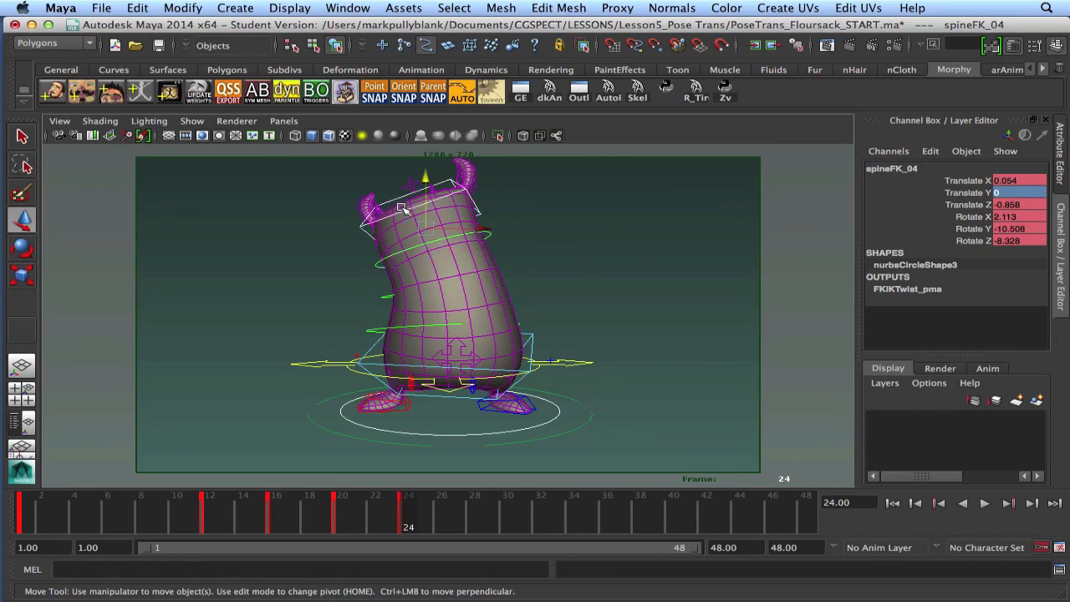
double_click(995, 192)
type("0")
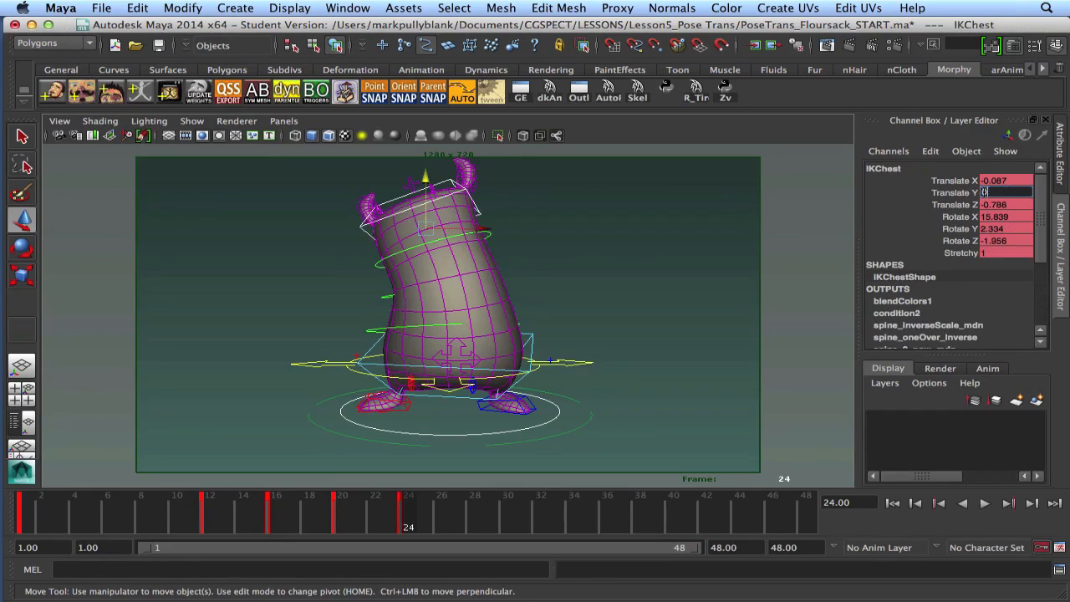
key("Return")
Move IKHips to Translate Z -4.164 and rotate it to Rotate X -9.669 at frame 24, undoing the extra rotation around Z.
left_click_drag(418, 333, 504, 366, "alt")
left_click(580, 366)
left_click(413, 382)
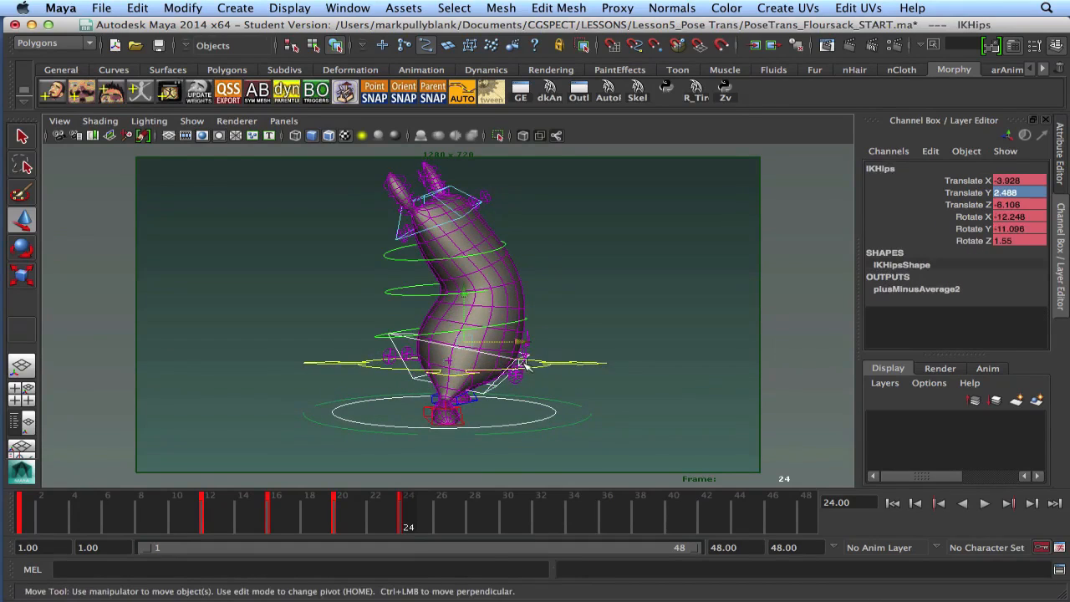
left_click_drag(523, 345, 518, 346)
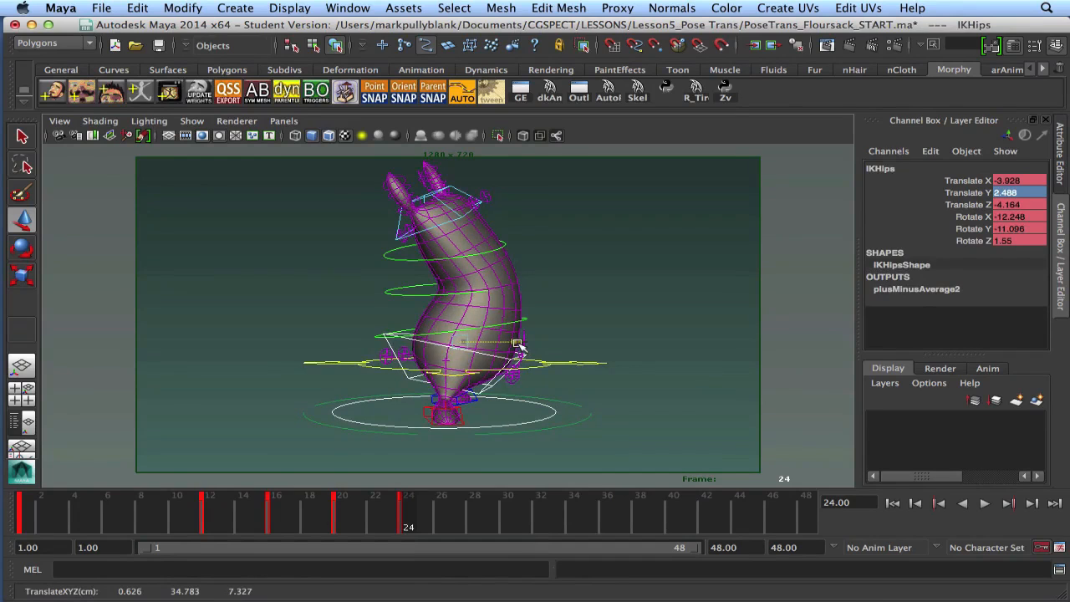
key("e")
left_click_drag(528, 320, 393, 302)
key("ctrl+z")
key("ctrl+z")
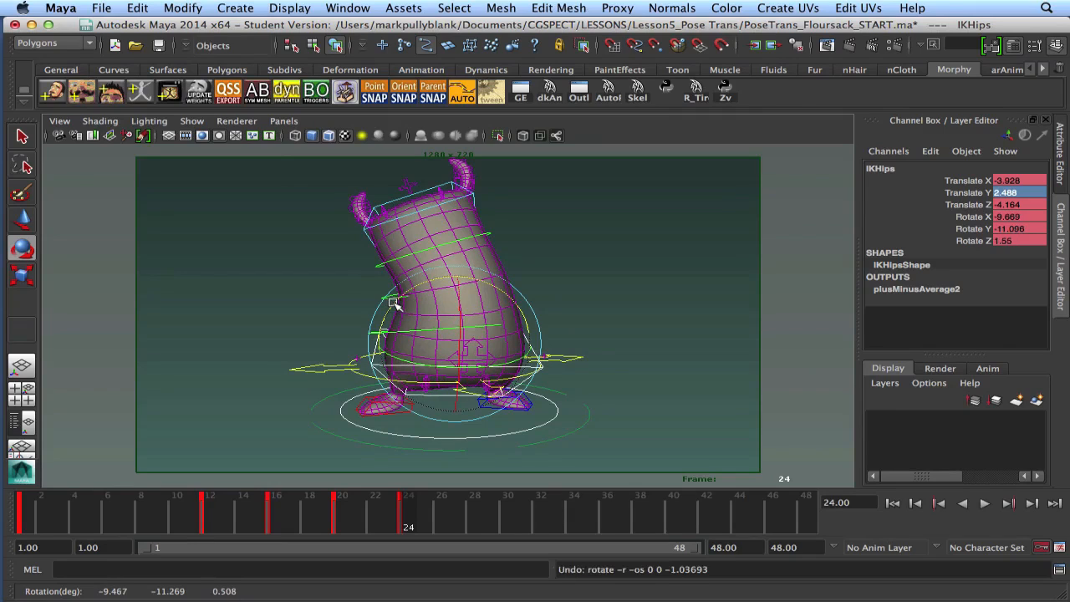
Check the sack's bend from the side and rotate the middle spine ring control slightly at frame 24.
left_click_drag(401, 309, 391, 305, "alt")
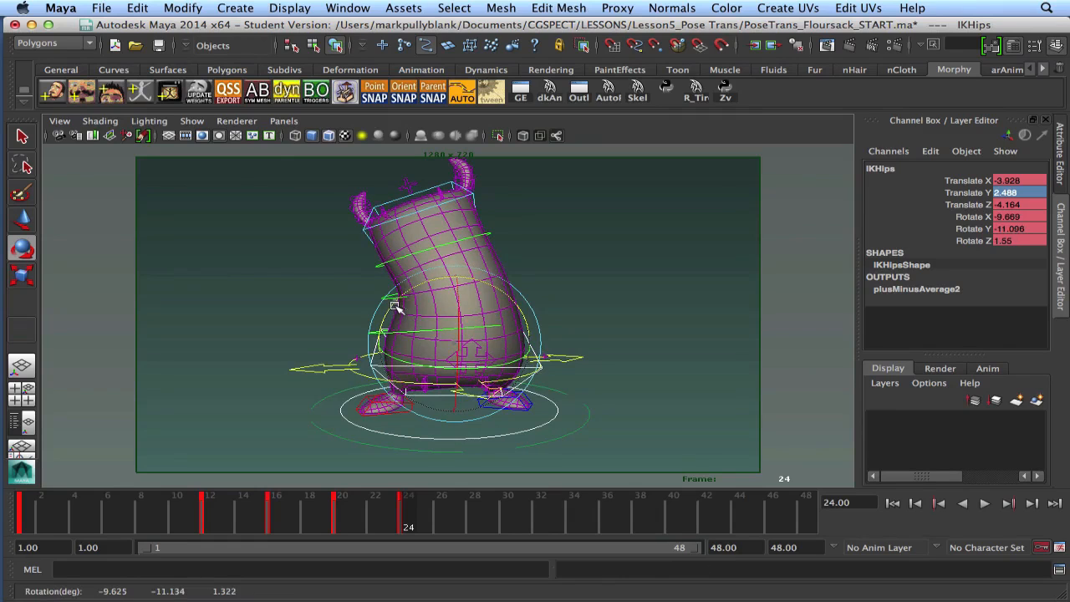
left_click_drag(322, 320, 431, 319, "alt")
left_click(237, 316)
left_click_drag(254, 314, 306, 317, "alt")
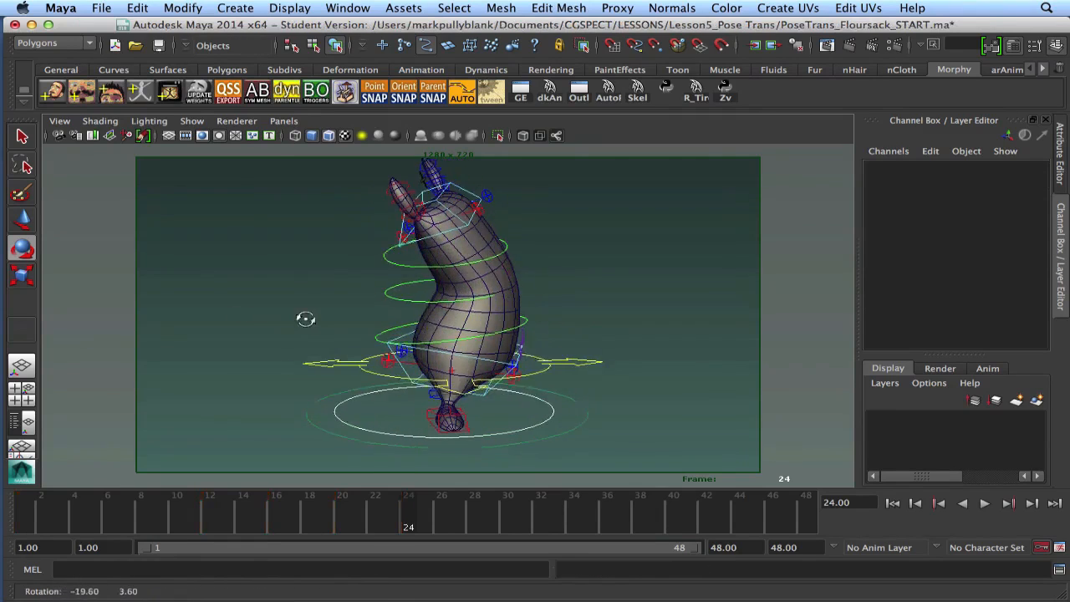
left_click(411, 329)
left_click_drag(455, 295, 475, 280, "alt")
left_click(251, 292)
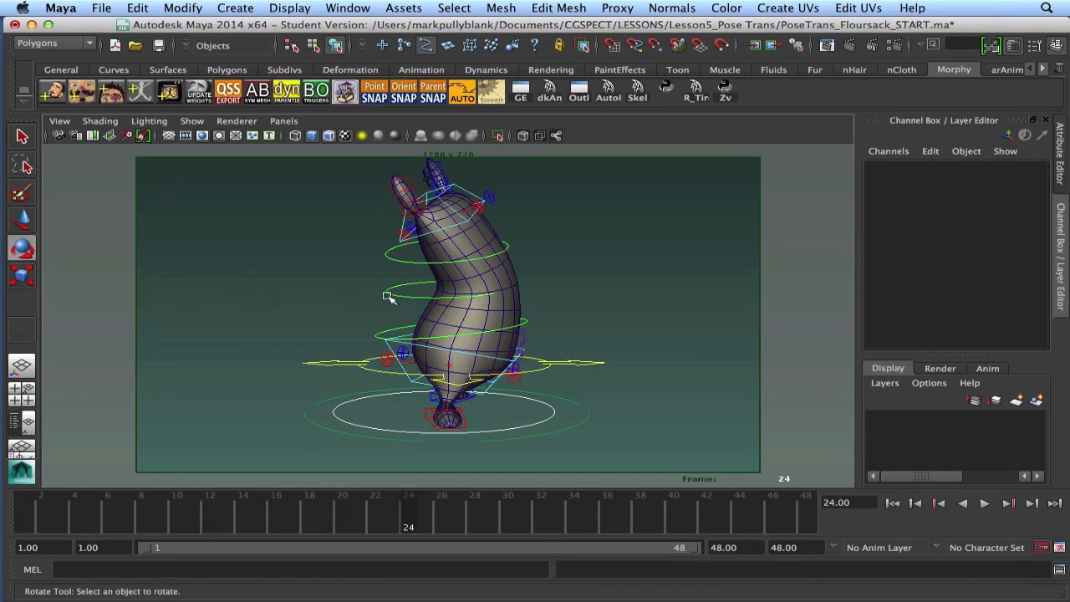
left_click(396, 294)
left_click(578, 239)
left_click(518, 238)
left_click_drag(518, 239, 517, 226)
Rotate IKChest to 1.476, -1.32, -2.493 at frame 24.
left_click_drag(296, 282, 300, 331, "alt")
left_click(308, 316)
left_click(382, 248)
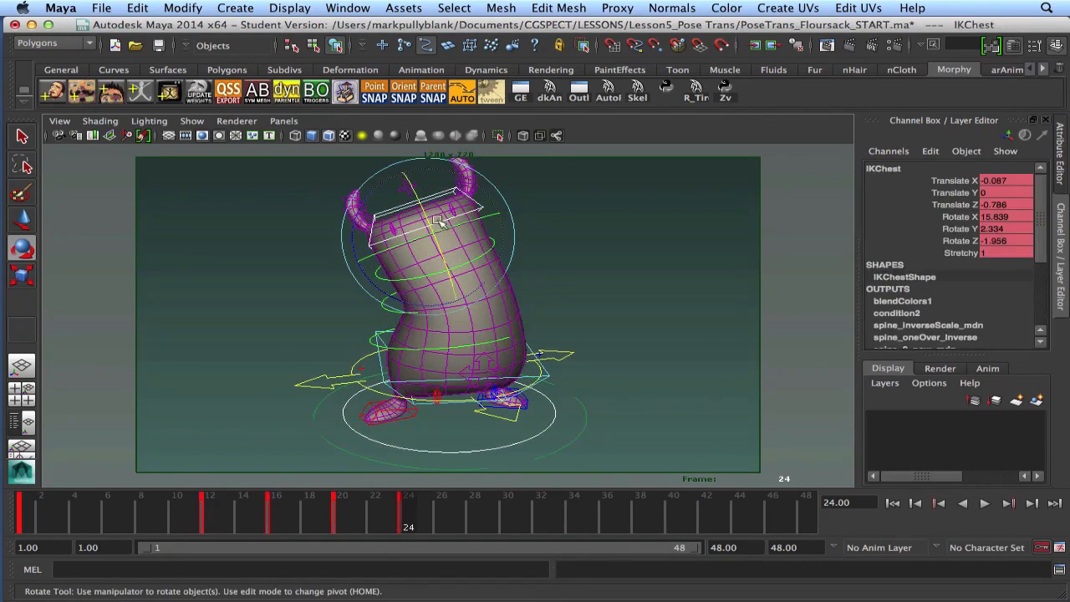
left_click_drag(430, 216, 199, 254)
mouse_move(461, 448)
left_mouse_down("alt")
mouse_move(466, 435)
mouse_move(461, 442)
left_mouse_up("alt")
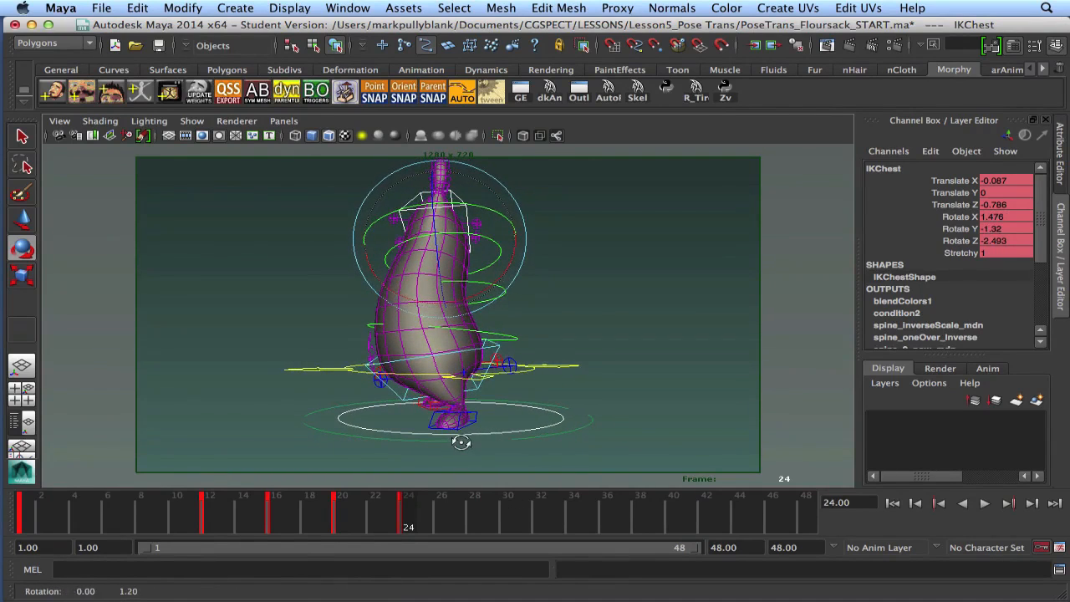
key("e")
Shift the COG control to Translate Z -0.098 at frame 24 and frame the sack's ears up close.
left_click(311, 367)
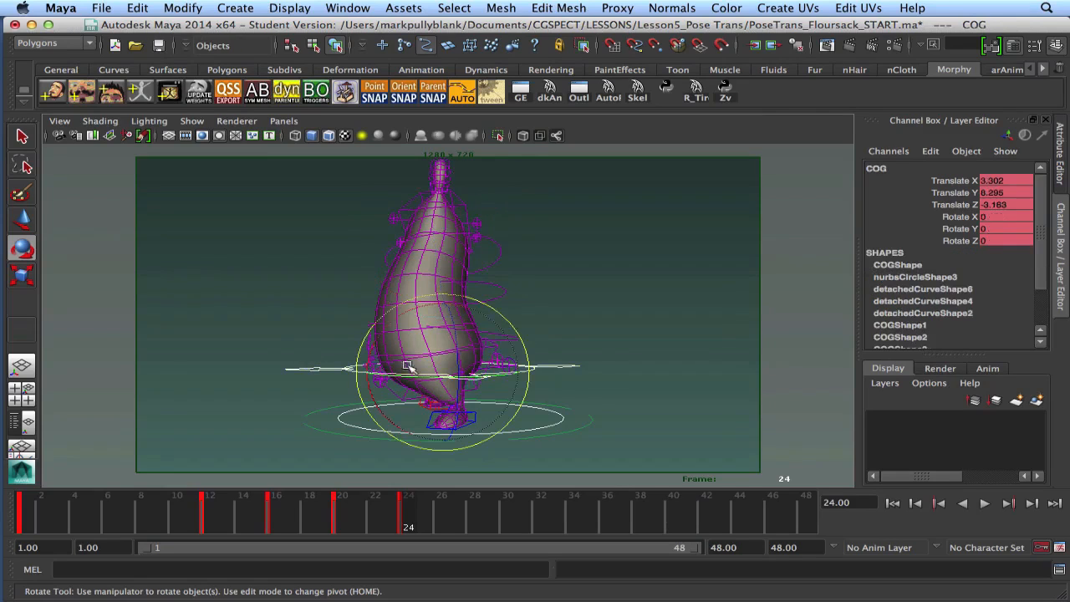
key("w")
left_click_drag(389, 375, 425, 360)
middle_click_drag(424, 359, 458, 417, "alt")
left_click_drag(458, 417, 435, 397, "alt")
scroll(410, 370, "up", 5)
middle_click_drag(365, 335, 419, 372, "alt")
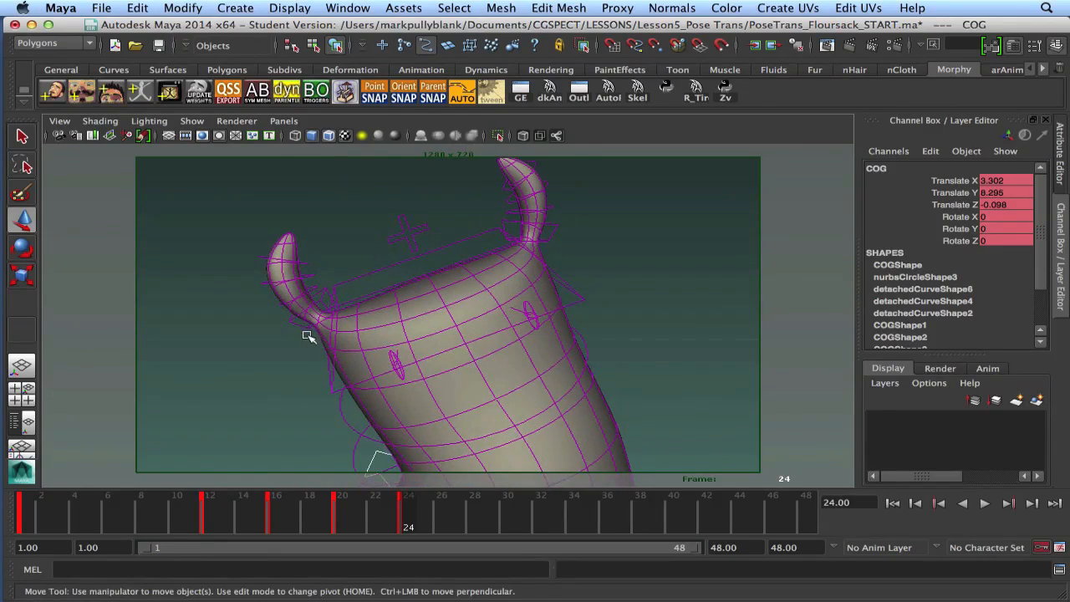
Rotate and move earR01 at frame 24 to Translate -0.244, -0.707, -0.064 and Rotate 4.003, -3.506, 26.01.
left_click(294, 326)
key("e")
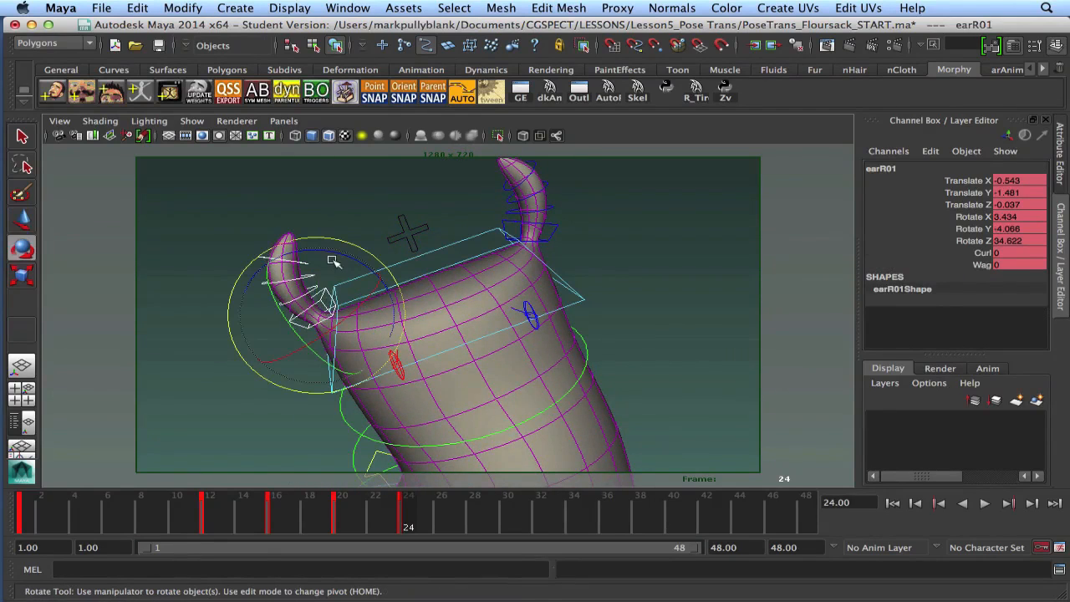
left_click_drag(332, 255, 249, 322)
key("w")
left_click(262, 297)
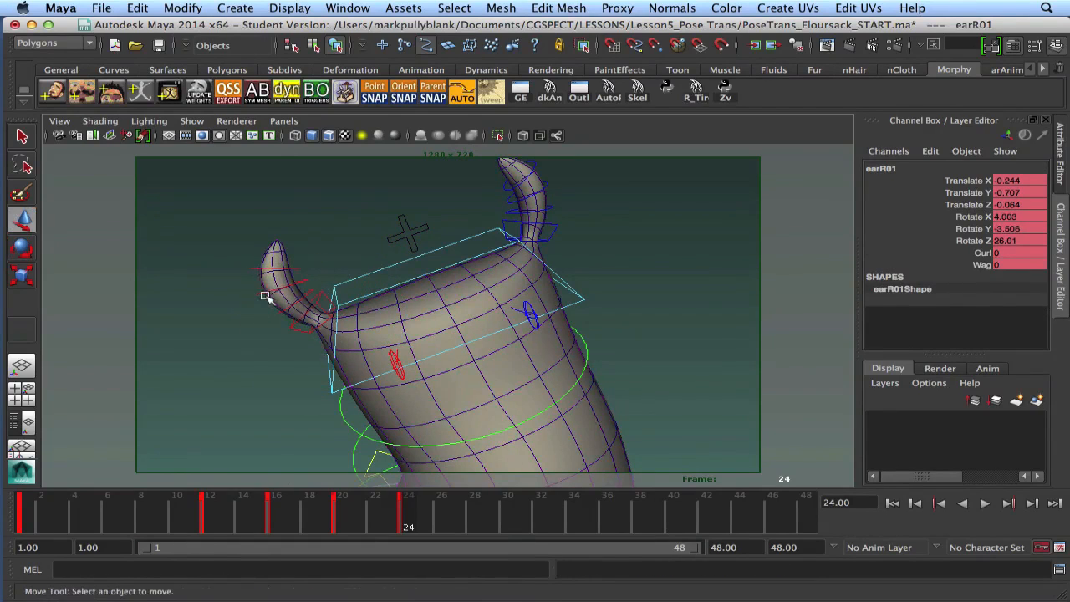
Rotate earR03 at frame 24 to curl the right ear's tip inward, with Rotate Z about 24.
left_click(264, 293)
key("e")
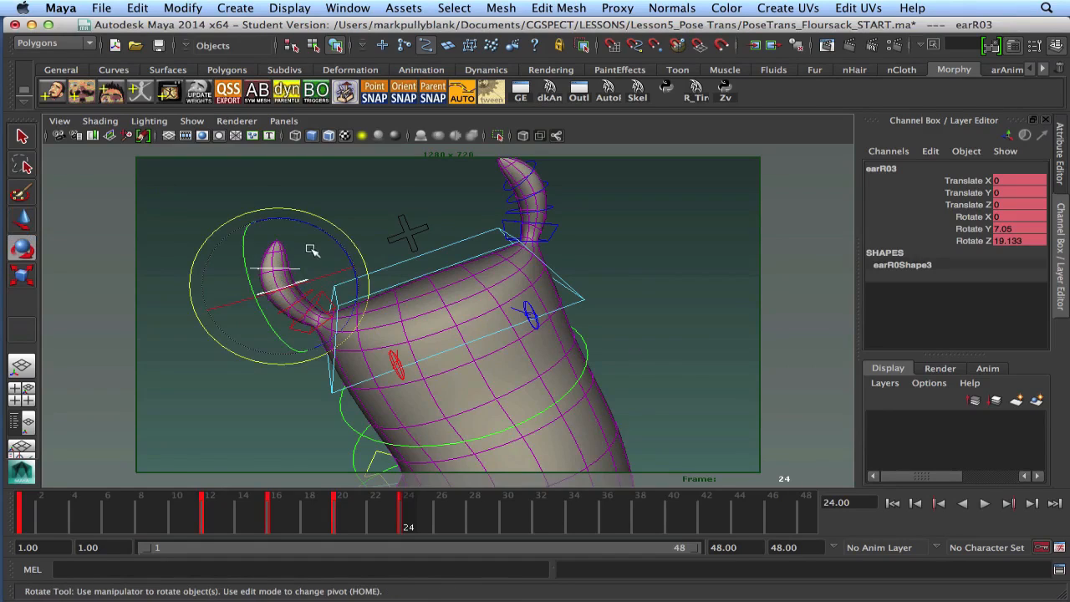
left_click_drag(325, 234, 326, 236)
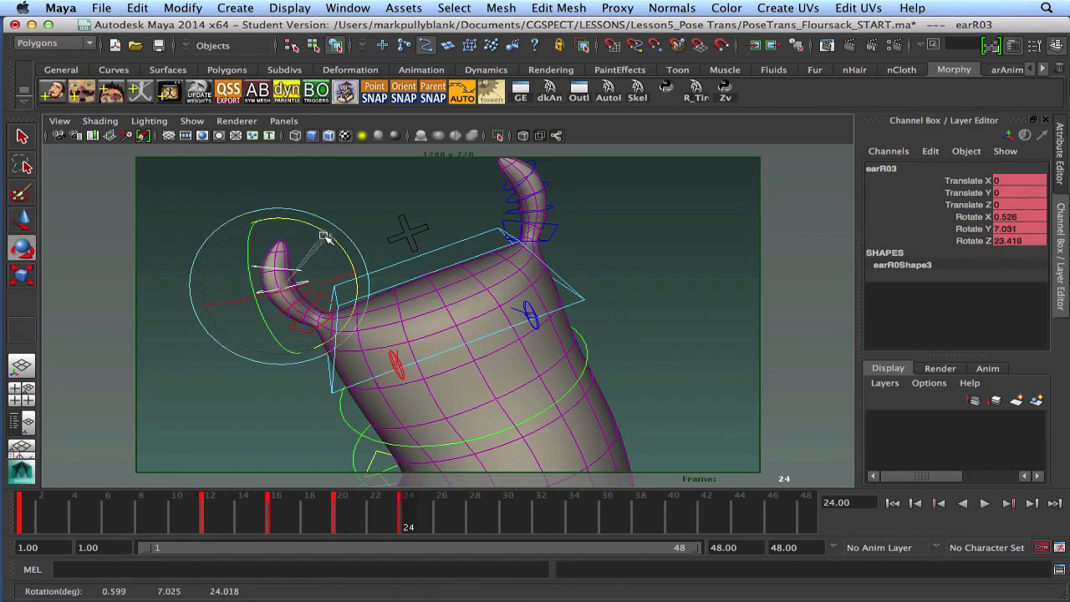
Lower earL01 toward the sack's top corner at frame 24 and rotate earL02 to Rotate Z 14.309.
left_click(554, 236)
key("w")
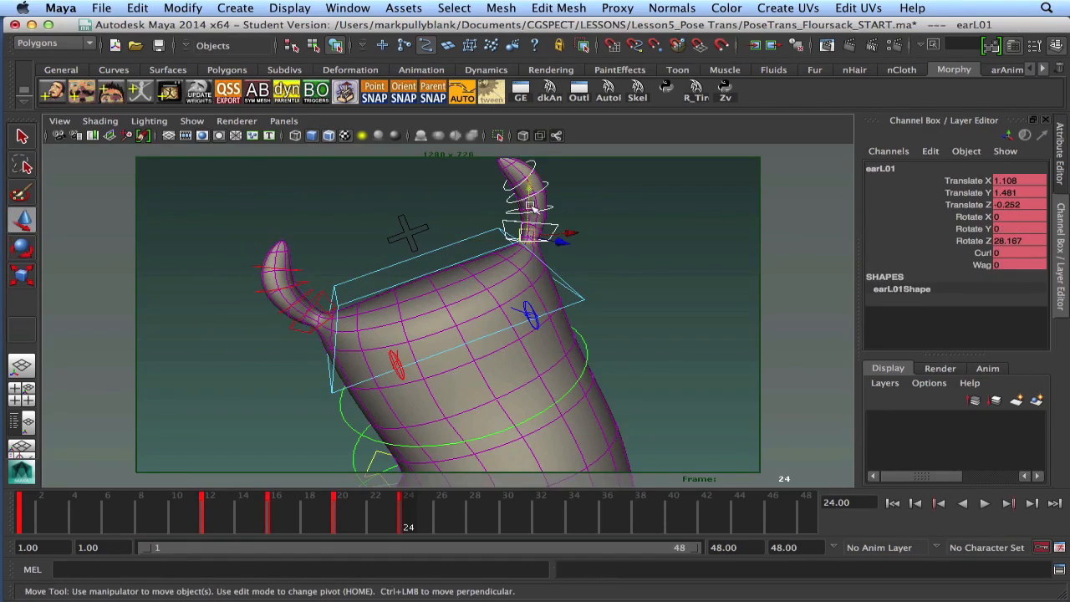
left_click_drag(530, 190, 538, 246)
left_click(554, 215)
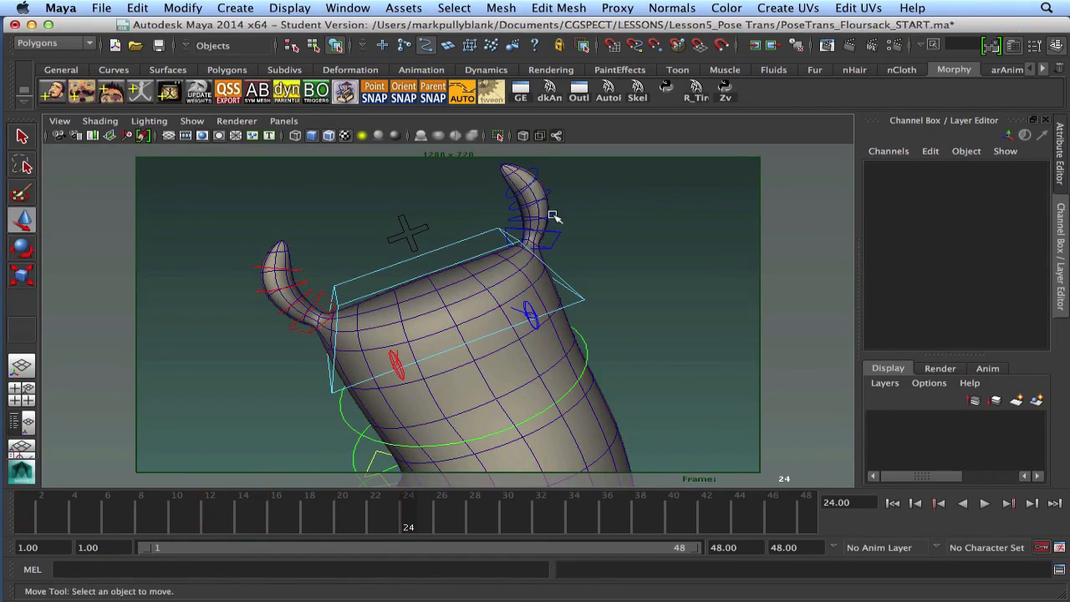
left_click(529, 211)
key("e")
left_click_drag(490, 191, 483, 186)
Examine the whole sack from a wider view and step back through the key poses to frame 12.
scroll(497, 269, "down", 8)
middle_click_drag(489, 264, 465, 221, "alt")
left_click_drag(476, 236, 461, 258, "alt")
key("comma")
key("period")
key("comma")
key("comma")
key("comma")
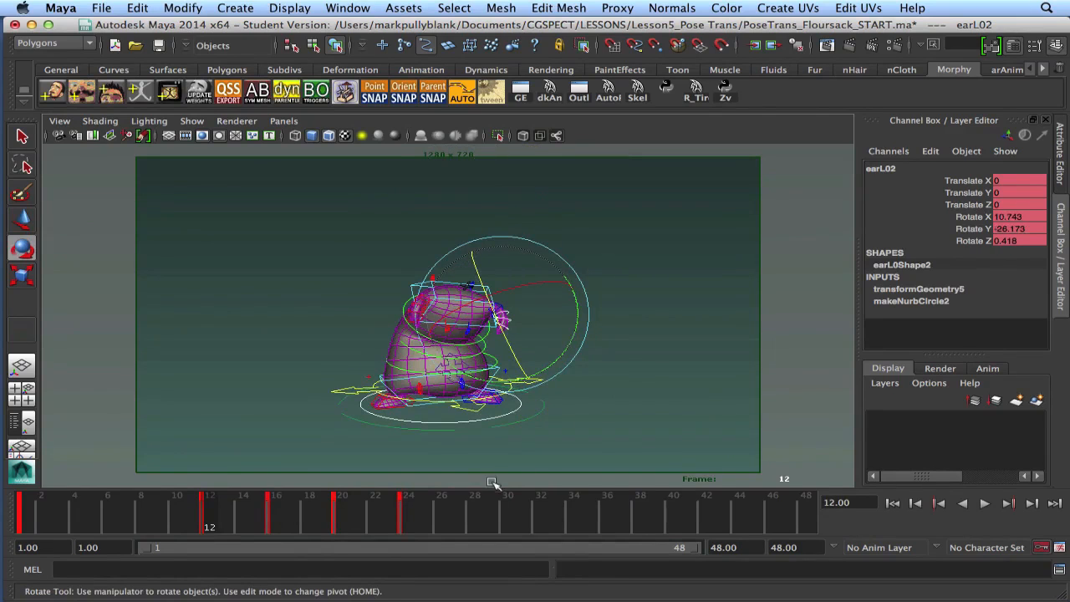
Shorten the playback range to end at frame 30 and play back the blocked animation.
left_click_drag(699, 548, 476, 551)
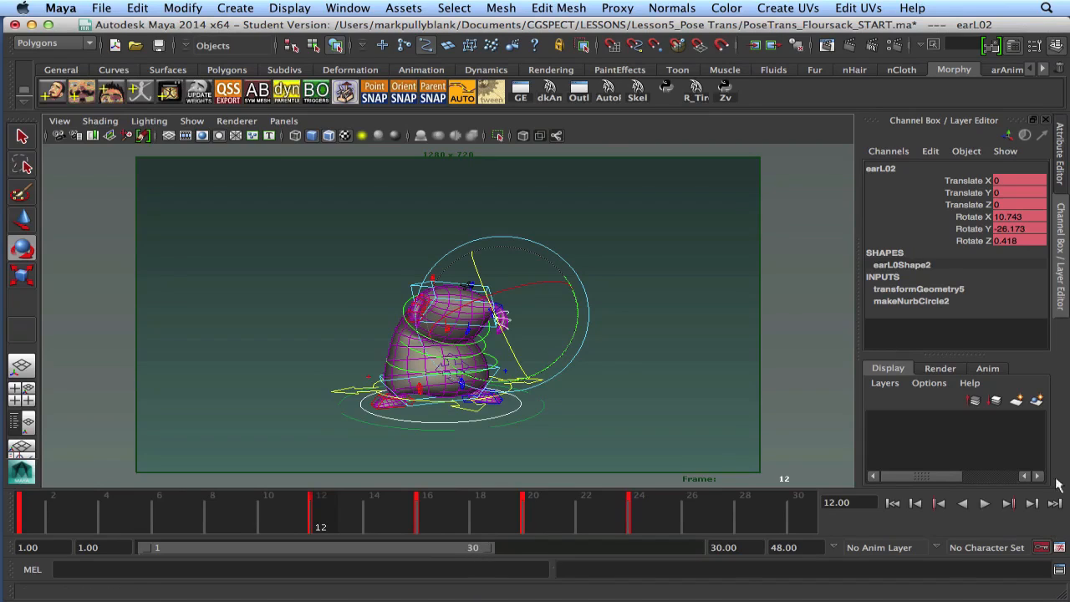
left_click(985, 503)
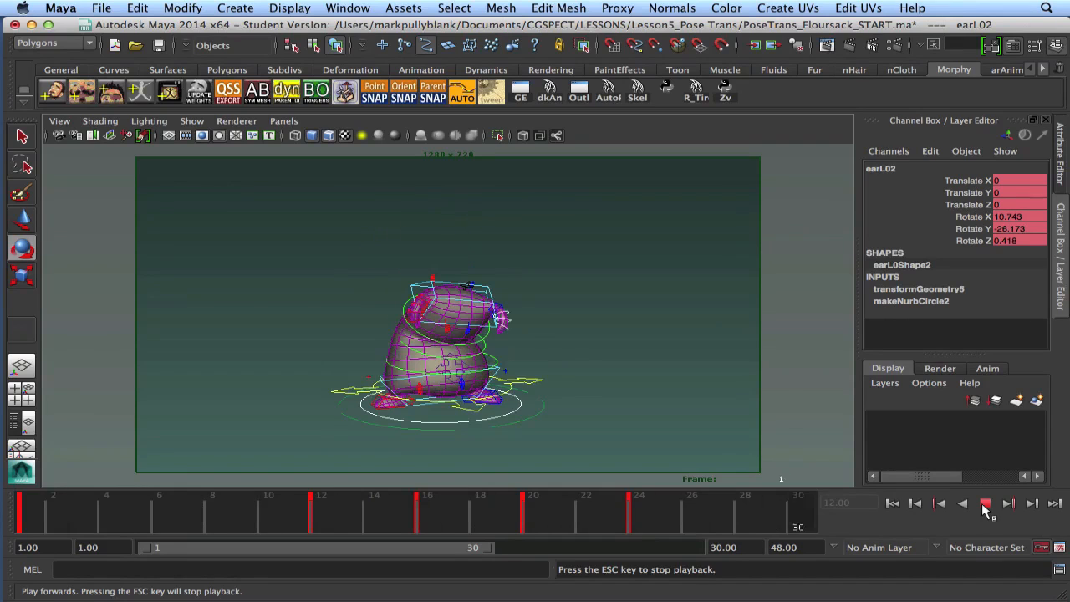
left_click(280, 518)
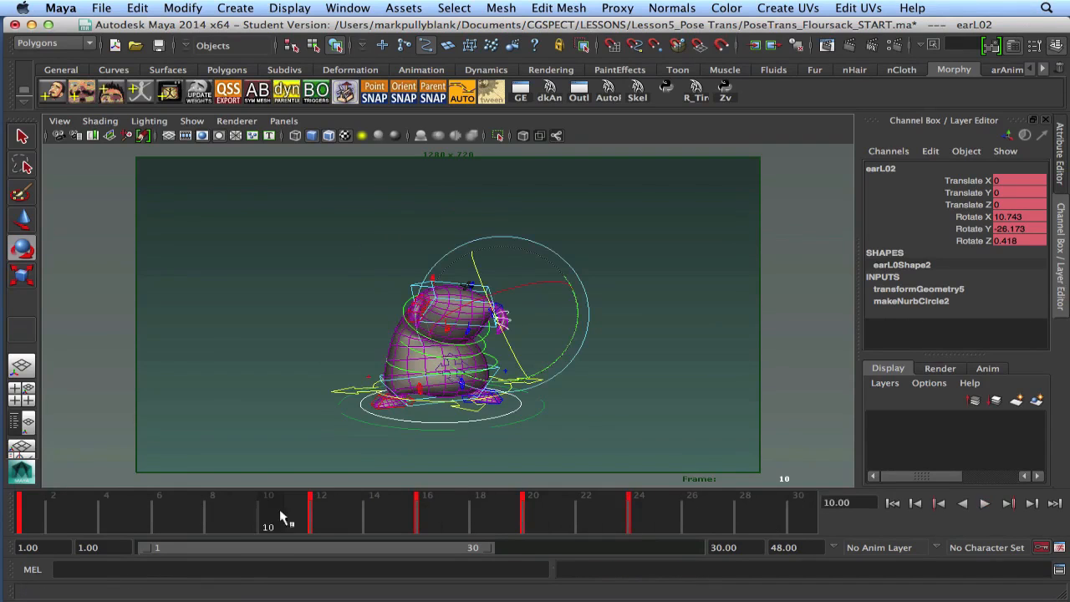
Check the settled pose and the timing between the key poses by scrubbing the timeline, and replay the animation.
left_click(664, 509)
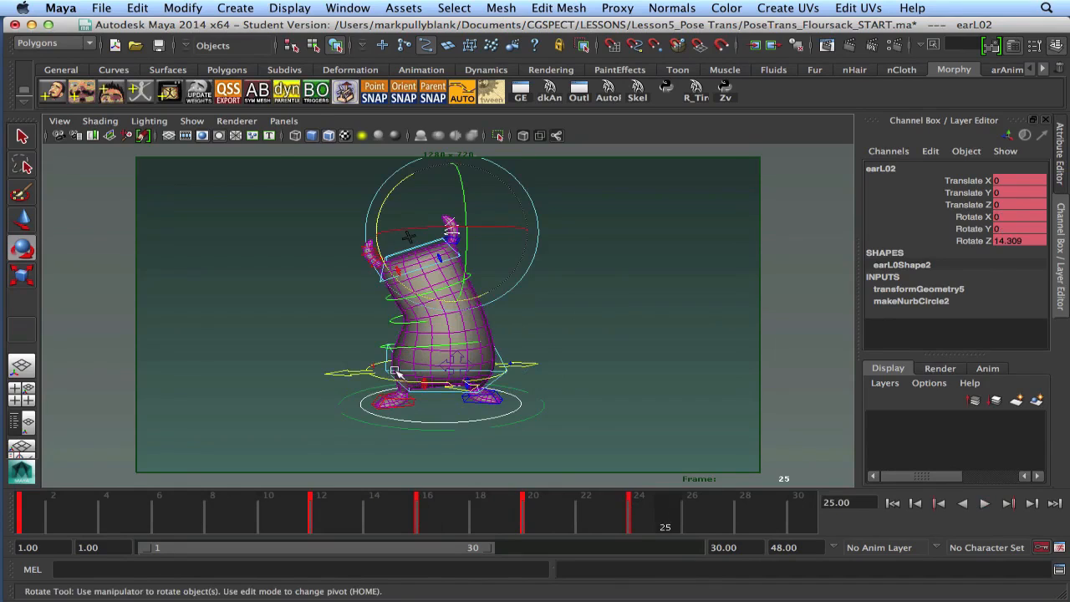
left_click_drag(557, 390, 546, 382, "alt")
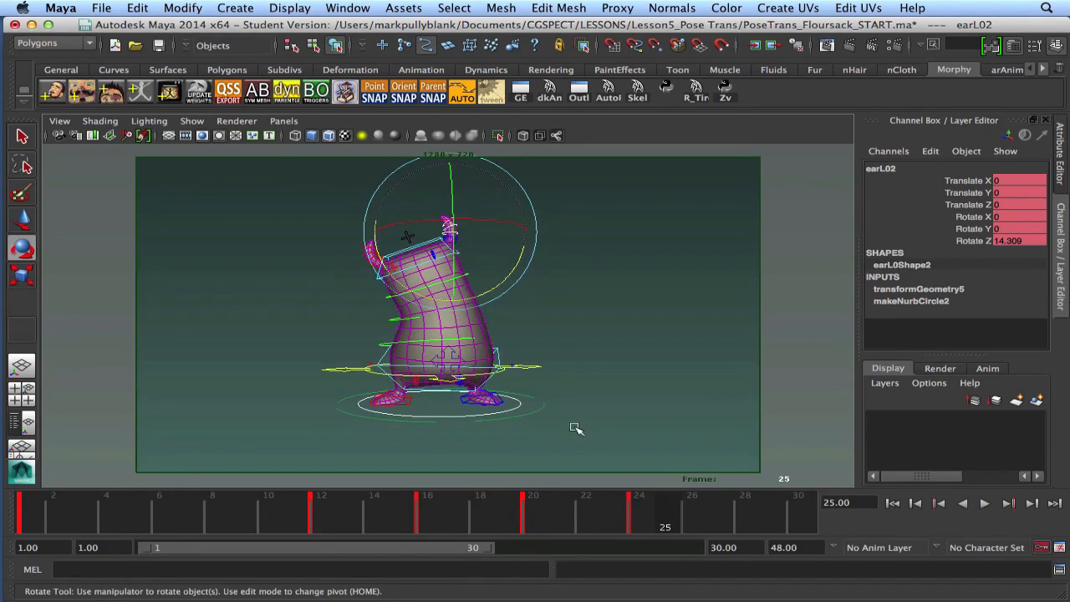
left_click(646, 519)
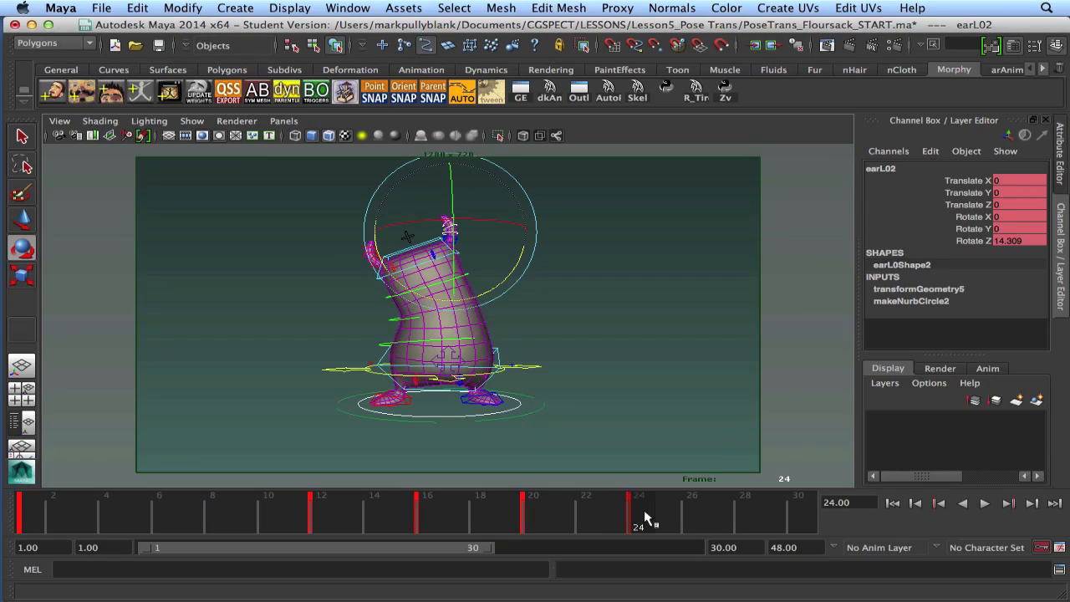
left_click(25, 511)
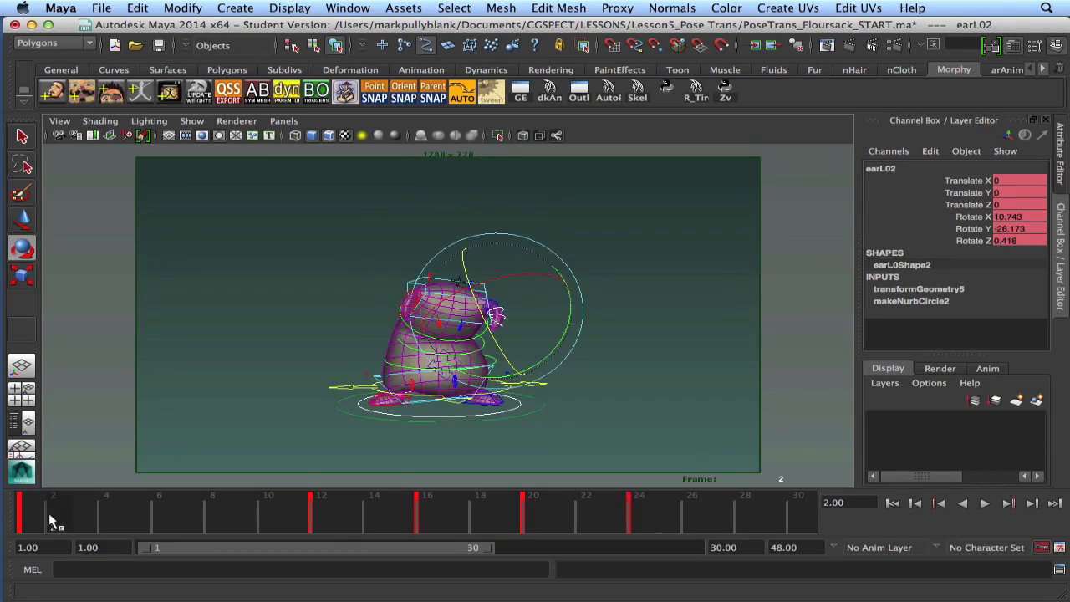
left_click(309, 511)
left_click_drag(376, 524, 536, 520)
left_click_drag(644, 516, 656, 519)
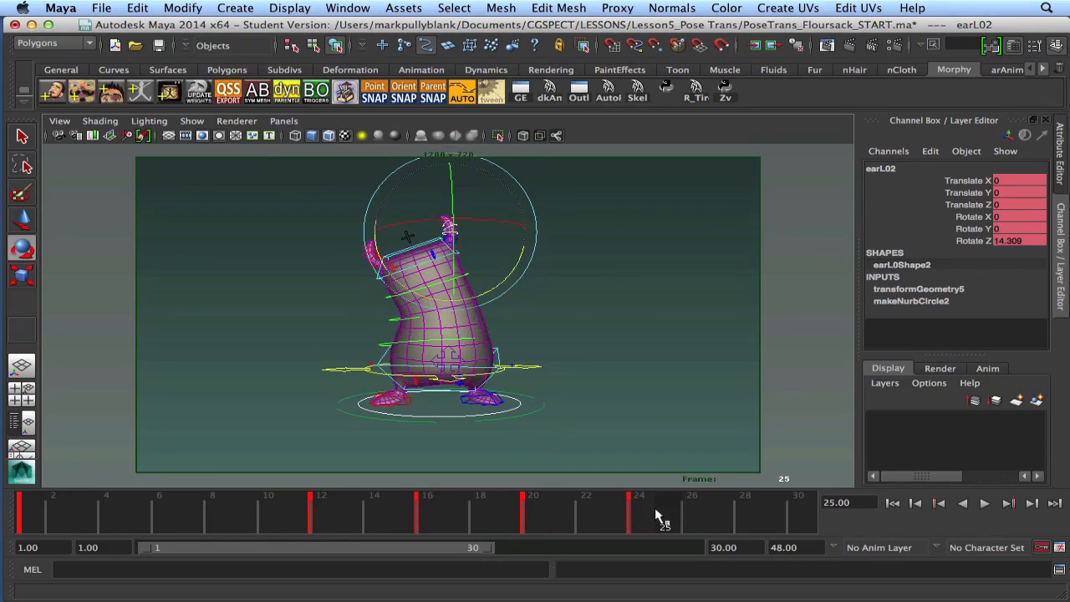
left_click(985, 503)
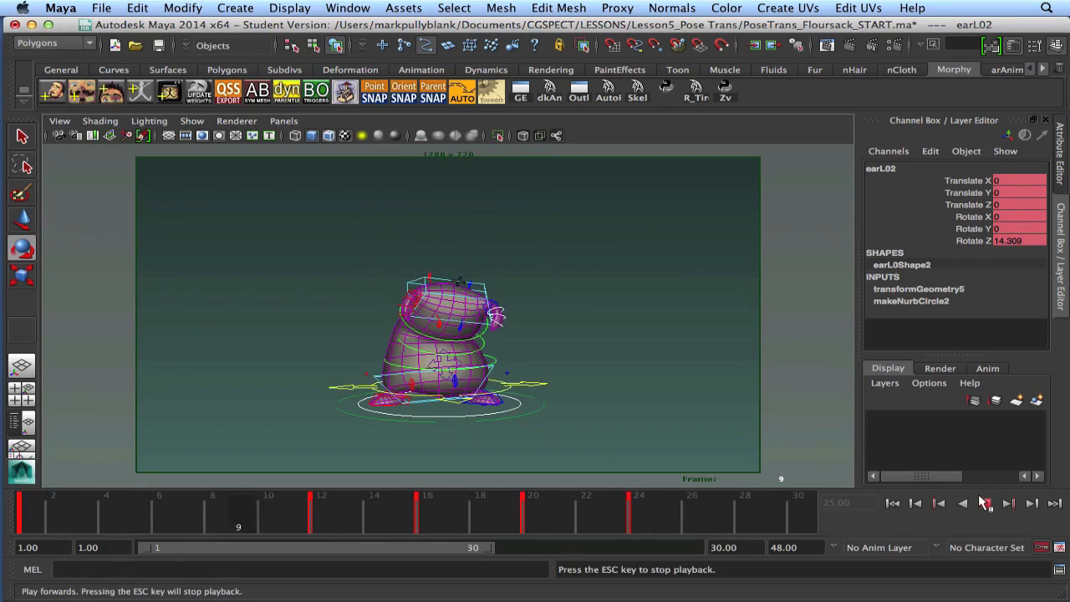
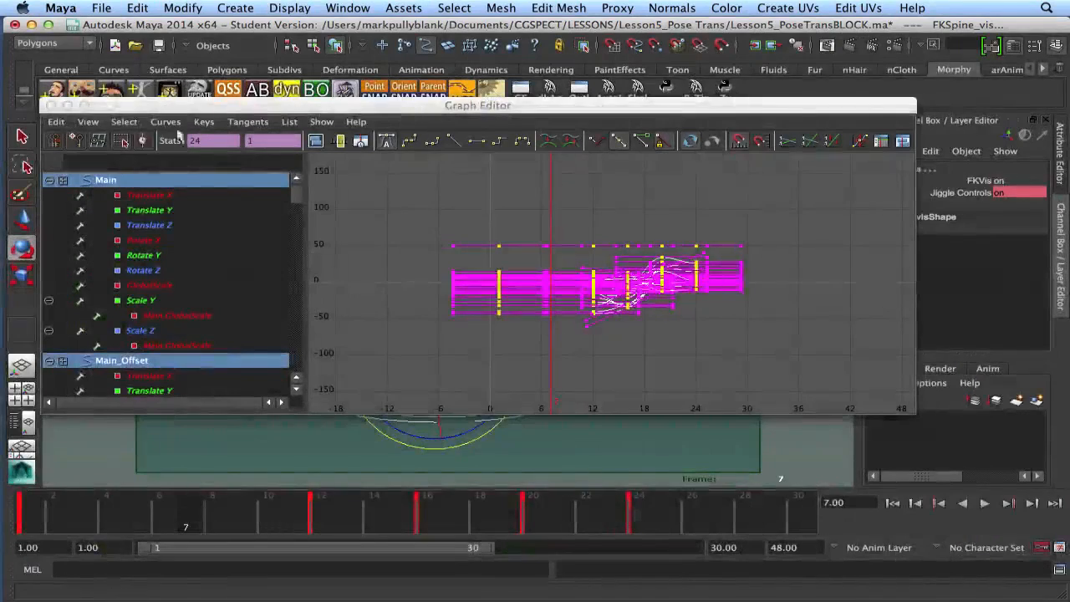
Close the Graph Editor and step back and forth through the key poses, ending at frame 24.
key("super+w")
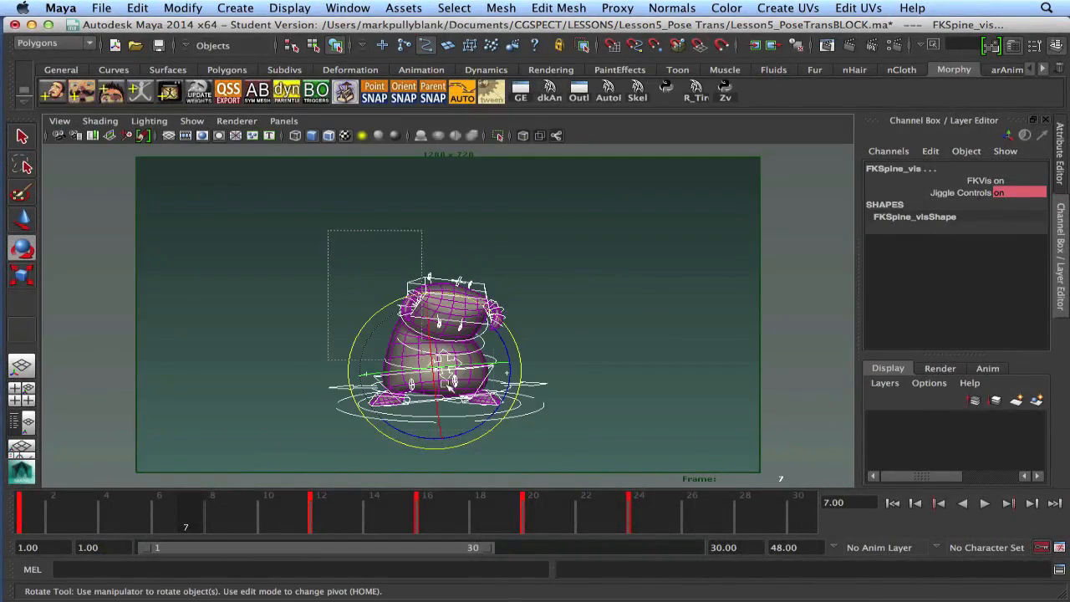
key("period")
key("period")
key("period")
key("period")
key("comma")
key("comma")
key("comma")
key("comma")
key("period")
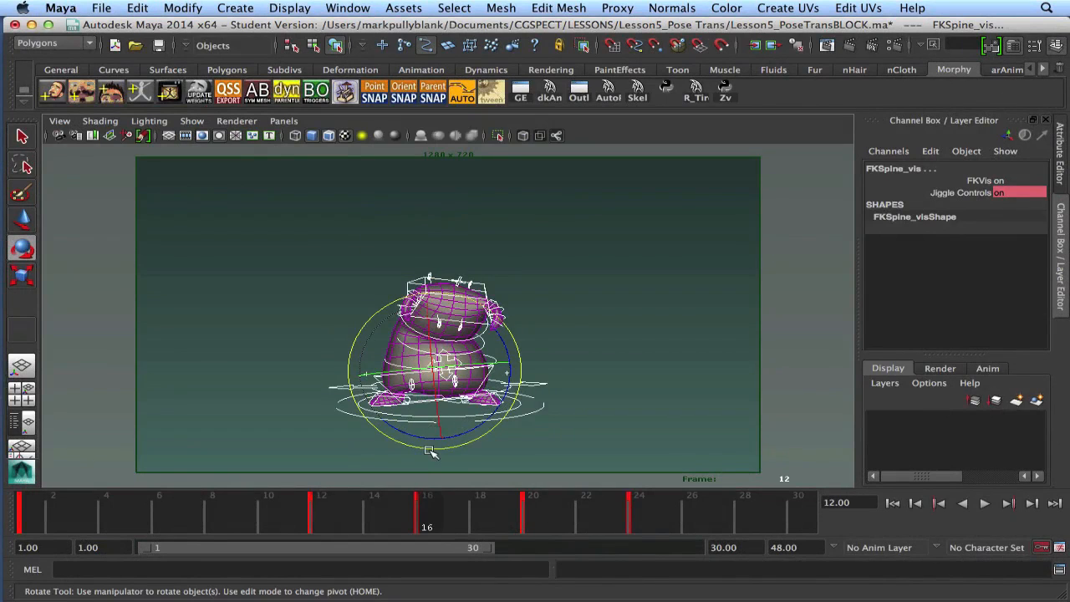
key("period")
key("period")
key("period")
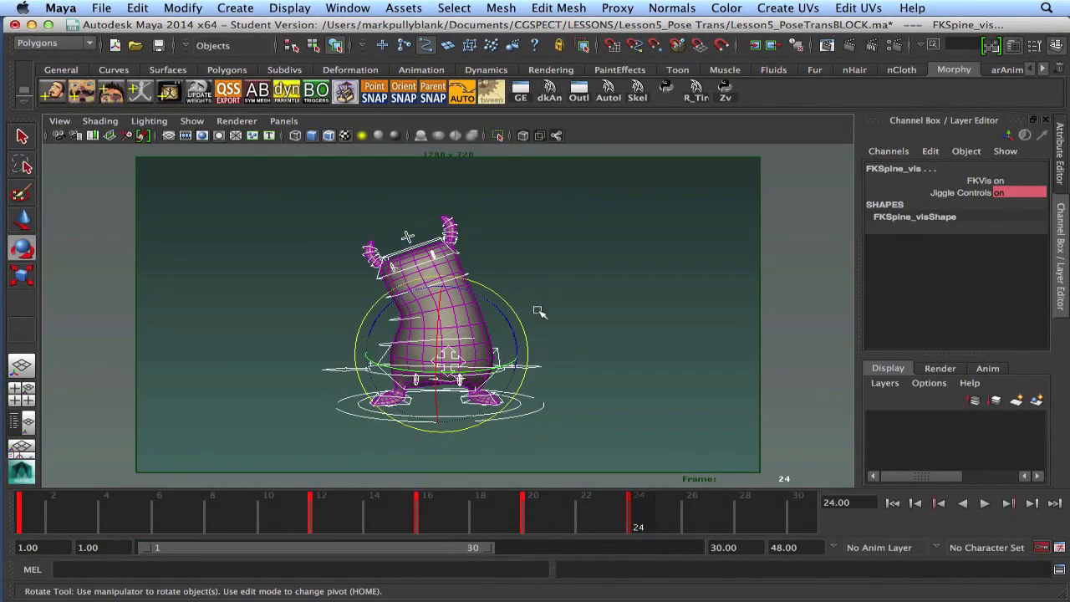
Set all keys of the rig's controls to Auto tangents in the Graph Editor and play back the result.
left_click(520, 91)
left_click_drag(762, 210, 435, 355)
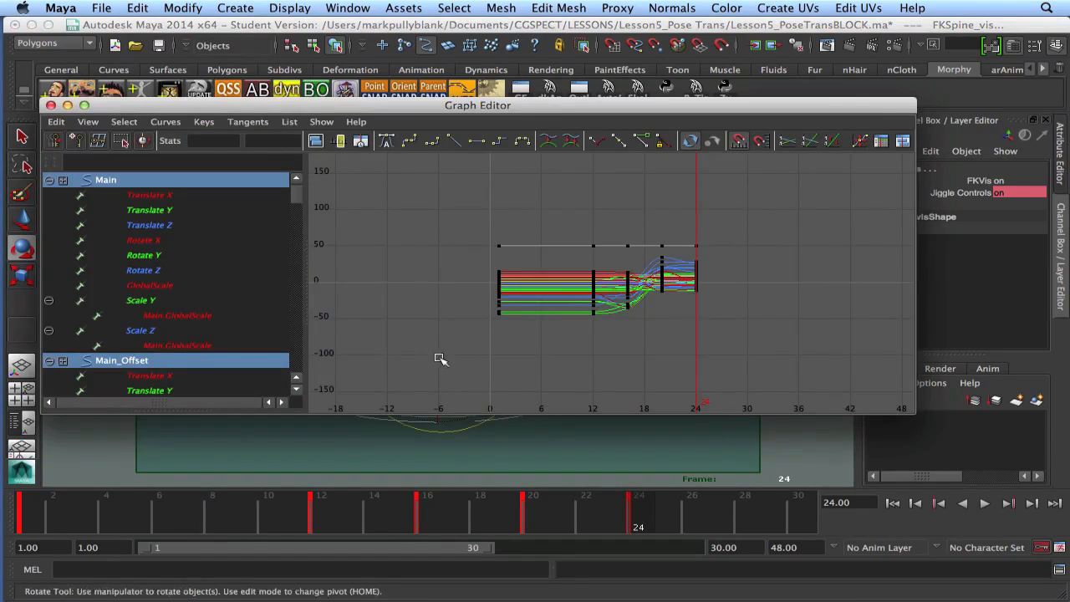
left_click(386, 142)
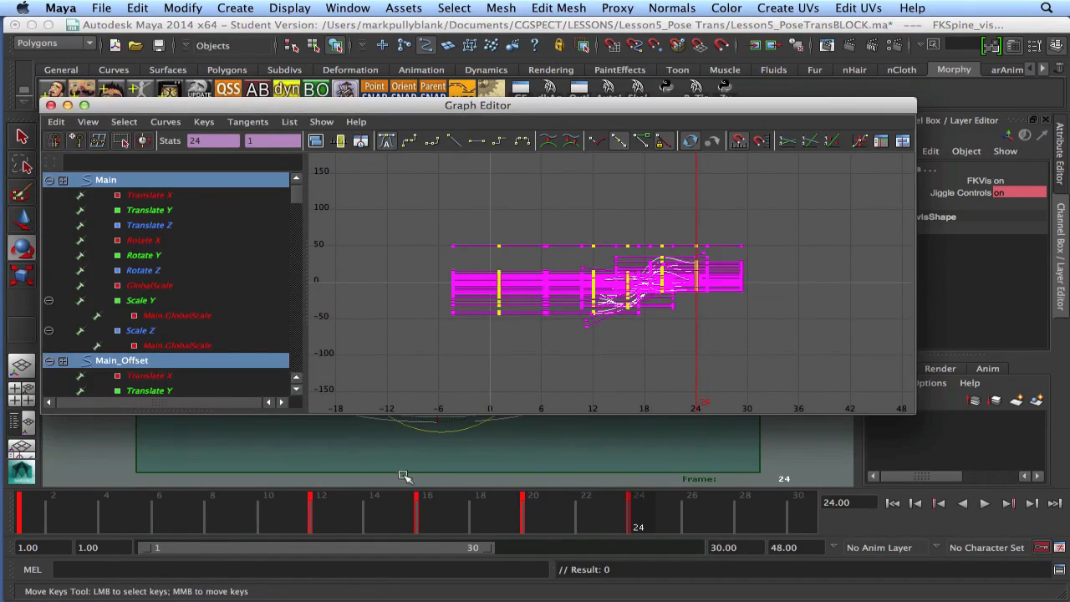
left_click(335, 516)
key("alt+v")
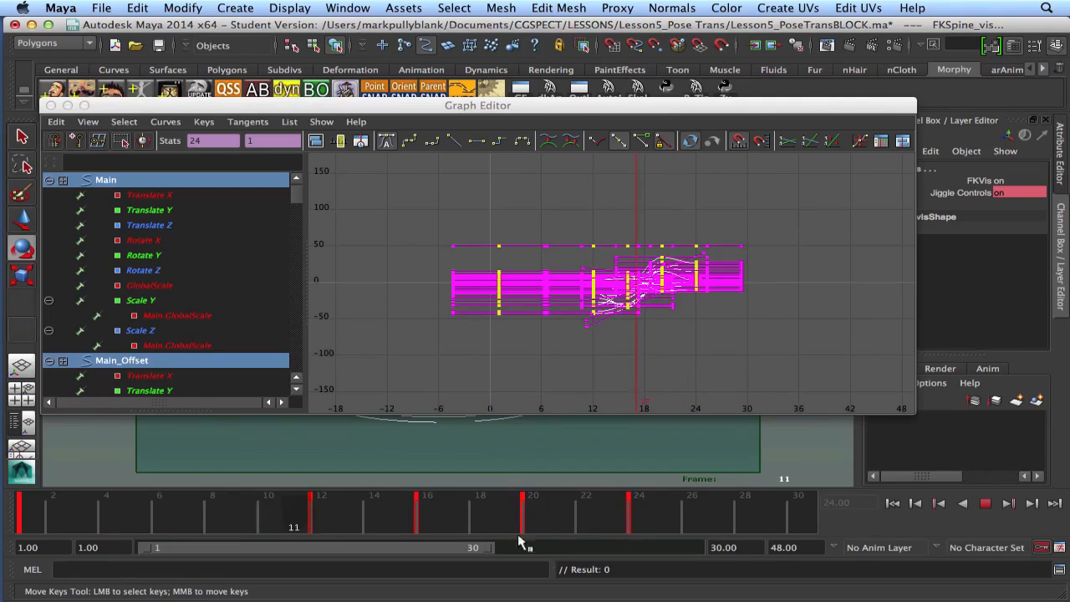
key("alt+v")
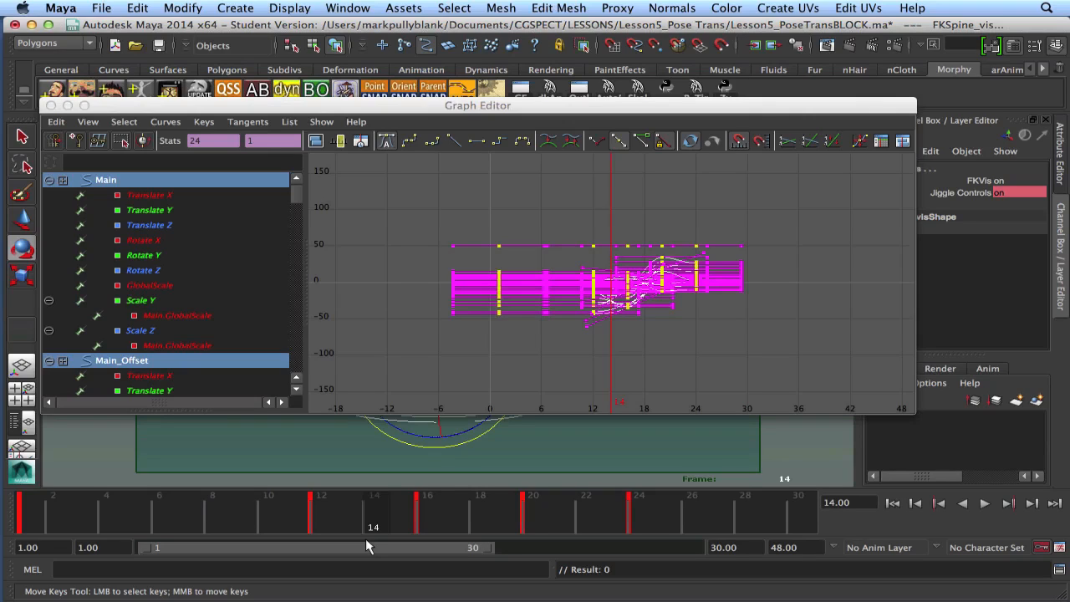
Set the default out tangent to Auto in the Animation preferences, save them and close the Graph Editor.
left_click(1059, 547)
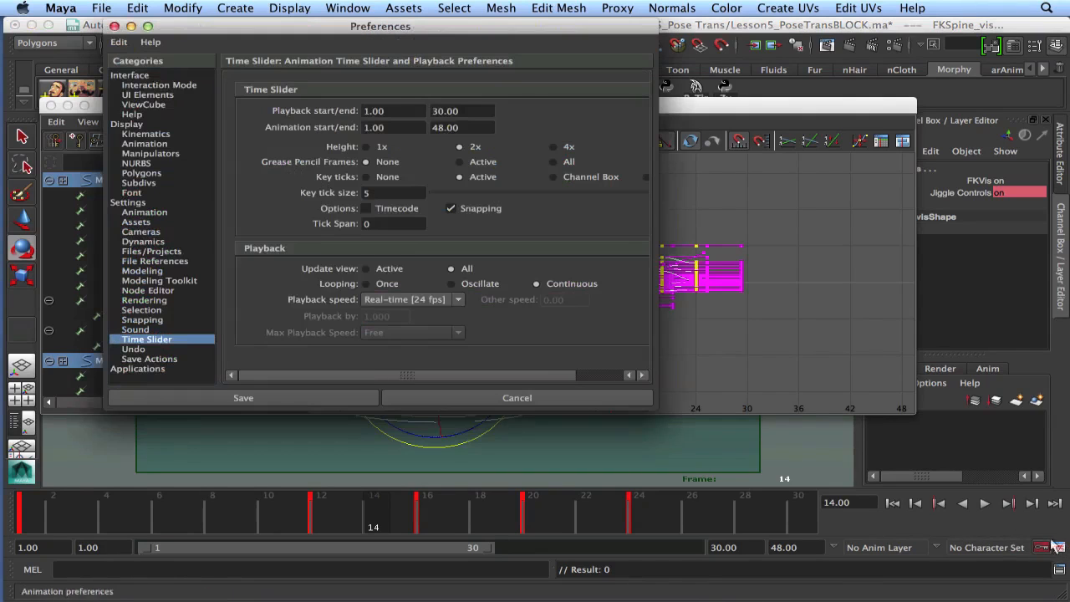
left_click(138, 214)
left_click(376, 256)
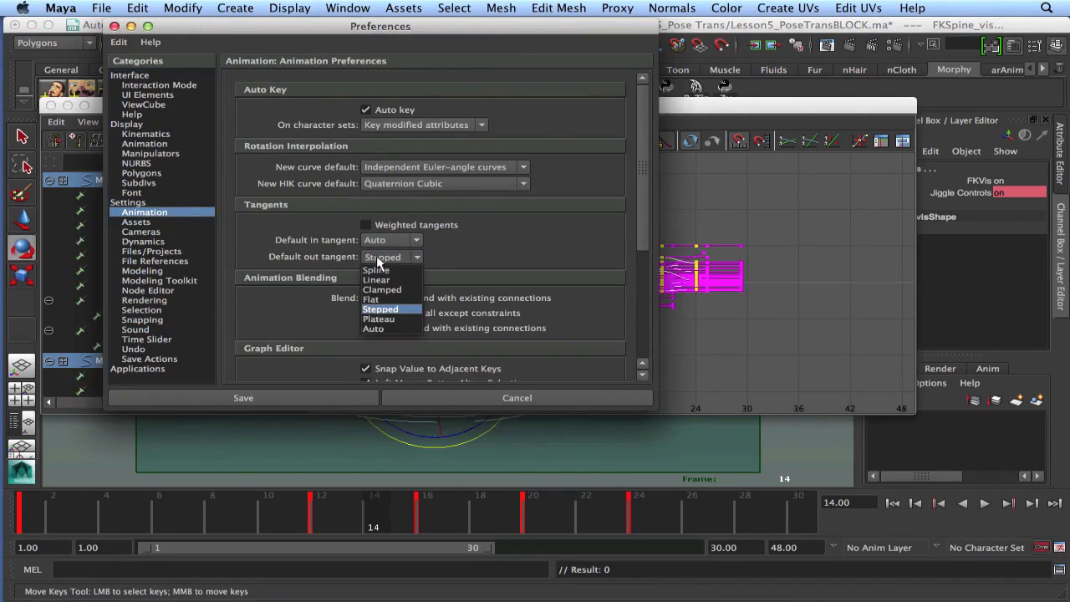
left_click(373, 328)
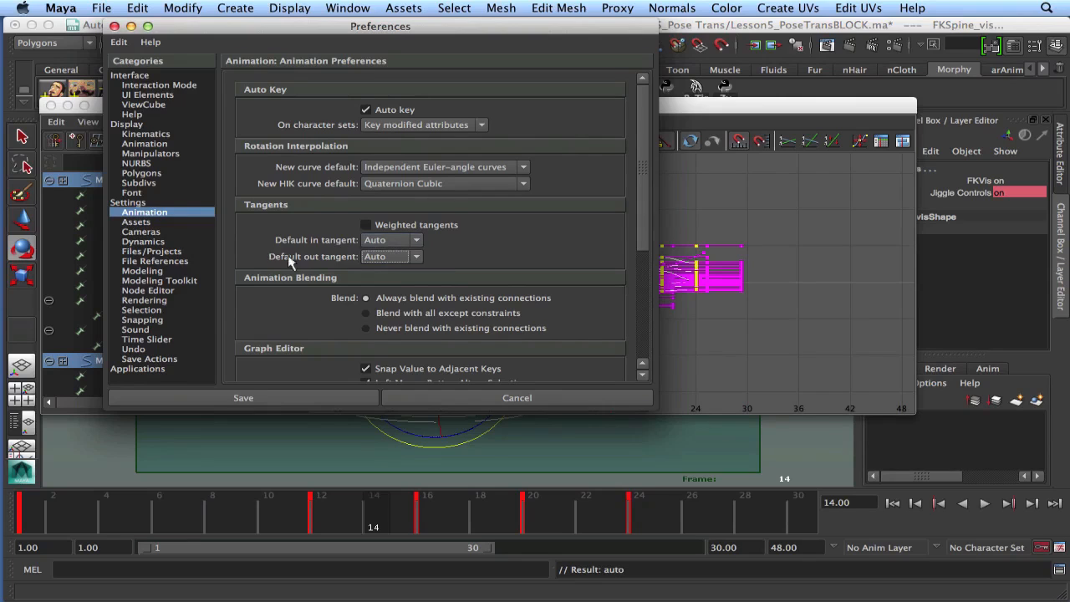
left_click(242, 395)
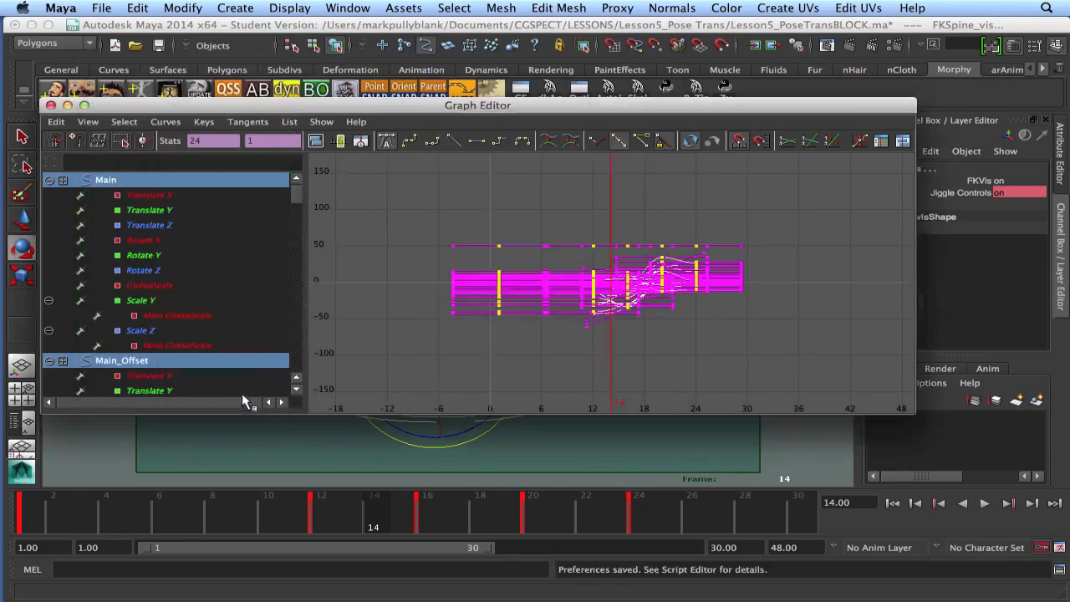
left_click(50, 106)
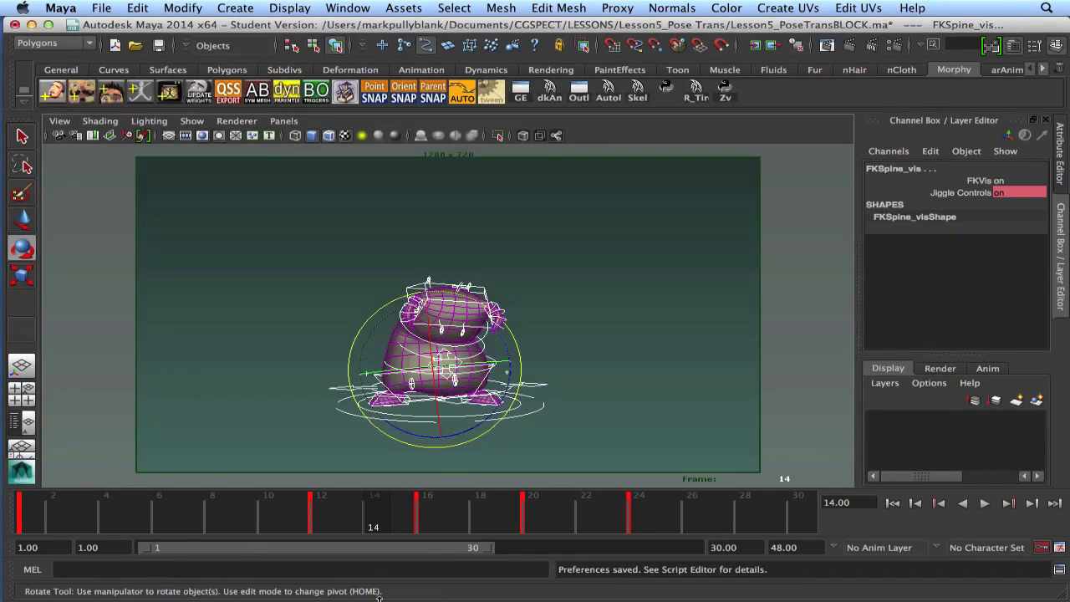
Play the animation from frame 1 and scrub around frames 10 to 20 to review the crouch and rise timing.
left_click(34, 525)
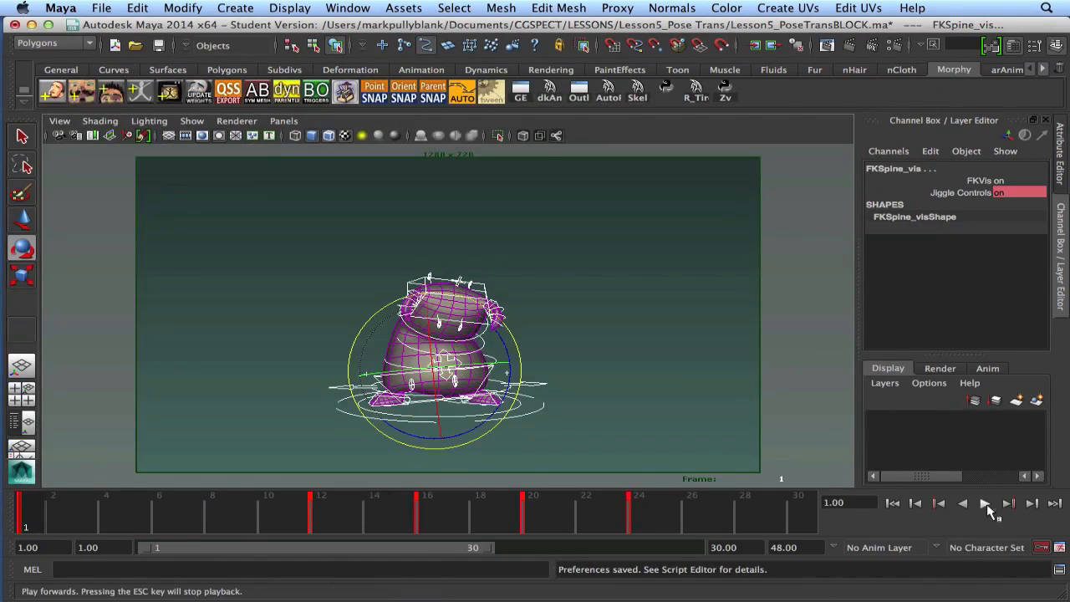
left_click(985, 503)
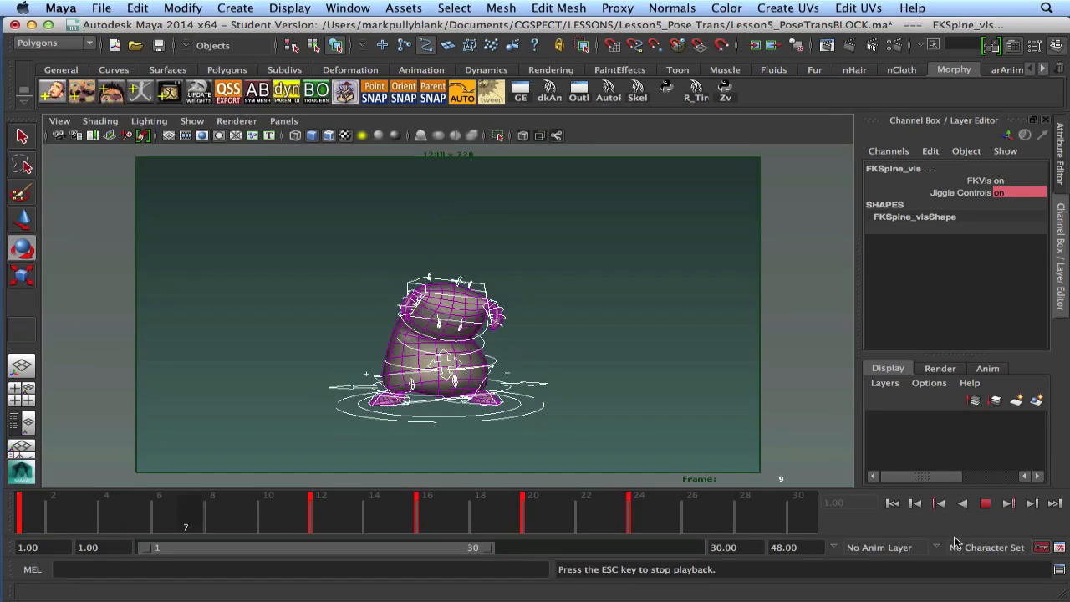
left_click(985, 502)
left_click_drag(301, 524, 339, 538)
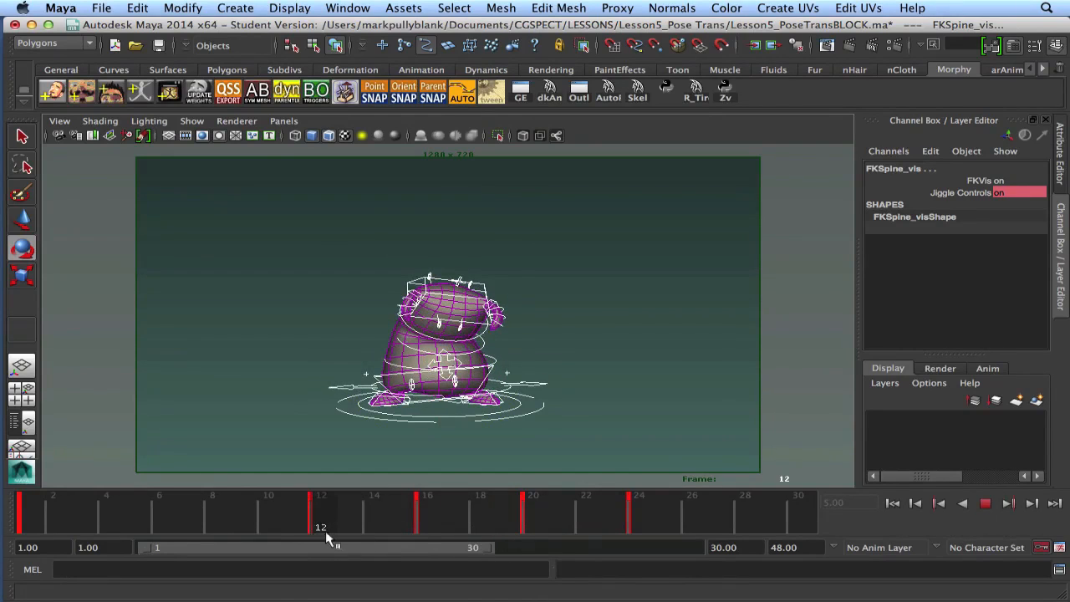
left_click_drag(505, 543, 288, 530)
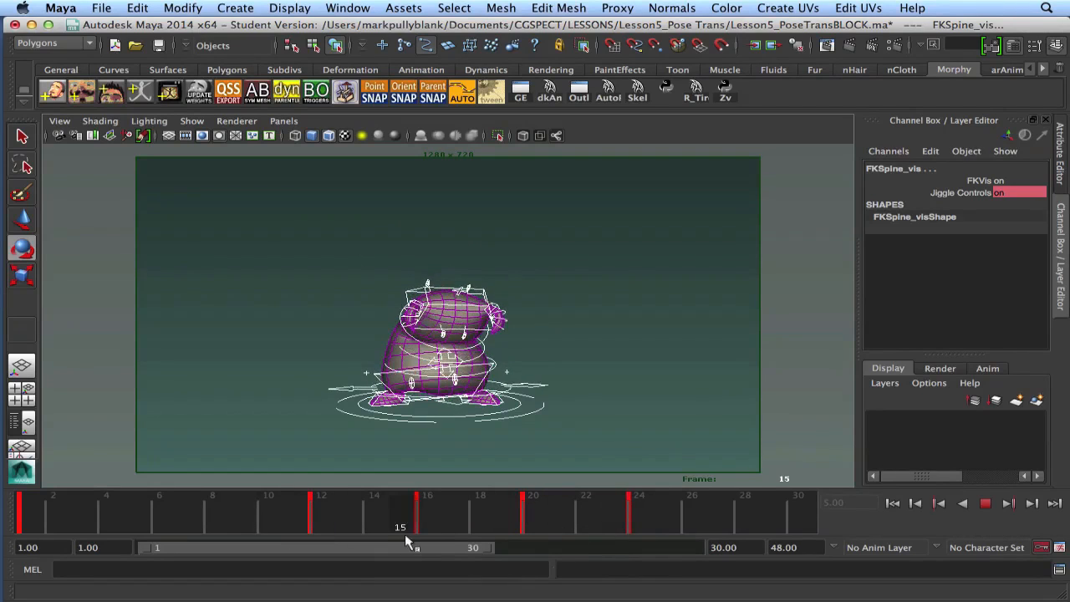
left_click_drag(464, 535, 301, 532)
left_click_drag(486, 539, 408, 539)
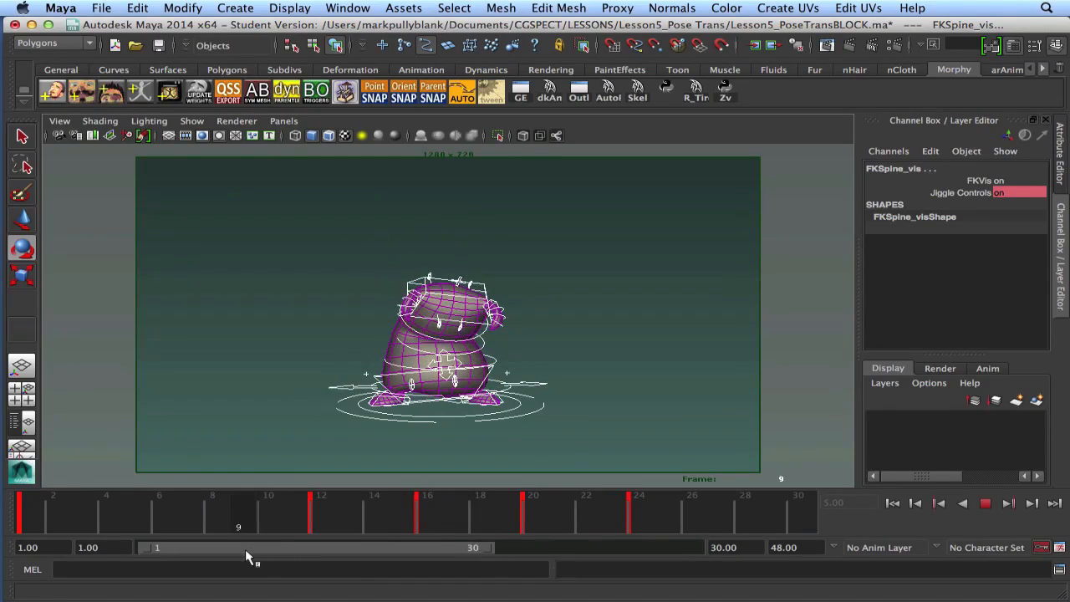
left_click_drag(245, 550, 547, 550)
left_click(985, 504)
Shift the selected controls' keys at frames 20 and 24 two frames earlier, to frames 18 and 22.
key("e")
left_click_drag(264, 239, 361, 324)
left_click_drag(677, 527, 518, 527, "shift")
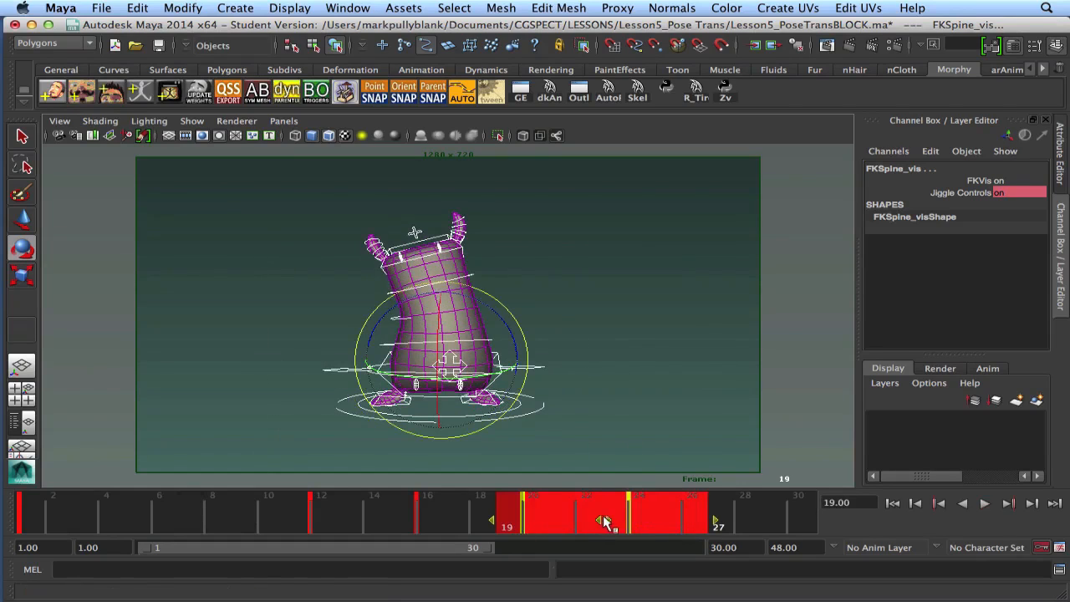
left_click_drag(606, 520, 599, 520)
key("alt+v")
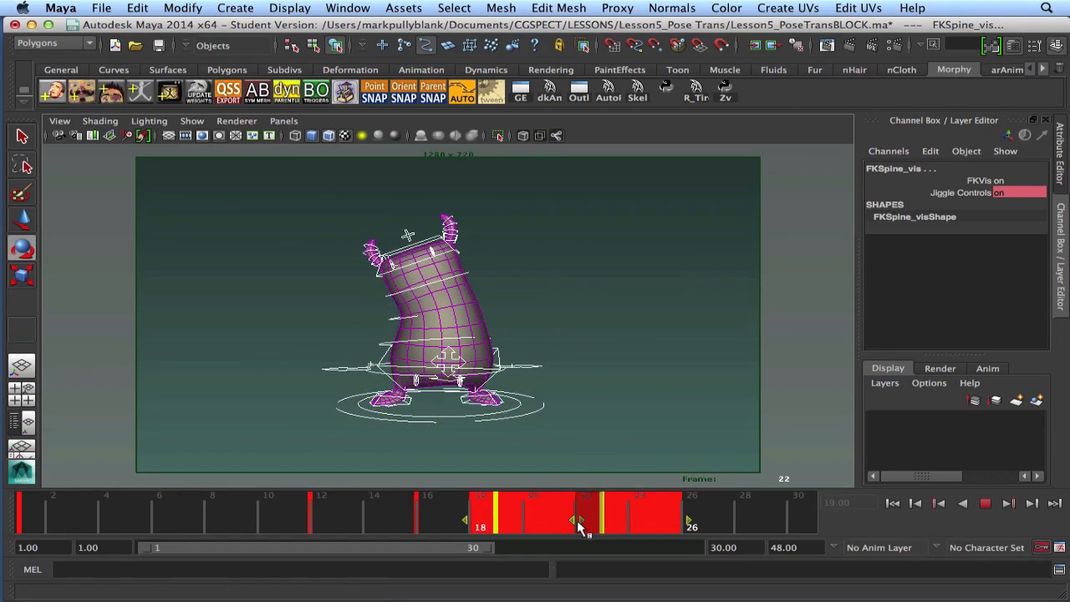
Play back the retimed animation from frame 10 to check the faster transition.
left_click_drag(318, 517, 267, 527)
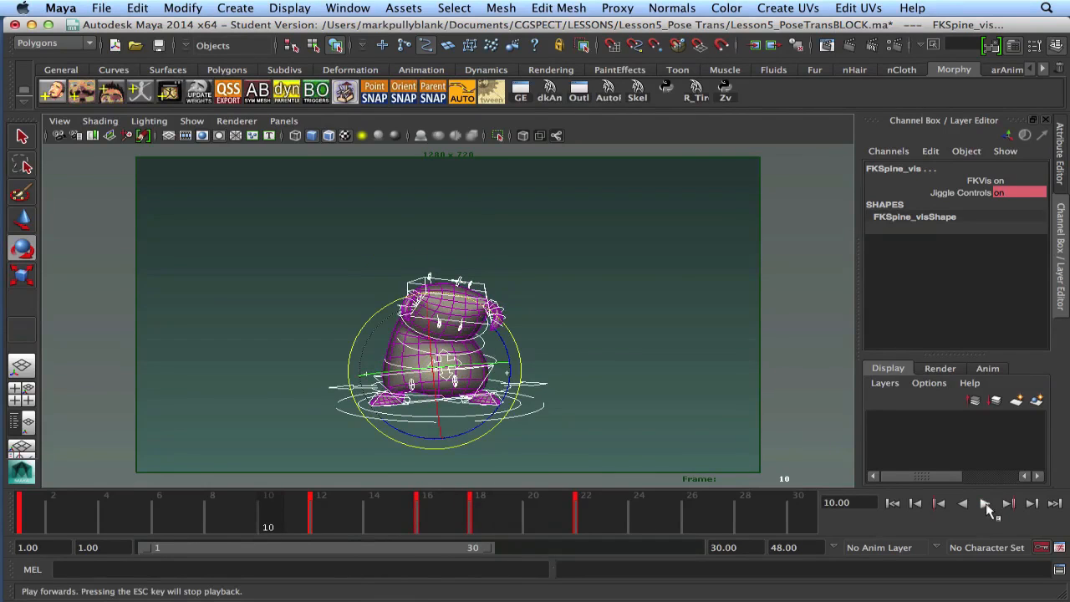
left_click(985, 505)
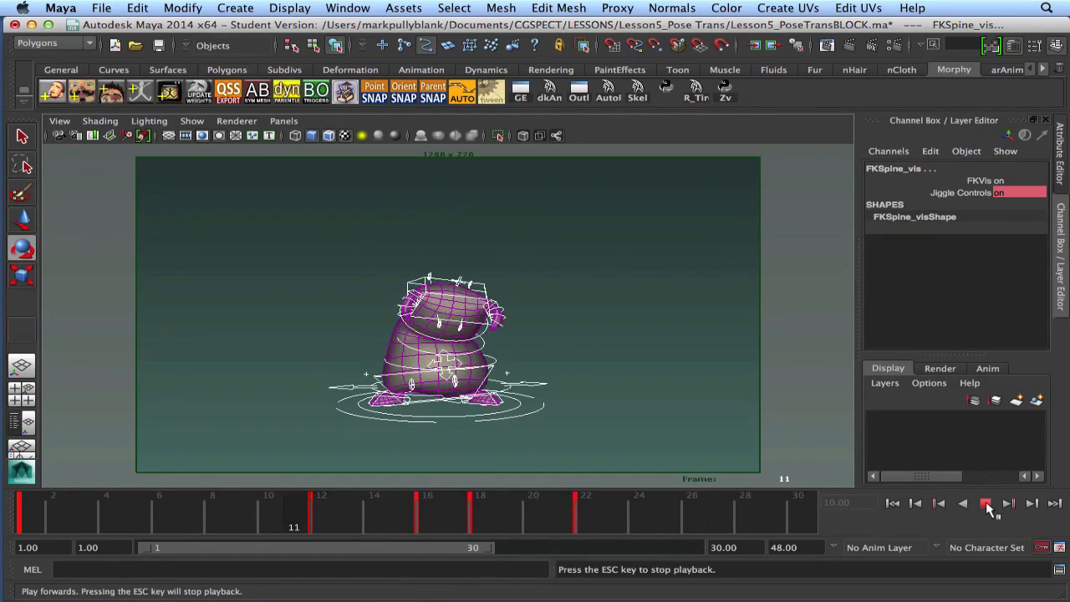
left_click(986, 504)
Playblast the timeline, discard the older playblast movie, then watch the new one and close it.
right_click(506, 514)
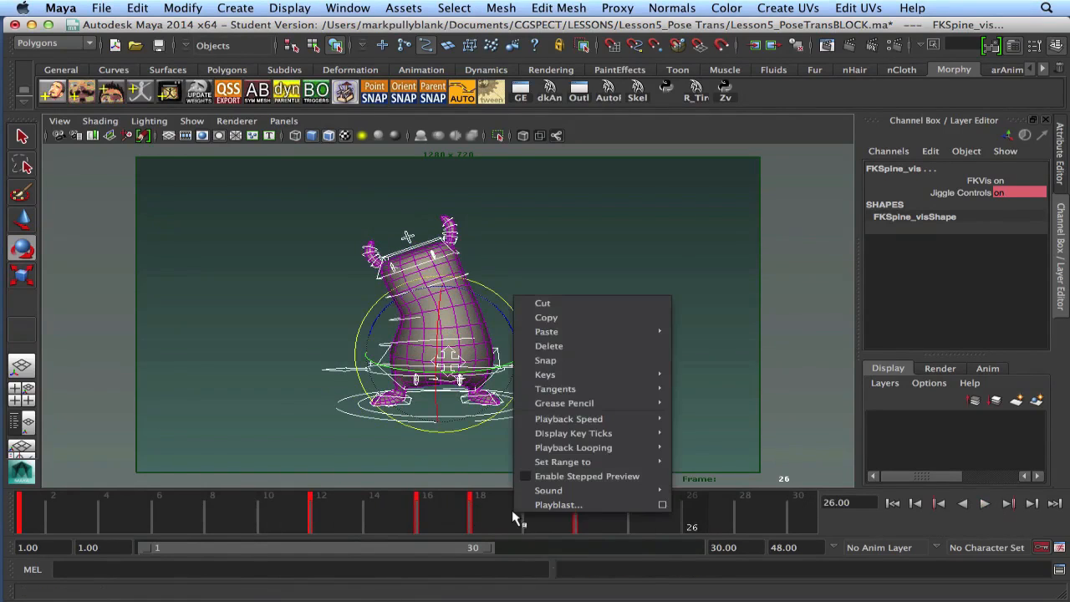
left_click(568, 504)
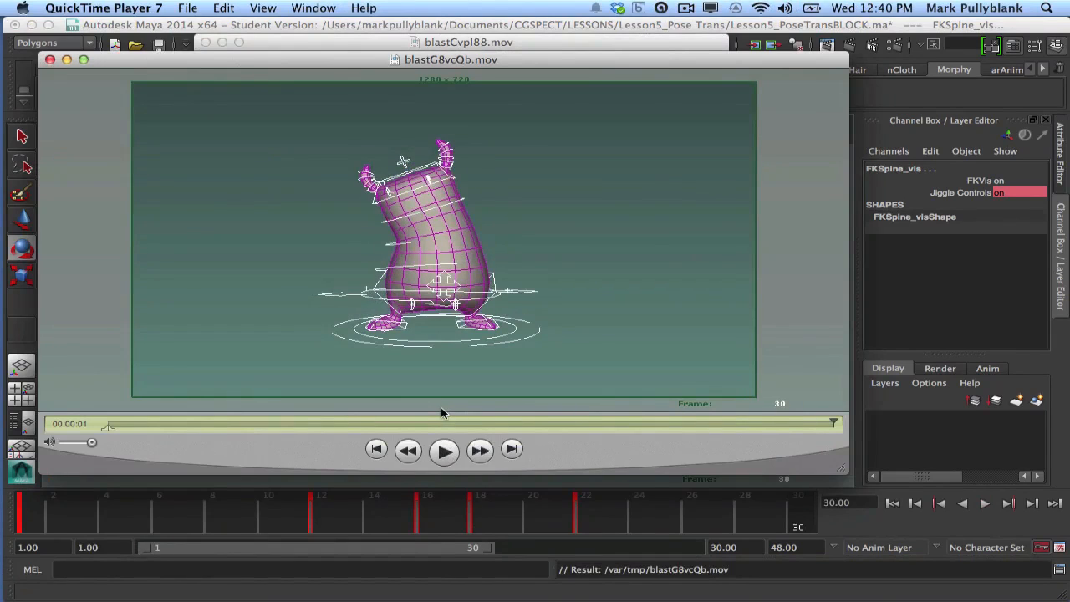
left_click(206, 41)
left_click(443, 450)
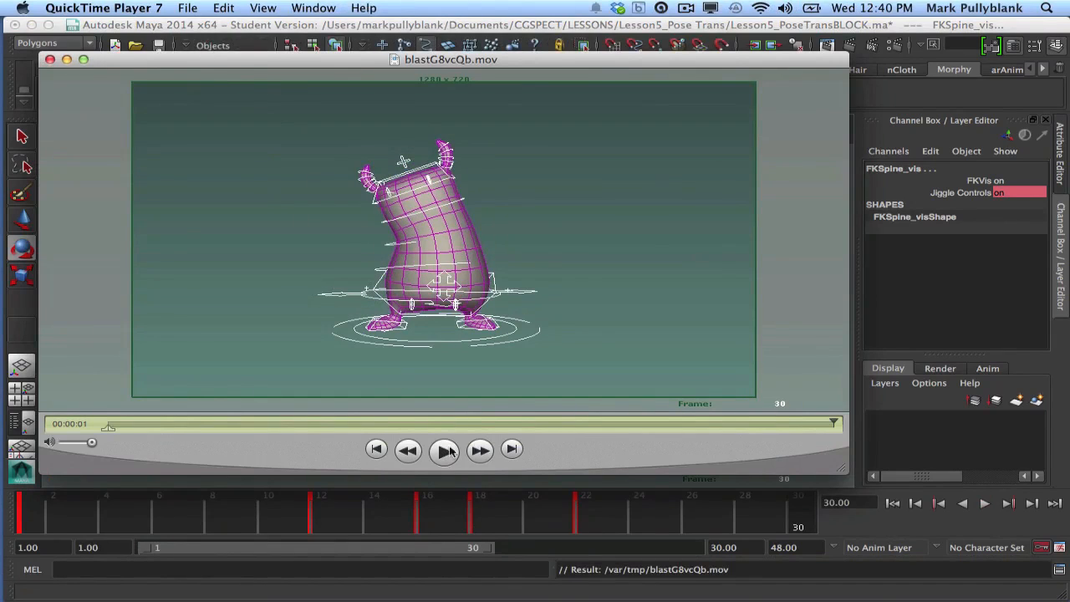
key("space")
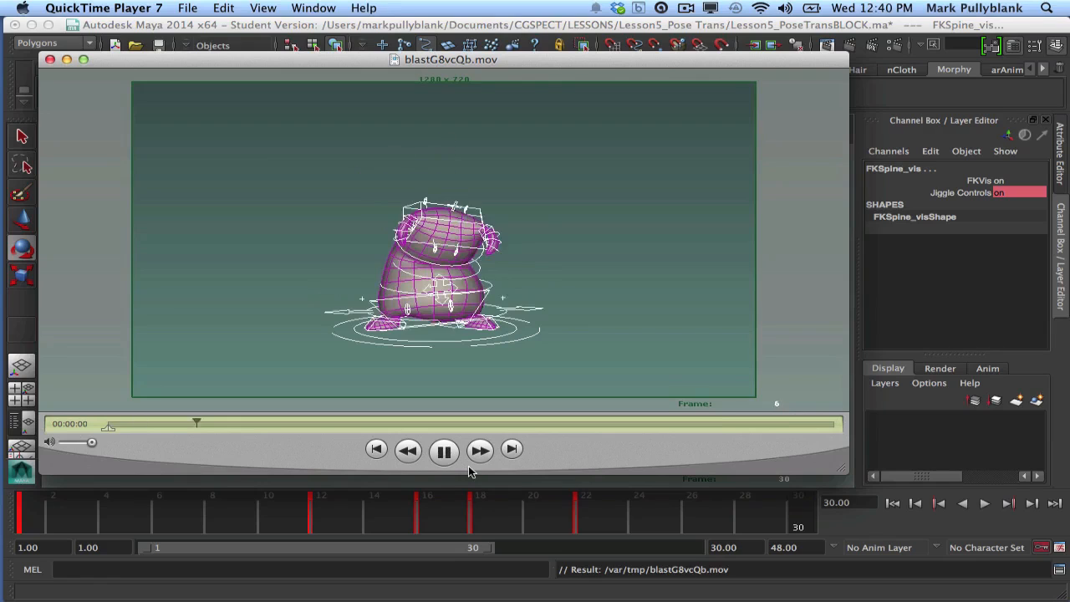
left_click(49, 60)
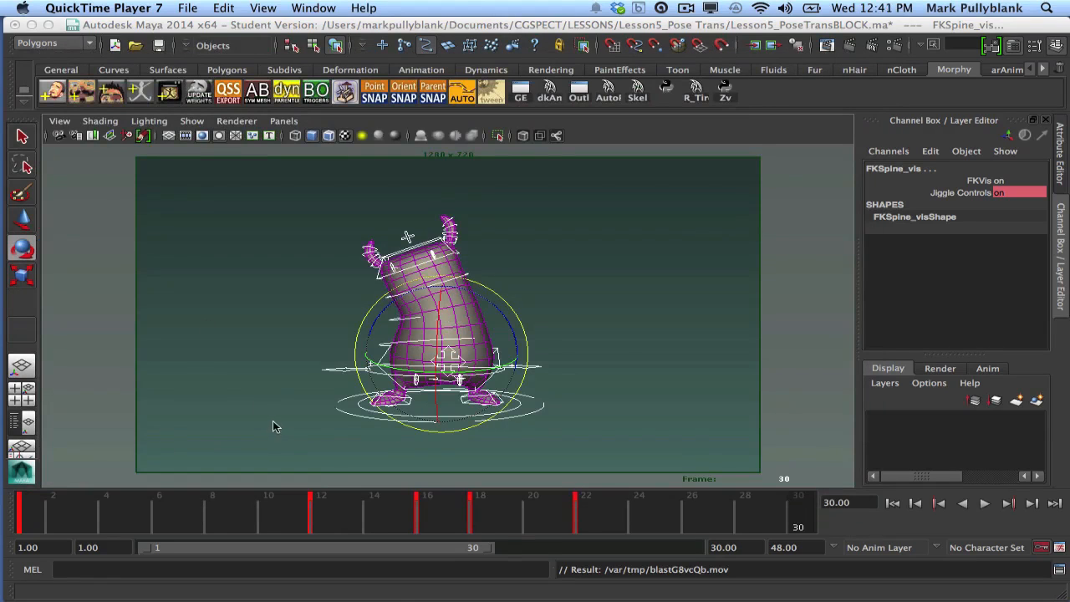
Undo the key shift so the last two pose keys are back at frames 20 and 24.
left_click(249, 368)
key("z")
key("z")
key("z")
key("z")
key("z")
key("z")
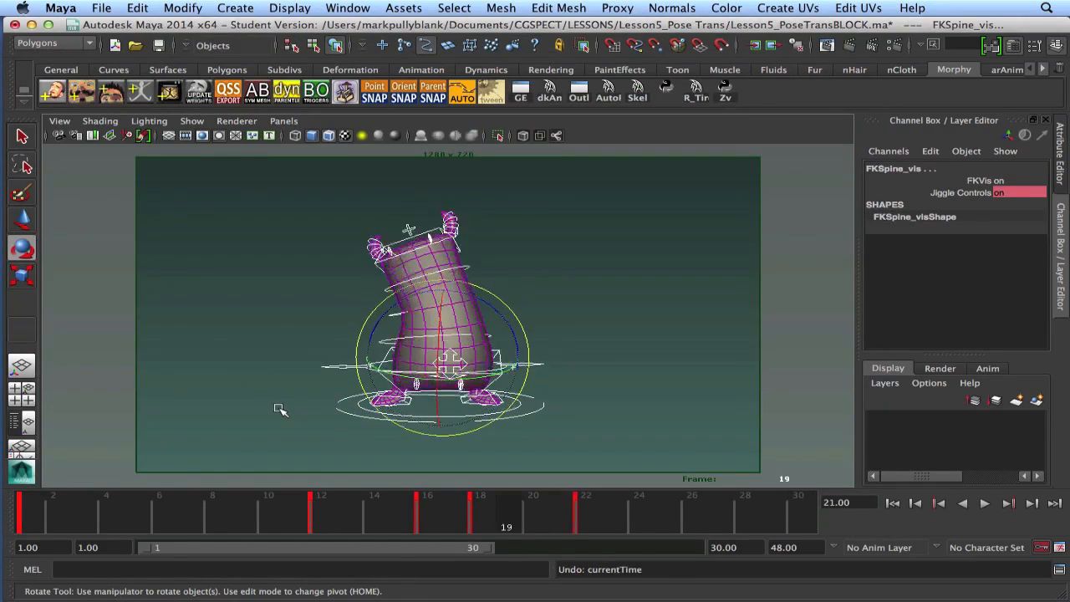
Scrub and play the frames from 1 to 12 to examine the opening held pose.
mouse_move(34, 516)
left_mouse_down()
mouse_move(435, 528)
mouse_move(37, 524)
mouse_move(326, 532)
mouse_move(52, 523)
mouse_move(108, 526)
left_mouse_up()
mouse_move(286, 528)
left_mouse_down()
mouse_move(19, 526)
mouse_move(315, 530)
mouse_move(27, 528)
mouse_move(331, 543)
left_mouse_up()
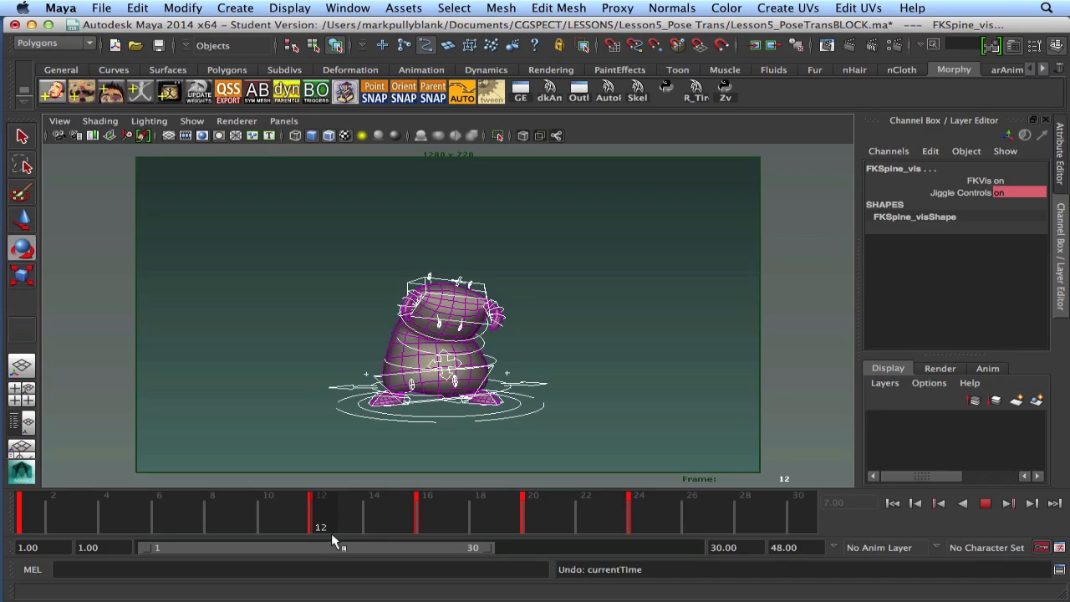
left_click_drag(332, 536, 155, 536)
mouse_move(332, 541)
left_mouse_down()
mouse_move(92, 530)
mouse_move(309, 529)
mouse_move(86, 527)
mouse_move(348, 529)
mouse_move(155, 530)
mouse_move(309, 529)
left_mouse_up()
left_click_drag(325, 537, 323, 532)
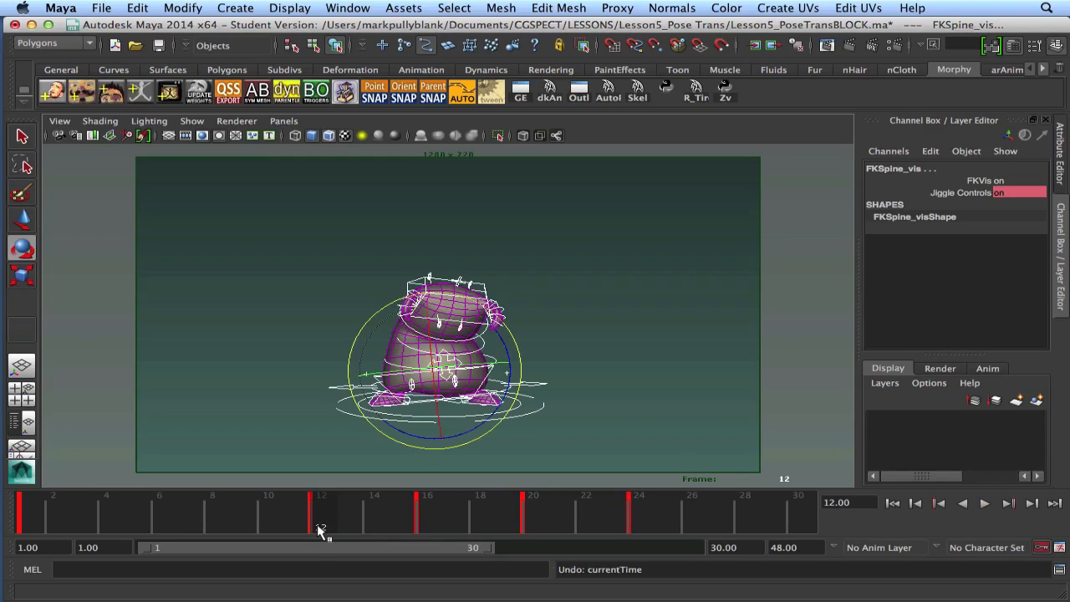
key("alt+v")
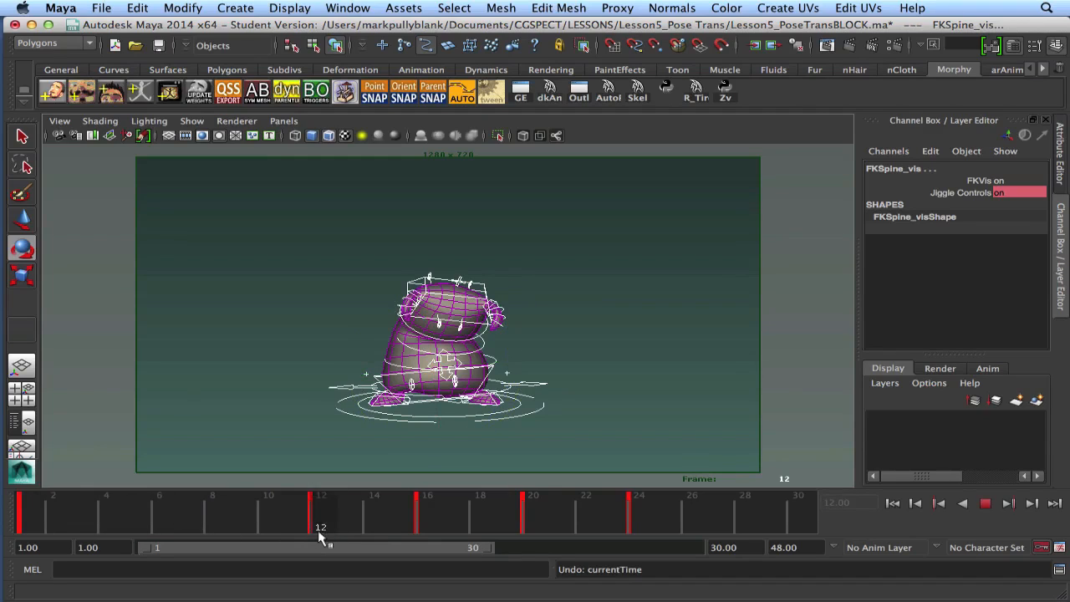
left_click(324, 530)
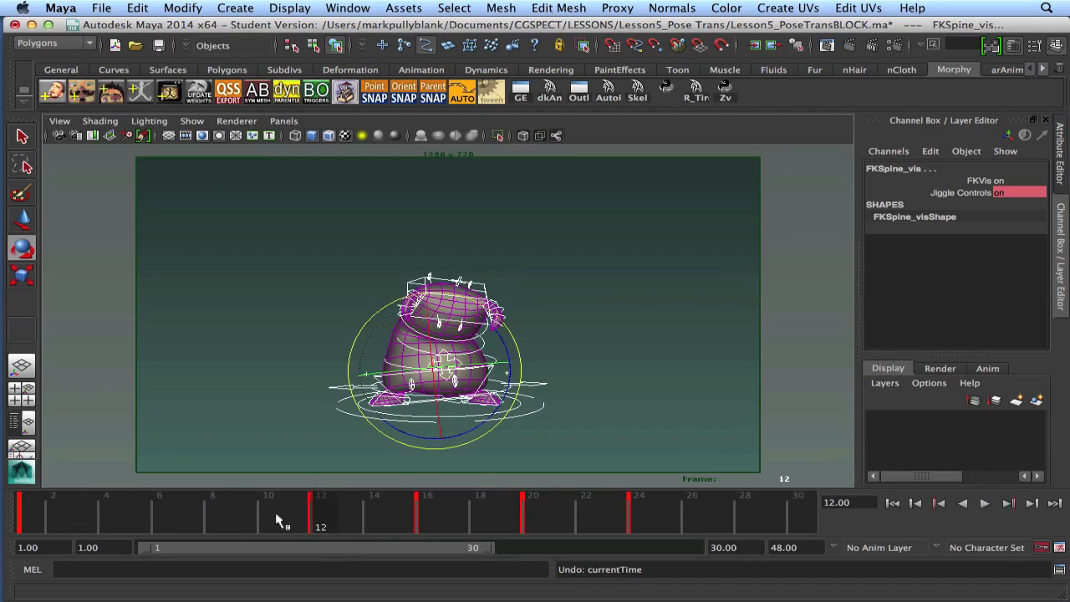
Step back and forth between the keyed poses at frames 12 and 16 to examine the move into the deeper crouch.
mouse_move(330, 519)
left_mouse_down()
mouse_move(370, 522)
mouse_move(319, 520)
left_mouse_up()
key("alt+period")
key("alt+period")
key("alt+period")
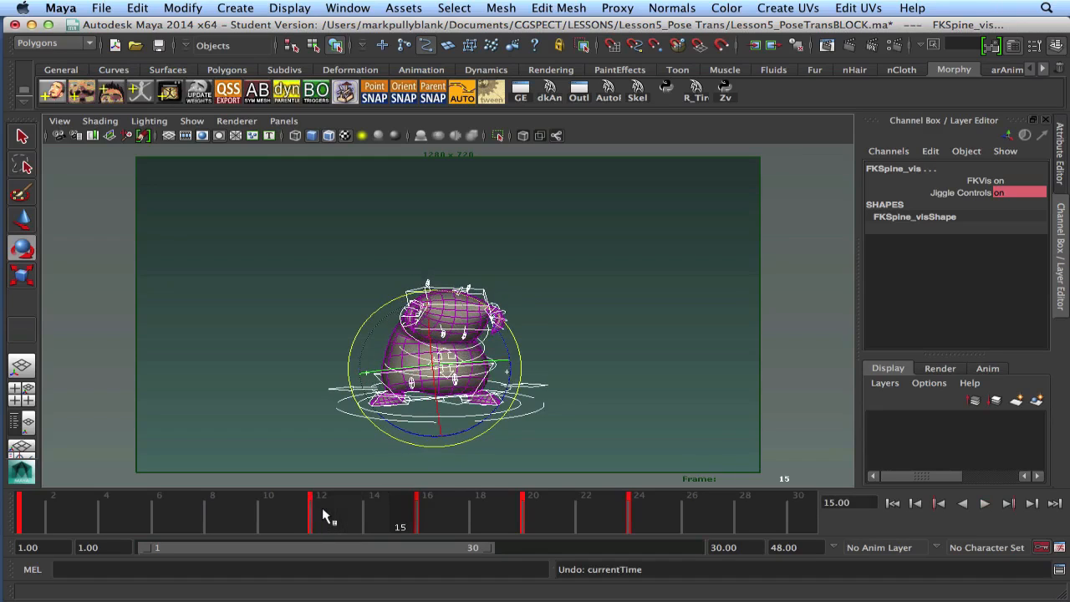
key("alt+comma")
key("alt+comma")
key("alt+comma")
key("alt+period")
key("alt+period")
key("alt+period")
key("alt+comma")
key("alt+comma")
key("alt+period")
key("alt+period")
key("alt+comma")
key("alt+comma")
key("alt+comma")
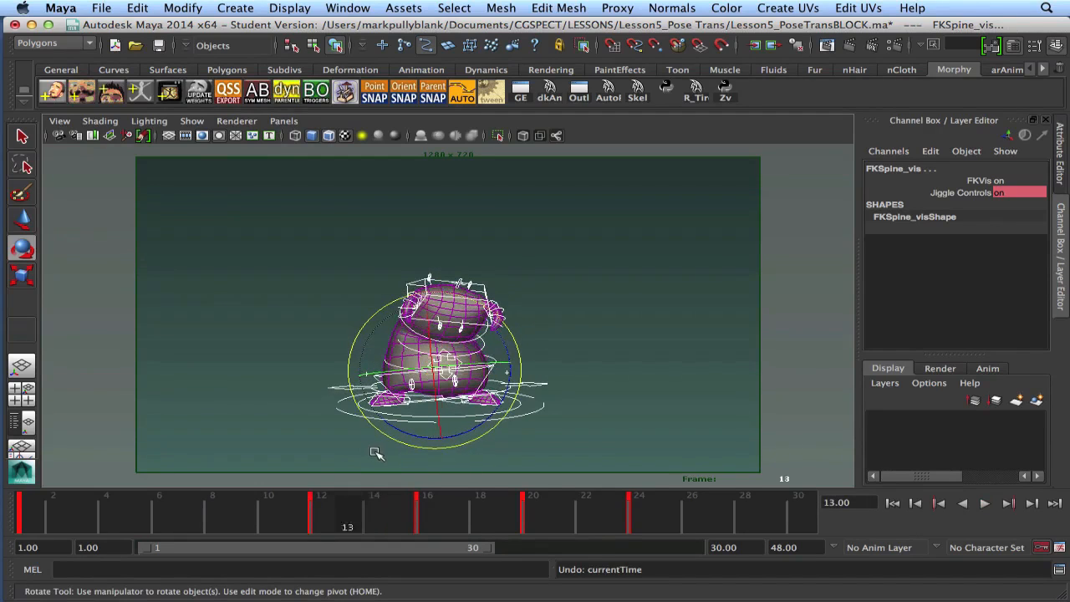
key("alt+period")
key("alt+comma")
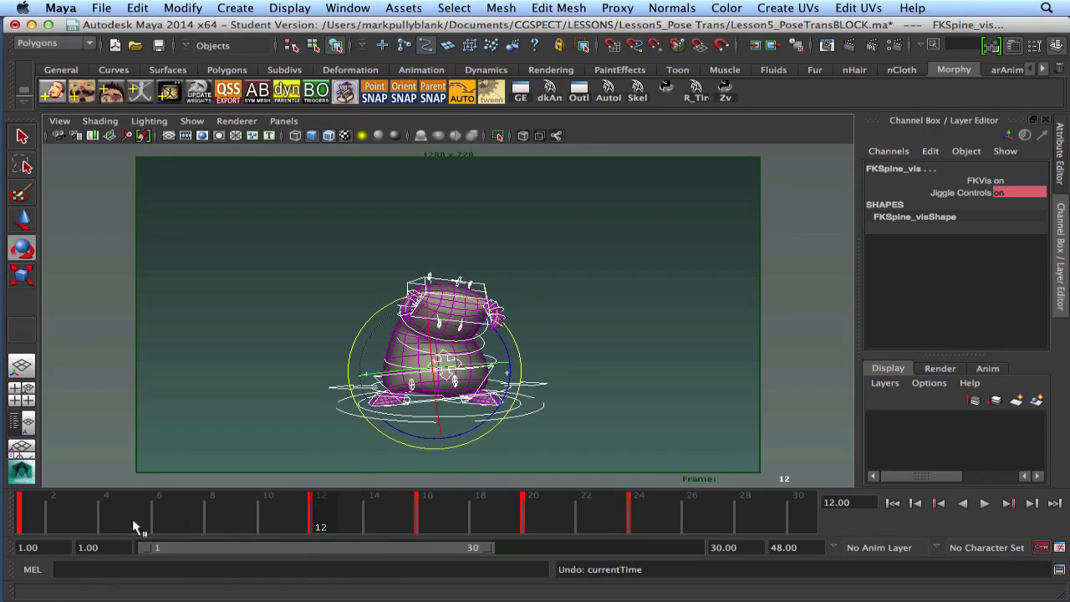
Move the key at frame 12 to frame 6 and return to that frame.
left_click(323, 523, "shift")
left_click_drag(323, 520, 161, 522)
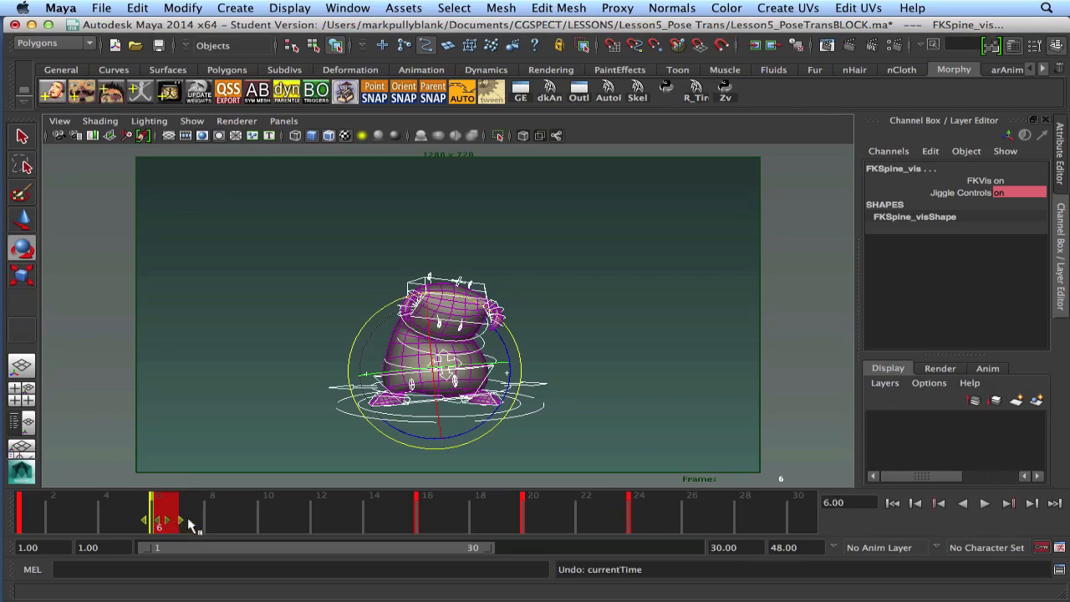
left_click(53, 512)
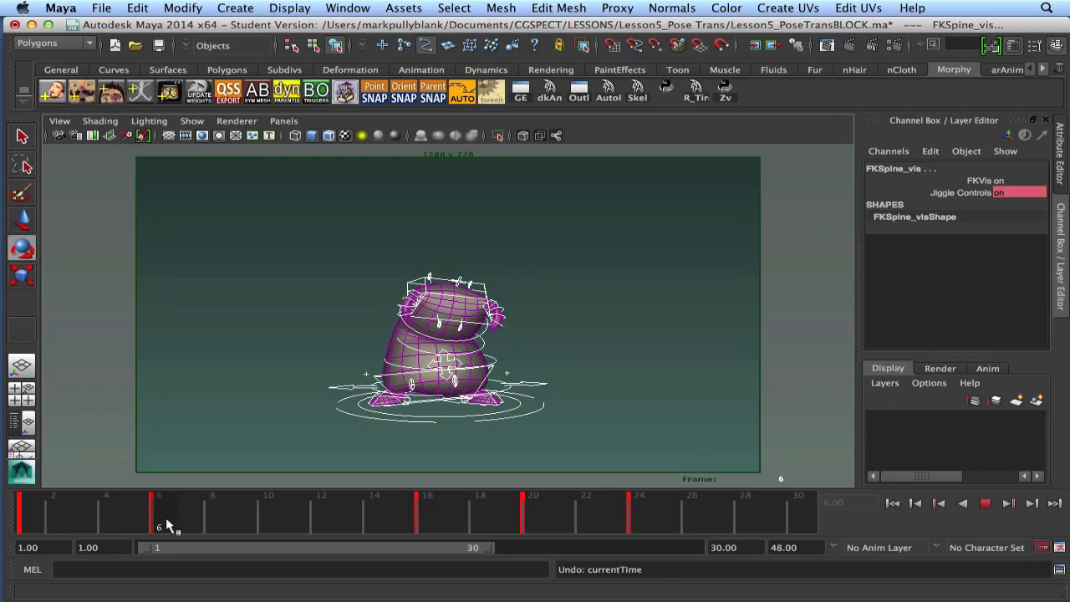
left_click(166, 523)
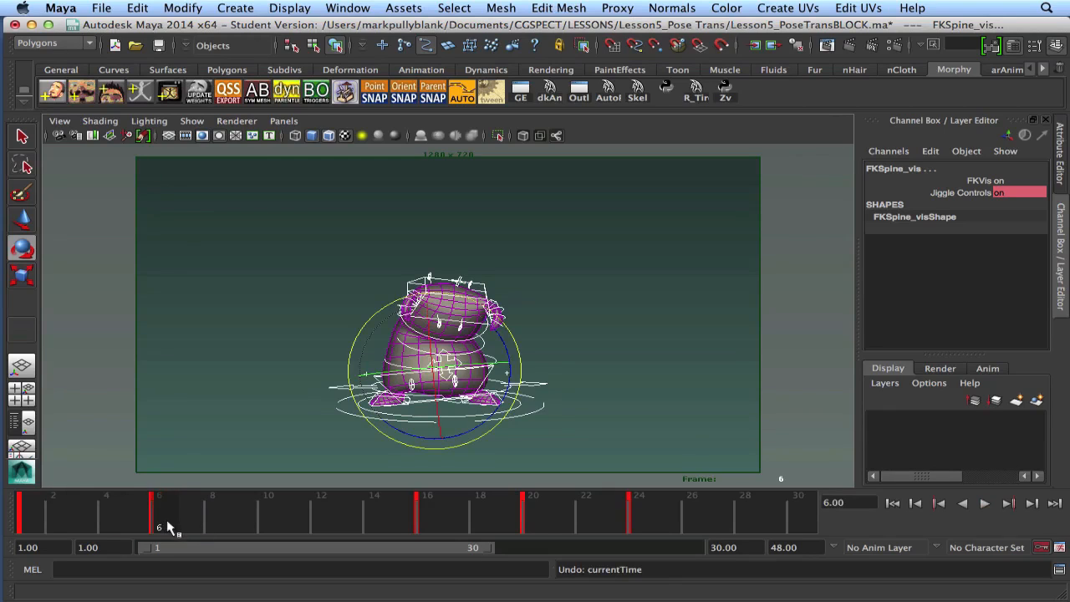
Step frame by frame from 6 to 12 and play back to examine the lengthened transition into the crouch.
key("alt+period")
key("alt+comma")
key("alt+period")
key("alt+period")
key("alt+period")
key("alt+period")
key("alt+period")
key("alt+period")
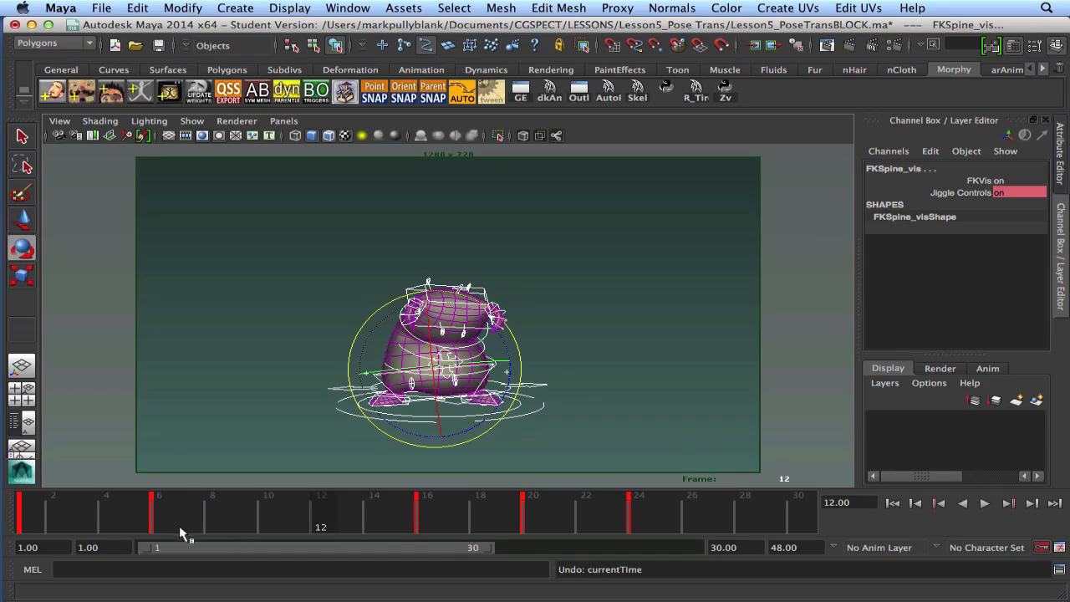
key("alt+v")
key("alt+v")
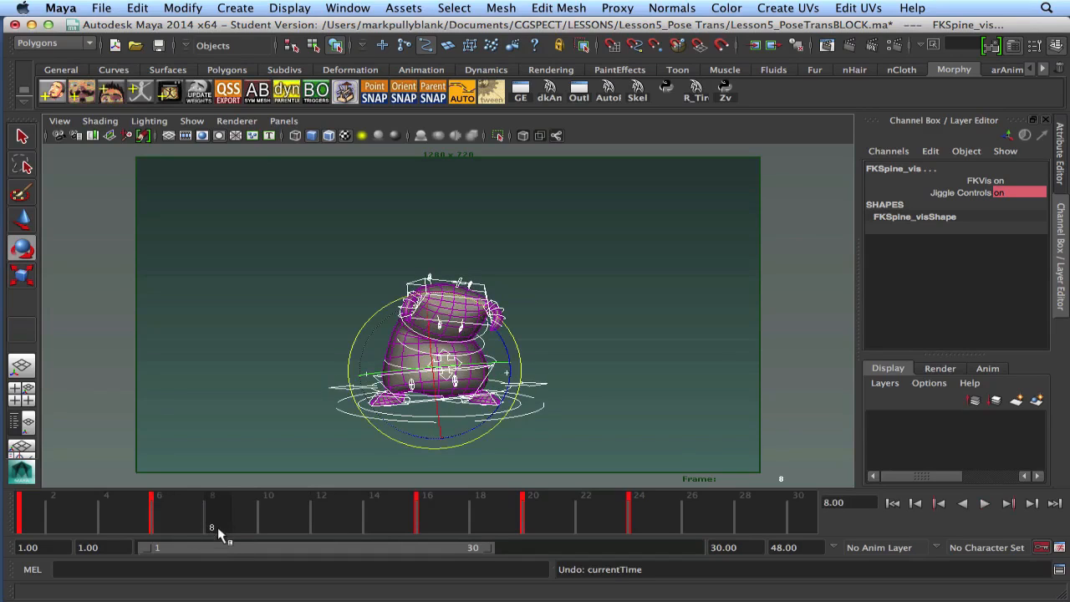
Set a key on the in-between pose at frame 8 and move it to frame 12.
key("s")
left_click(215, 520, "shift")
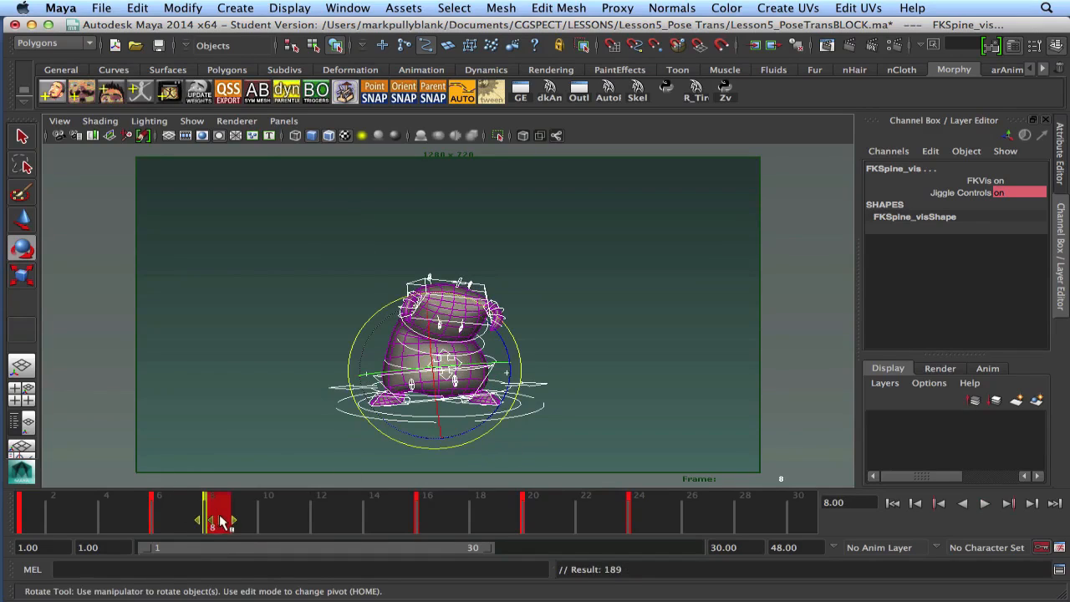
left_click_drag(215, 521, 323, 521)
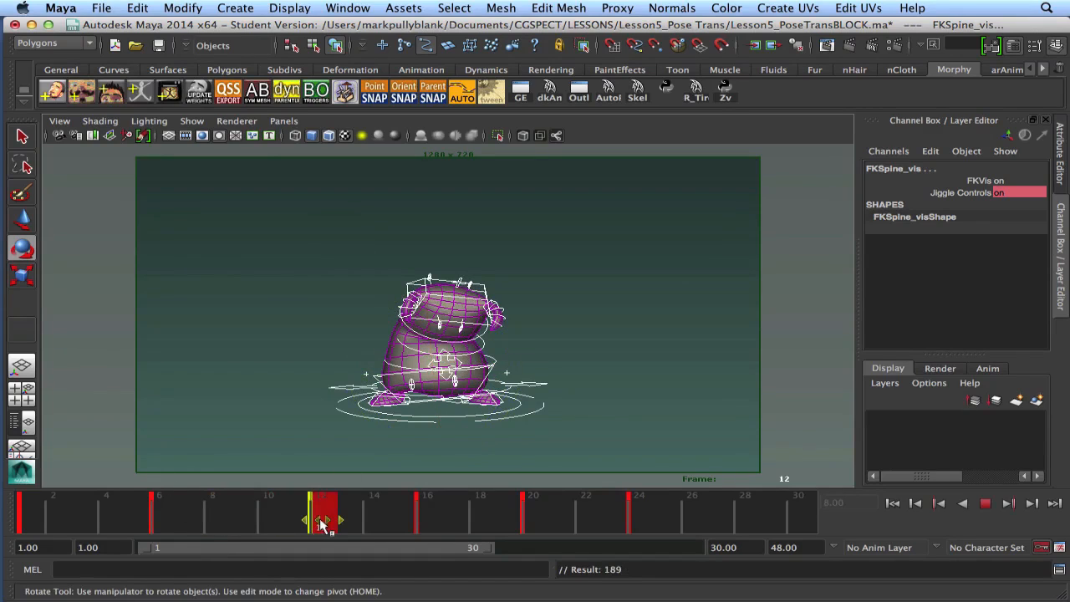
Delete the key at frame 6 and scrub through the opening frames.
left_click(159, 511)
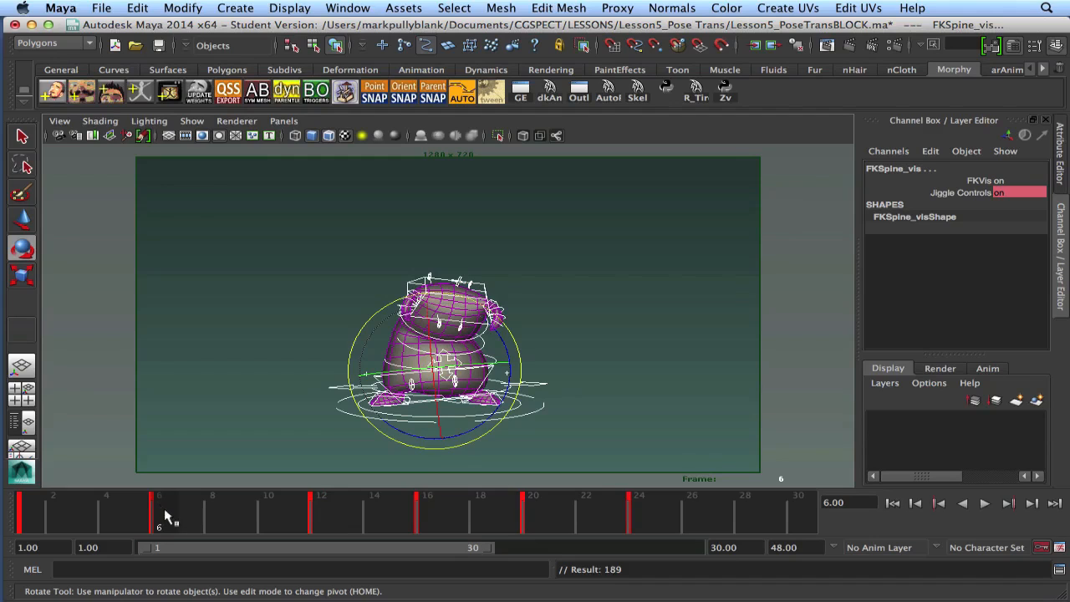
right_click(160, 511)
left_click(251, 344)
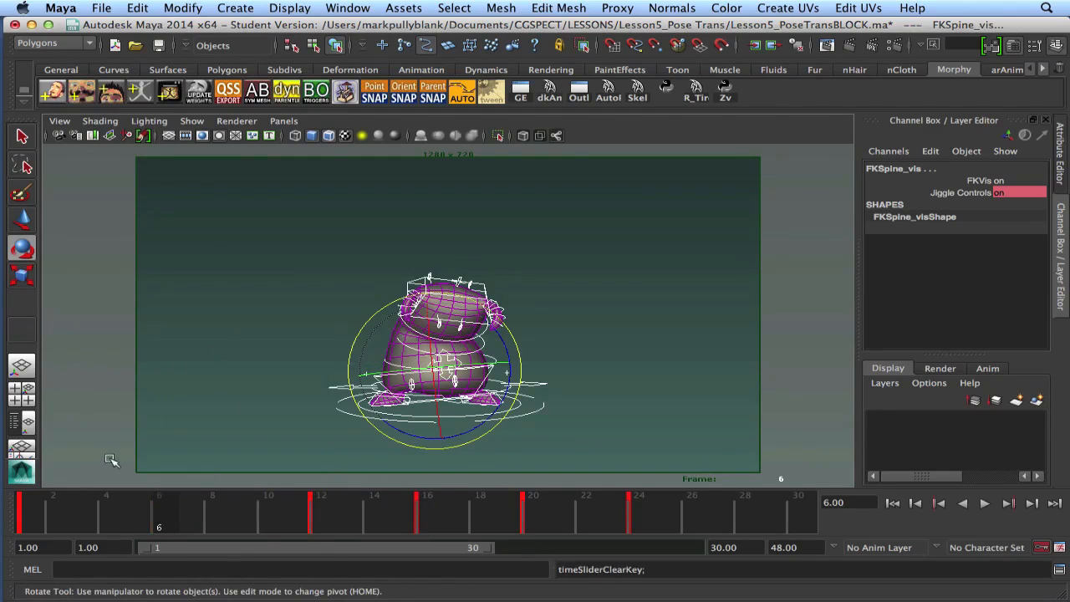
left_click_drag(38, 522, 191, 514)
Undo the opening key edits to restore the original hold key at frame 12.
key("z")
key("z")
key("z")
key("z")
key("z")
key("z")
key("z")
key("z")
Compare the poses at frames 1, 12 and 13 to check the hold before the movement starts.
left_click(23, 508)
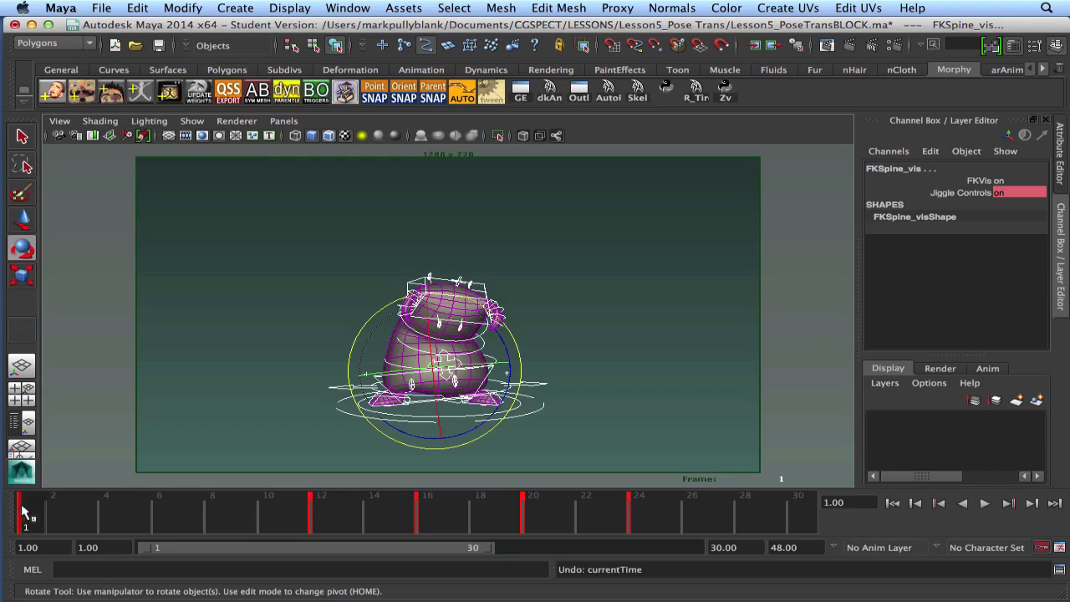
left_click(319, 520)
key("alt+period")
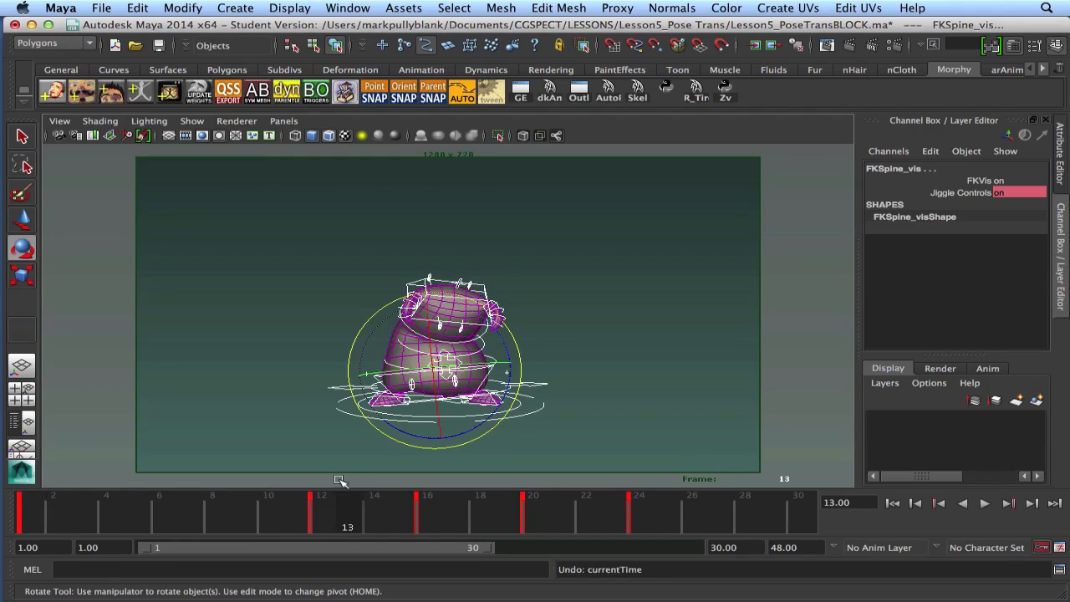
key("alt+comma")
key("alt+period")
key("alt+comma")
key("alt+period")
left_click(319, 519)
left_click(24, 520)
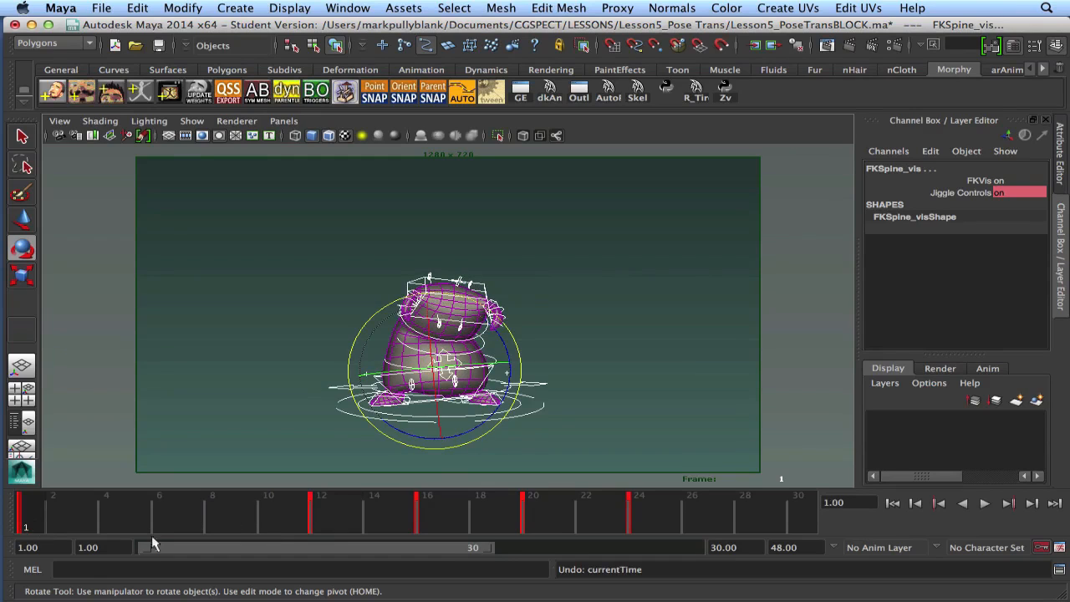
left_click(316, 518)
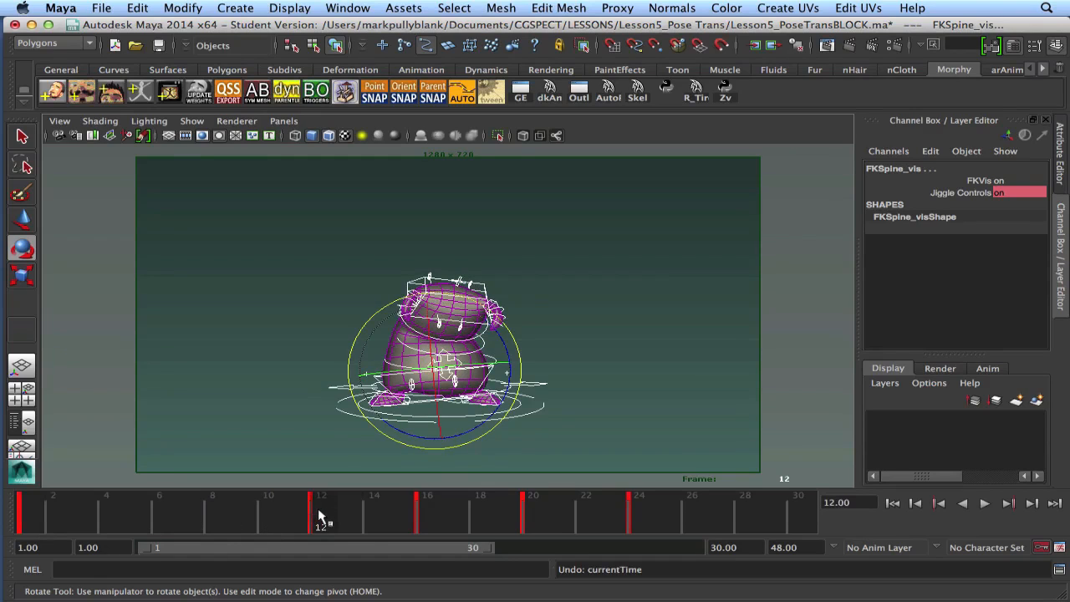
Move the hold key from frame 12 to frame 6 and set a key on the in-between pose at frame 8.
left_click(319, 519, "shift")
left_click_drag(321, 519, 177, 520)
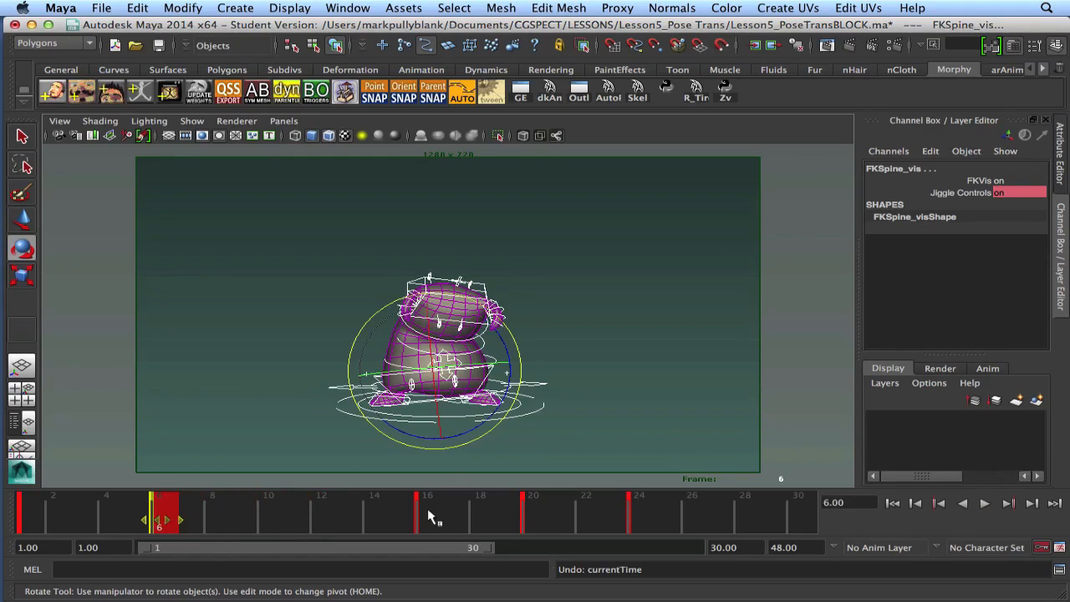
left_click(178, 519)
key("alt+period")
key("alt+period")
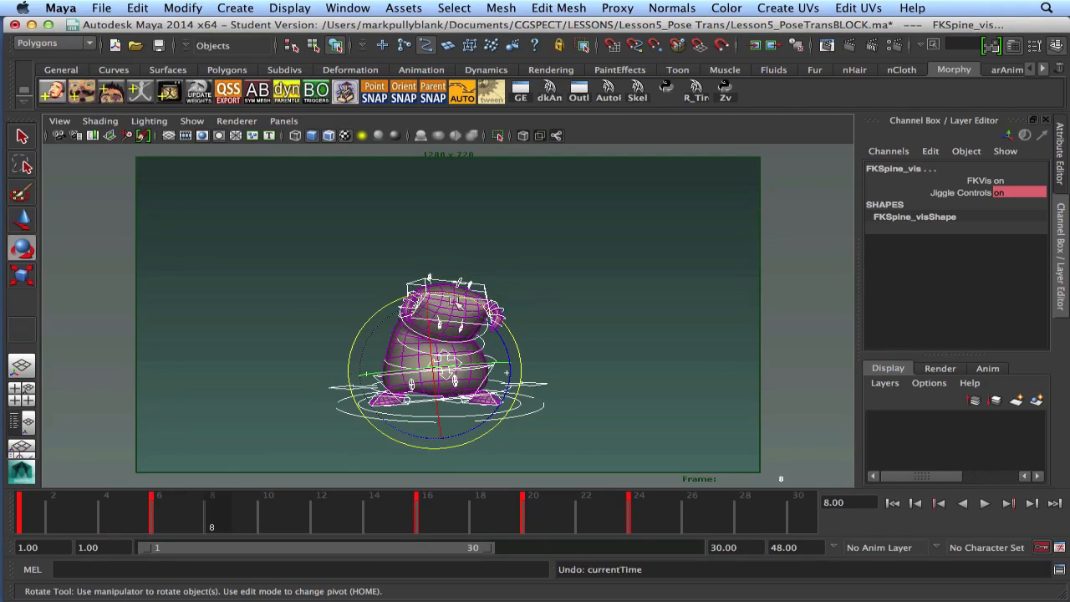
key("s")
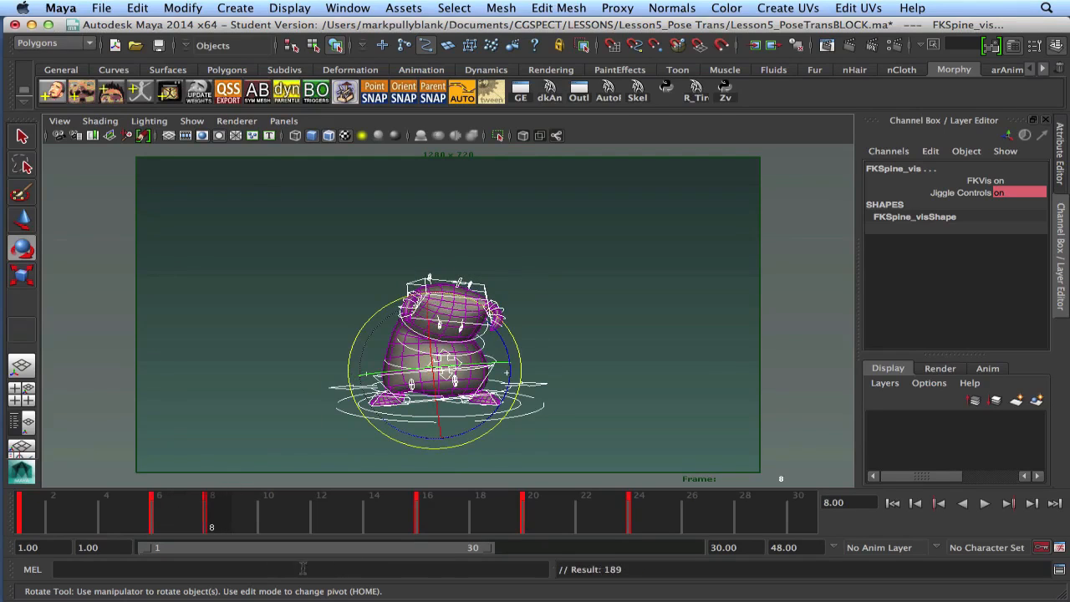
Move the in-between key from frame 8 to frame 12 and delete the key at frame 6.
left_click(222, 517, "shift")
left_click_drag(221, 517, 330, 519)
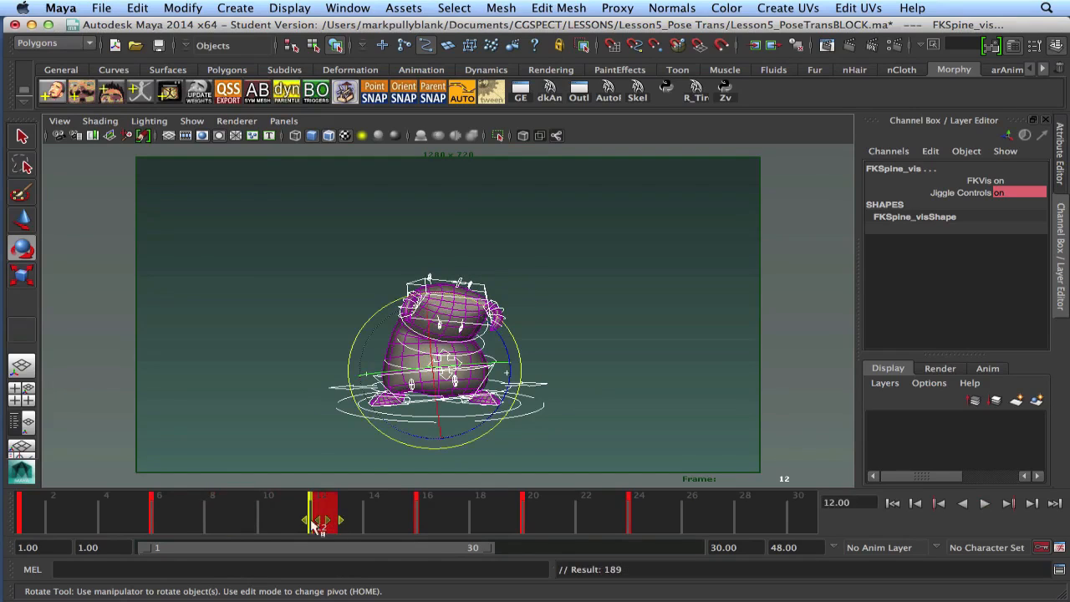
left_click(160, 511)
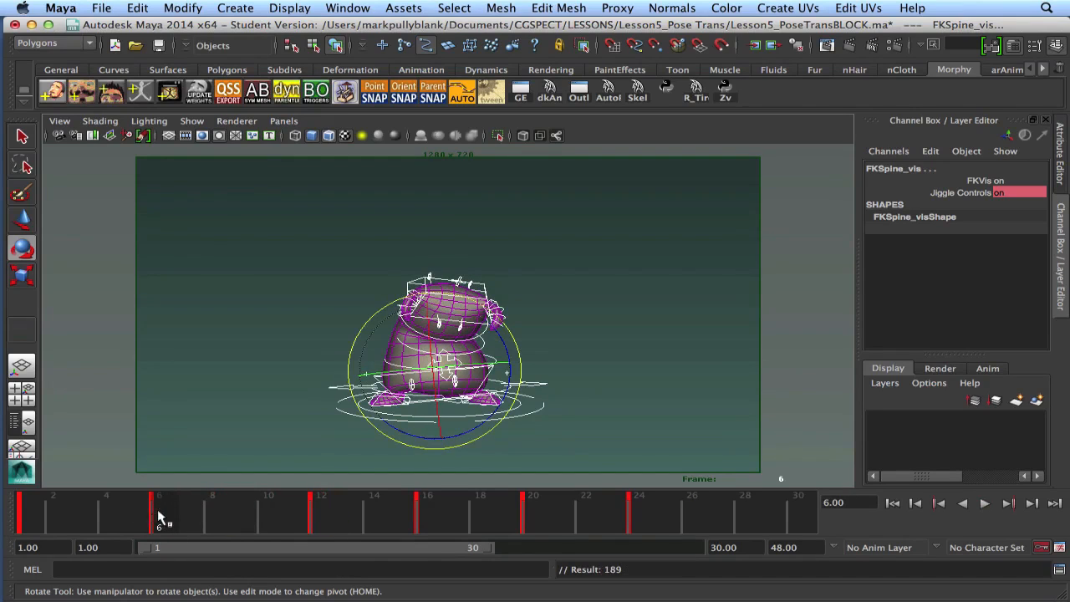
right_click(163, 514)
left_click(216, 352)
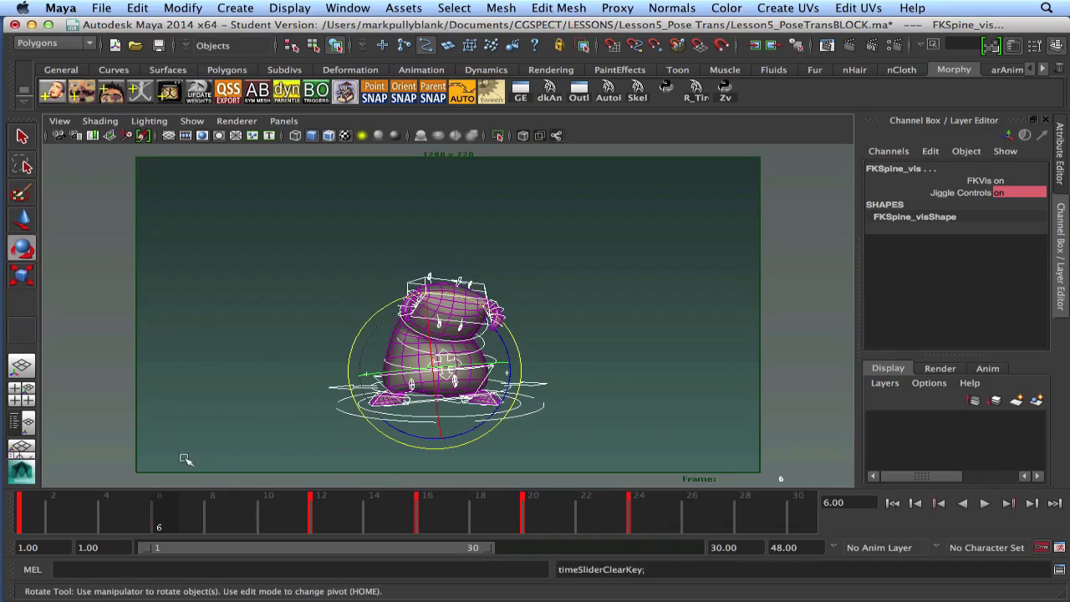
Play the animation from the opening frame and scrub frames 12 to 16 to check the moving hold.
left_click(33, 506)
key("alt+v")
key("Escape")
left_click(985, 503)
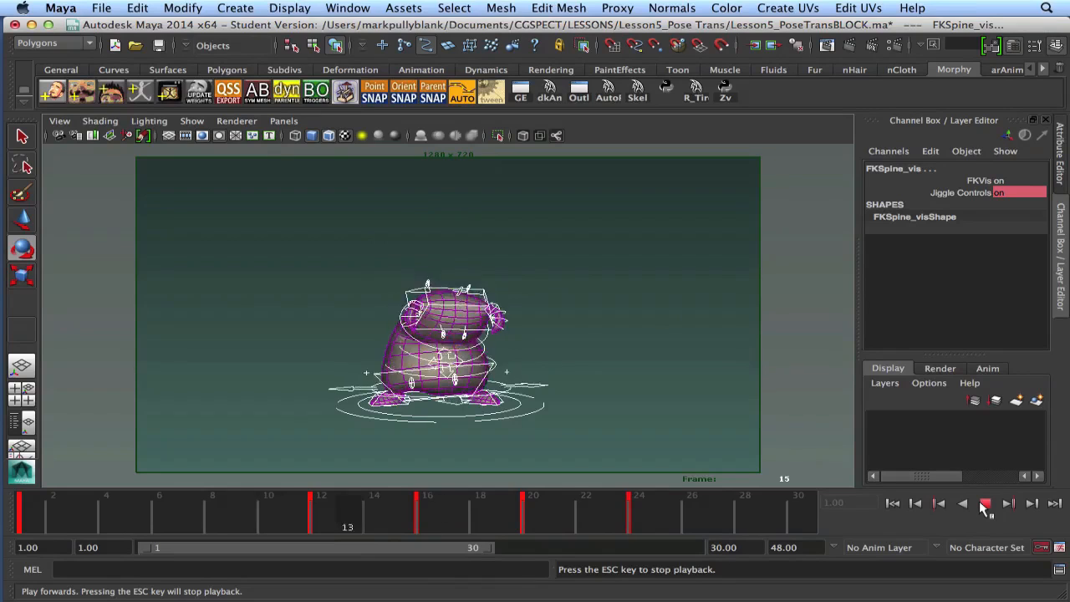
left_click(984, 504)
left_click_drag(326, 518, 416, 522)
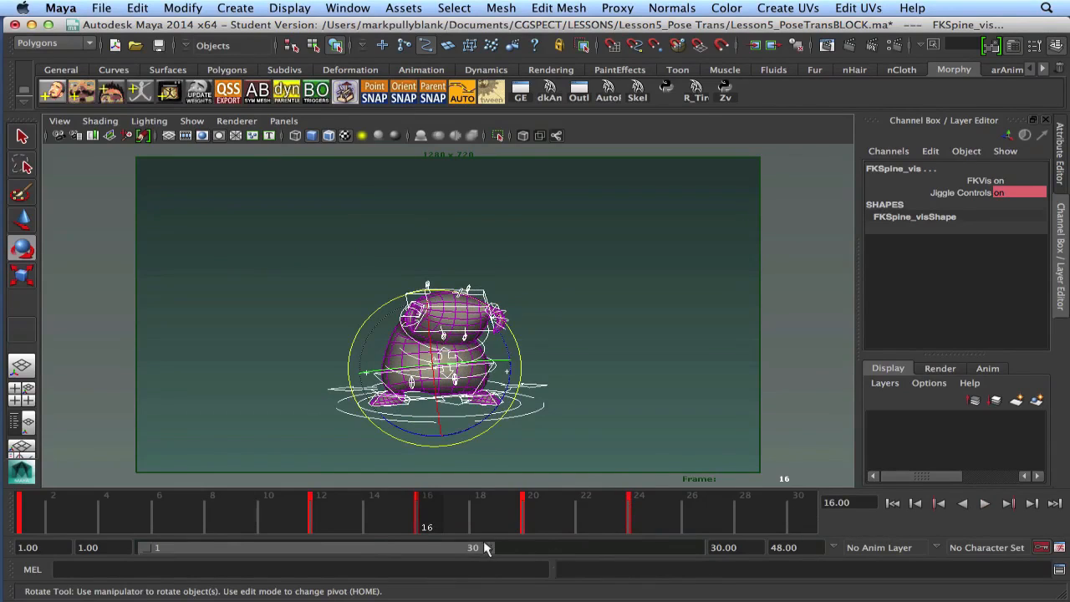
Shorten the playback range to end at frame 16 and play the opening transition.
left_click_drag(489, 554, 317, 550)
key("alt+v")
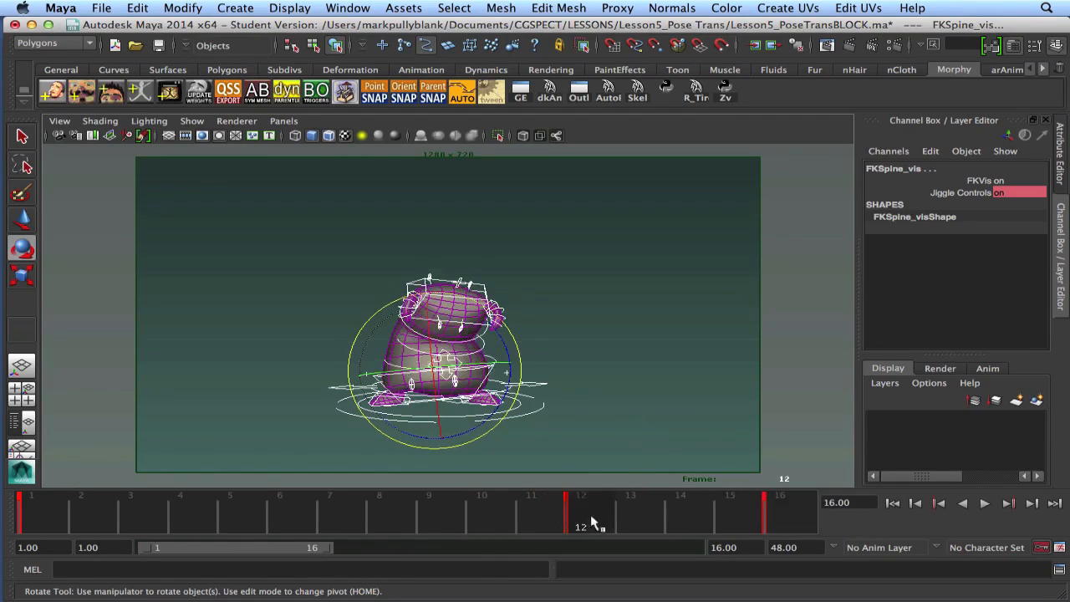
key("alt+v")
left_click_drag(143, 544, 268, 568)
key("alt+v")
key("alt+v")
Undo the playback range change to restore the range ending at frame 30.
key("z")
key("z")
key("z")
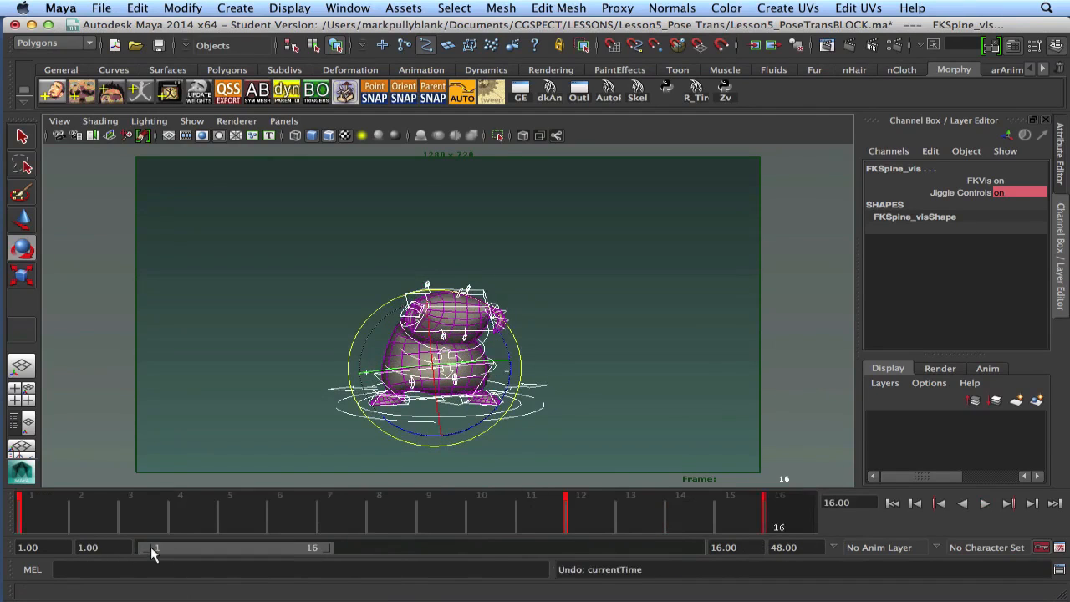
key("z")
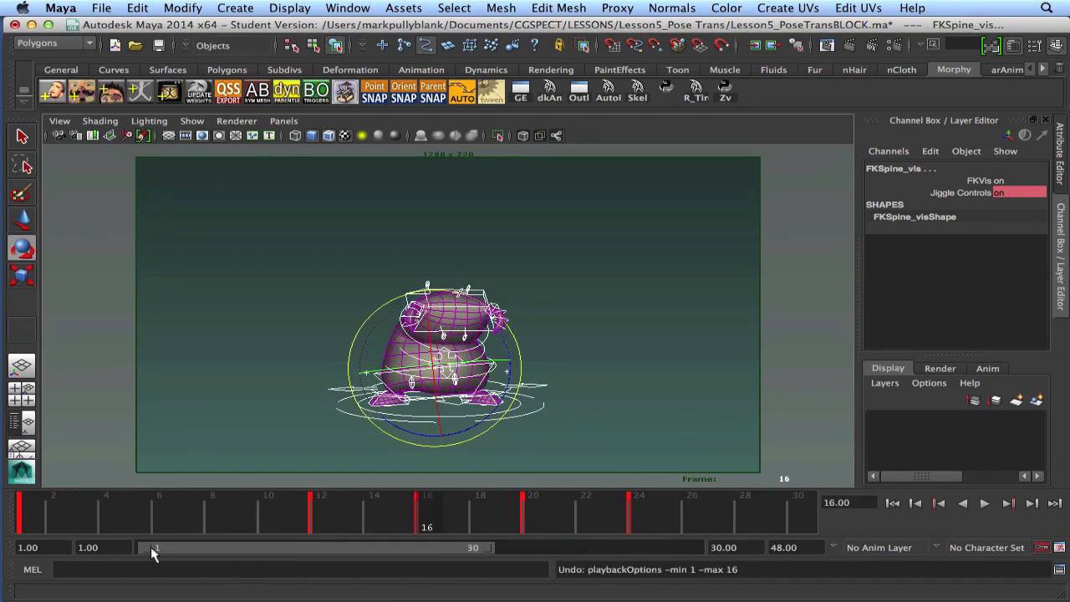
Set the animation end time to frame 30 and play the transition after frame 12.
double_click(803, 550)
type("30")
key("Return")
key("alt+v")
key("alt+v")
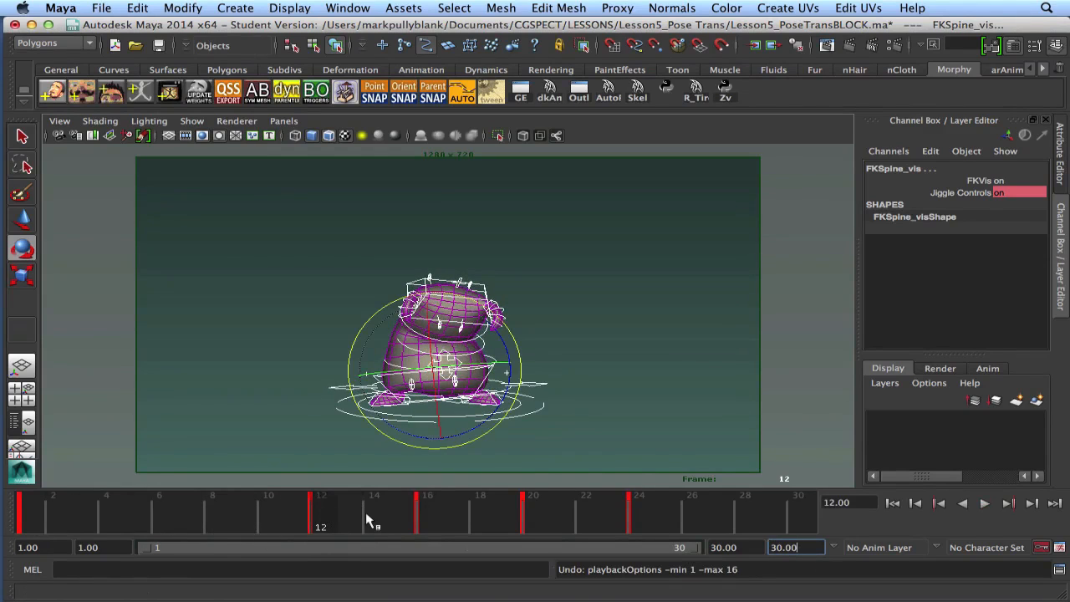
key("alt+v")
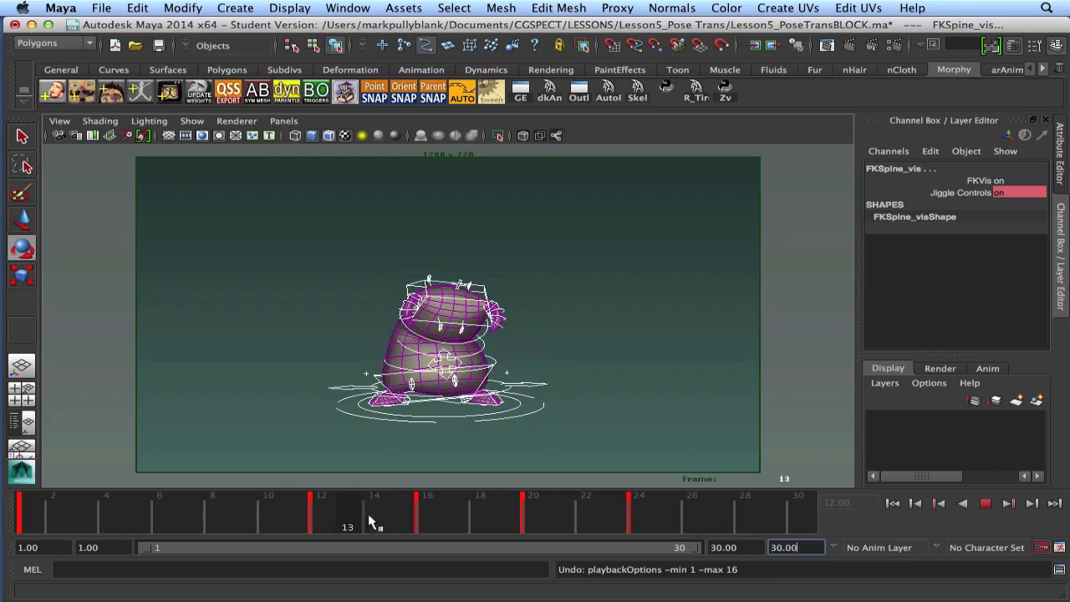
Rotate the base control of the character's right ear outward at frame 16.
mouse_move(421, 517)
left_mouse_down()
mouse_move(311, 516)
mouse_move(472, 521)
mouse_move(311, 521)
mouse_move(420, 527)
left_mouse_up()
scroll(440, 418, "up", 10)
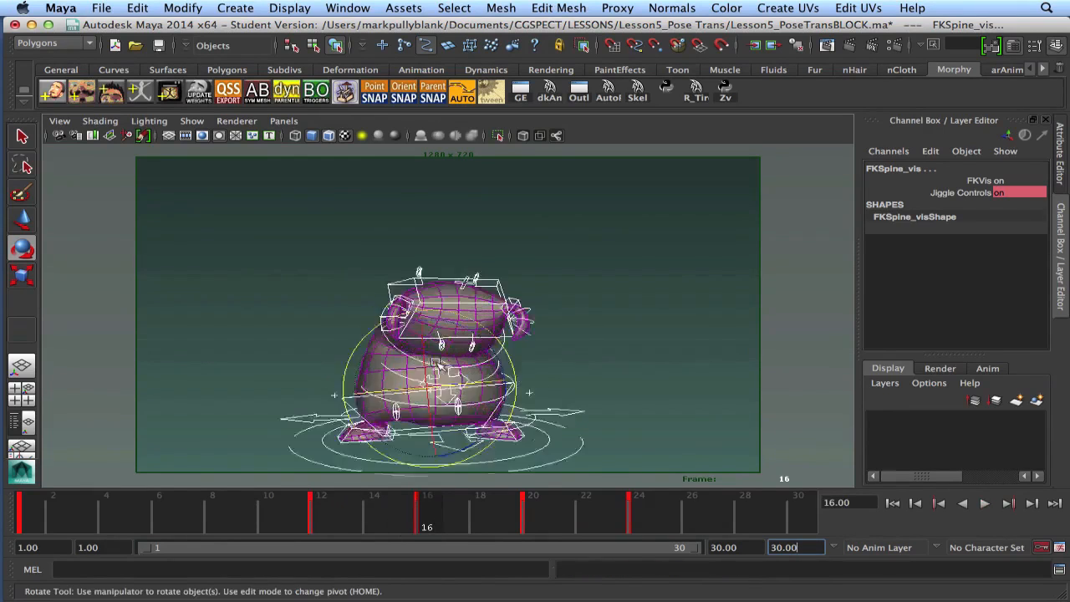
middle_click_drag(426, 349, 450, 365, "alt")
left_click_drag(449, 364, 360, 326, "alt")
left_click(228, 226)
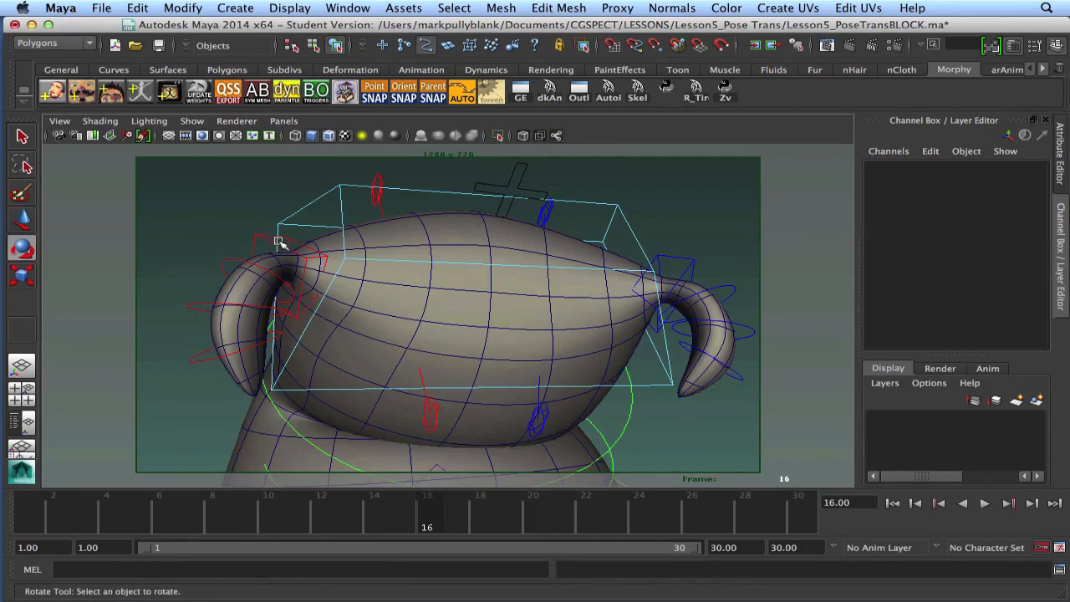
left_click(283, 247)
left_click_drag(269, 220, 240, 245)
key("w")
Rotate scapulaR to about -1 degree in Y at frame 16, key it, and rotate the matching left control outward.
middle_click_drag(339, 363, 388, 268, "alt")
left_click(408, 346)
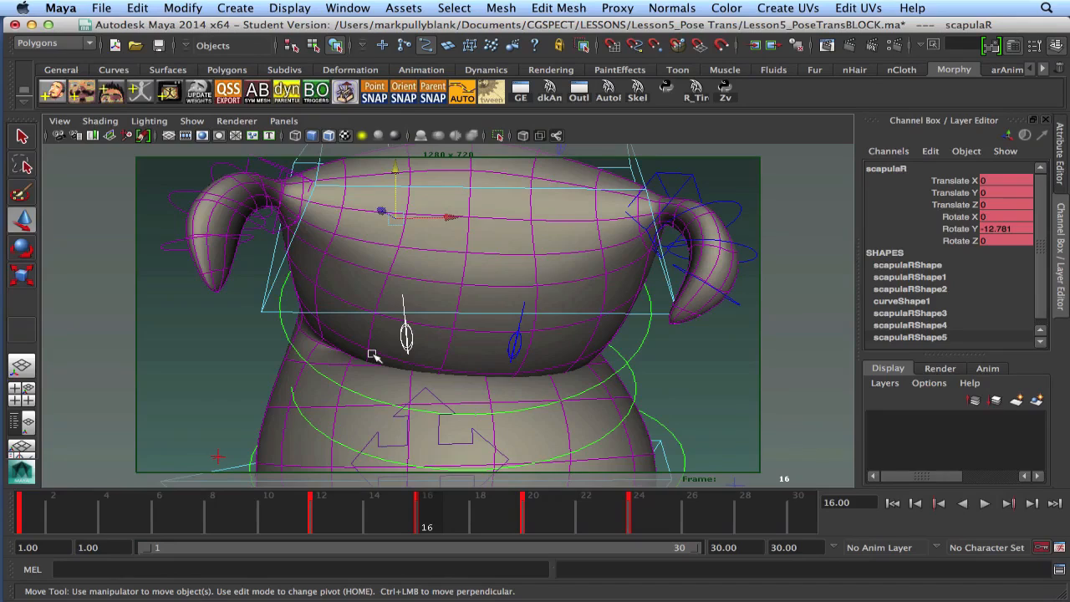
key("e")
mouse_move(318, 520)
left_mouse_down()
mouse_move(451, 530)
mouse_move(336, 534)
mouse_move(435, 535)
left_mouse_up()
left_click_drag(375, 255, 349, 262)
key("s")
left_click_drag(365, 496, 406, 537)
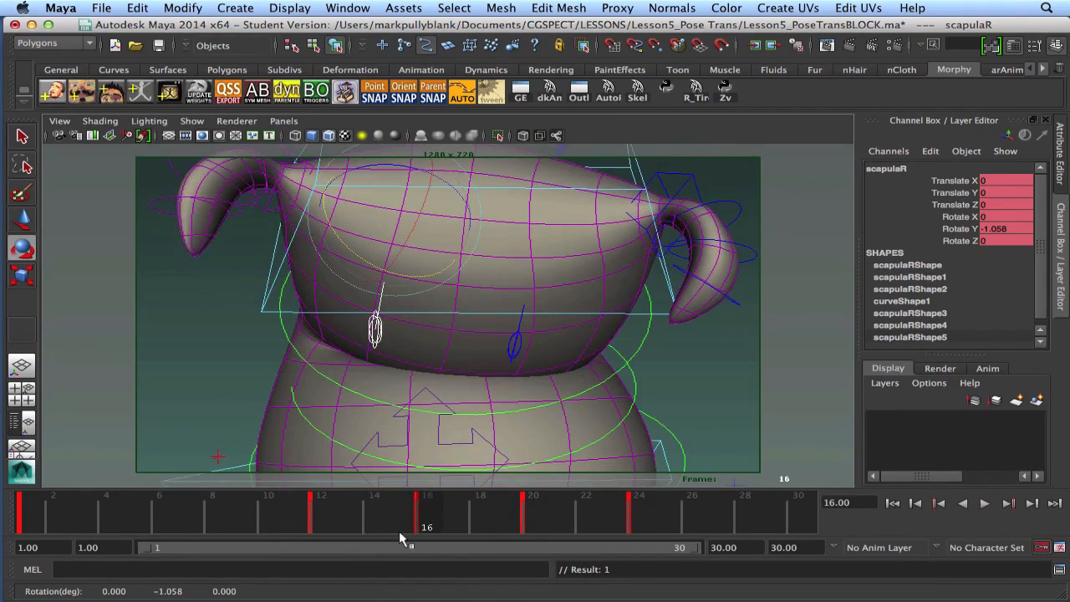
left_click(516, 347)
left_click_drag(551, 280, 526, 319)
Compare the left ear at frames 12 and 16, and rotate its upper section outward at frame 16.
left_click(617, 269)
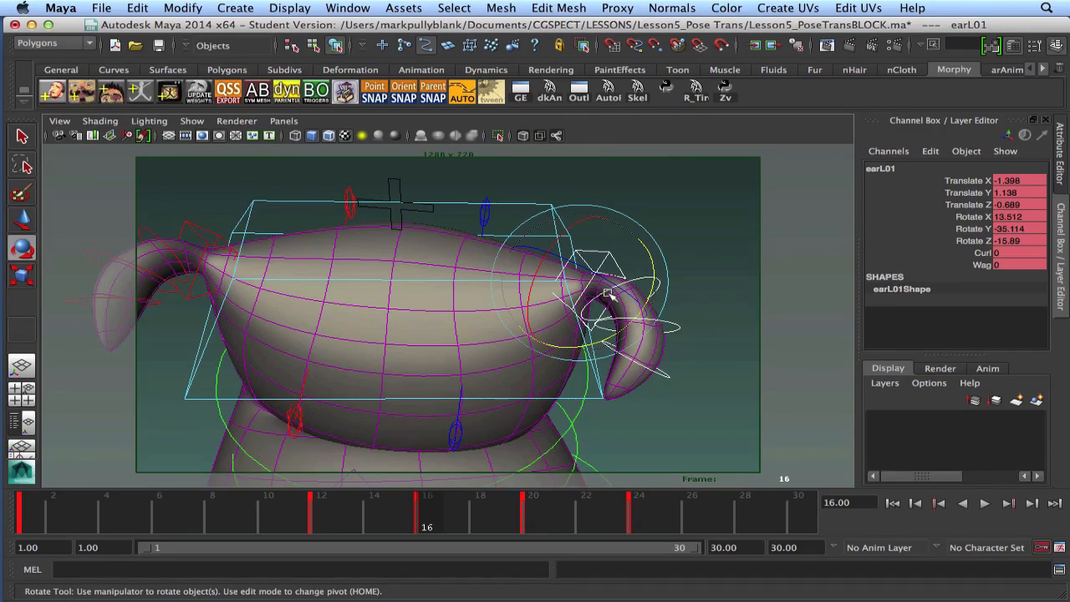
key("alt+v")
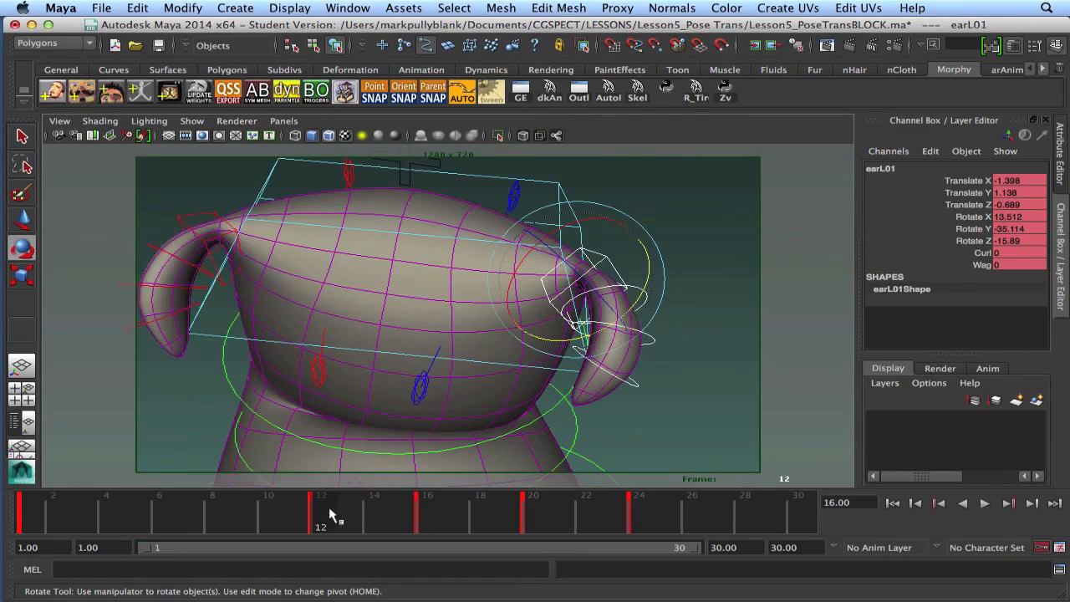
mouse_move(426, 527)
left_mouse_down()
mouse_move(351, 530)
mouse_move(424, 540)
left_mouse_up()
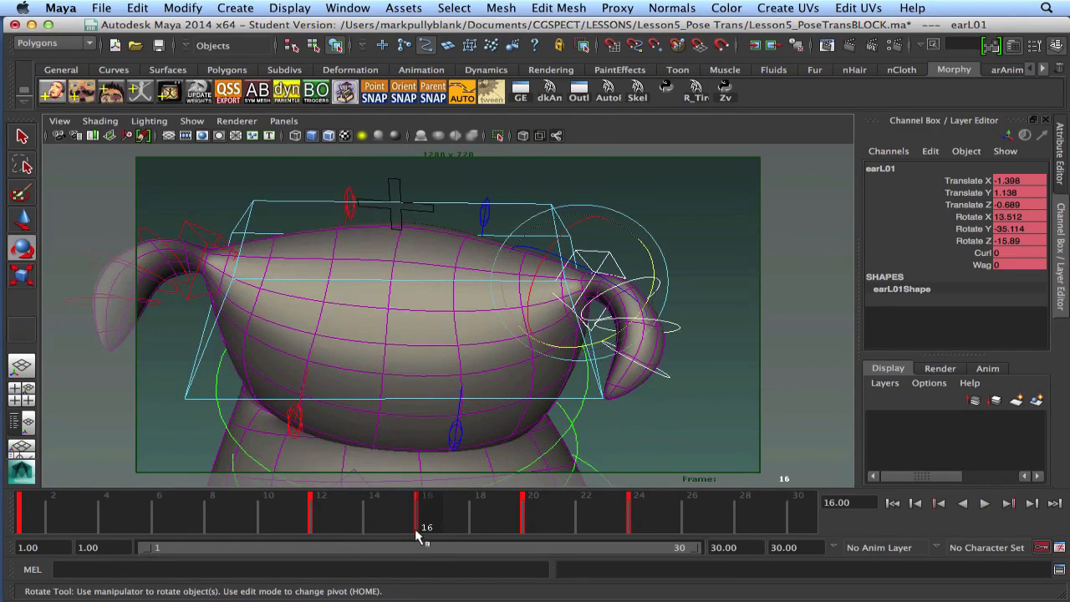
left_click(655, 289)
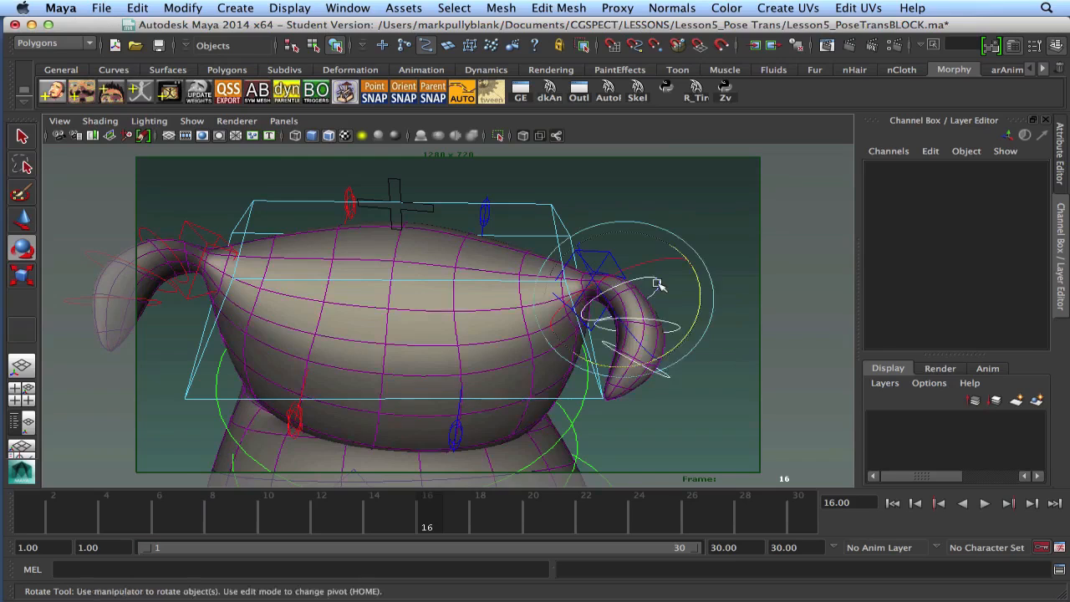
left_click(658, 285)
left_click_drag(700, 294, 705, 282)
Curl the left ear tip inward at frame 16 by rotating earL03 and earL04 to about 12, -41 and -1.7 degrees.
left_click(743, 270)
left_click(684, 372)
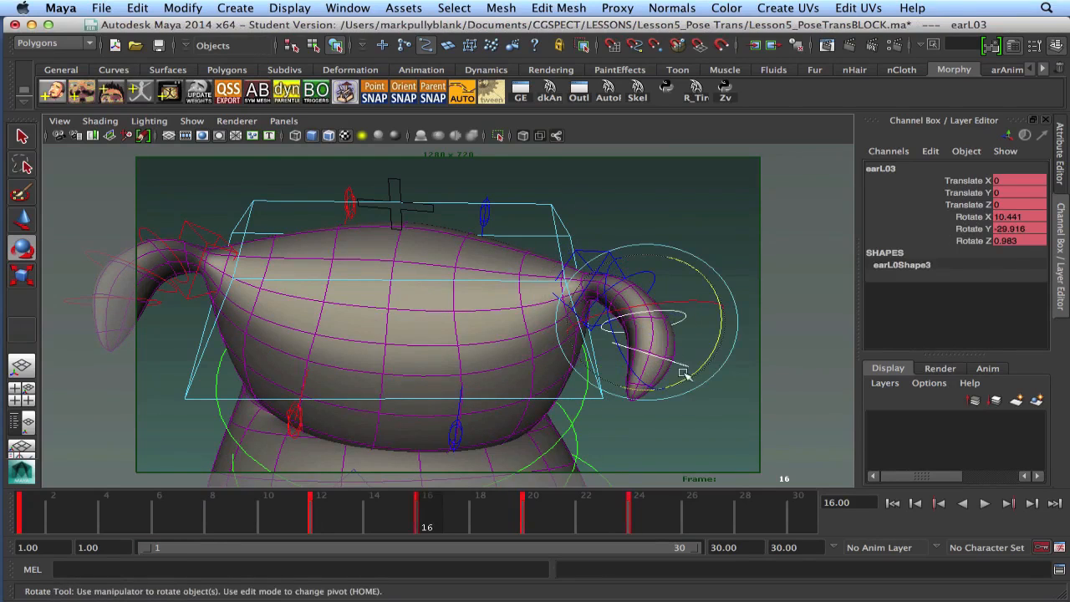
key("q")
left_click(673, 365)
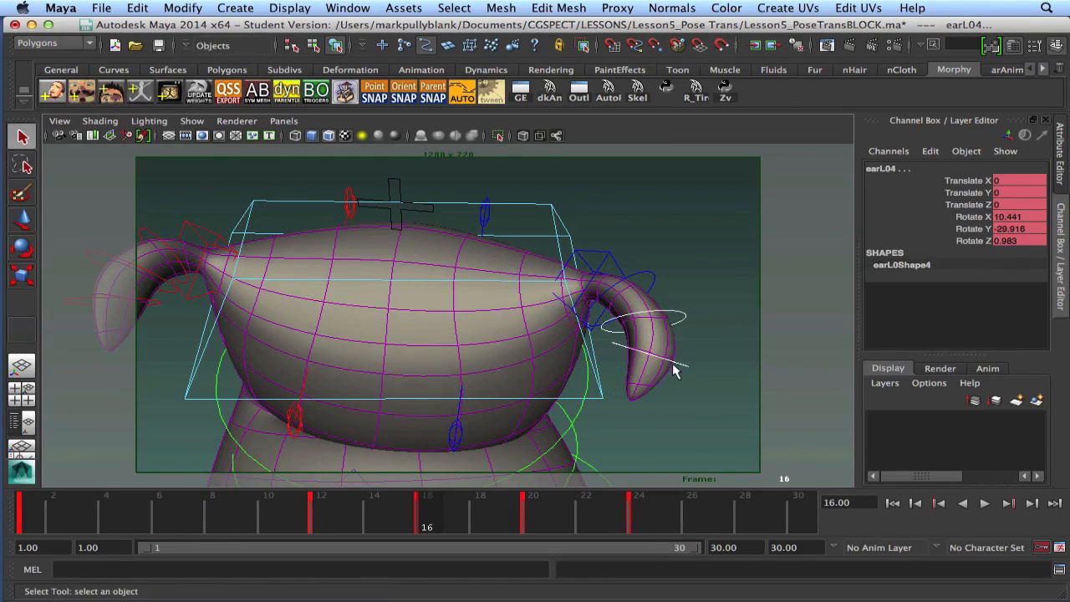
key("e")
left_click_drag(715, 331, 715, 334)
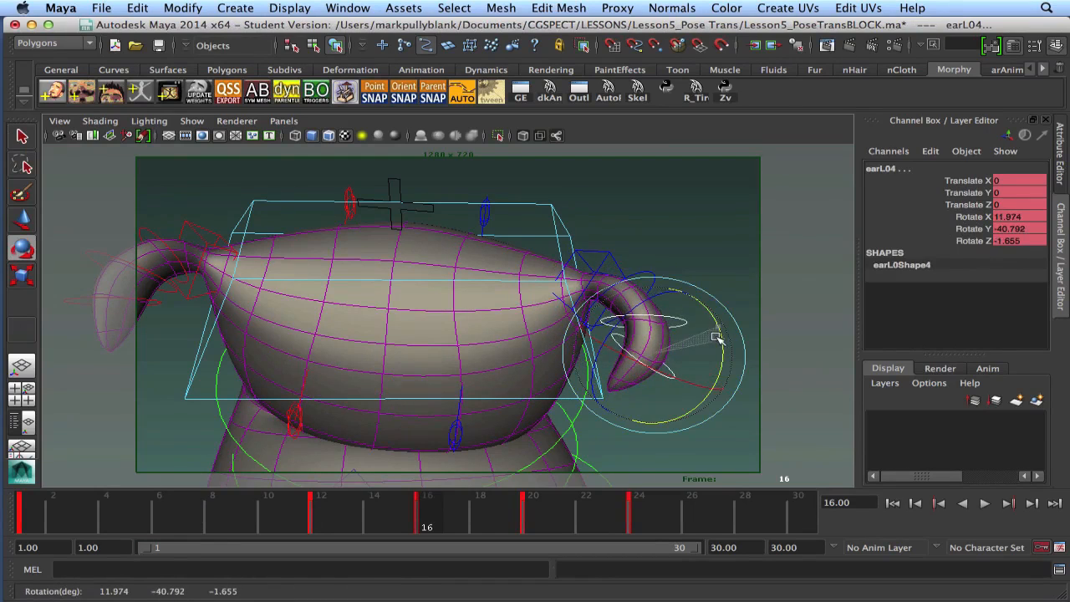
Curl the right ear tip at frame 16 by rotating earR03 and earR04 to about 2.2, -20.1 and -29.7 degrees.
left_click_drag(370, 358, 273, 312, "alt")
left_click(299, 290)
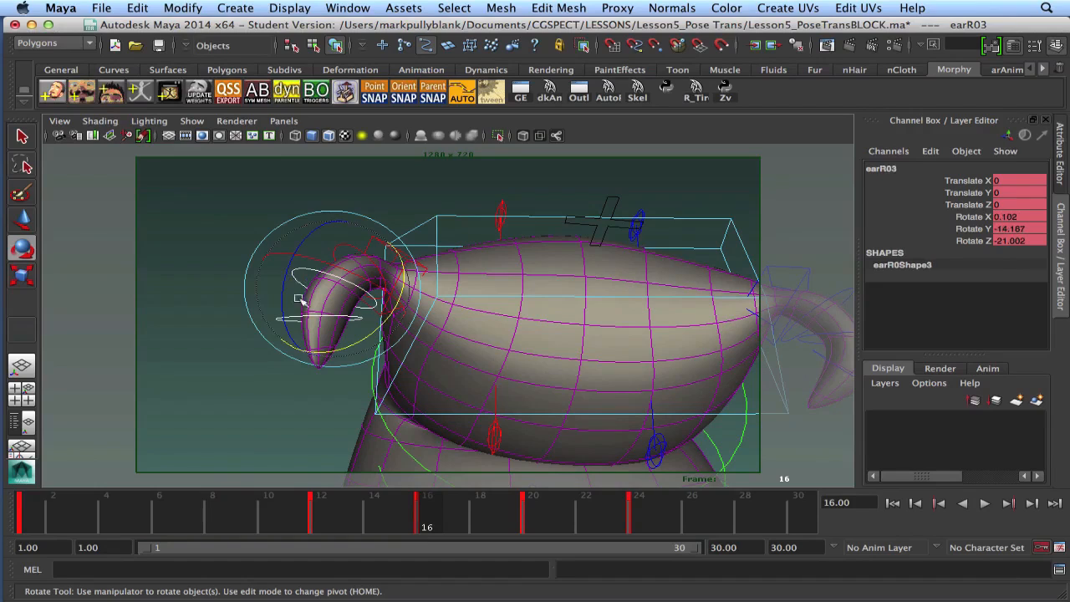
key("q")
left_click(290, 321)
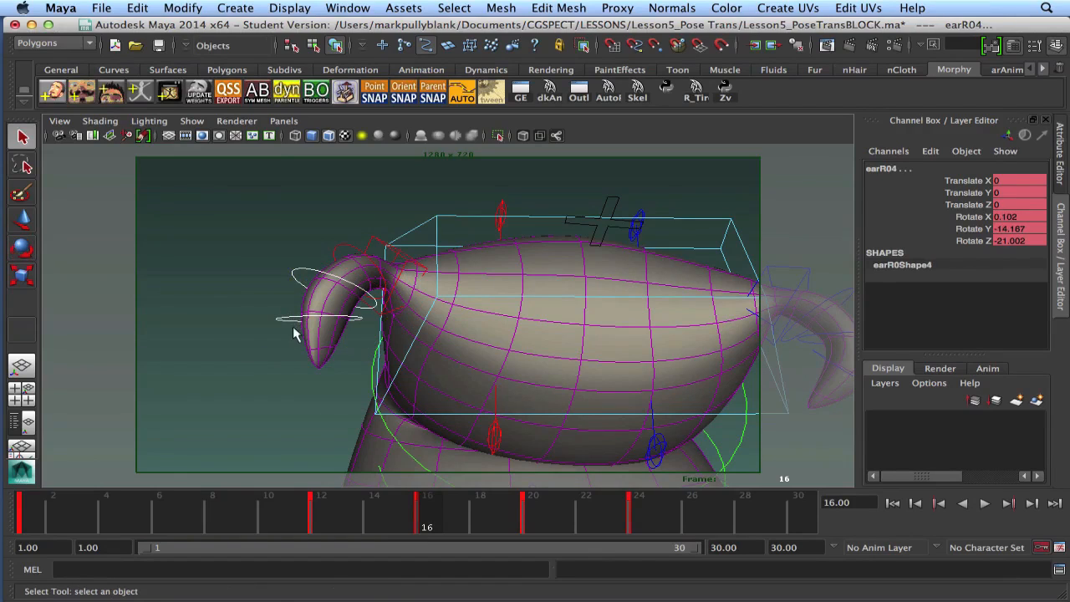
key("e")
left_click_drag(276, 298, 294, 291)
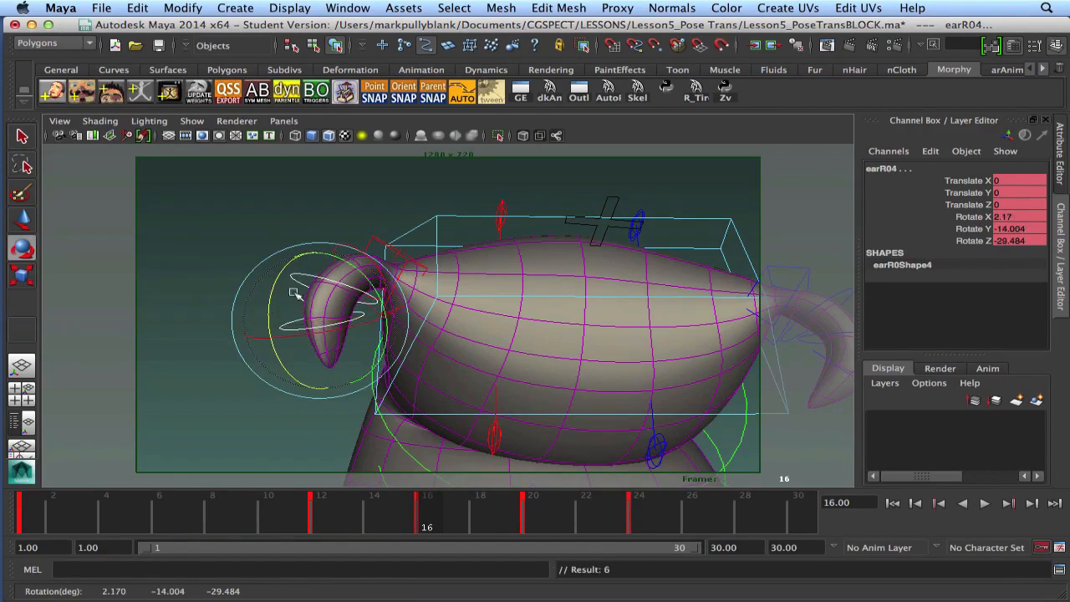
left_click_drag(358, 265, 350, 262)
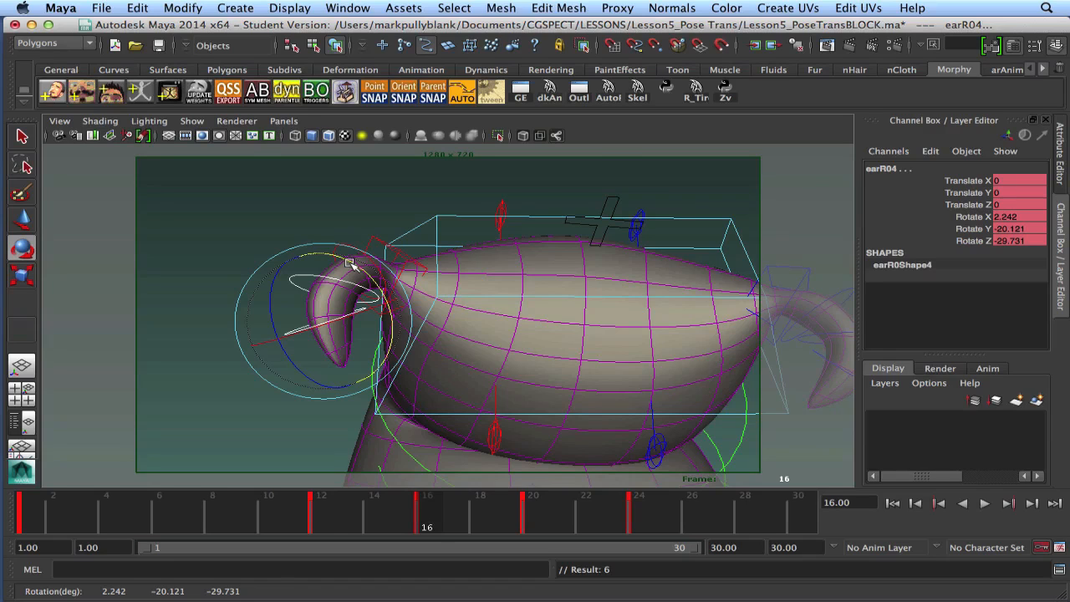
Step back and forth through frames 12 to 15 to examine how the ears move into the frame 16 pose.
left_click_drag(504, 331, 441, 304, "alt")
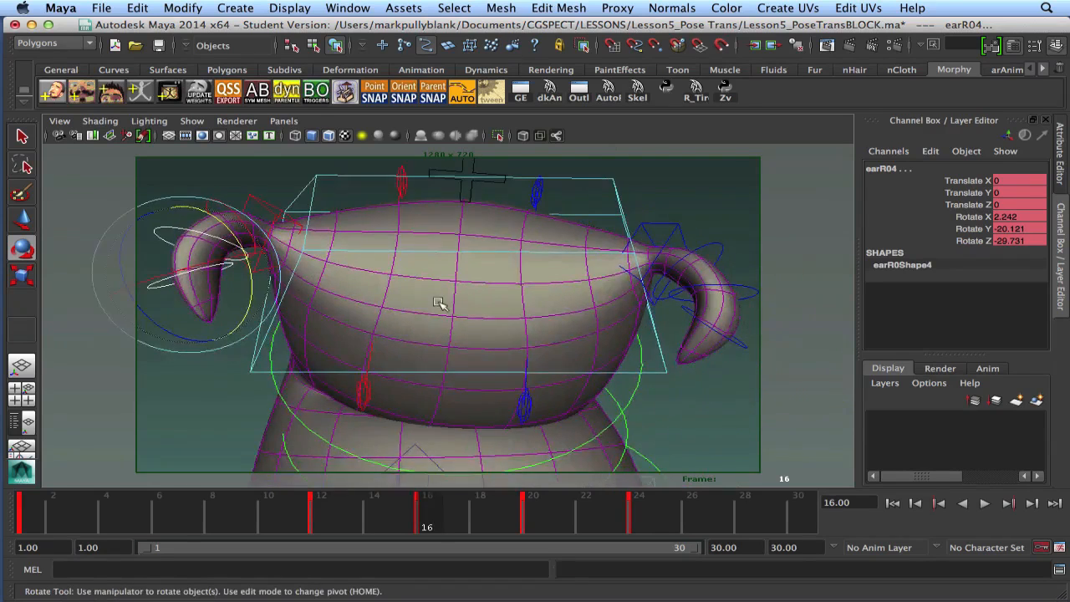
right_click_drag(441, 303, 402, 343, "alt")
middle_click_drag(447, 351, 461, 292, "alt")
key("comma")
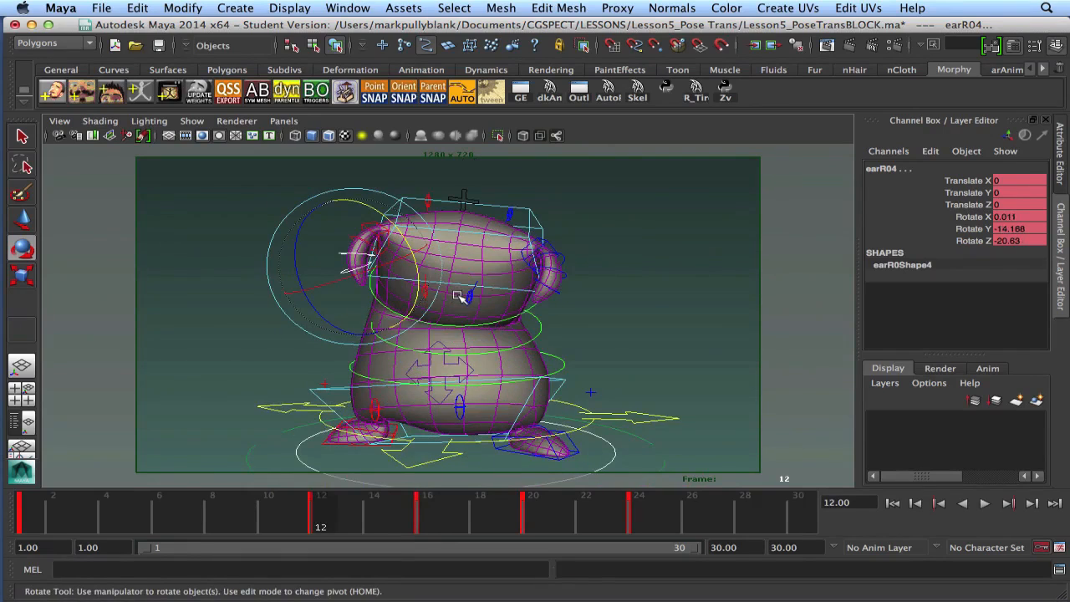
key("alt+period")
key("alt+period")
key("alt+period")
key("Down")
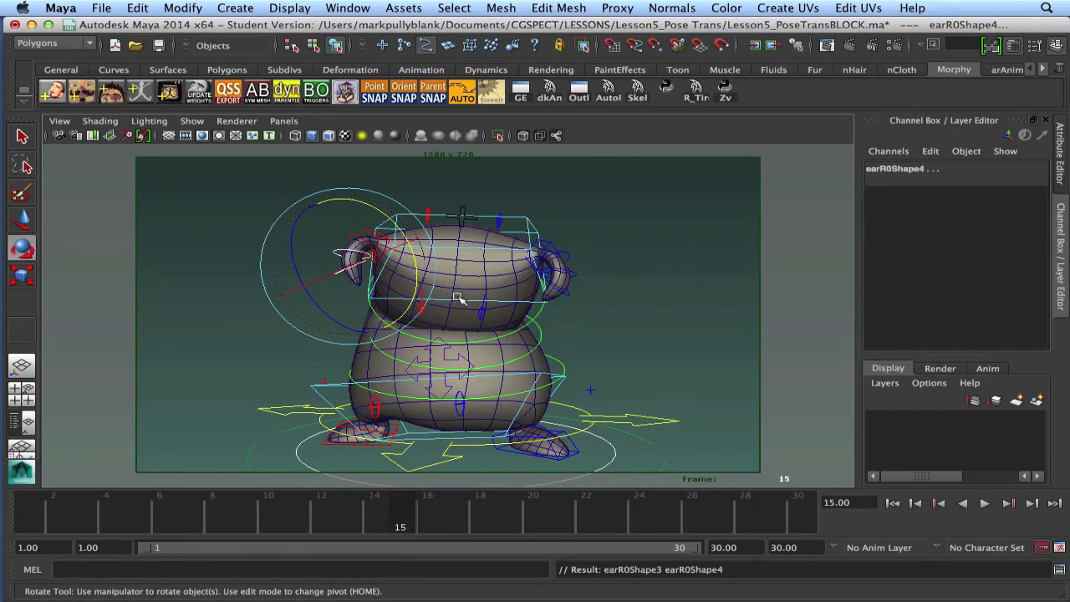
key("z")
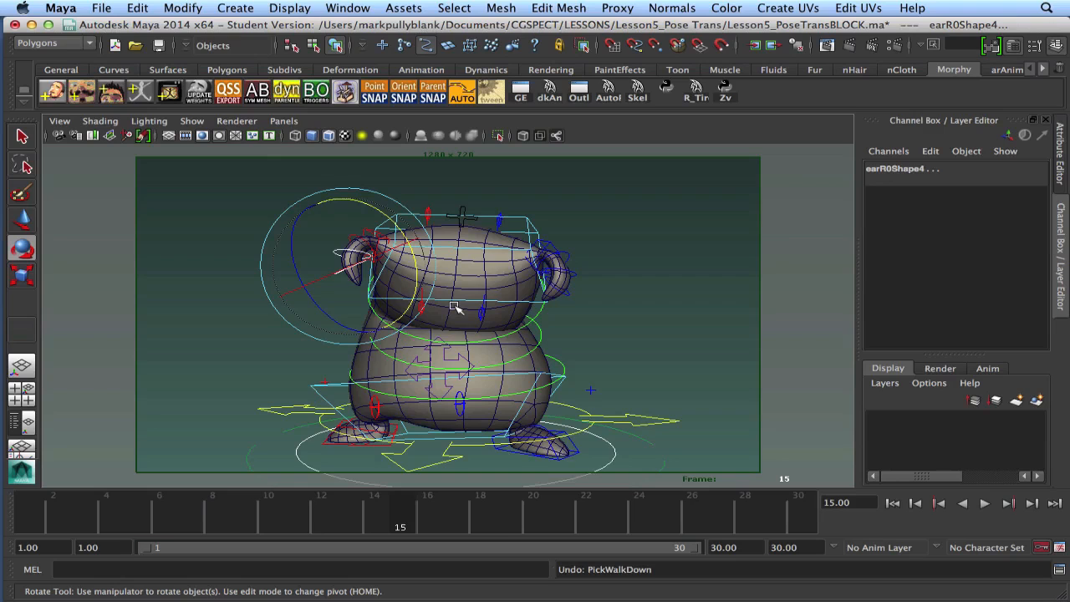
key("alt+comma")
key("alt+comma")
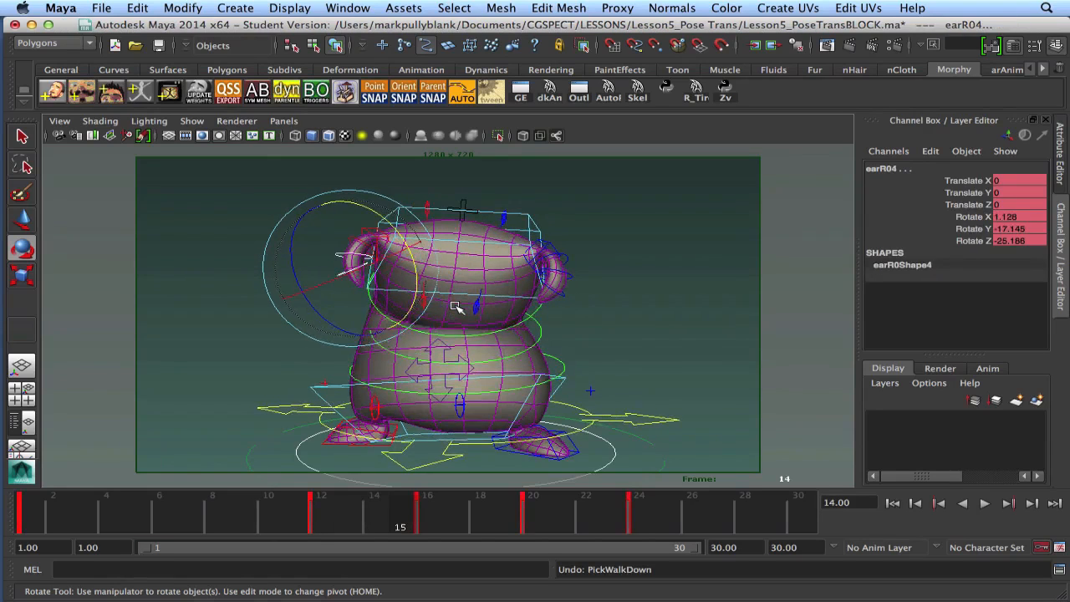
key("alt+period")
key("alt+period")
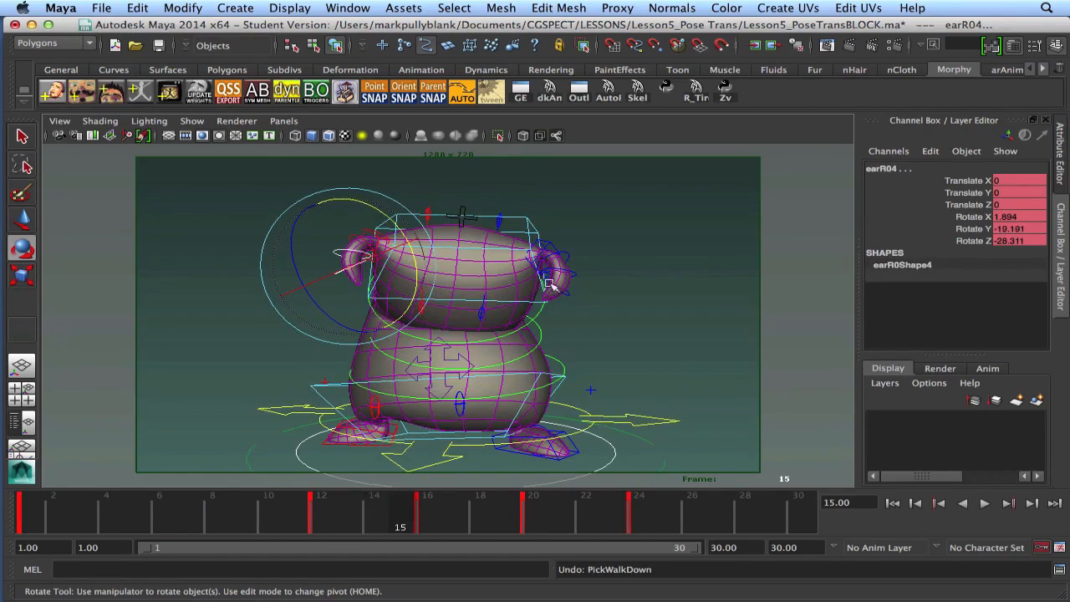
Rotate earL03 at frame 15 to about 13.3, -46.1 and -3.6 degrees, and return to the frame 12 pose to compare.
left_click(573, 274)
left_click_drag(626, 282, 629, 285)
key("comma")
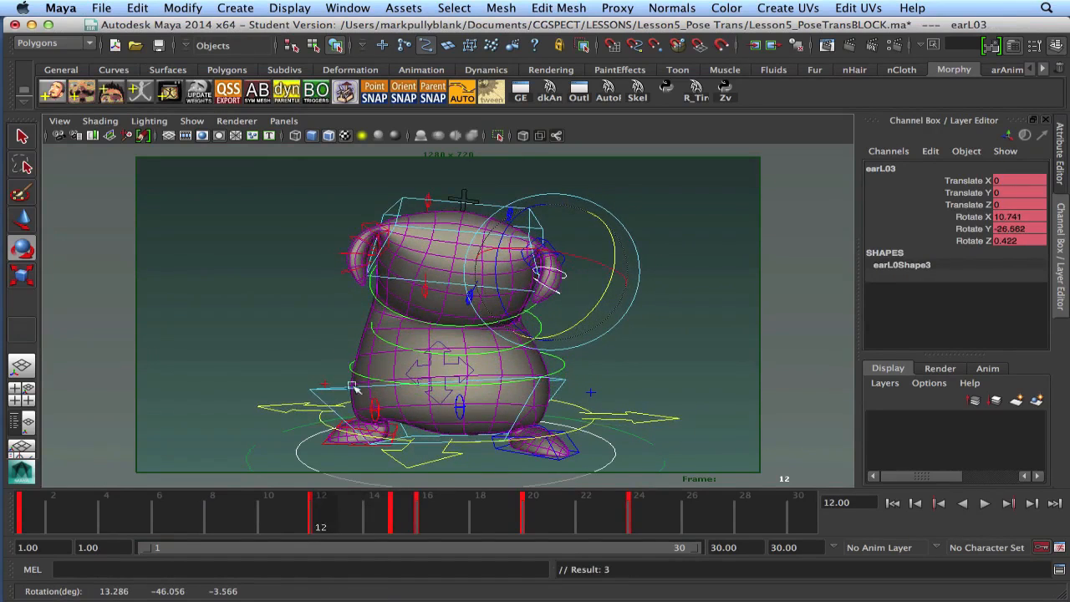
Delete the earL03 key at frame 15.
key("alt+period")
key("alt+period")
left_click(334, 251)
key("alt+period")
key("alt+period")
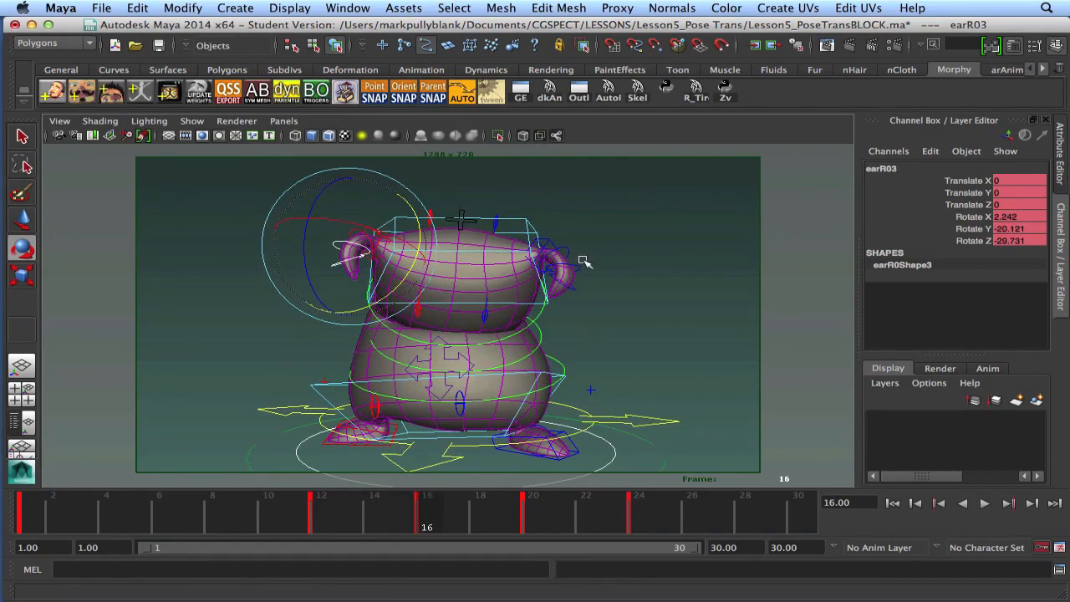
left_click(574, 267)
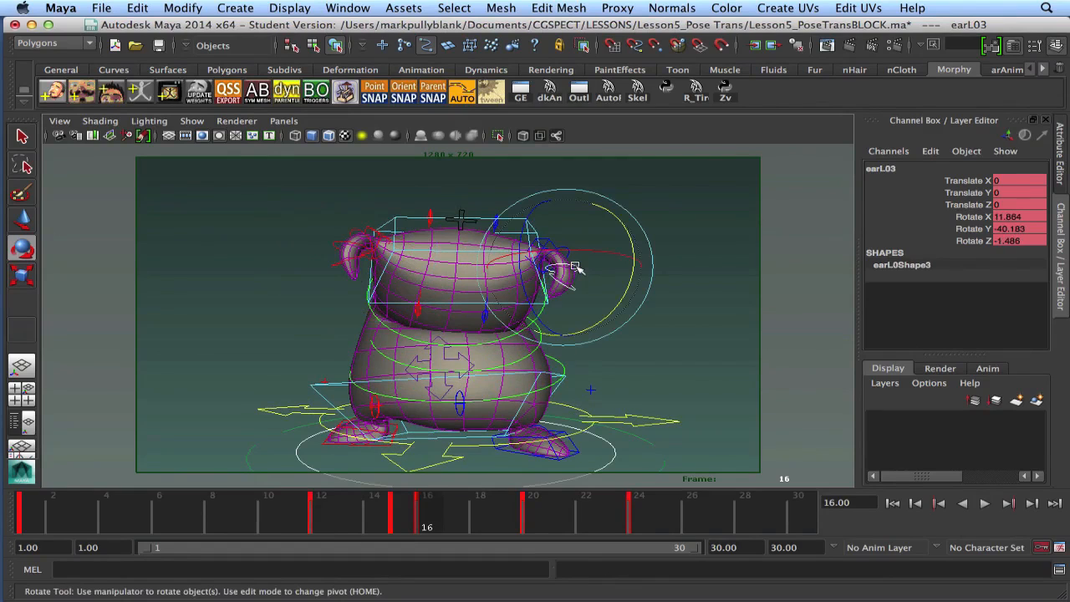
double_click(399, 522)
left_click_drag(398, 508, 434, 509)
left_click(330, 502)
left_click(396, 507)
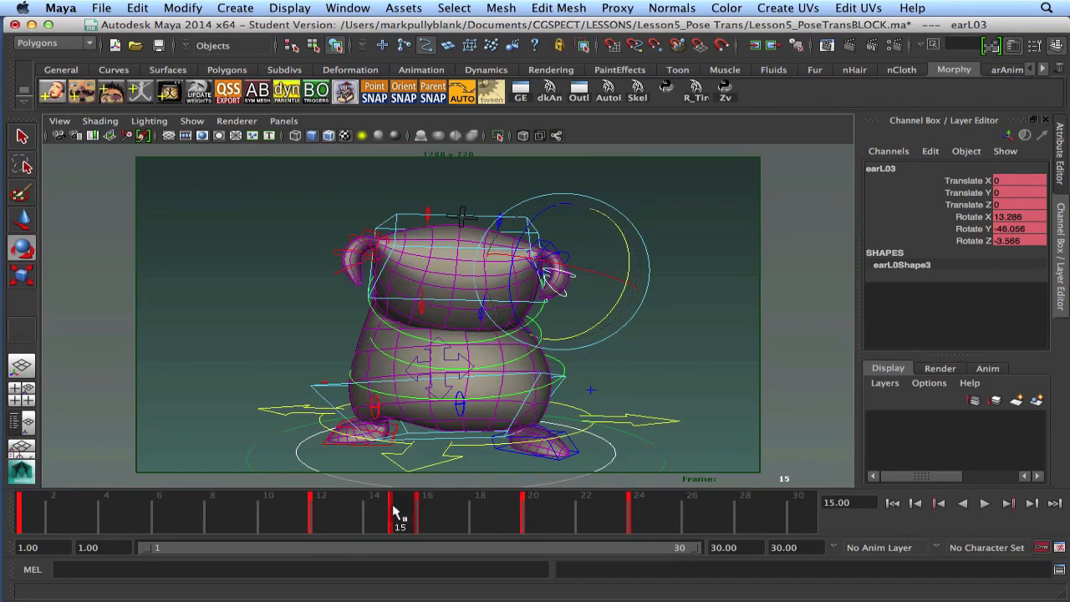
right_click(397, 508)
left_click(468, 338)
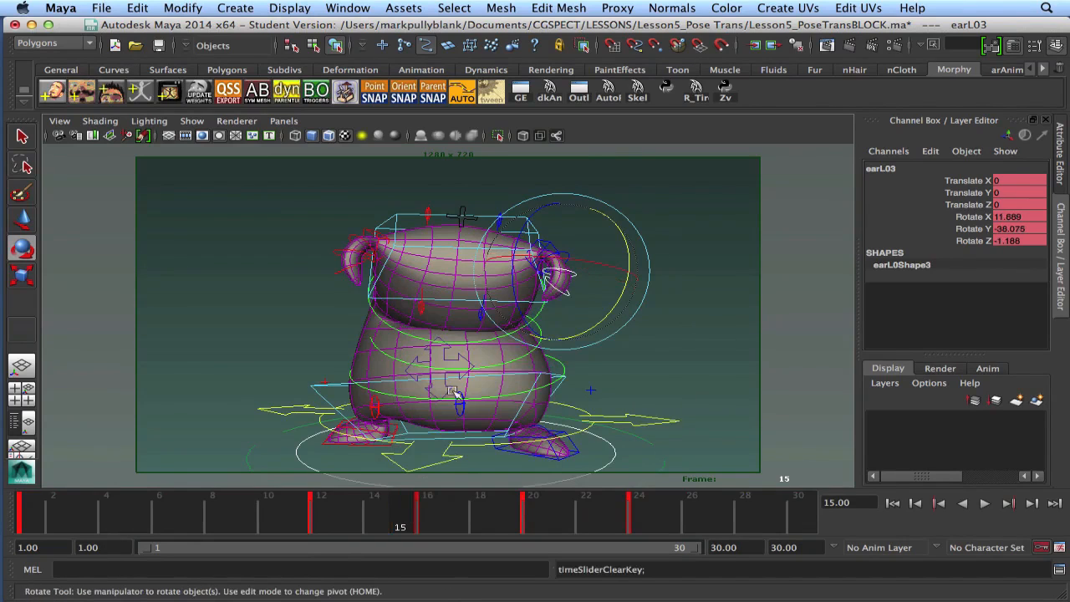
Rotate earL03 at frame 16 to about 9.3, -47.4 and -3.7 degrees and compare it with the frame 12 pose.
key("period")
left_click_drag(632, 265, 634, 278)
left_click_drag(599, 256, 608, 256)
key("comma")
key("period")
key("comma")
key("period")
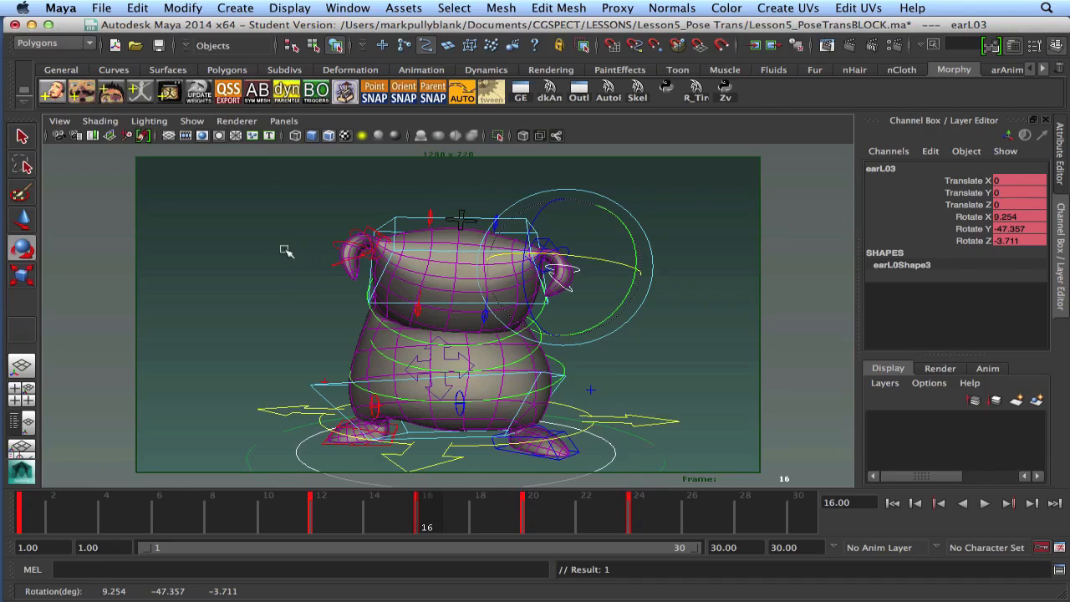
Rotate earR04 at frame 16 to about 9.6, -29.7 and -45.6 degrees and compare it with the frame 12 pose.
left_click(326, 266)
left_click_drag(299, 239, 300, 241)
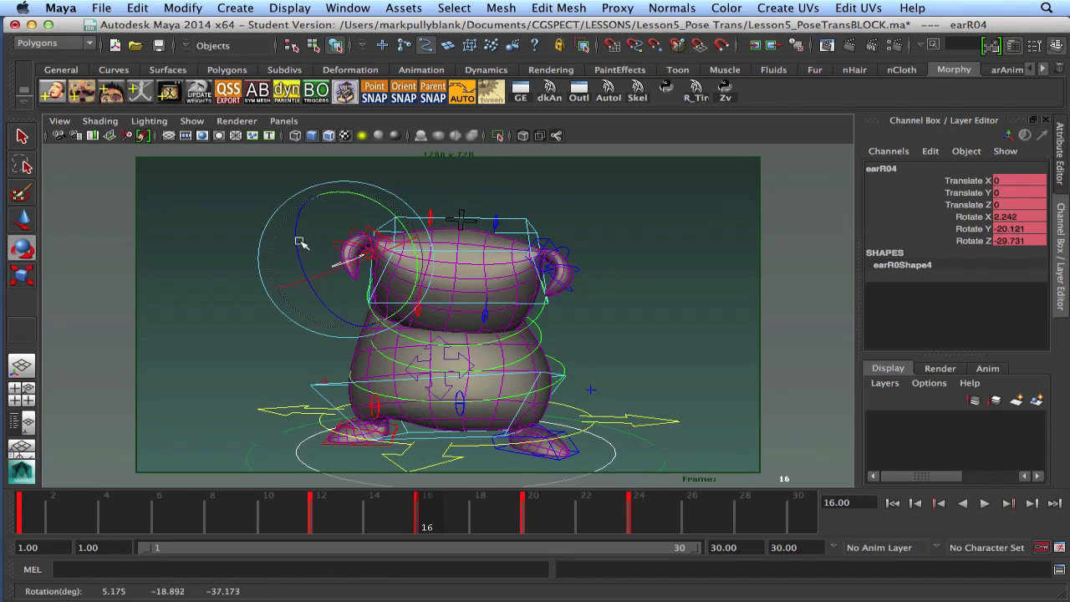
left_click_drag(381, 209, 343, 208)
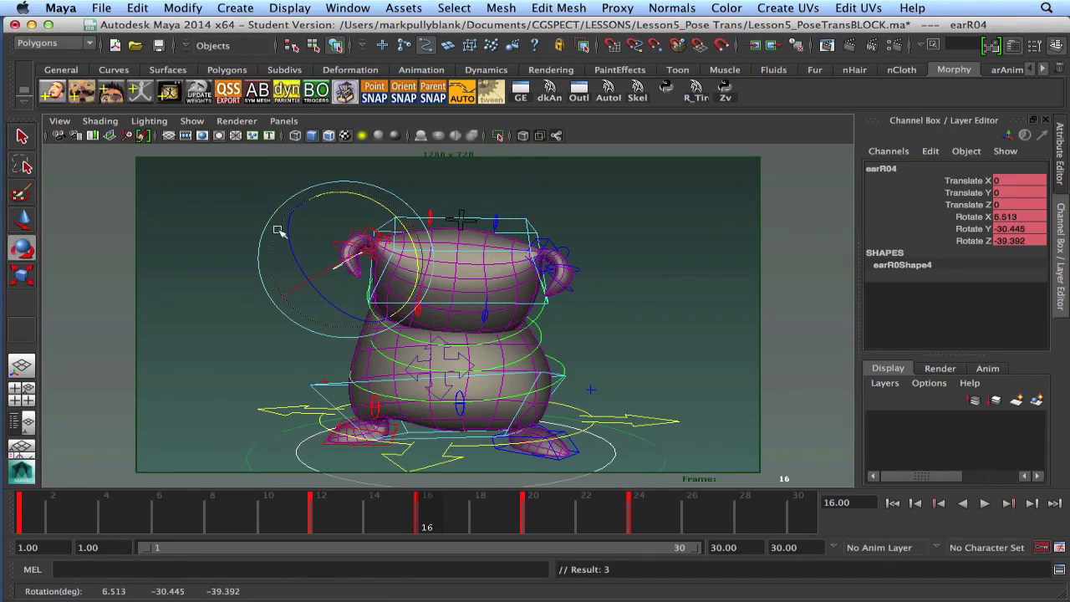
left_click_drag(288, 228, 288, 232)
key("comma")
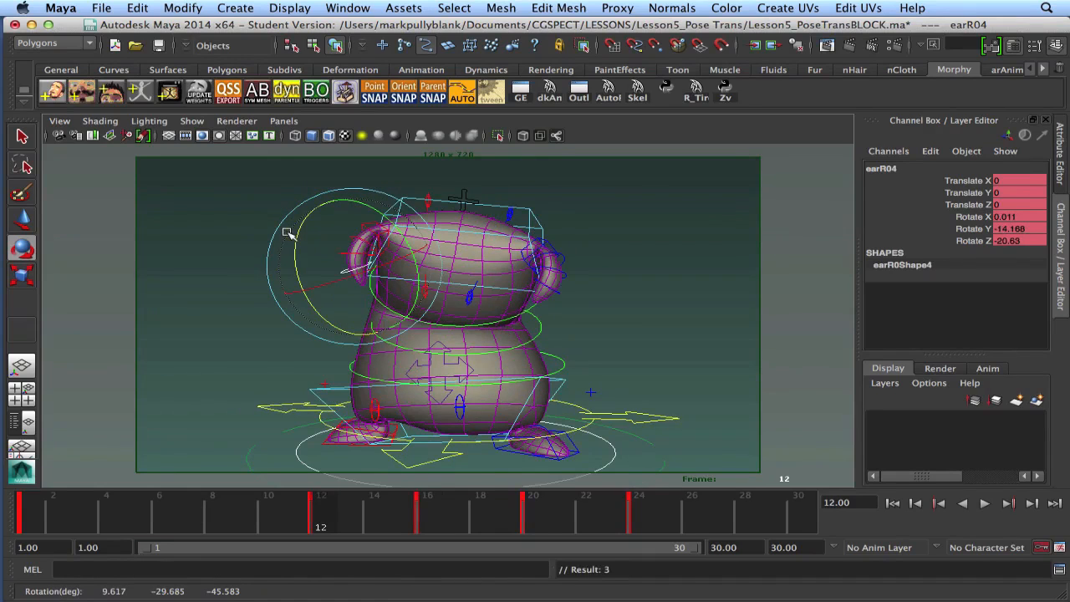
key("period")
key("comma")
key("period")
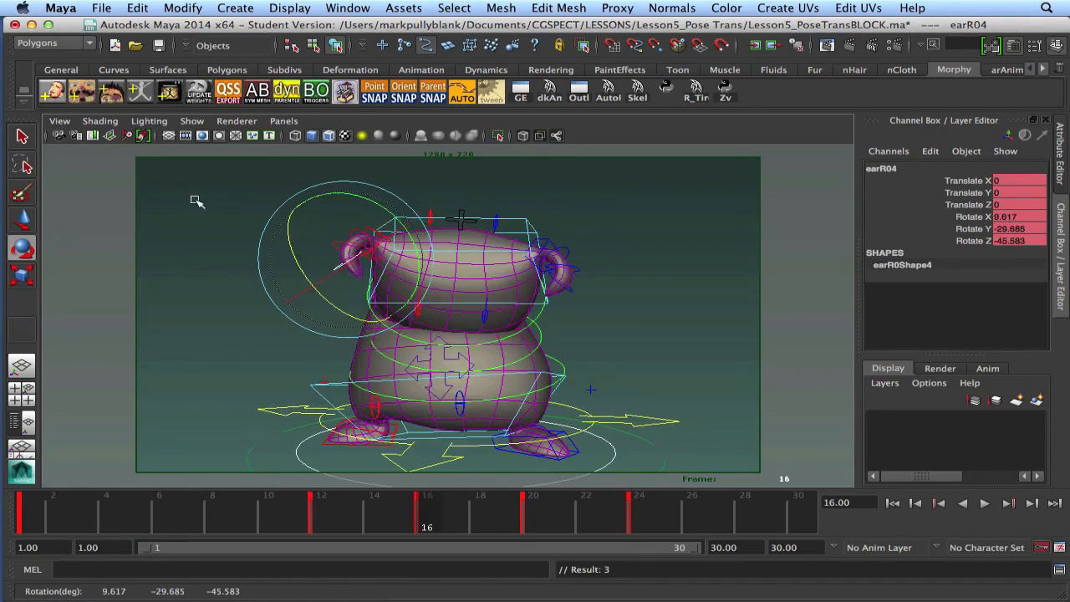
Rotate earR03 at frame 16 to about 4.1, -25.1 and -35 degrees.
left_click(261, 224)
left_click(331, 243)
left_click_drag(309, 231, 307, 235)
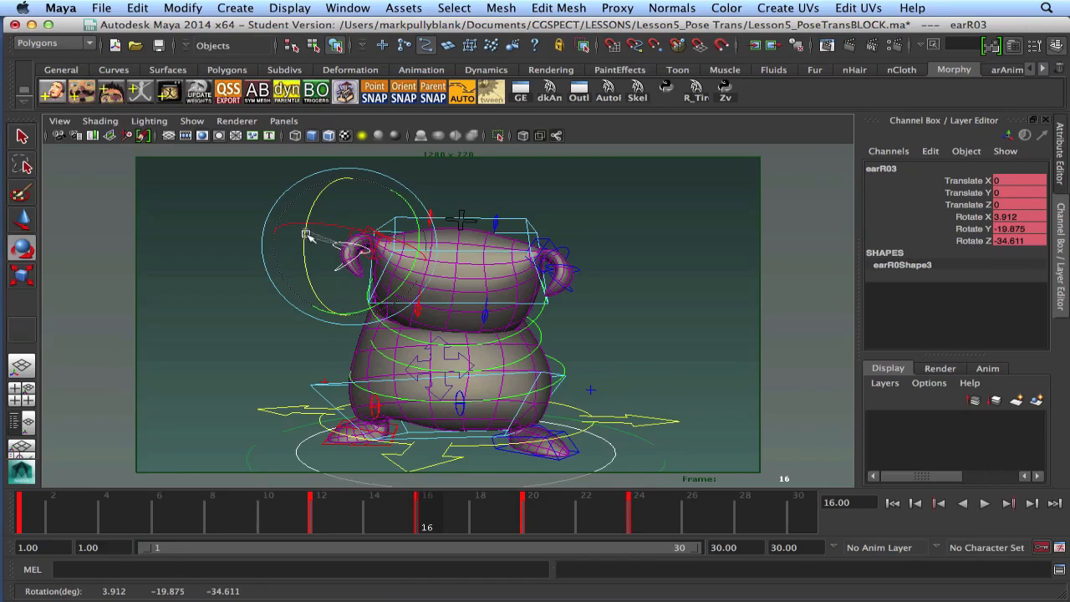
left_click_drag(419, 232, 417, 227)
Flip repeatedly between the frame 12 and frame 16 poses to examine the ear transition.
key("comma")
key("period")
key("comma")
key("period")
key("comma")
key("period")
key("comma")
key("period")
key("comma")
key("period")
key("comma")
key("period")
key("comma")
key("period")
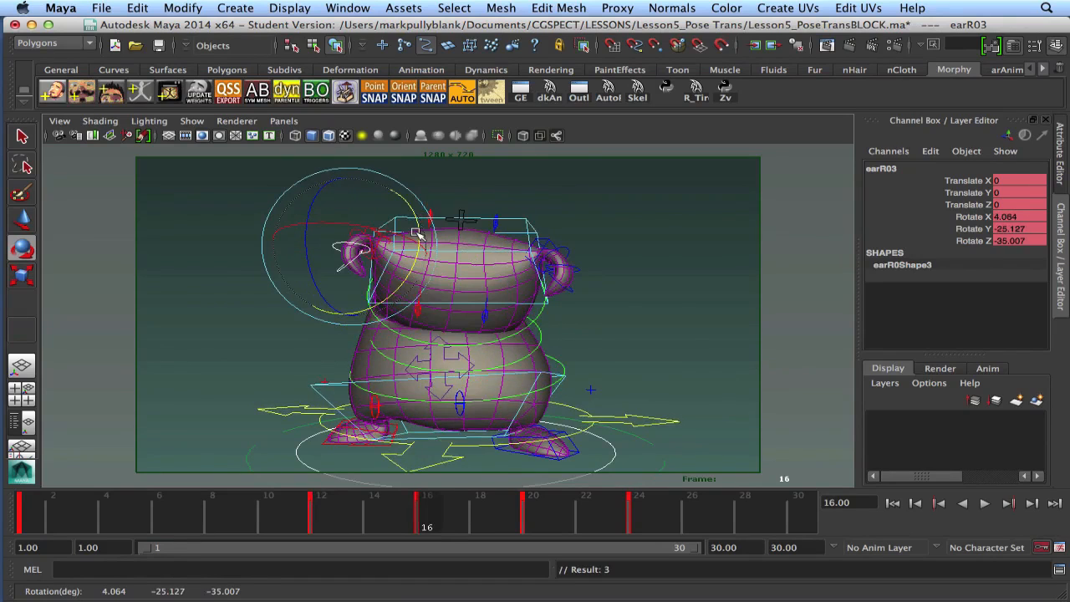
key("comma")
key("period")
Play the whole animation with the full character in view to check the overall timing.
scroll(423, 246, "down", 3)
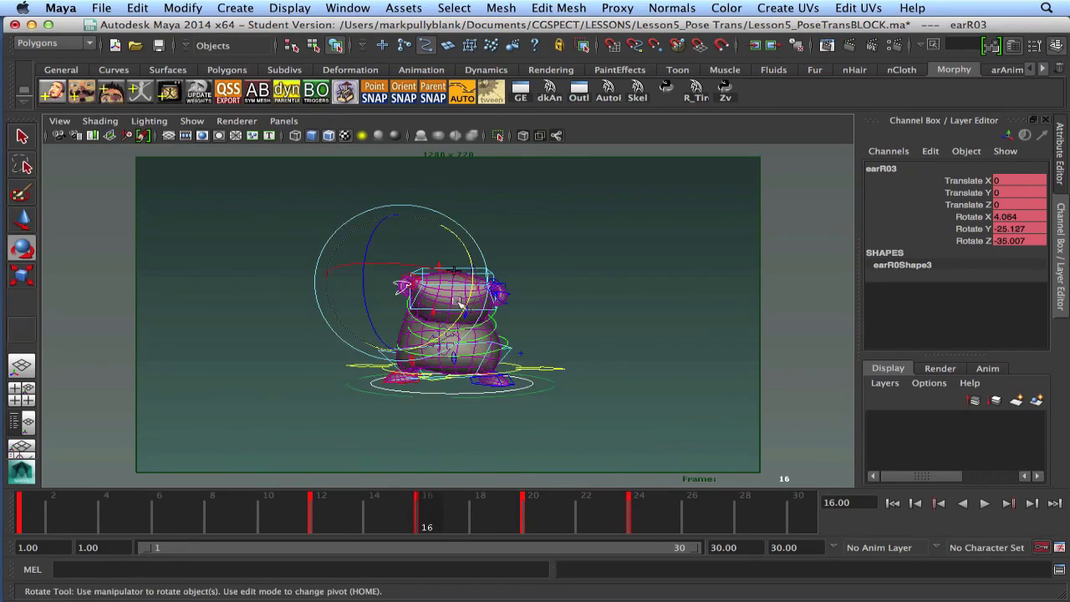
left_click(993, 500)
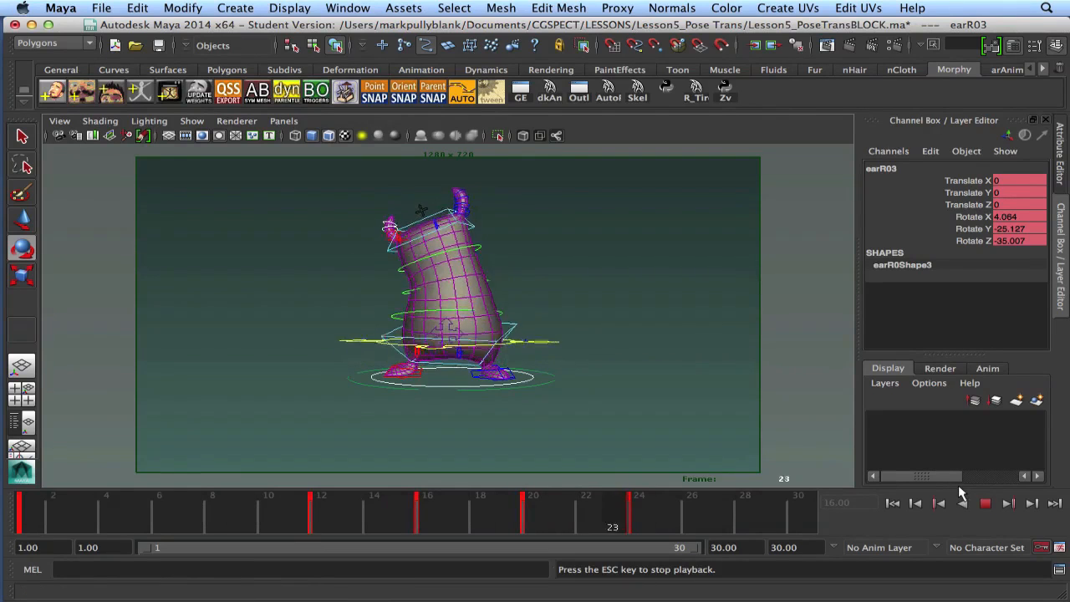
left_click(986, 502)
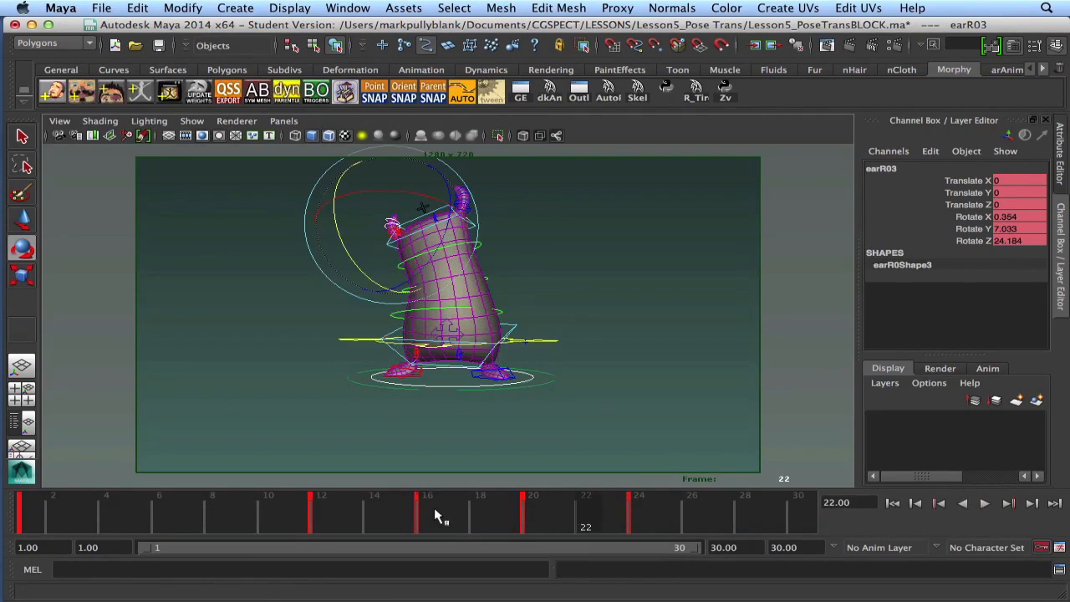
Examine the transition out of the frame 16 pose by playing and scrubbing through frames 16 to 20.
key("alt+v")
left_click_drag(504, 522, 473, 521)
key("e")
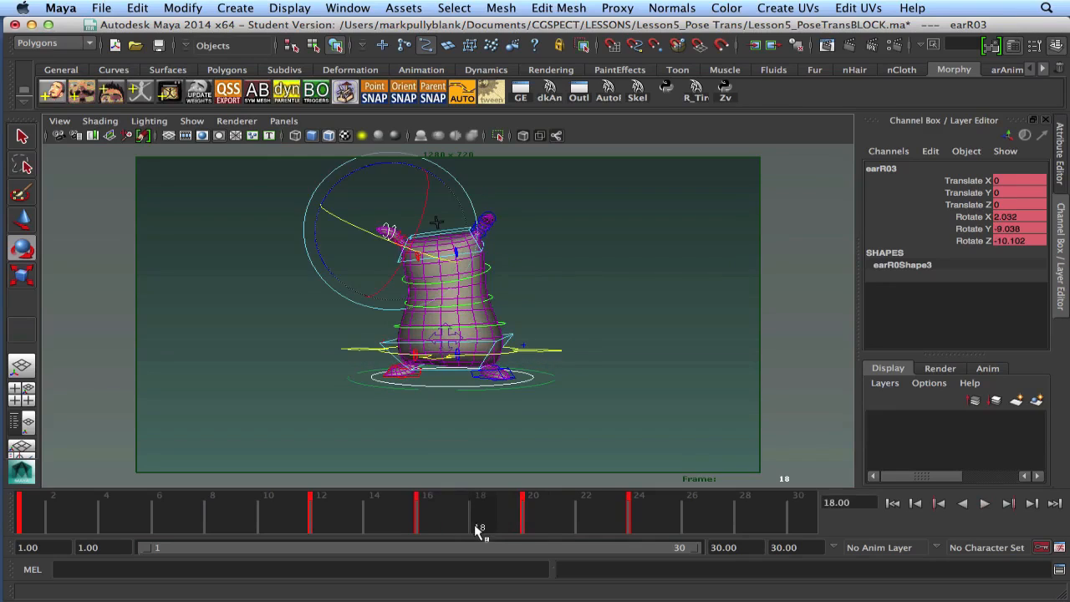
key("alt+v")
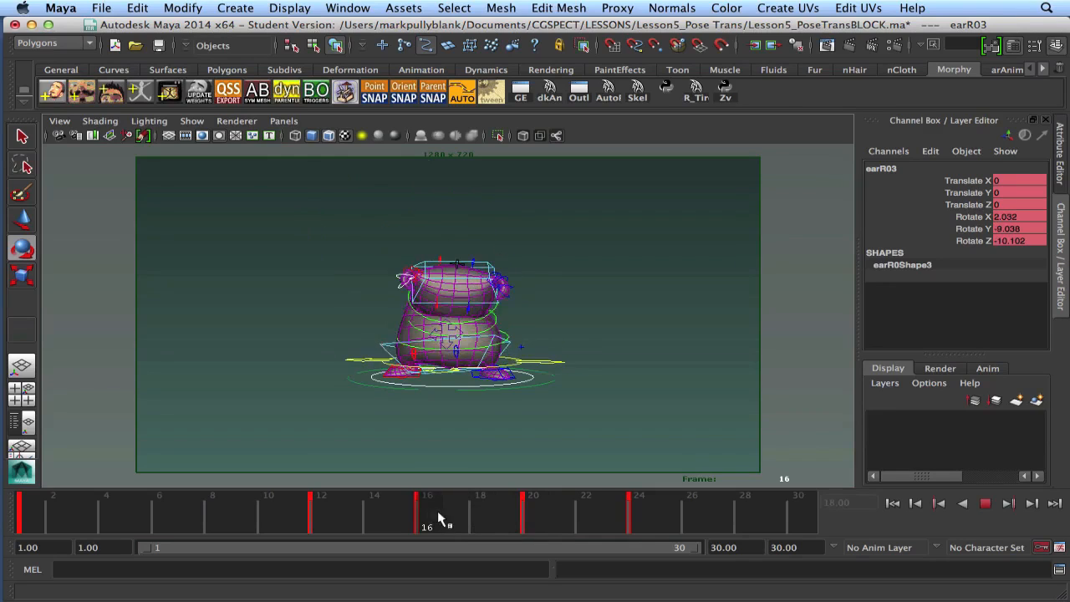
key("alt+v")
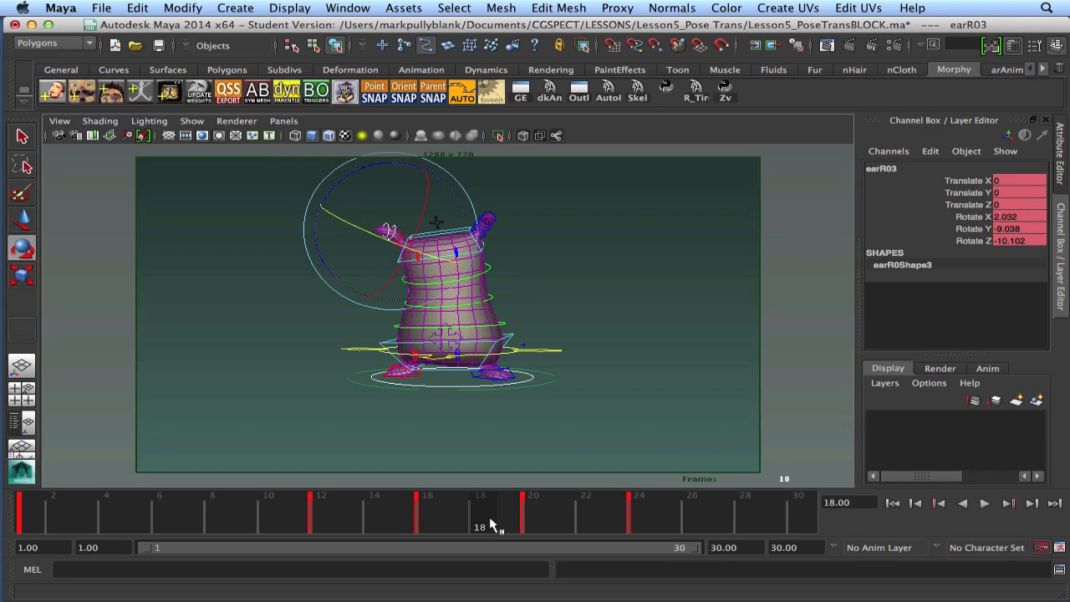
key("alt+v")
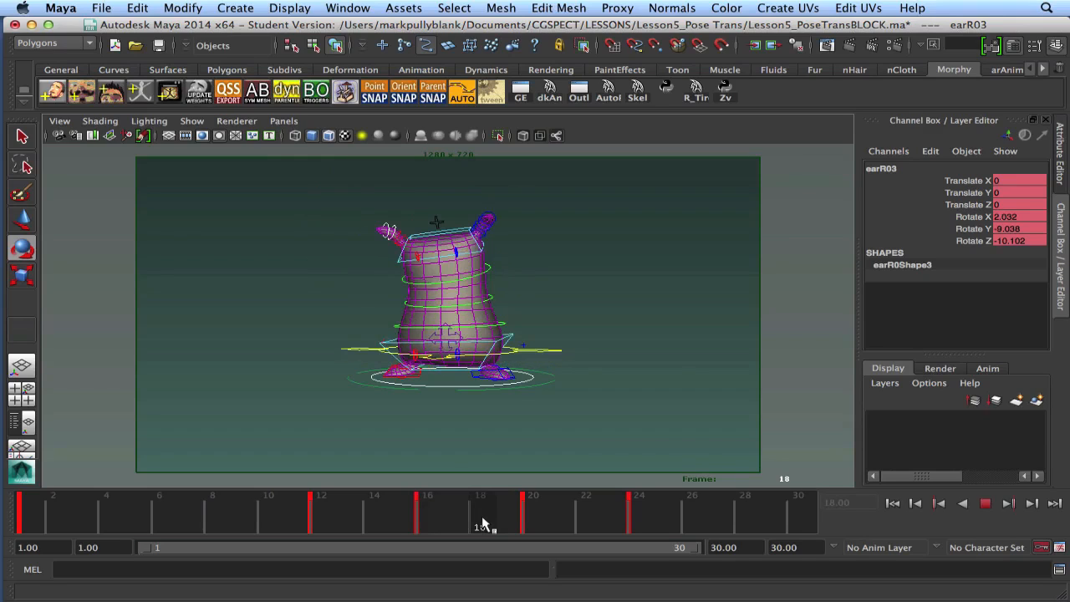
mouse_move(479, 525)
left_mouse_down()
mouse_move(442, 526)
mouse_move(512, 527)
mouse_move(425, 525)
mouse_move(473, 522)
left_mouse_up()
mouse_move(494, 527)
left_mouse_down()
mouse_move(426, 526)
mouse_move(452, 528)
left_mouse_up()
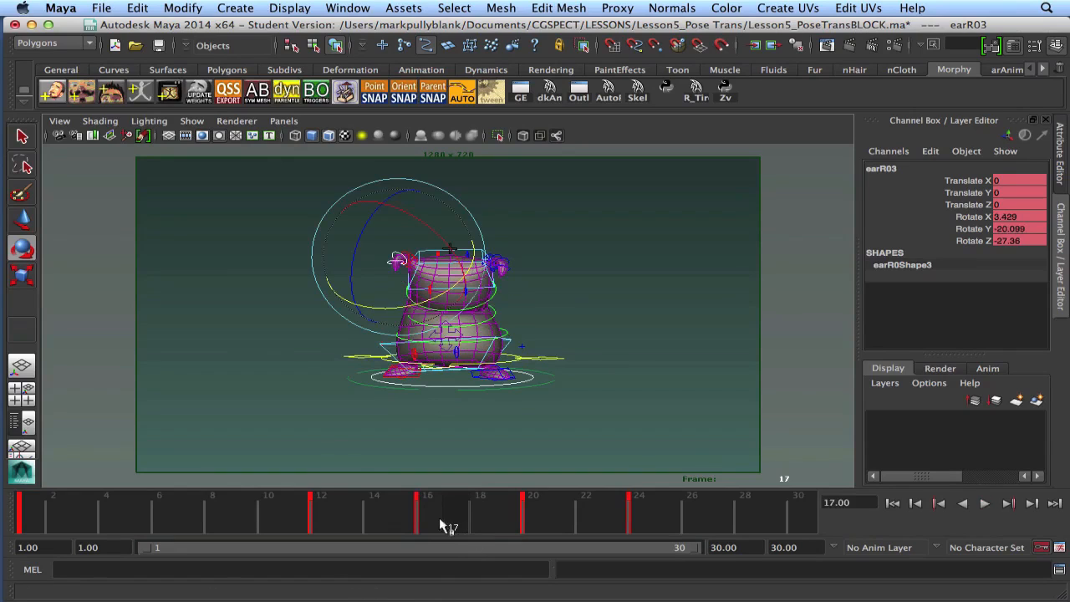
Key the head, ear and upper spine controls at frame 17, move that key to frame 18, and play it back.
left_click(231, 262)
left_click_drag(338, 195, 543, 308)
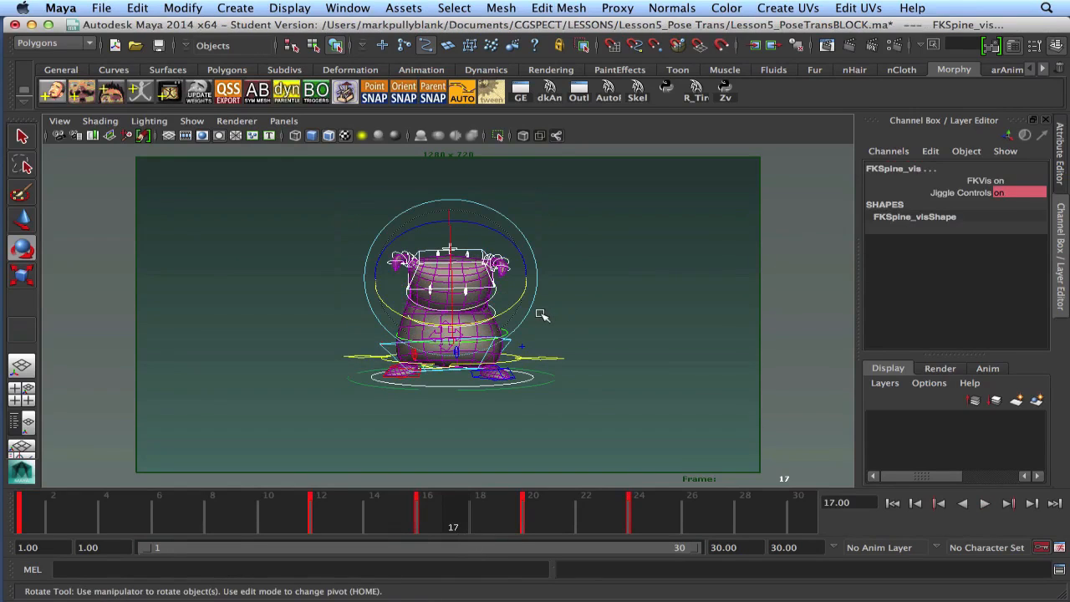
key("s")
left_click(455, 524, "shift")
left_click_drag(454, 524, 484, 522)
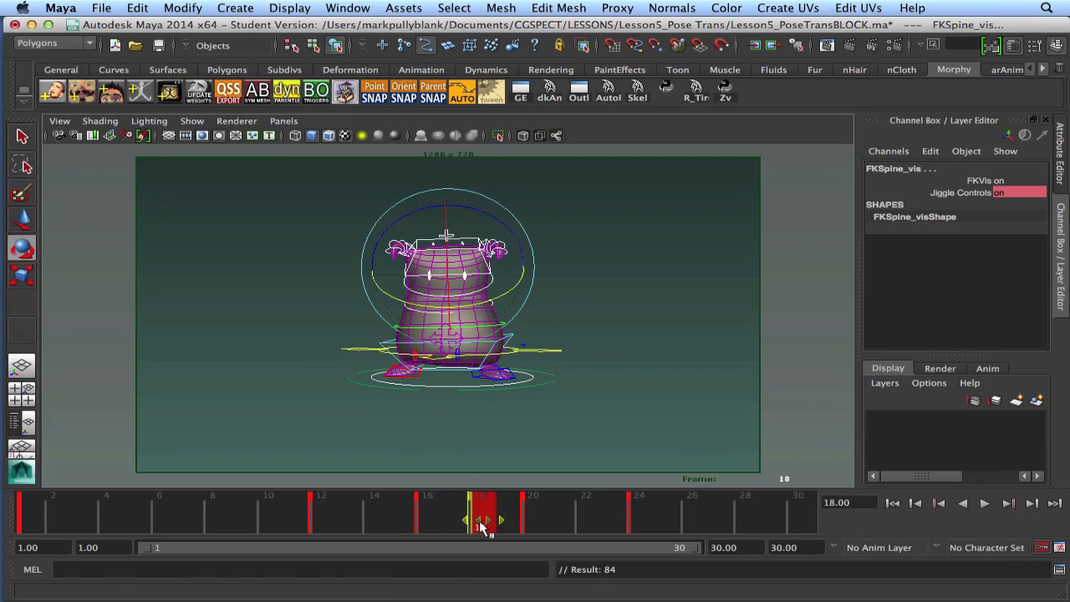
left_click(424, 512)
key("alt+v")
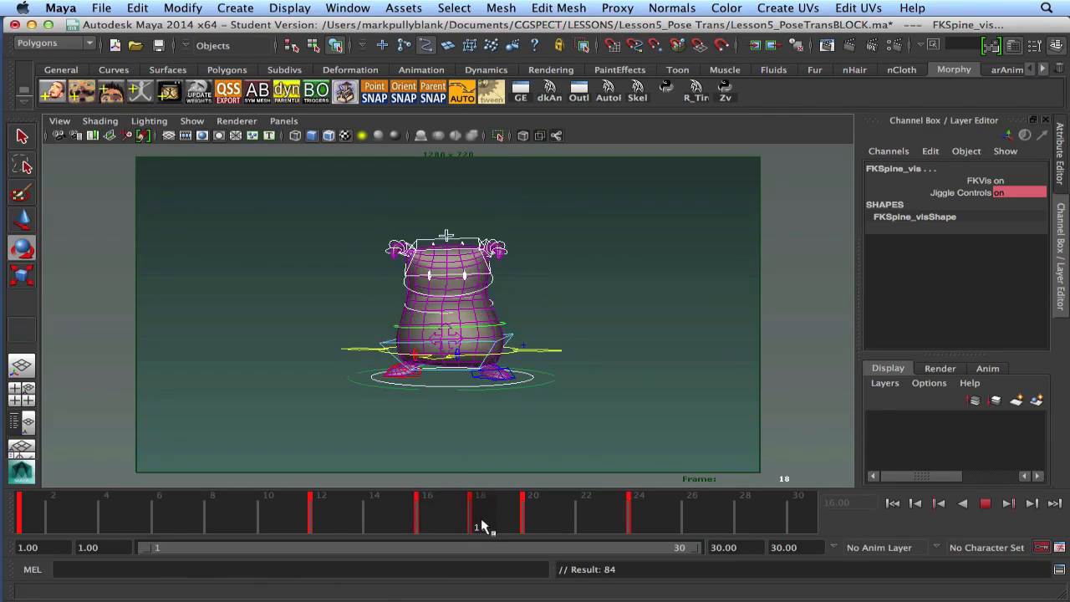
key("alt+v")
key("e")
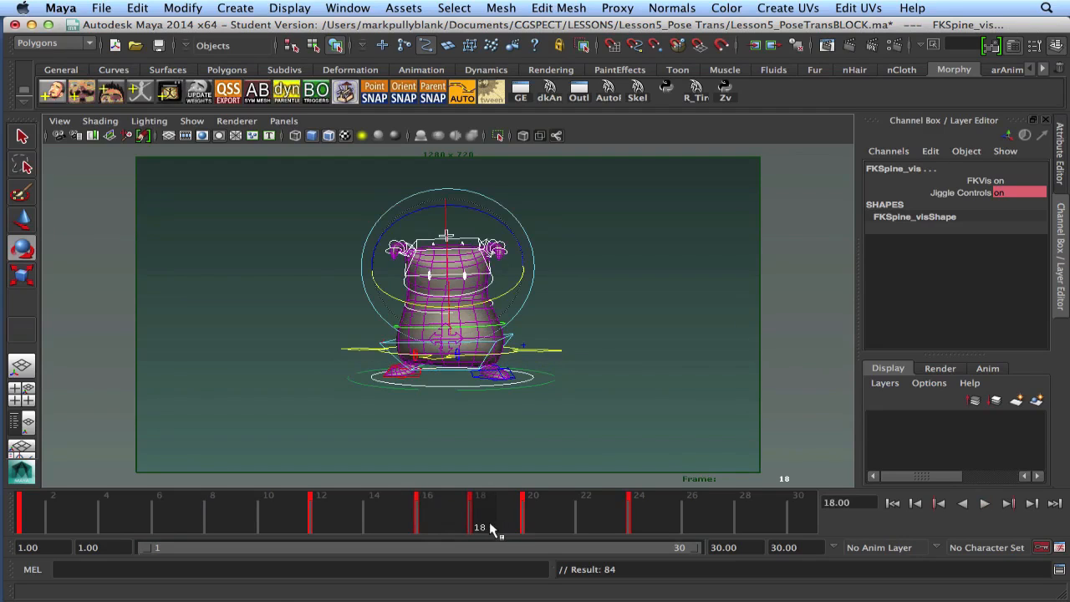
Key all of the character's controls at frame 19 and move that key to frame 18.
left_click(358, 332)
left_click_drag(313, 318, 623, 425)
left_click(293, 350)
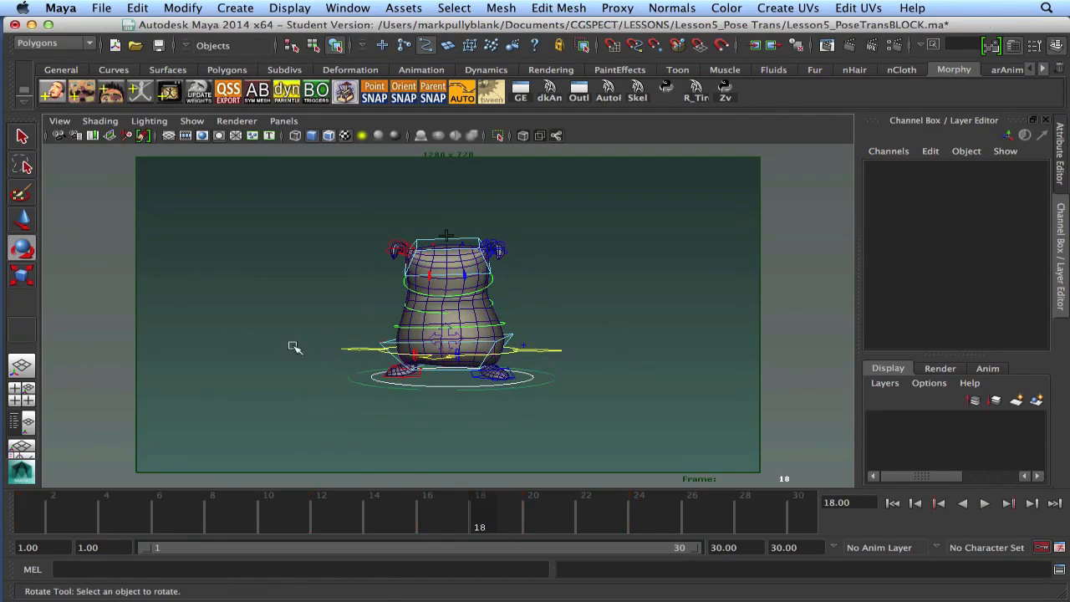
left_click_drag(295, 328, 618, 414)
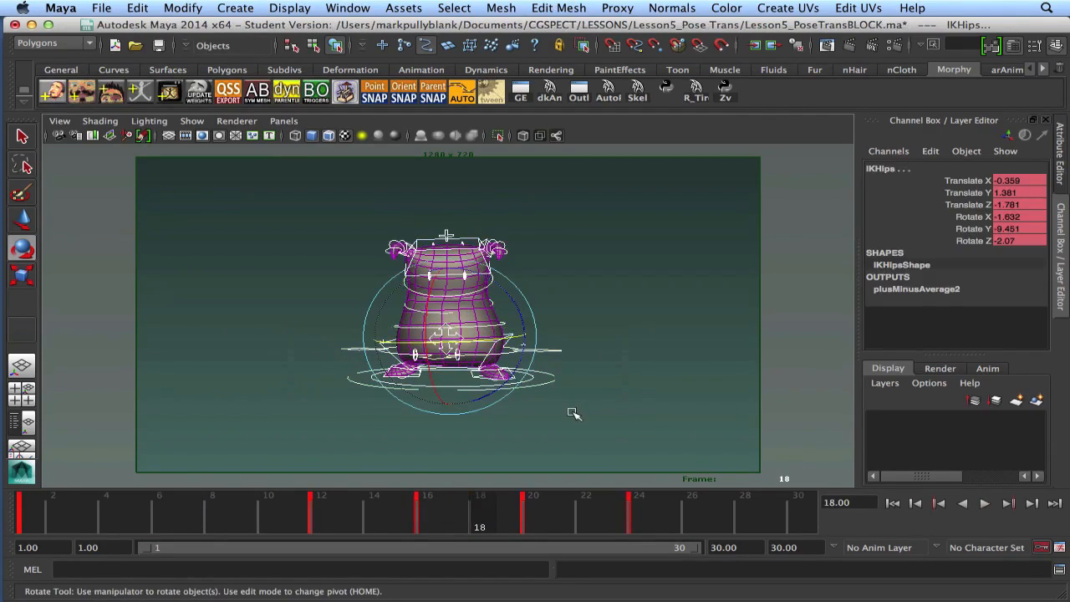
left_click(226, 352)
left_click(405, 326)
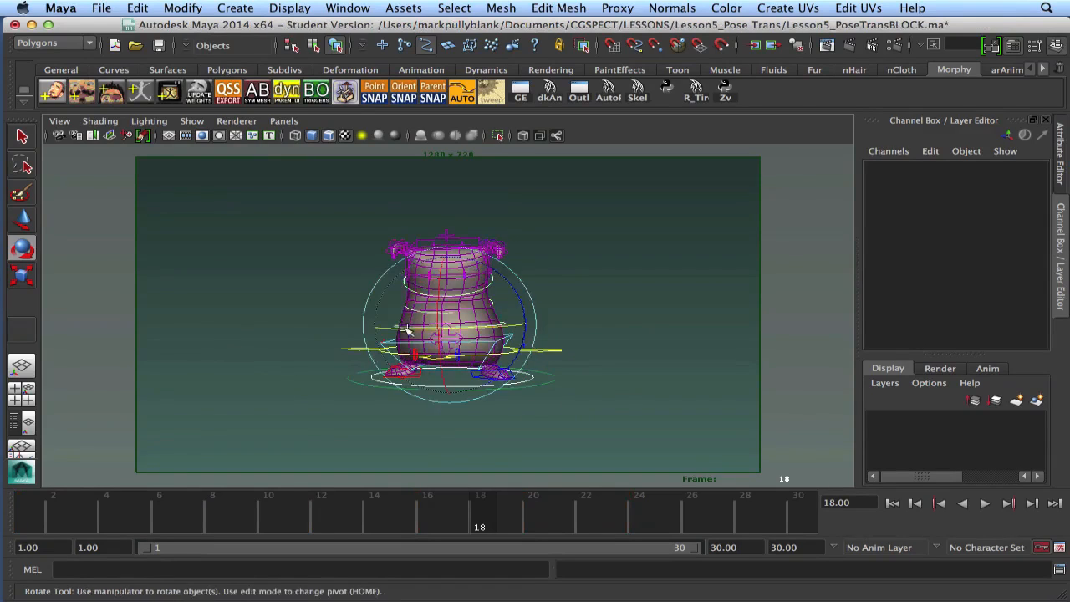
left_click(262, 299)
left_click_drag(309, 330, 622, 416)
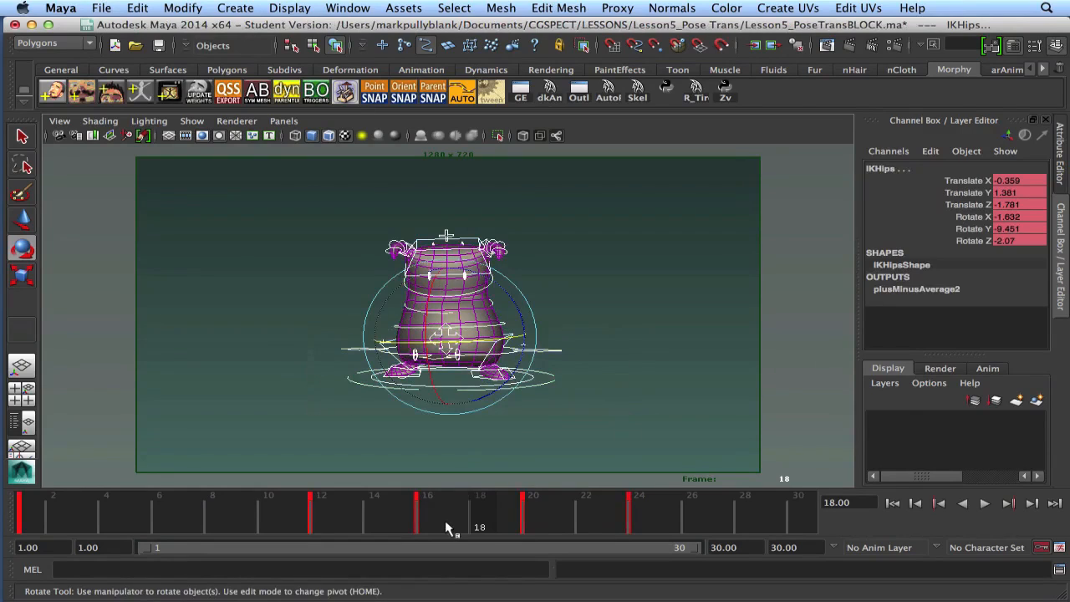
left_click(508, 509)
key("s")
left_click(507, 519, "shift")
left_click_drag(509, 522, 489, 520)
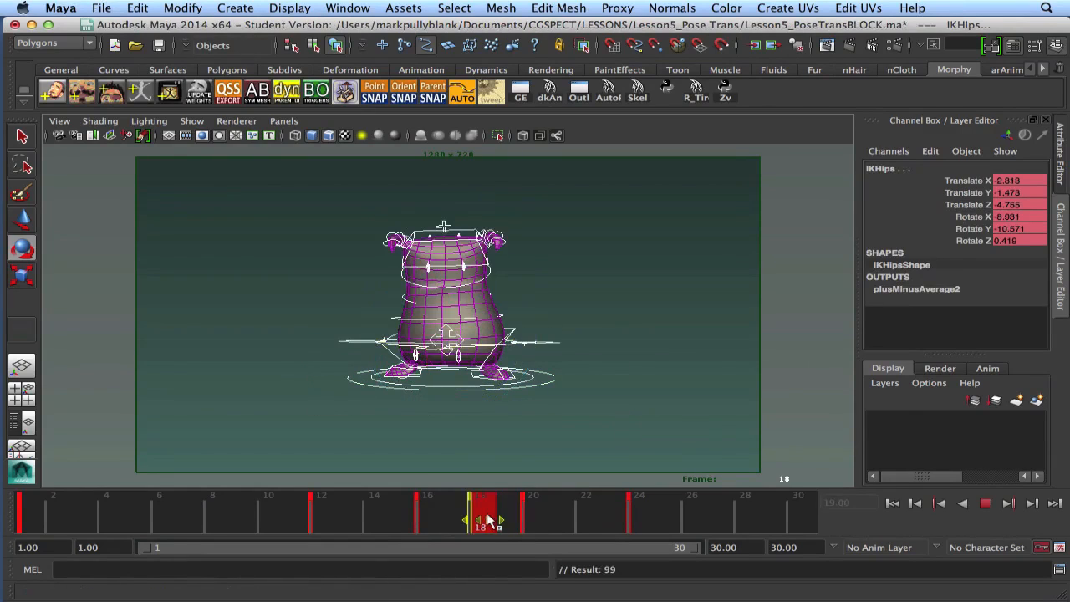
Scrub through the frame 18 breakdown and play the animation to check how the rise reads.
left_click_drag(424, 530, 479, 524)
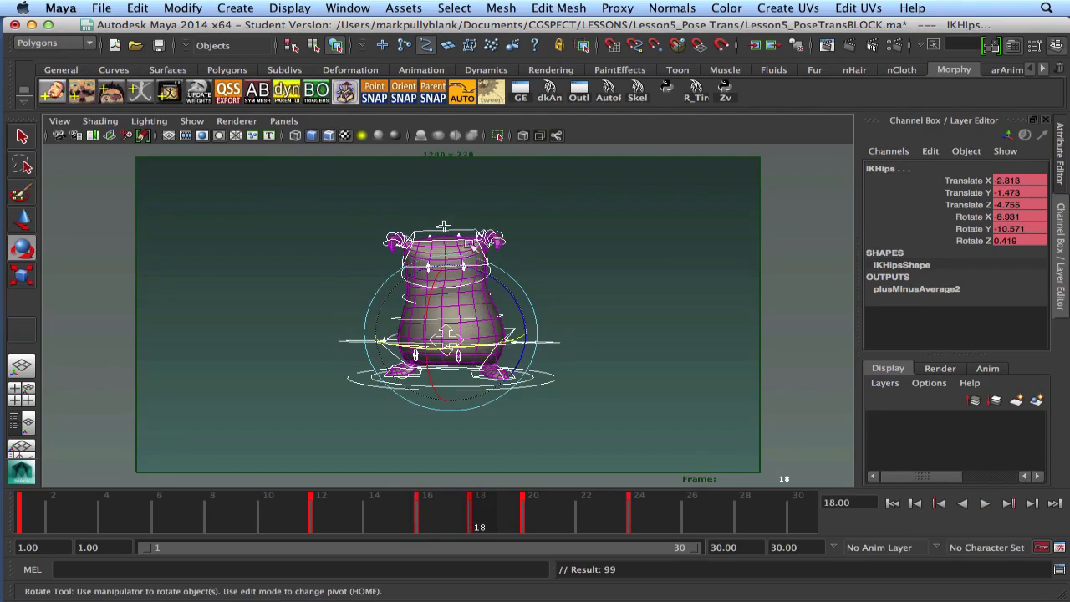
left_click_drag(438, 520, 479, 520)
left_click_drag(538, 524, 348, 522)
left_click(983, 505)
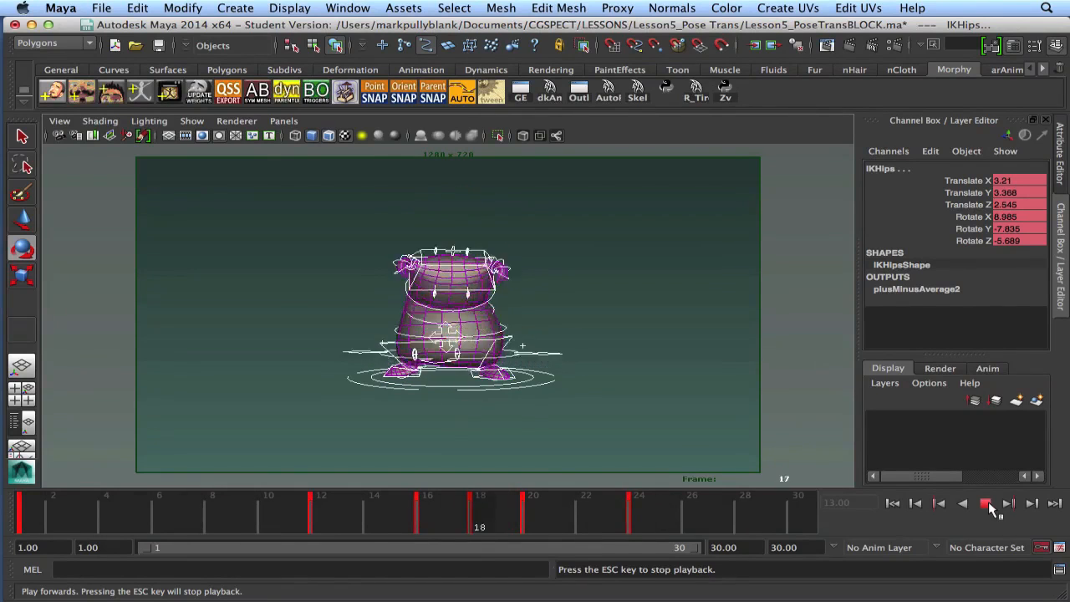
left_click(987, 504)
Review the hold between frames 20 and 24 and key all of the character's controls at frame 23.
left_click_drag(546, 519, 647, 529)
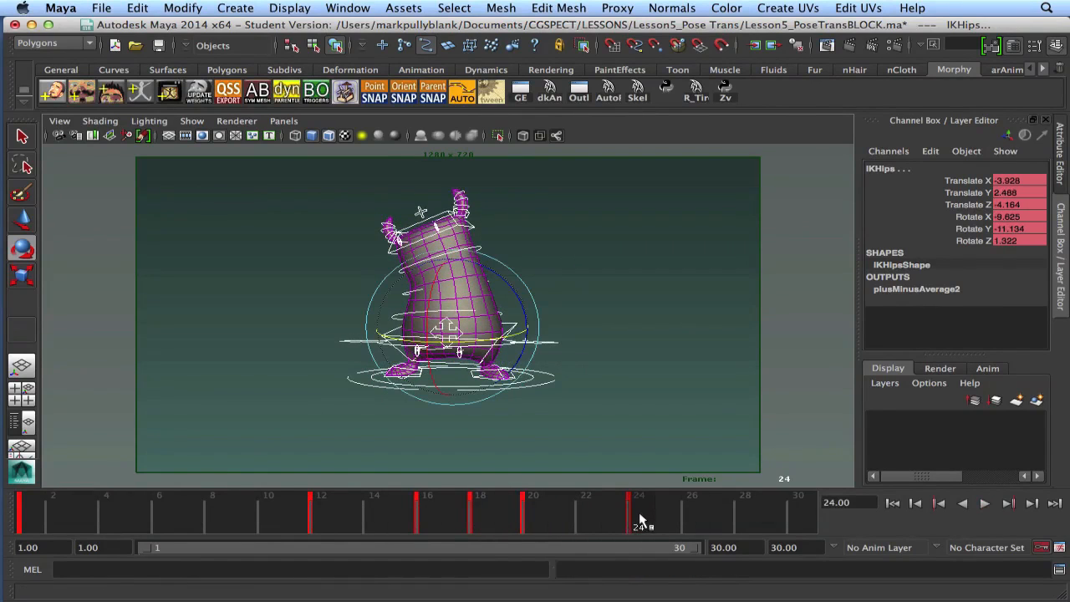
key("alt+v")
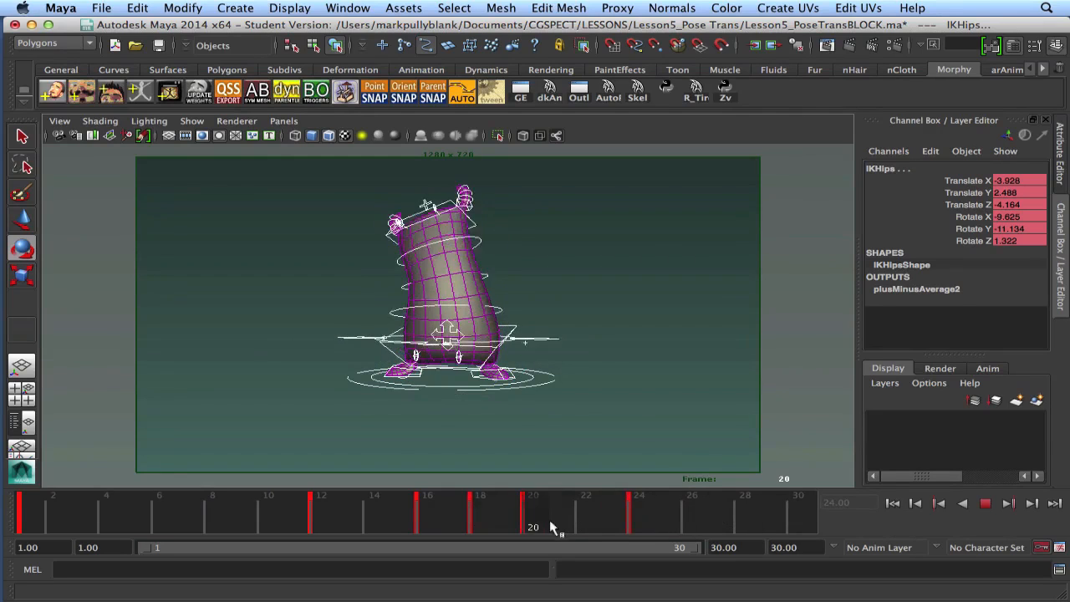
left_click_drag(595, 522, 538, 548)
left_click_drag(47, 520, 621, 527)
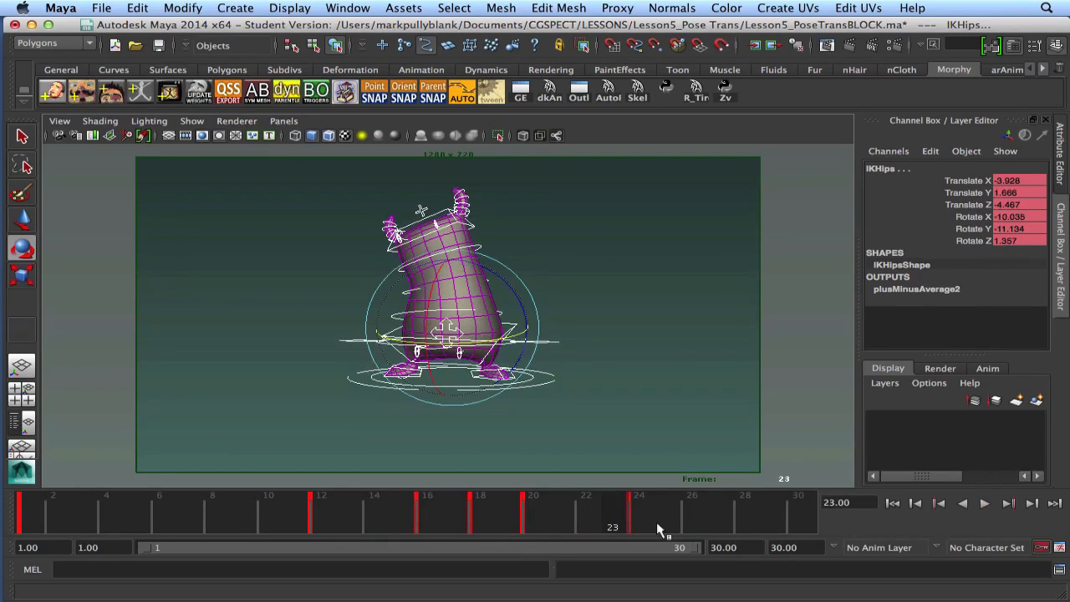
key("s")
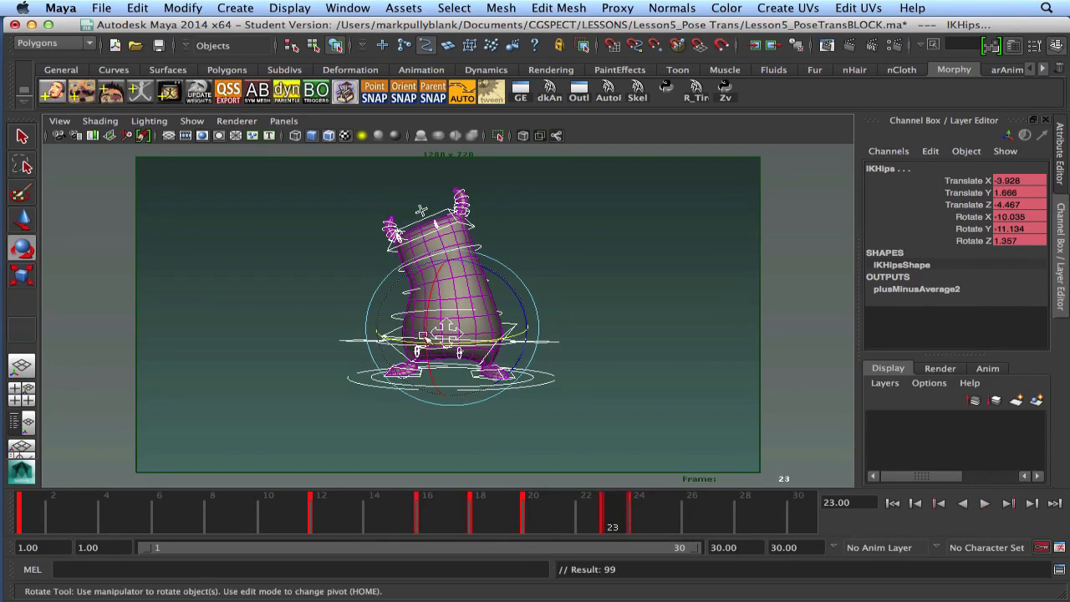
left_click_drag(309, 197, 633, 401)
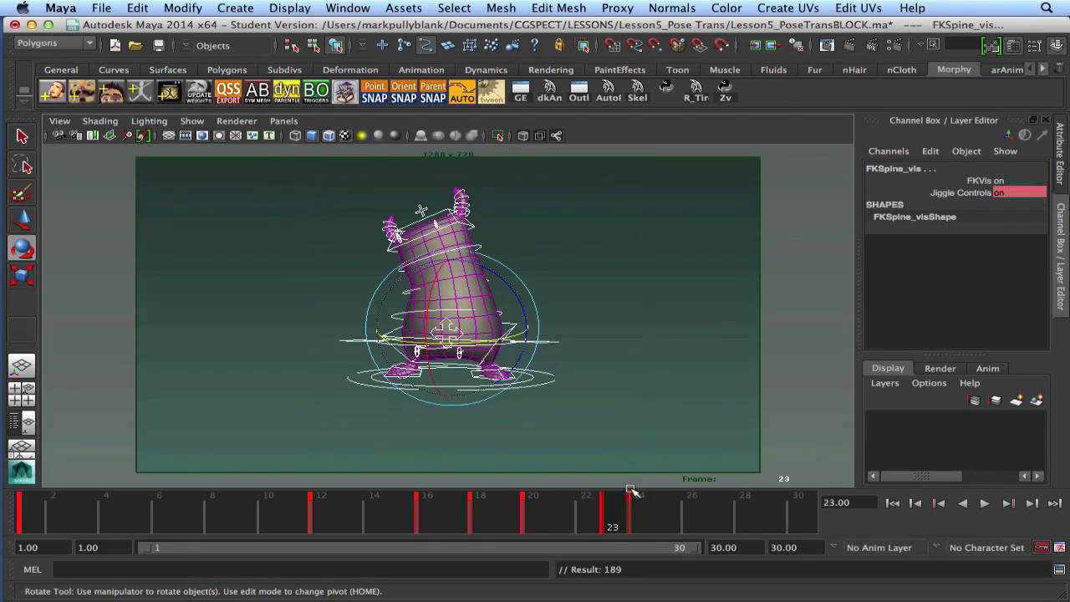
For all of the character's controls, move the frame 24 key to frame 30 and the frame 23 key to frame 24.
left_click(641, 520, "shift")
left_click_drag(673, 522, 832, 521)
left_click(614, 516, "shift")
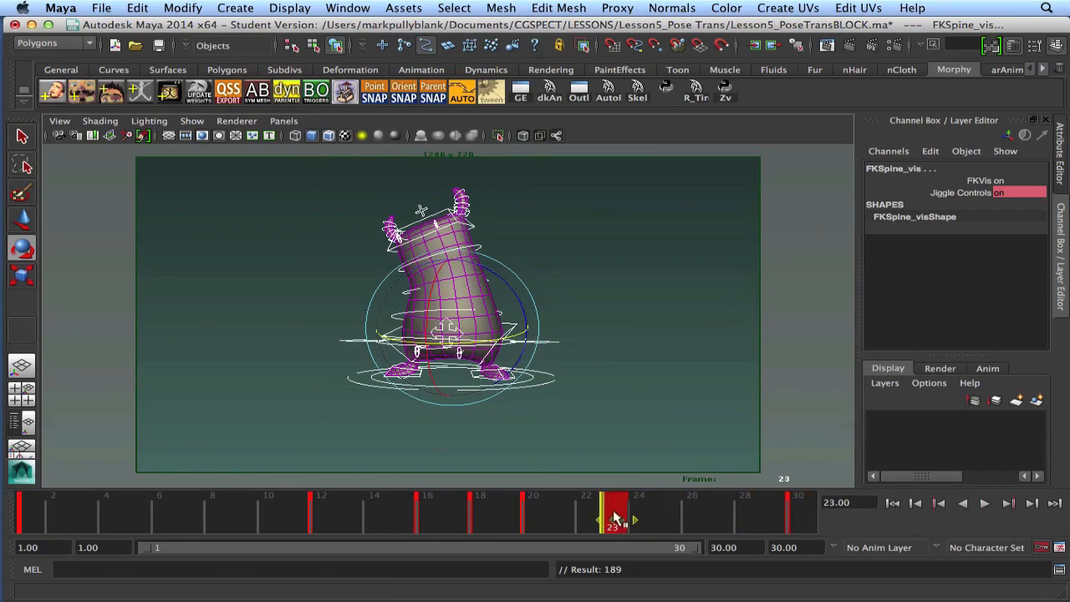
left_click_drag(614, 517, 692, 526)
left_click_drag(796, 525, 762, 529)
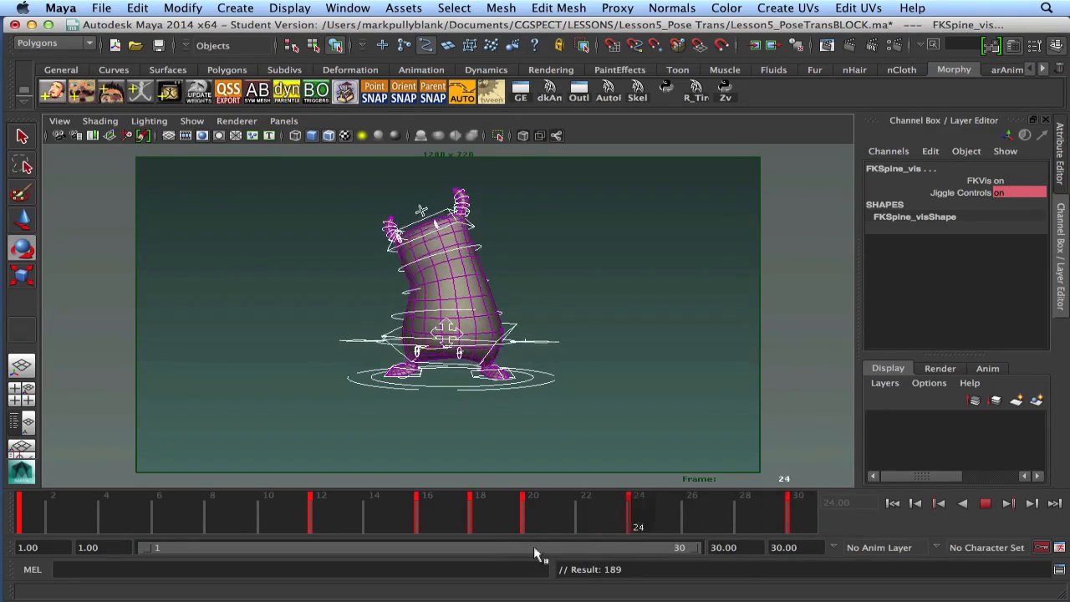
Play back the animation and scrub between frames 1 and 30 to check the timing of the crouch, rise and hold.
key("alt+v")
left_click(984, 504)
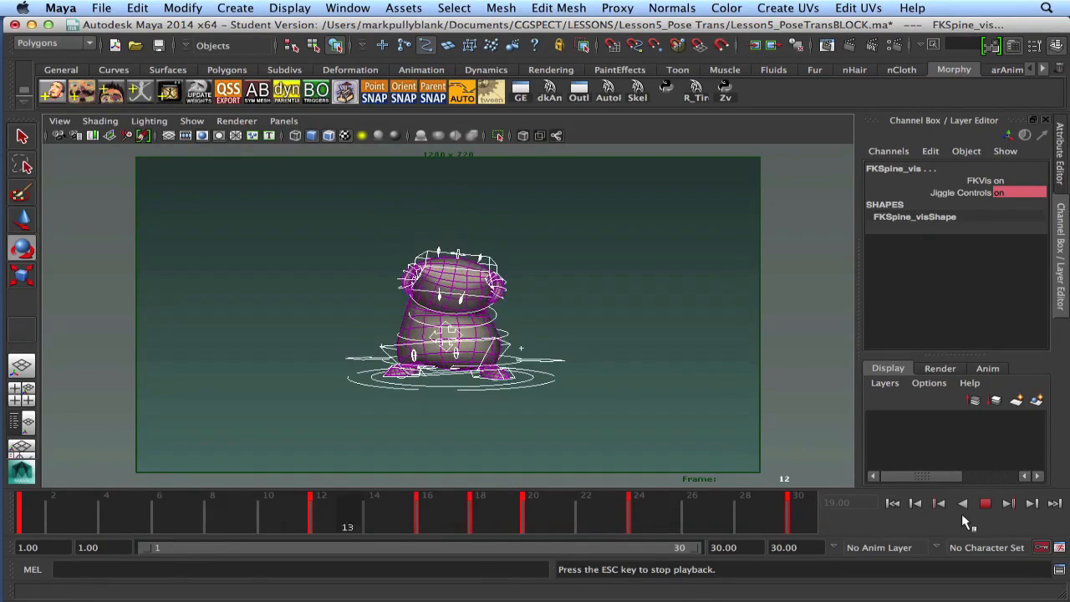
left_click(983, 503)
left_click_drag(318, 510, 399, 518)
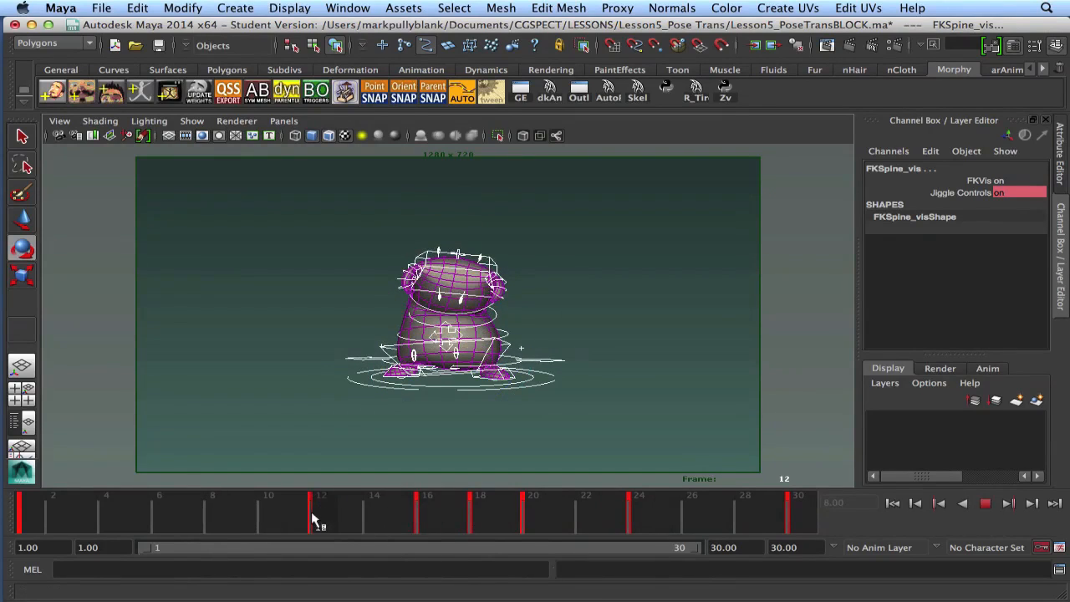
left_click_drag(314, 520, 435, 524)
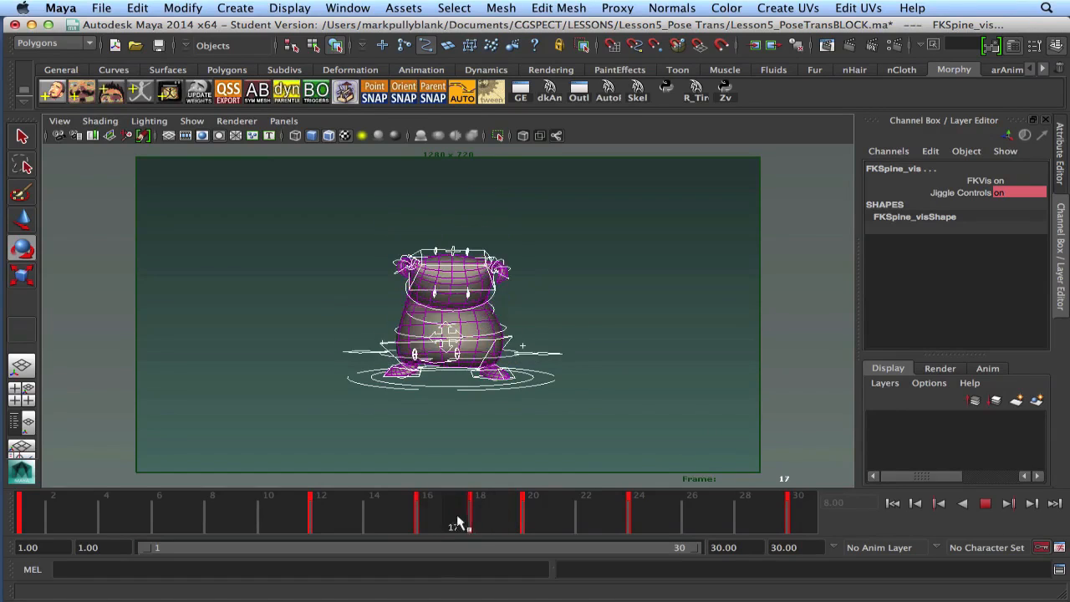
left_click_drag(490, 522, 715, 523)
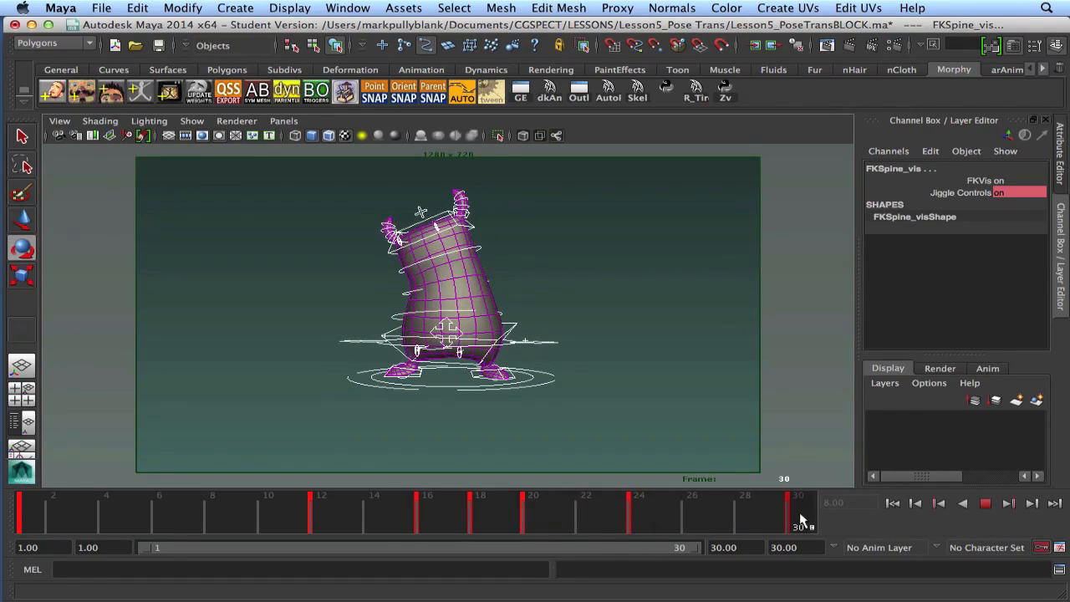
left_click_drag(535, 528, 25, 527)
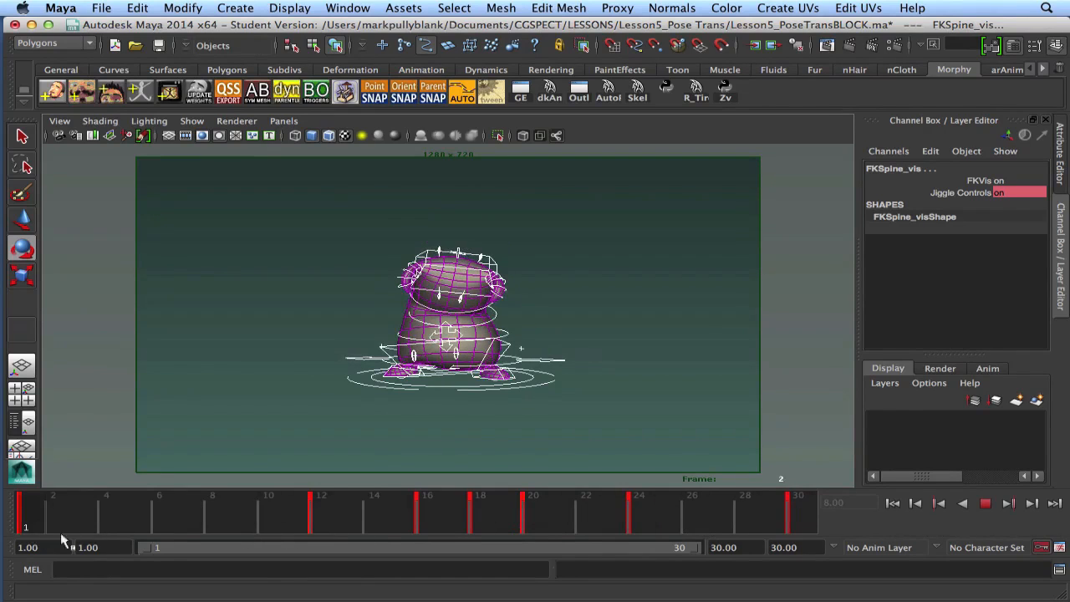
left_click_drag(300, 534, 433, 532)
mouse_move(331, 527)
left_mouse_down()
mouse_move(382, 530)
mouse_move(301, 530)
mouse_move(432, 525)
mouse_move(339, 530)
left_mouse_up()
key("e")
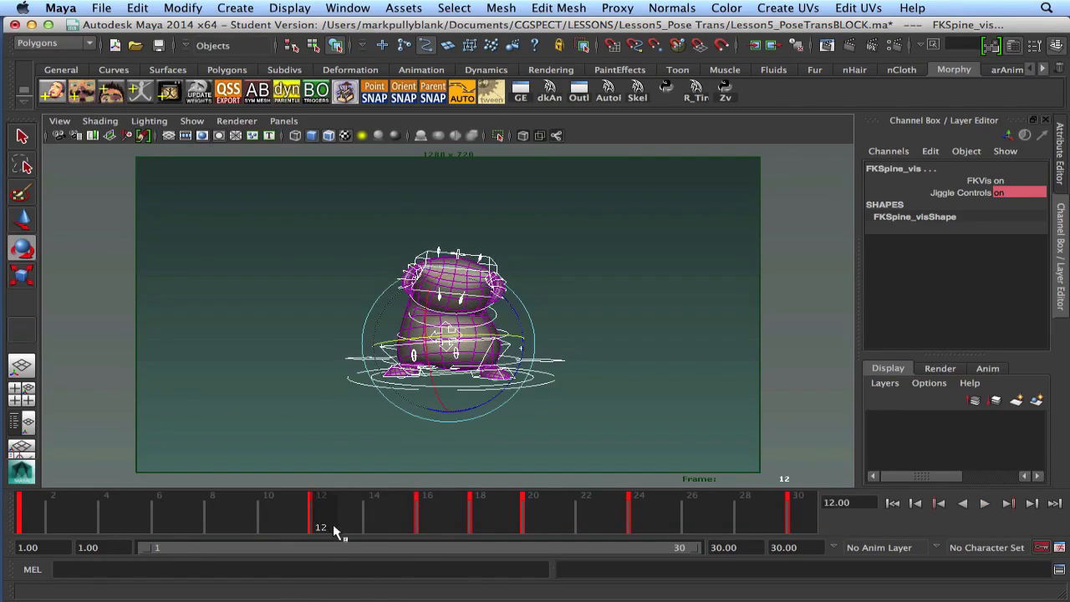
left_click(987, 504)
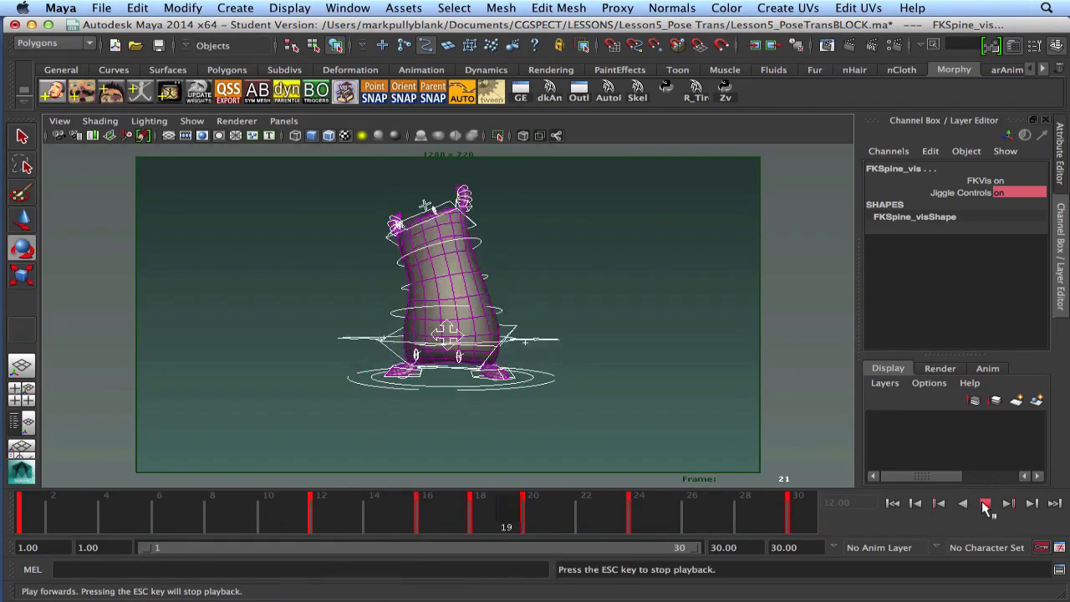
left_click(987, 504)
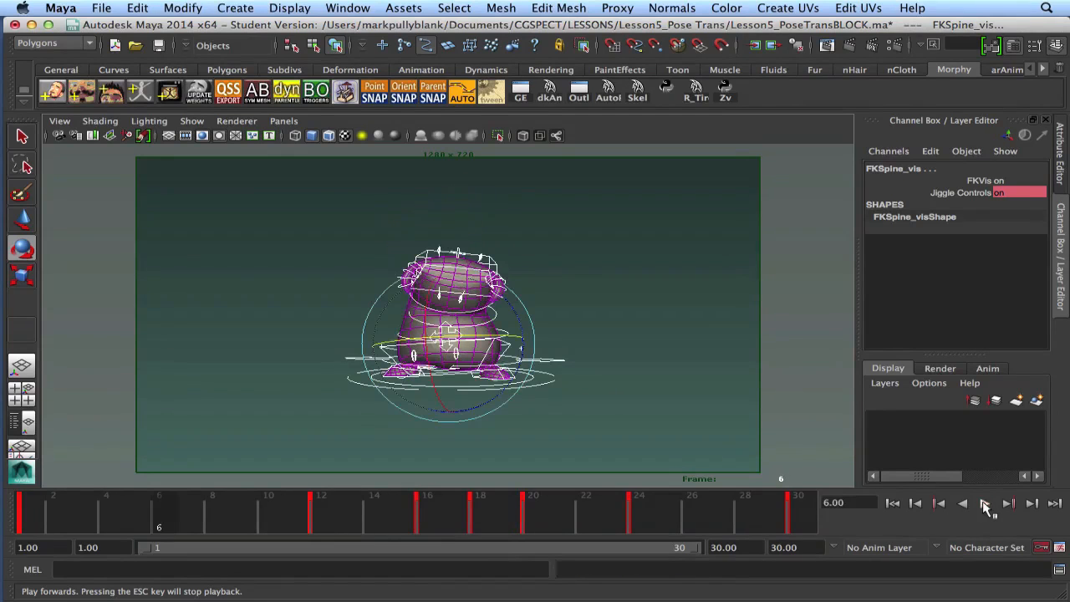
Key the head, ear and upper spine controls at frame 13 and move that key to frame 14.
mouse_move(326, 520)
left_mouse_down()
mouse_move(375, 518)
mouse_move(323, 519)
mouse_move(373, 528)
mouse_move(307, 525)
mouse_move(518, 529)
mouse_move(507, 528)
left_mouse_up()
key("e")
left_click_drag(351, 192, 556, 291)
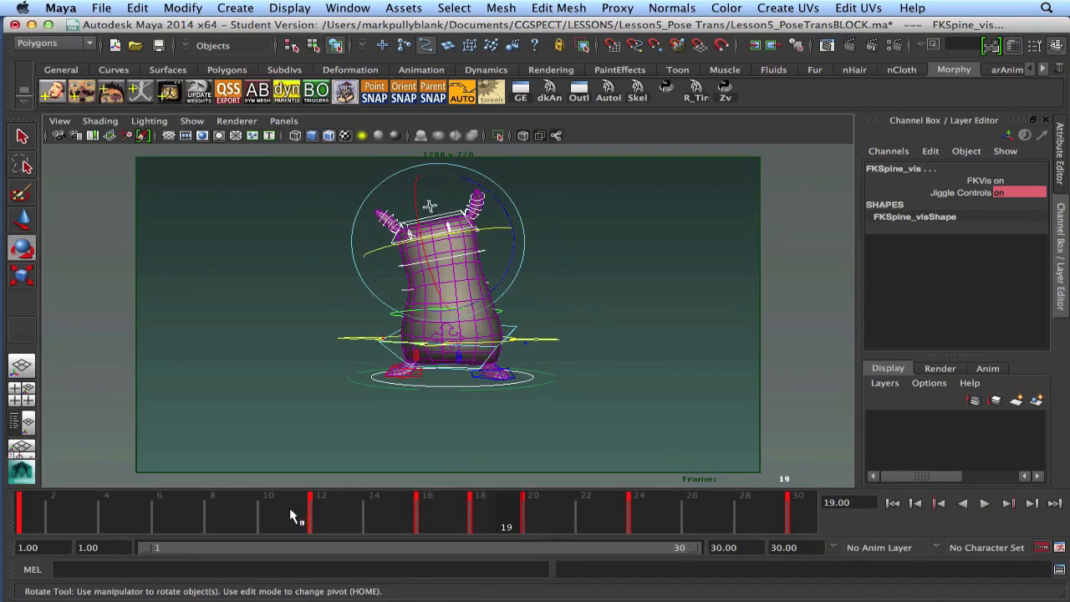
left_click(325, 522)
key("alt+v")
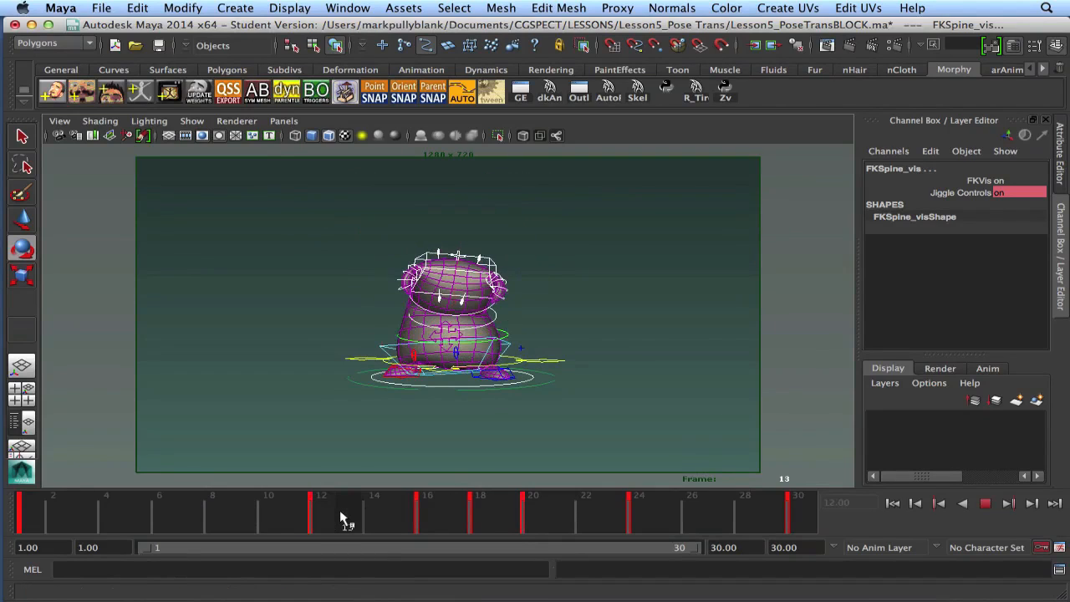
key("alt+v")
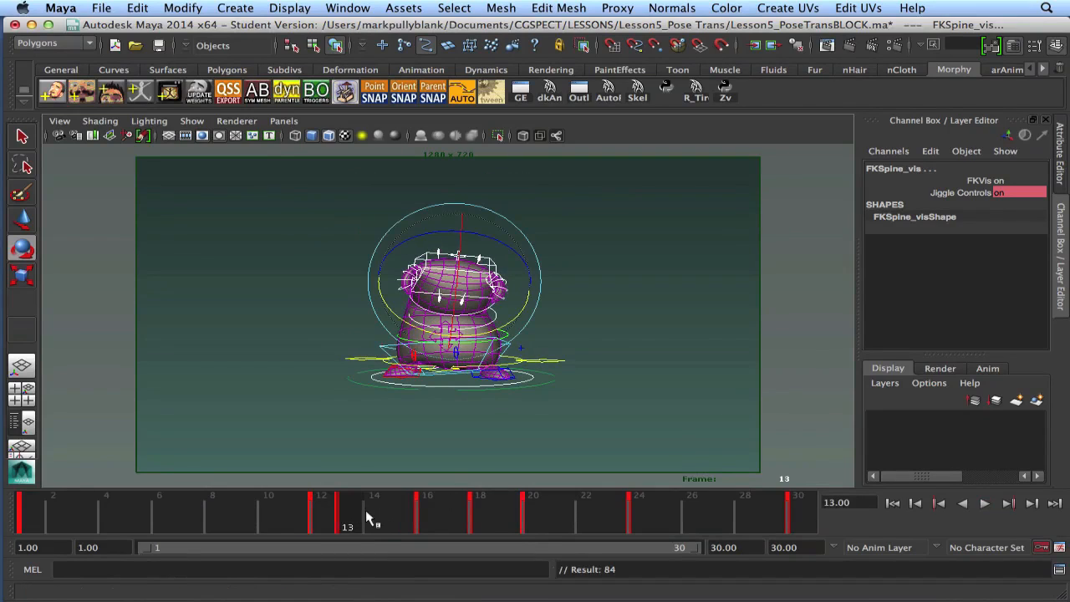
left_click(347, 518, "shift")
left_click_drag(351, 520, 521, 521)
Key the hip and leg controls at frame 15, move that key to frame 14, and play back the animation.
left_click_drag(307, 309, 585, 410)
left_click(409, 517)
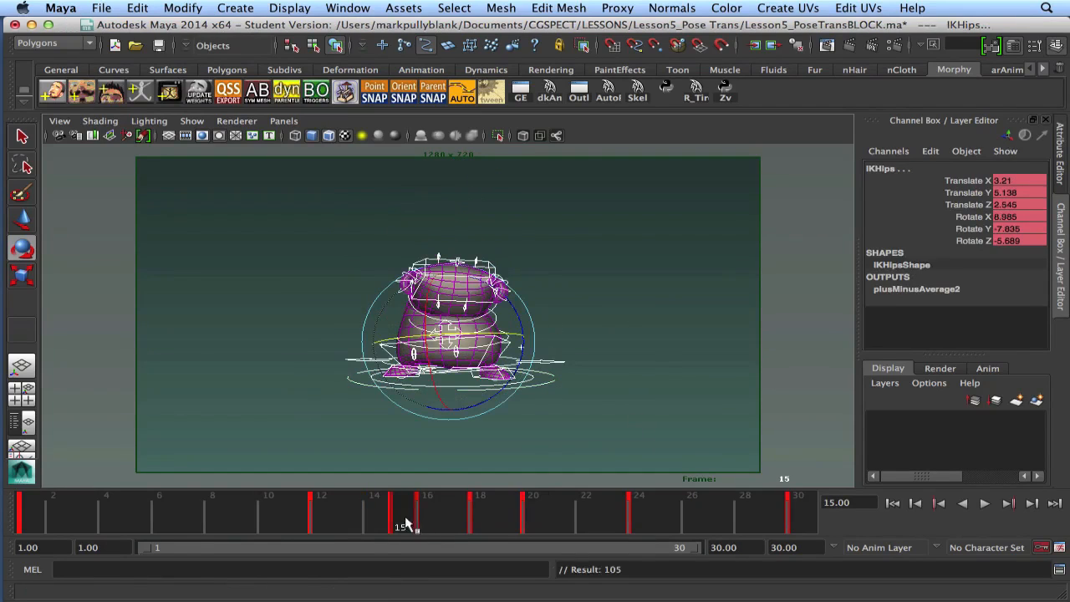
left_click(403, 521, "shift")
mouse_move(388, 520)
left_mouse_down()
mouse_move(279, 525)
mouse_move(463, 533)
mouse_move(208, 523)
left_mouse_up()
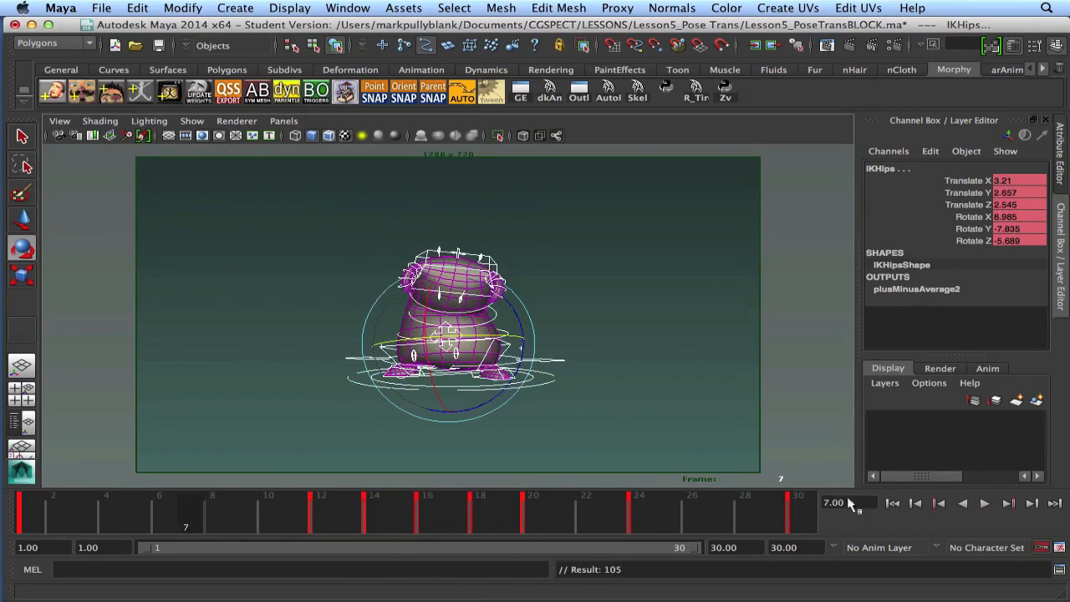
left_click(979, 506)
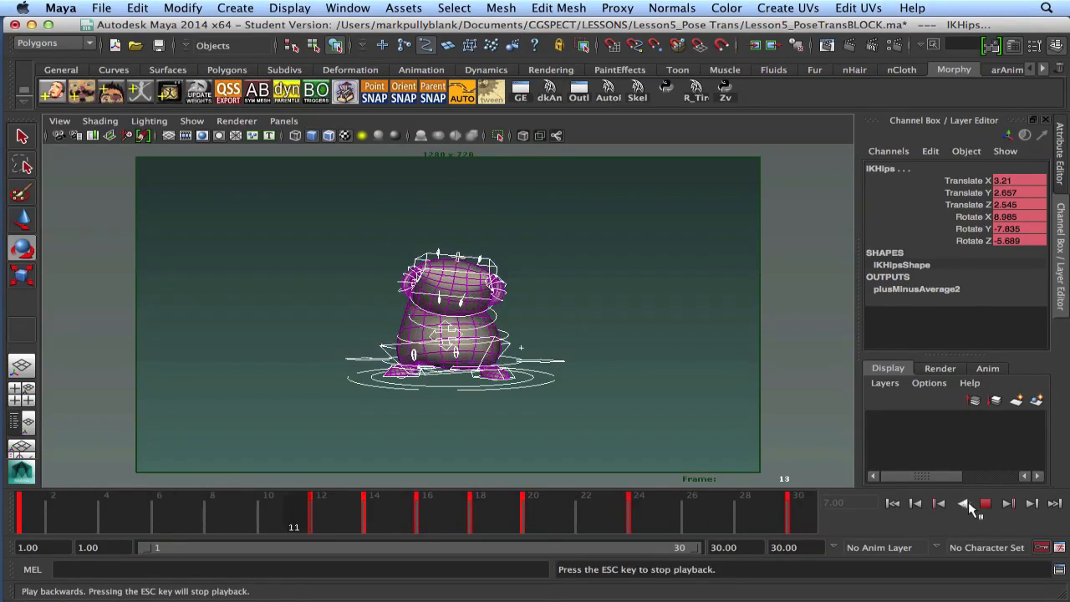
left_click(985, 503)
key("e")
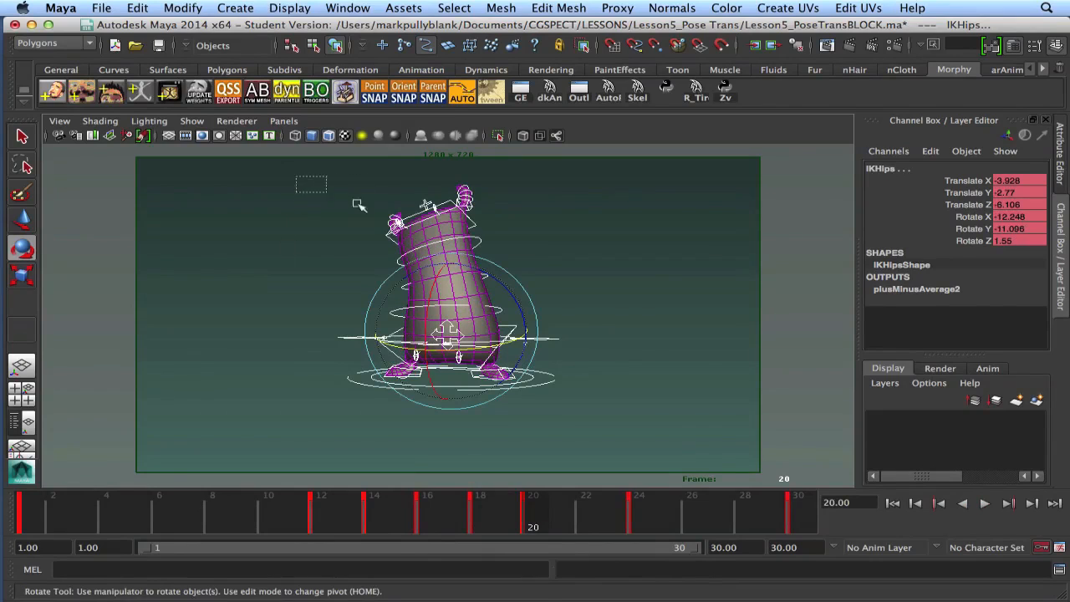
Select all of the character's controls and delete their key at frame 14.
left_click_drag(321, 190, 649, 482)
right_click(371, 515)
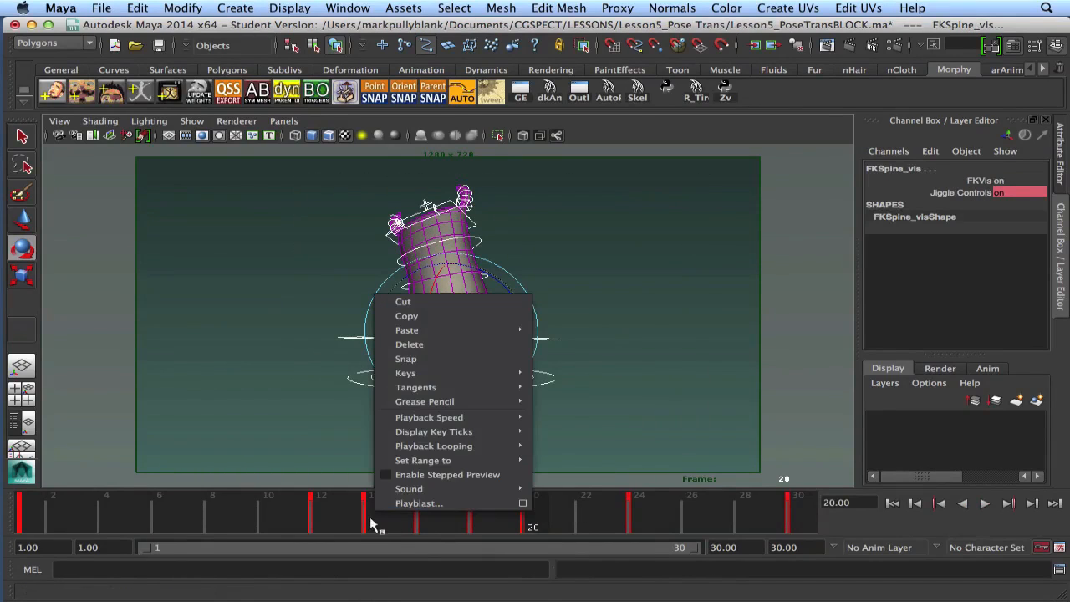
left_click(371, 516)
double_click(372, 516, "shift")
left_click(369, 518)
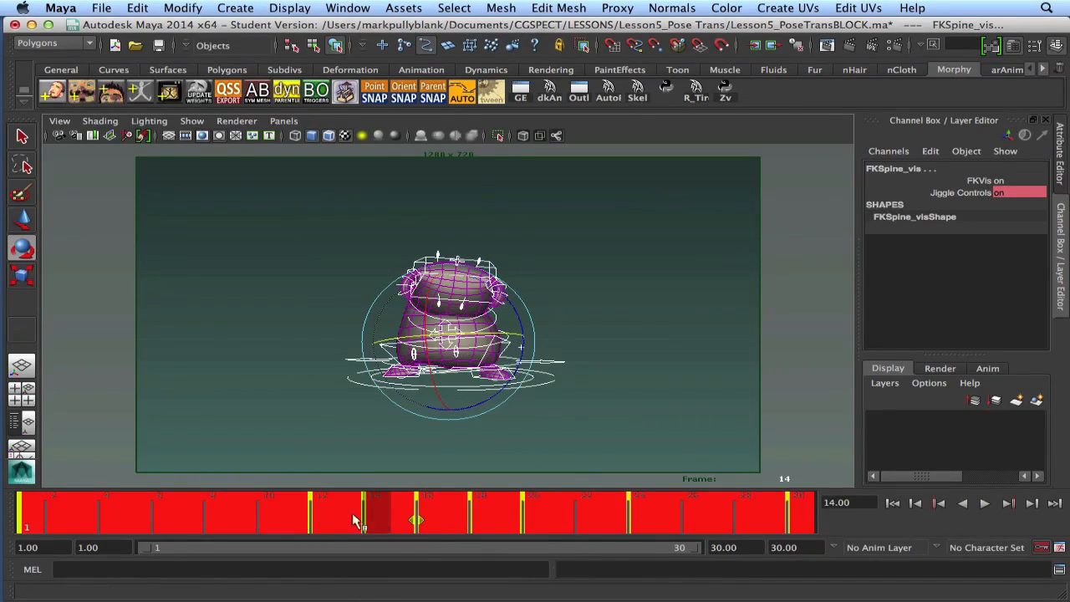
left_click(365, 520)
right_click(368, 515)
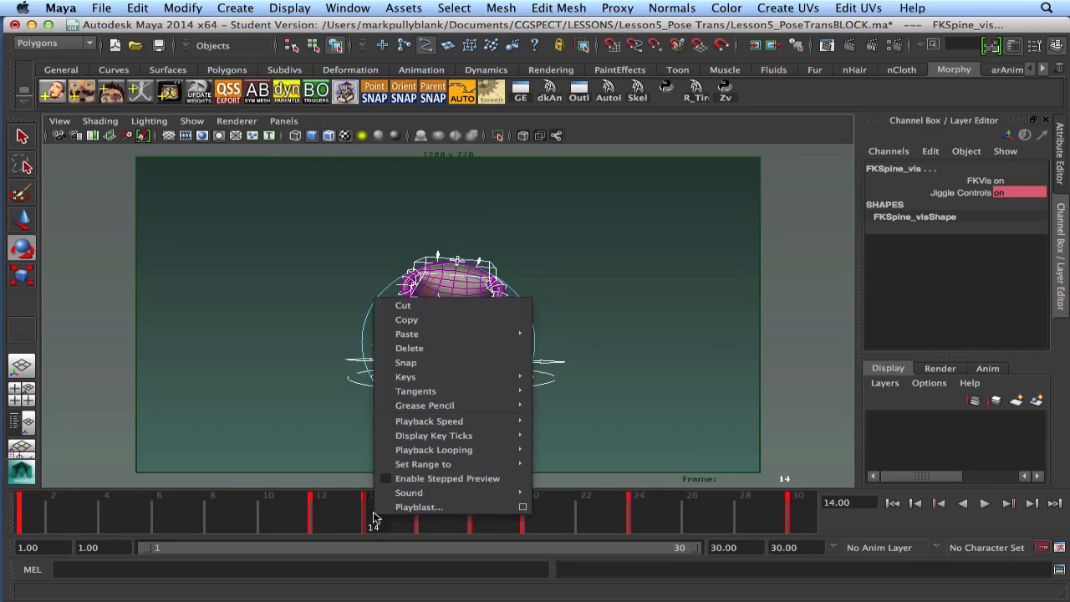
left_click(409, 348)
key("alt+v")
mouse_move(375, 520)
left_mouse_down()
mouse_move(446, 528)
mouse_move(298, 525)
mouse_move(377, 512)
mouse_move(318, 516)
mouse_move(458, 529)
mouse_move(310, 519)
mouse_move(347, 523)
left_mouse_up()
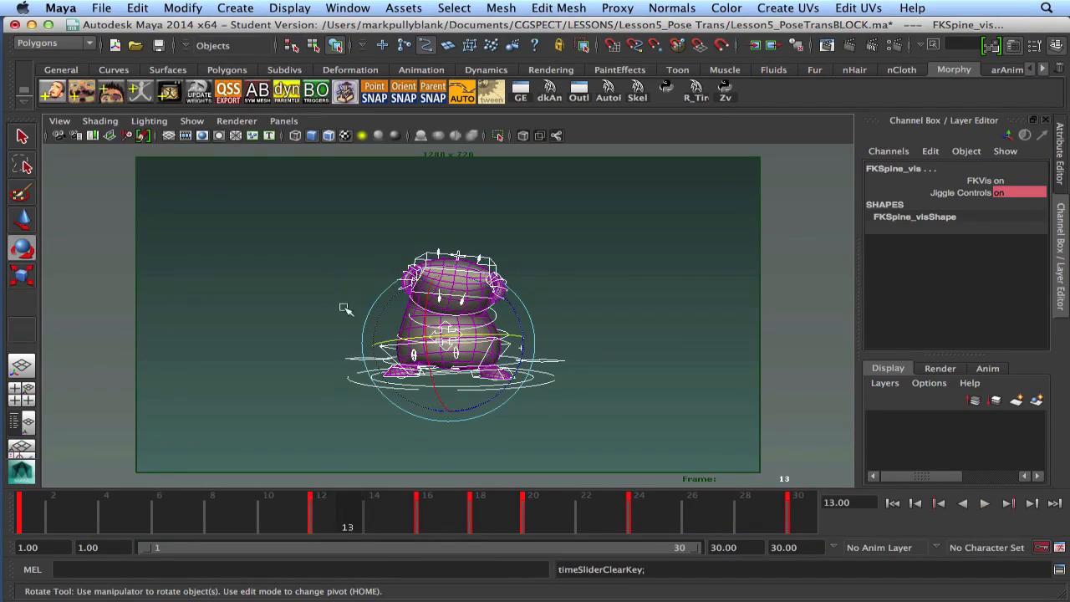
right_click_drag(432, 331, 375, 276, "alt")
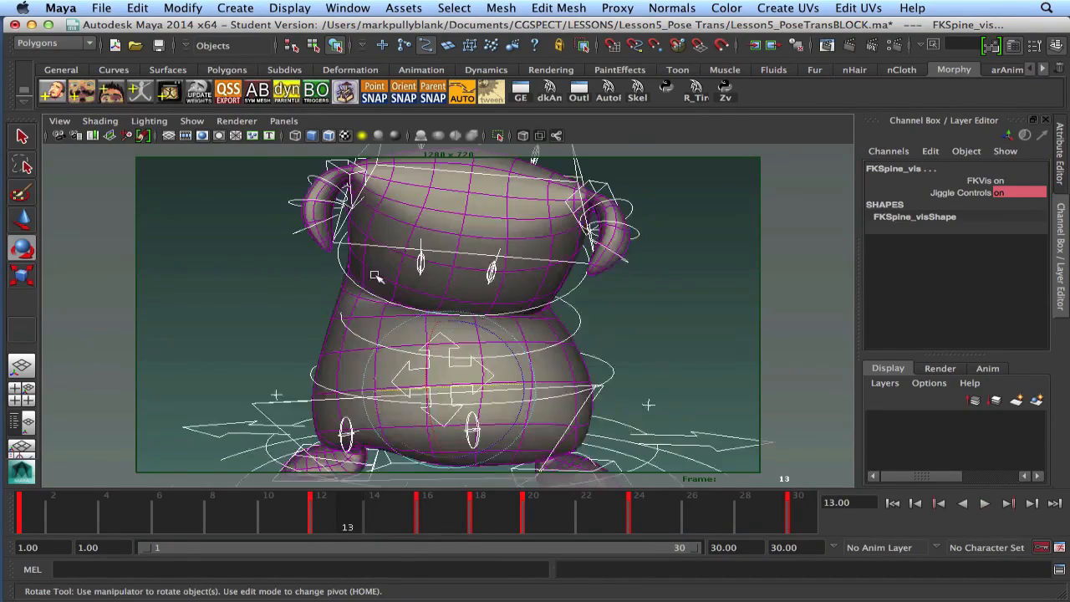
middle_click_drag(376, 277, 374, 317, "alt")
left_click_drag(375, 317, 379, 320, "alt")
left_click(341, 228)
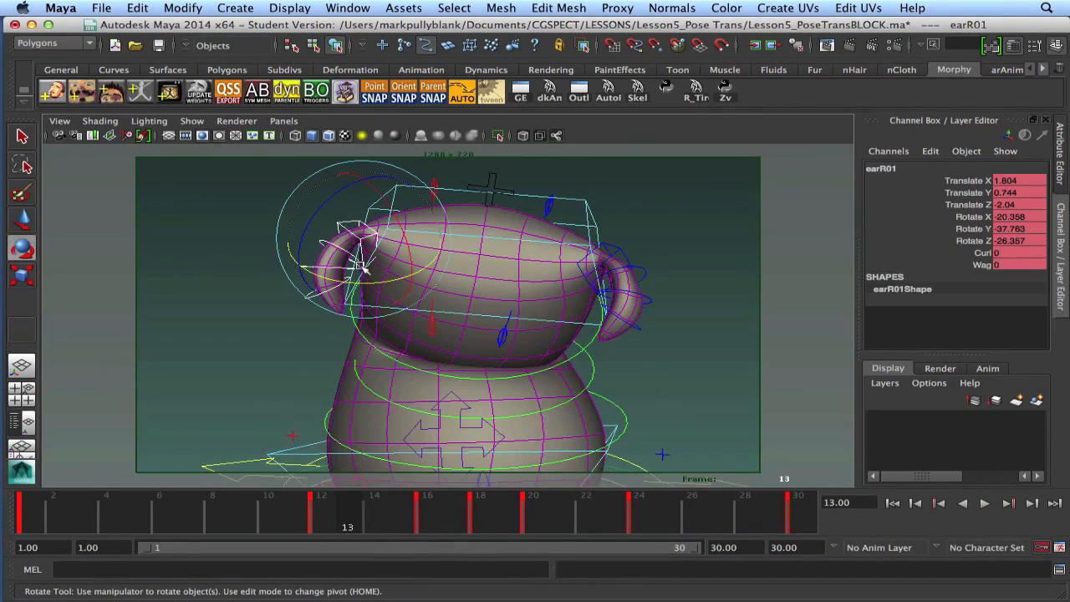
scroll(343, 312, "down", 5)
middle_click_drag(341, 327, 351, 249, "alt")
Move the frame 12 key of the hip and leg controls to frame 10 and scrub through the start of the animation.
left_click_drag(689, 406, 248, 311)
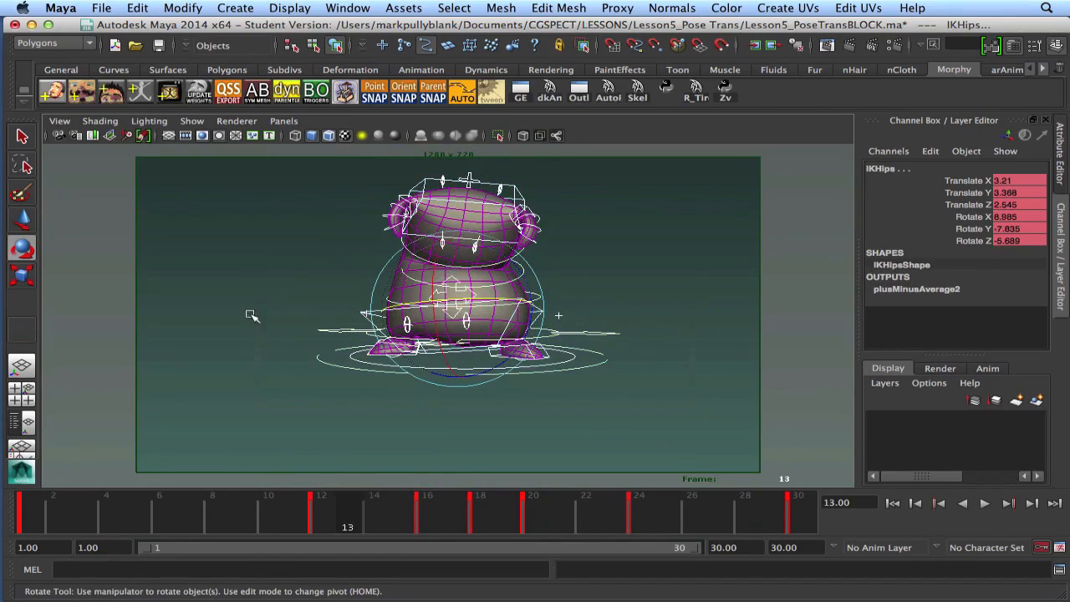
left_click(322, 519)
left_click(321, 522, "shift")
left_click_drag(321, 521, 273, 519)
left_click_drag(86, 511, 212, 550)
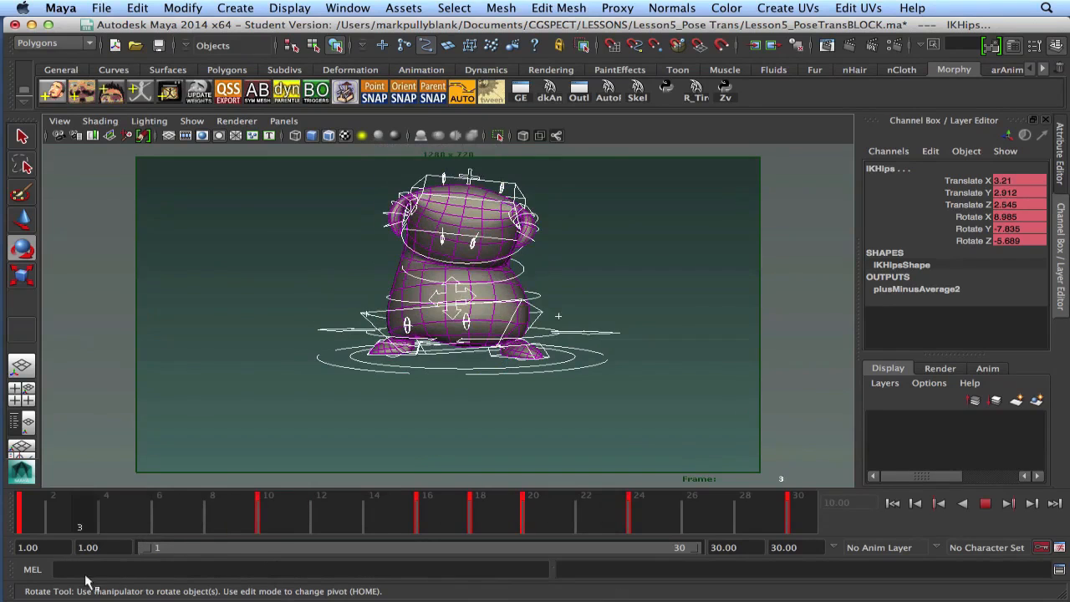
key("Escape")
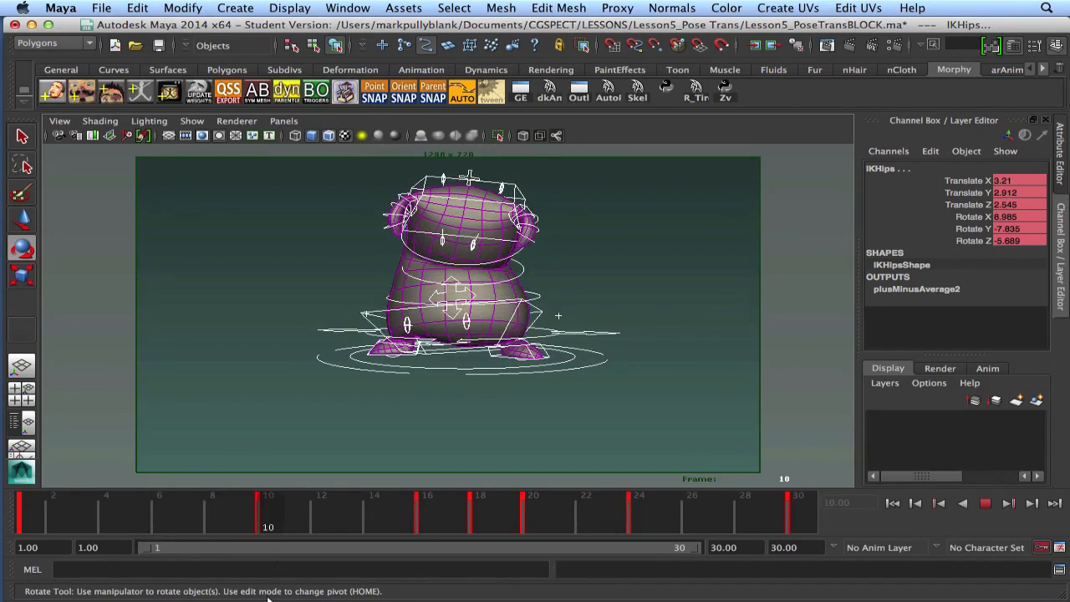
Select the character's right ear and right scapula controls and move their frame 12 key to frame 11.
scroll(410, 253, "up", 5)
middle_click_drag(409, 252, 393, 344, "alt")
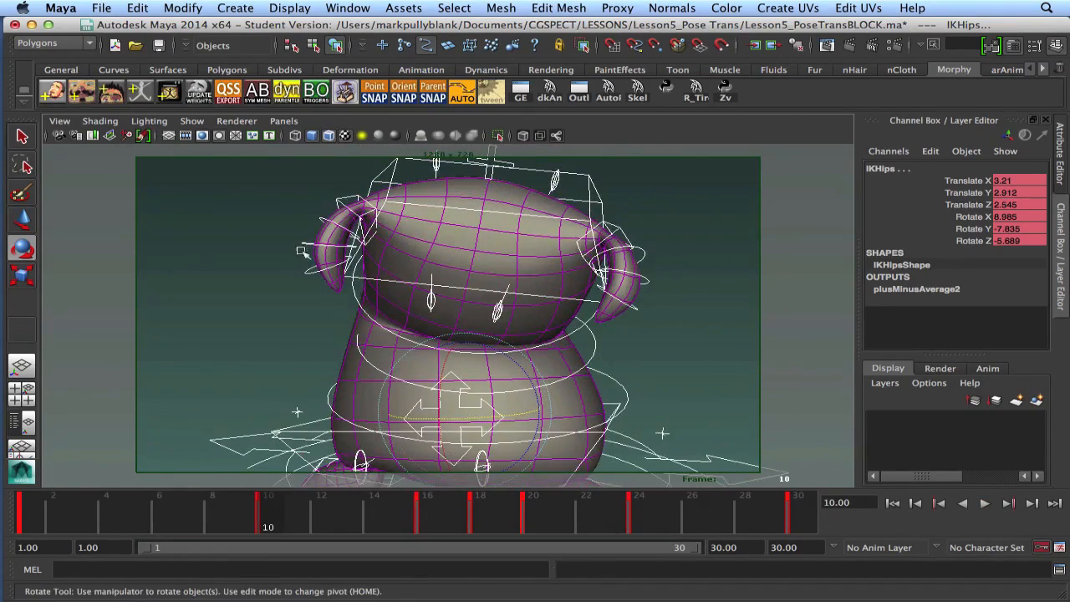
left_click(312, 273)
key("q")
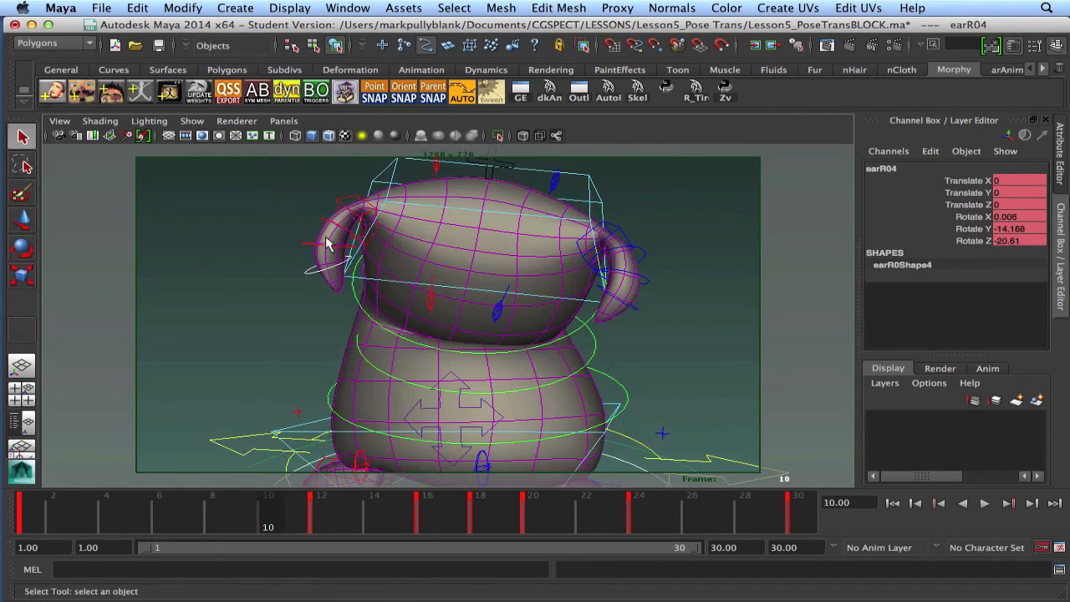
left_click(347, 227)
left_click(350, 211)
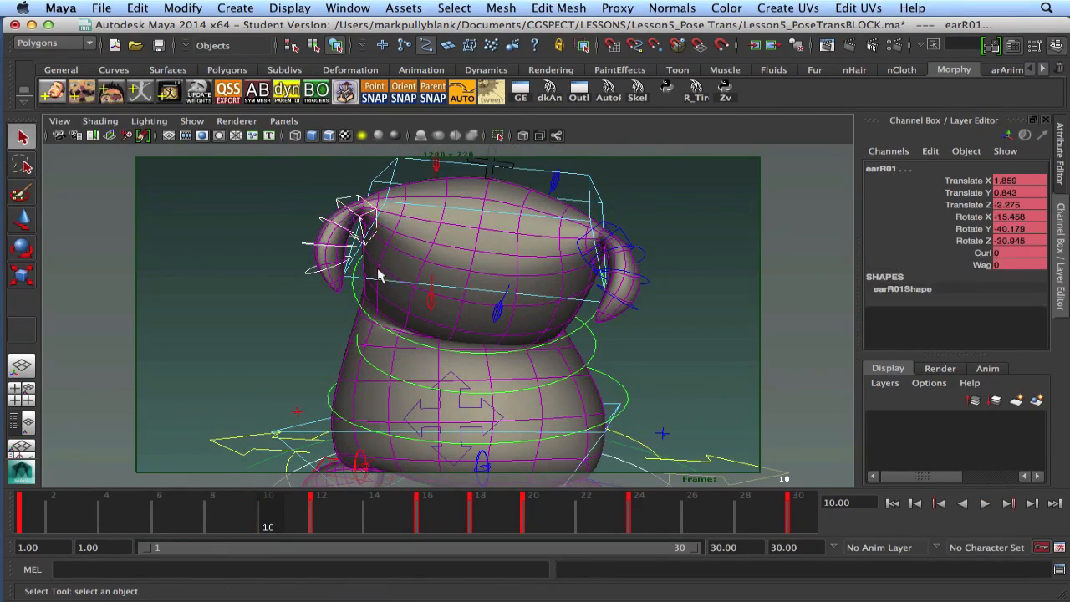
left_click(430, 306)
left_click_drag(328, 508, 285, 489, "shift")
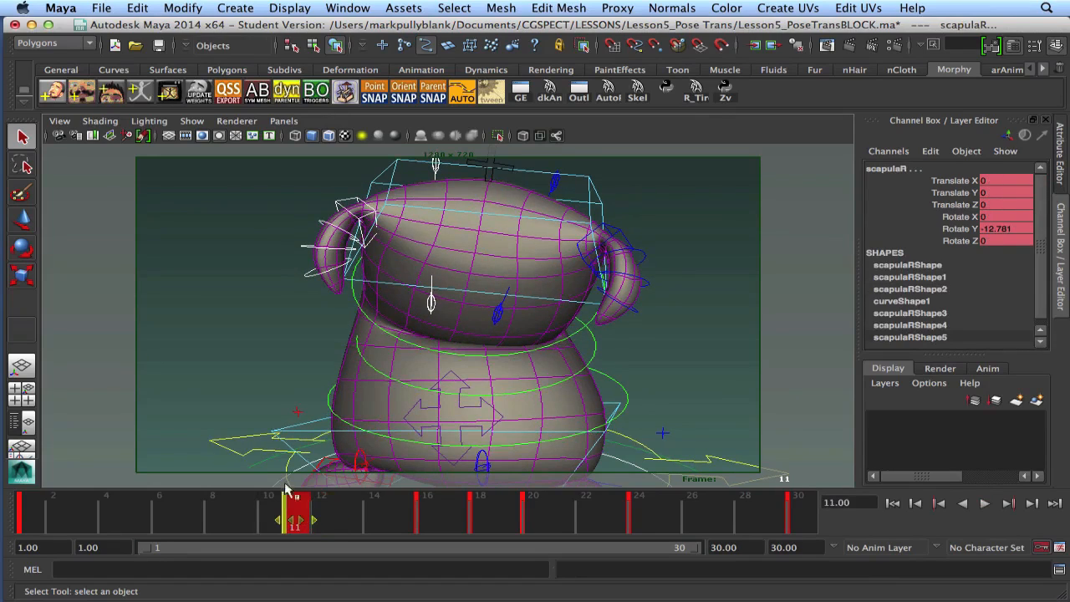
Move the frame 16 key of the right ear and scapula controls to frame 15 and play back the animation.
left_click(426, 520, "shift")
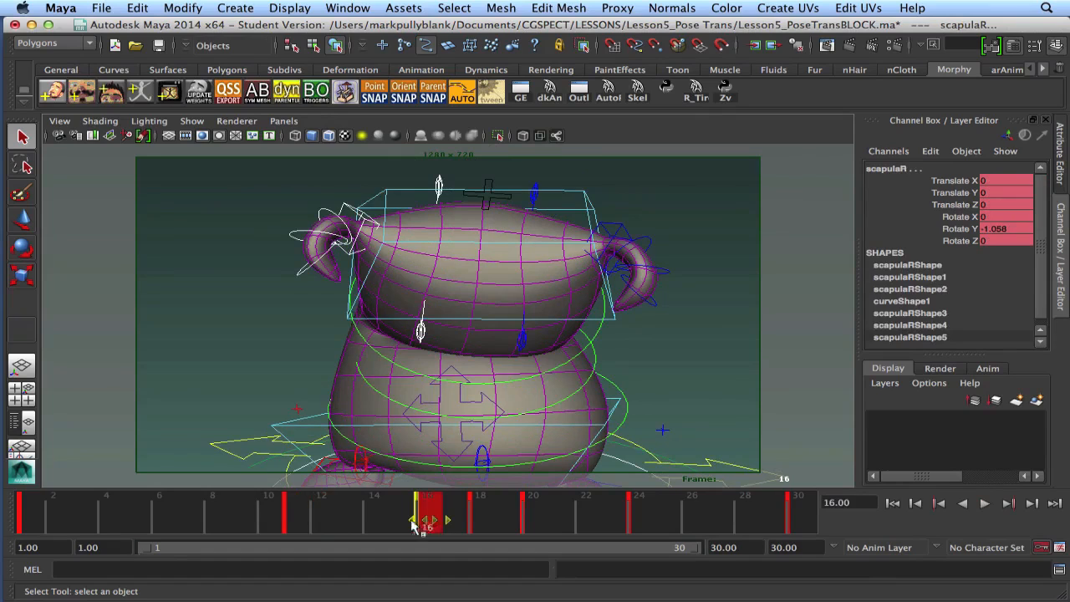
left_click(414, 525, "shift")
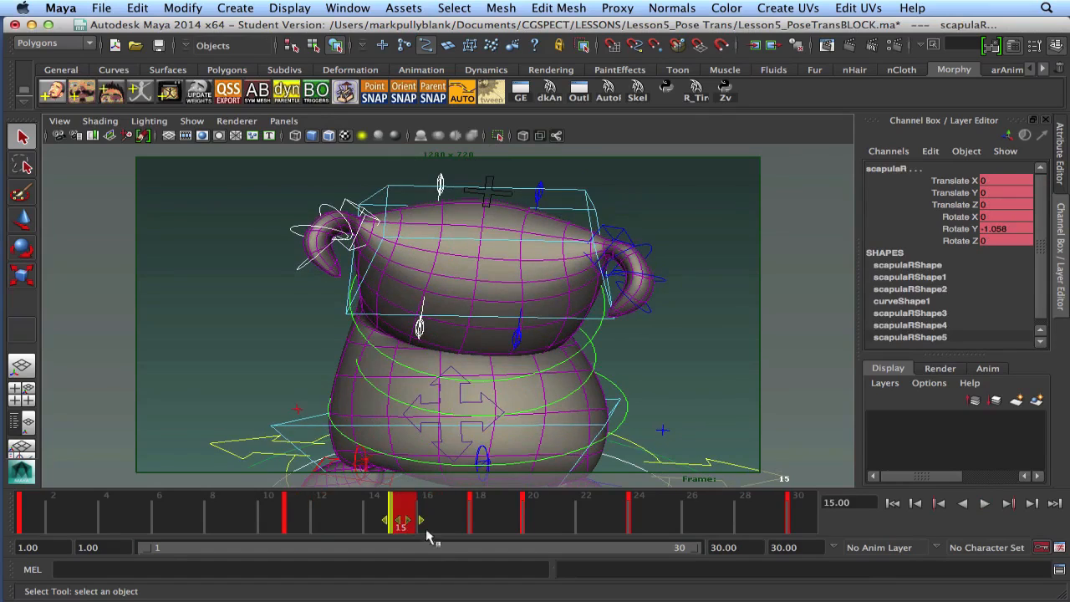
left_click_drag(163, 508, 219, 506)
scroll(381, 413, "down", 10)
left_click_drag(414, 381, 426, 369, "alt")
scroll(428, 376, "up", 6)
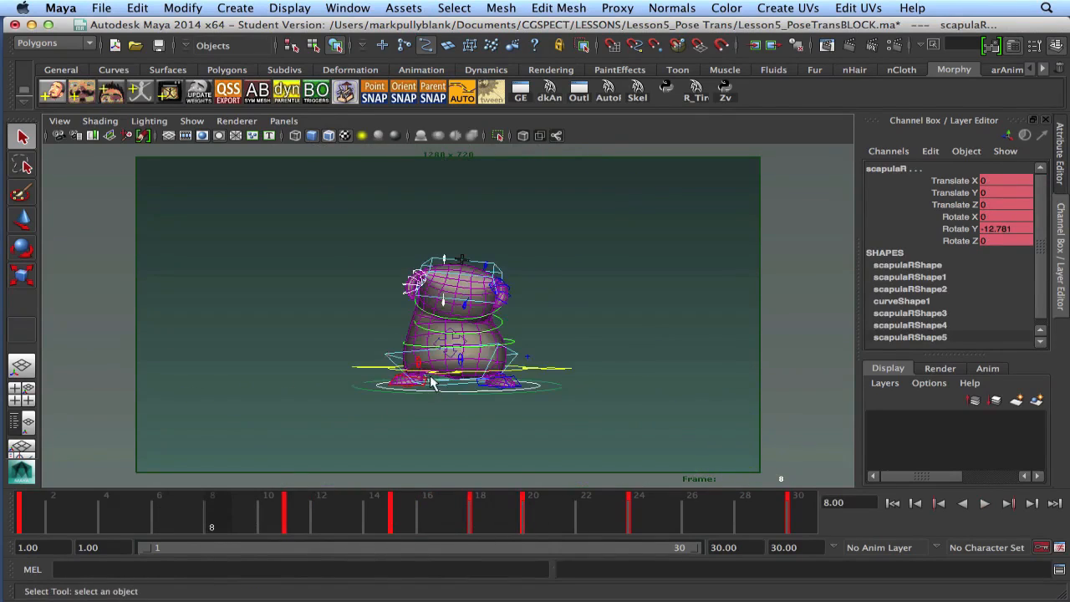
left_click(985, 503)
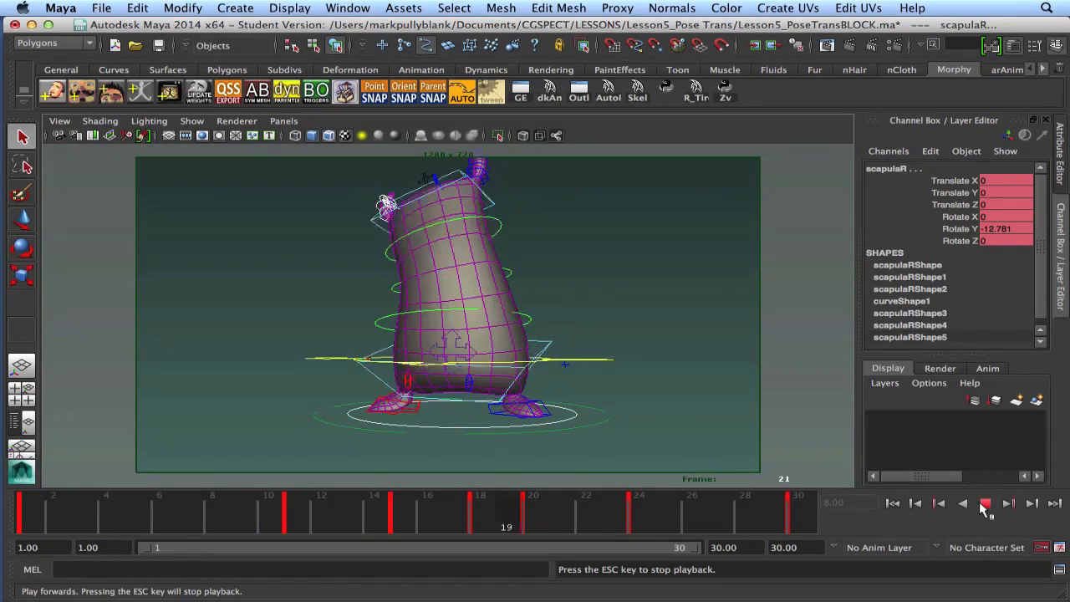
left_click(984, 504)
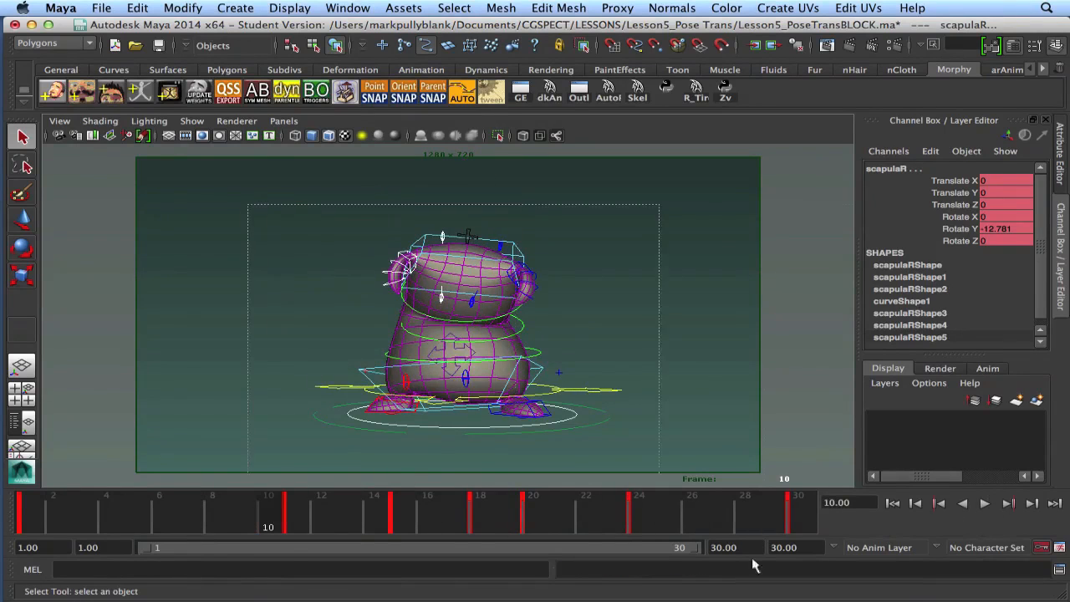
Select all of the character's controls and play back the full animation several times to review the pose timing.
left_click_drag(641, 515, 908, 598)
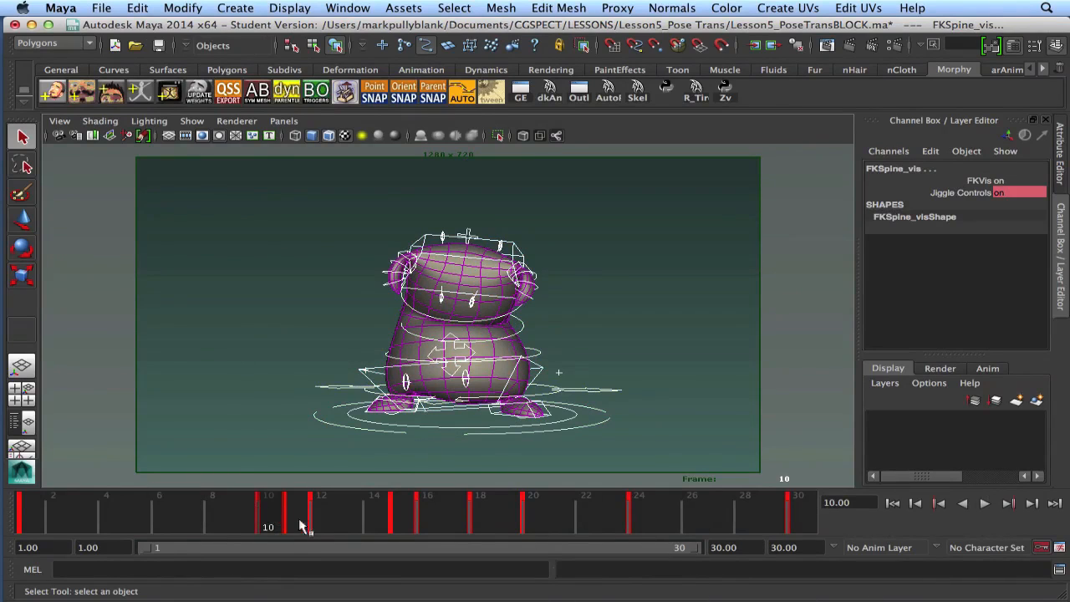
key("alt+v")
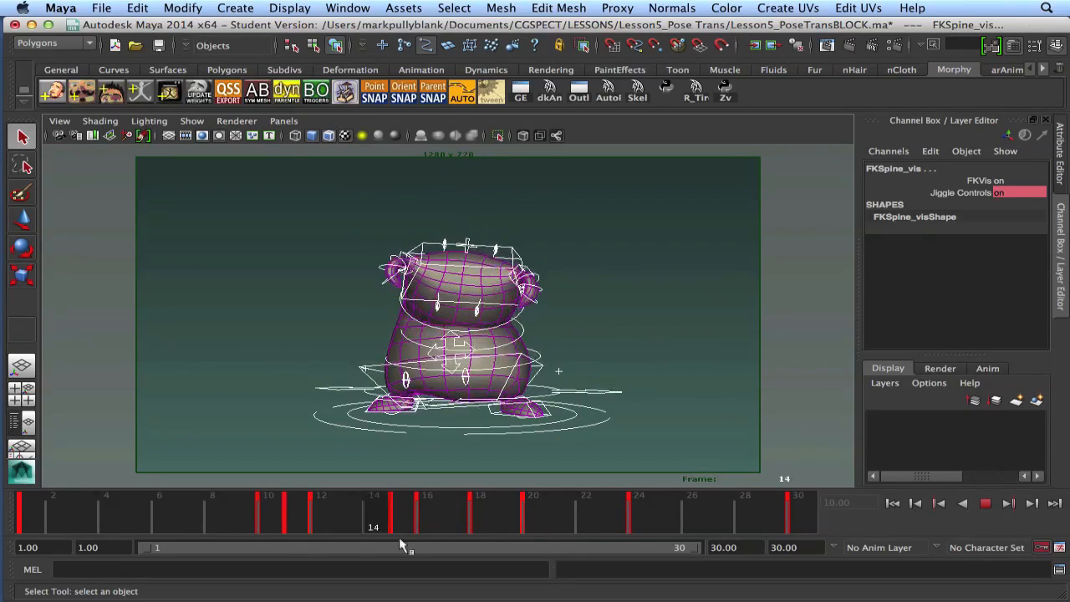
key("alt+shift+v")
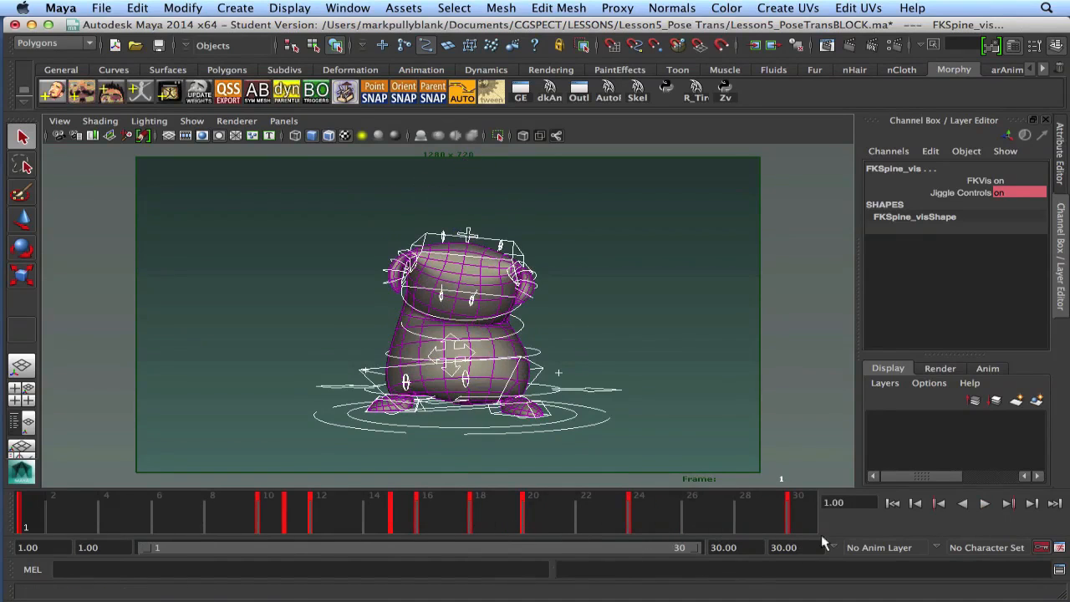
left_click(985, 504)
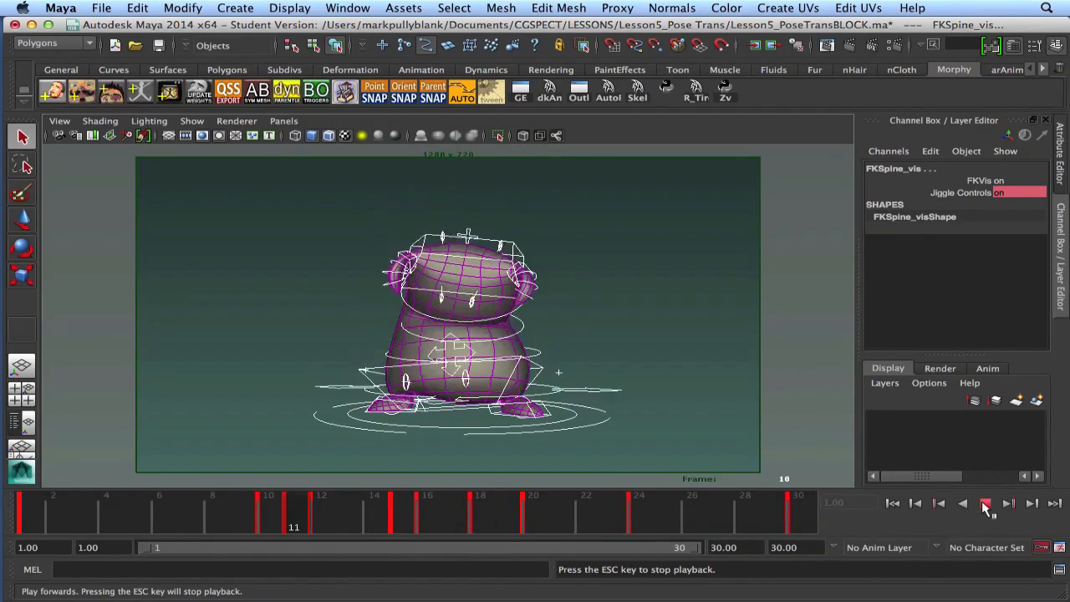
left_click(984, 504)
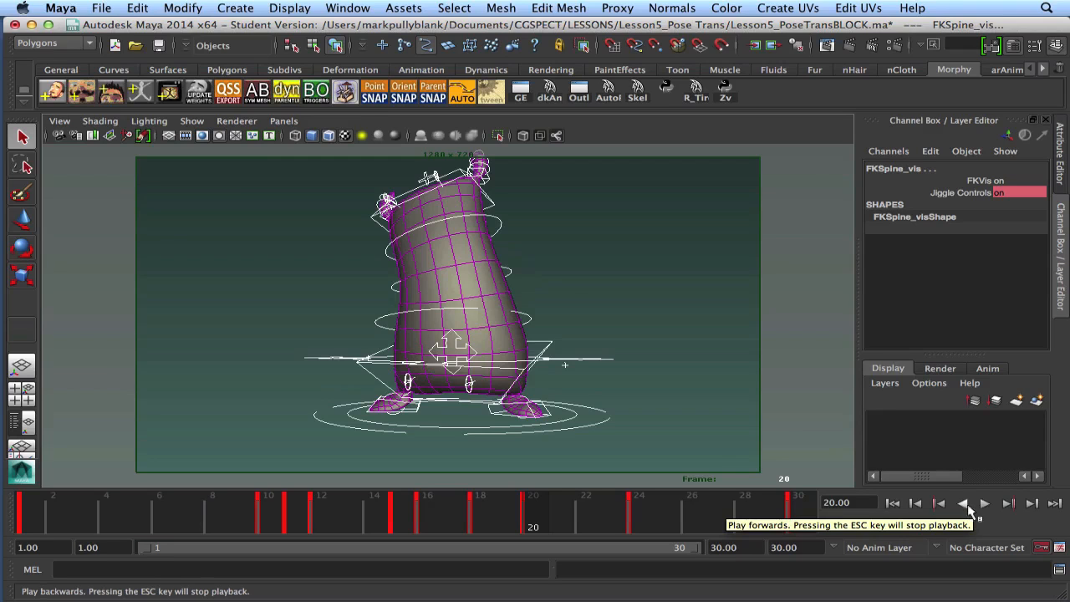
key("super+Tab")
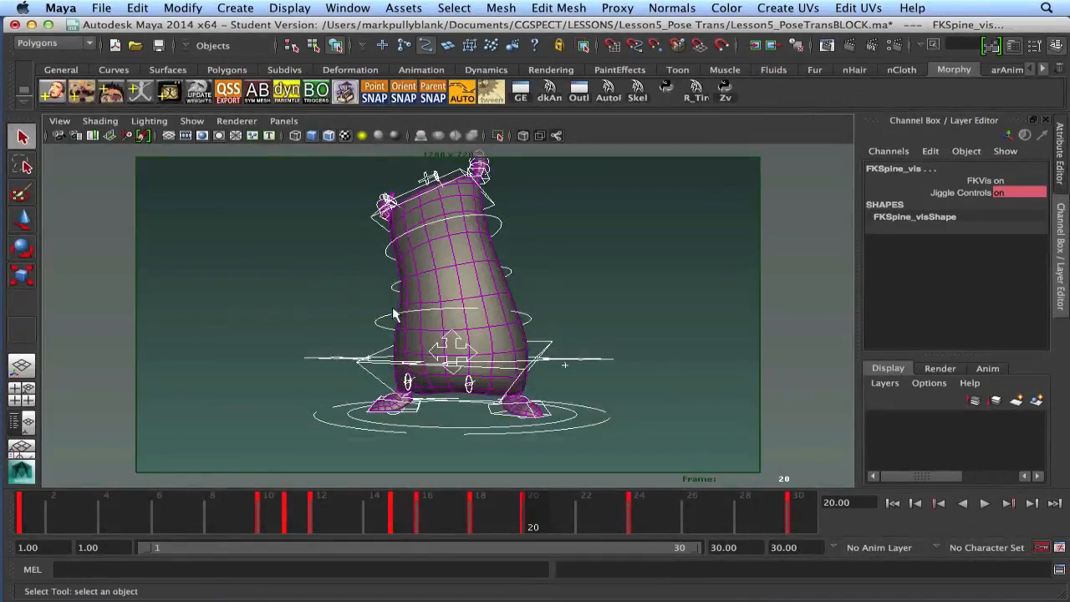
left_click_drag(552, 382, 559, 383, "alt")
left_click_drag(385, 325, 380, 330, "alt")
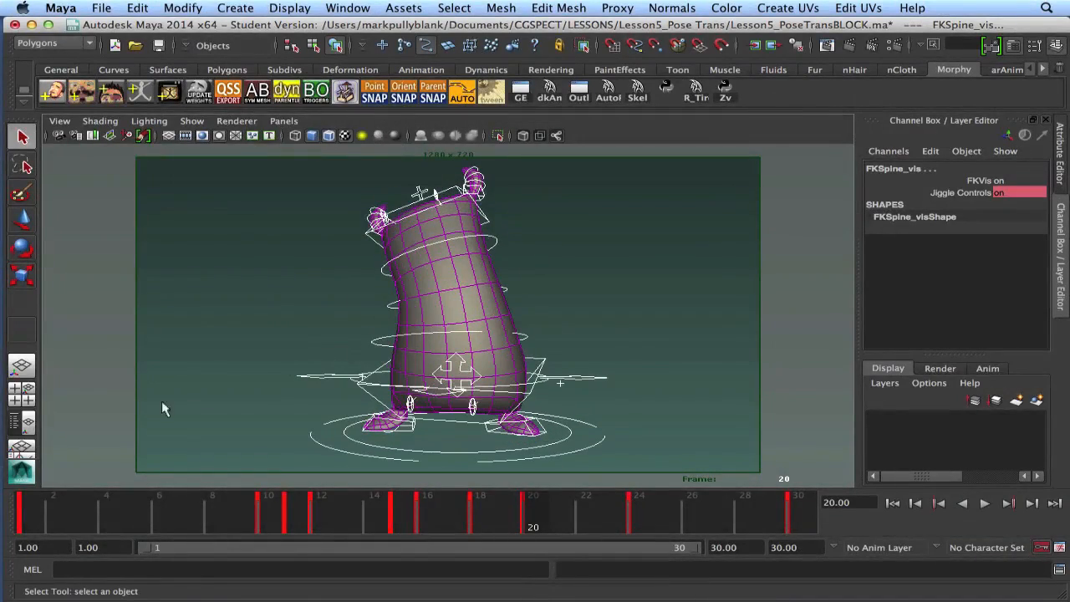
left_click(35, 512)
left_click(984, 503)
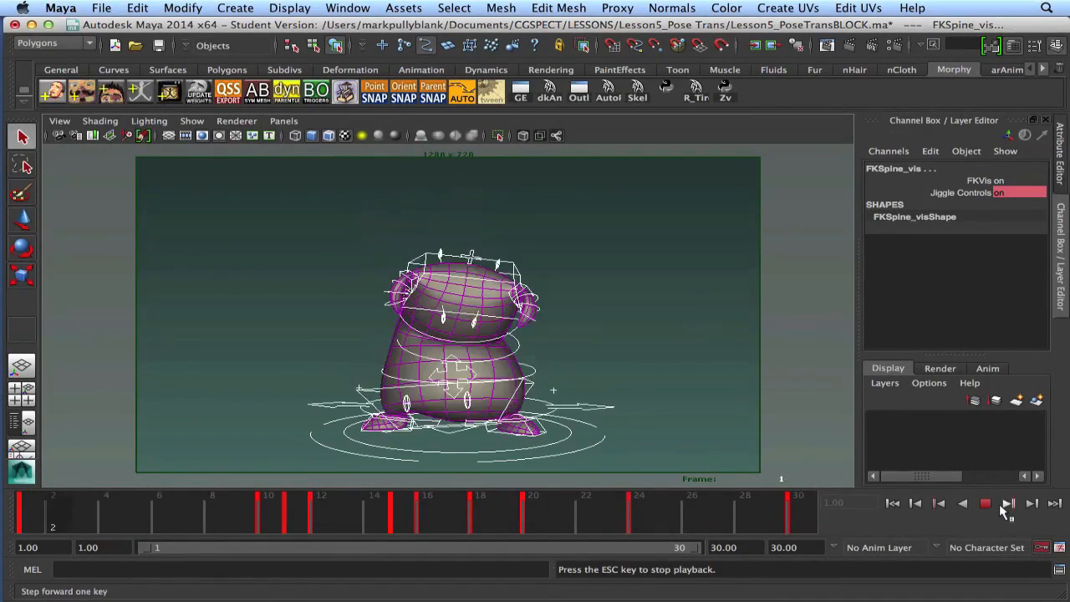
left_click(986, 503)
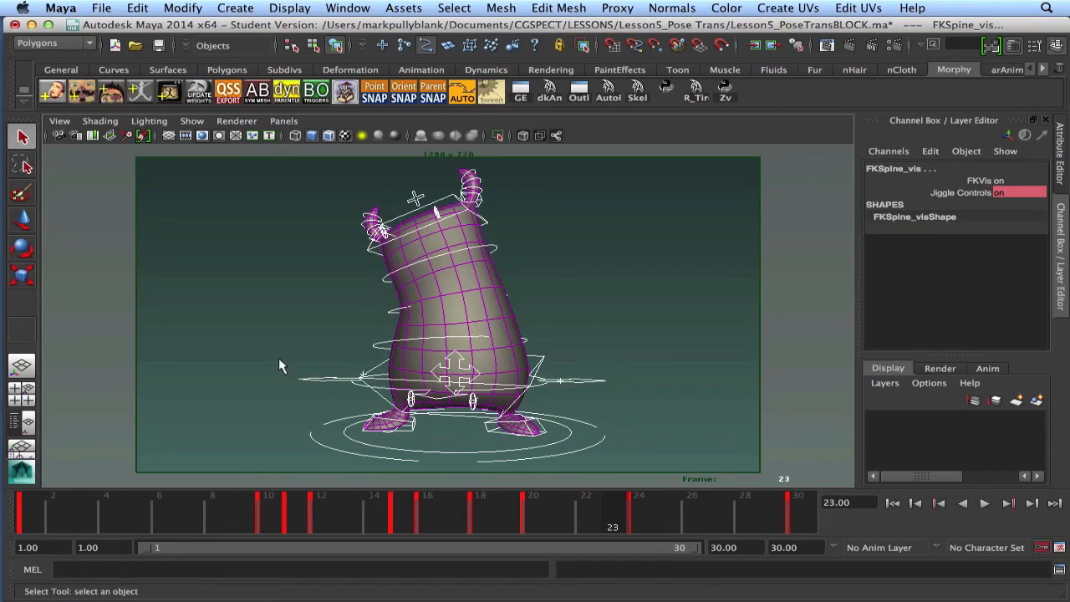
Compare the keys of the COG and IKChest controls, leaving COG selected, and play back the animation.
left_click_drag(279, 358, 322, 394)
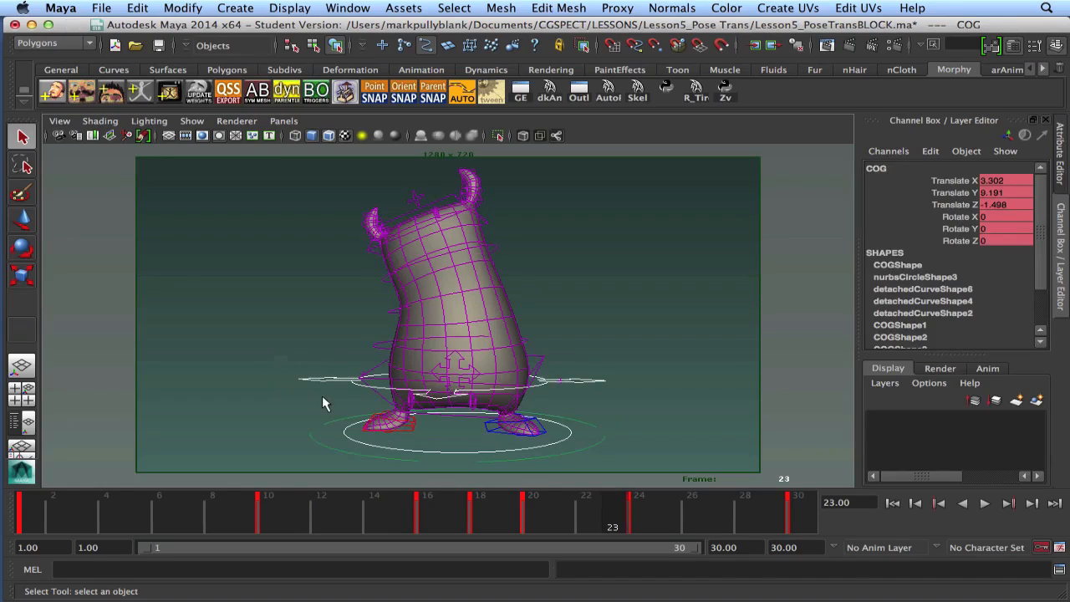
left_click_drag(244, 356, 315, 394)
left_click(417, 213)
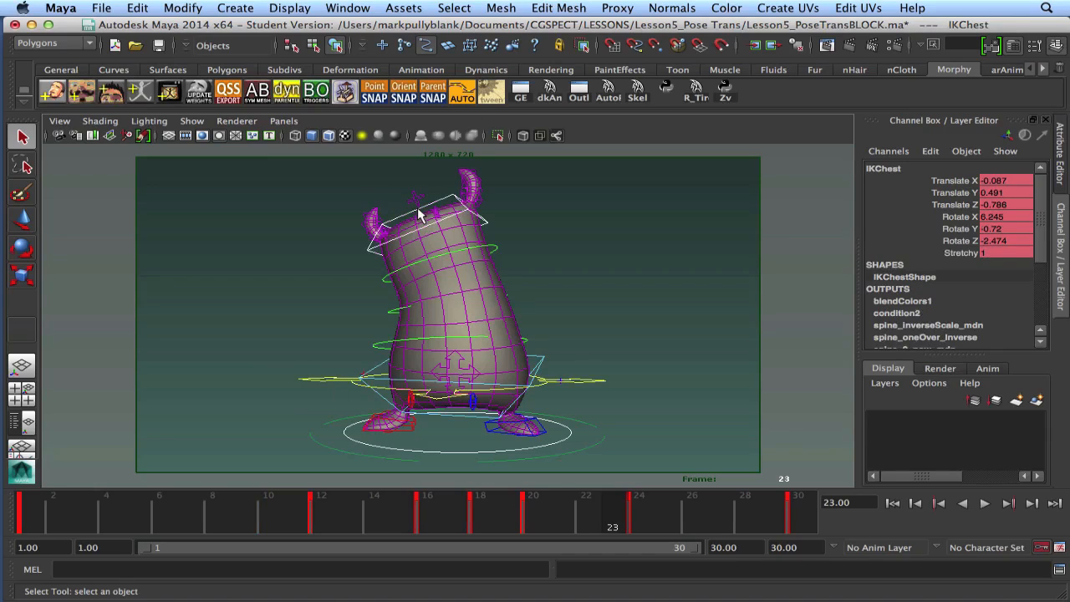
left_click_drag(251, 351, 326, 390)
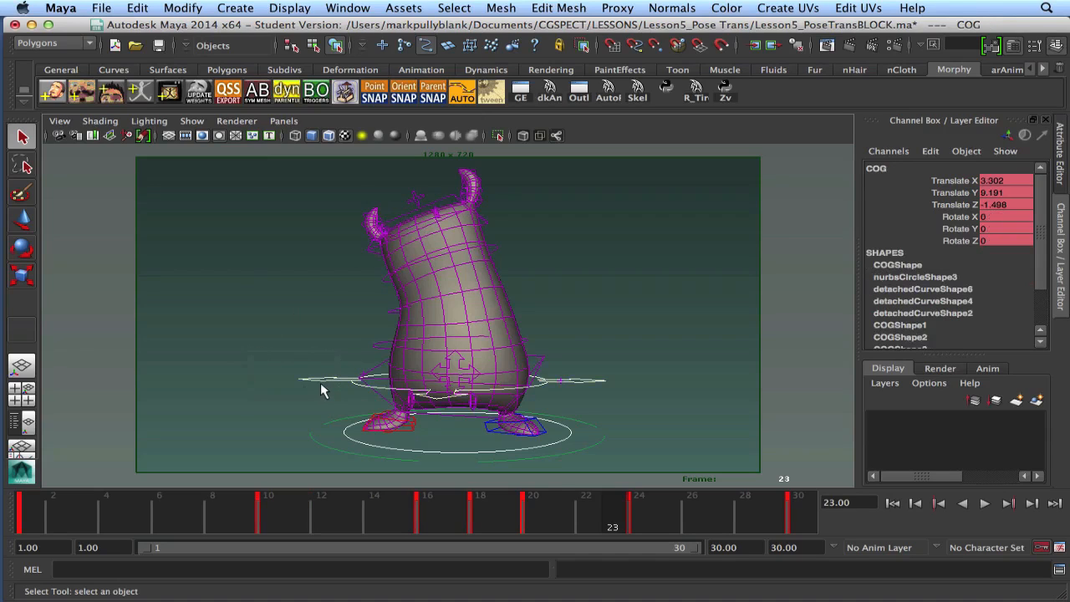
key("alt+v")
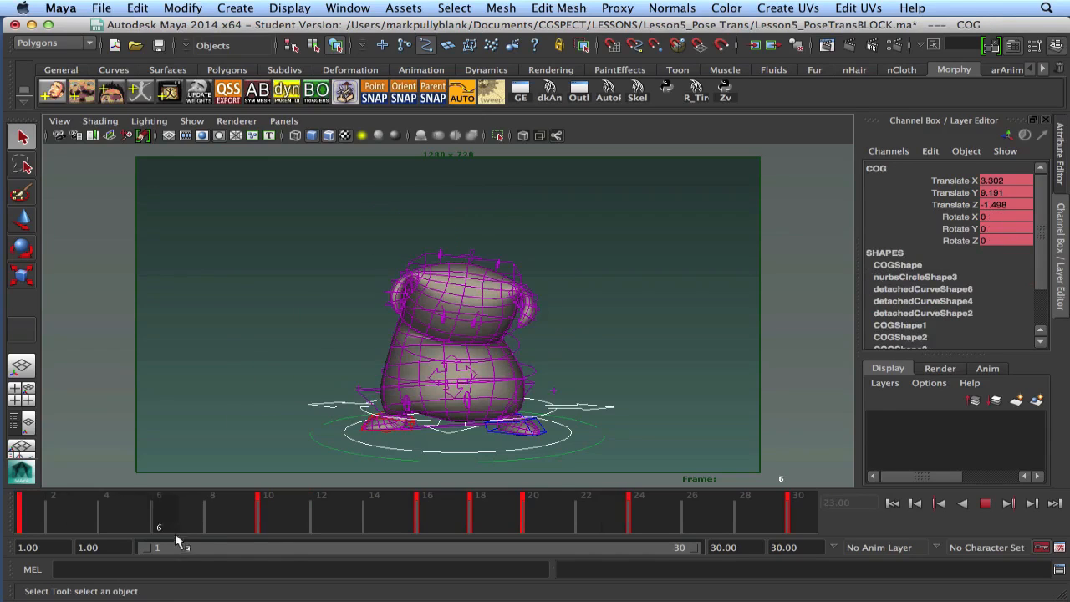
left_click(55, 514)
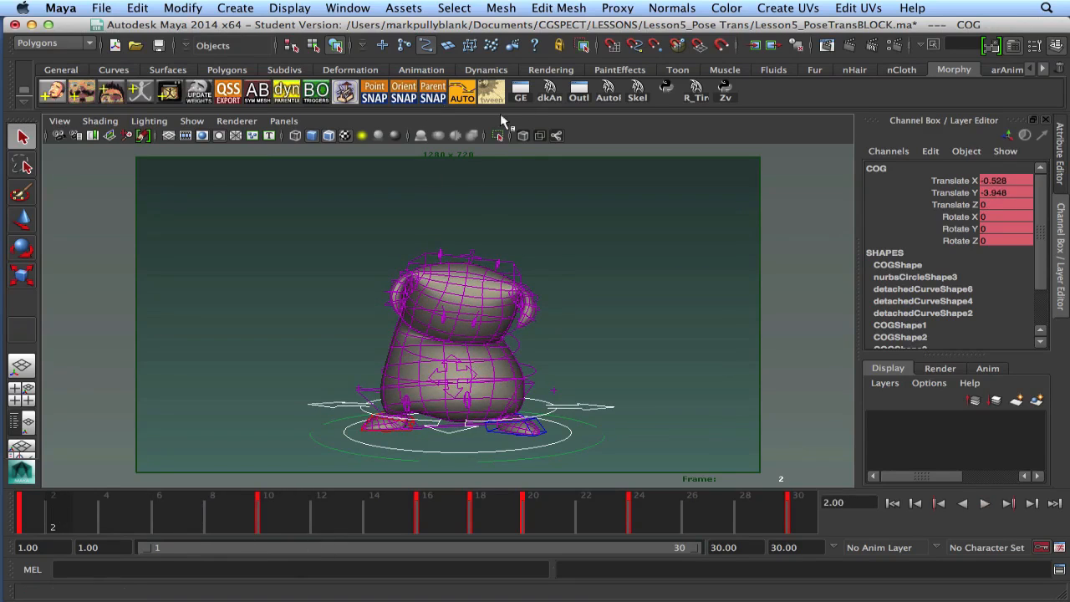
Open the Graph Editor for the COG control, move its window clear of the character, and isolate the Translate Y curve.
left_click(519, 91)
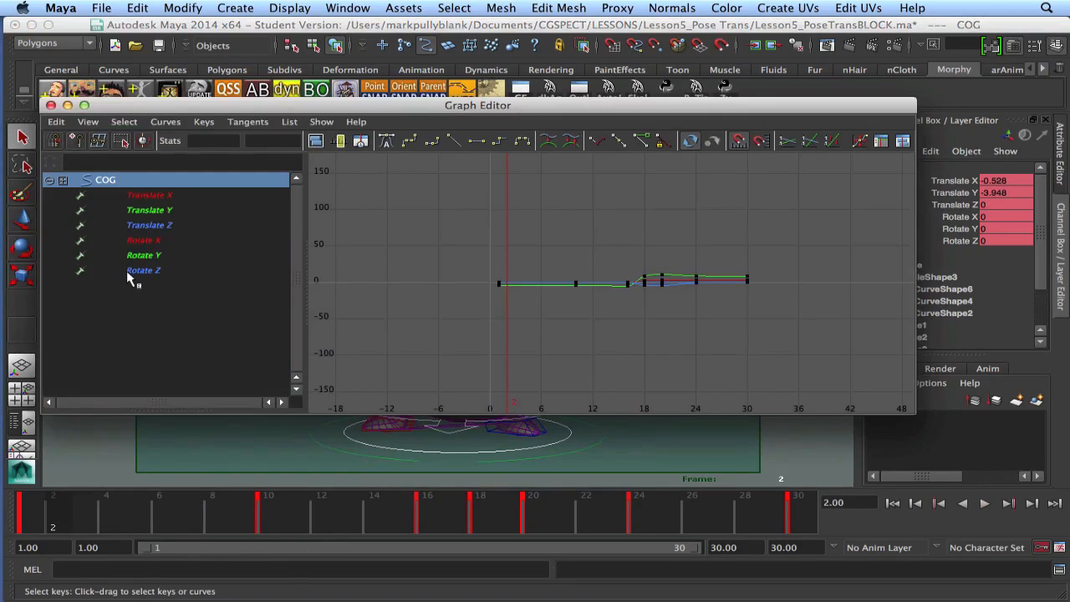
left_click_drag(346, 110, 366, 28)
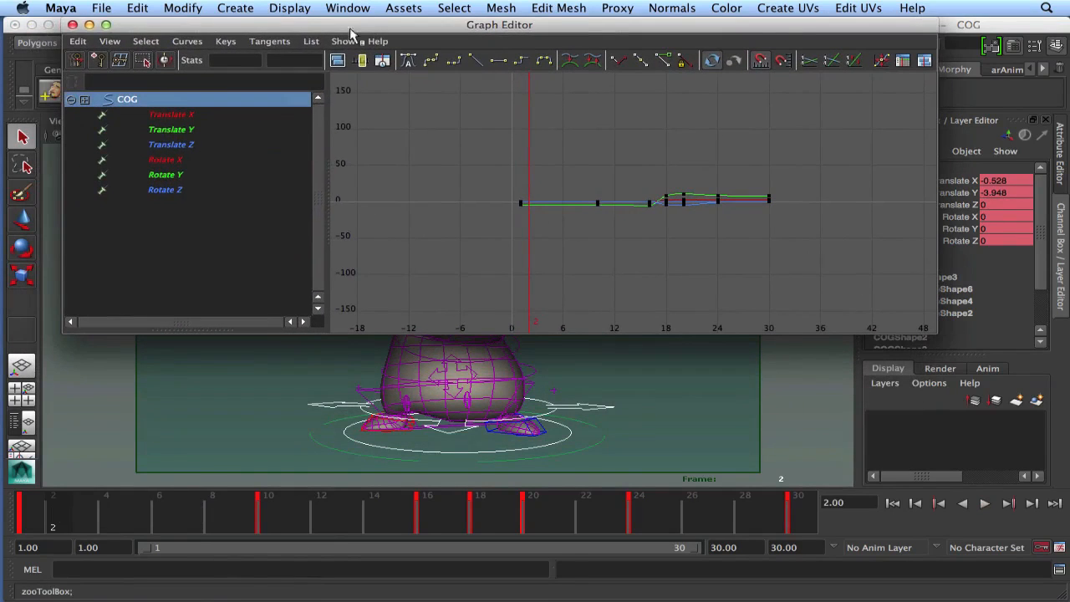
left_click(163, 131)
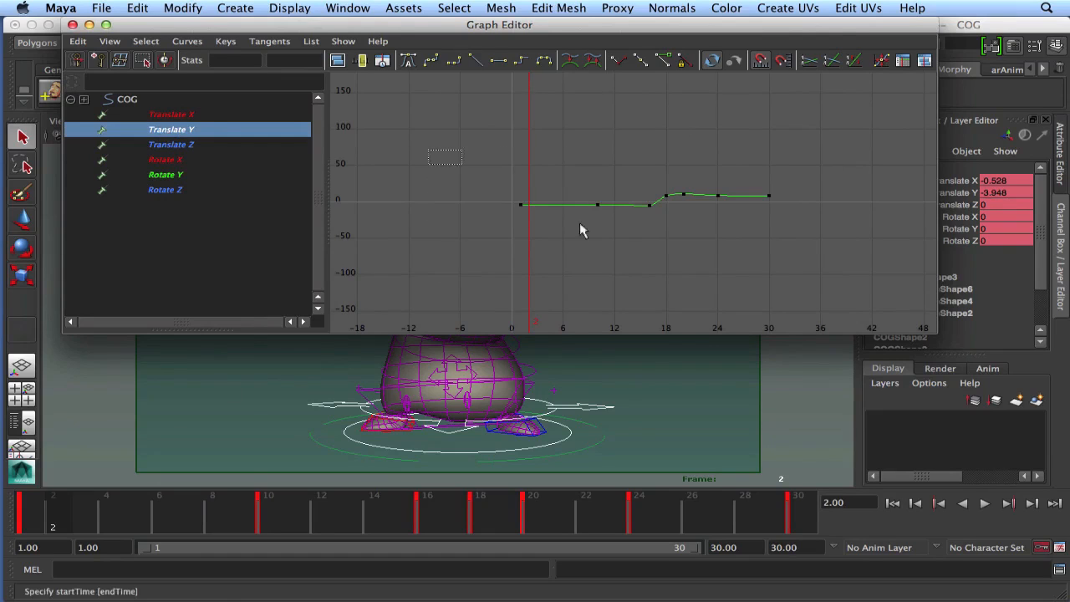
Try shifting the COG's Translate Y keys from frames 1 to 24 upward and undo the shift.
left_click_drag(462, 153, 709, 260)
key("w")
middle_click_drag(607, 235, 609, 187, "shift")
key("z")
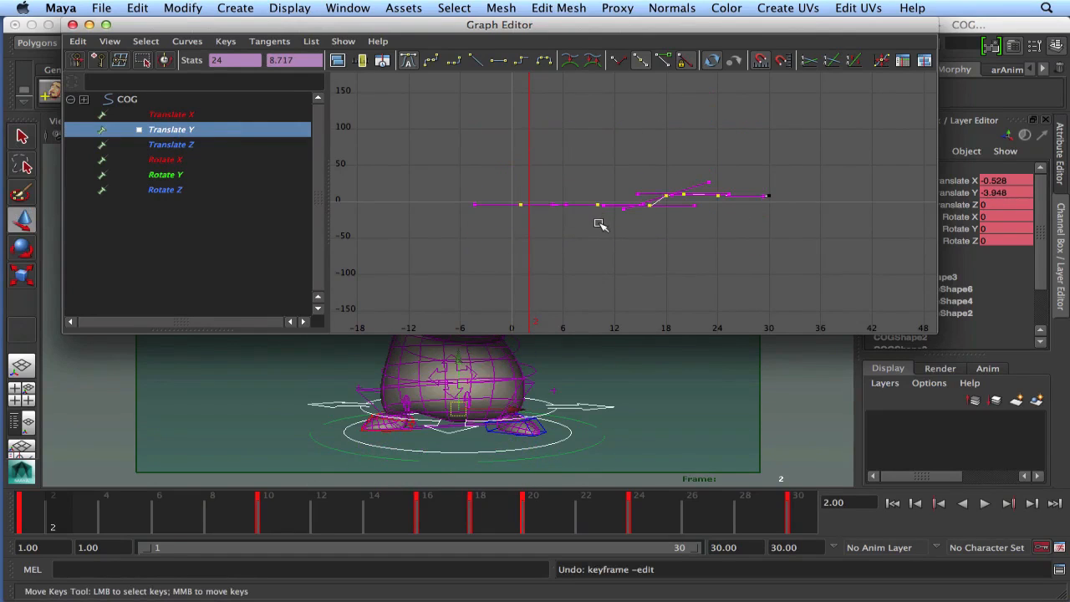
Examine the COG's Translate Y curve closely, from the hold before frame 16 through the rise and settle to frame 30.
right_click_drag(602, 246, 590, 140, "alt+shift")
middle_click_drag(581, 229, 566, 156, "alt")
right_click_drag(566, 156, 617, 200, "alt")
middle_click_drag(616, 200, 757, 230, "alt")
right_click_drag(756, 231, 692, 197, "alt")
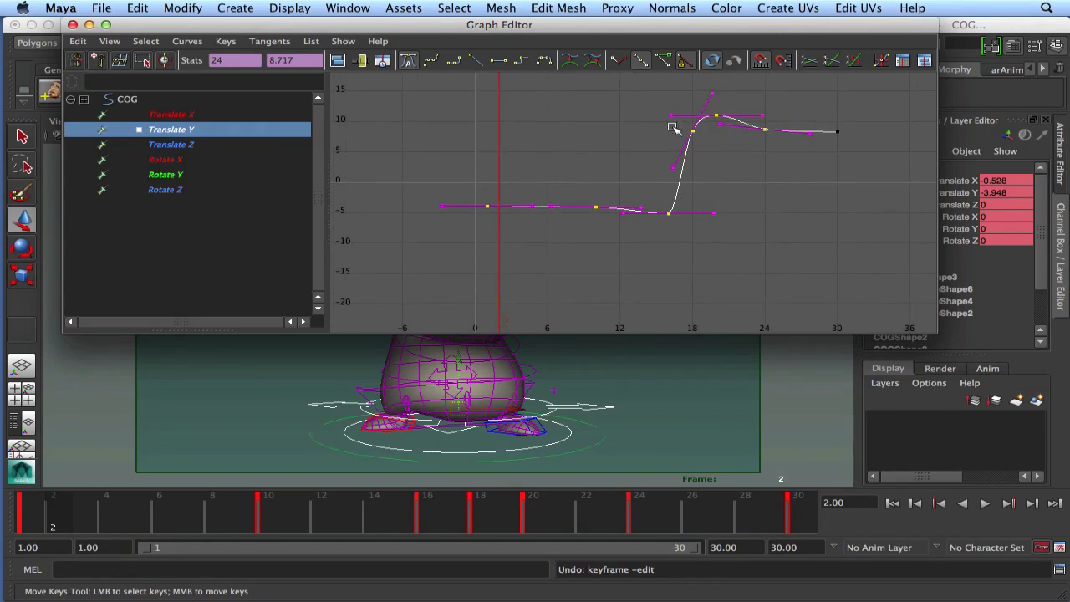
right_click_drag(750, 165, 705, 205, "alt")
middle_click_drag(741, 200, 685, 209, "alt")
right_click_drag(685, 208, 724, 193, "alt")
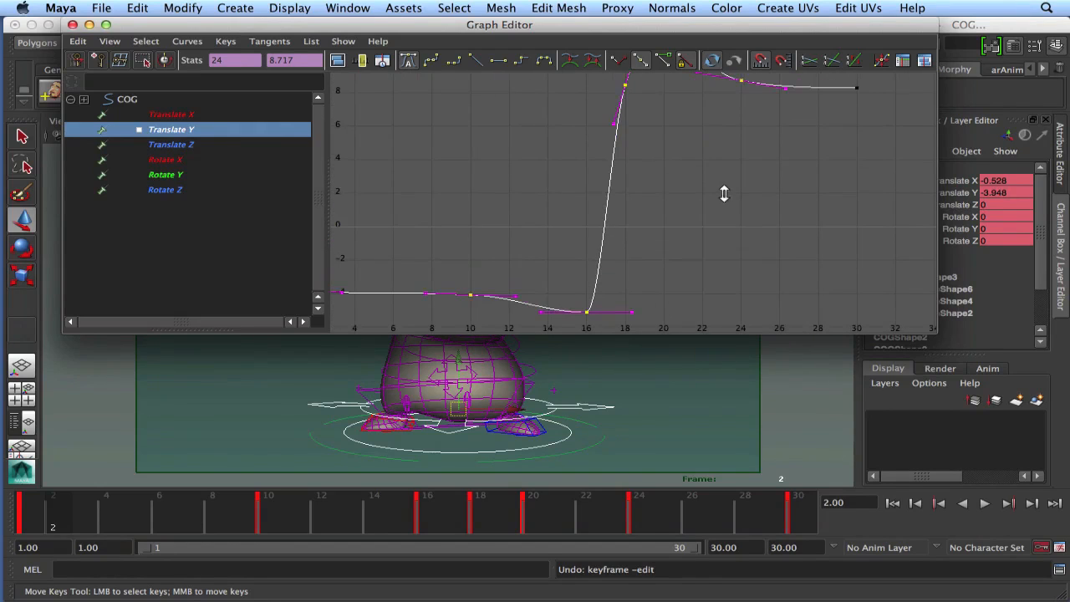
middle_click_drag(718, 178, 706, 215, "alt")
left_click_drag(846, 121, 812, 161)
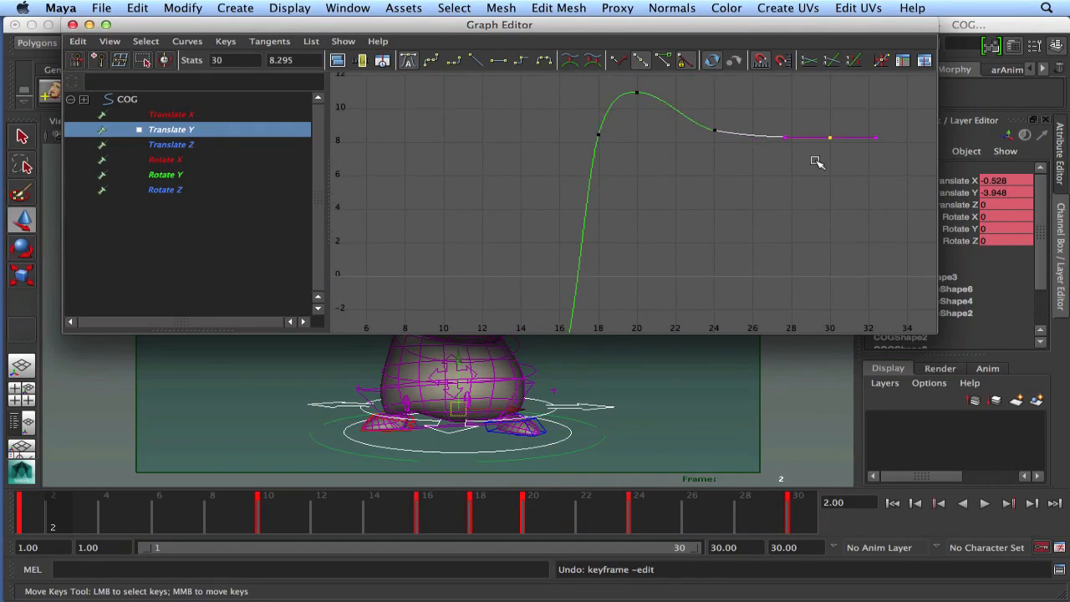
middle_click_drag(815, 163, 815, 154, "alt")
right_click_drag(798, 162, 745, 215, "alt+shift")
middle_click_drag(563, 206, 684, 200, "alt")
right_click_drag(685, 201, 645, 171, "alt+shift")
middle_click_drag(644, 176, 615, 267, "alt")
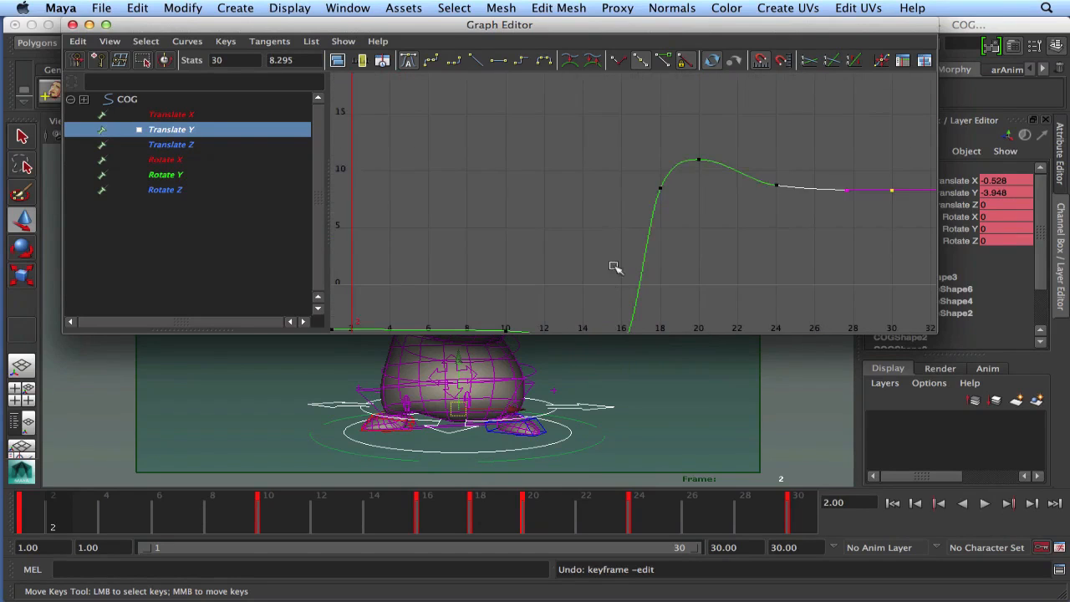
Try raising the COG's Translate Y keys at frames 18 and 24 to about 14, and undo both changes.
left_click(661, 191)
middle_click_drag(660, 204, 660, 182)
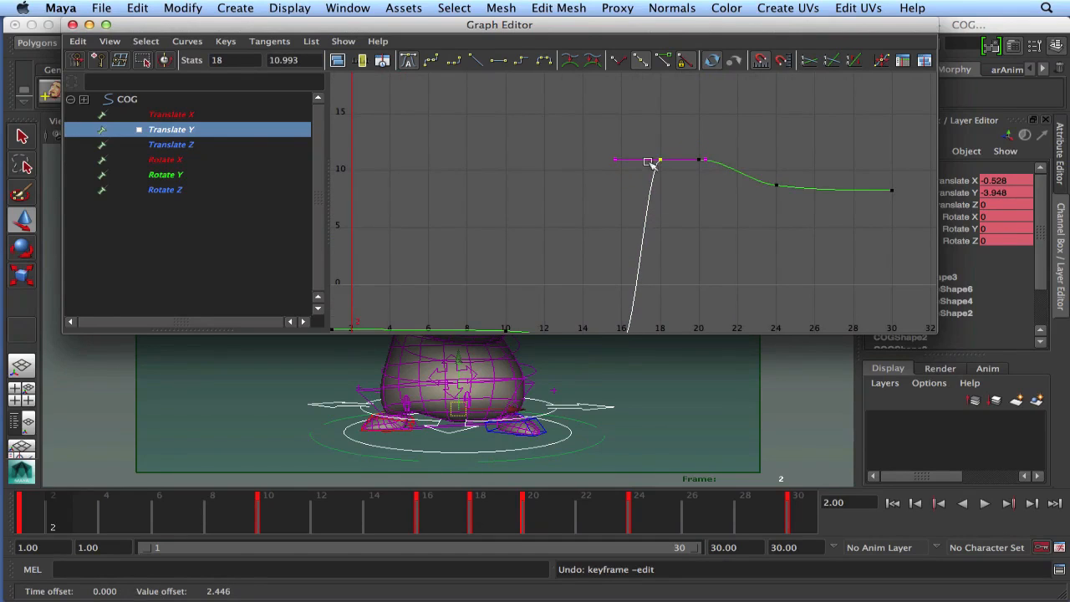
middle_click_drag(645, 203, 658, 145, "alt")
left_click_drag(741, 139, 793, 176)
middle_click_drag(793, 176, 782, 96)
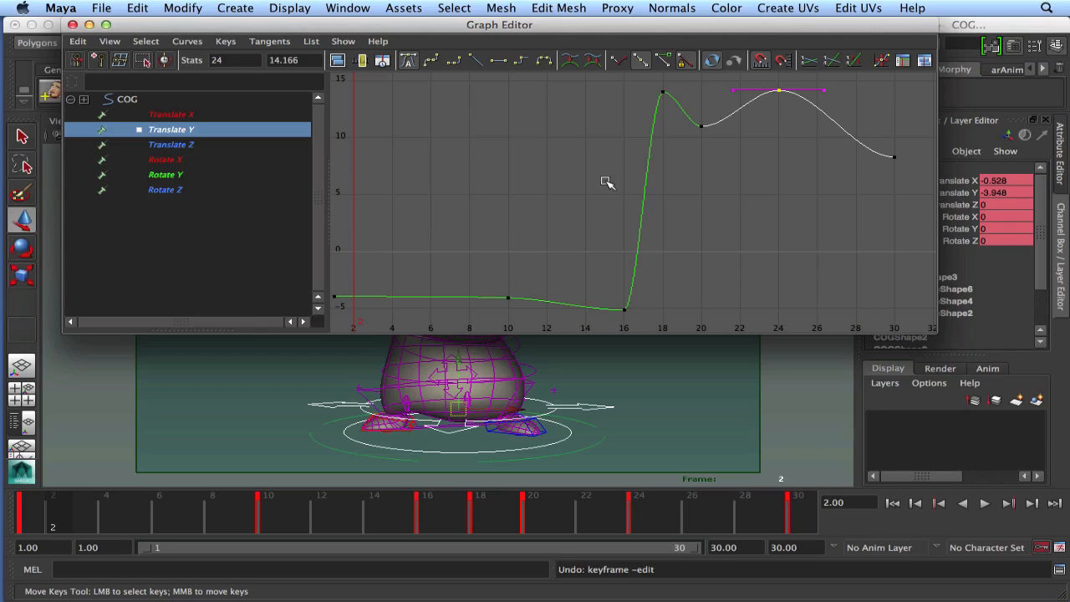
key("z")
key("z")
key("z")
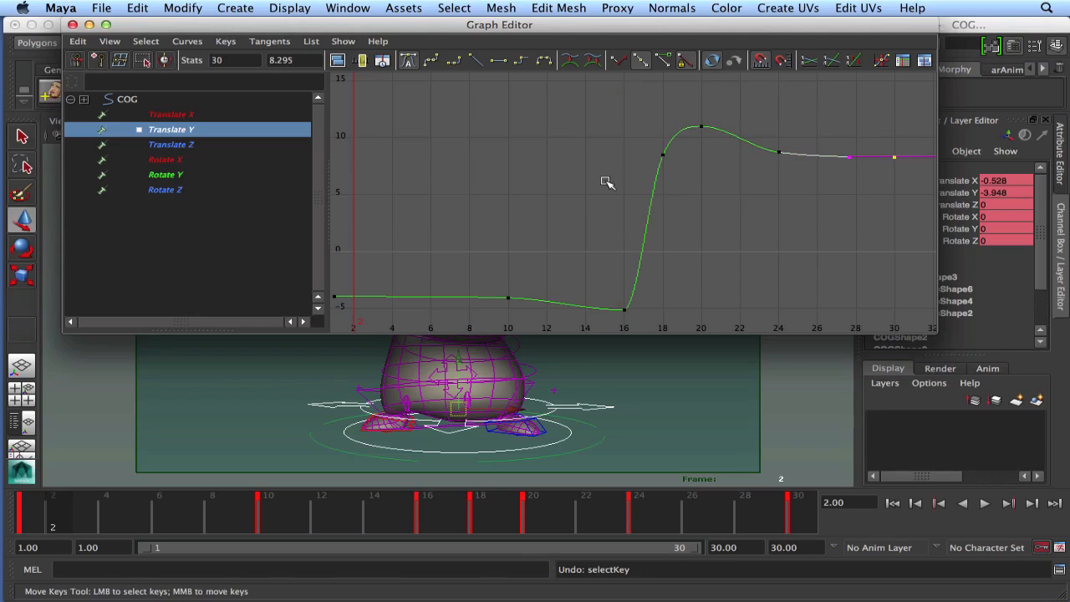
Scrub to frame 18, select the COG's Translate Y key there, and shrink the Graph Editor to uncover the character.
right_click_drag(523, 216, 539, 193, "alt+shift")
mouse_move(98, 501)
left_mouse_down()
mouse_move(589, 535)
mouse_move(284, 530)
mouse_move(631, 539)
mouse_move(355, 541)
mouse_move(621, 546)
mouse_move(451, 545)
mouse_move(520, 555)
mouse_move(488, 553)
left_mouse_up()
left_click_drag(611, 119, 665, 184)
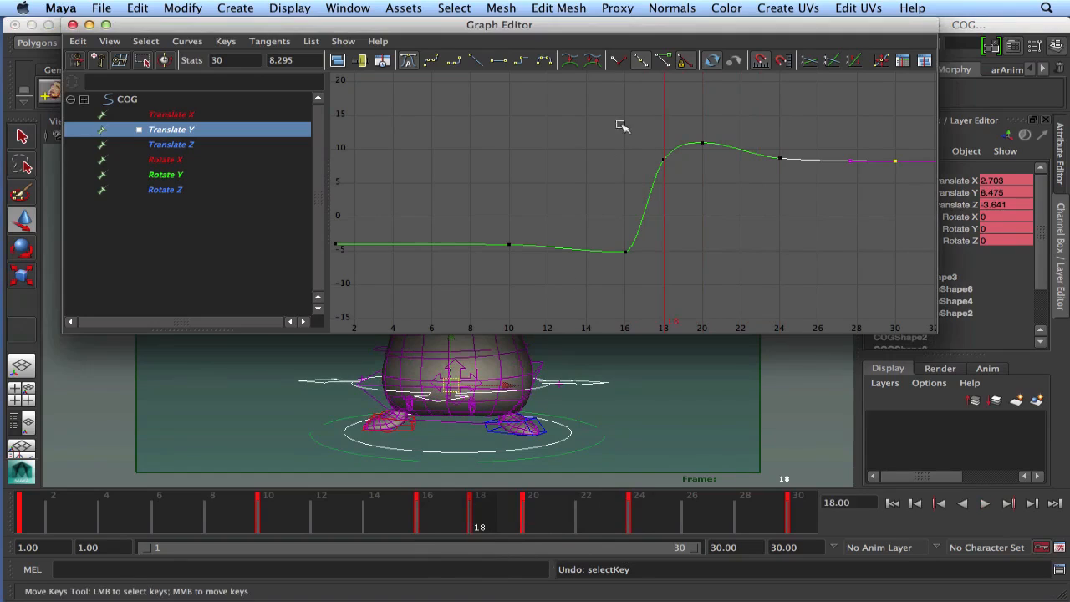
left_click_drag(809, 337, 797, 179)
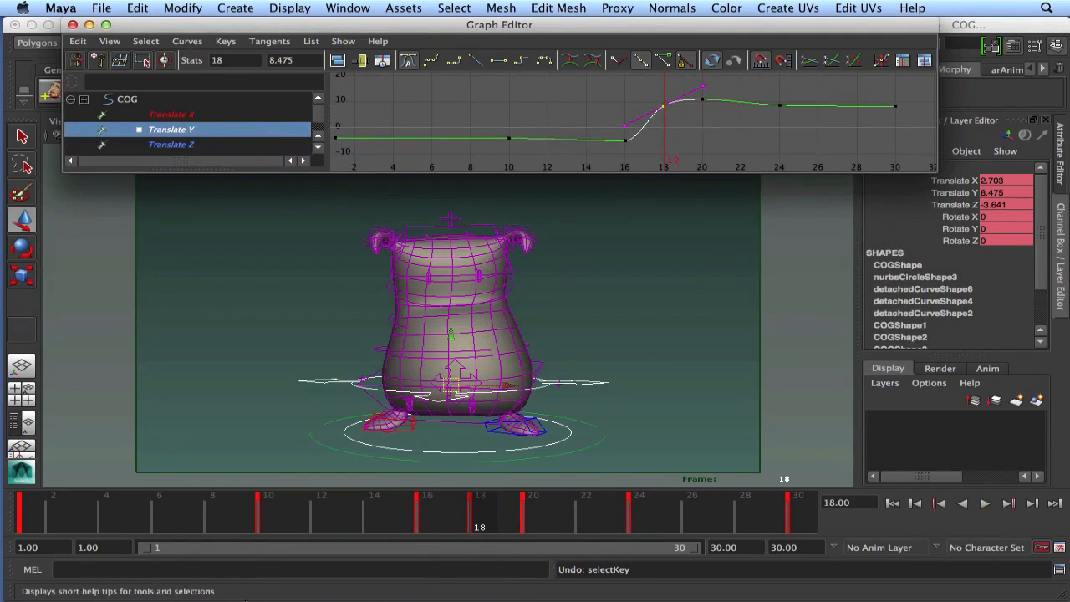
mouse_move(248, 509)
left_mouse_down()
mouse_move(584, 538)
mouse_move(489, 526)
left_mouse_up()
Try raising the COG's frame 18 Translate Y key to 14.195, play it back, lower it to 8.955, and undo the changes.
middle_click_drag(673, 140, 671, 109)
mouse_move(294, 505)
left_mouse_down()
mouse_move(354, 525)
mouse_move(666, 530)
left_mouse_up()
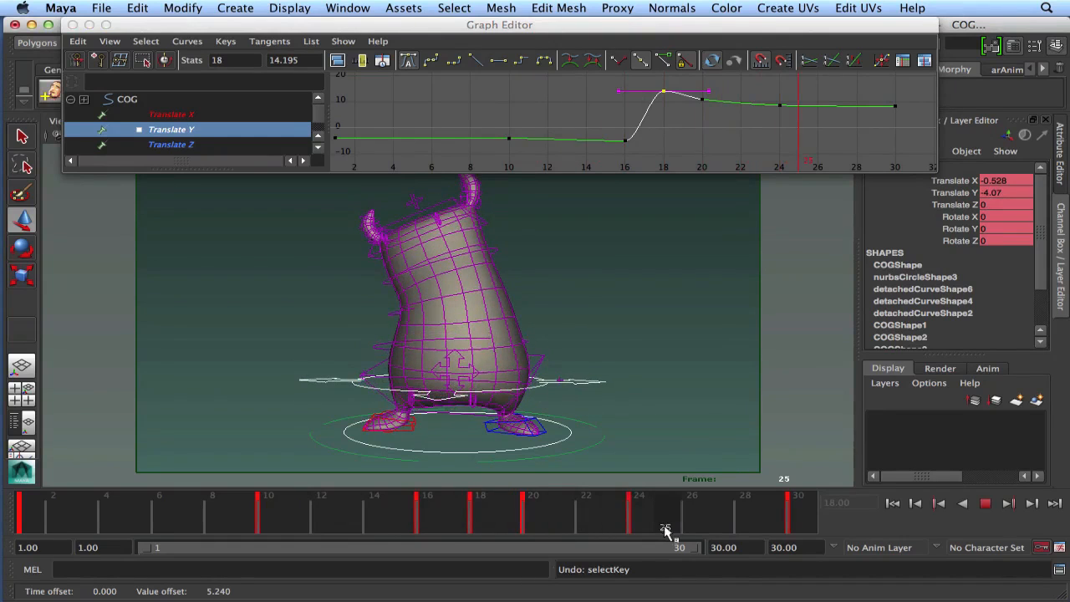
left_click(986, 504)
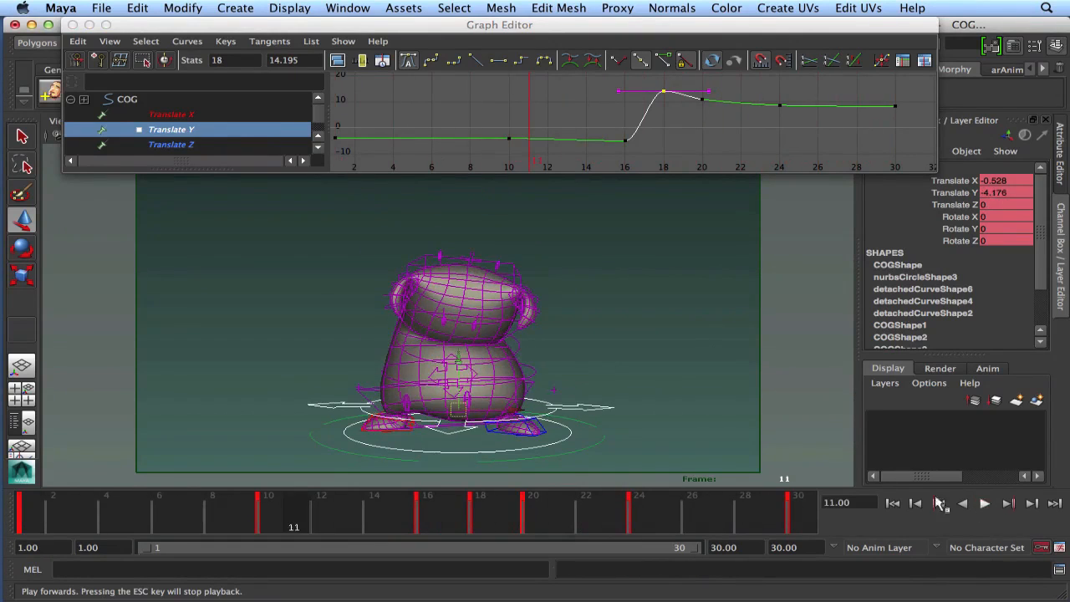
middle_click_drag(678, 106, 680, 127)
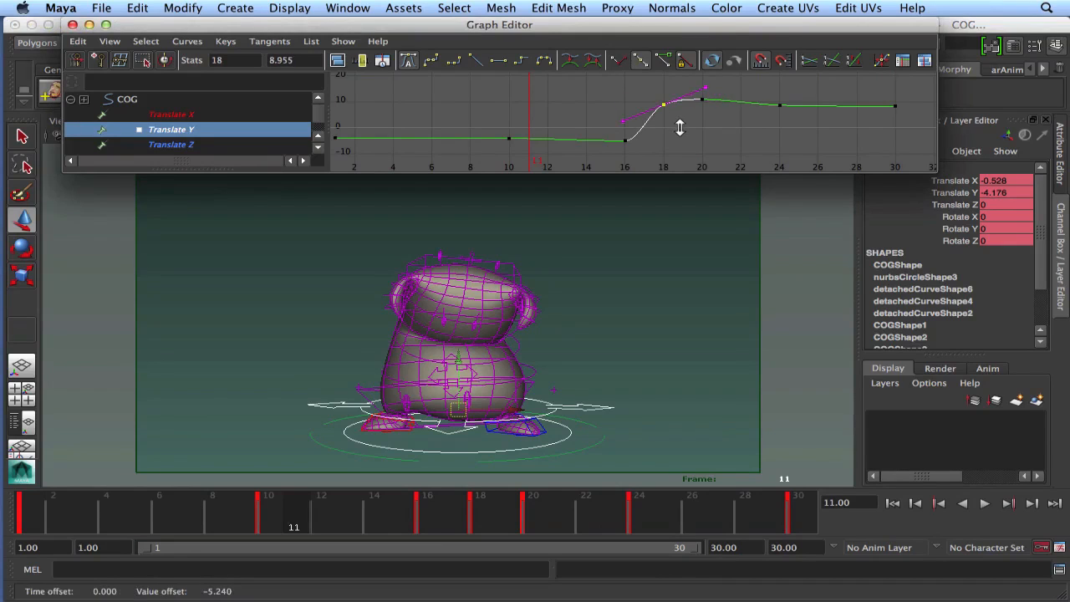
key("super+z")
key("super+z")
key("super+z")
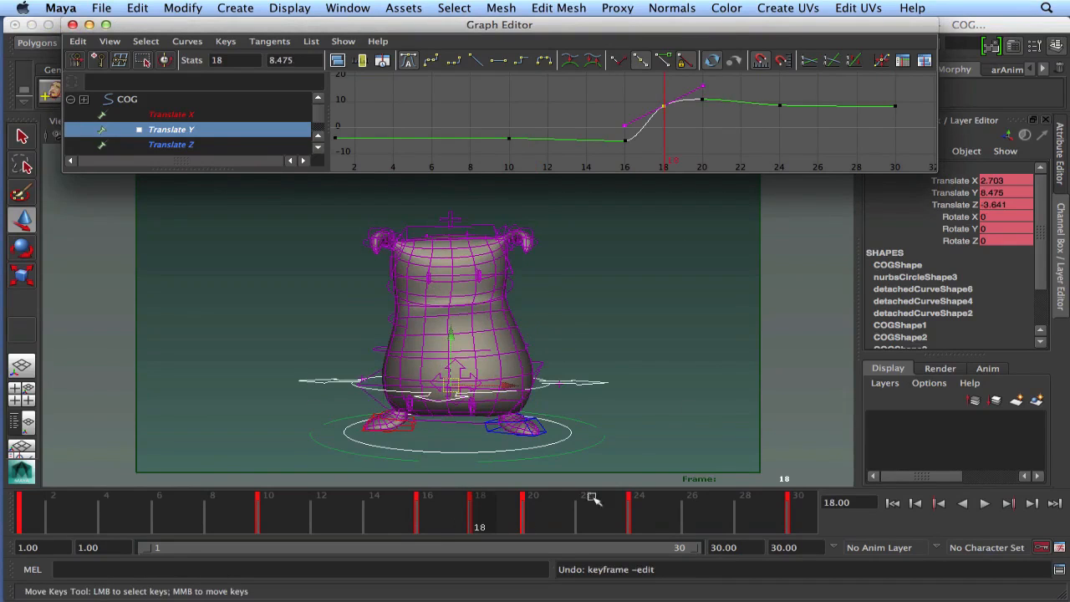
Scrub through the transition and raise the COG's Translate Y key at frame 20 to about 13.562.
left_click(373, 514)
key("alt+v")
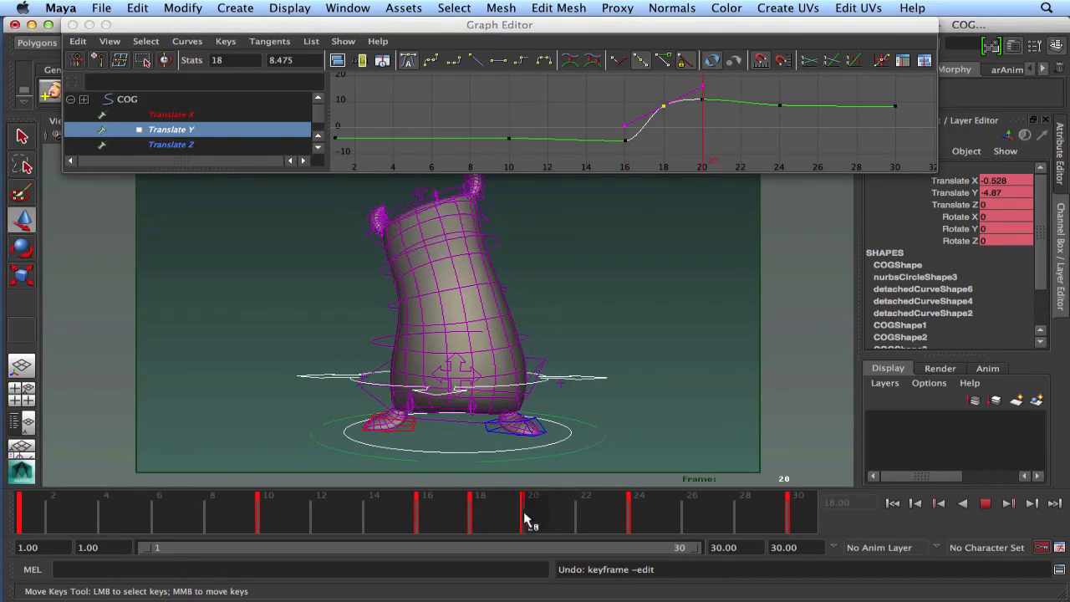
left_click_drag(457, 520, 557, 523)
left_click_drag(739, 80, 684, 125)
right_click_drag(735, 119, 737, 90, "alt+shift")
middle_click_drag(723, 108, 713, 150, "alt")
middle_click_drag(712, 132, 713, 119, "shift")
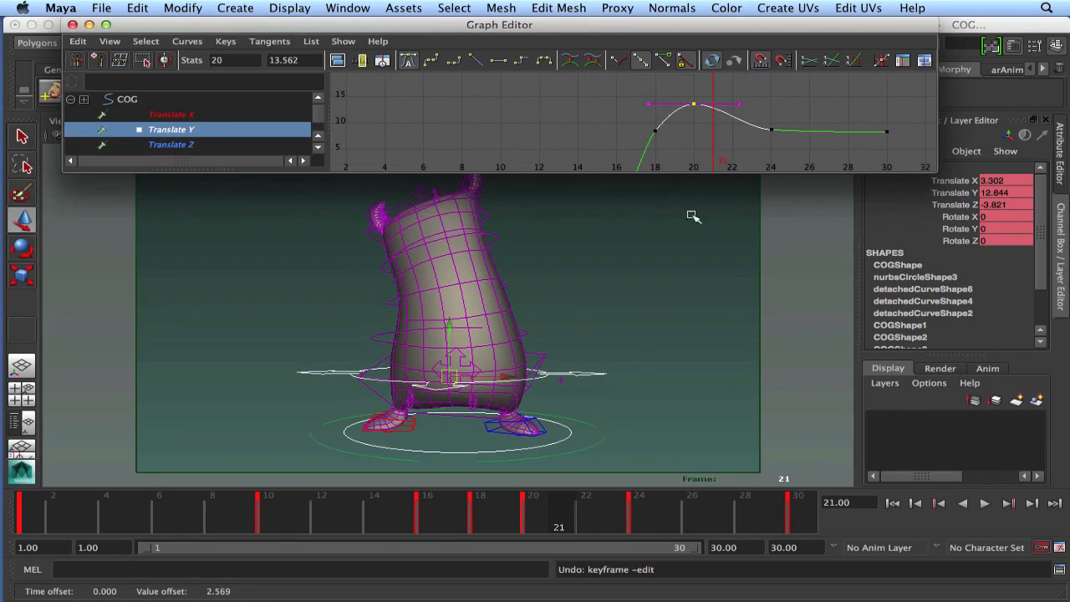
Try moving the COG sideways along X at frame 11, and undo the move.
mouse_move(470, 493)
left_mouse_down()
mouse_move(471, 509)
mouse_move(642, 524)
mouse_move(499, 521)
mouse_move(633, 526)
mouse_move(645, 516)
mouse_move(327, 518)
mouse_move(500, 524)
mouse_move(167, 509)
mouse_move(293, 519)
left_mouse_up()
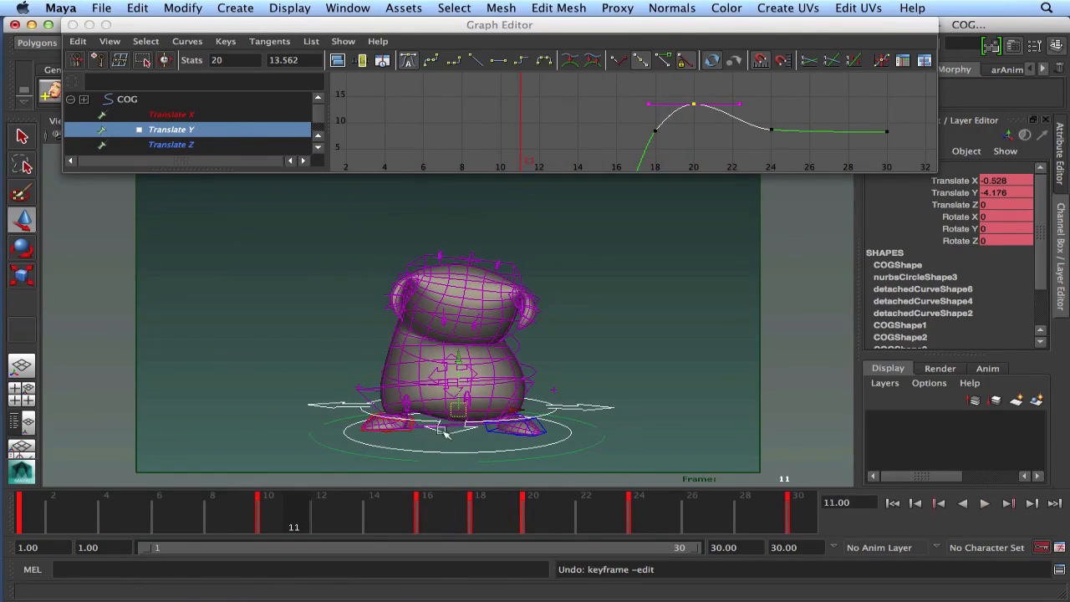
left_click_drag(513, 409, 465, 410)
left_click_drag(623, 416, 405, 415)
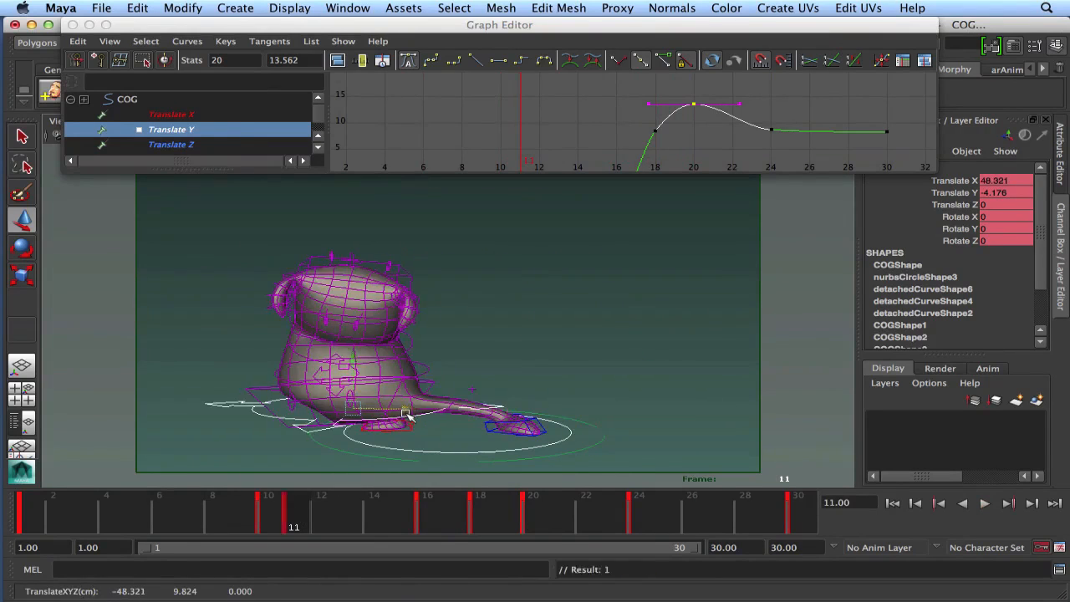
key("super+z")
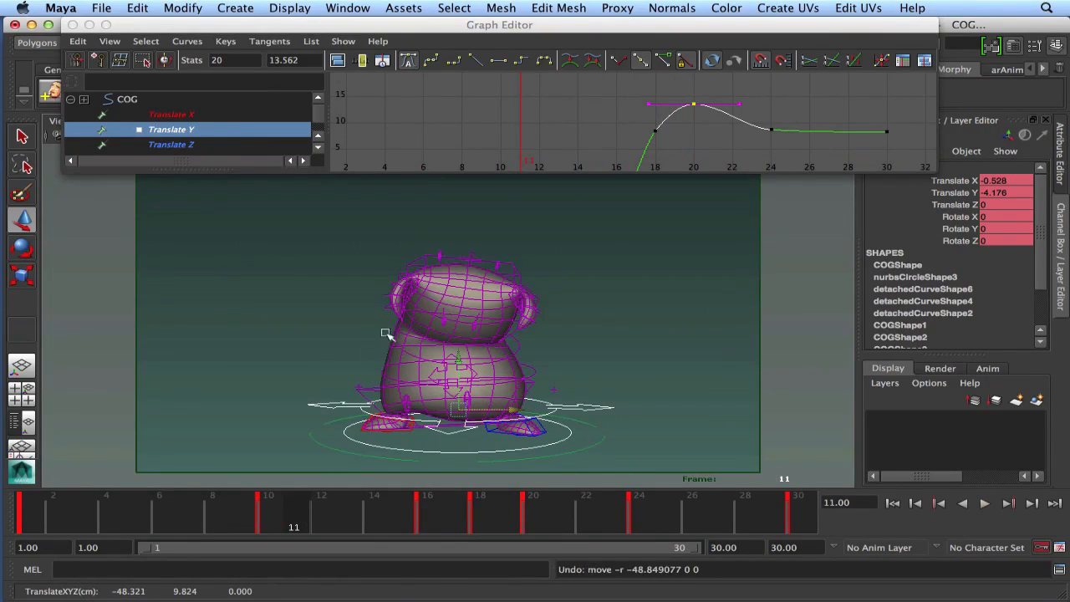
Display only the COG's Translate X curve and scrub through the animation to check its sideways motion.
key("Up")
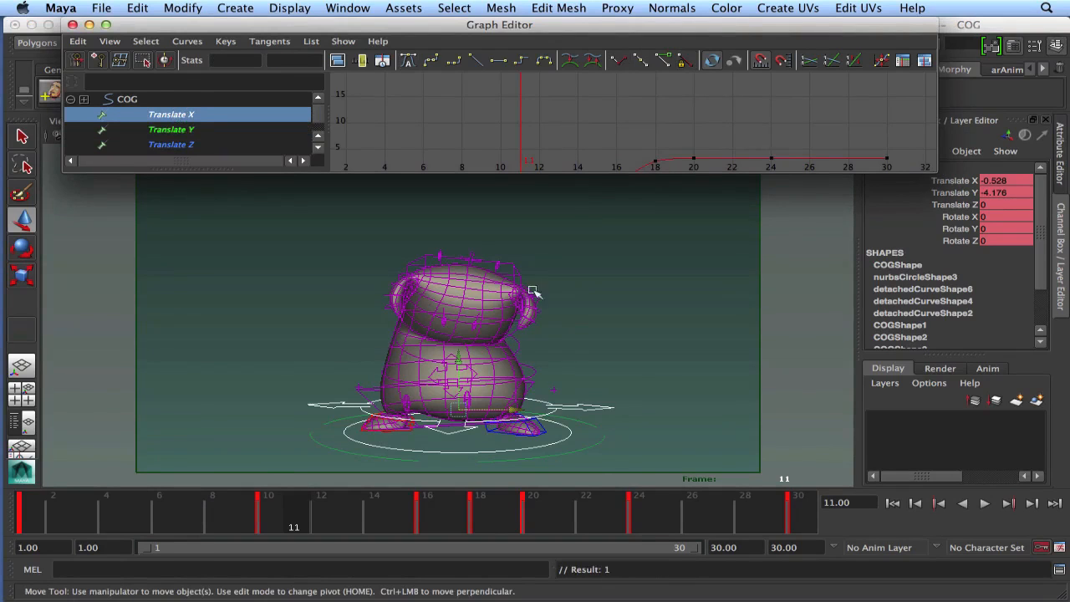
middle_click_drag(571, 140, 571, 114, "alt+shift")
mouse_move(571, 115)
right_mouse_down("alt+shift")
mouse_move(572, 131)
mouse_move(567, 119)
right_mouse_up("alt+shift")
middle_click_drag(549, 144, 554, 132, "alt")
key("alt+v")
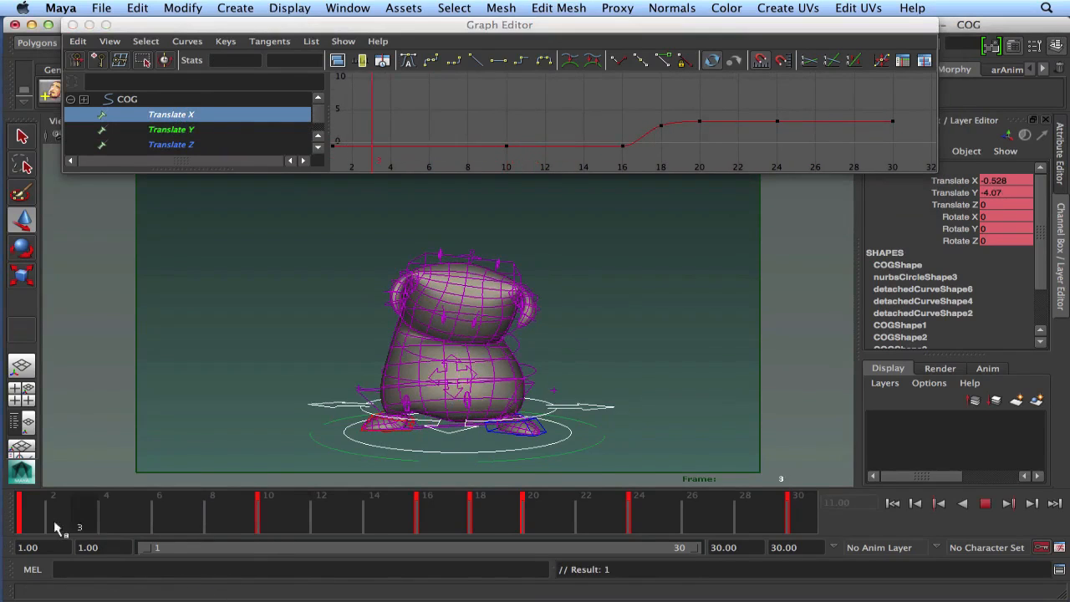
Try raising the COG's Translate X key at frame 18 to about 3.768, and undo the change.
left_click_drag(449, 533, 478, 530)
left_click_drag(632, 109, 671, 136)
middle_click_drag(671, 136, 667, 123)
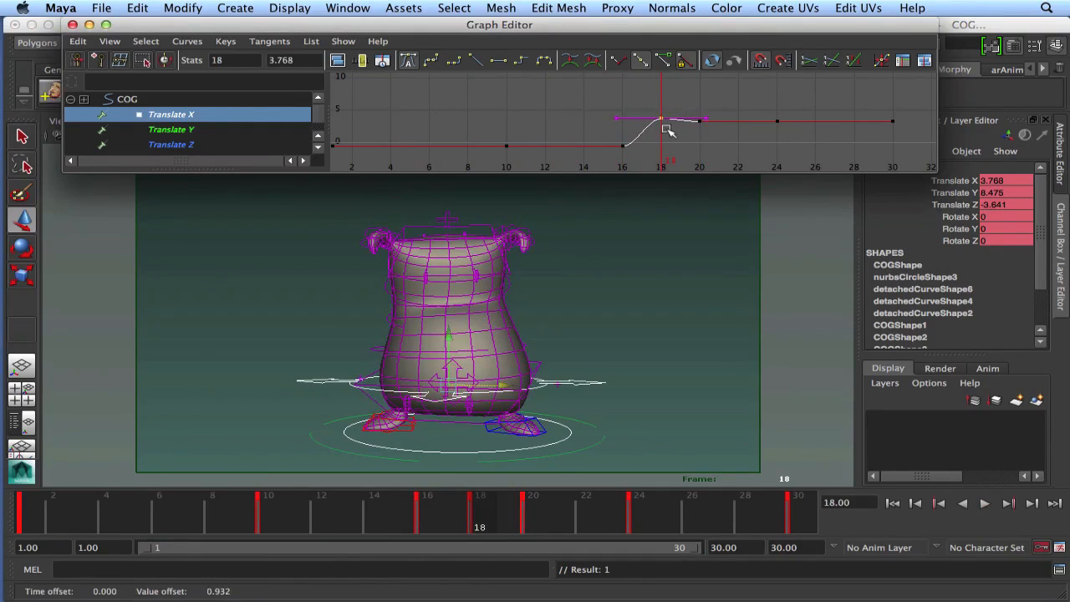
key("z")
Try lowering the COG's Translate X key at frame 16, scrub through the transition, and undo the change.
right_click_drag(605, 171, 622, 137, "alt")
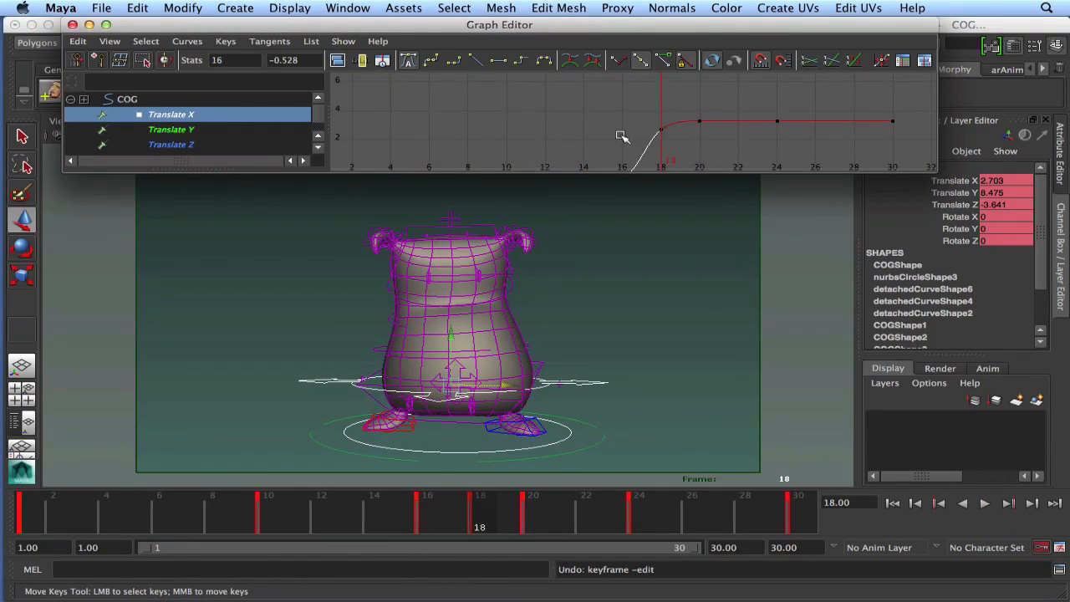
middle_click_drag(609, 156, 595, 113, "alt")
right_click_drag(595, 132, 595, 110, "alt+shift")
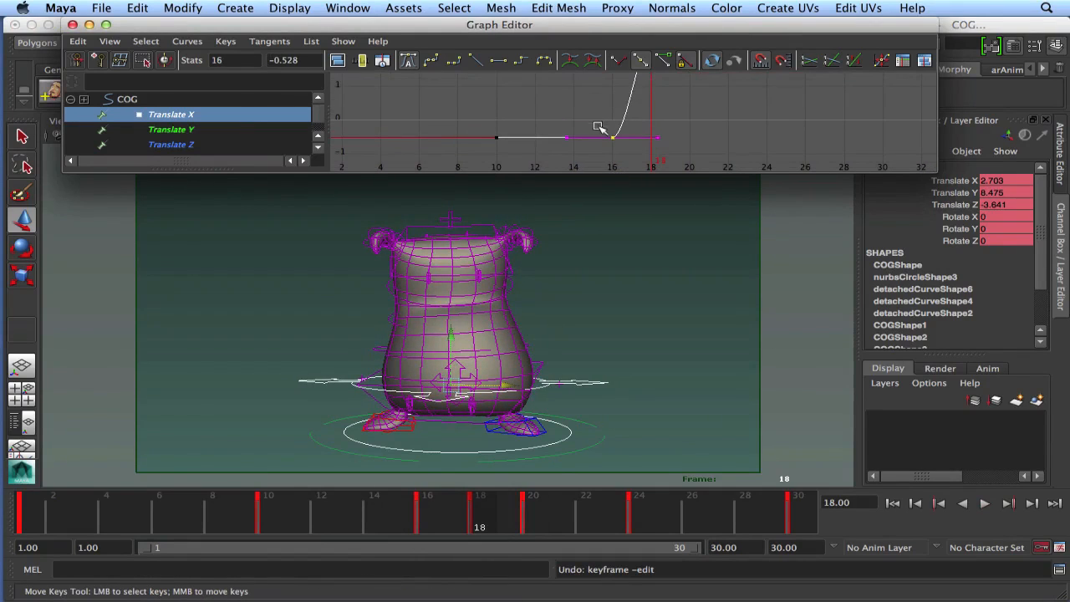
key("comma")
middle_click_drag(637, 132, 576, 320, "shift")
left_click_drag(200, 520, 476, 527)
key("alt+v")
mouse_move(248, 527)
left_mouse_down()
mouse_move(554, 501)
mouse_move(243, 553)
mouse_move(276, 557)
mouse_move(270, 550)
left_mouse_up()
key("z")
key("z")
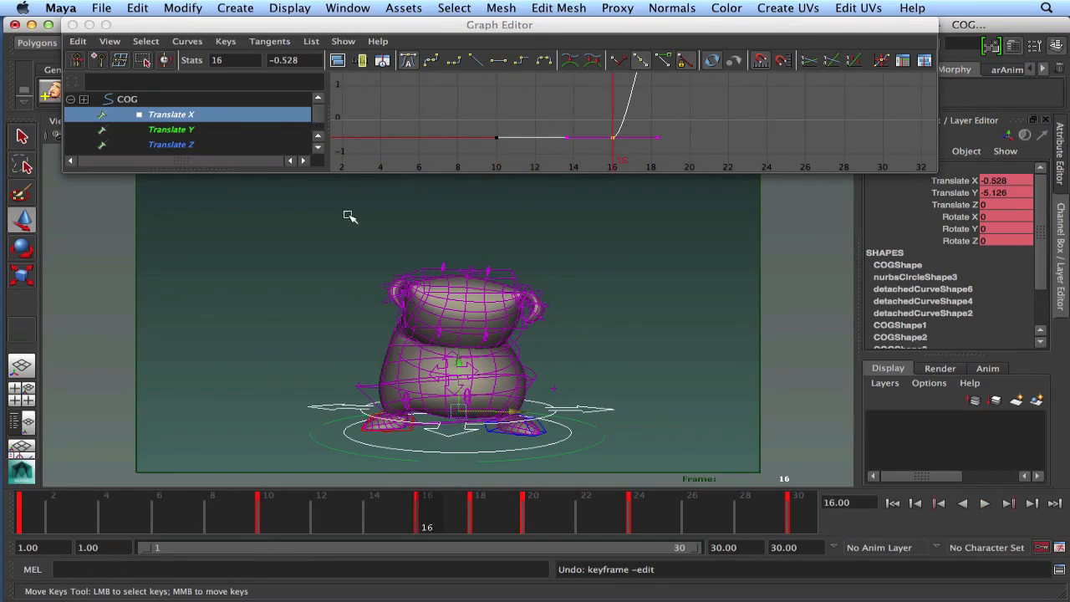
Raise the COG's Translate X key at frame 16 to about 1.736 and scrub through the transition.
mouse_move(272, 520)
left_mouse_down()
mouse_move(434, 520)
mouse_move(420, 527)
left_mouse_up()
middle_click_drag(623, 138, 620, 79)
key("a")
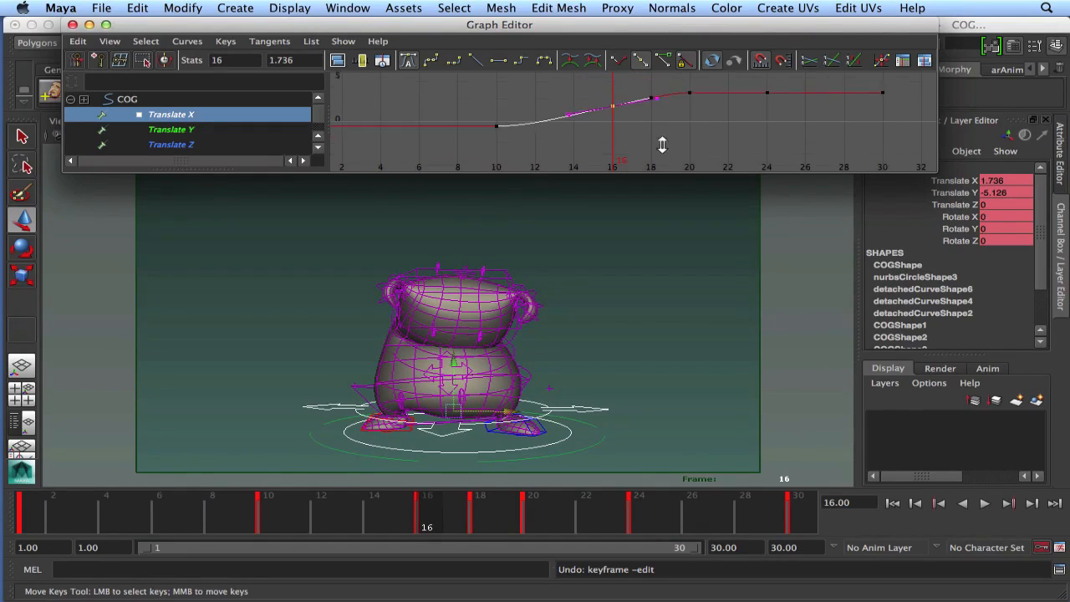
middle_click_drag(619, 126, 590, 131, "alt")
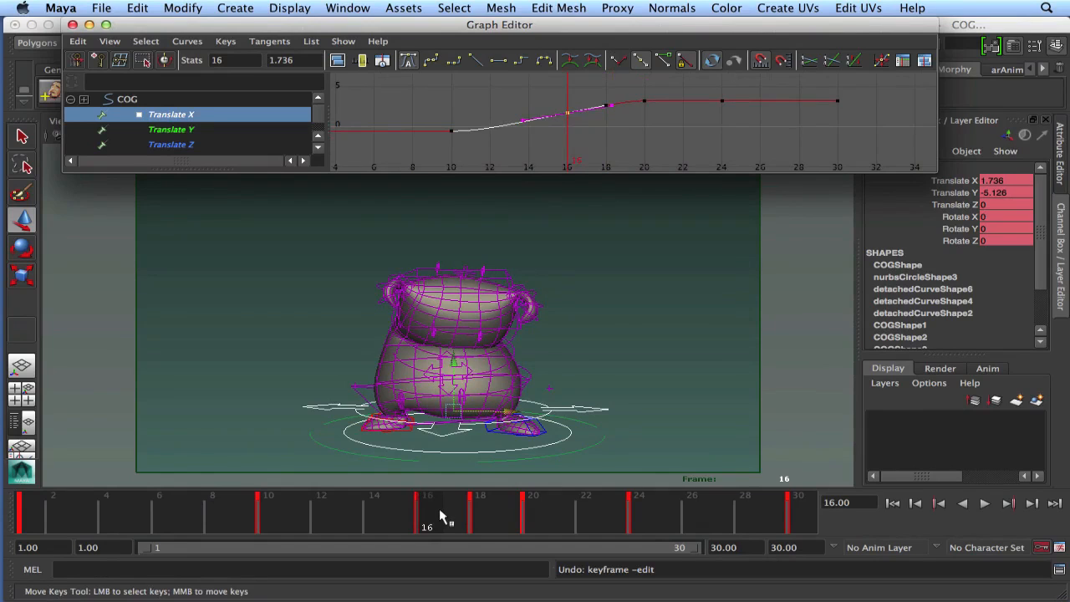
key("alt+v")
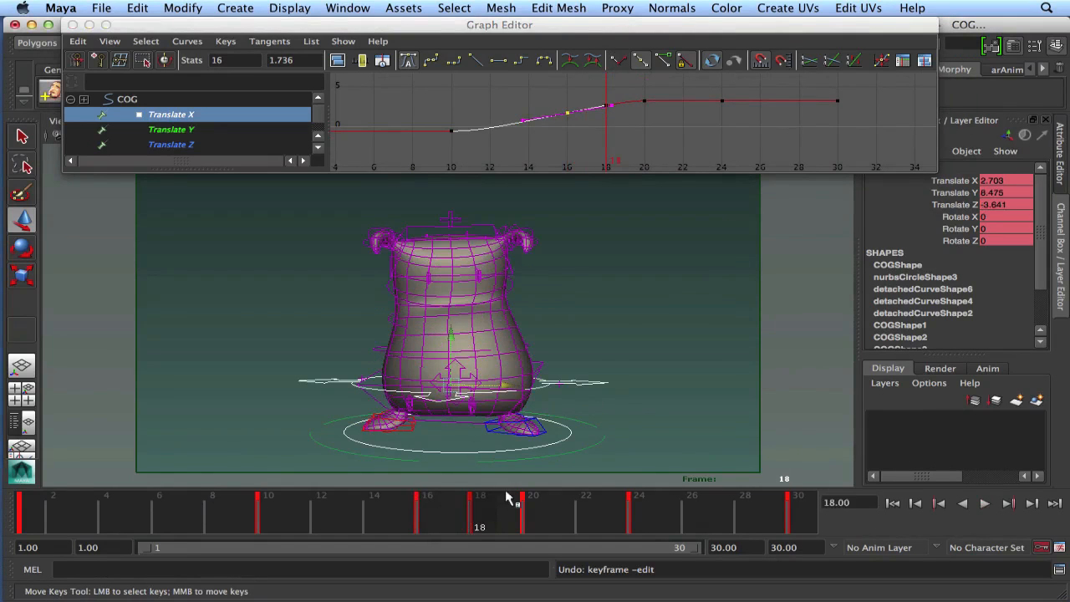
Delete the COG's keys at frame 18 and lower its Translate X keys at frames 20, 24 and 30 to about -0.735.
right_click(481, 517)
left_click(531, 347)
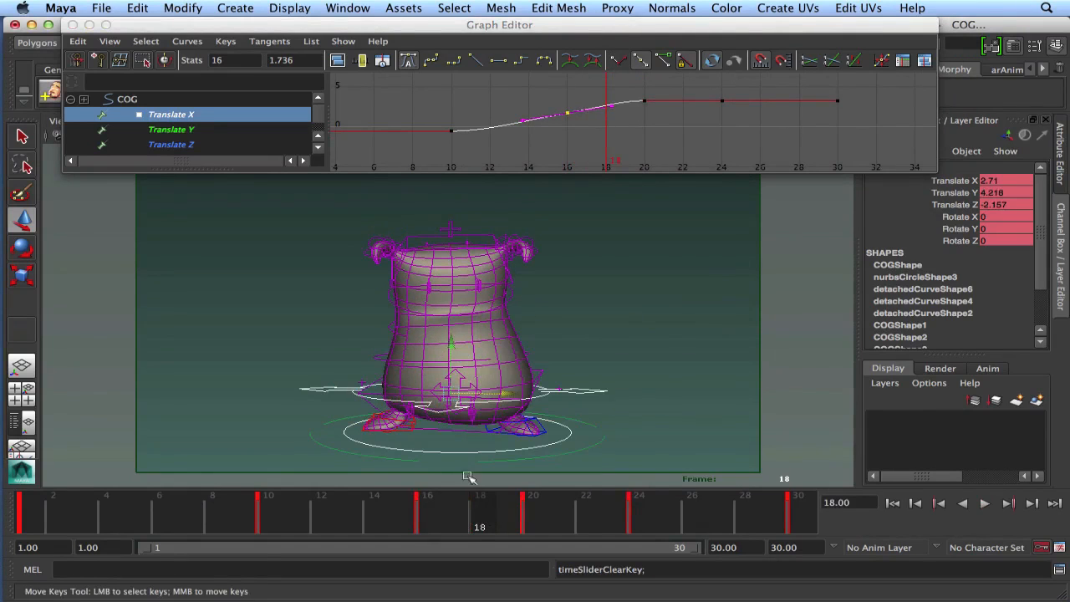
left_click(544, 506)
left_click_drag(623, 79, 949, 138)
middle_click_drag(735, 132, 736, 162)
mouse_move(262, 520)
left_mouse_down()
mouse_move(526, 543)
mouse_move(278, 550)
mouse_move(388, 553)
mouse_move(515, 534)
mouse_move(424, 543)
mouse_move(633, 547)
left_mouse_up()
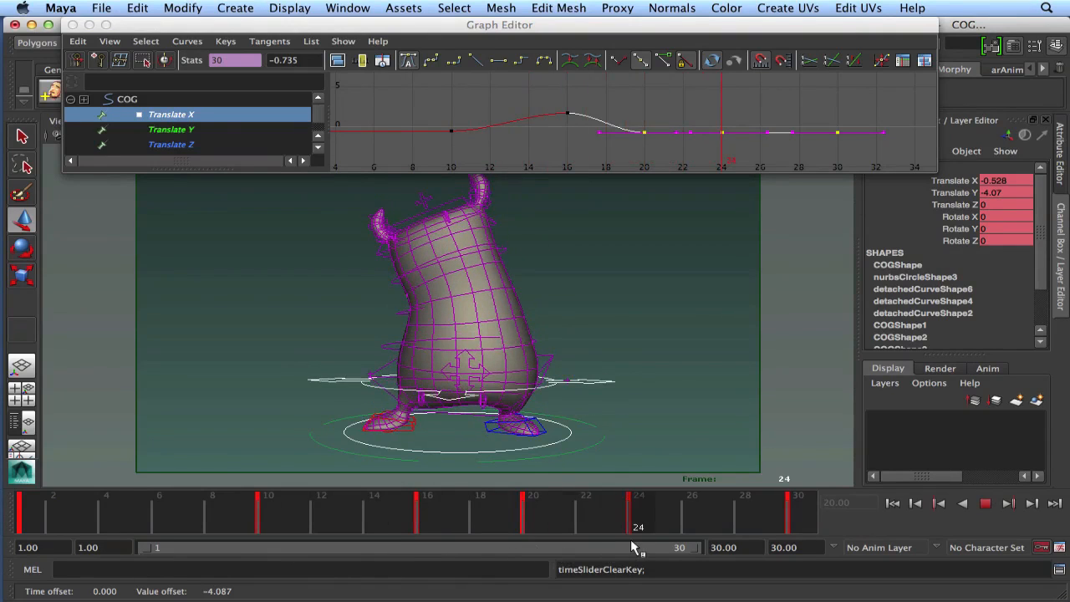
Raise the COG's Translate X keys at frames 24 and 30 to about 0.0977.
middle_click_drag(750, 171, 748, 164, "alt")
right_click_drag(748, 164, 744, 128, "alt+shift")
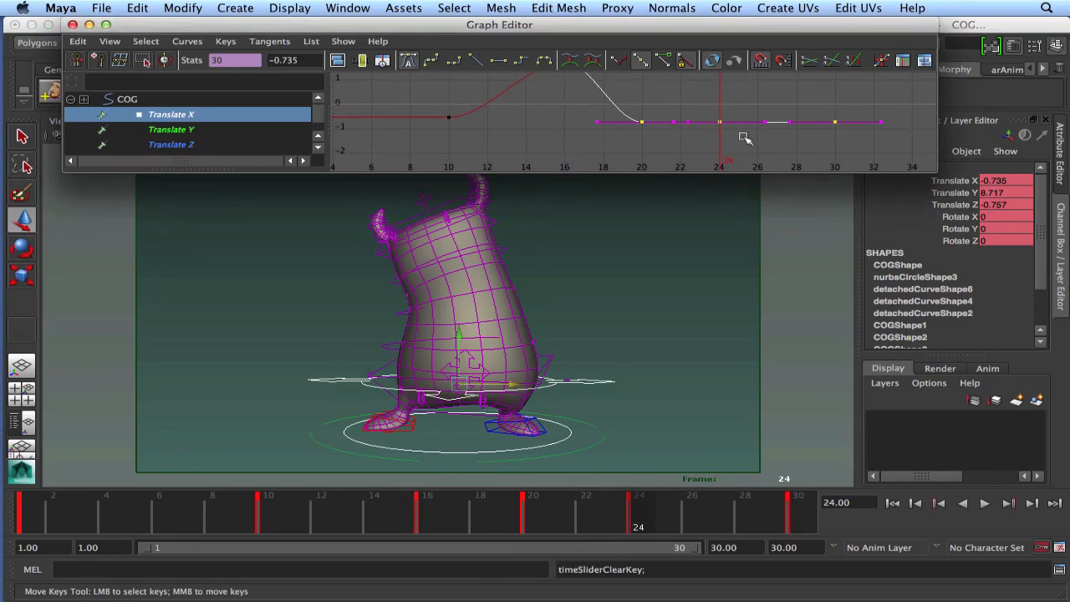
middle_click_drag(813, 145, 813, 124)
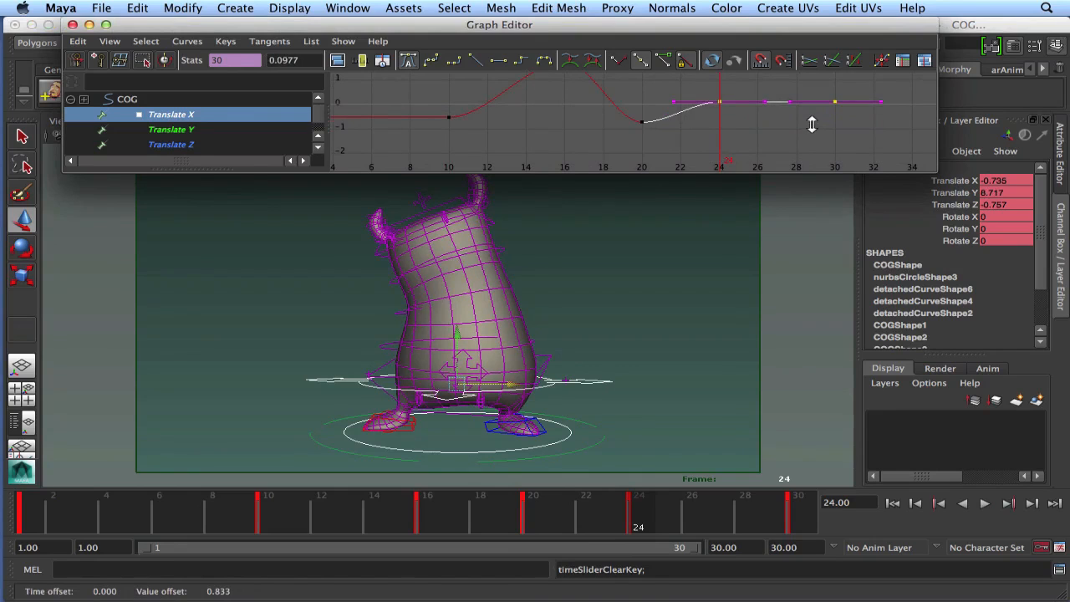
Play back the animation and scrub around frames 12 to 17 to examine the COG's side-to-side motion.
left_click(985, 504)
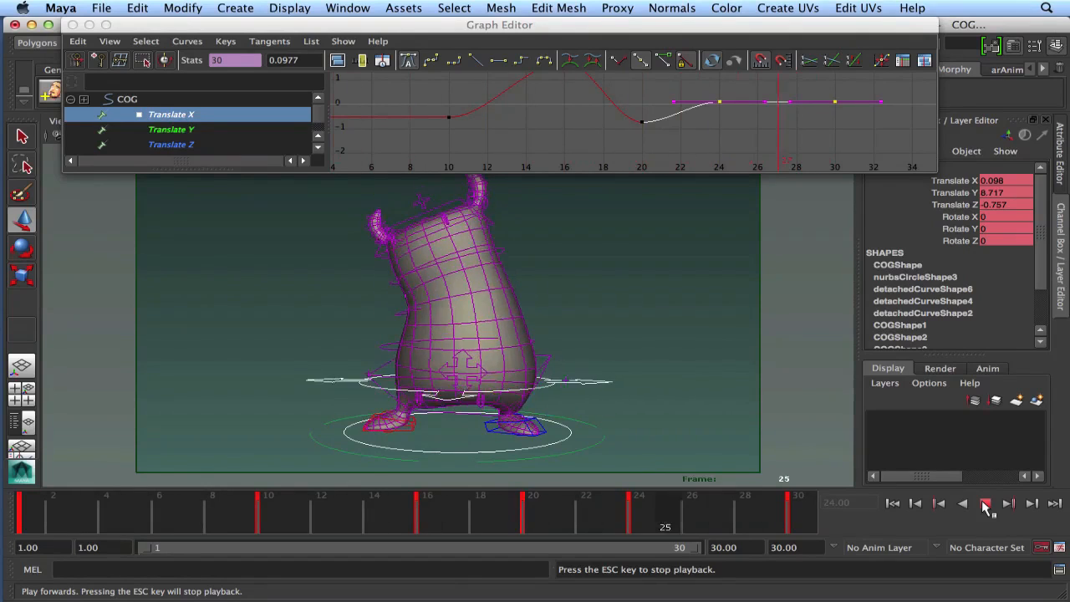
left_click(986, 504)
mouse_move(460, 502)
left_mouse_down()
mouse_move(449, 509)
mouse_move(506, 519)
mouse_move(373, 519)
mouse_move(504, 528)
mouse_move(305, 517)
left_mouse_up()
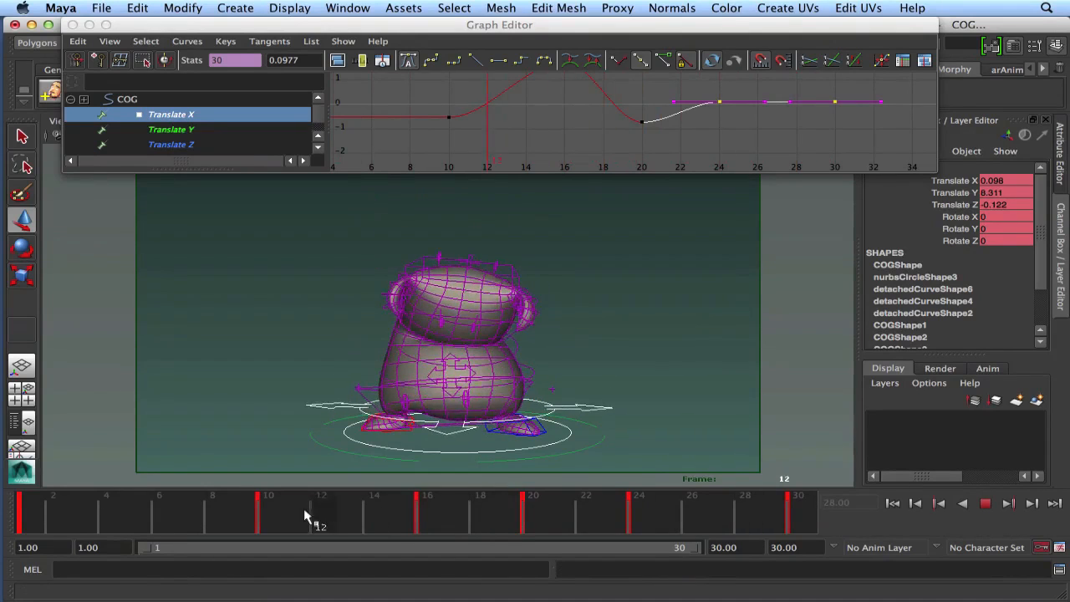
mouse_move(429, 523)
left_mouse_down()
mouse_move(514, 525)
mouse_move(352, 512)
left_mouse_up()
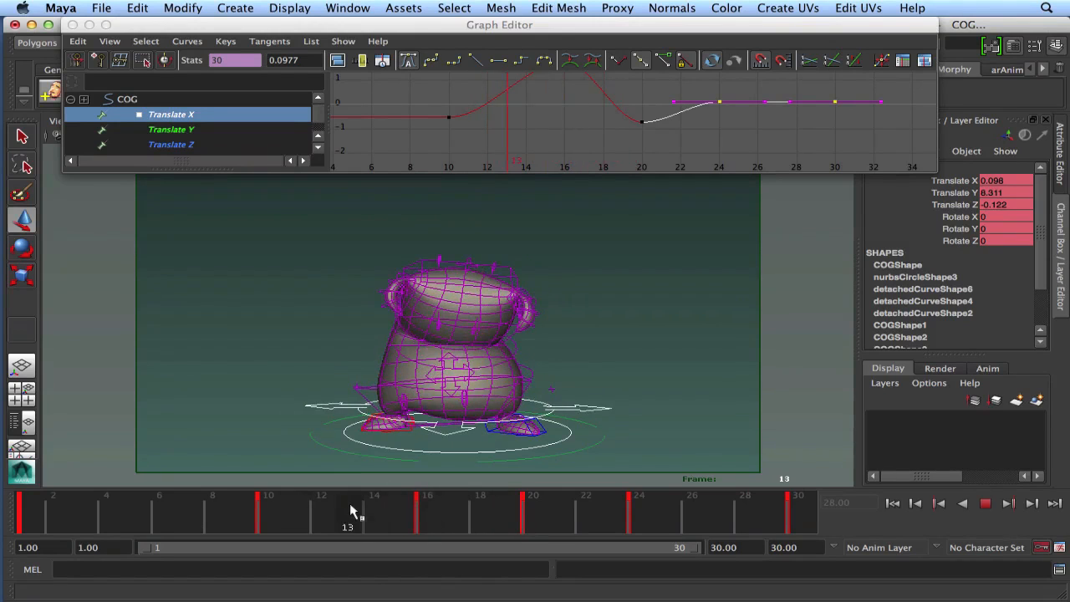
mouse_move(429, 525)
left_mouse_down()
mouse_move(582, 527)
mouse_move(382, 498)
mouse_move(588, 514)
mouse_move(402, 509)
mouse_move(452, 514)
left_mouse_up()
right_click_drag(634, 74, 625, 101, "alt+shift")
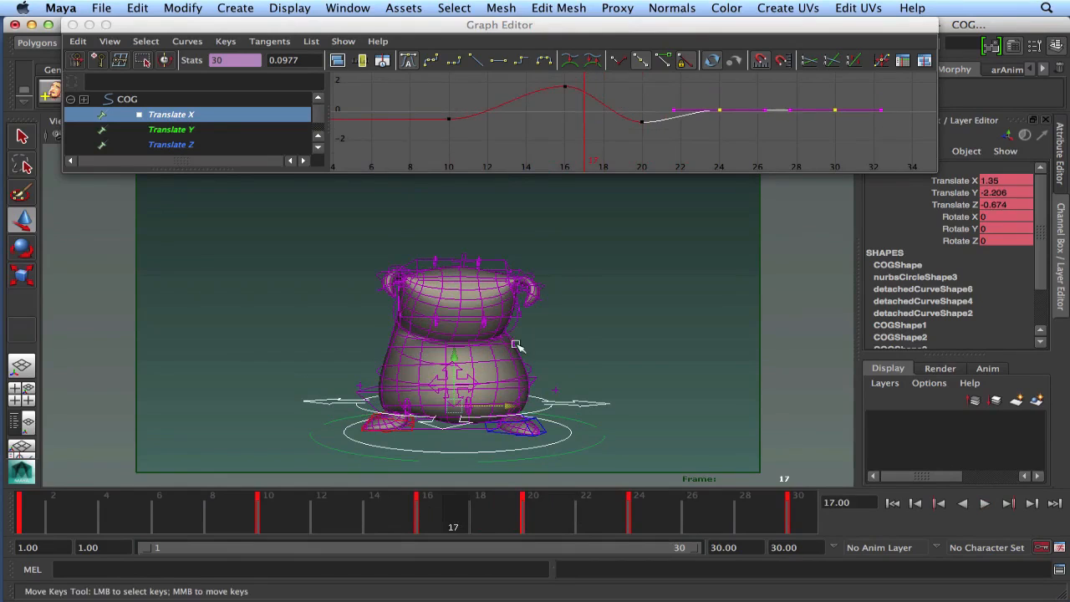
left_click_drag(369, 512, 383, 522)
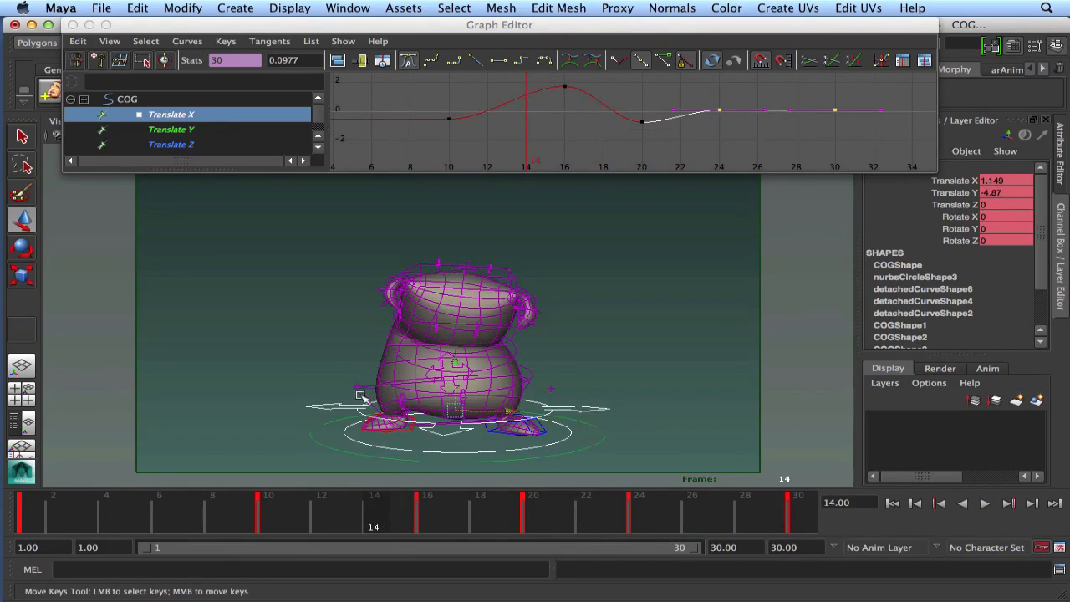
key("alt+v")
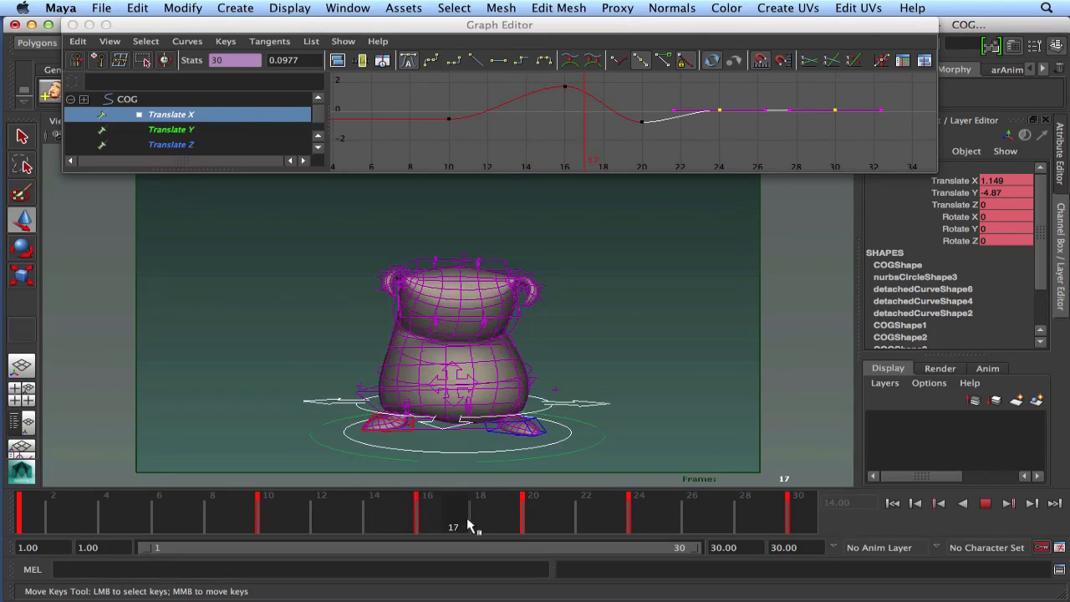
Try shifting the COG's Translate X keys at frames 16, 20 and 24 one frame later, undo the shift, and replay the animation.
left_click_drag(552, 527, 533, 512)
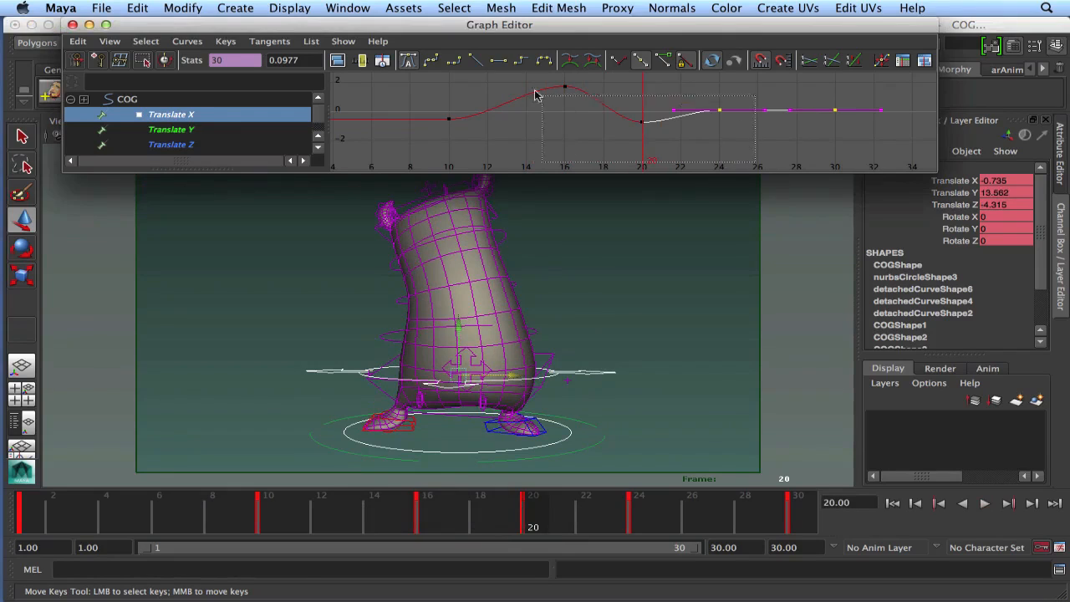
left_click(606, 112)
middle_click(669, 149)
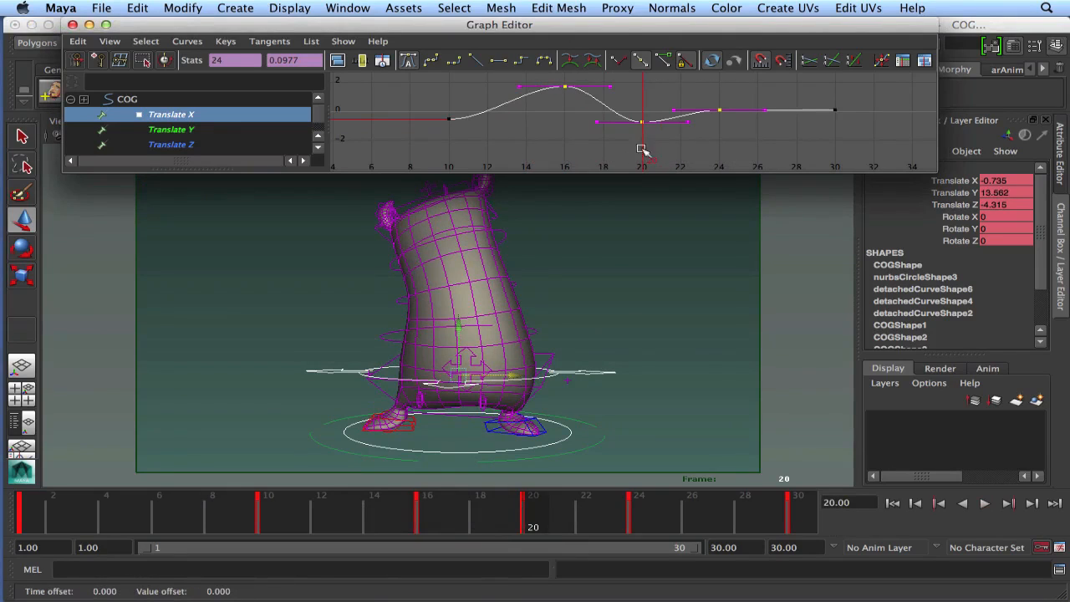
middle_click_drag(643, 151, 653, 148)
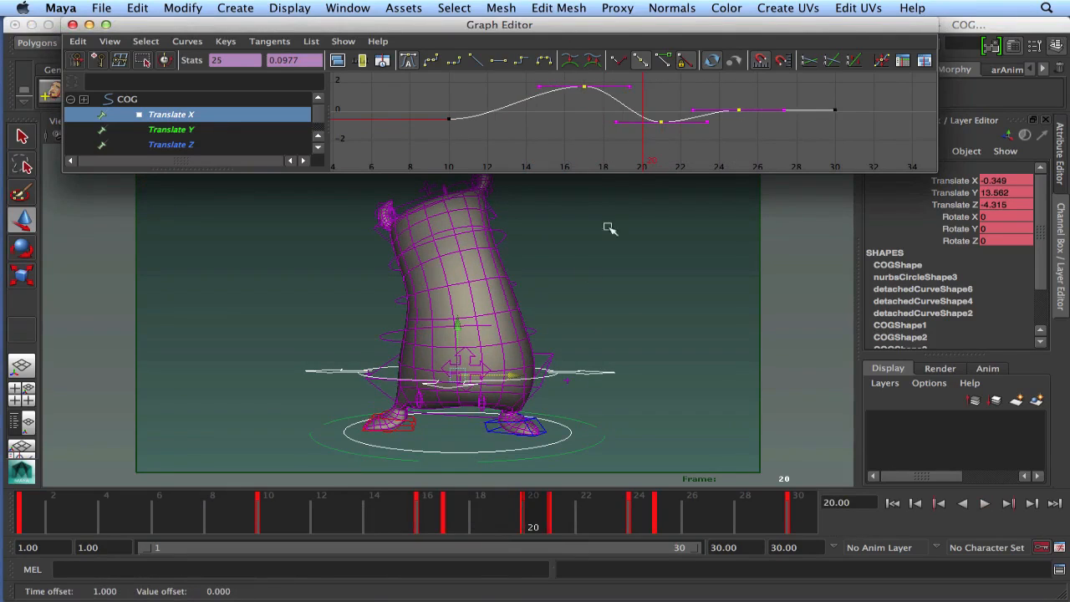
left_click_drag(447, 505, 427, 528)
key("ctrl+z")
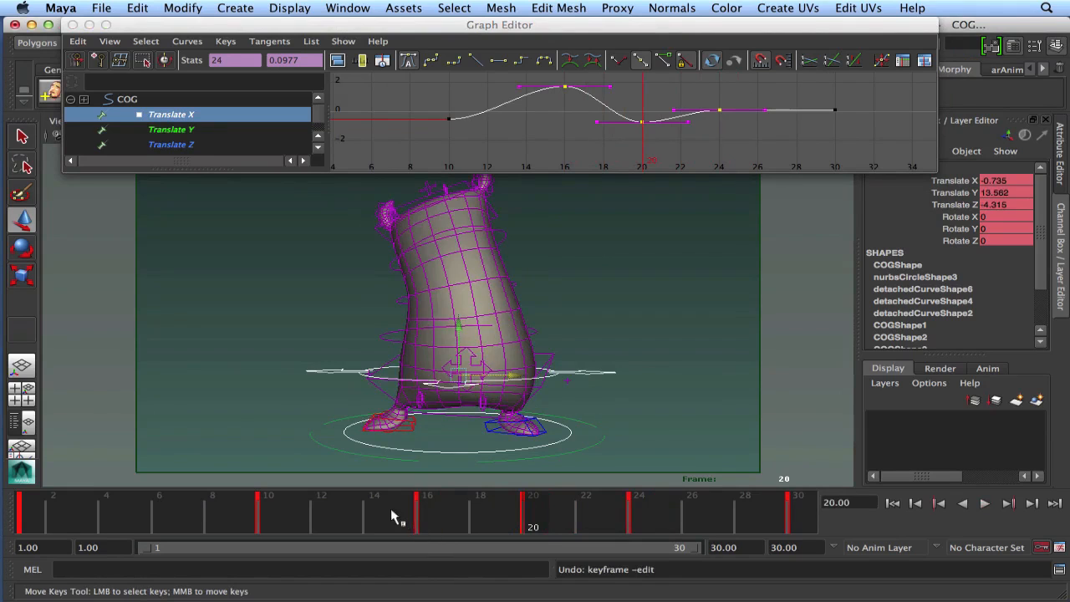
key("alt+v")
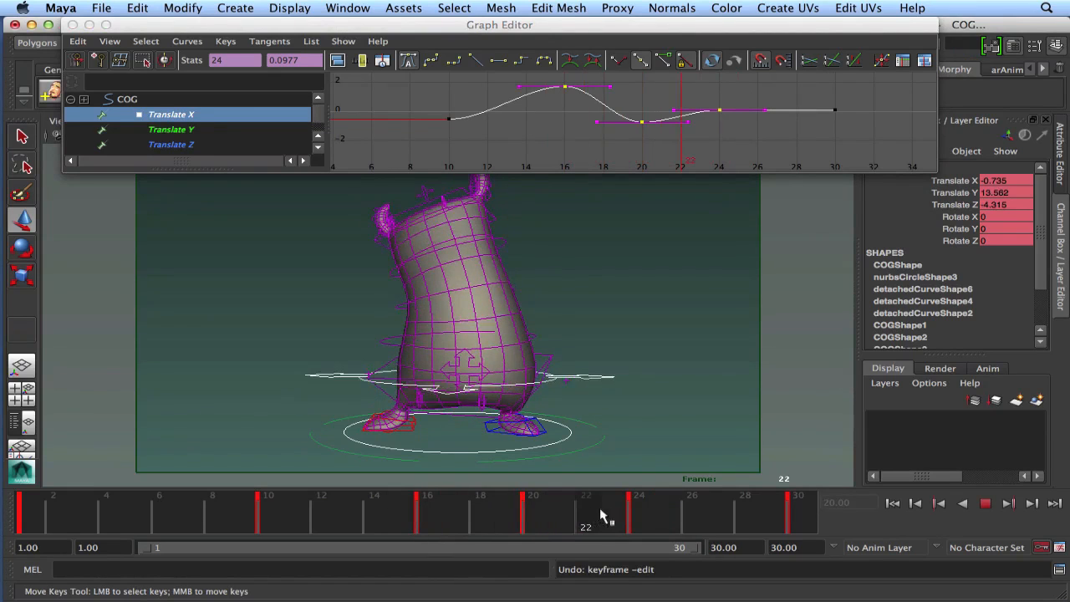
left_click(987, 504)
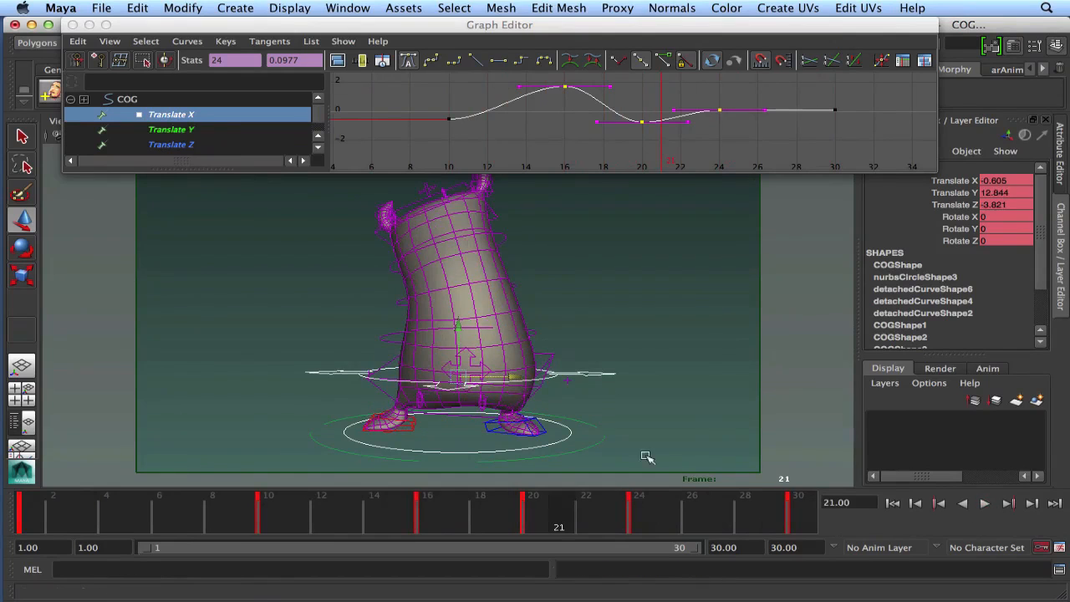
Display the COG's Translate Z curve, try and undo a Z move at frame 21, and scrub through the transition.
left_click(185, 145)
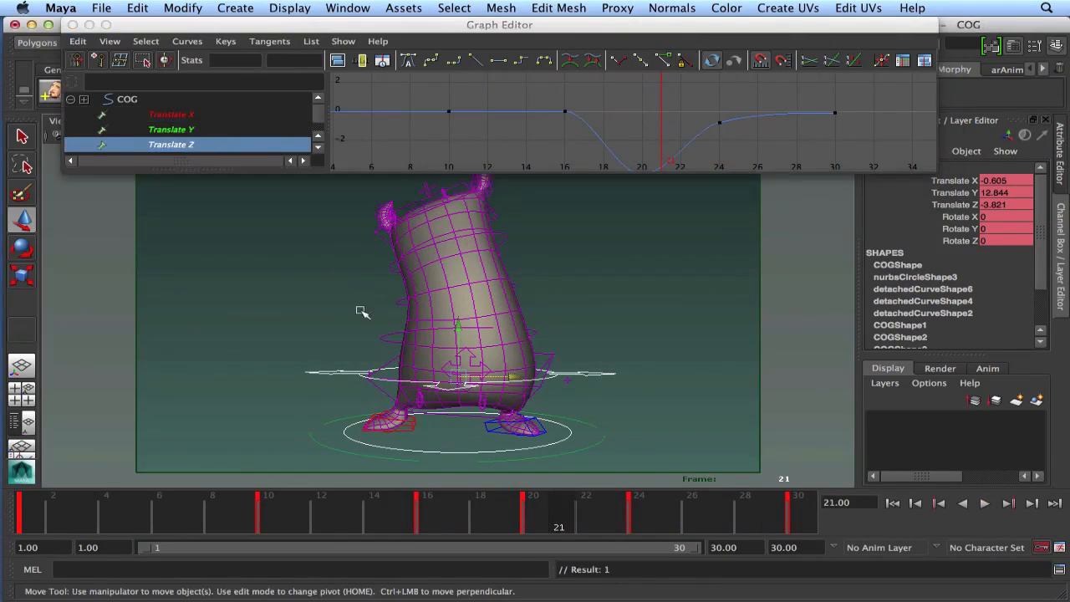
key("z")
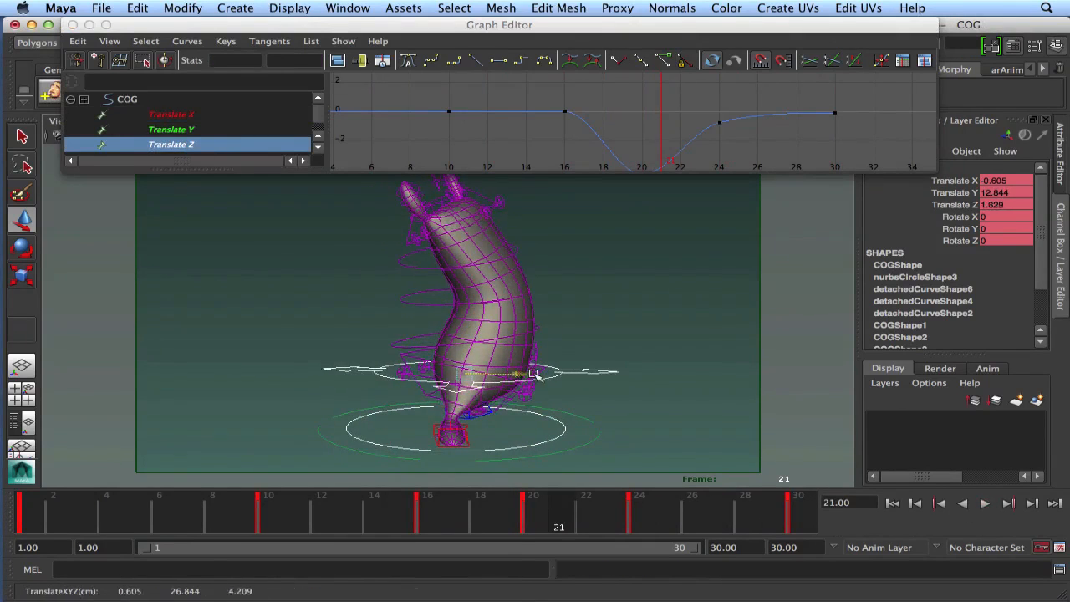
key("alt+v")
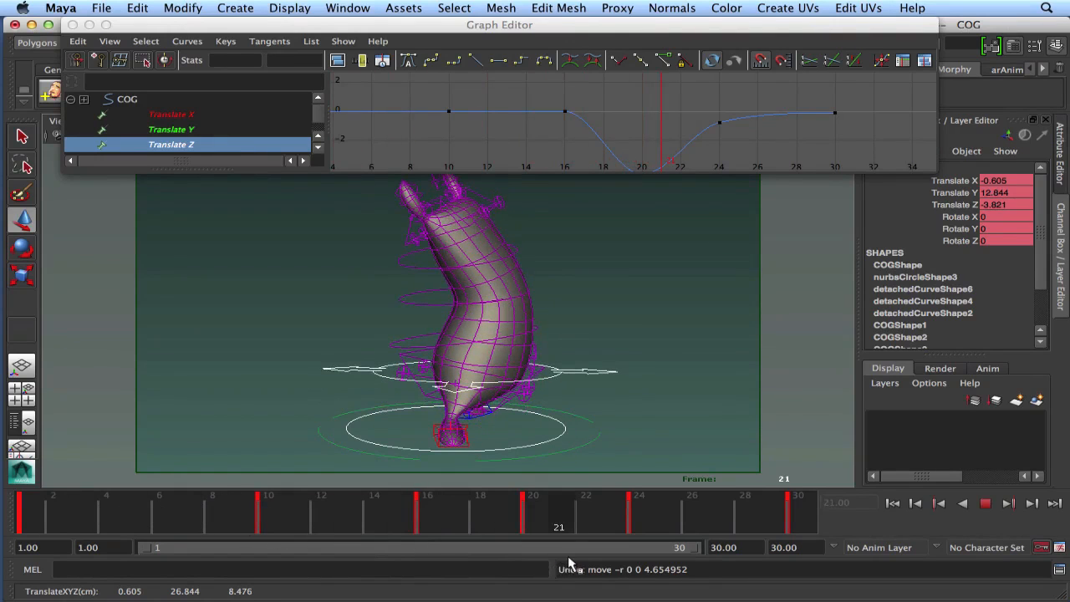
key("alt+v")
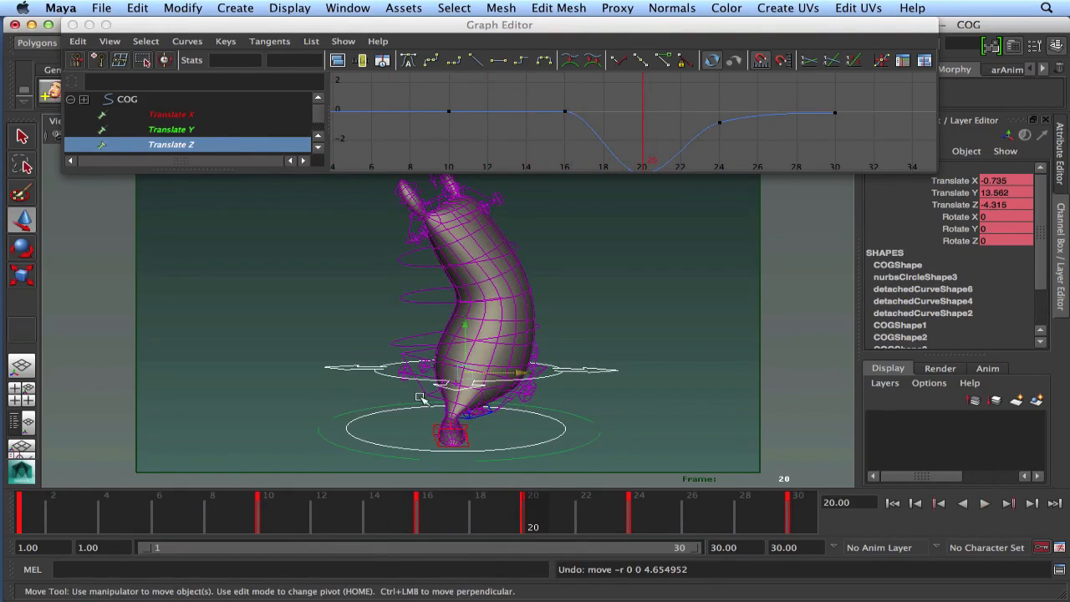
key("alt+v")
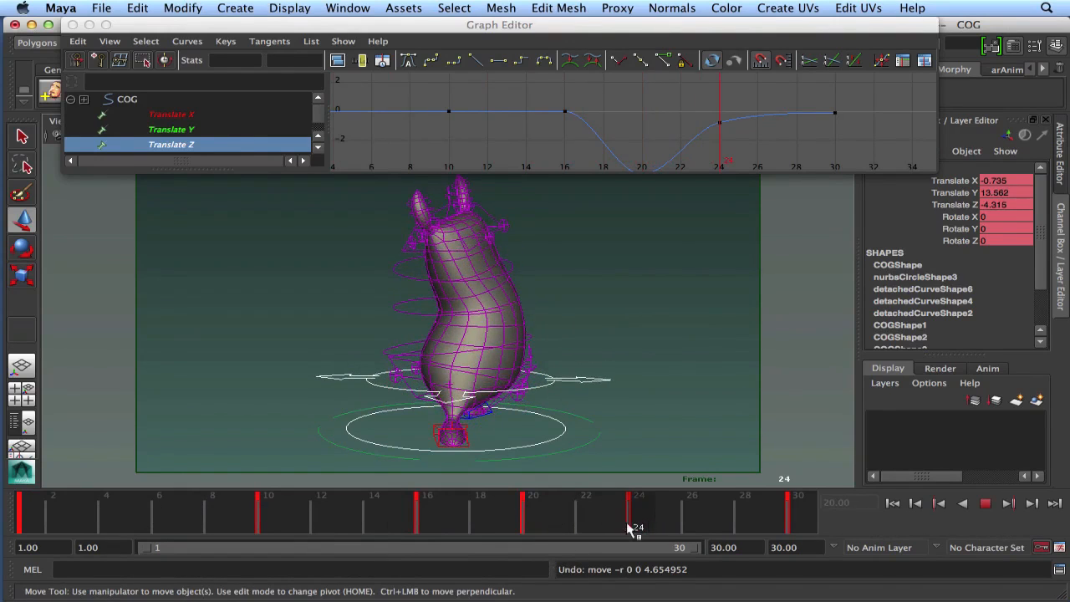
Raise the COG's Translate Z key at frame 16 to about 1.296.
left_click_drag(480, 527, 424, 536)
left_click_drag(612, 85, 545, 126)
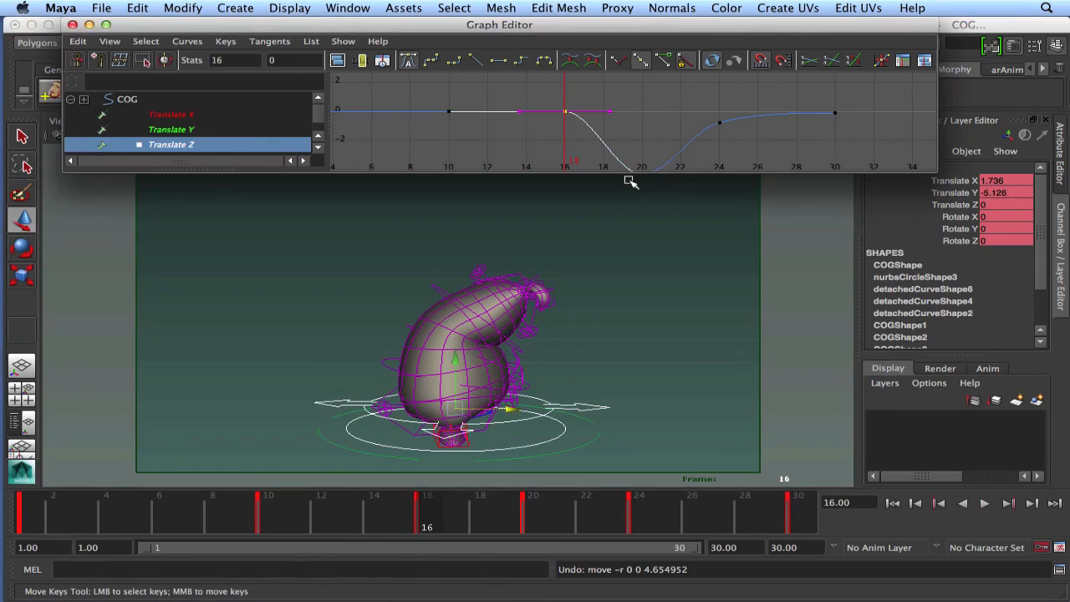
middle_click_drag(574, 125, 569, 103)
Raise the COG's Translate Z key at frame 10 to about 0.0997.
middle_click_drag(467, 123, 671, 133, "alt")
right_click_drag(672, 133, 644, 95, "alt+shift")
left_click_drag(622, 114, 668, 141)
middle_click_drag(668, 141, 664, 131)
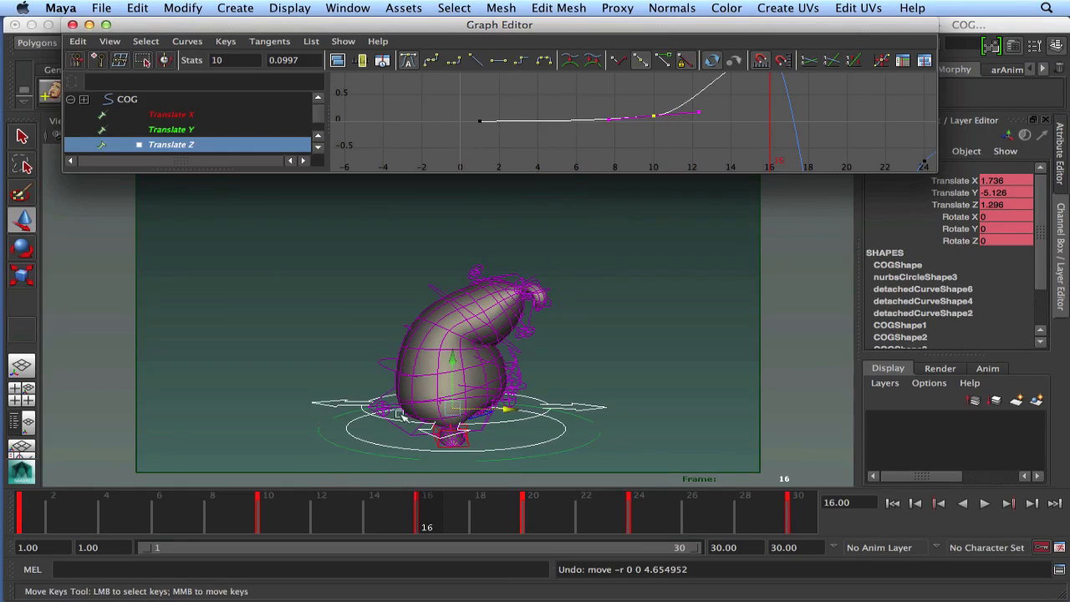
Scrub back through the timeline and play the animation to check the COG's motion.
left_click_drag(278, 507, 131, 530)
left_click_drag(268, 359, 230, 366, "alt")
left_click(985, 503)
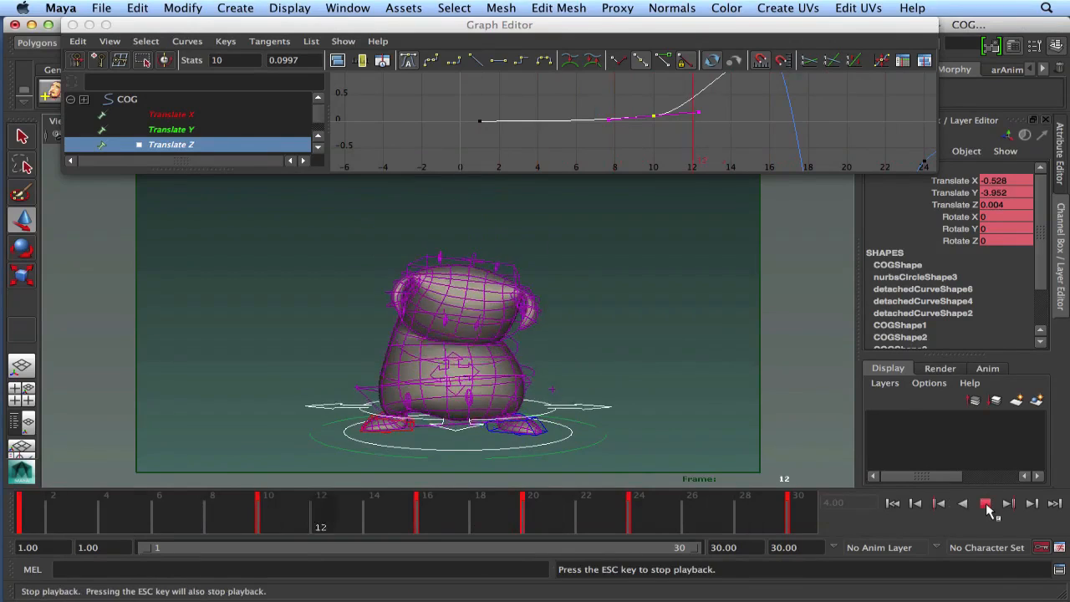
left_click(984, 504)
Select the IKHips control, show its full set of curves, and play the animation from frame 1 to frame 10.
left_click(358, 391)
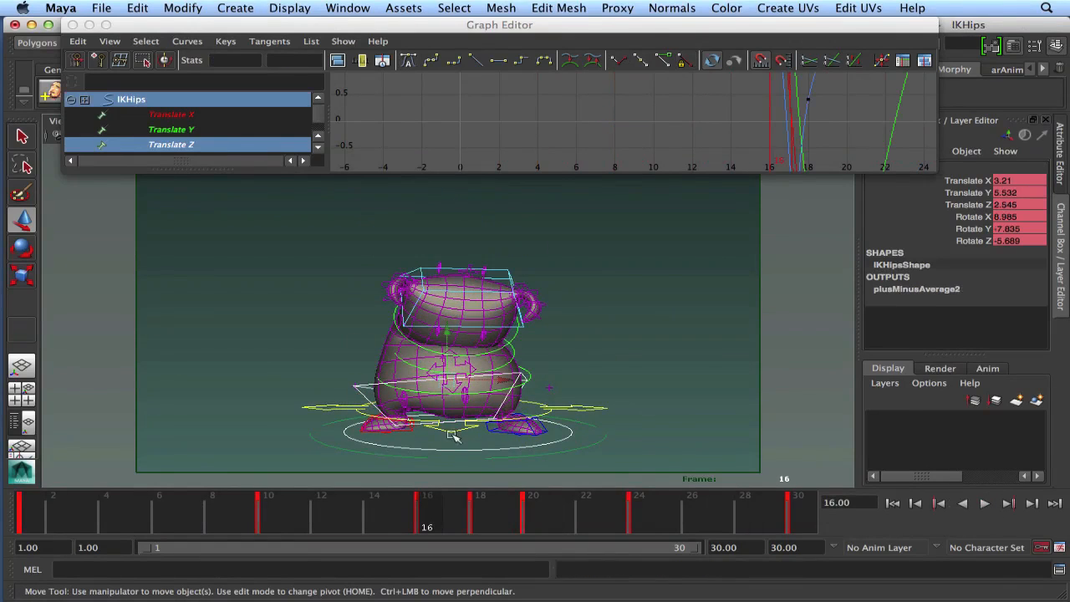
right_click_drag(580, 109, 591, 137, "alt+shift")
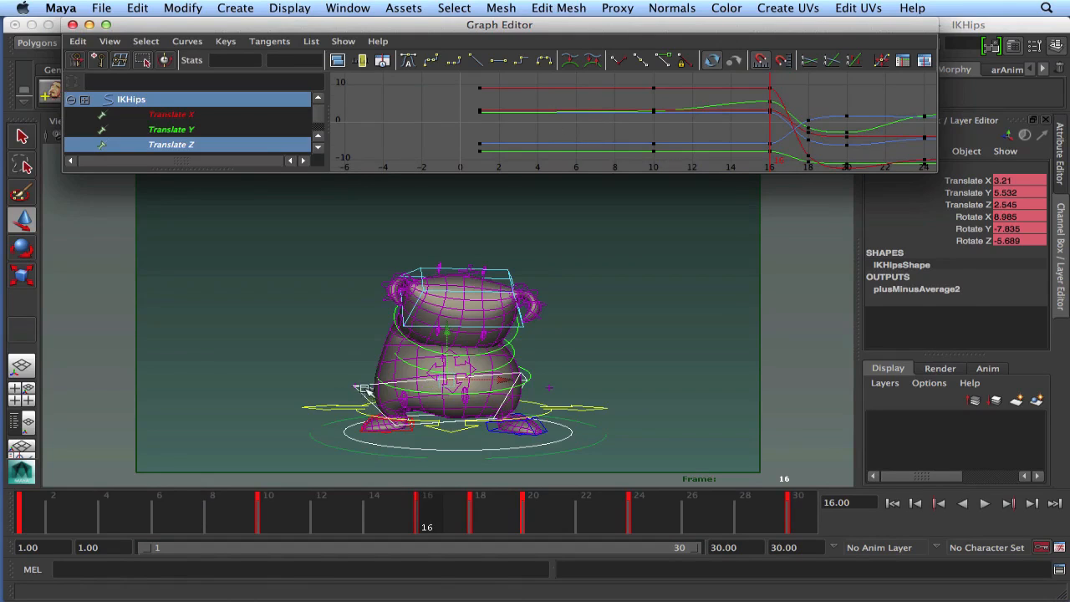
left_click(31, 505)
key("alt+v")
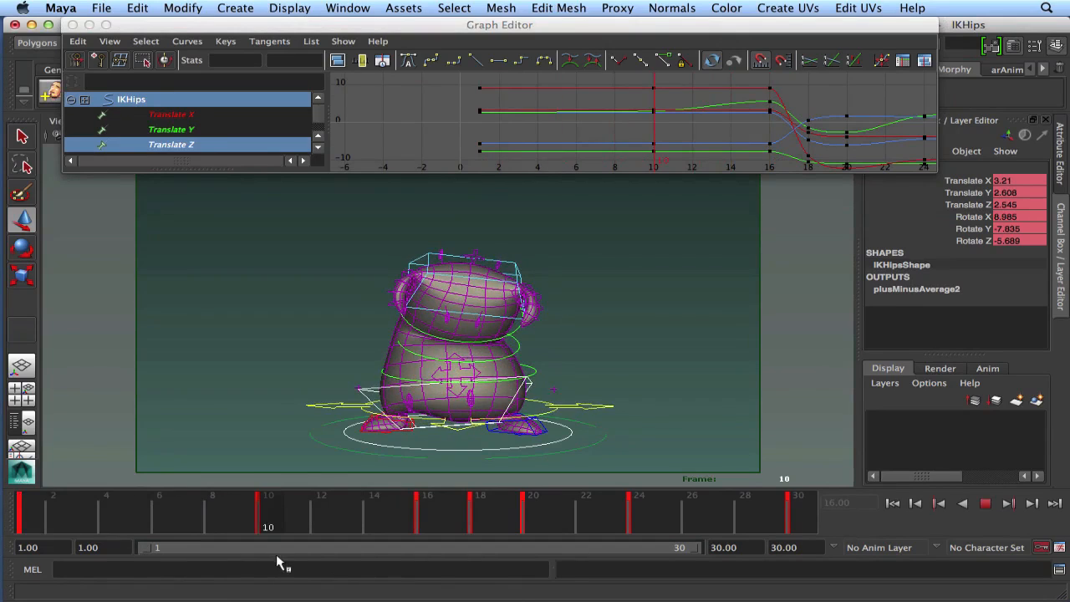
key("alt+v")
Display the hips' Rotate X and Rotate Z curves, try rotating the hips about X at frame 10, and undo the rotation.
scroll(208, 126, "down", 1)
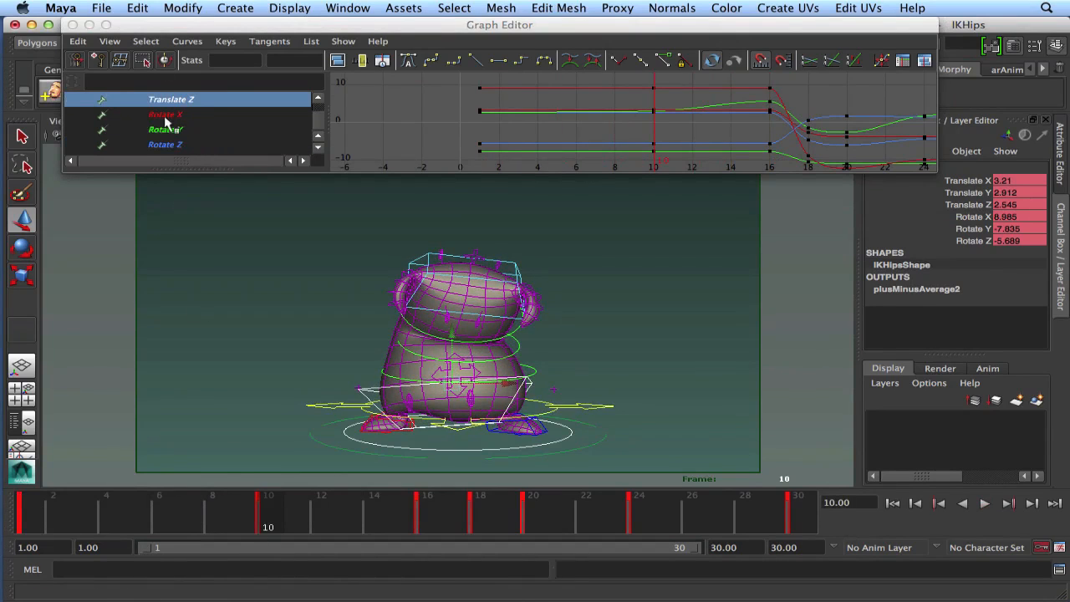
left_click(171, 114)
left_click(177, 146)
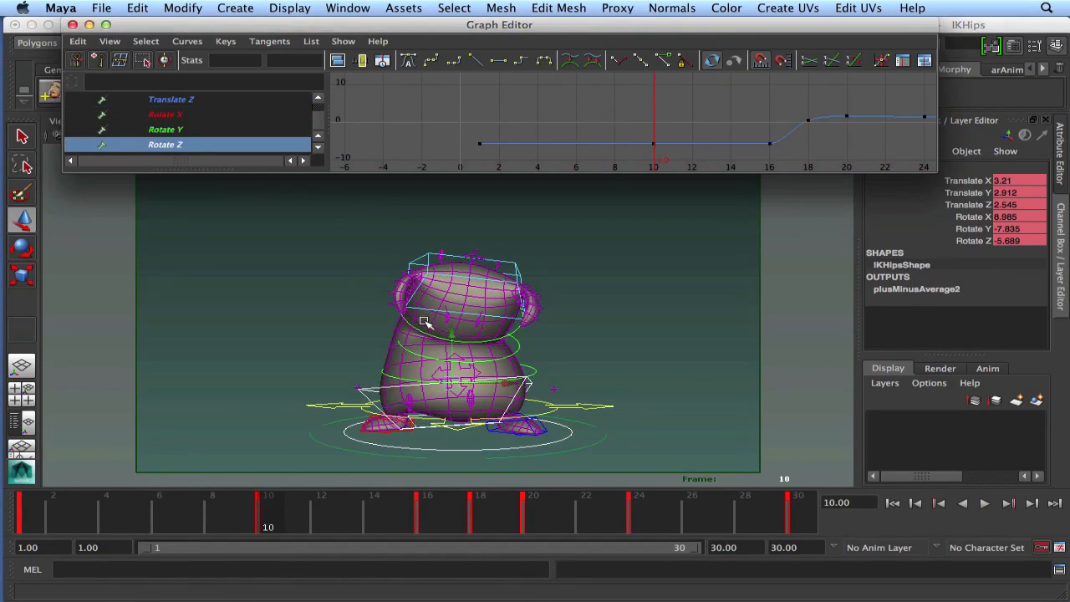
key("e")
left_click_drag(432, 346, 430, 377)
key("z")
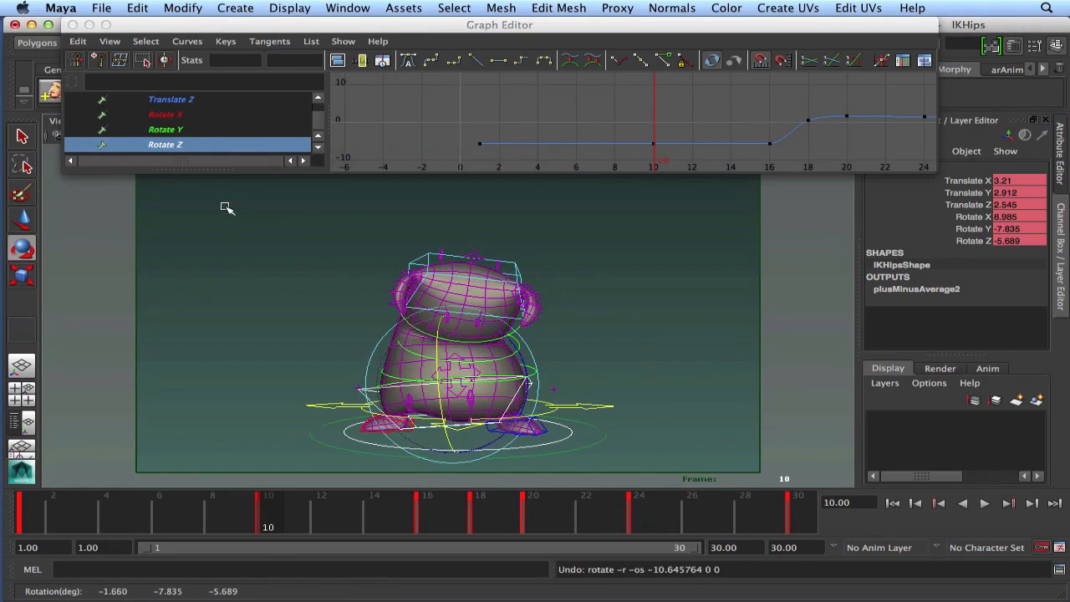
Isolate the hips' Rotate X curve, frame its keys up to frame 16, and play the animation.
left_click(201, 115)
middle_click_drag(665, 121, 663, 160, "alt")
middle_click_drag(648, 160, 647, 81, "alt")
right_click_drag(645, 149, 643, 82, "alt+shift")
middle_click_drag(643, 101, 640, 116, "alt")
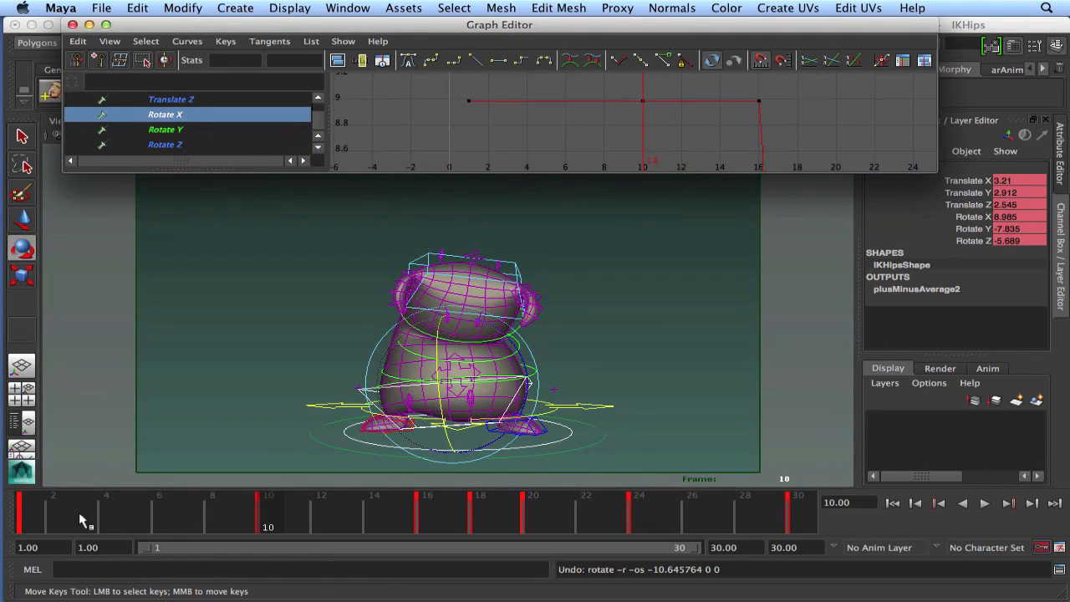
key("alt+v")
key("alt+v")
Try raising the hips' Rotate X key at frame 10 to about 9.038 and undo the change.
left_click_drag(601, 76, 662, 128)
middle_click_drag(662, 128, 657, 106, "shift")
right_click_drag(723, 126, 717, 125, "alt+shift")
left_click_drag(683, 116, 619, 123)
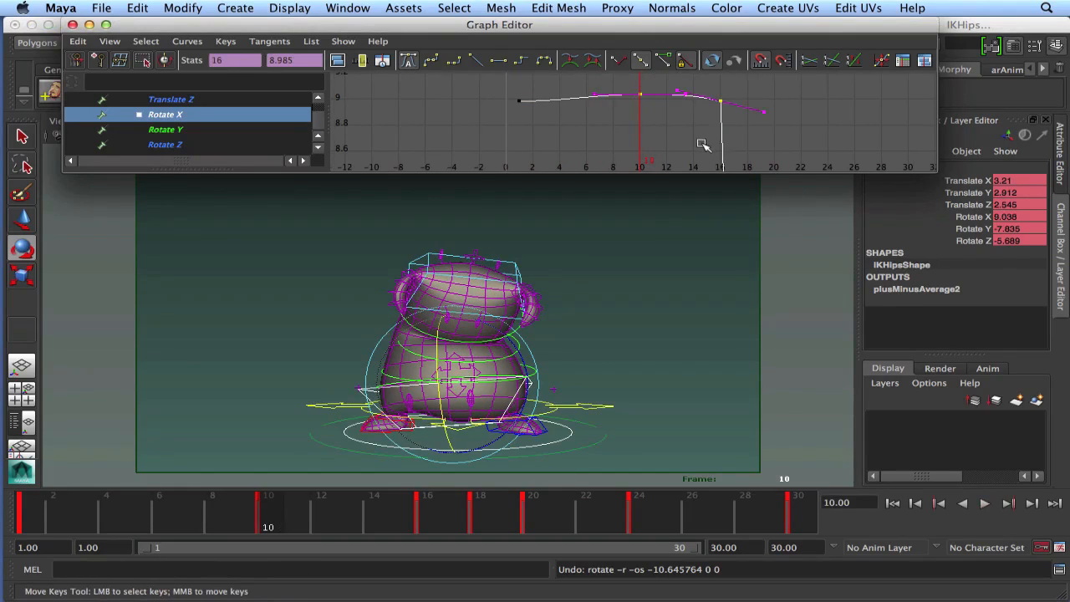
key("z")
key("z")
Raise the hips' Rotate X keys to about 9.032 at frame 10 and about 9.056 at frame 16.
left_click_drag(703, 95, 617, 123)
middle_click_drag(647, 134, 648, 127, "shift")
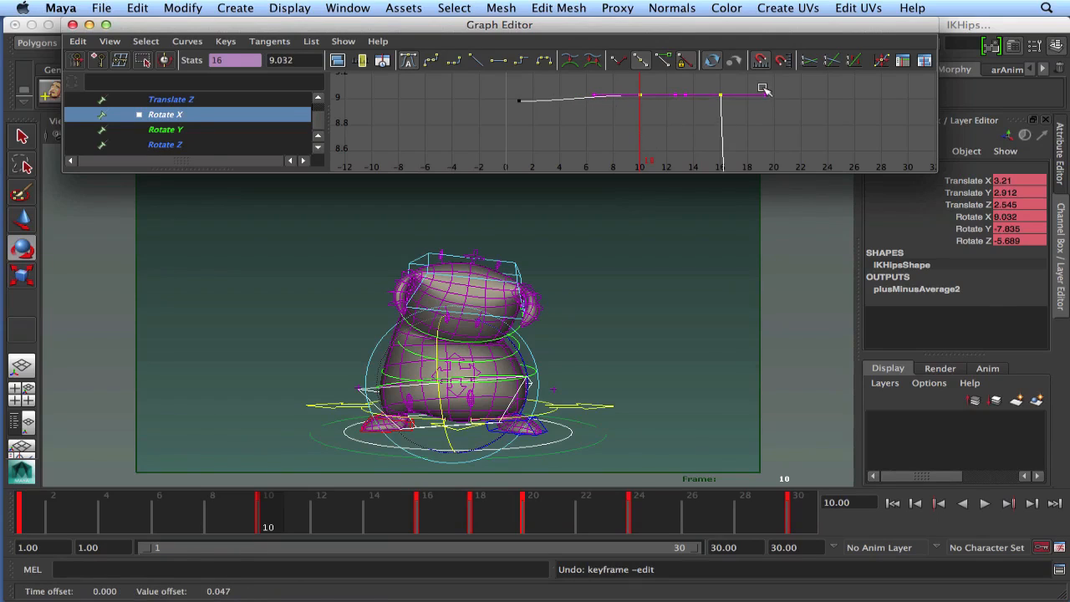
left_click_drag(707, 112, 709, 112)
middle_click_drag(708, 112, 710, 112, "shift")
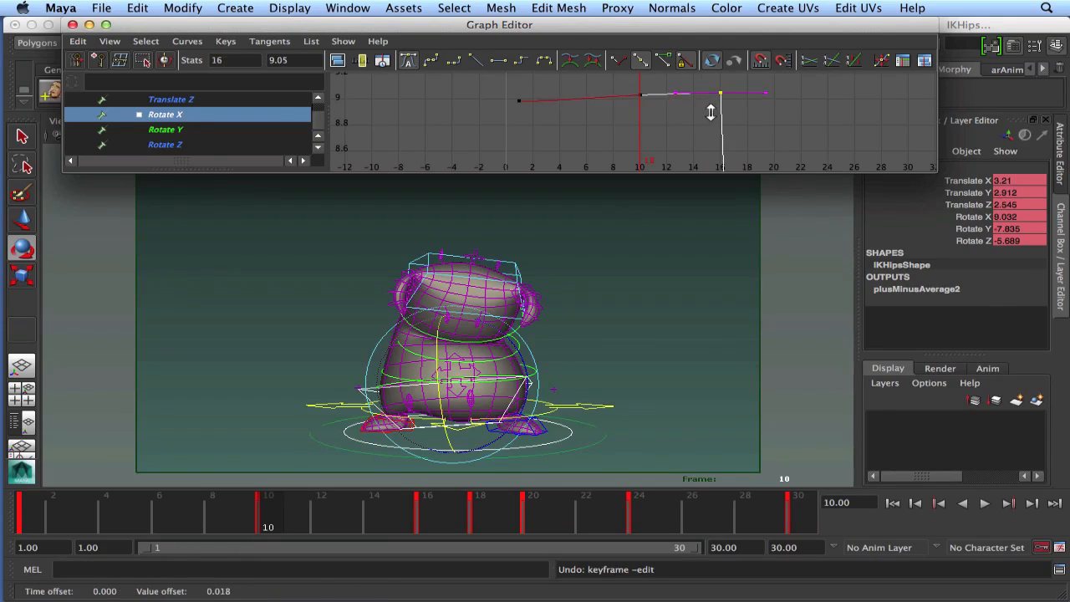
Play the animation, go to frame 16, and raise the hips' Rotate X key there to about 9.685.
left_click(48, 521)
key("alt+v")
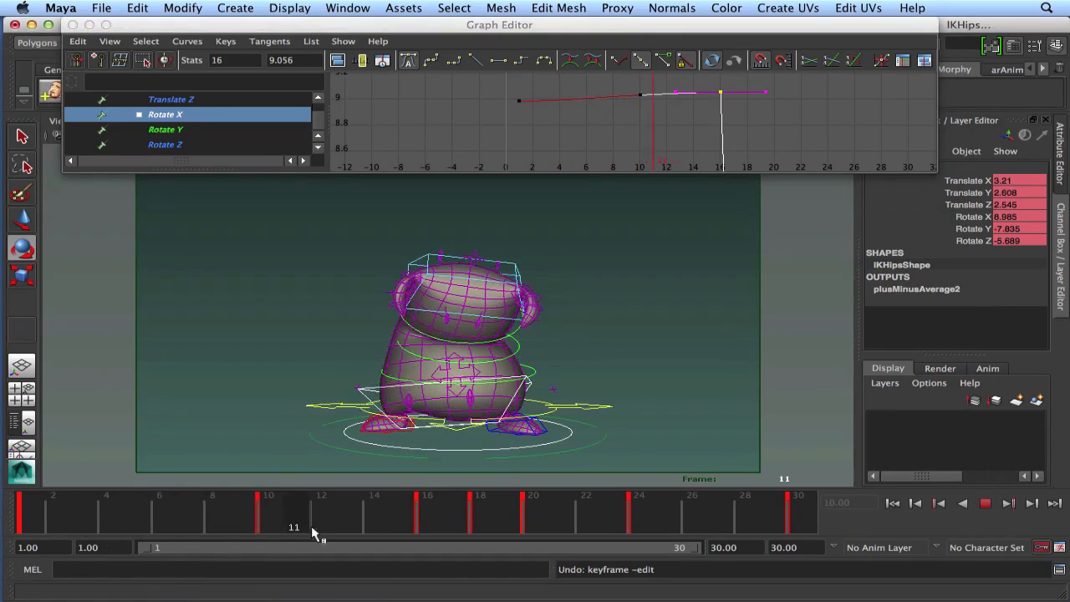
left_click_drag(316, 532, 426, 537)
left_click(778, 120)
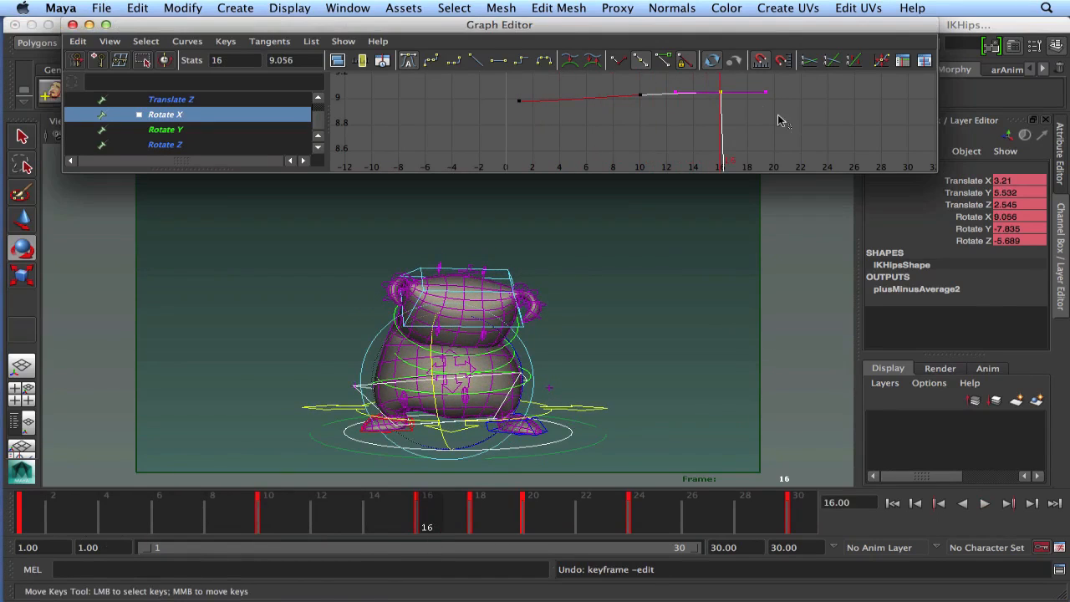
mouse_move(700, 78)
middle_mouse_down()
mouse_move(726, 69)
mouse_move(719, 112)
mouse_move(716, 64)
mouse_move(719, 85)
middle_mouse_up()
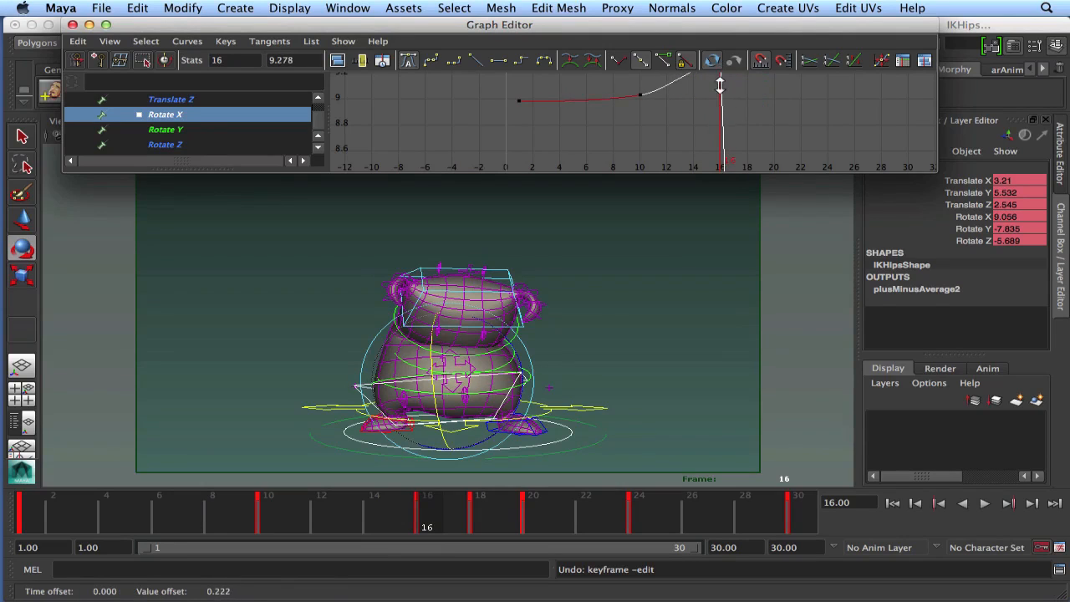
right_click_drag(729, 94, 725, 134, "alt+shift")
mouse_move(703, 131)
middle_mouse_down("alt+shift")
mouse_move(669, 132)
mouse_move(690, 106)
mouse_move(691, 117)
middle_mouse_up("alt+shift")
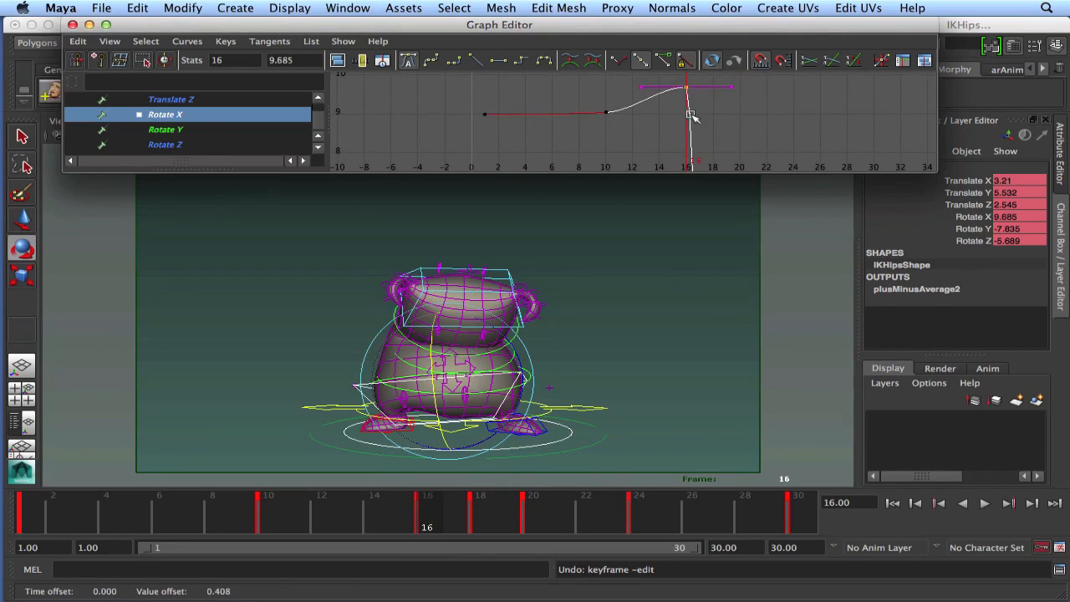
Display the hips' Rotate Y curve, try rotating the hips freely at frame 16, and undo the rotation.
left_click(176, 130)
left_click_drag(468, 375, 452, 387)
key("super+z")
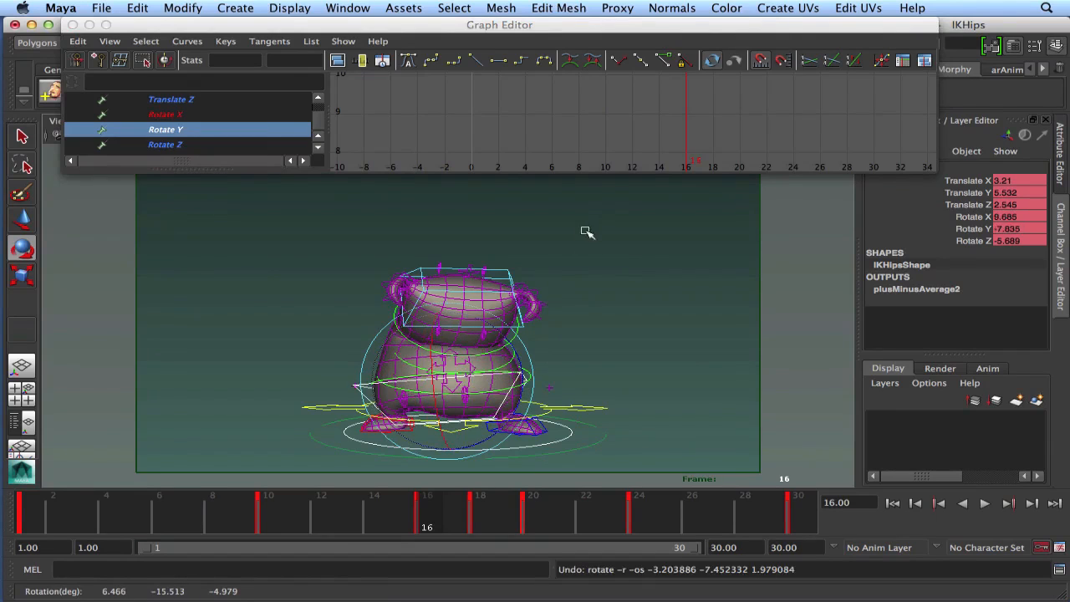
Frame the Rotate Y curve and raise its keys at frames 10 and 16 to about -7.647.
key("f")
middle_click_drag(591, 129, 608, 141, "alt")
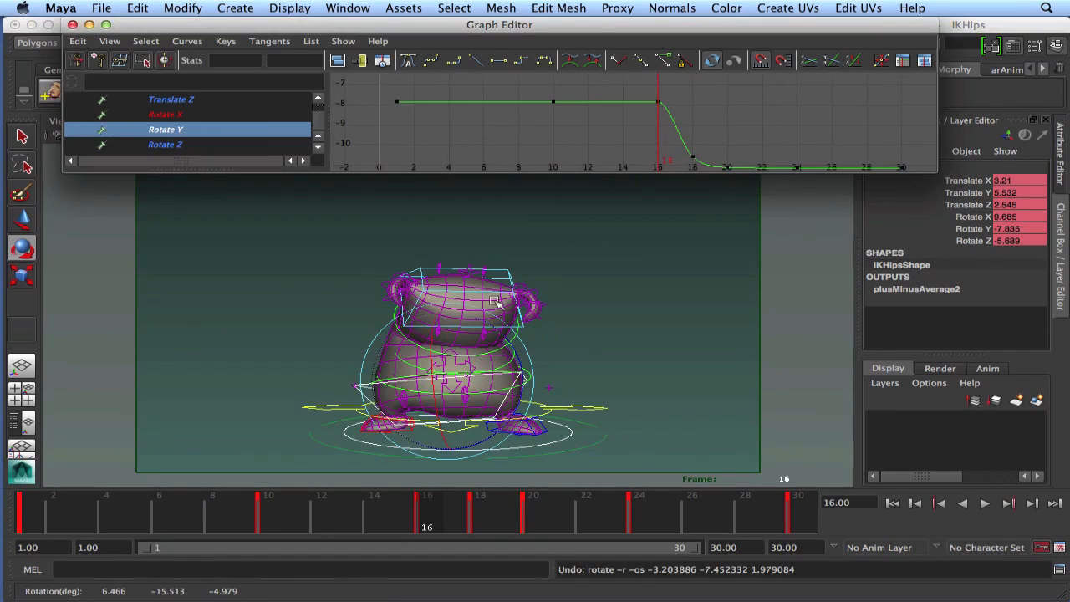
left_click_drag(697, 86, 541, 118)
mouse_move(609, 129)
middle_mouse_down("shift")
mouse_move(610, 112)
mouse_move(610, 124)
middle_mouse_up("shift")
At frame 20, rotate the hips to a Rotate Y of about 8.748 and key the rotation.
left_click_drag(468, 519, 533, 520)
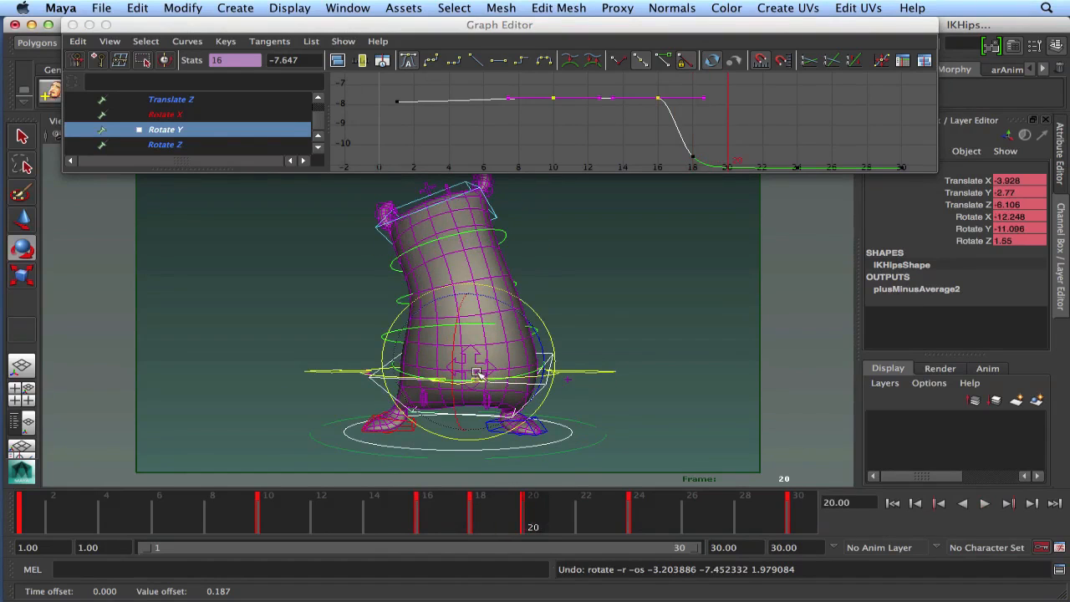
left_click_drag(481, 382, 498, 380)
key("shift+e")
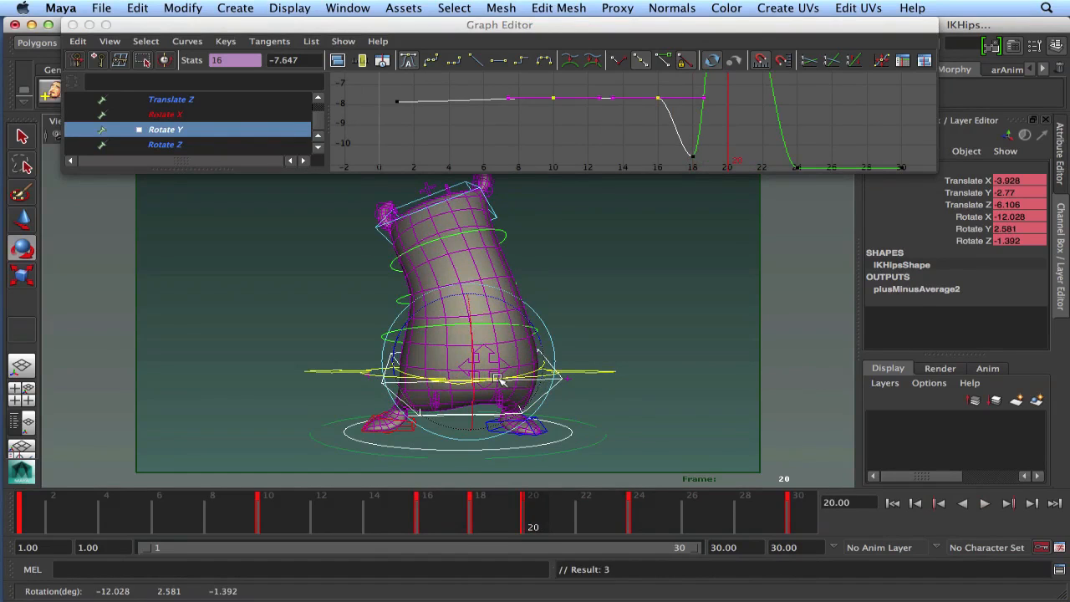
left_click_drag(499, 378, 508, 381)
key("shift+e")
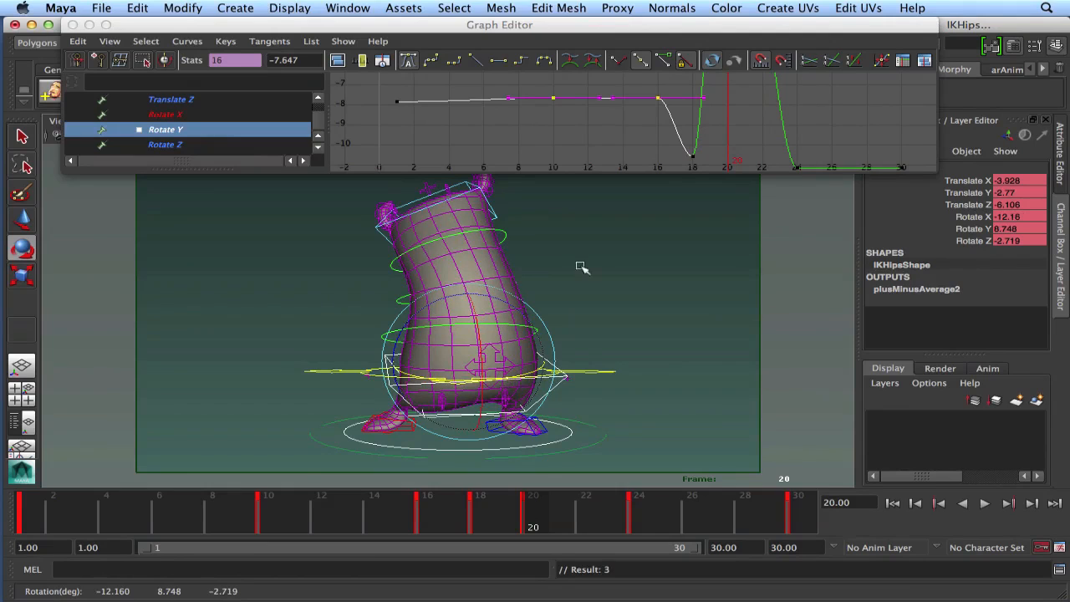
Delete the hips' Rotate Y key at frame 18.
right_click_drag(736, 94, 735, 133, "alt+shift")
middle_click_drag(698, 123, 678, 132, "alt")
right_click_drag(678, 132, 688, 128, "alt+shift")
left_click_drag(696, 134, 656, 166)
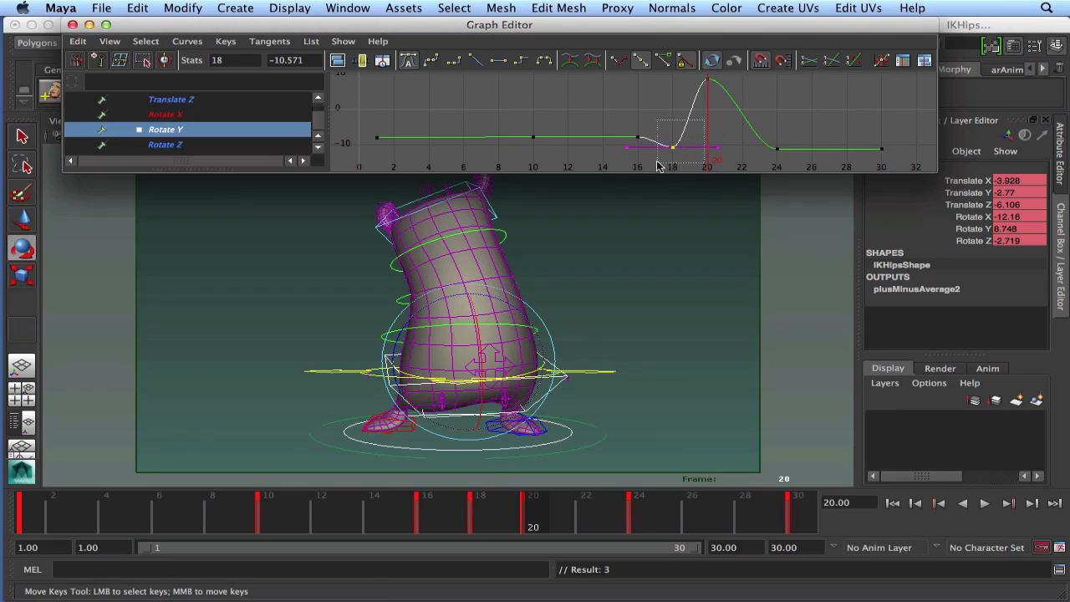
key("Delete")
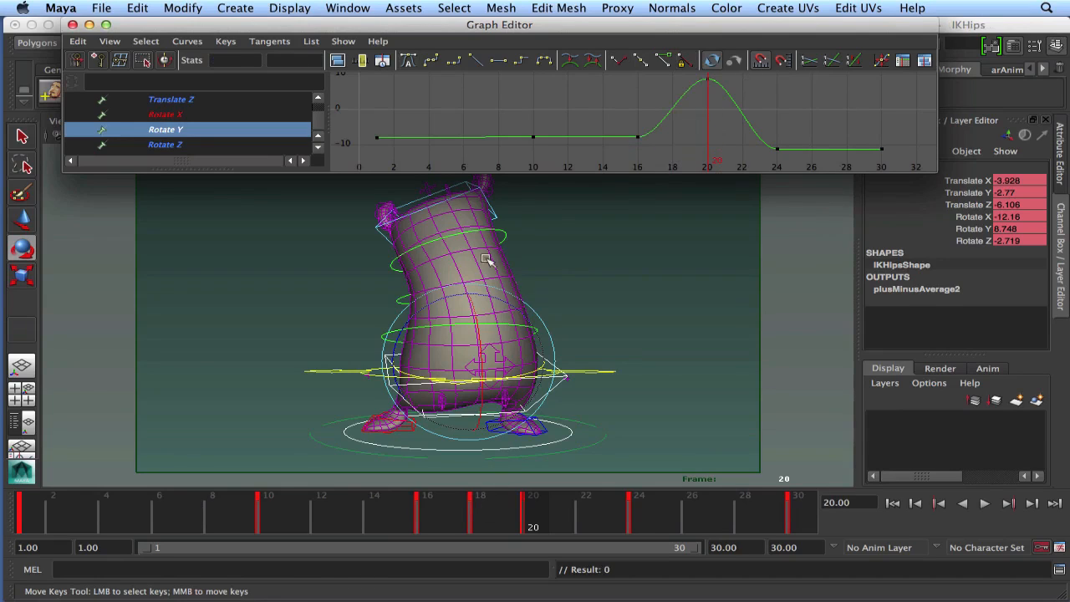
Try deleting all the hips' keys at frame 18 from the timeline and undo the deletion.
left_click(473, 522)
right_click(473, 521)
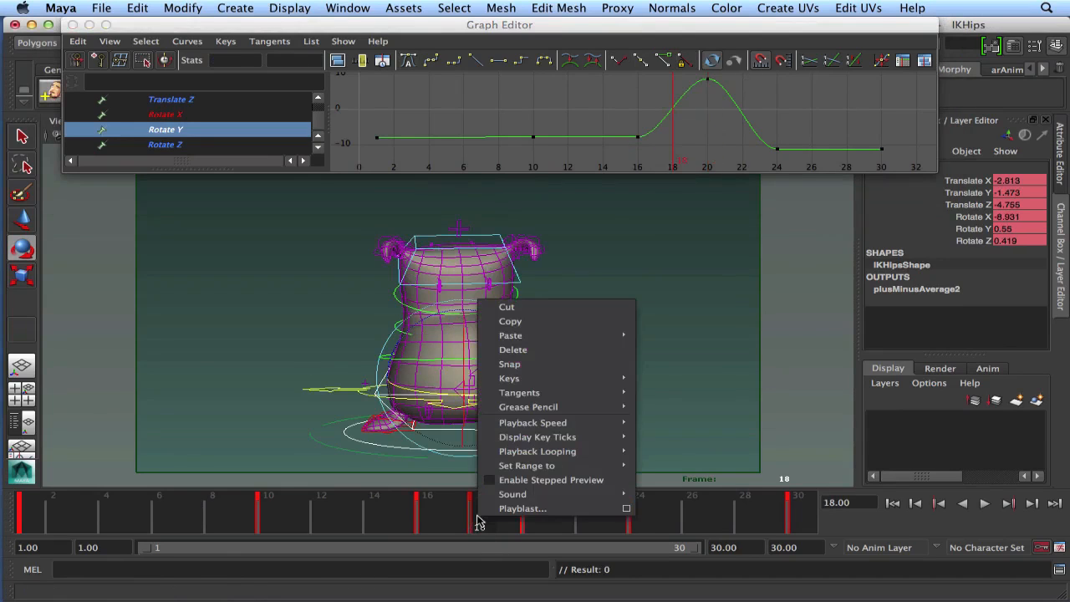
left_click(531, 349)
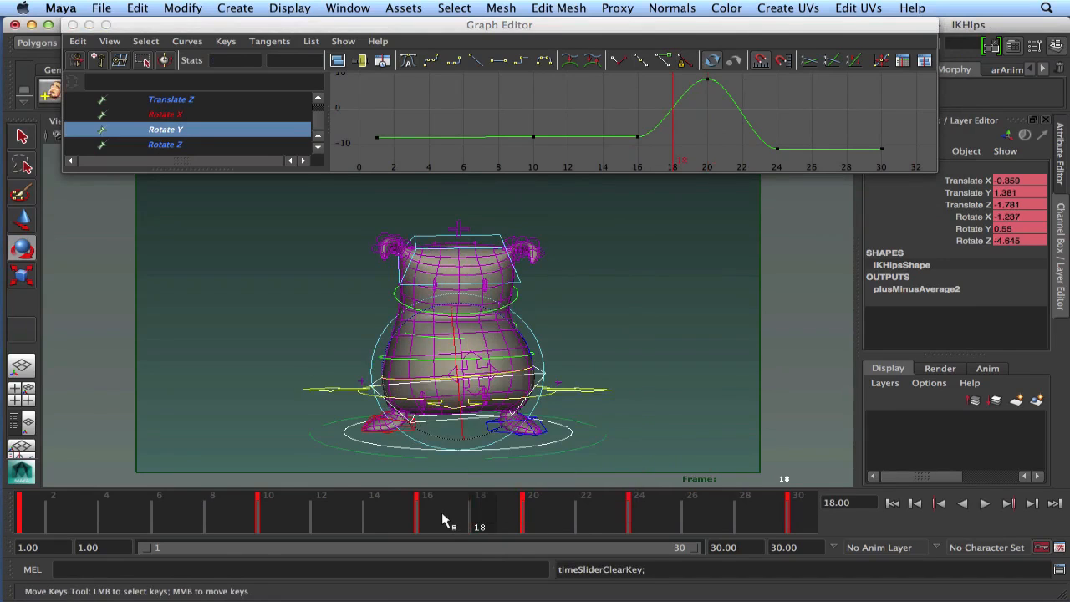
key("ctrl+z")
Lower the hips' Rotate Y keys to about -8.109 at frame 10 and about -8.617 at frame 16.
mouse_move(485, 511)
left_mouse_down()
mouse_move(406, 515)
mouse_move(479, 521)
mouse_move(378, 509)
mouse_move(256, 516)
mouse_move(293, 520)
mouse_move(285, 520)
left_mouse_up()
right_click_drag(637, 144, 633, 51, "alt+shift")
middle_click_drag(614, 137, 625, 79, "alt")
left_click_drag(608, 147, 663, 148)
middle_click_drag(667, 140, 670, 146, "shift")
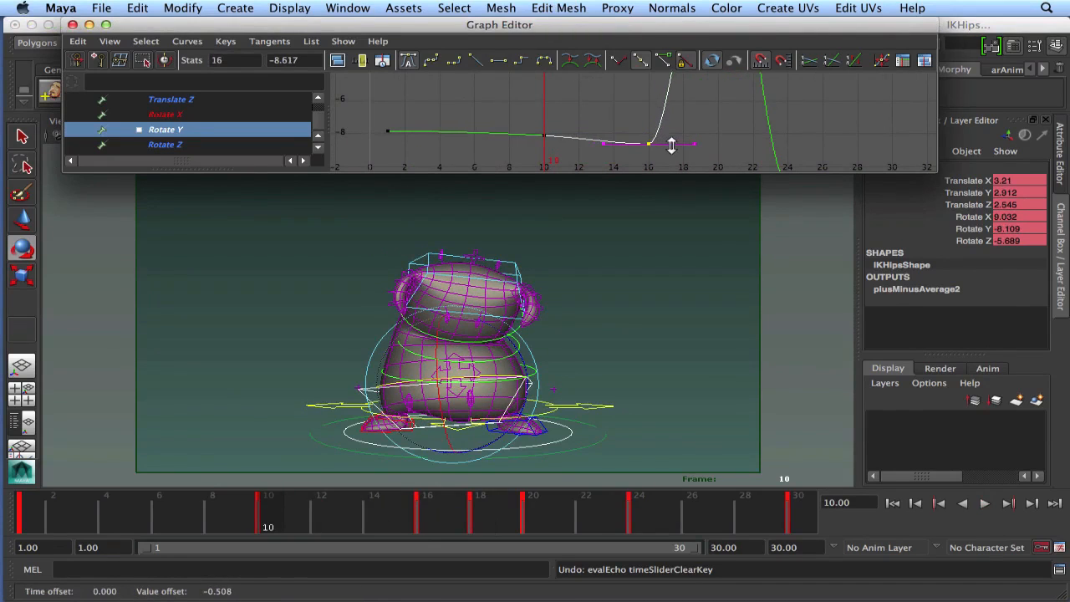
Scrub to frame 24 and raise the hips' Rotate Y keys at frames 24 and 30 to about -0.673.
mouse_move(286, 499)
left_mouse_down()
mouse_move(359, 516)
mouse_move(527, 524)
mouse_move(162, 521)
mouse_move(545, 535)
mouse_move(11, 503)
mouse_move(423, 527)
mouse_move(382, 535)
mouse_move(202, 525)
mouse_move(478, 524)
mouse_move(210, 532)
mouse_move(640, 529)
left_mouse_up()
key("a")
middle_click_drag(799, 125, 798, 134, "alt")
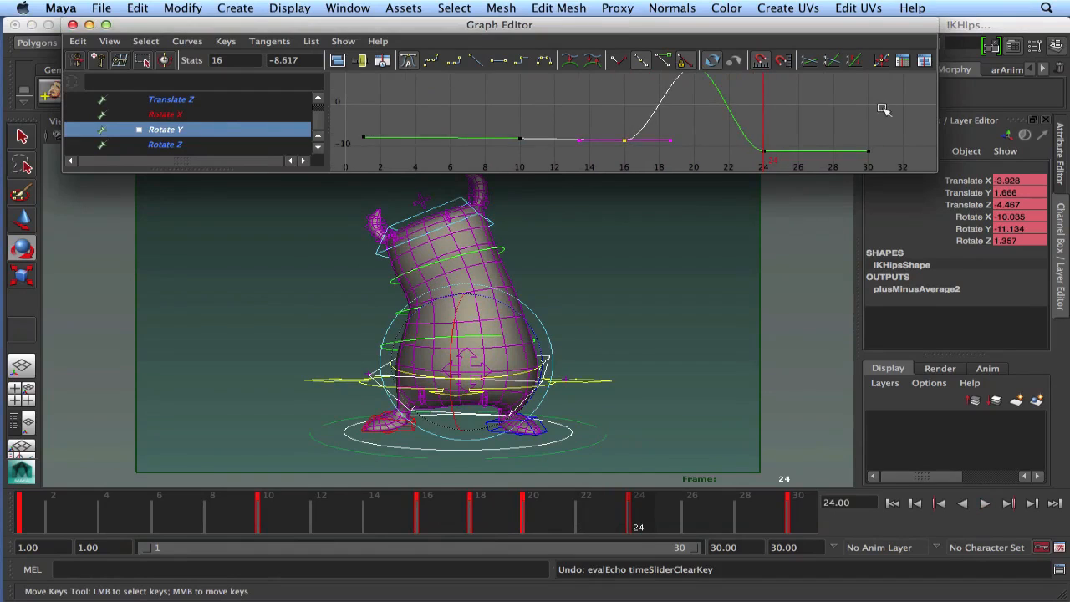
left_click_drag(757, 183, 756, 182)
middle_click_drag(780, 134, 746, 164)
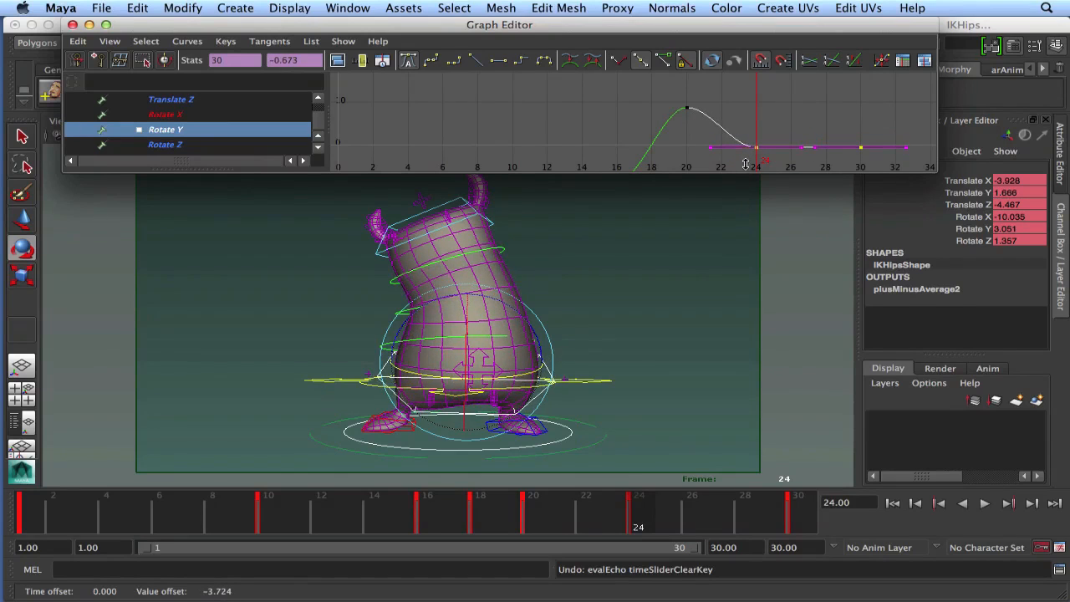
Play the animation to check the new hip rotation and stop at frame 16.
left_click(411, 505)
key("alt+v")
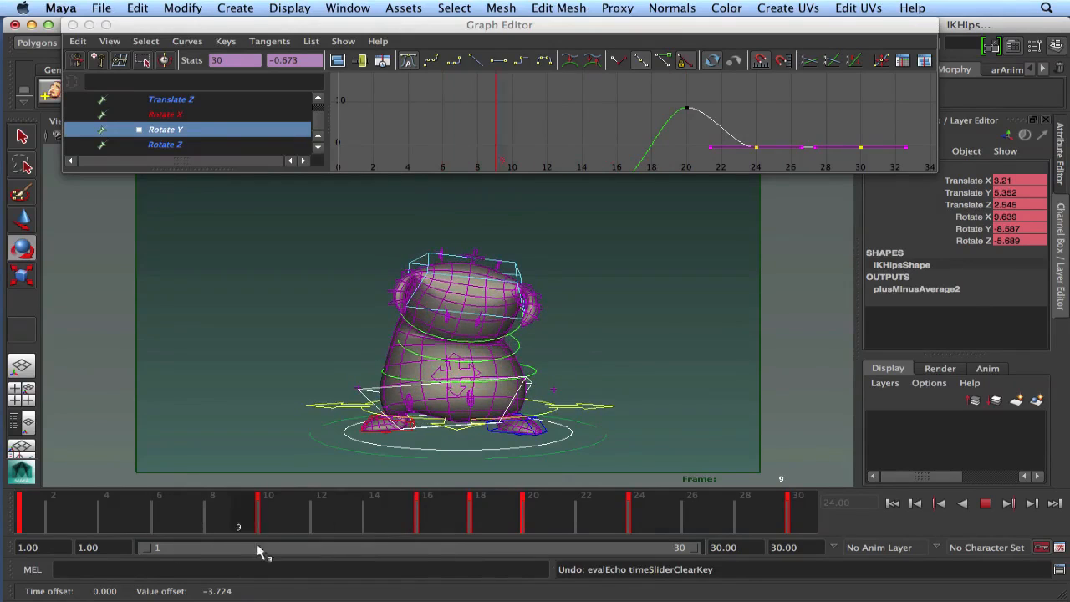
left_click_drag(414, 540, 433, 537)
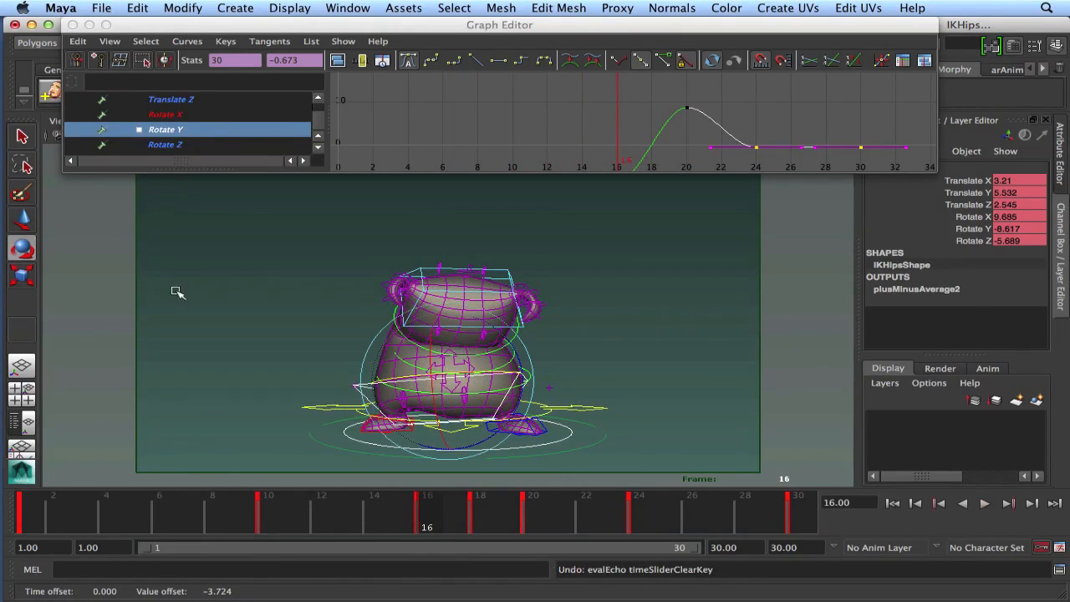
Display the hips' Rotate Z curve, replay the animation, and return to frame 16.
left_click(167, 145)
middle_click_drag(617, 134, 614, 98, "alt")
right_click_drag(652, 117, 631, 116, "alt")
left_click(431, 518)
key("alt+v")
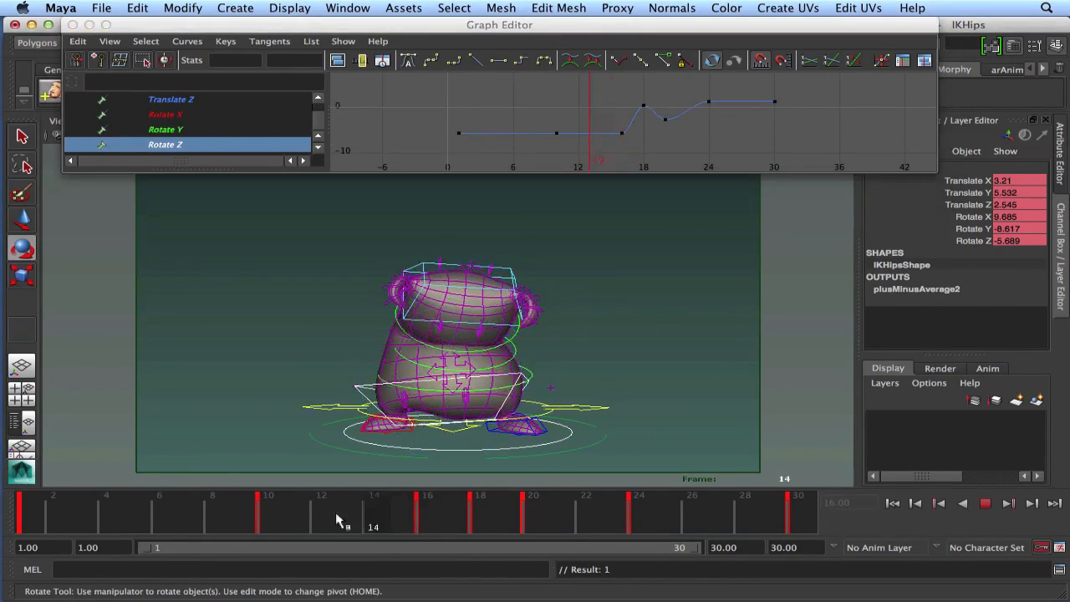
left_click_drag(451, 528, 426, 522)
Try moving the hips' Rotate Z key at frame 16 and undo the move.
left_click(629, 124)
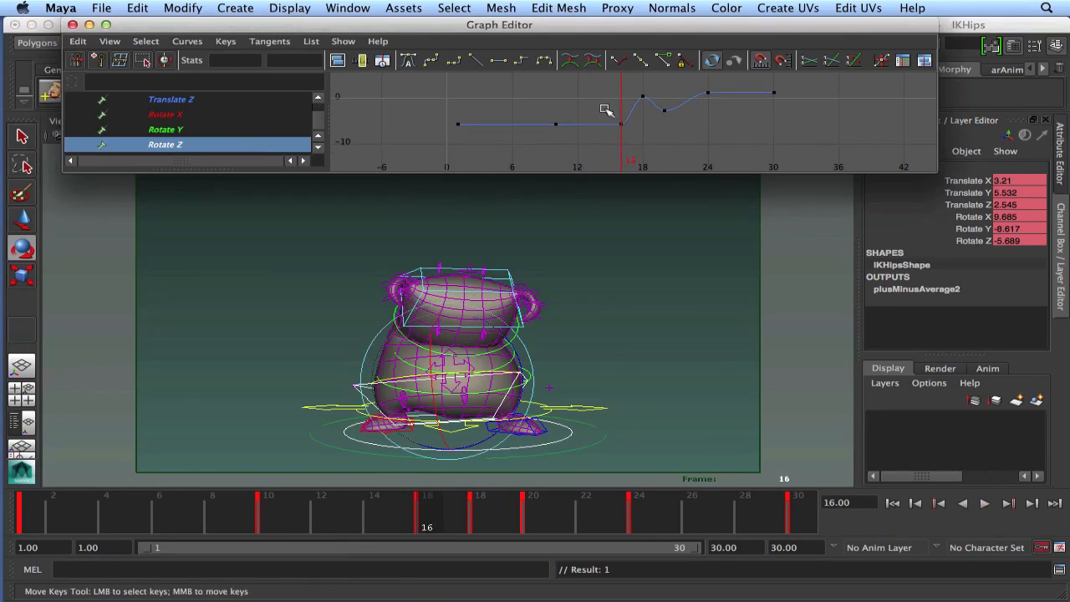
middle_click_drag(628, 134, 628, 125)
key("z")
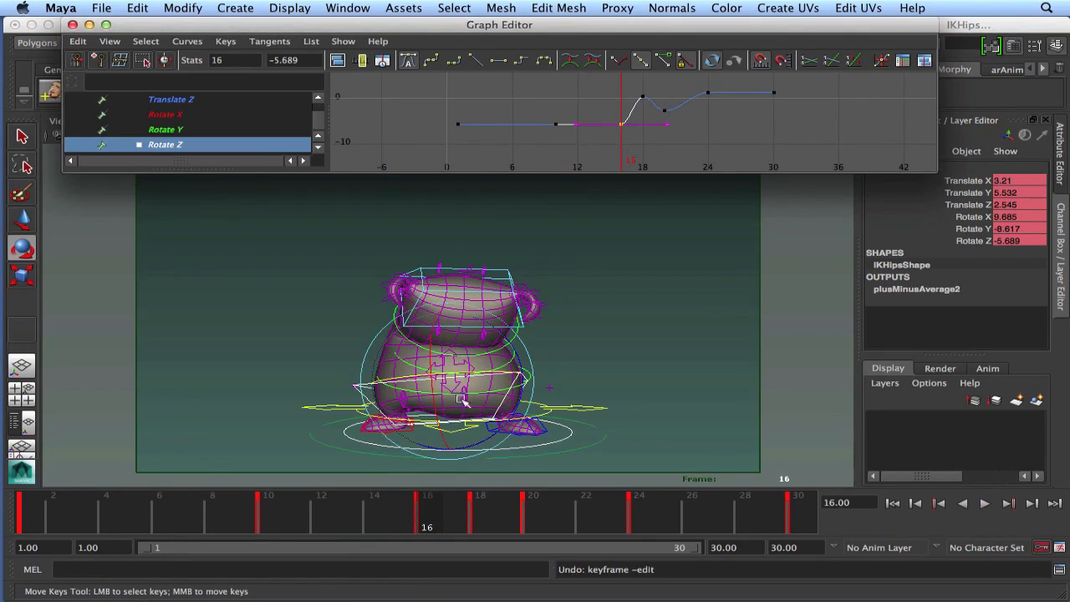
Play the animation from frame 1 and stop at frame 10 to examine the hips' anticipation.
left_click(27, 512)
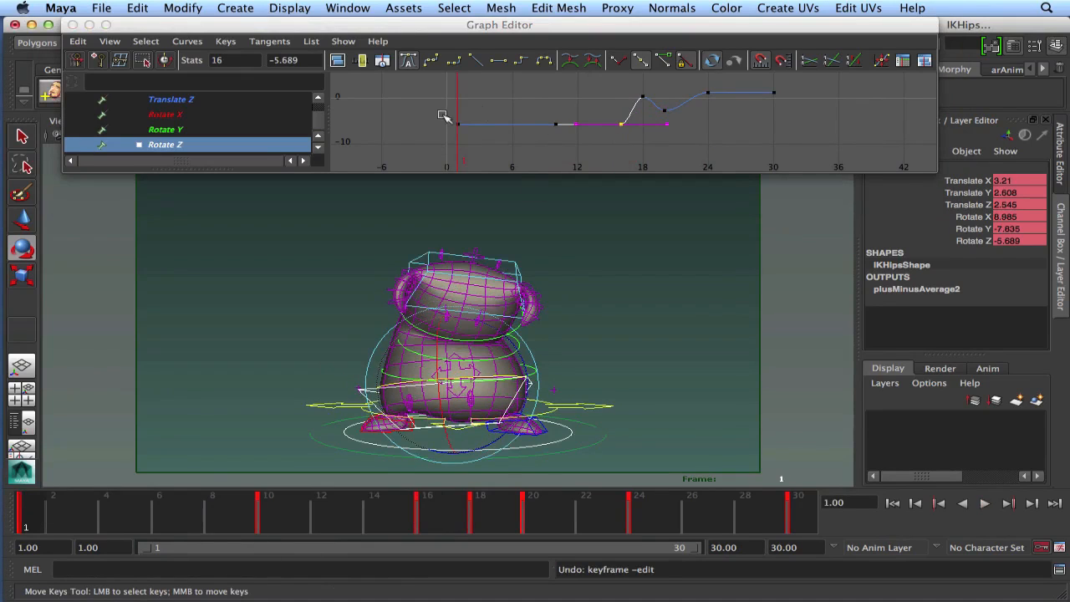
key("alt+v")
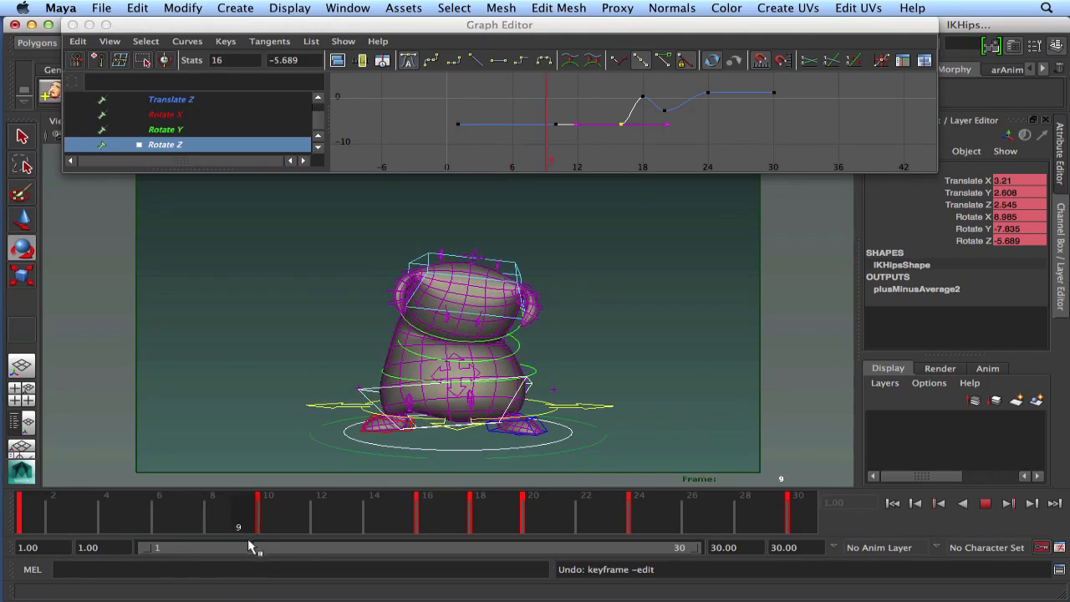
key("alt+v")
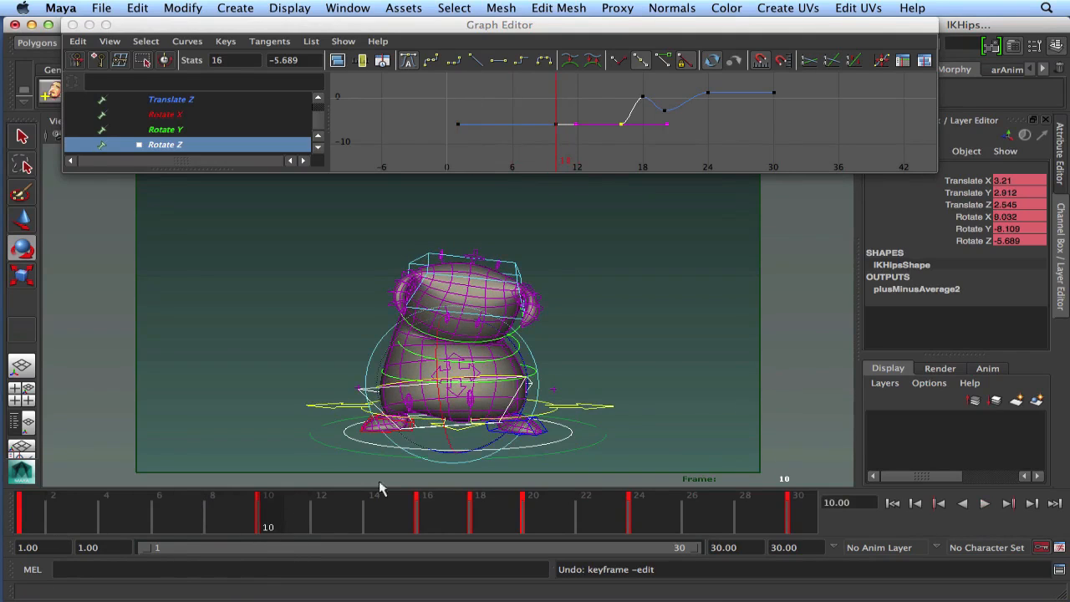
Rotate the hips at frame 10 to -6.533 in Rotate Z, key the pose, and go to frame 16.
left_click_drag(507, 334, 507, 333)
key("s")
left_click(434, 518)
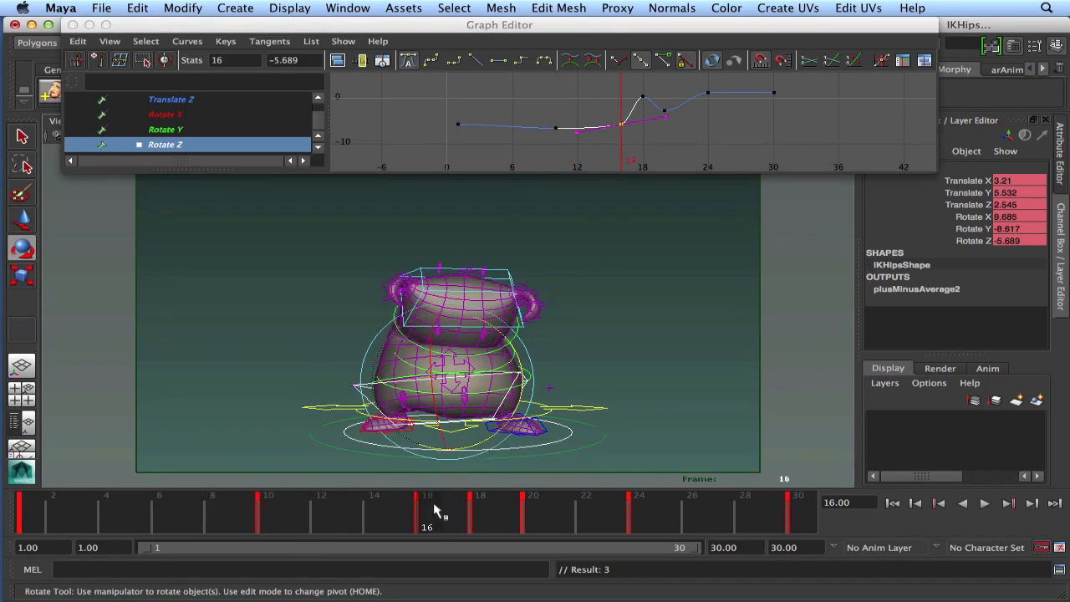
Lower the hips' Rotate Z key at frame 16 to -7.668 and replay the animation.
middle_click_drag(641, 136, 642, 150, "shift")
left_click(77, 517)
key("alt+v")
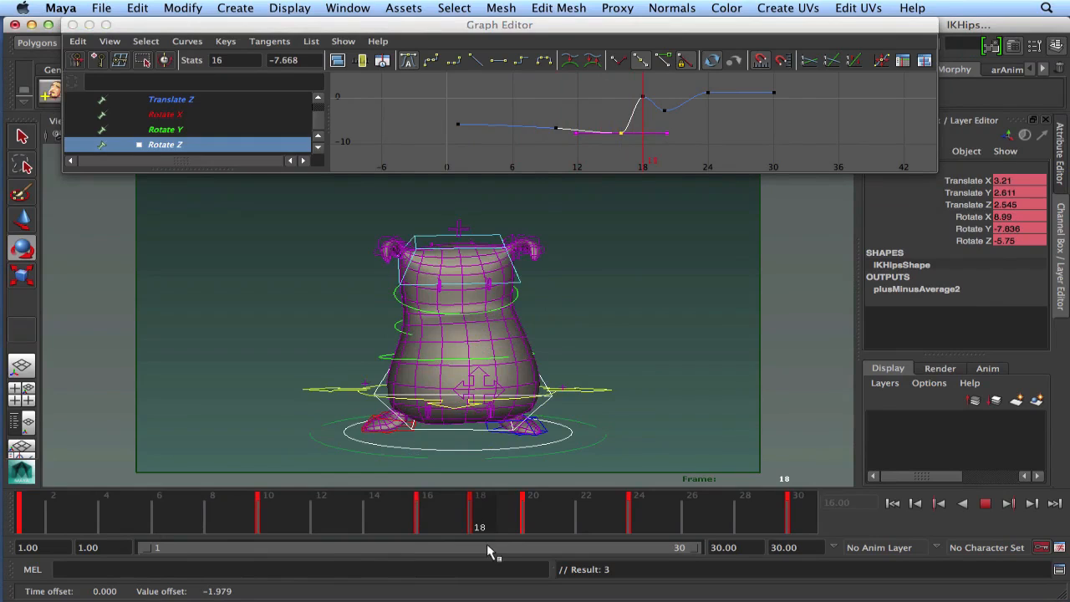
left_click_drag(530, 545, 531, 545)
Raise the hips' Rotate Z key at frame 20 to 4.161 as an overshoot and replay the animation.
right_click_drag(656, 143, 689, 144, "alt+shift")
middle_click_drag(676, 137, 652, 141, "alt")
left_click_drag(655, 83, 701, 139)
middle_click_drag(700, 139, 697, 101)
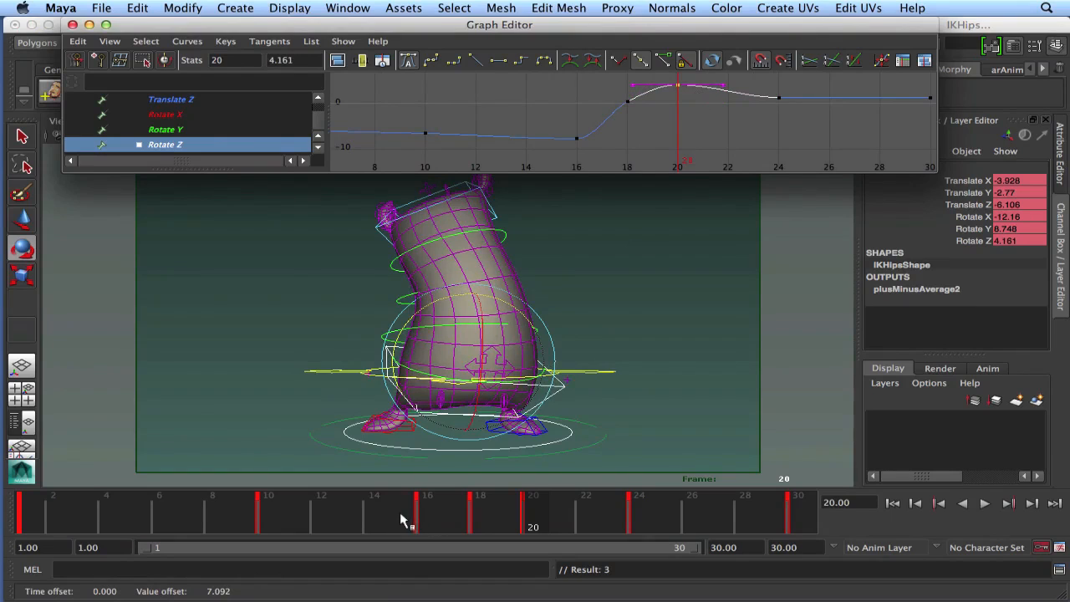
key("alt+v")
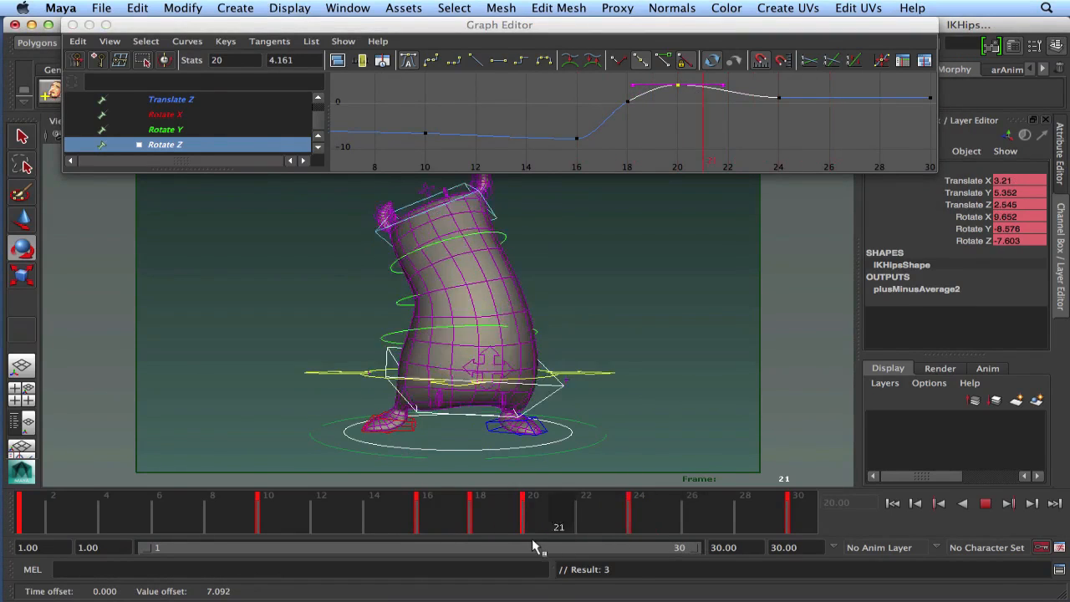
key("alt+v")
Lower the hips' Rotate Z key at frame 30 to 0.615 so the curve settles, and play the animation.
middle_click_drag(772, 116, 628, 143, "alt")
right_click_drag(723, 138, 709, 83, "alt+shift")
left_click(785, 136)
middle_click_drag(784, 138, 779, 211)
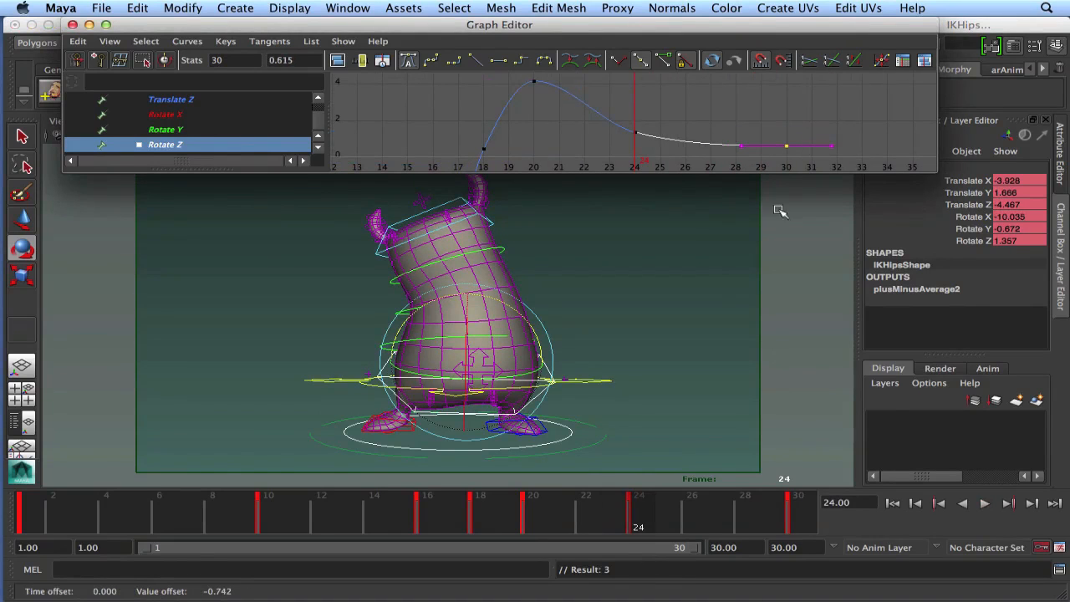
key("alt+v")
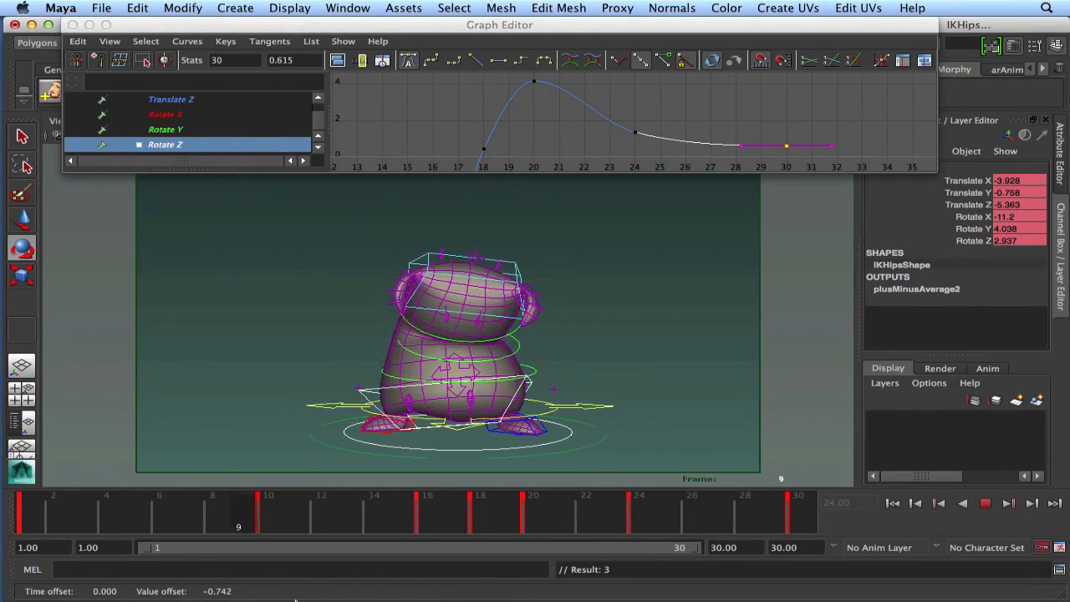
key("alt+v")
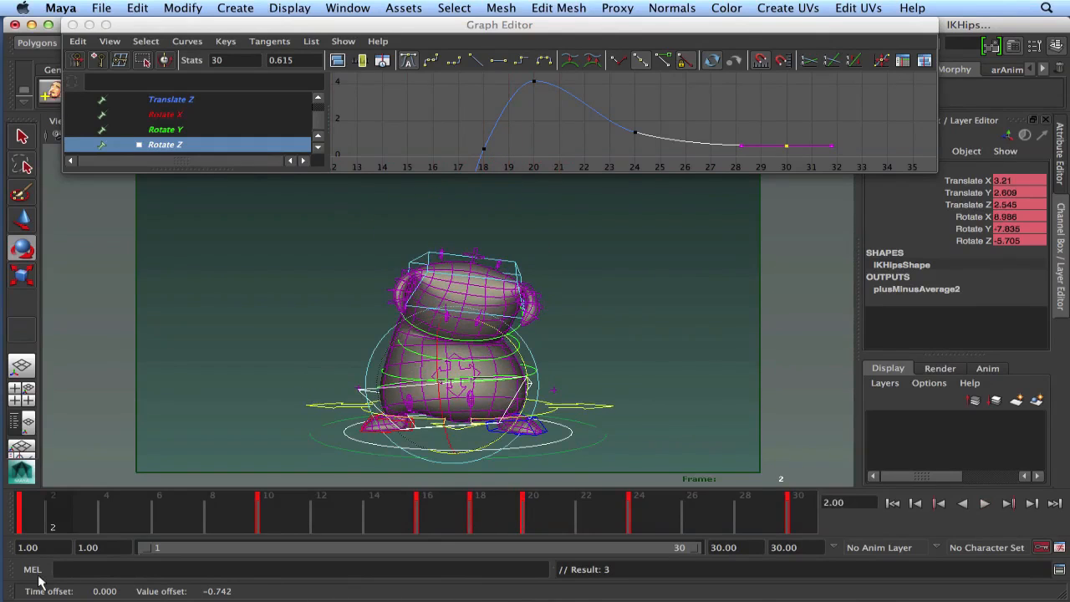
Play the animation repeatedly and scrub between frames 10 and 17 to examine the hips' anticipation.
left_click(985, 502)
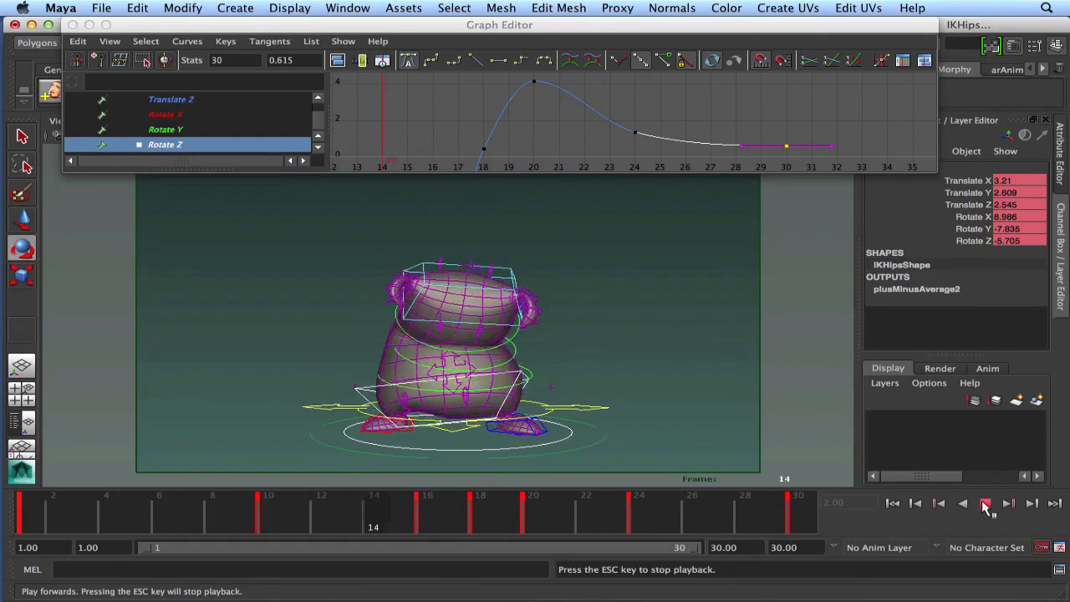
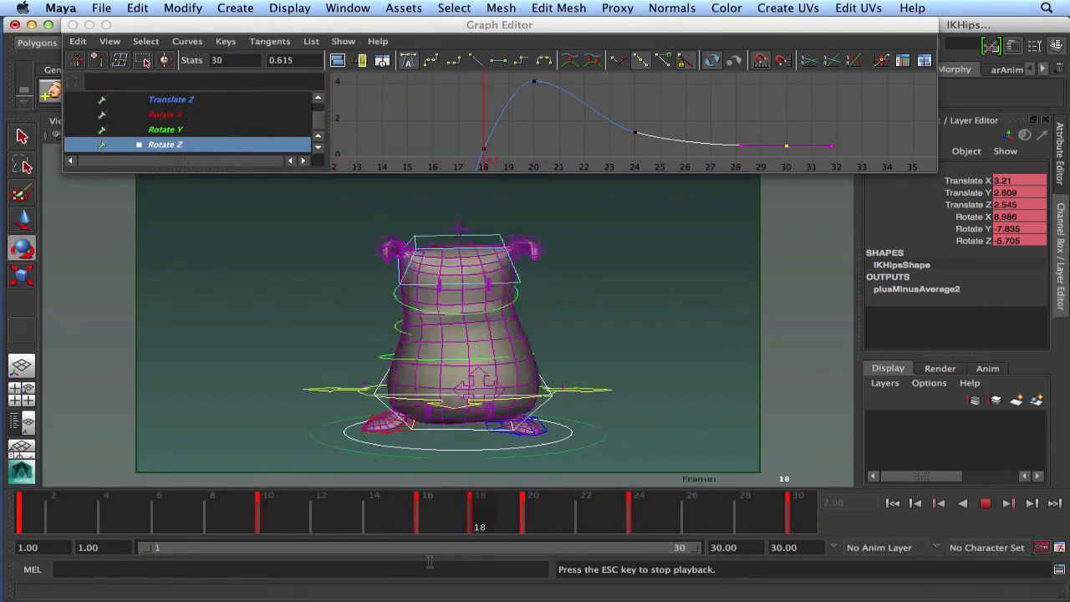
key("Escape")
left_click(266, 525)
key("alt+v")
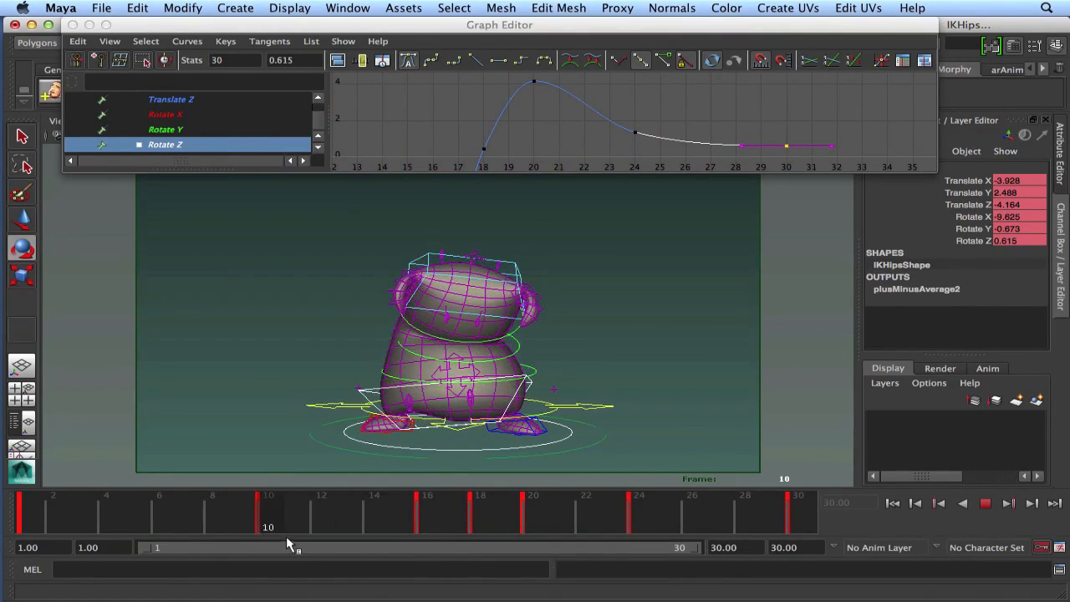
key("Escape")
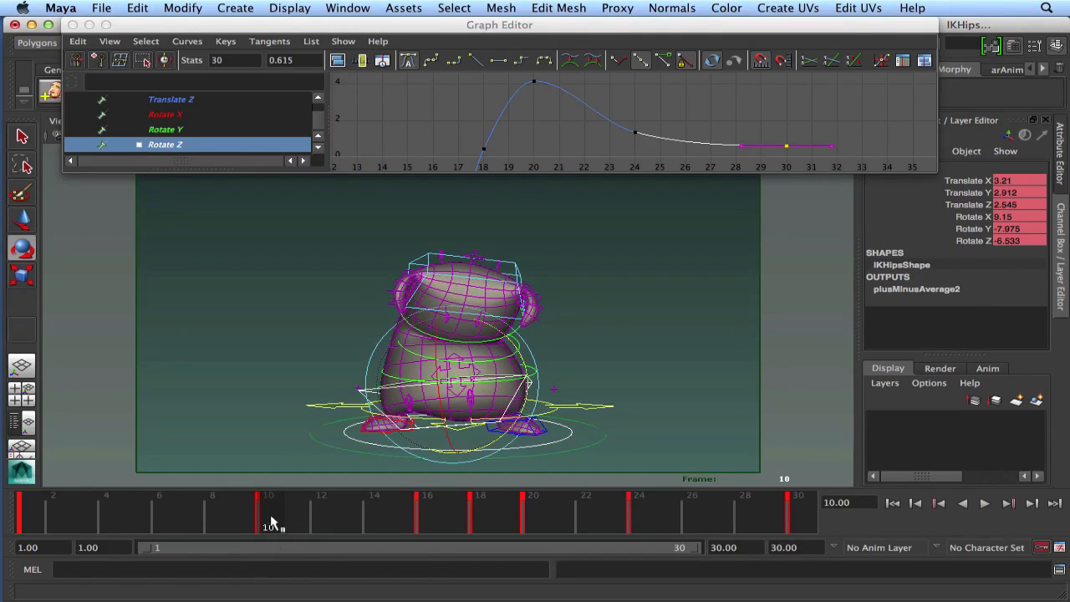
left_click_drag(270, 518, 422, 533)
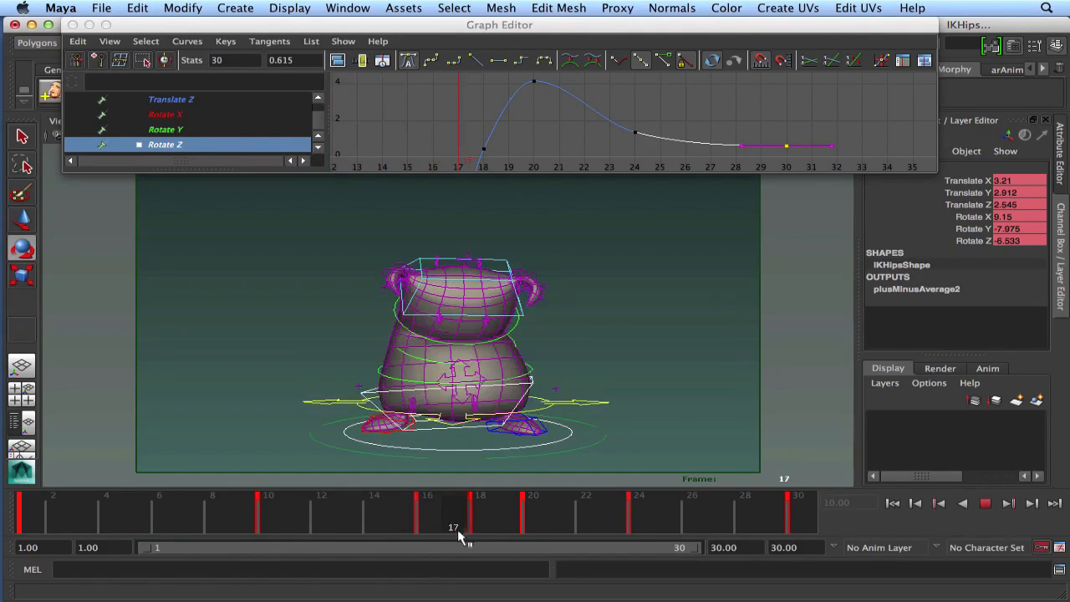
left_click_drag(407, 532, 248, 526)
Try keying the hips at frame 13 with rotations of -1.208, -2.626 and -1.436, and play the result.
left_click_drag(361, 540, 360, 518)
left_click_drag(462, 334, 472, 347)
left_click_drag(413, 367, 417, 371)
left_click_drag(270, 525, 200, 507)
left_click_drag(298, 520, 475, 510)
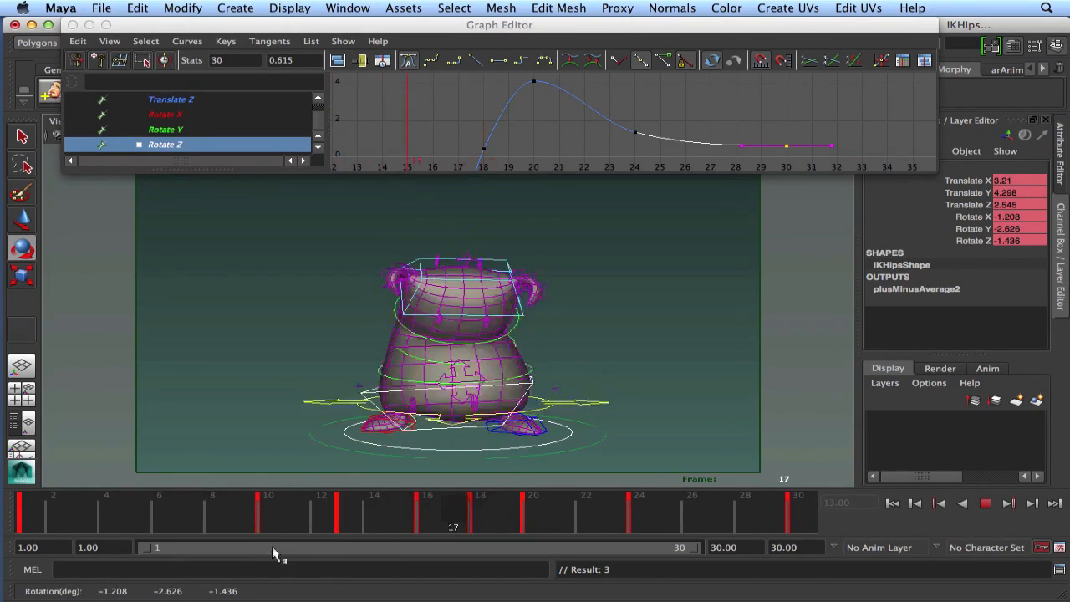
left_click(987, 503)
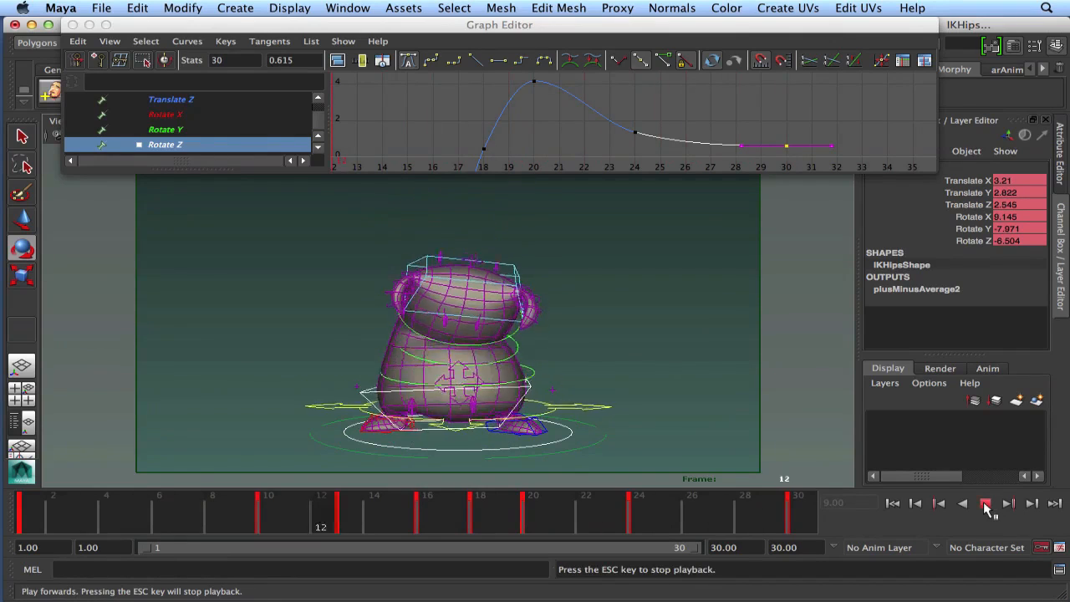
left_click(986, 503)
Delete the hips' key at frame 13 and scrub through the anticipation frames.
key("e")
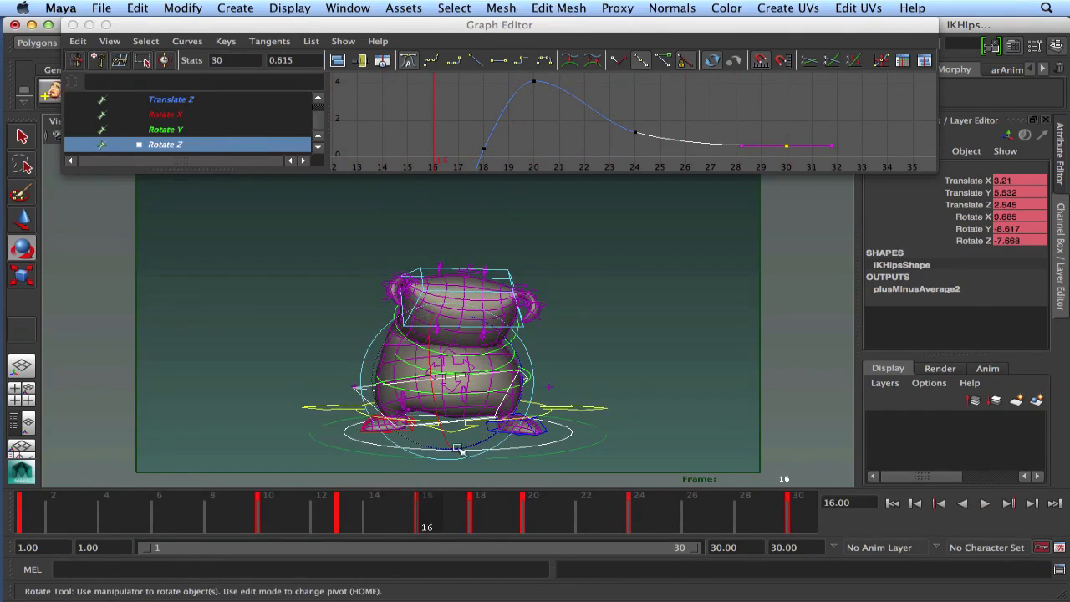
left_click(346, 512)
right_click(347, 512)
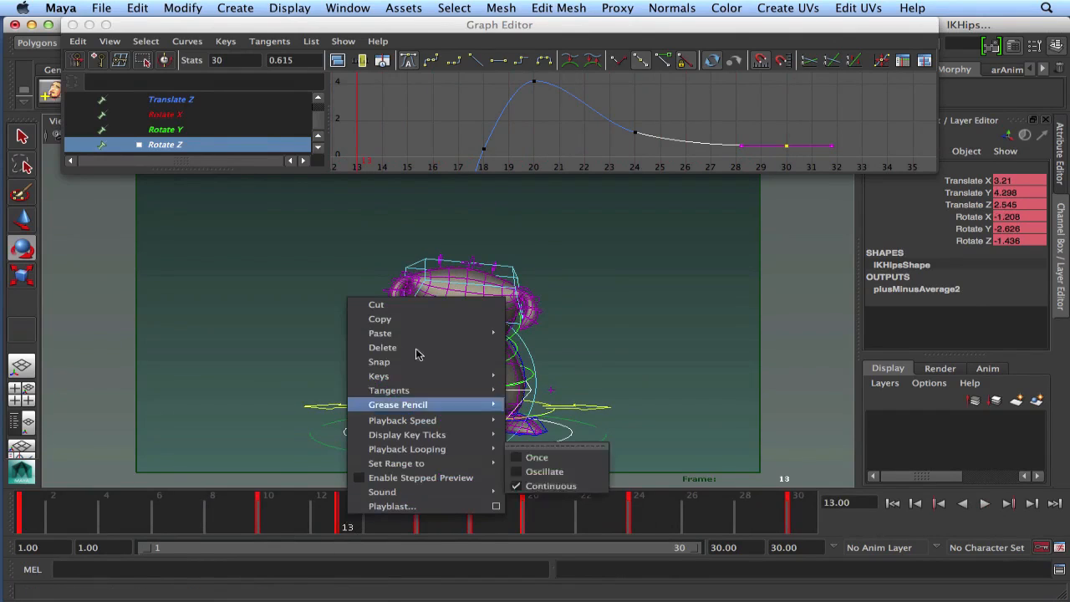
left_click(412, 346)
left_click_drag(172, 506, 267, 533)
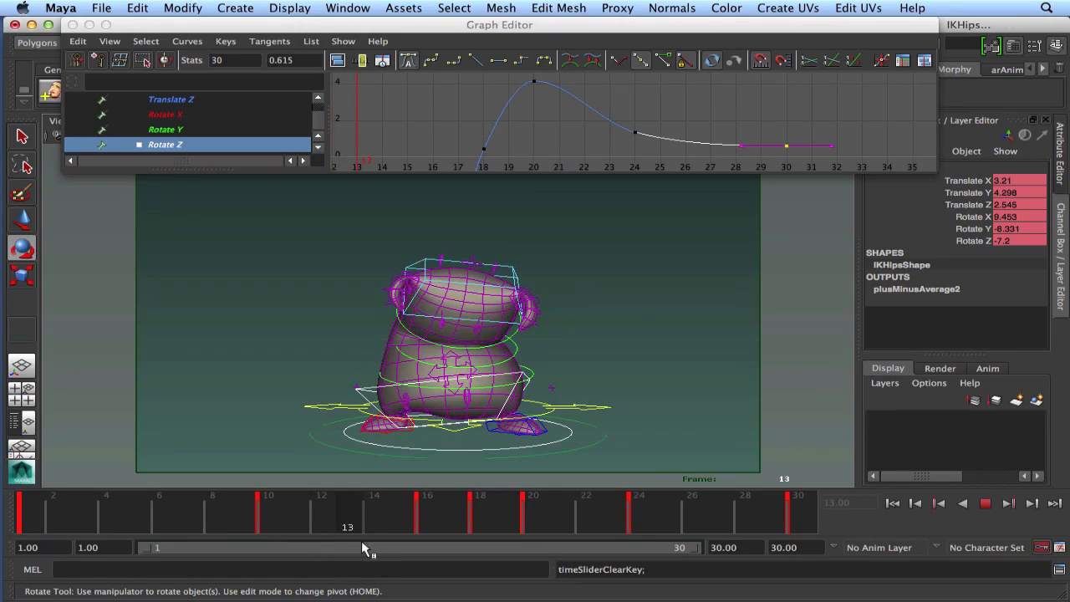
left_click(226, 527)
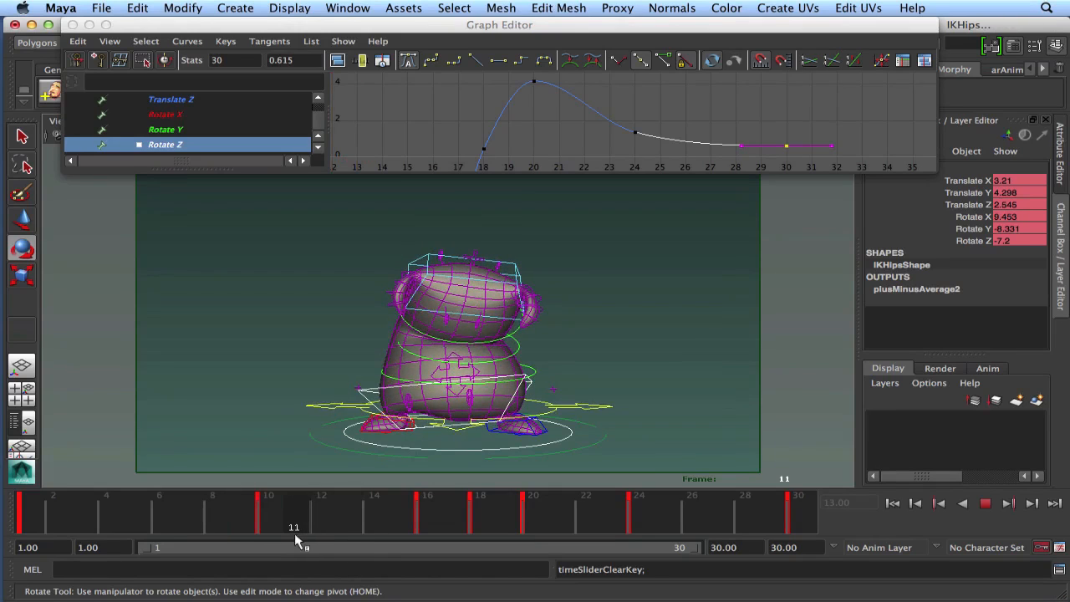
Try moving the hips' key from frame 10 to frame 12, check the motion, and undo the move.
left_click(267, 521)
left_click(267, 518, "shift")
left_click_drag(268, 518, 316, 522)
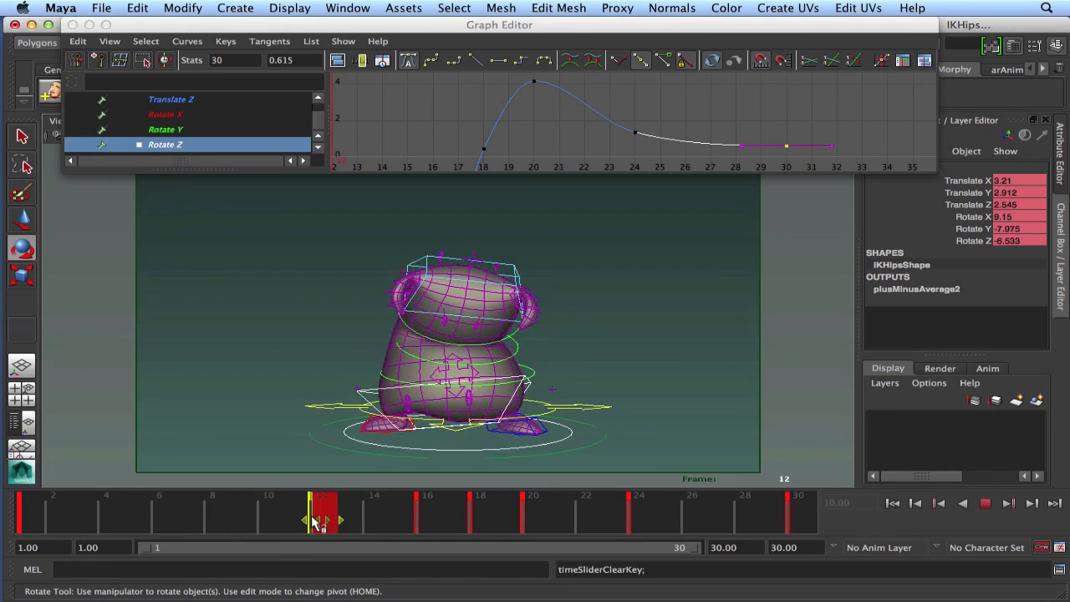
left_click_drag(246, 513, 371, 525)
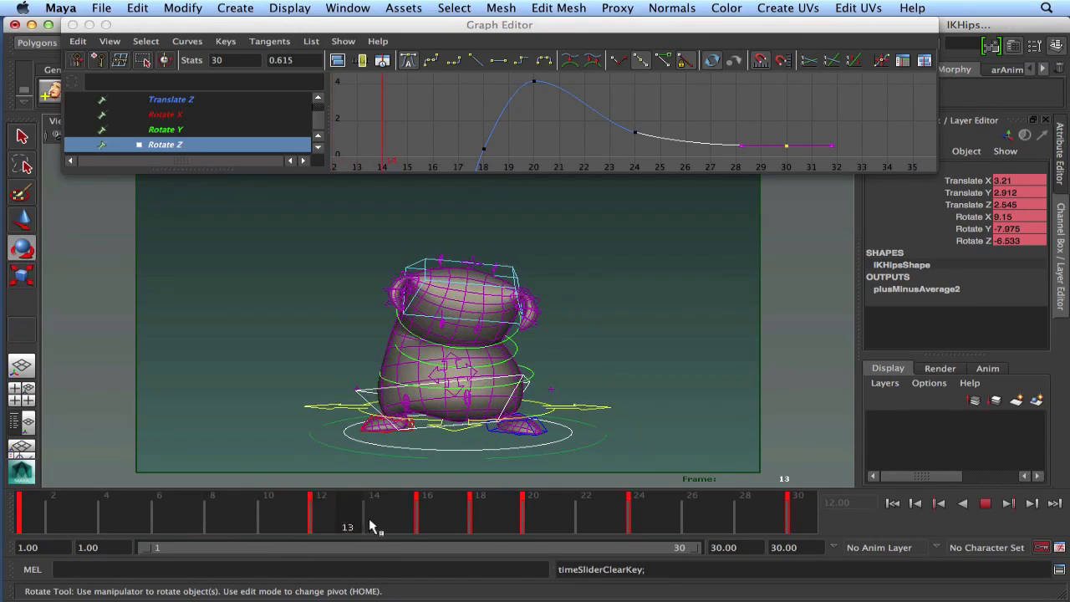
key("alt+v")
key("z")
key("z")
key("z")
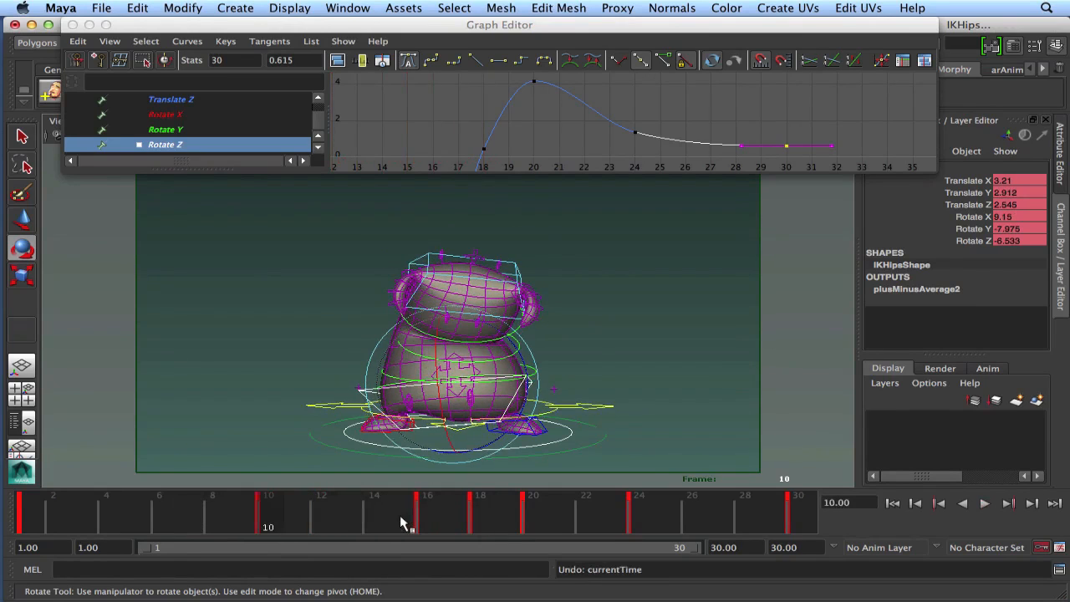
Try rotating the hips at frame 13 to 8.778, -7.907 and -6.829 without keying, and deselect them.
key("alt+v")
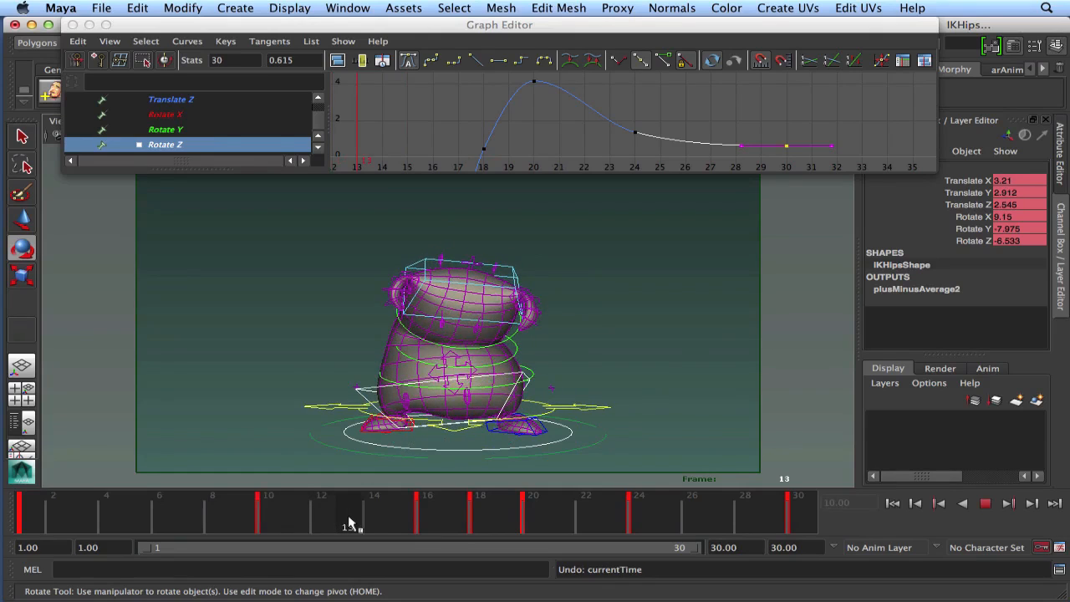
key("alt+v")
left_click_drag(442, 362, 451, 353)
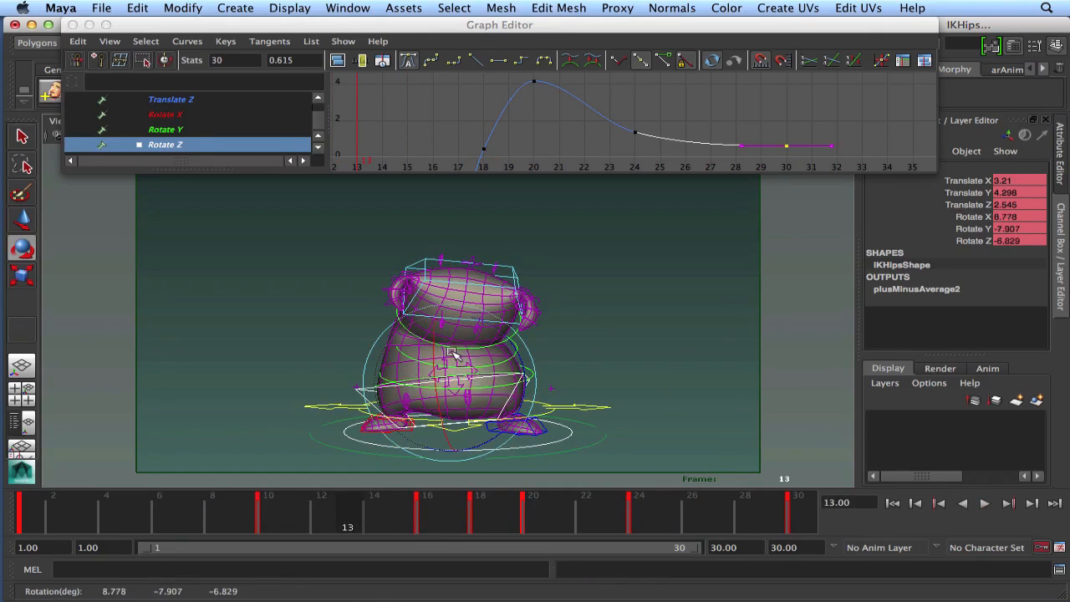
left_click(325, 366)
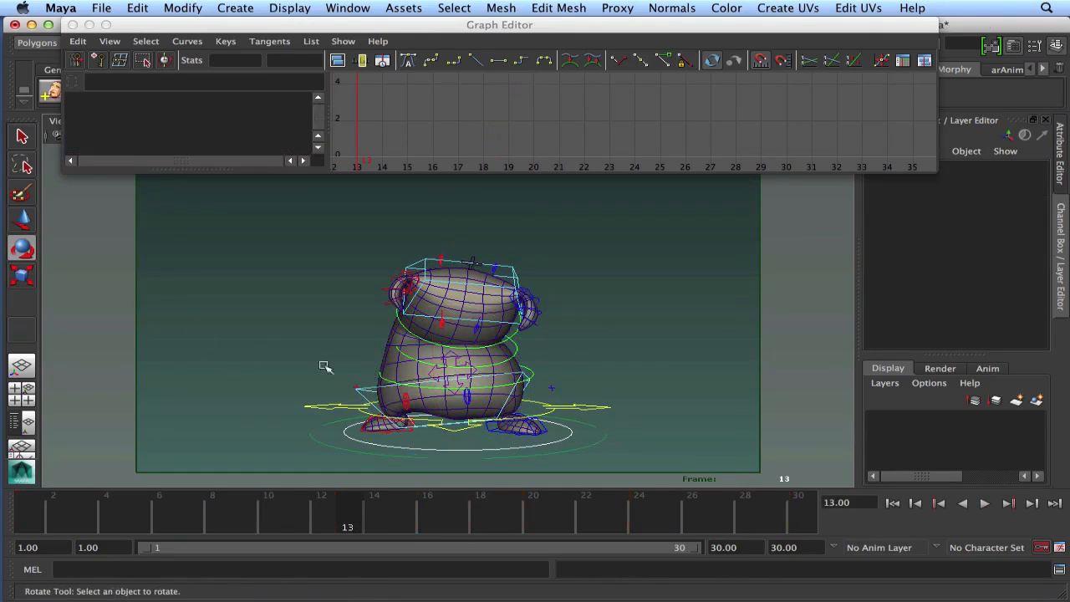
Move the bellyJiggle control at frame 13 to translate values 8.831, -6.969 and -2.554, and key it.
left_click(426, 374)
mouse_move(299, 493)
left_mouse_down()
mouse_move(275, 513)
mouse_move(358, 532)
left_mouse_up()
key("e")
key("w")
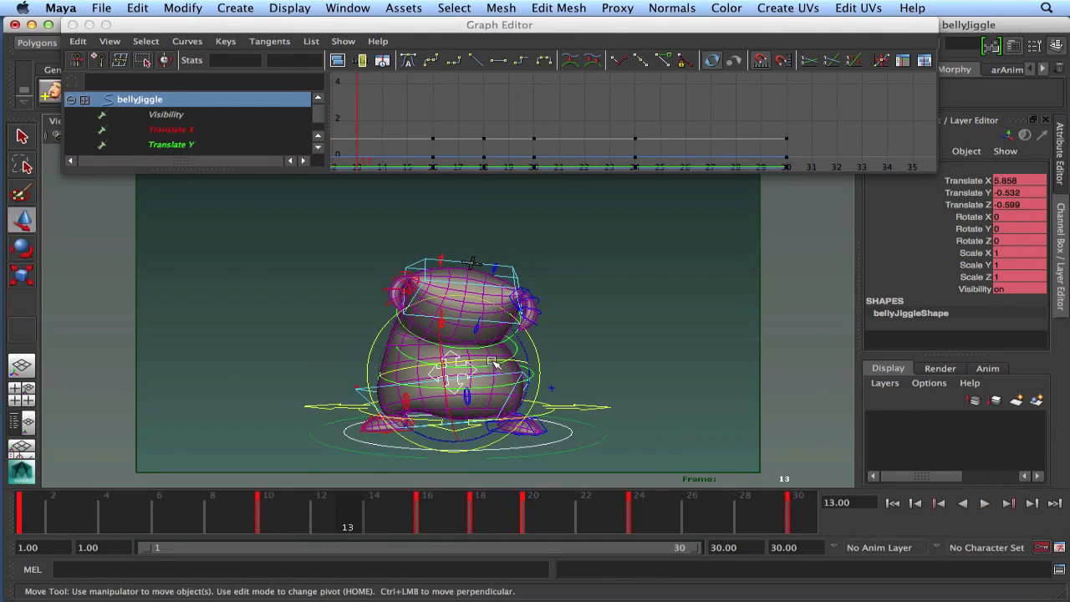
left_click_drag(456, 366, 471, 382)
key("s")
Delete the bellyJiggle control's key at frame 16 and scrub up to frame 18 to check the belly's motion.
left_click(270, 515)
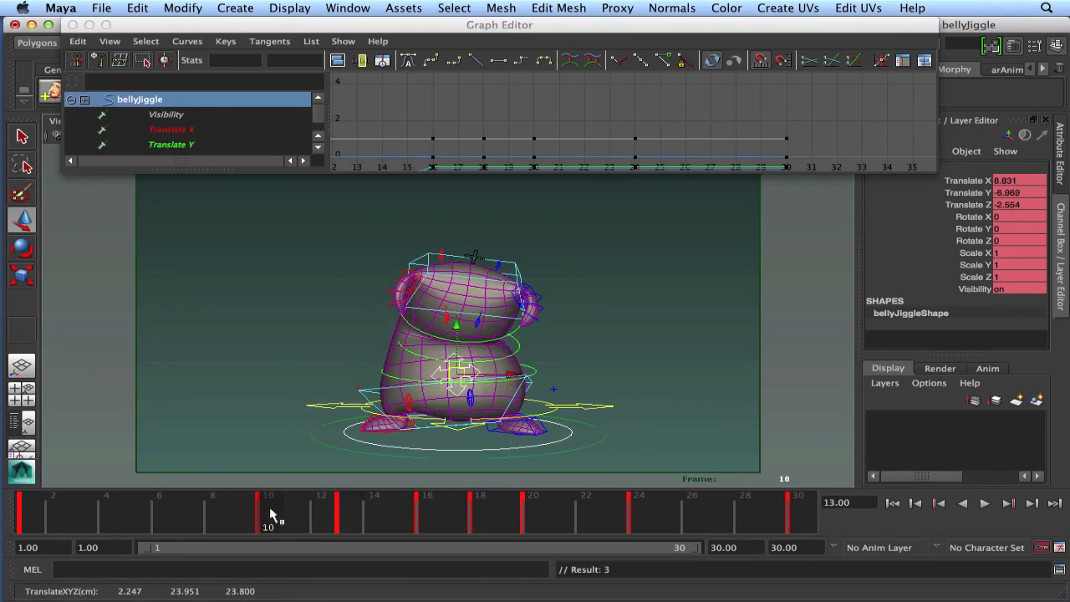
mouse_move(270, 516)
left_mouse_down()
mouse_move(432, 523)
mouse_move(399, 525)
mouse_move(422, 528)
left_mouse_up()
right_click(422, 526)
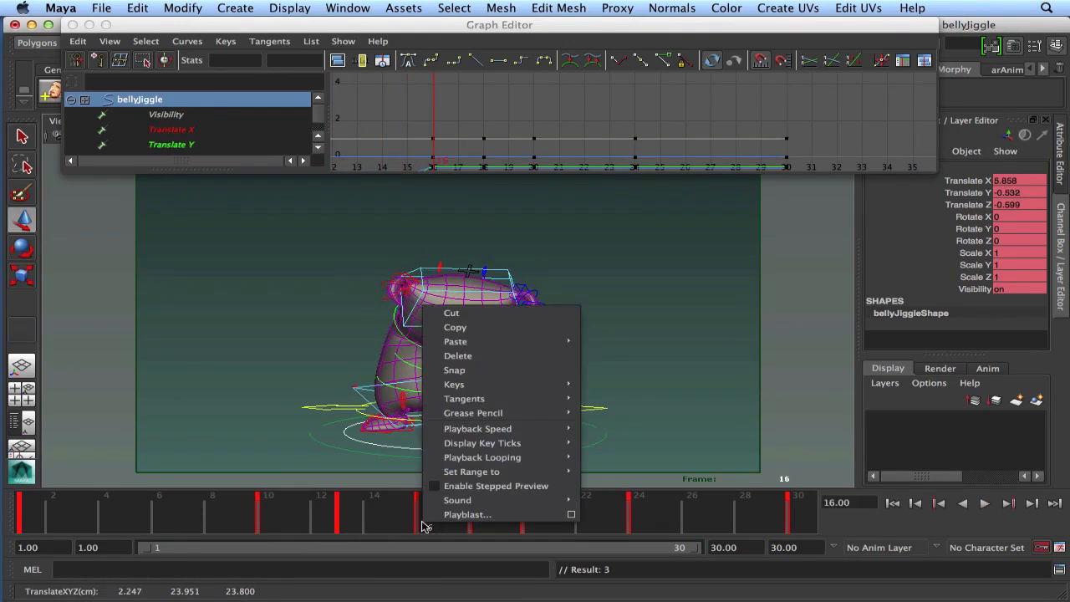
left_click(454, 353)
mouse_move(275, 514)
left_mouse_down()
mouse_move(420, 526)
mouse_move(352, 530)
mouse_move(467, 531)
mouse_move(392, 530)
left_mouse_up()
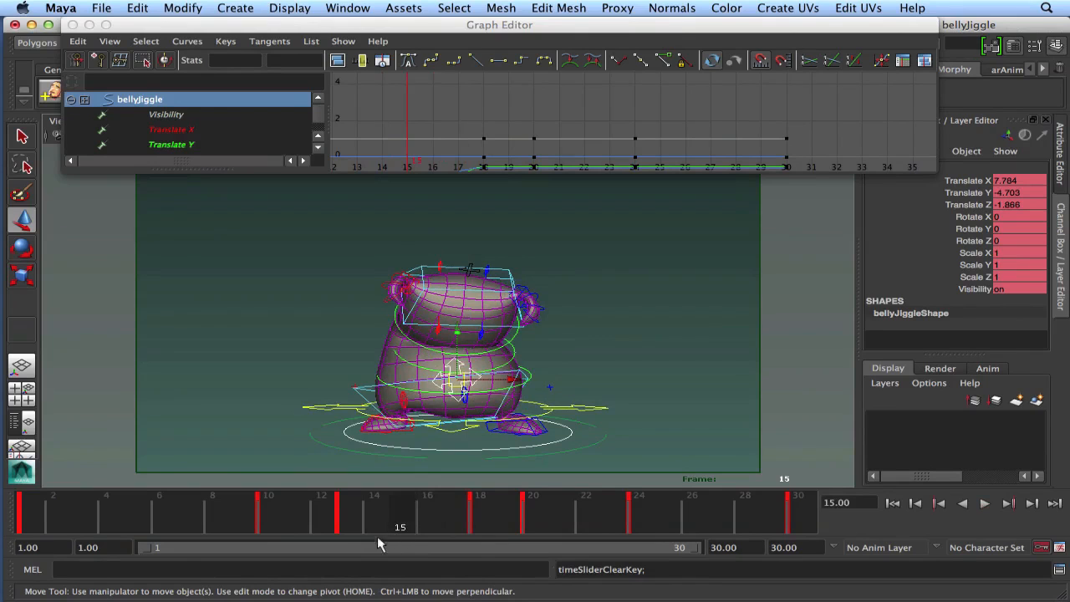
right_click_drag(551, 122, 552, 153, "alt+shift")
middle_click_drag(496, 148, 585, 137, "alt")
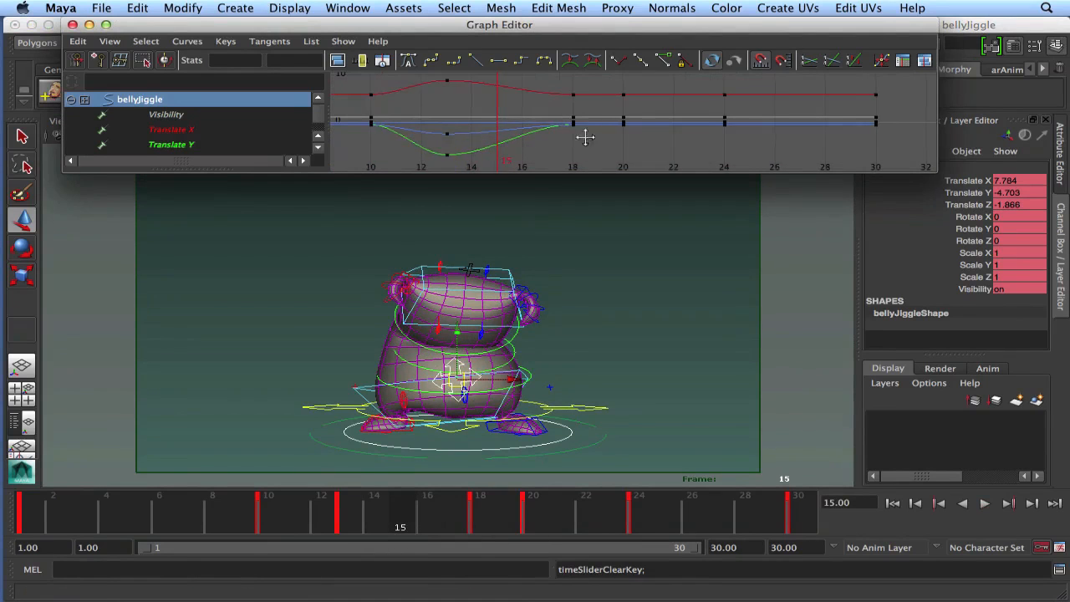
mouse_move(294, 515)
left_mouse_down()
mouse_move(490, 535)
mouse_move(321, 531)
mouse_move(499, 531)
mouse_move(341, 533)
mouse_move(512, 529)
mouse_move(317, 526)
mouse_move(479, 530)
left_mouse_up()
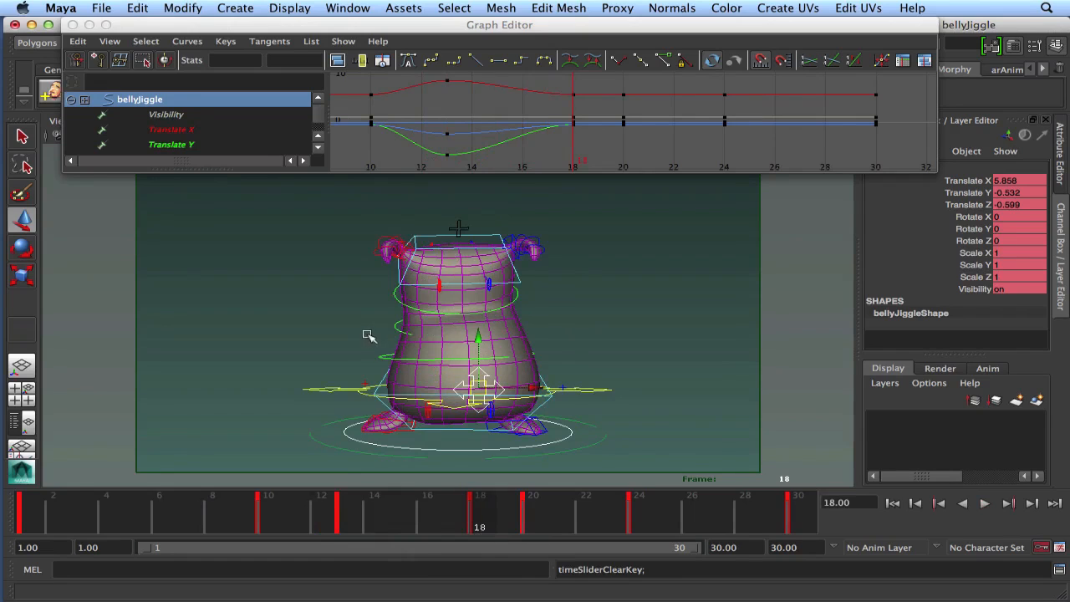
Select the spineFK_02 control, display its Rotate Z curve, and scrub from frame 10 to frame 16.
left_click(380, 358)
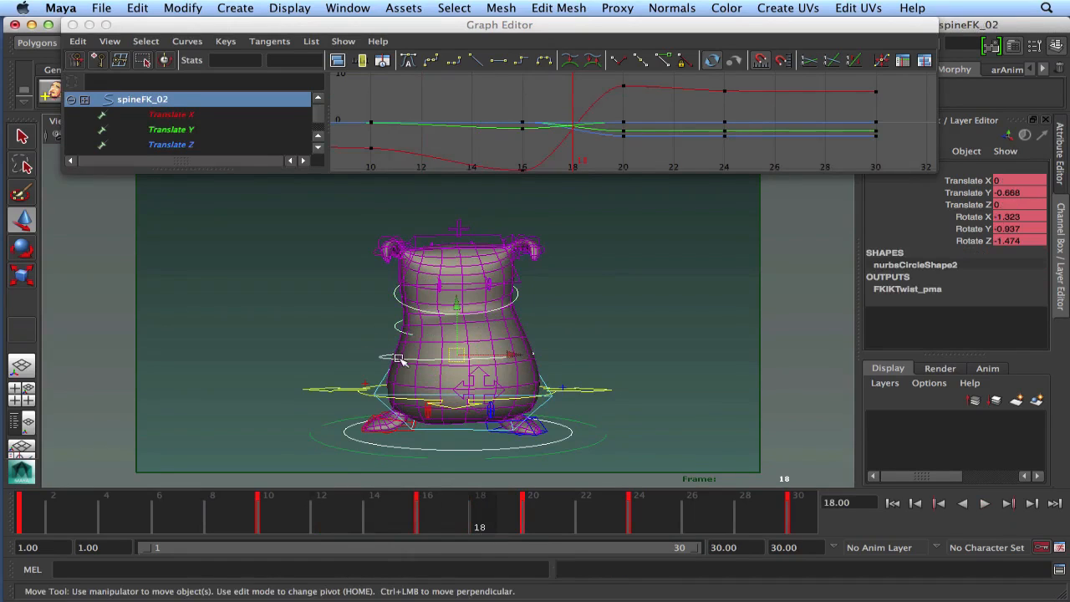
left_click(436, 508)
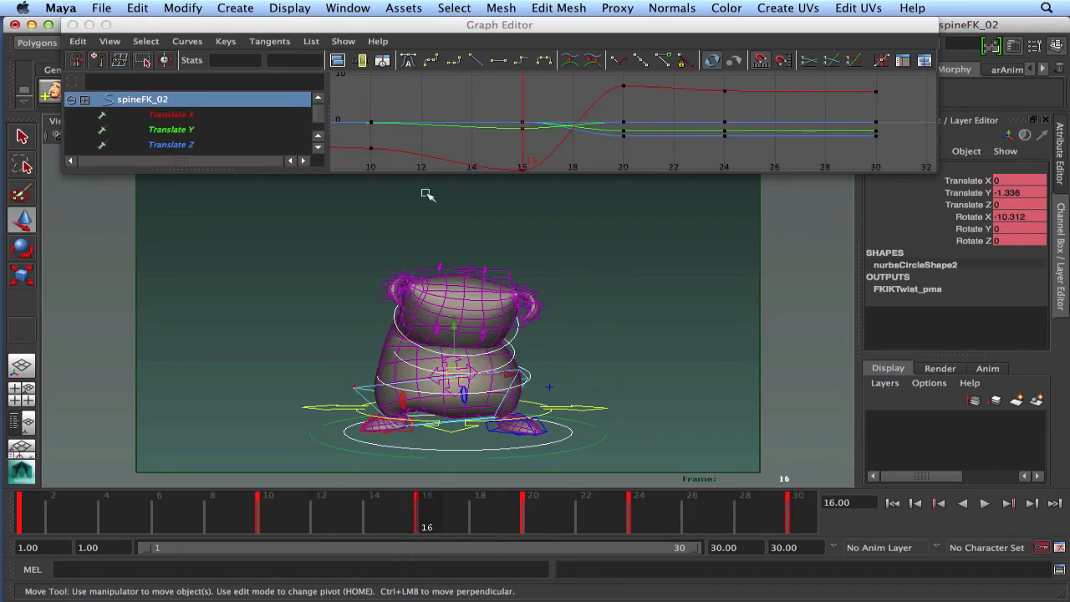
scroll(213, 126, "down", 3)
left_click(214, 144)
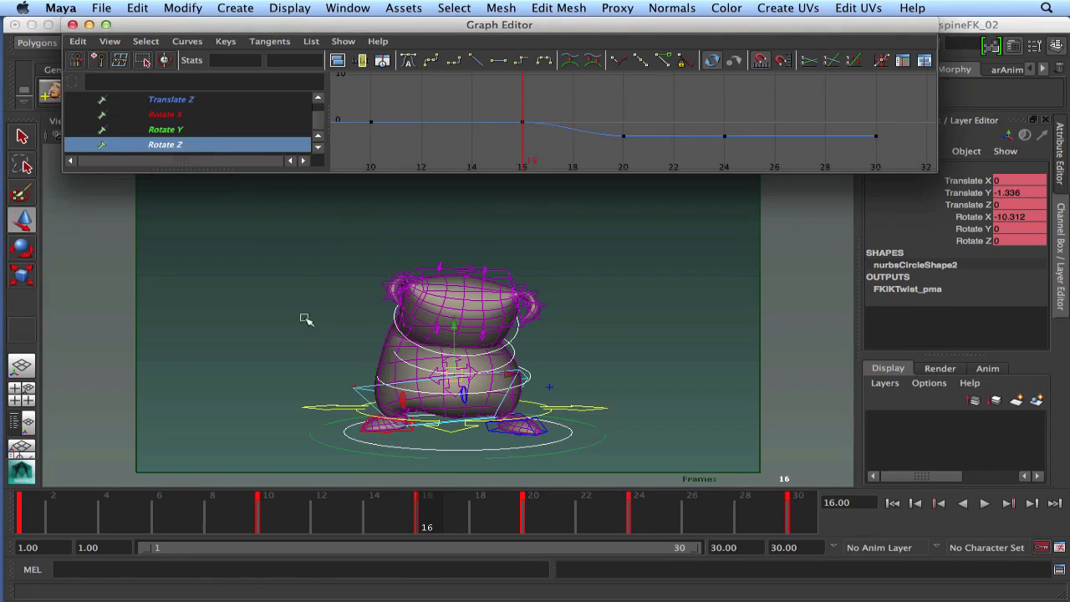
mouse_move(257, 510)
left_mouse_down()
mouse_move(427, 532)
mouse_move(279, 532)
mouse_move(430, 531)
left_mouse_up()
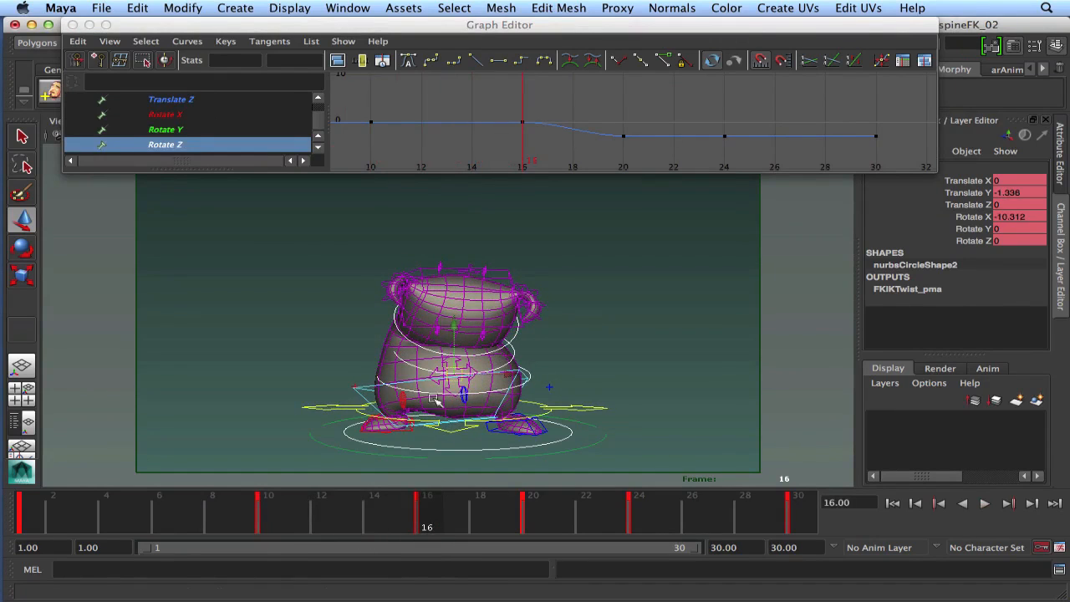
Rotate the upper body slightly, key the new rotation, and play the animation.
key("e")
left_click_drag(497, 320, 508, 317)
key("s")
key("alt+v")
Rotate the spineFK_04 control at frame 18 to -24.116, -3.078 and 10.55, and scrub through the preceding frames to check the transition.
mouse_move(444, 512)
left_mouse_down()
mouse_move(489, 500)
mouse_move(284, 501)
mouse_move(535, 517)
mouse_move(262, 520)
mouse_move(512, 531)
mouse_move(208, 530)
mouse_move(492, 532)
left_mouse_up()
key("e")
left_click(437, 236)
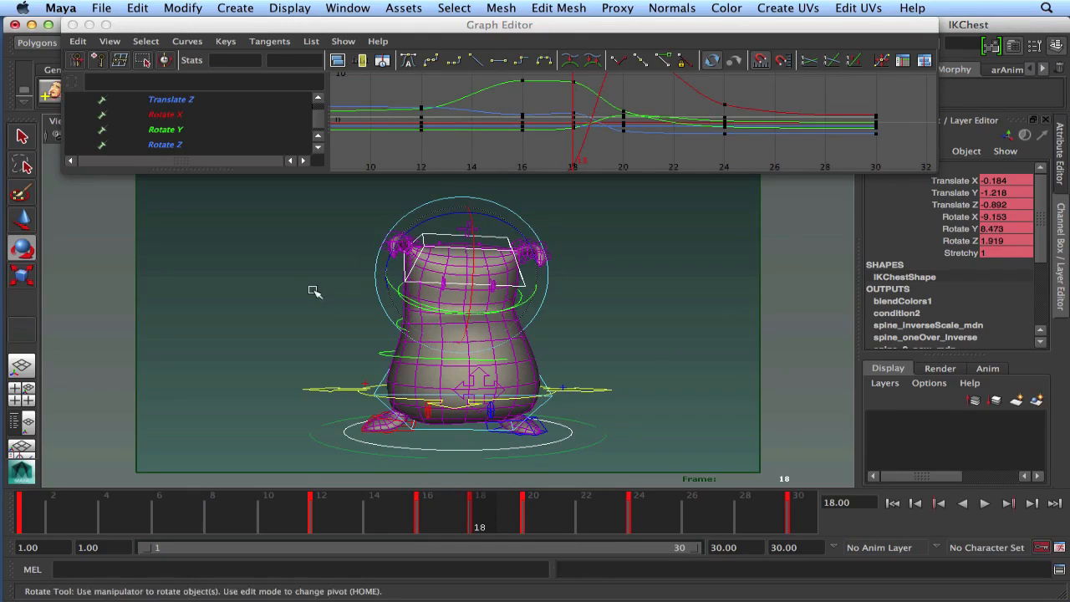
left_click(406, 304)
left_click(479, 271)
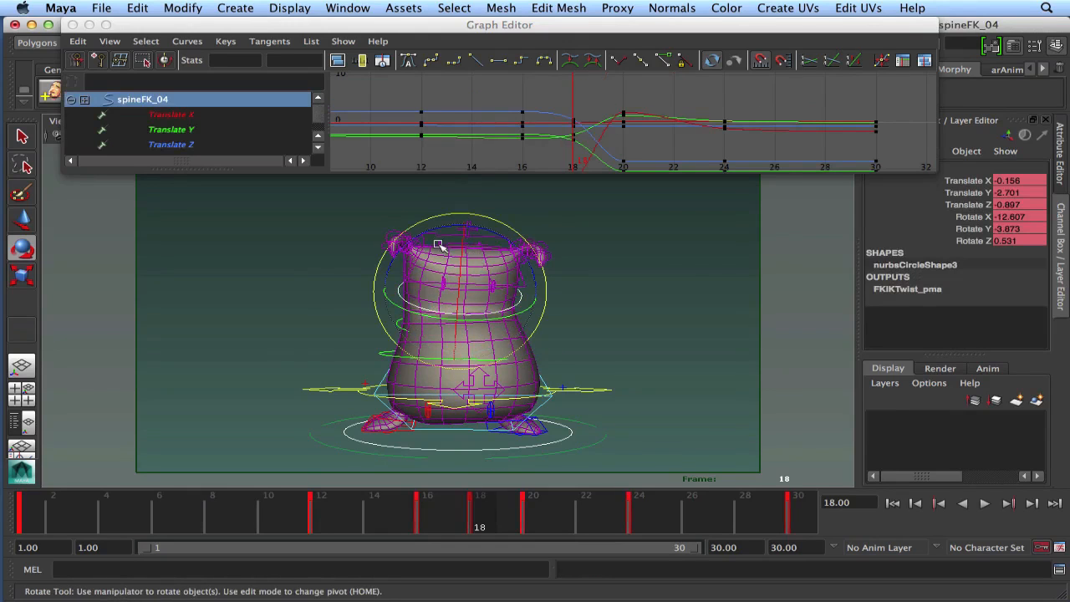
left_click_drag(463, 247, 507, 288)
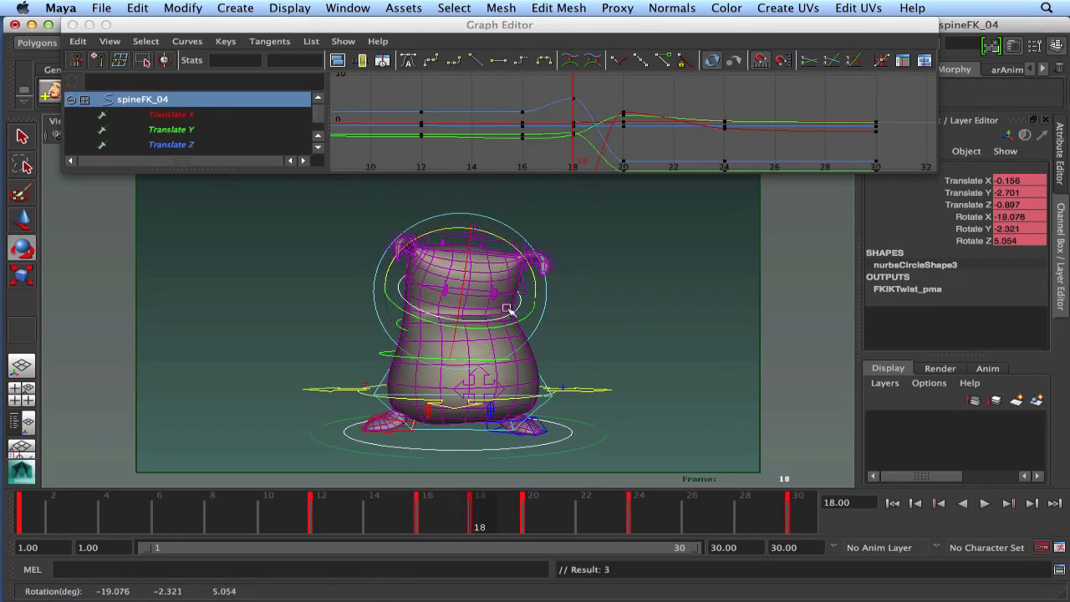
left_click_drag(512, 329, 507, 303)
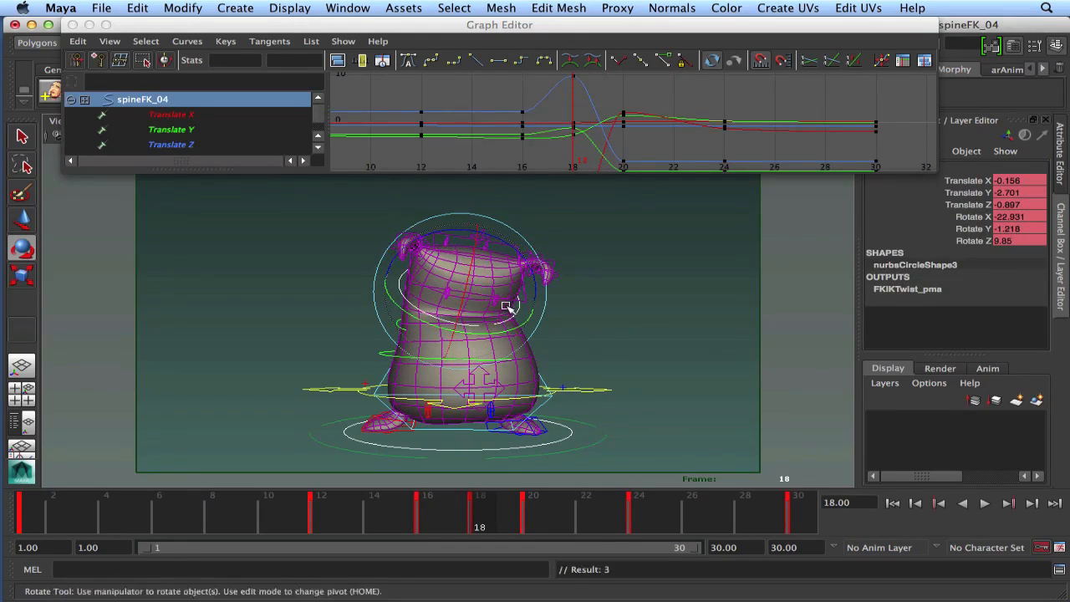
mouse_move(471, 530)
left_mouse_down()
mouse_move(382, 514)
mouse_move(475, 524)
mouse_move(549, 509)
mouse_move(275, 520)
mouse_move(483, 518)
mouse_move(294, 524)
left_mouse_up()
mouse_move(364, 523)
left_mouse_down()
mouse_move(540, 520)
mouse_move(303, 525)
mouse_move(531, 510)
mouse_move(402, 521)
mouse_move(518, 524)
mouse_move(351, 525)
left_mouse_up()
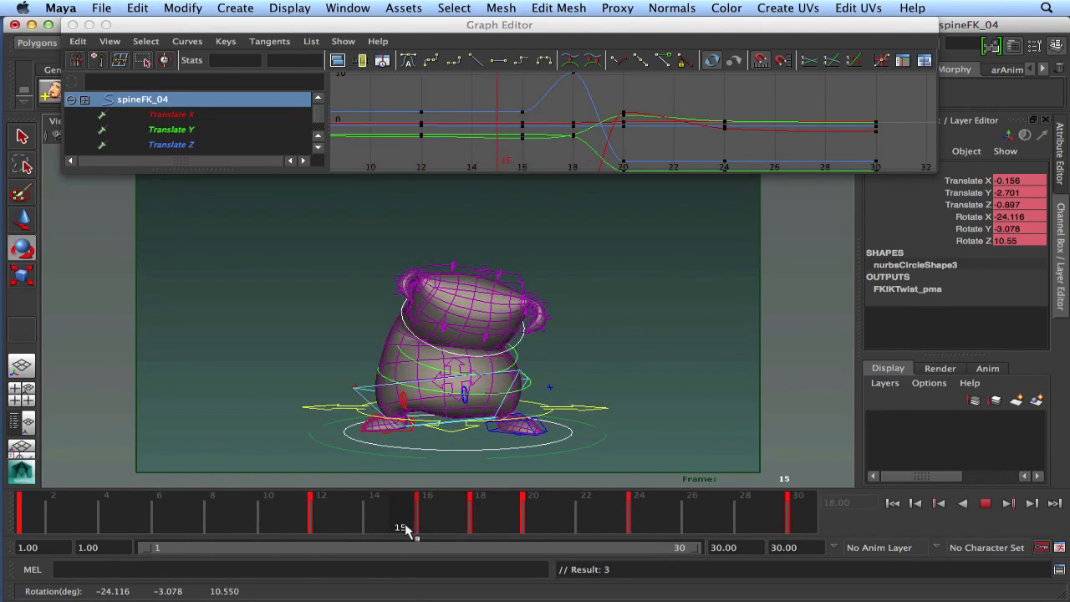
mouse_move(430, 530)
left_mouse_down()
mouse_move(477, 530)
mouse_move(276, 532)
left_mouse_up()
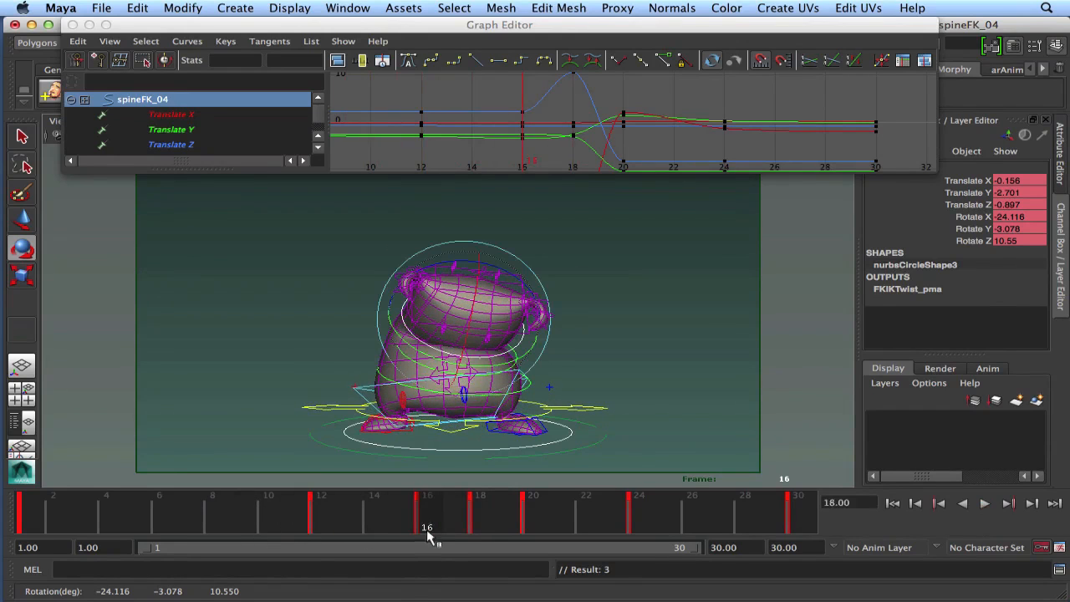
Rotate the scapulaL control at frame 16 to about -12.7 in Y and key it.
left_click(486, 344)
left_click(487, 361)
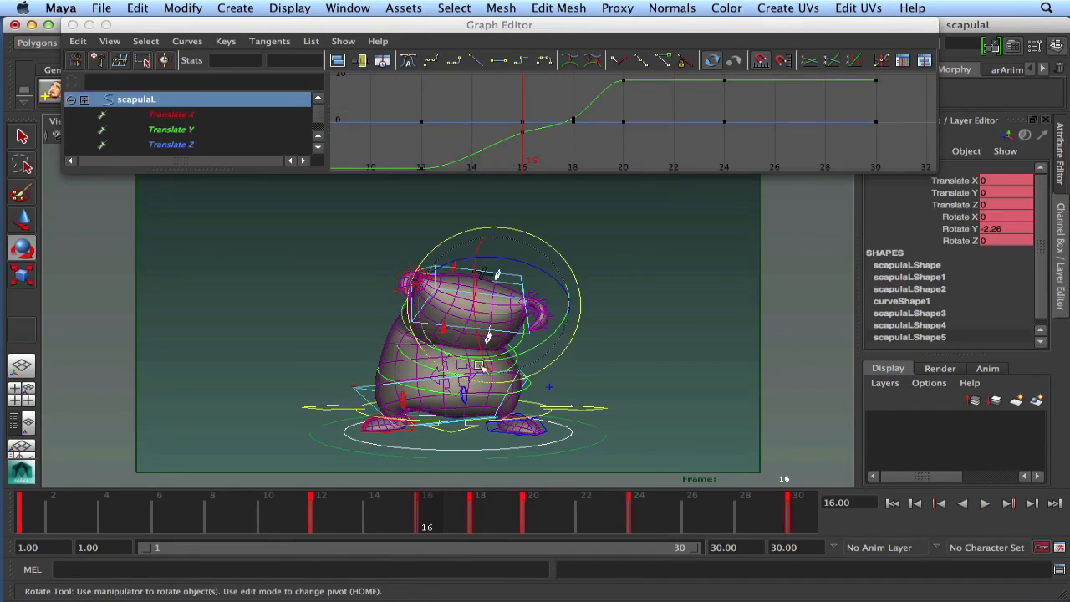
left_click_drag(518, 348, 504, 352)
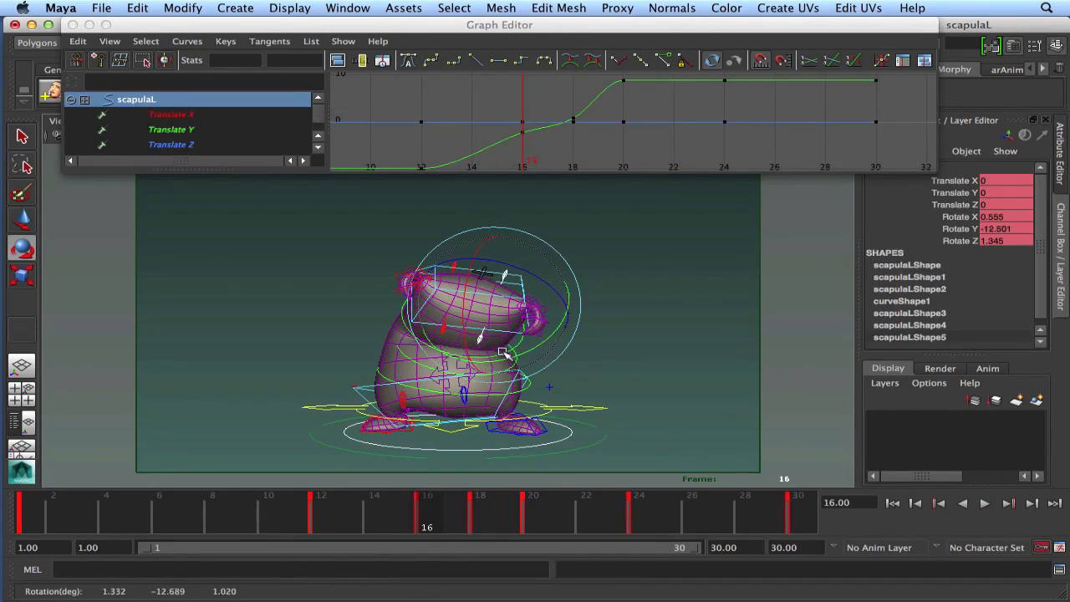
key("s")
Select the earL01 control at frame 18 and rotate it to 9.533, -56.424 and -1.968.
mouse_move(393, 501)
left_mouse_down()
mouse_move(483, 523)
mouse_move(342, 520)
mouse_move(502, 522)
mouse_move(430, 521)
mouse_move(480, 522)
left_mouse_up()
left_click_drag(555, 295, 545, 297)
right_click_drag(545, 298, 568, 342, "alt")
middle_click_drag(554, 318, 484, 376, "alt")
left_click(590, 230)
left_click_drag(594, 270, 609, 310)
key("w")
key("e")
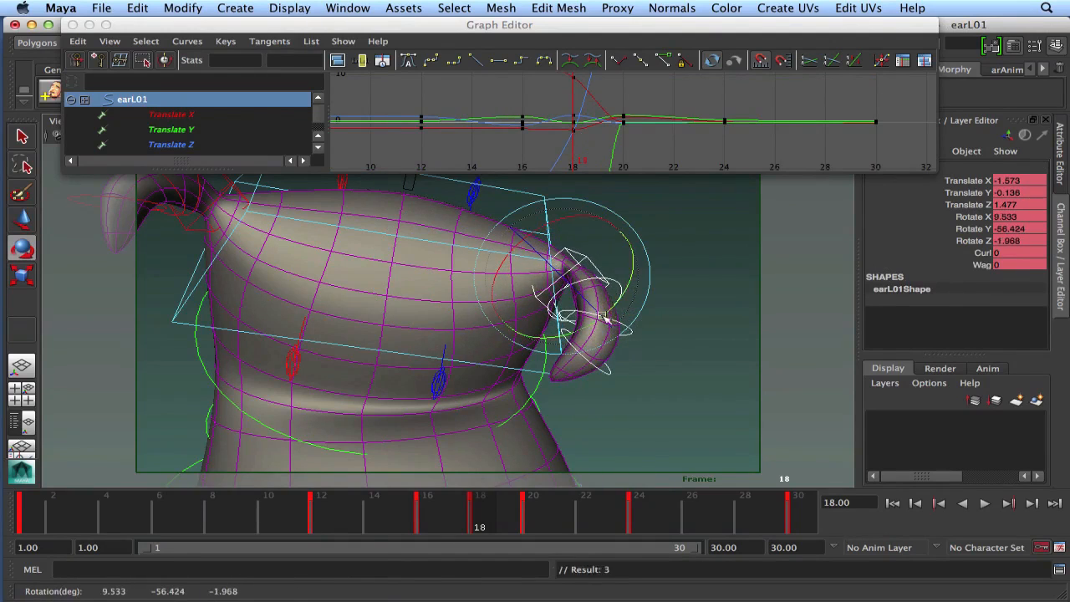
Delete the earL01 control's key at frame 16.
key("backslash")
left_click_drag(395, 508, 435, 528)
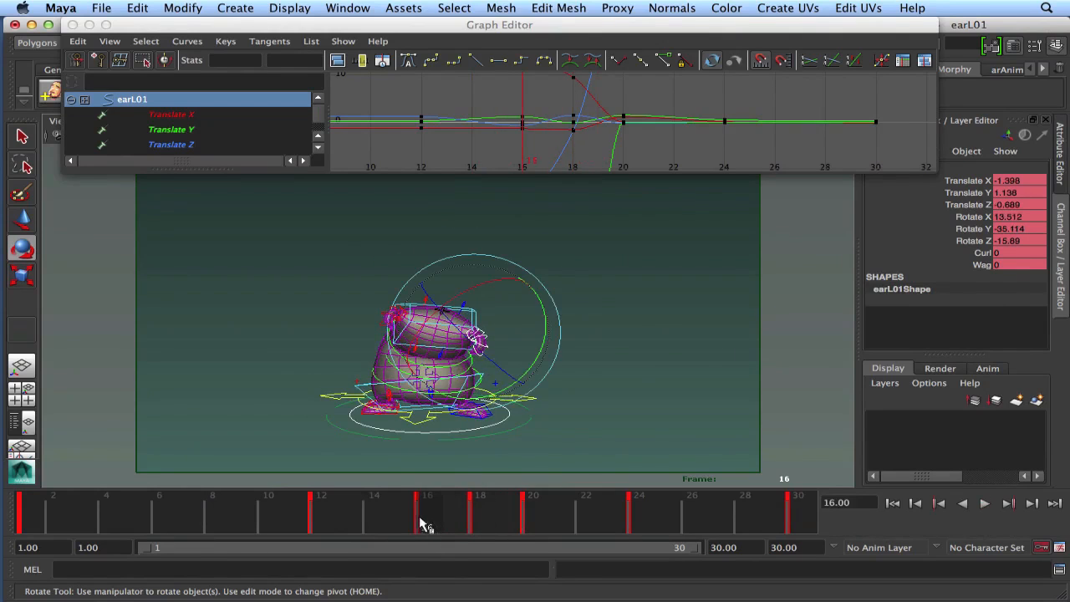
right_click(426, 525)
left_click(451, 352)
Select all the left ear controls, earL01 through earL04, and delete their keys at frame 16.
mouse_move(324, 507)
left_mouse_down()
mouse_move(489, 507)
mouse_move(294, 516)
mouse_move(566, 525)
mouse_move(533, 525)
left_mouse_up()
right_click_drag(493, 301, 501, 408, "alt")
left_click(499, 241)
left_click(491, 247)
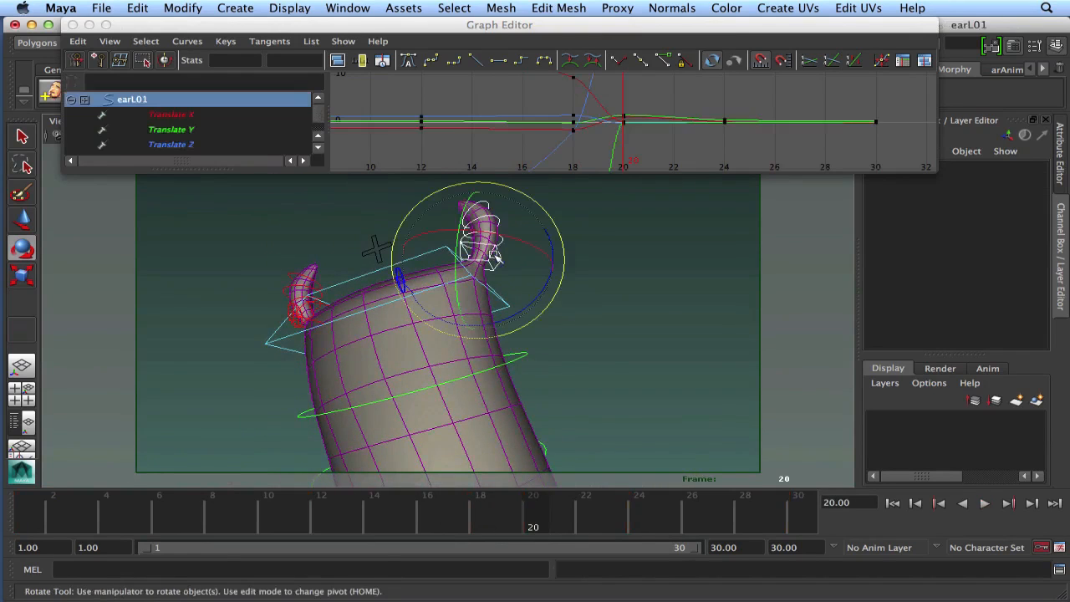
key("q")
left_click(497, 239)
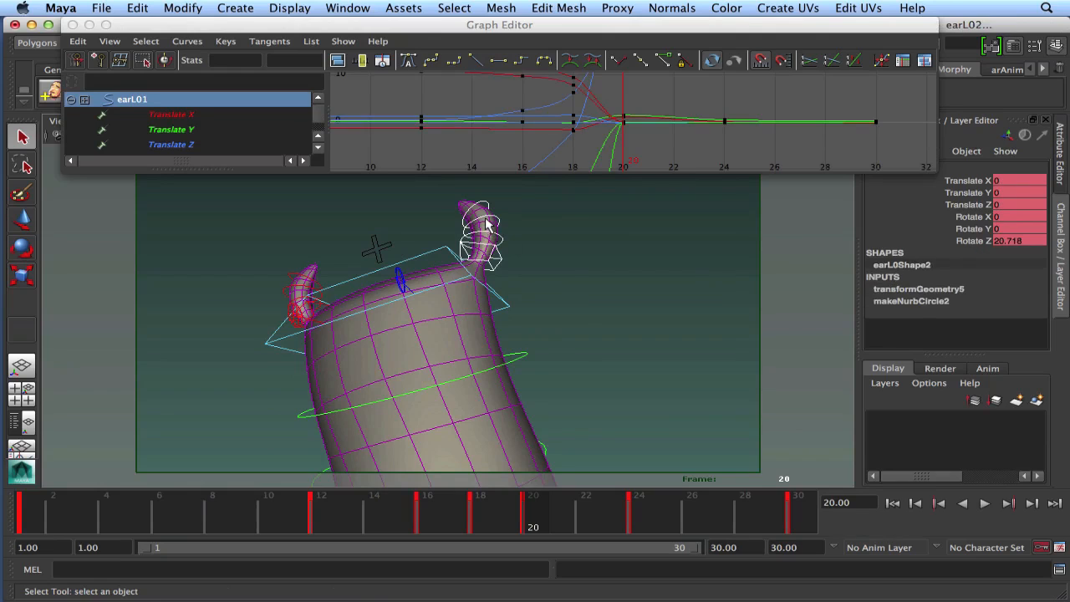
left_click(484, 221)
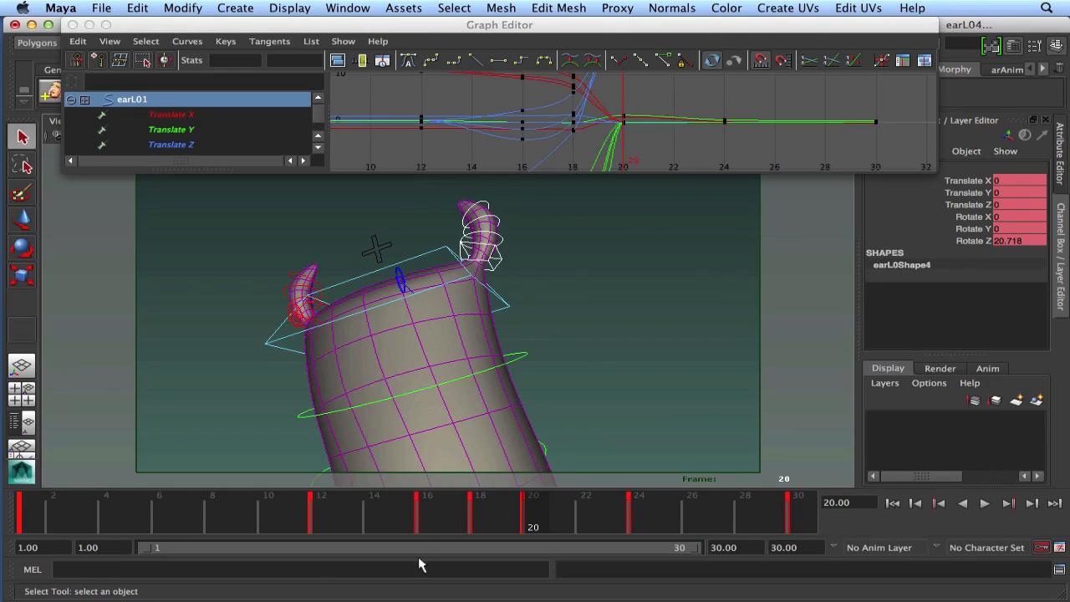
left_click(424, 506)
scroll(472, 376, "down", 6)
left_click_drag(473, 377, 454, 457, "alt")
scroll(473, 347, "up", 4)
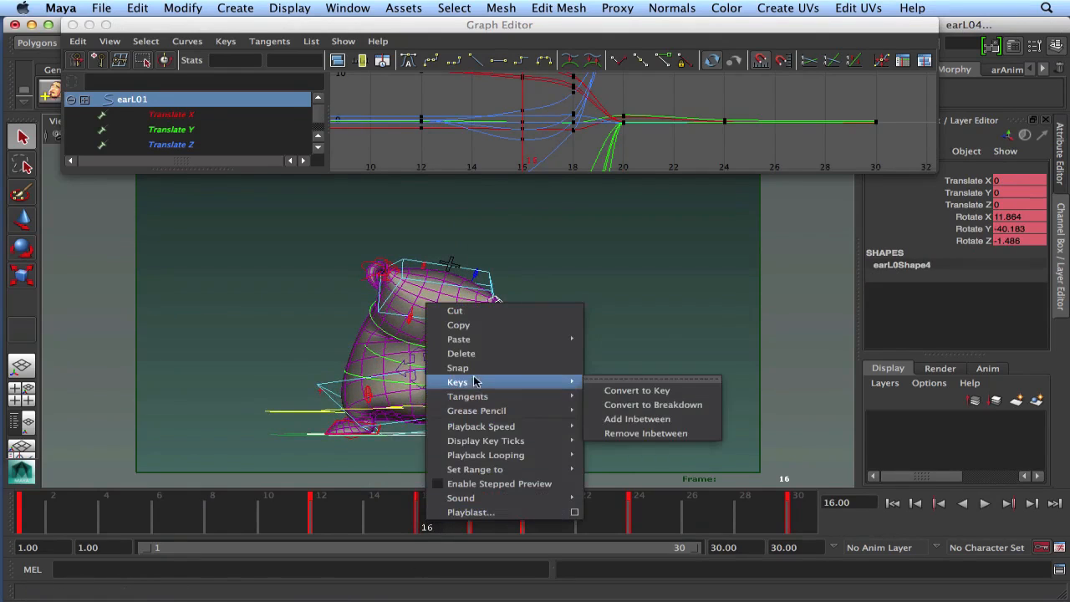
left_click(461, 353)
Rotate the earL03 control at frame 18 to adjust the bend of the left ear's lower part.
left_click_drag(334, 511, 486, 503)
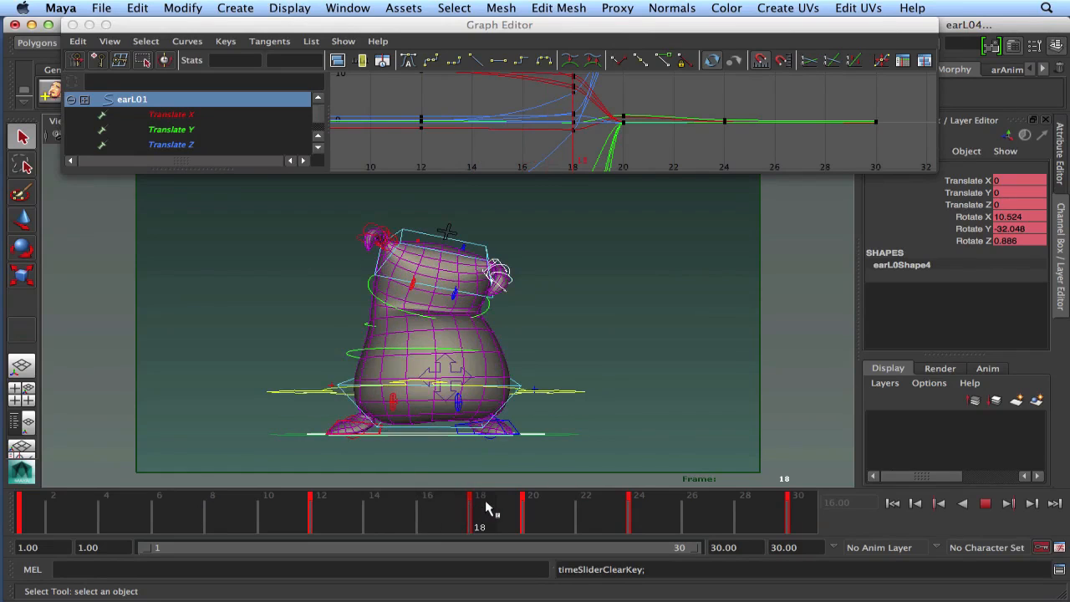
scroll(501, 310, "up", 8)
middle_click_drag(507, 308, 461, 381, "alt")
left_click_drag(461, 381, 474, 357, "alt")
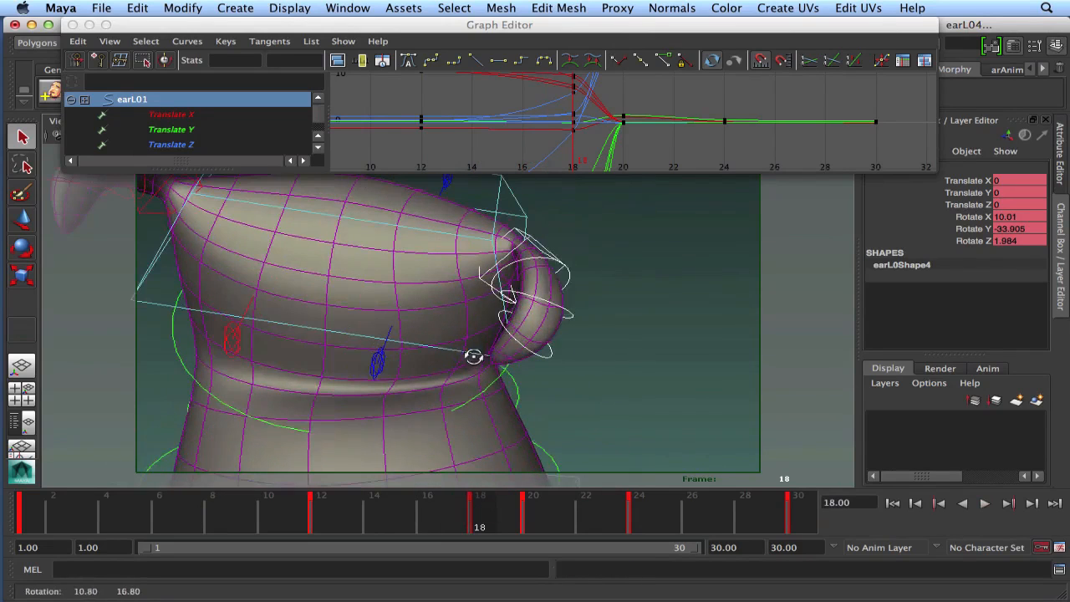
left_click(513, 361)
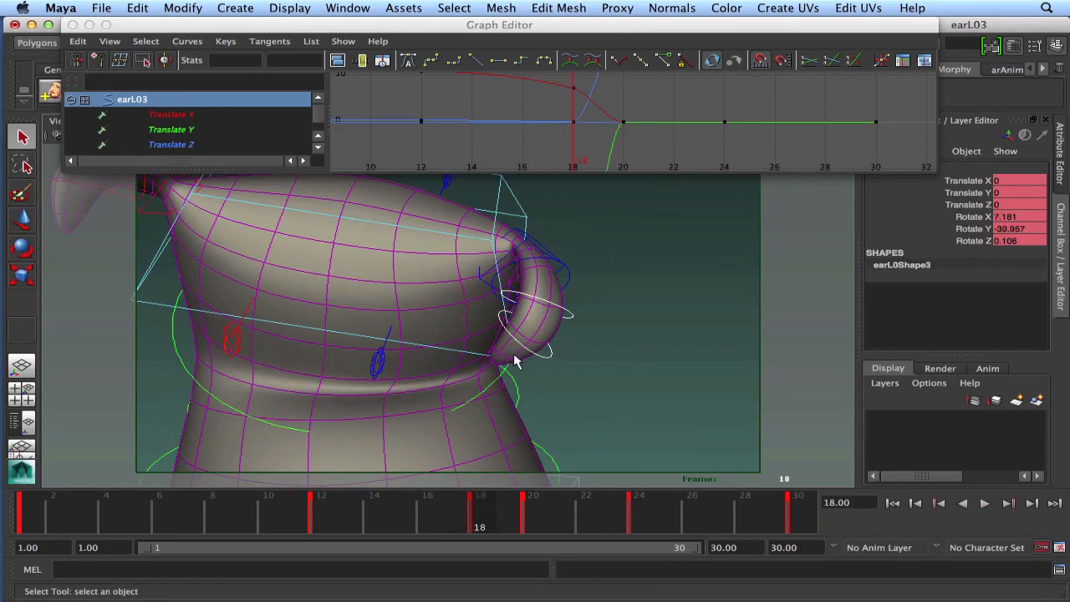
key("e")
left_click_drag(566, 342, 577, 315)
left_click(633, 370)
Rotate the earL01 control at frame 18 to -1.653, -72.148 and 19.571, key it, and play back the motion.
left_click(561, 354)
left_click_drag(561, 355, 525, 245)
left_click(566, 249)
key("s")
scroll(515, 328, "down", 10)
middle_click_drag(501, 351, 509, 353, "alt")
left_click_drag(508, 353, 525, 356, "alt")
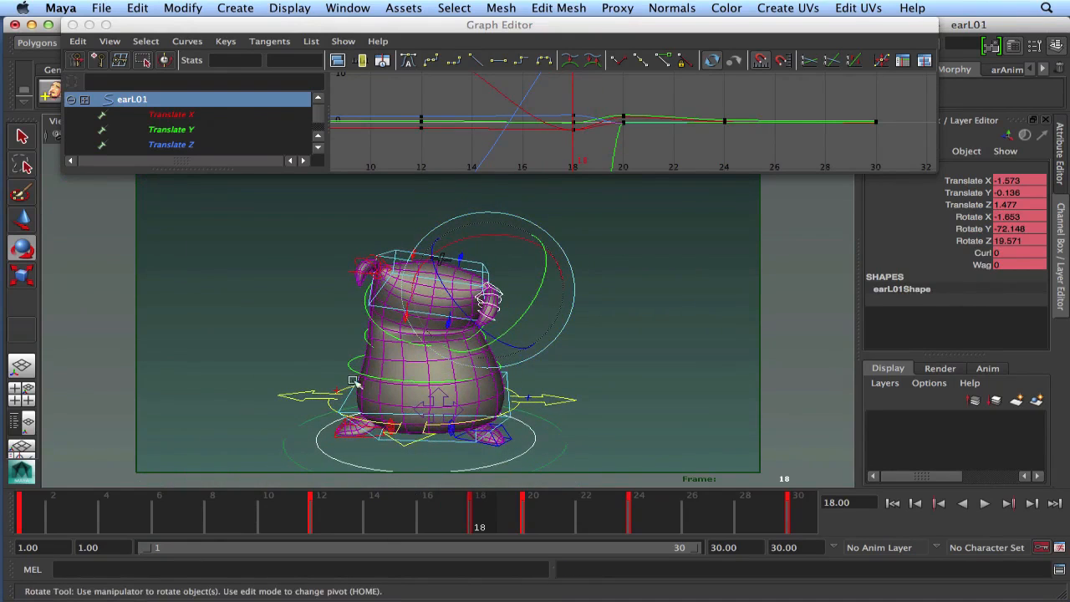
key("alt+v")
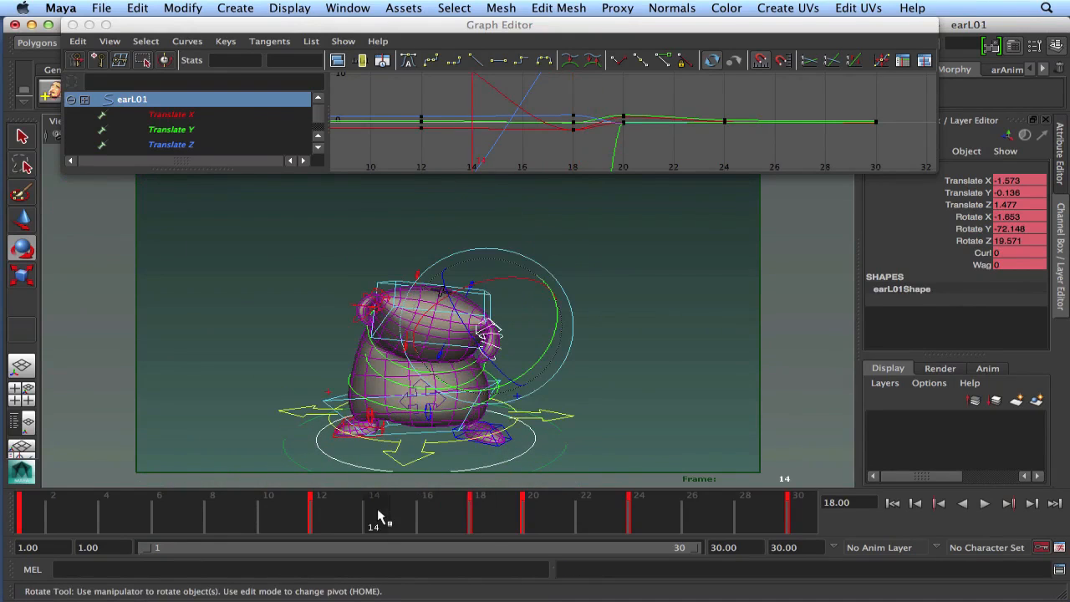
Select the earL01 through earL04 controls and shift their keys from frame 20 to frame 21.
left_click(535, 506)
scroll(540, 275, "up", 5)
middle_click_drag(540, 275, 540, 437, "alt")
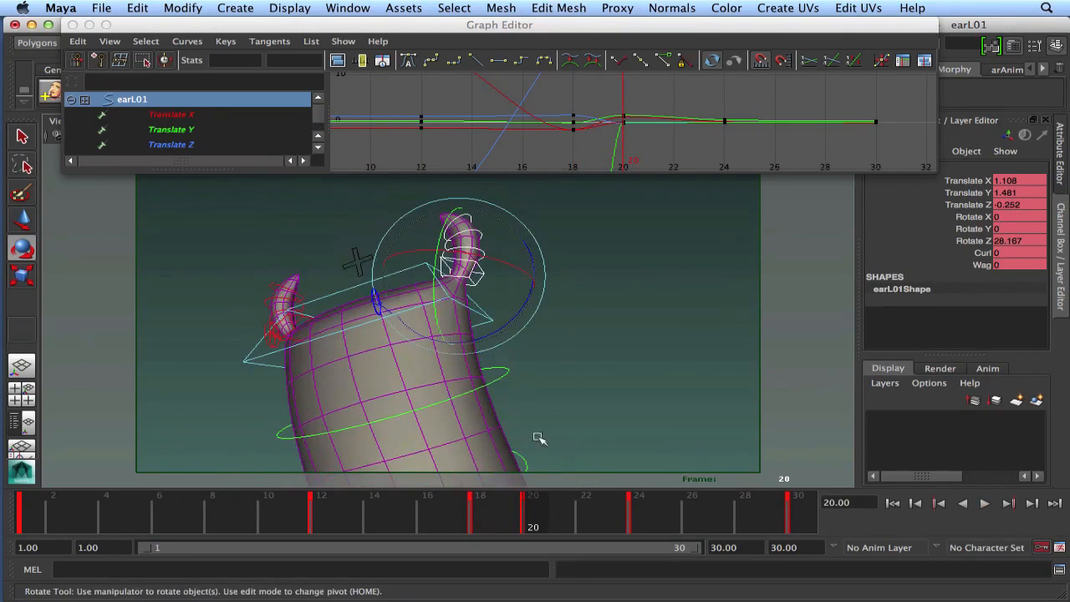
key("q")
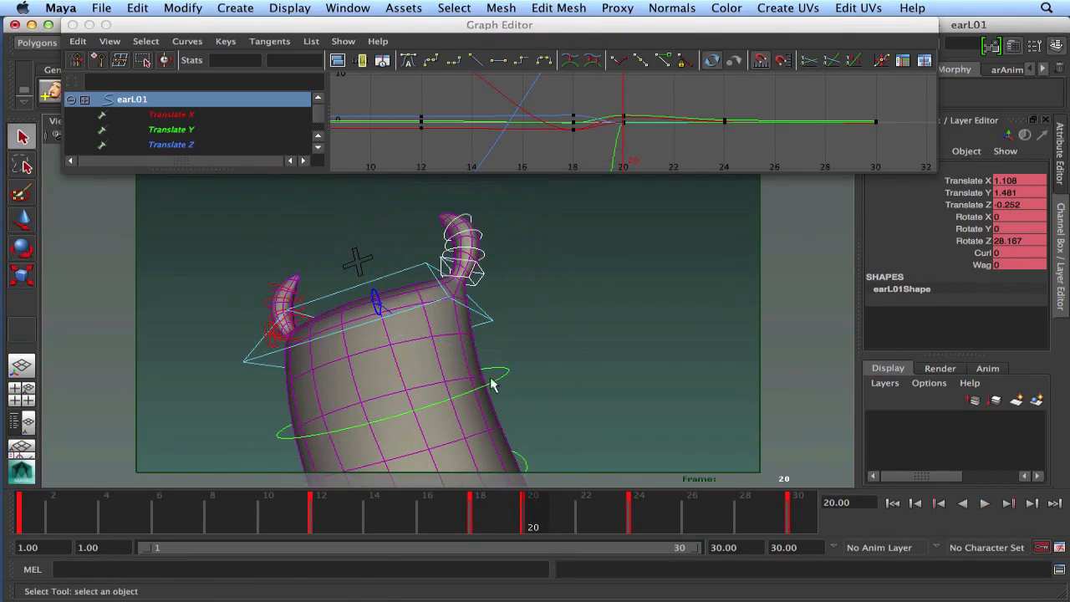
left_click(479, 255)
left_click(477, 236)
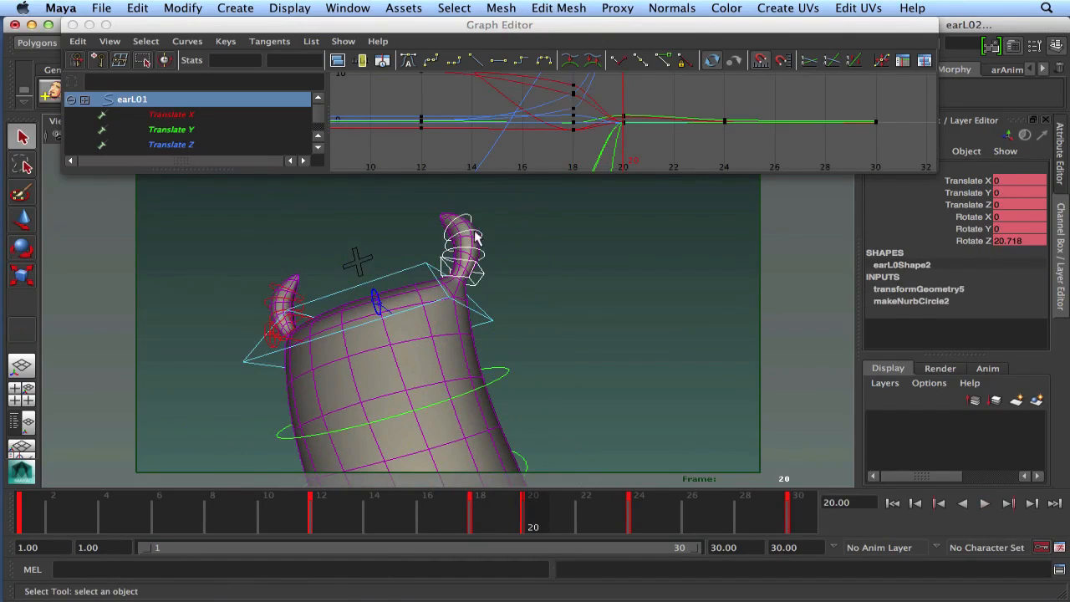
left_click(465, 219)
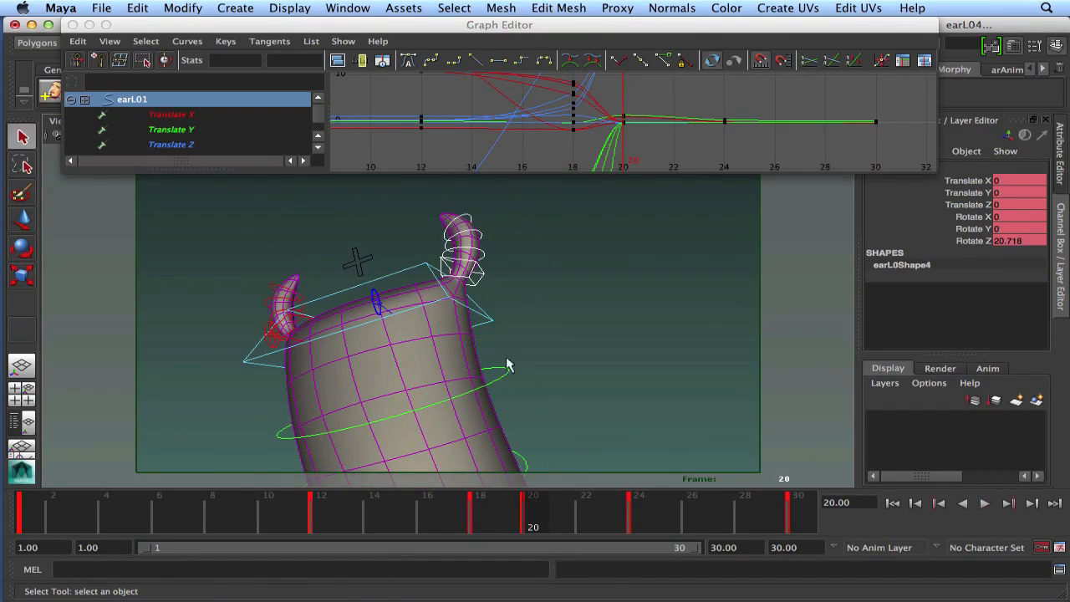
left_click(536, 523, "shift")
left_click_drag(545, 523, 557, 524)
Scrub through and play the animation from frame 2 to check the left ear's delayed motion on the whole character.
left_click_drag(406, 523, 469, 493)
right_click_drag(485, 443, 393, 435, "alt")
left_click_drag(444, 434, 441, 389, "alt")
middle_click_drag(456, 410, 465, 379, "alt")
key("alt+v")
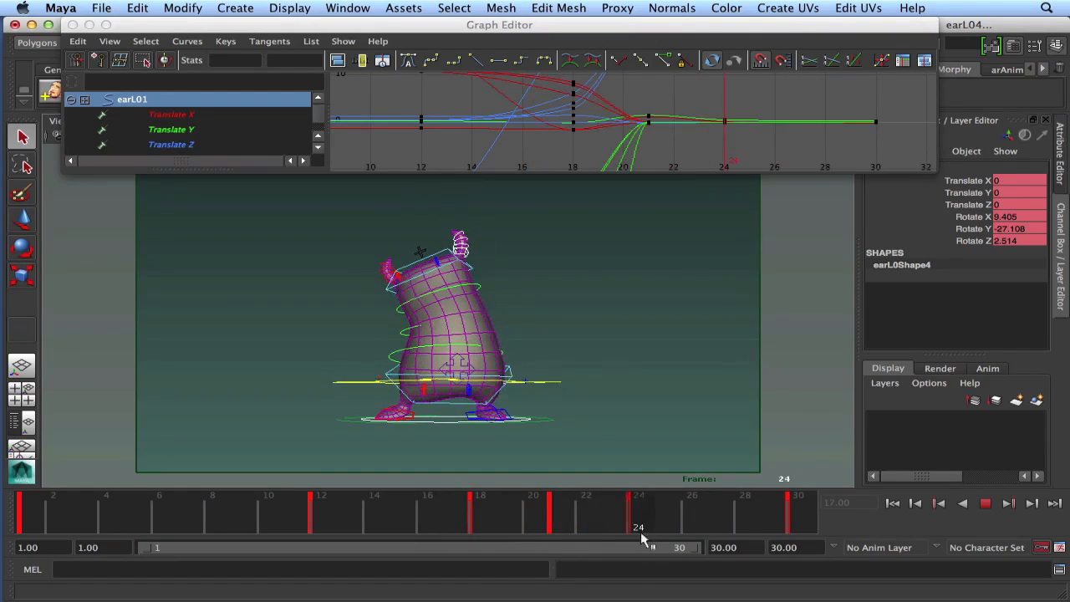
left_click(55, 524)
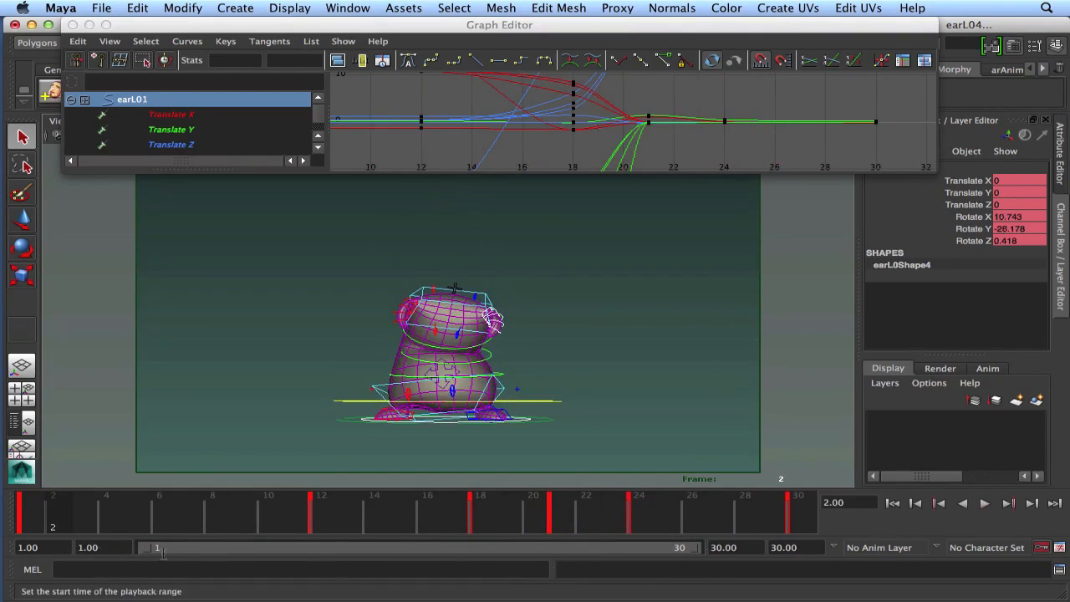
left_click(982, 505)
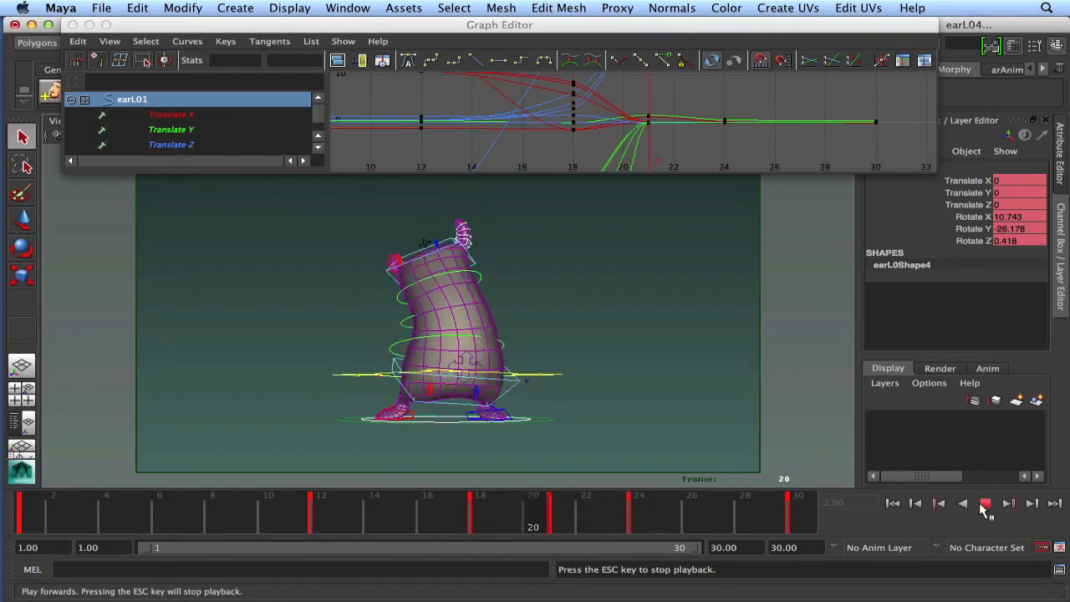